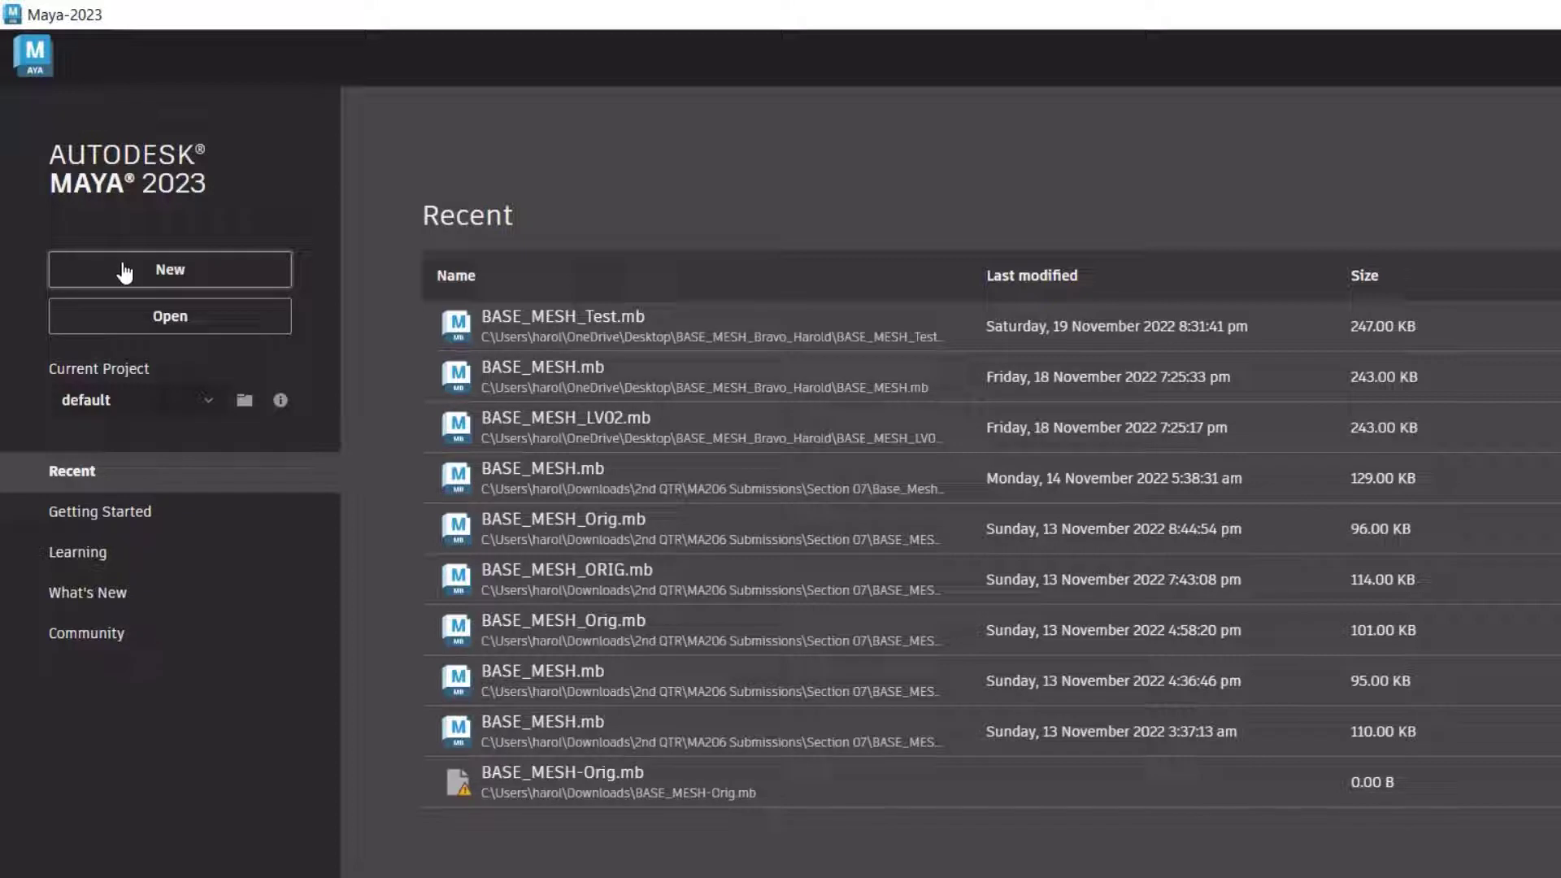
# Start opening an existing scene and browse to the base mesh folder on the Desktop
pyautogui.click(207, 317)
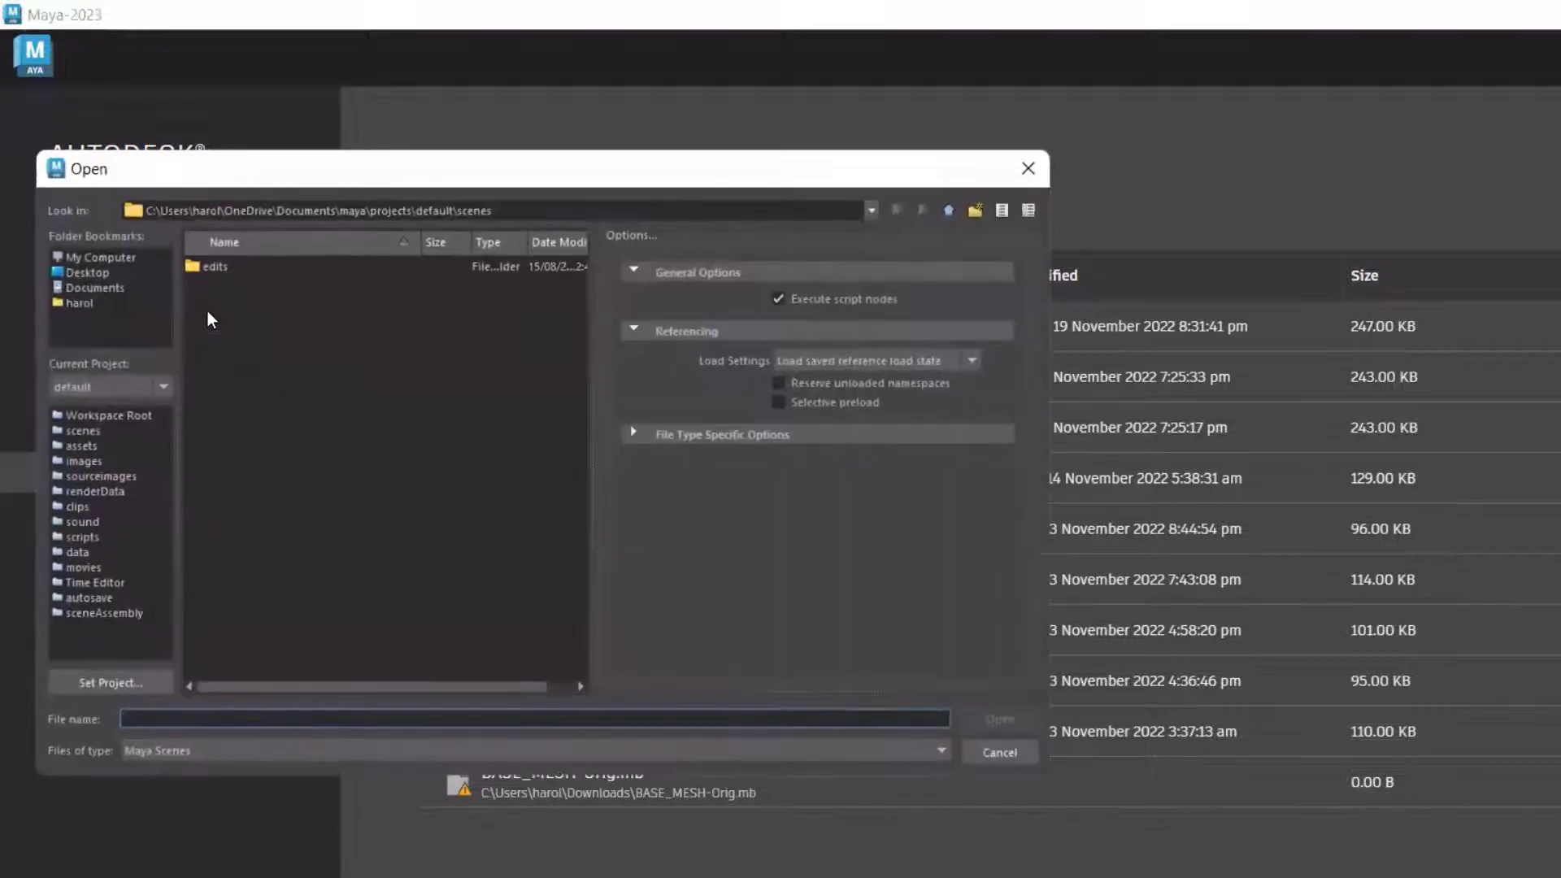
pyautogui.click(91, 271)
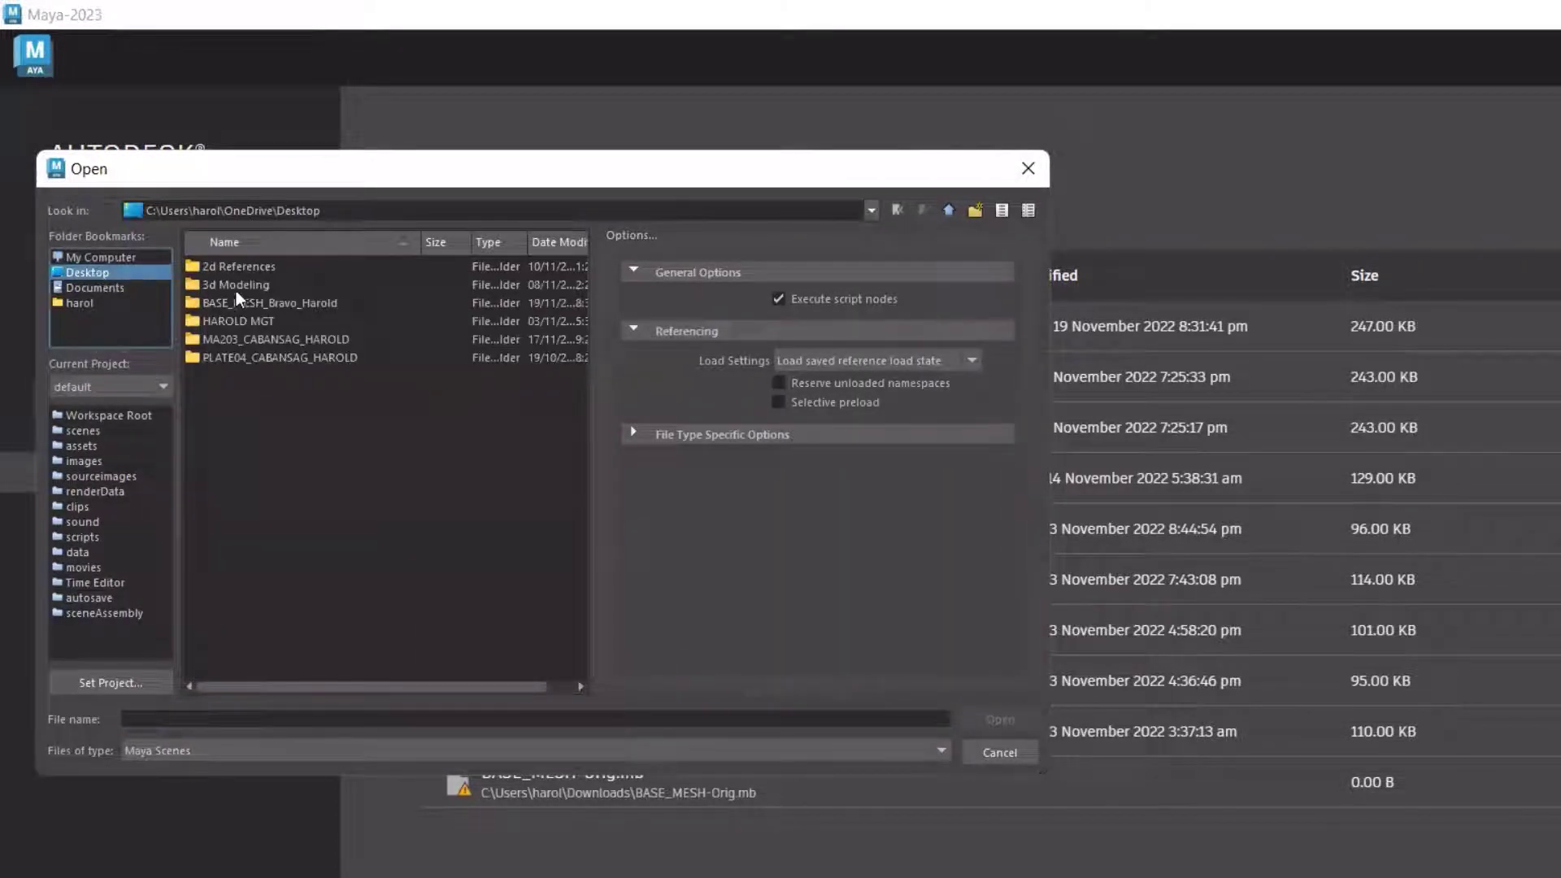
pyautogui.click(278, 304)
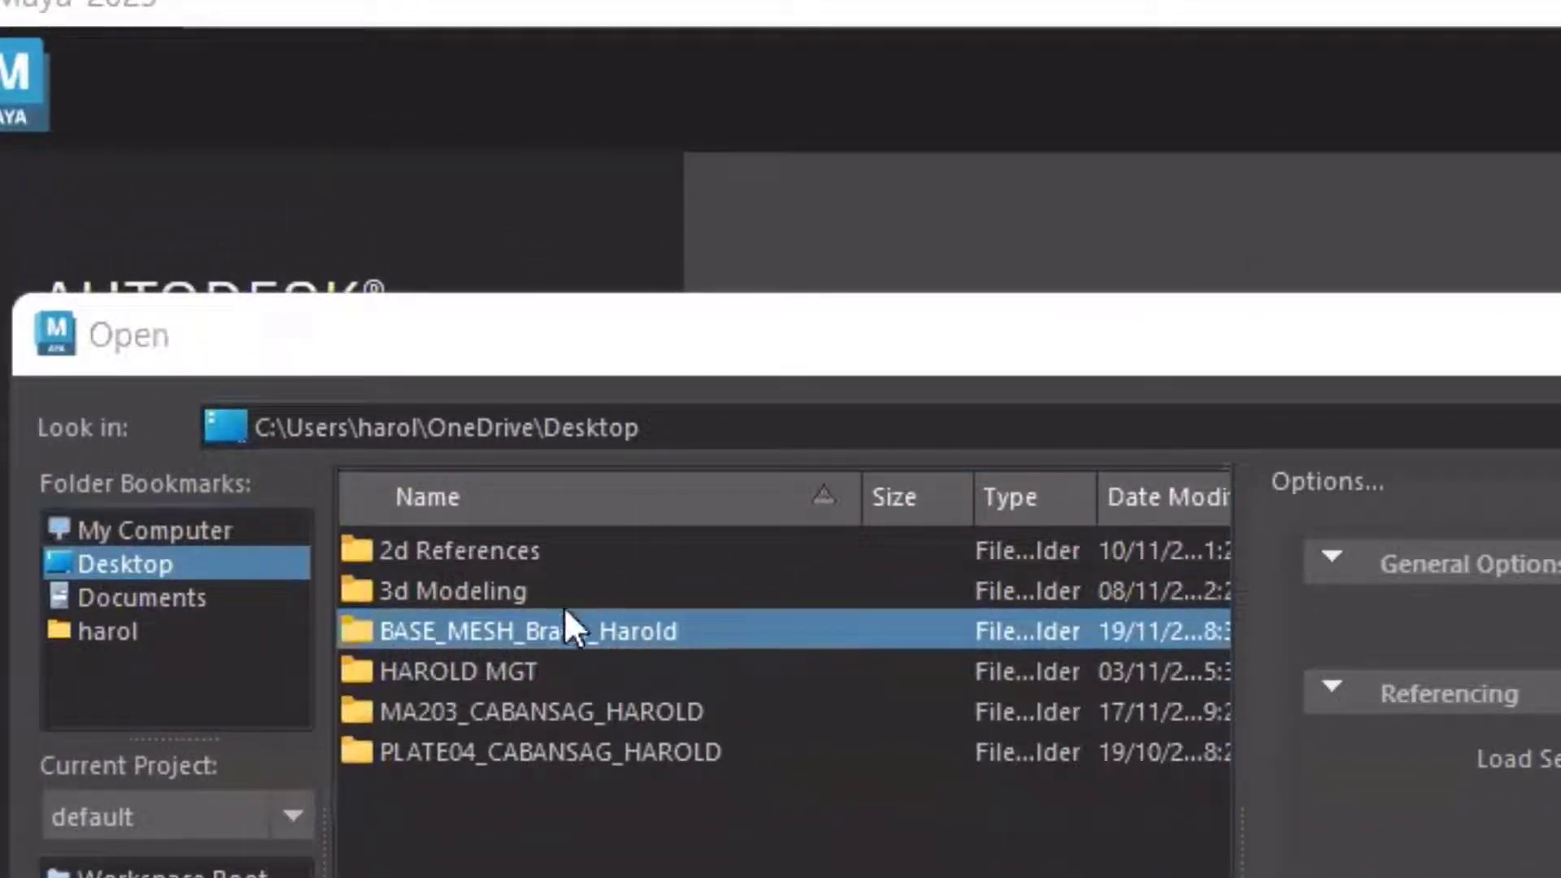
pyautogui.doubleClick(496, 631)
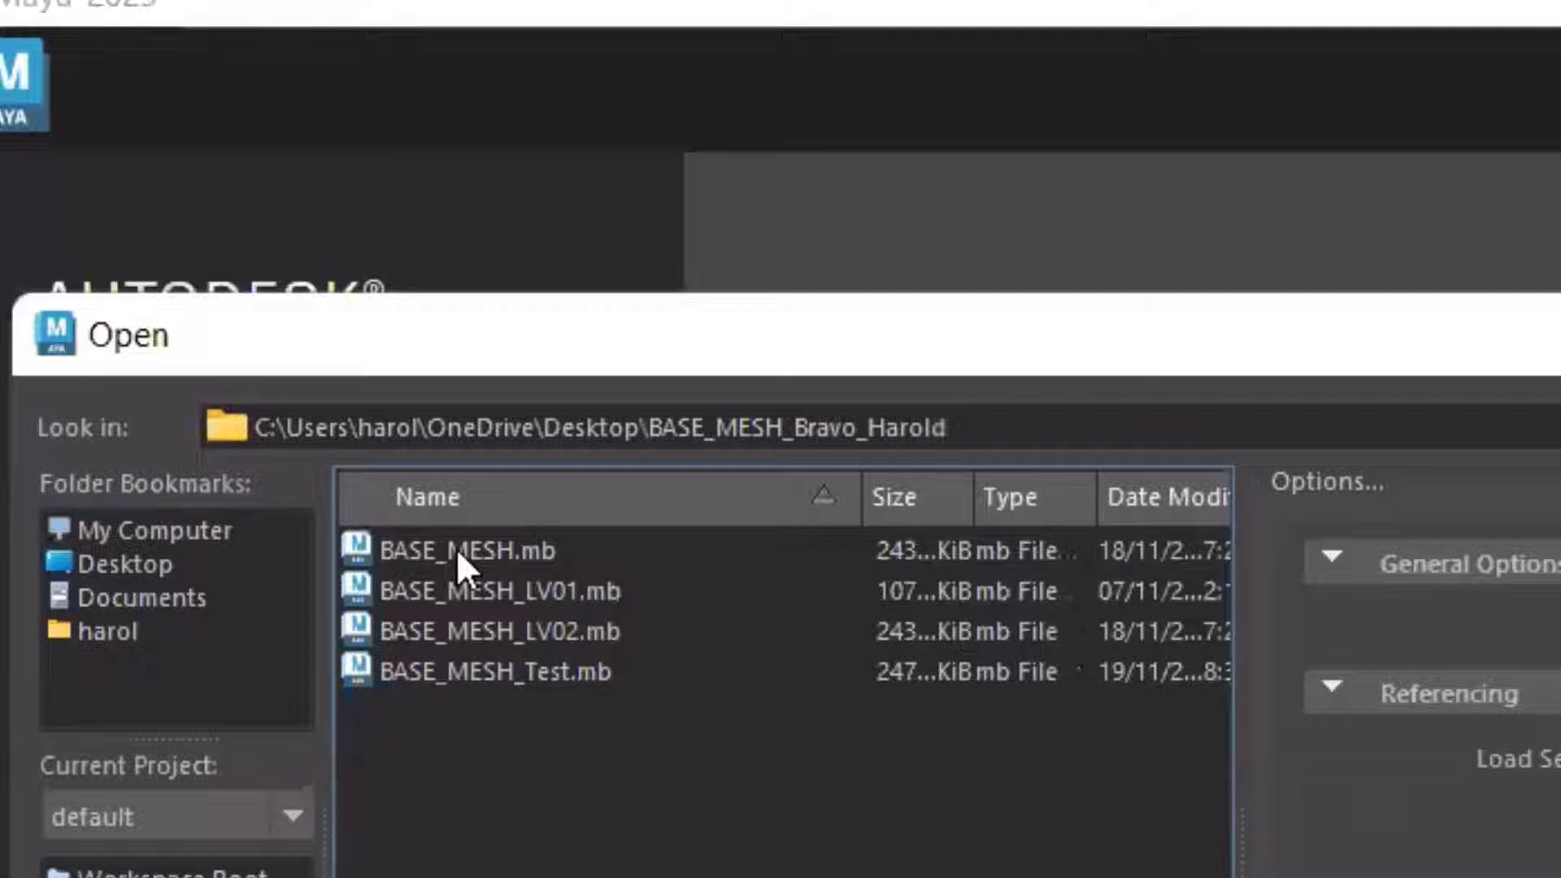
# Go through the saved base mesh versions and open the scene BASE_MESH.mb
pyautogui.click(456, 549)
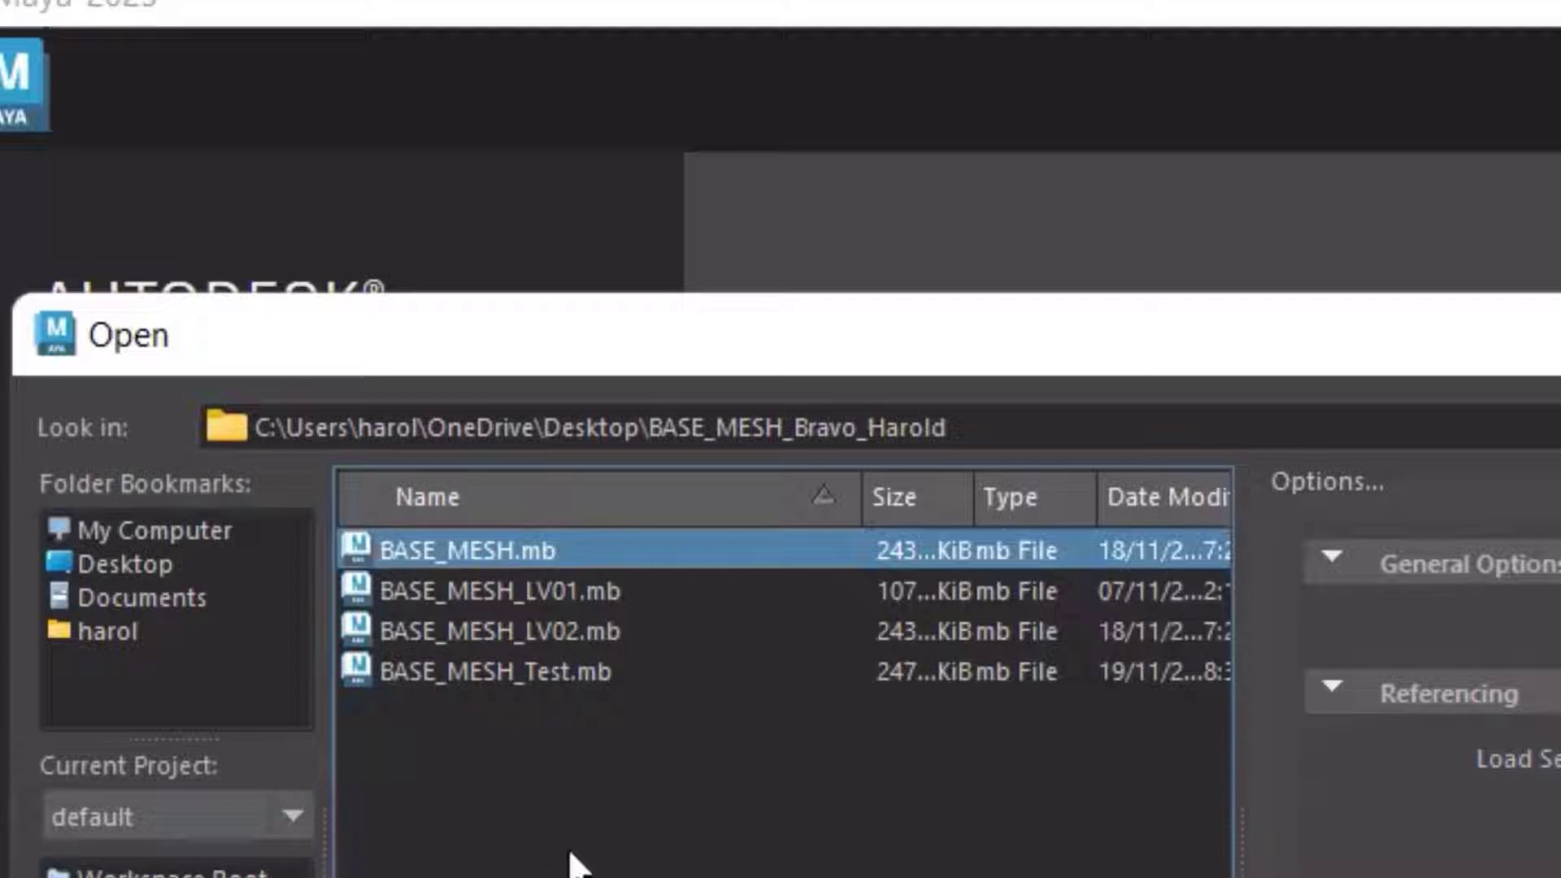
pyautogui.click(502, 579)
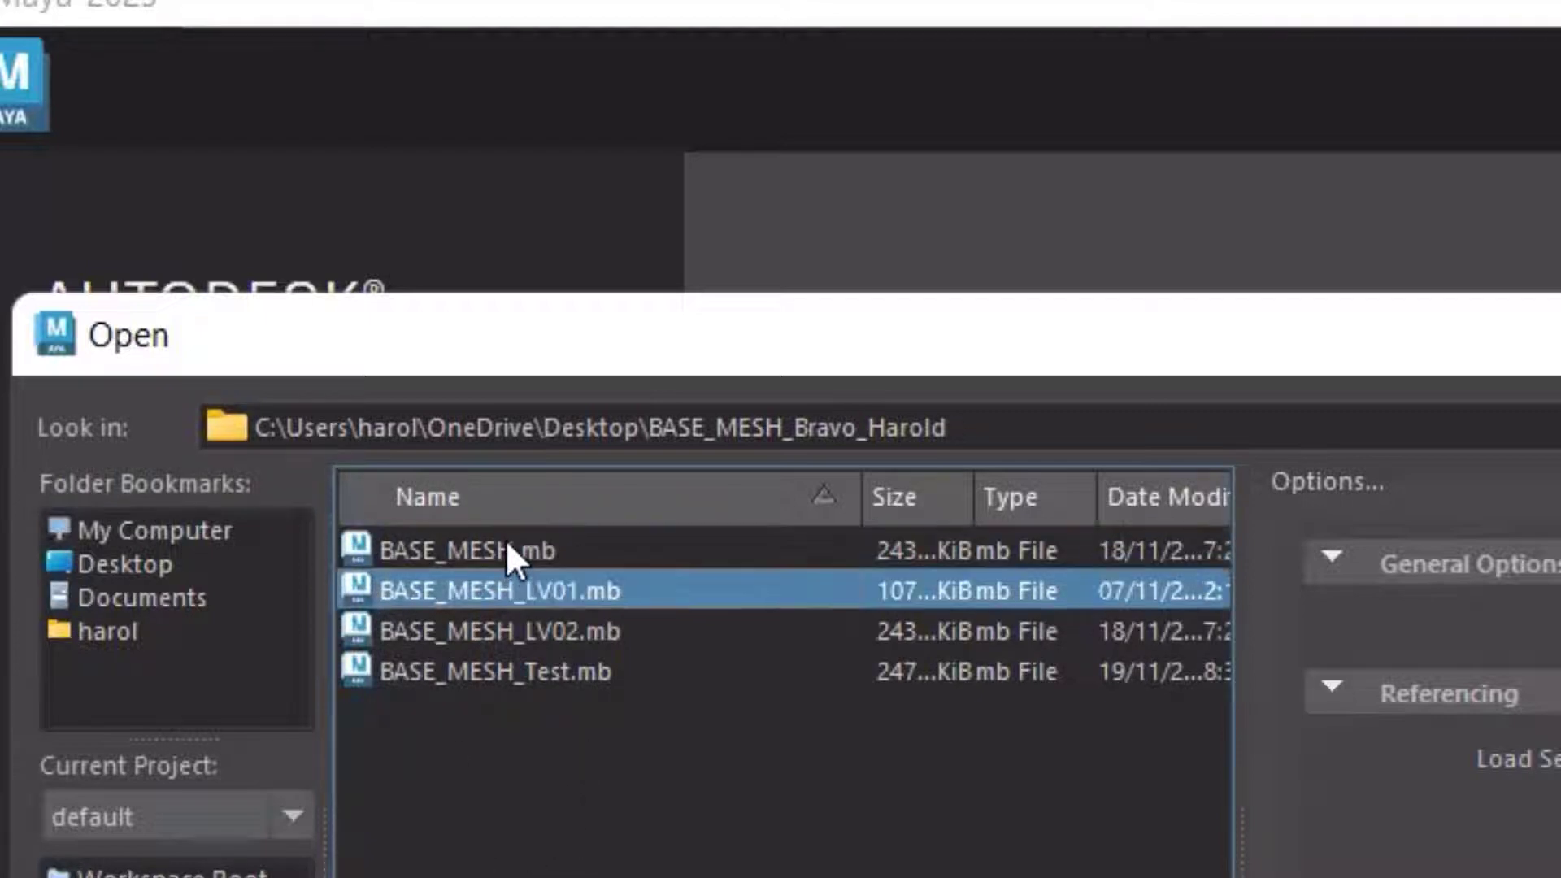
pyautogui.click(506, 549)
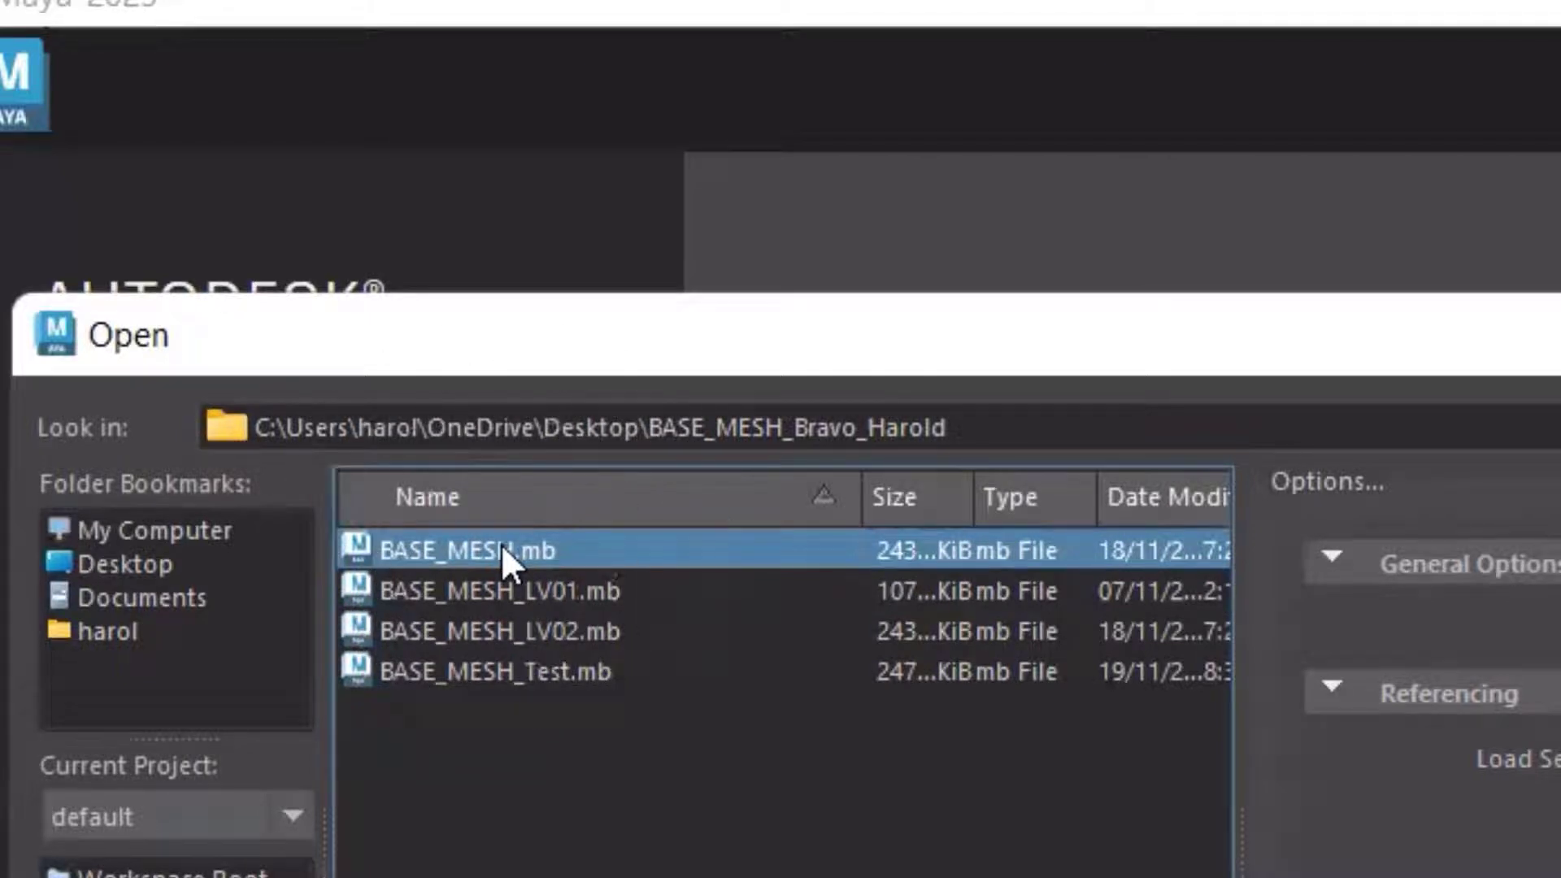
pyautogui.press('Down')
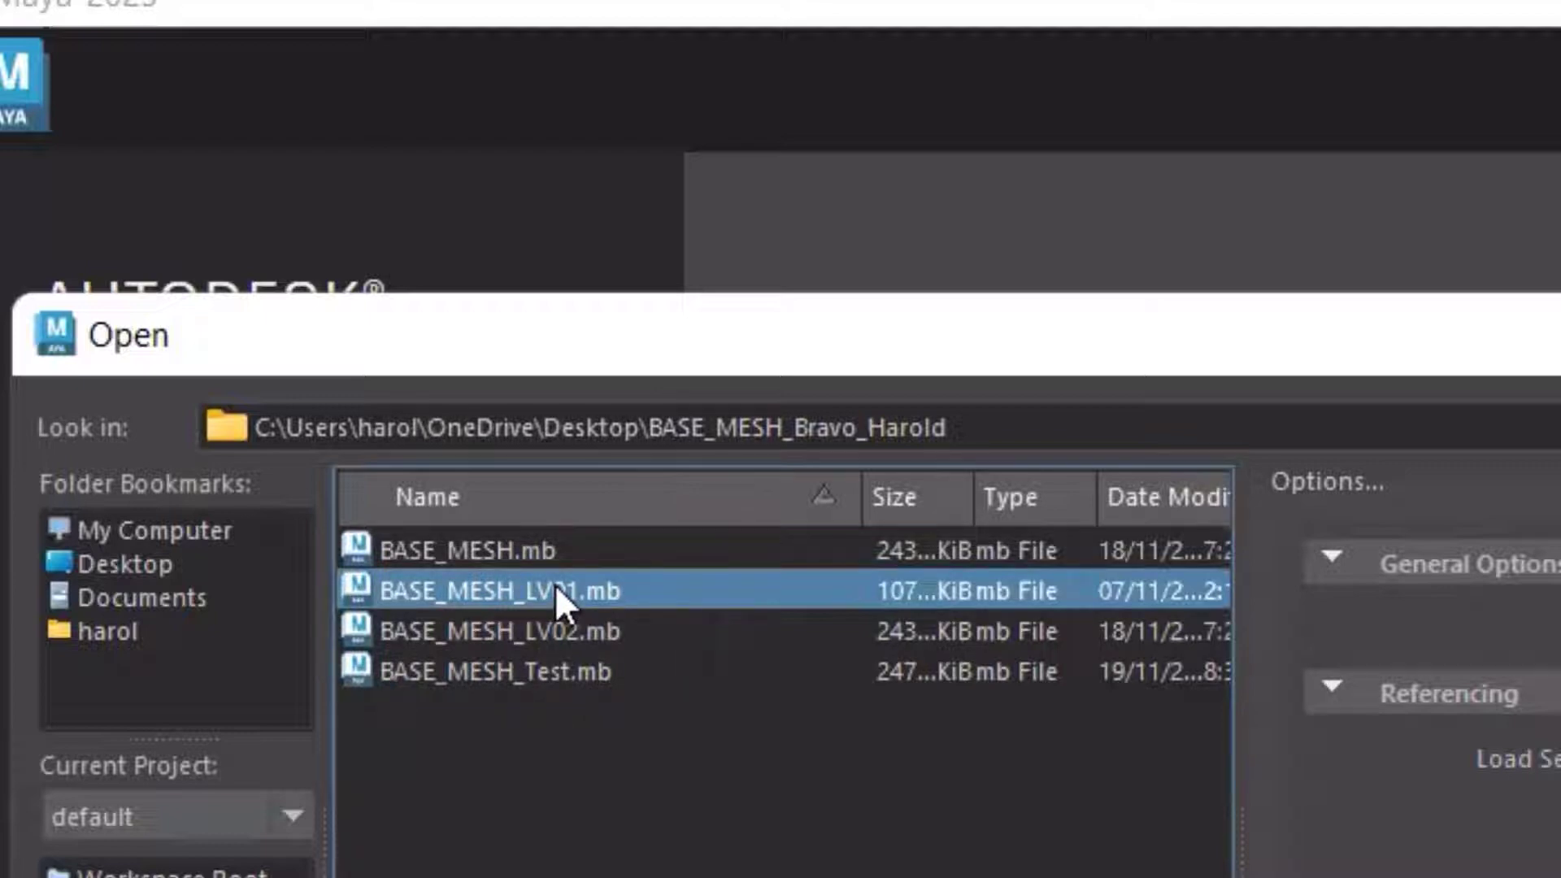
pyautogui.press('Down')
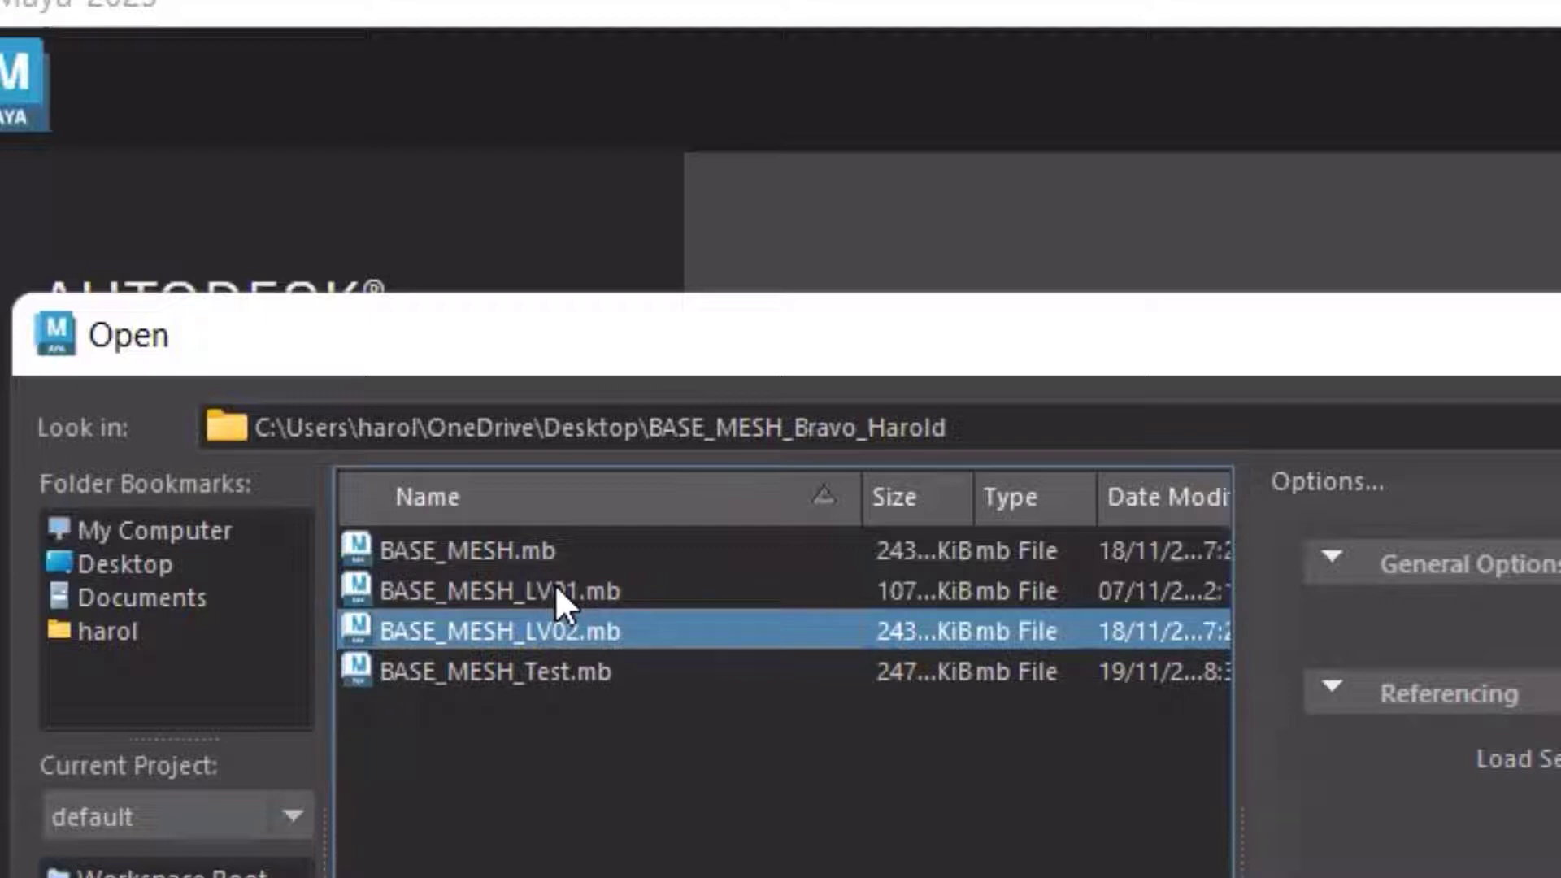
pyautogui.click(557, 591)
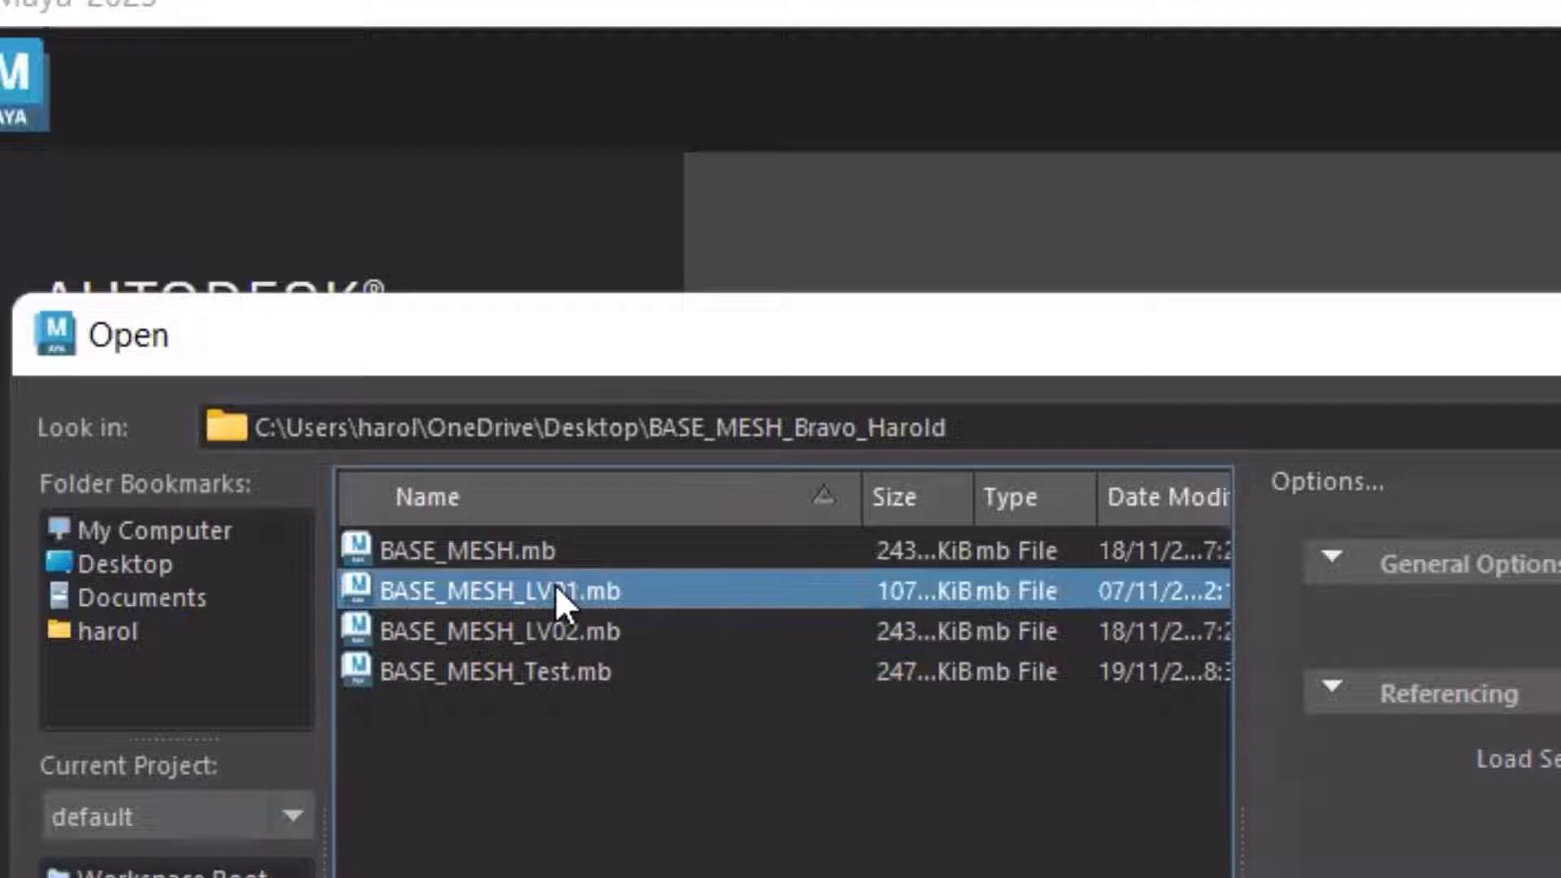
pyautogui.press('Up')
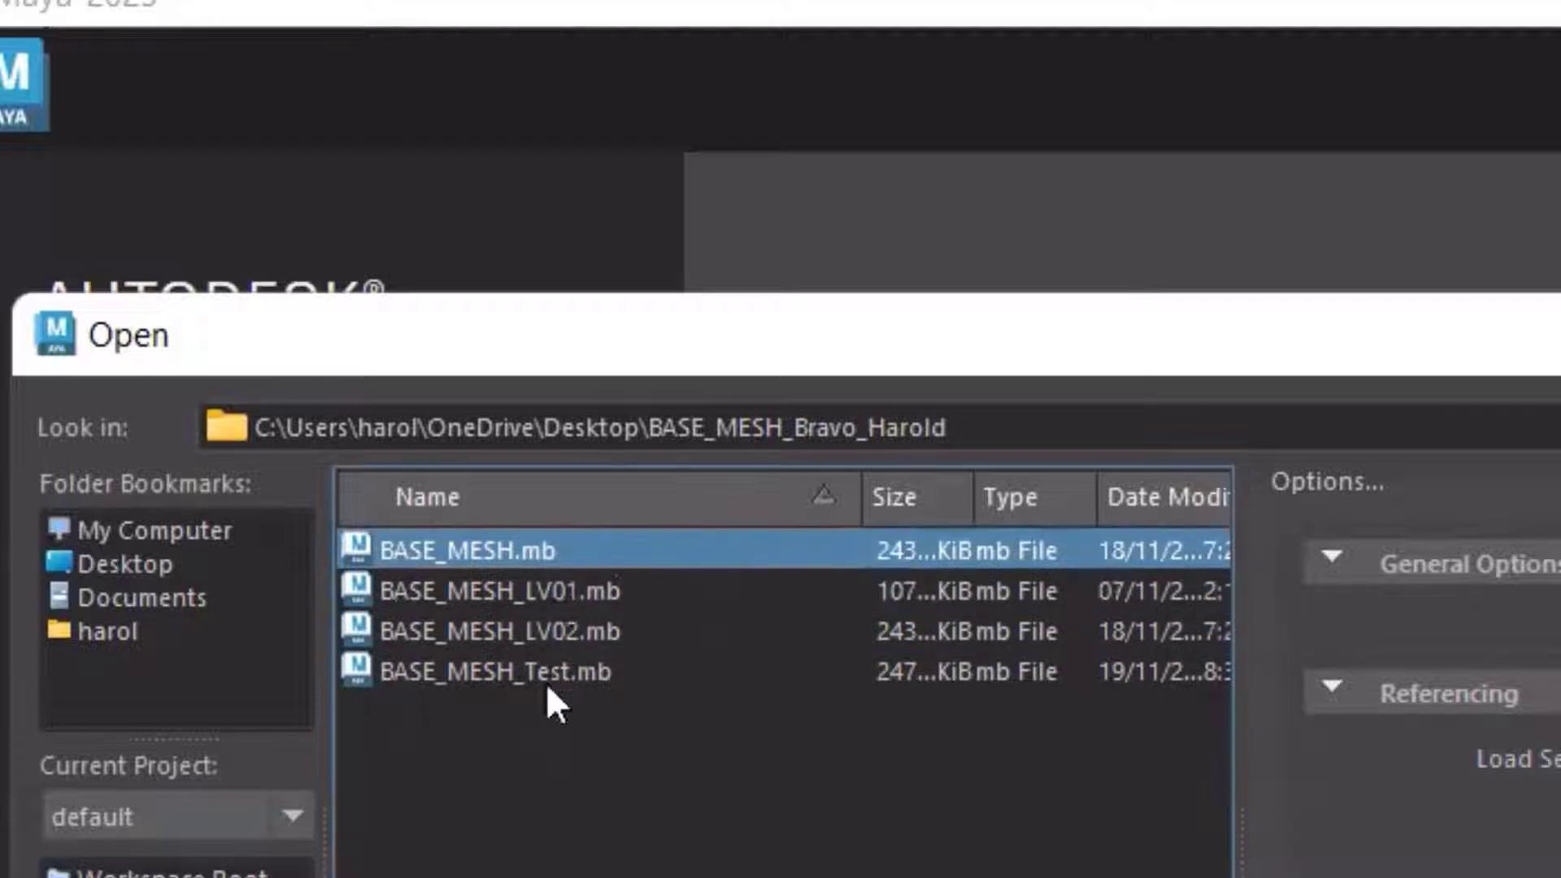
pyautogui.click(563, 637)
pyautogui.click(563, 561)
pyautogui.press('Return')
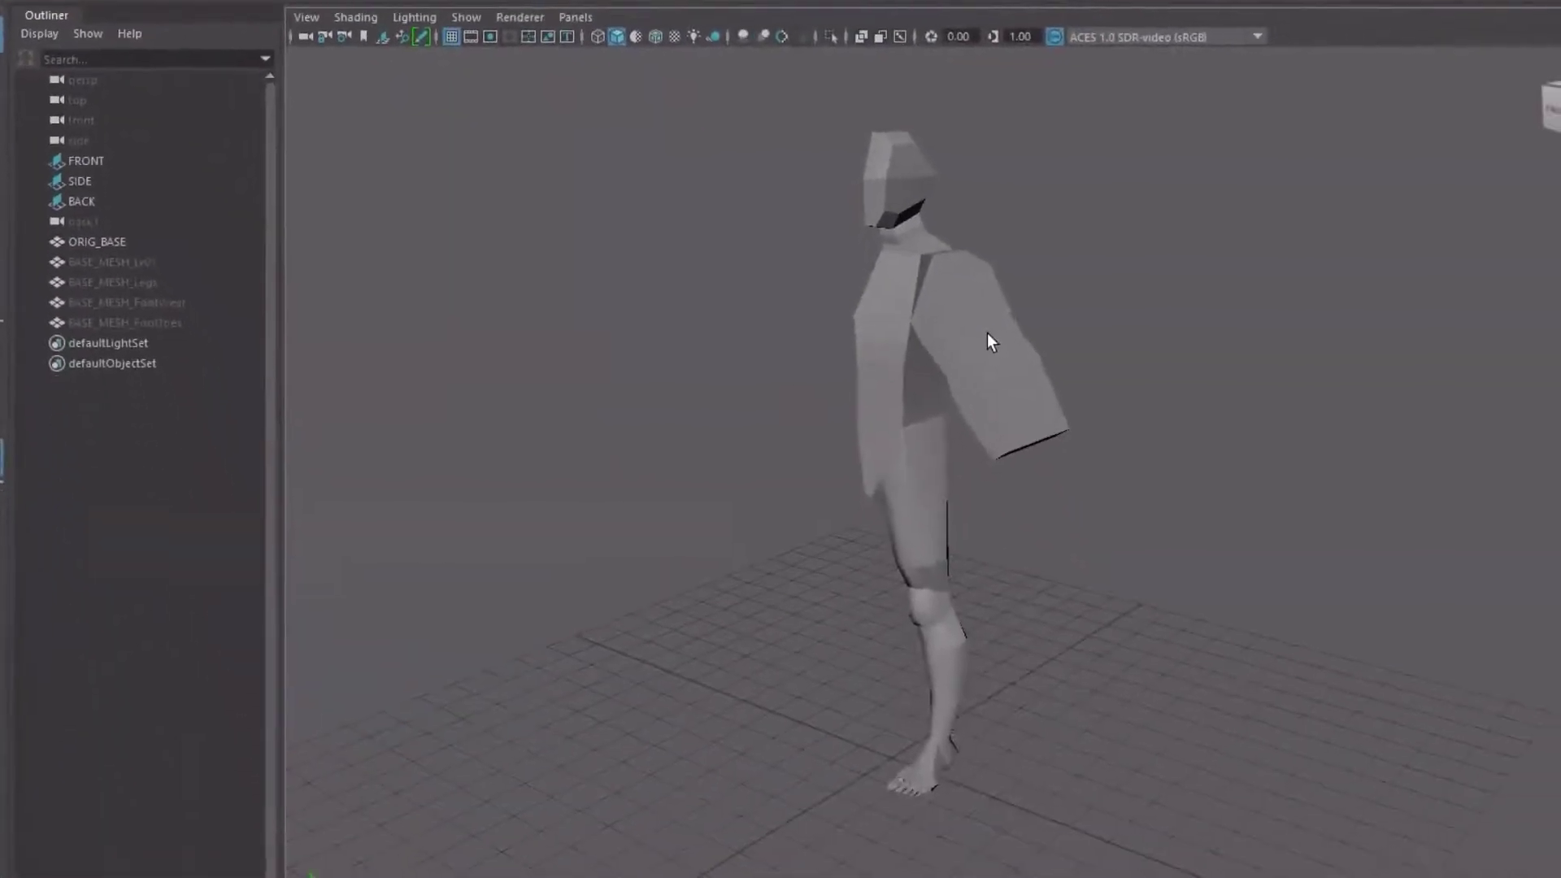
# Unhide the BASE_MESH_Lv01, BASE_MESH_Legs, BASE_MESH_FootWear and BASE_MESH_FootToes meshes
pyautogui.click(958, 340)
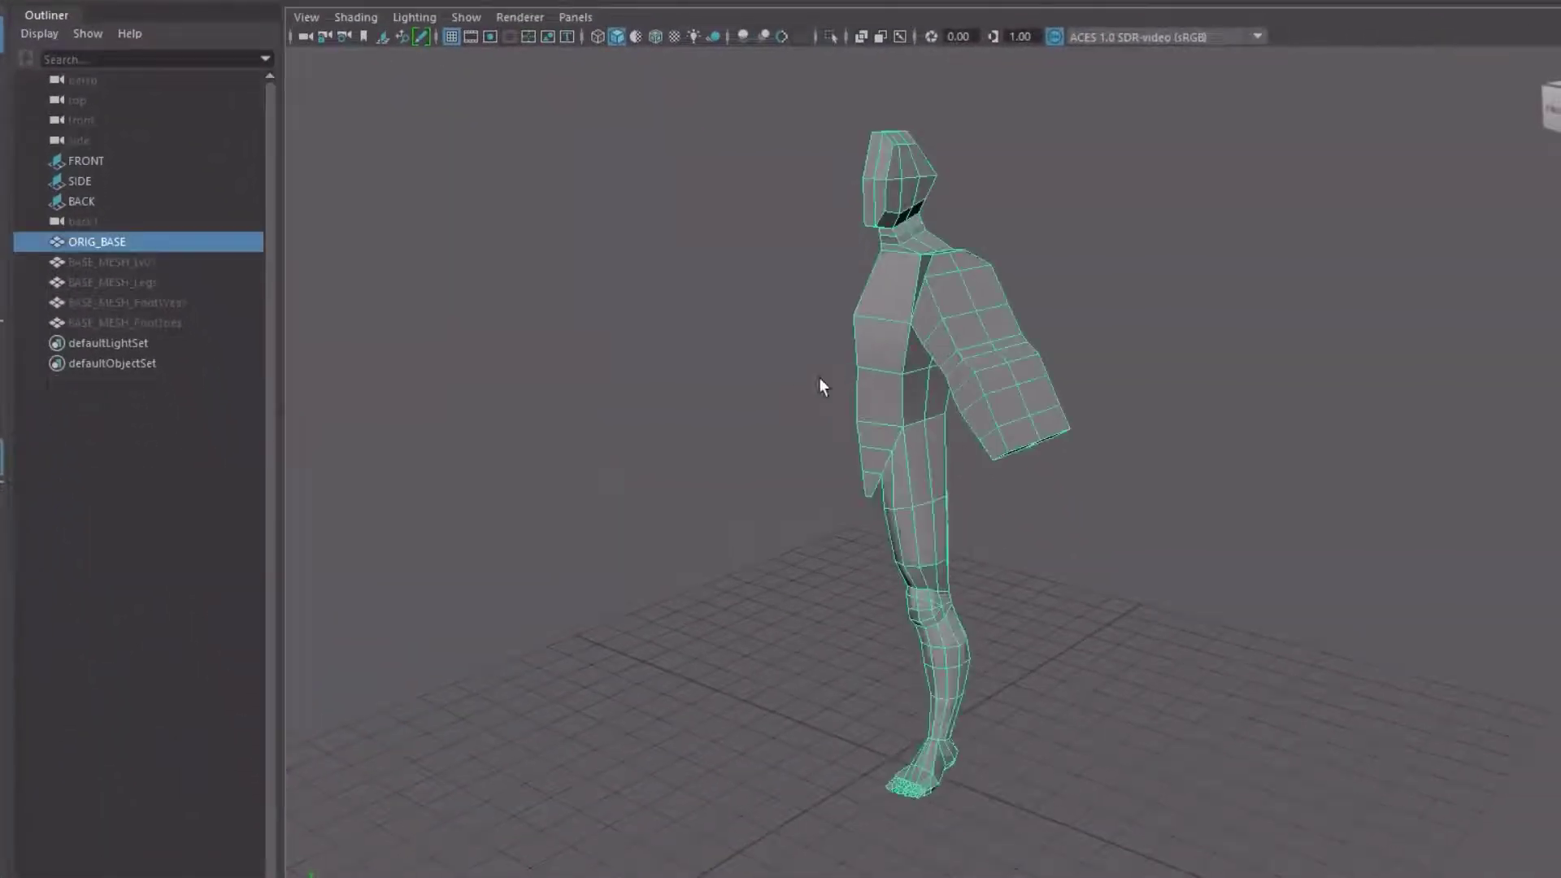
pyautogui.moveTo(819, 386)
pyautogui.keyDown('alt'); pyautogui.mouseDown()
pyautogui.moveTo(864, 376)
pyautogui.moveTo(1046, 412)
pyautogui.moveTo(794, 418)
pyautogui.moveTo(819, 401)
pyautogui.mouseUp(); pyautogui.keyUp('alt')
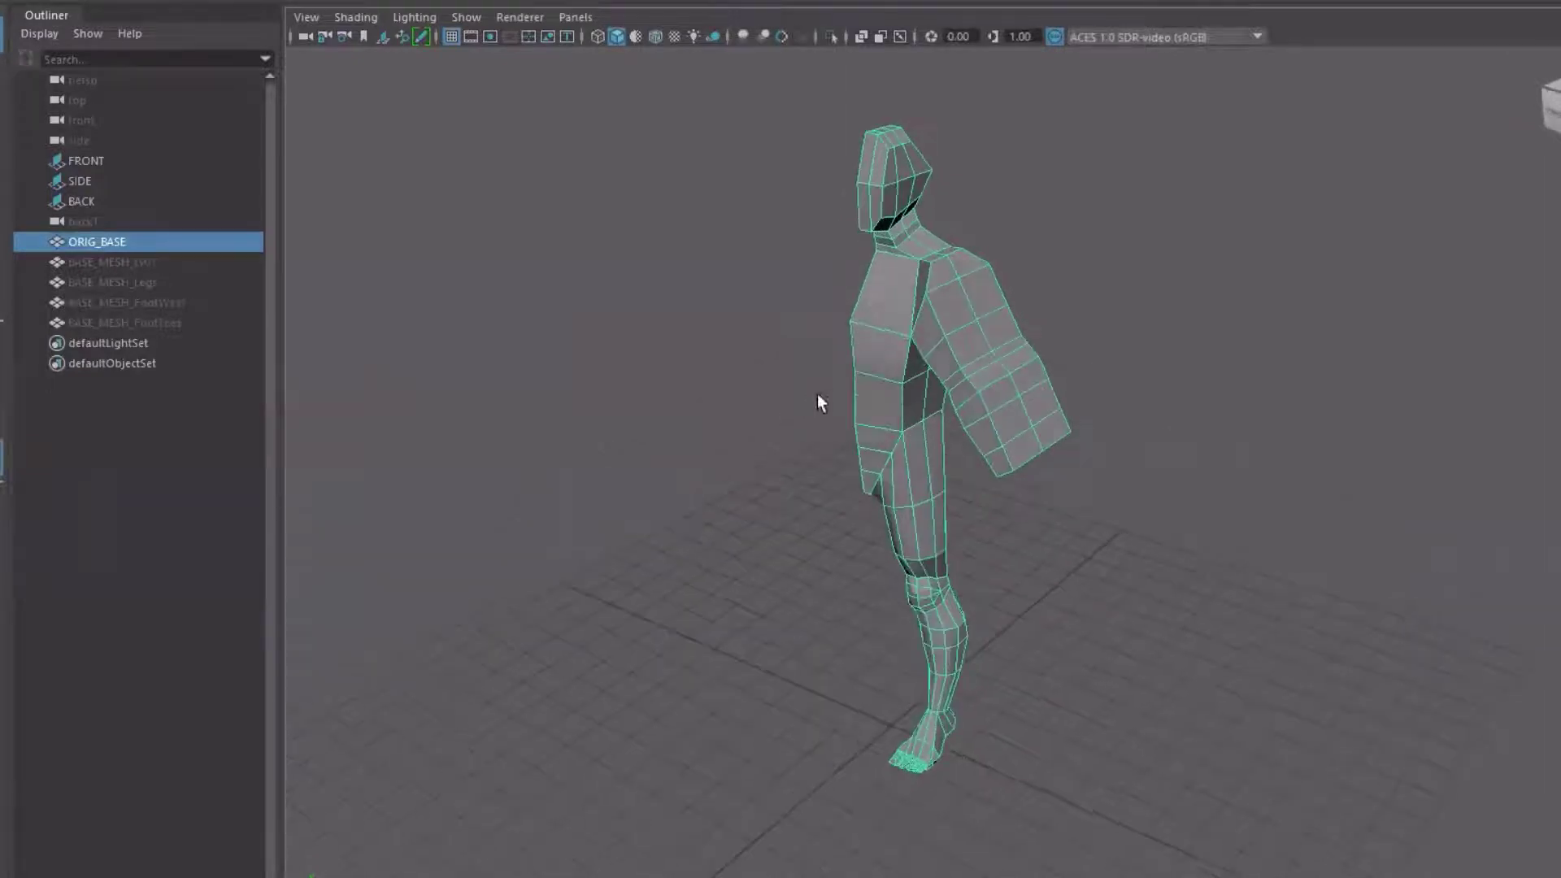
pyautogui.click(126, 263)
pyautogui.keyDown('shift'); pyautogui.click(163, 323); pyautogui.keyUp('shift')
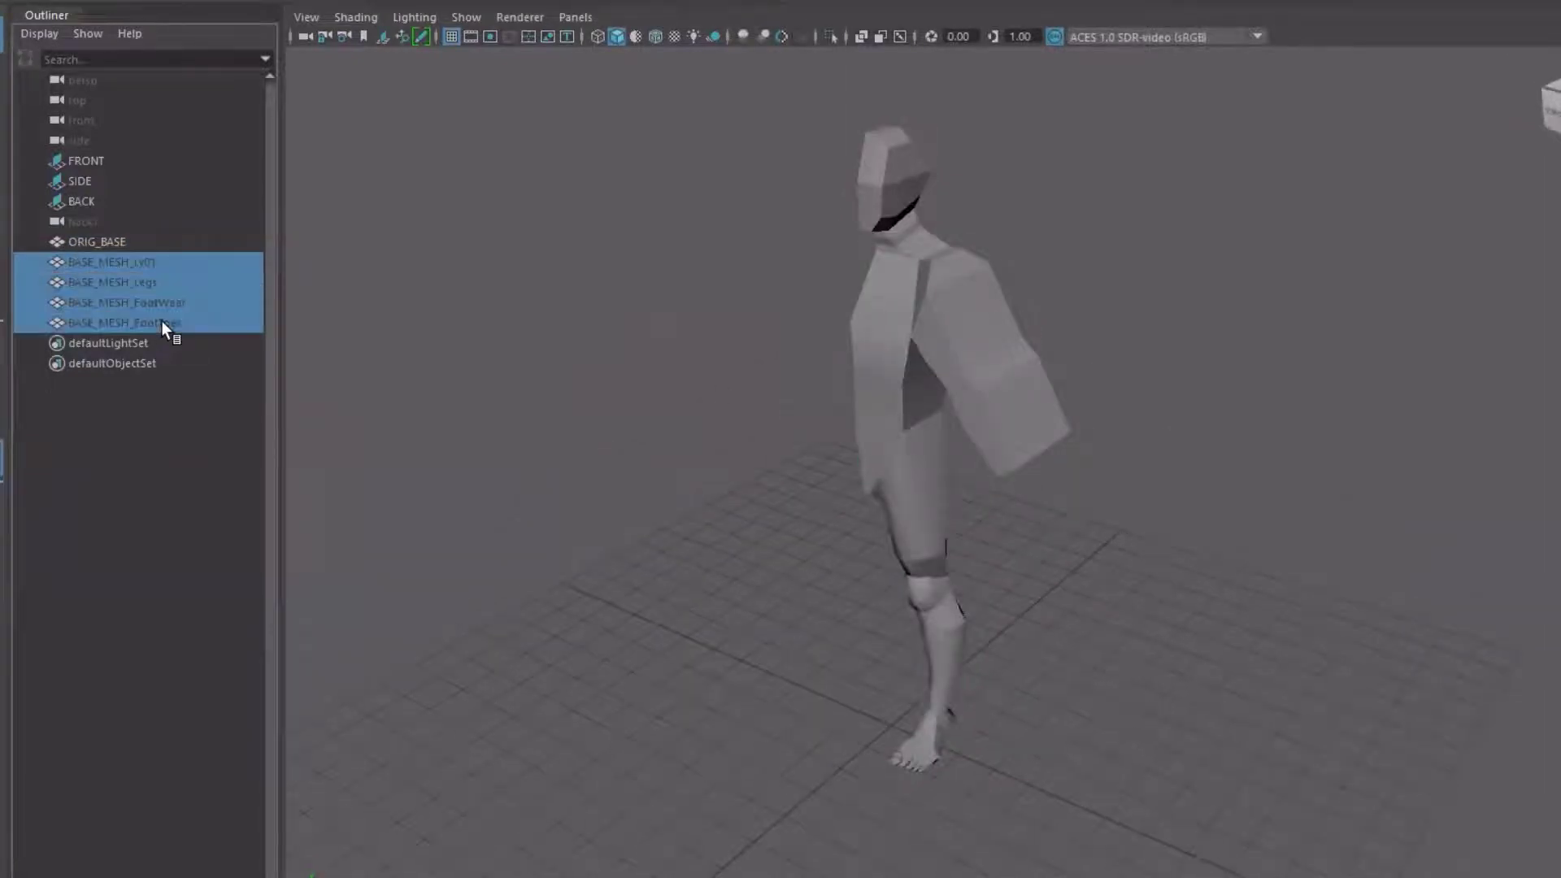
pyautogui.hotkey('shift', 'h')
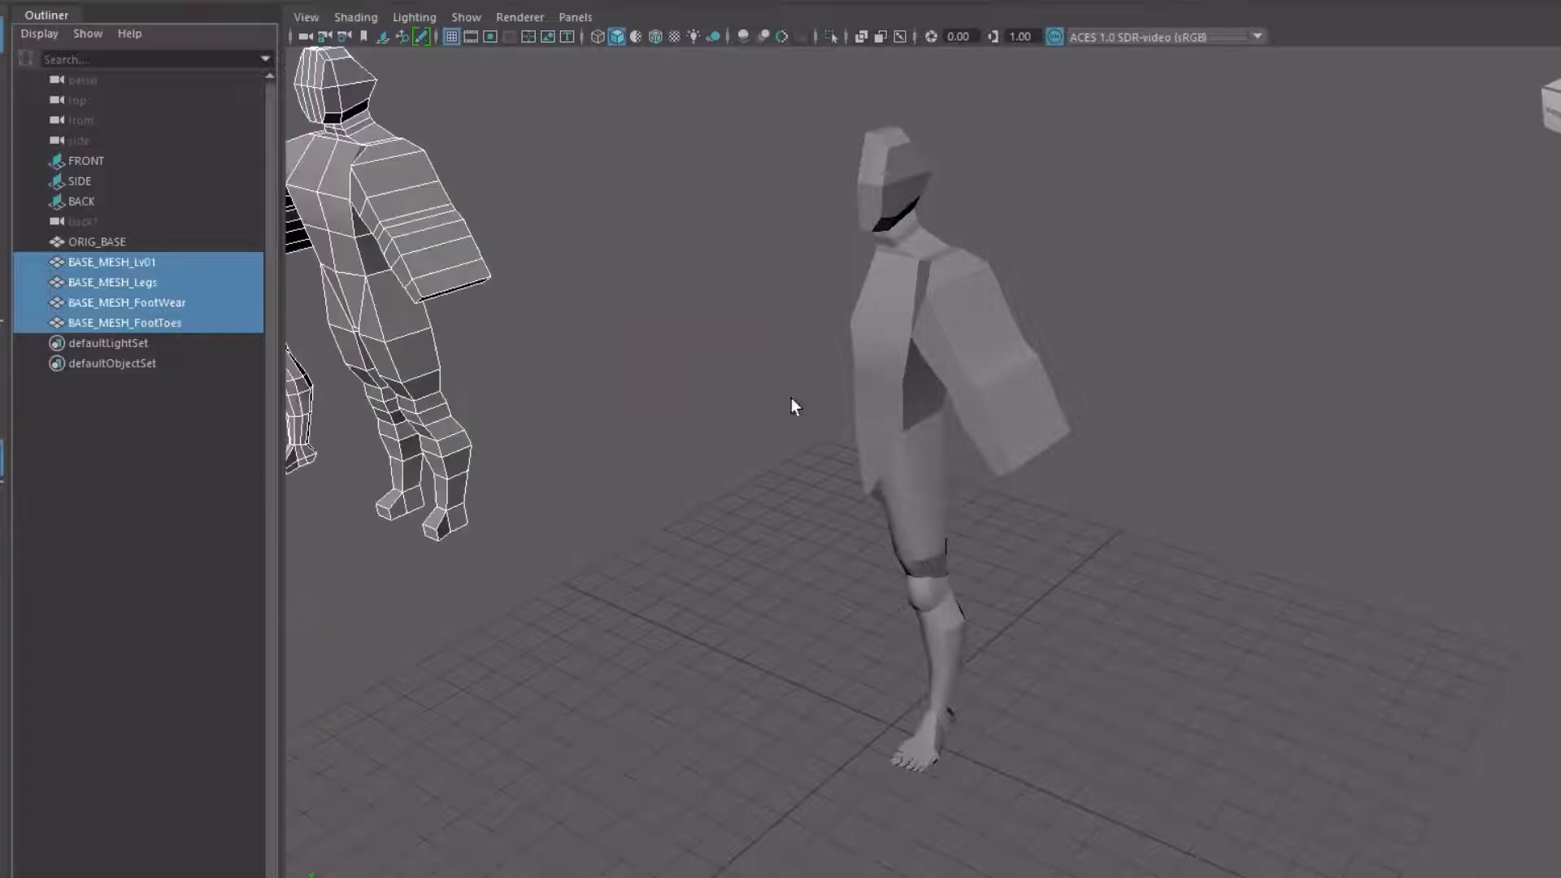
# Bring the four full-body meshes into view and highlight each one in turn to examine its wireframe
pyautogui.click(691, 431)
pyautogui.keyDown('alt'); pyautogui.moveTo(677, 423); pyautogui.dragTo(608, 462); pyautogui.keyUp('alt')
pyautogui.scroll(5, 608, 462)
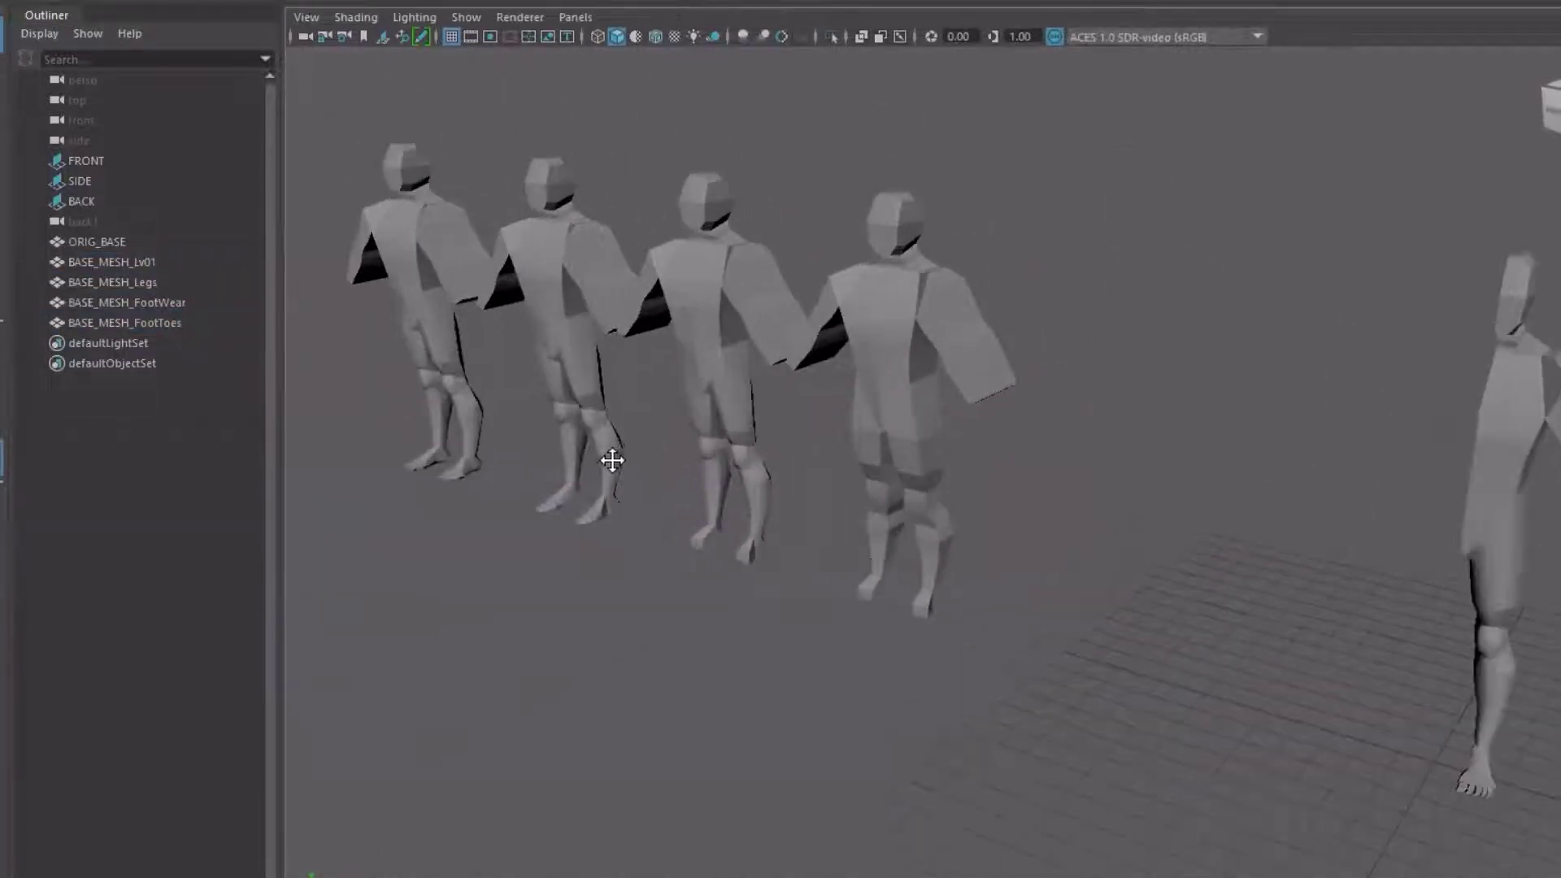
pyautogui.keyDown('alt'); pyautogui.moveTo(609, 456); pyautogui.dragTo(968, 529, button='middle'); pyautogui.keyUp('alt')
pyautogui.keyDown('alt'); pyautogui.moveTo(968, 529); pyautogui.dragTo(911, 486); pyautogui.keyUp('alt')
pyautogui.scroll(3, 911, 486)
pyautogui.click(812, 298)
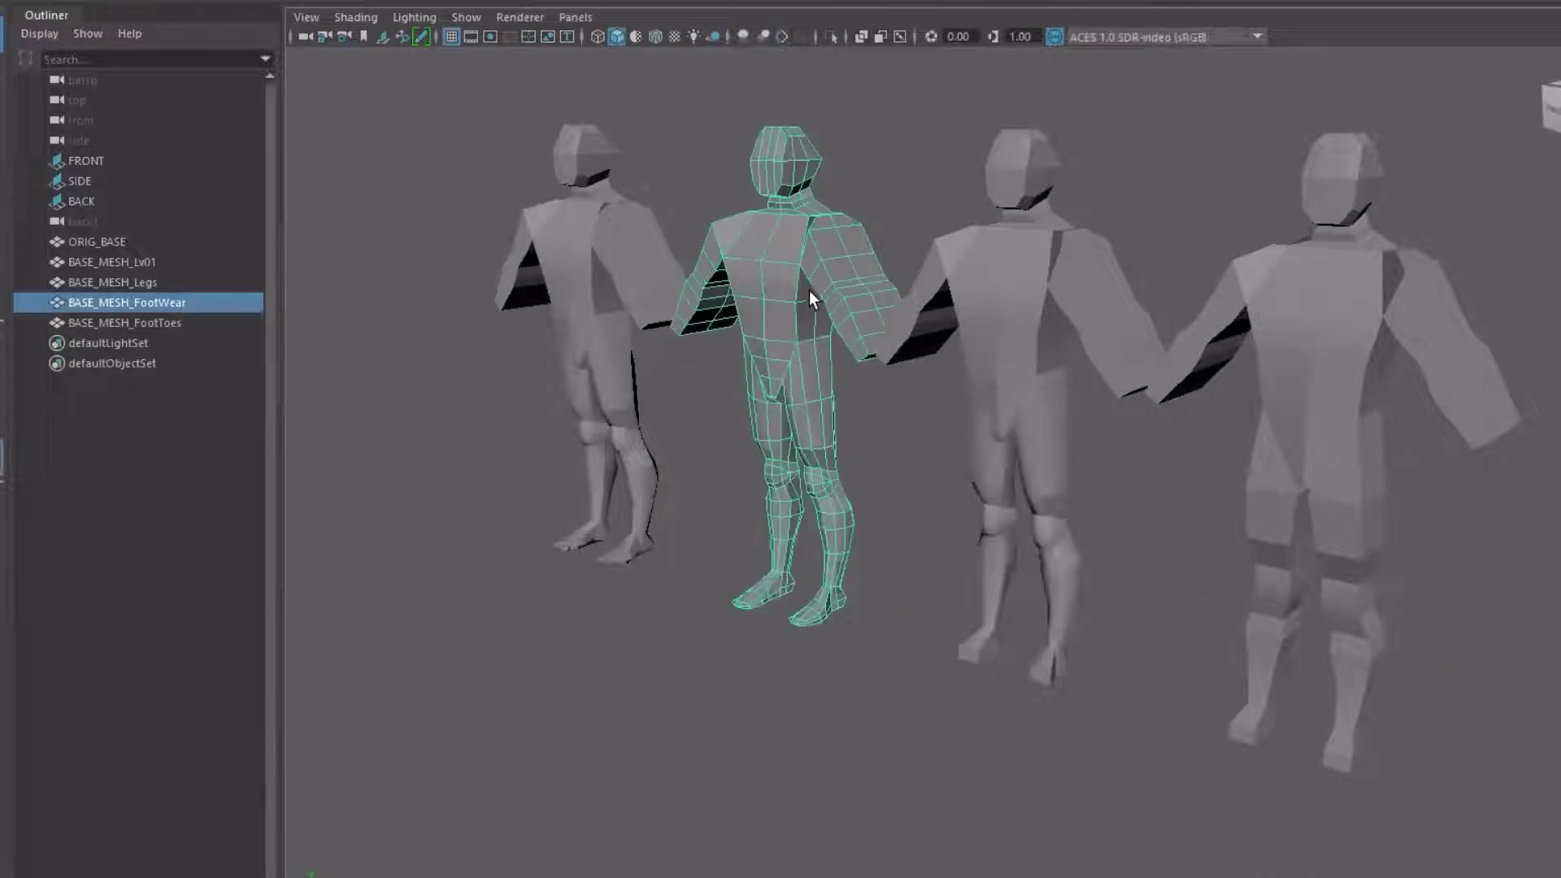
pyautogui.click(1018, 342)
pyautogui.click(1296, 384)
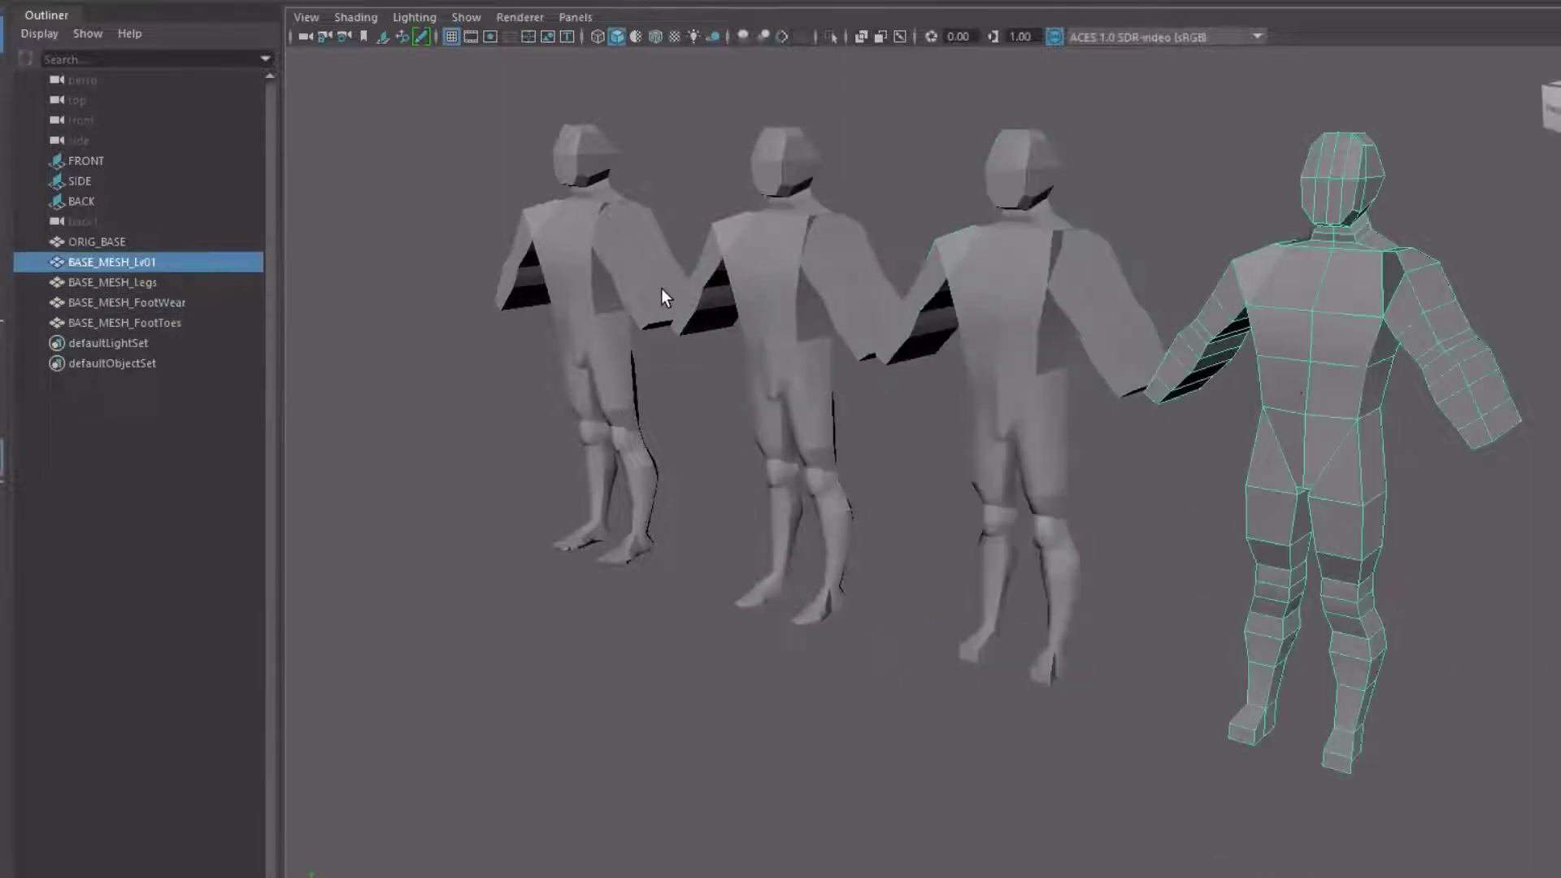
pyautogui.click(577, 262)
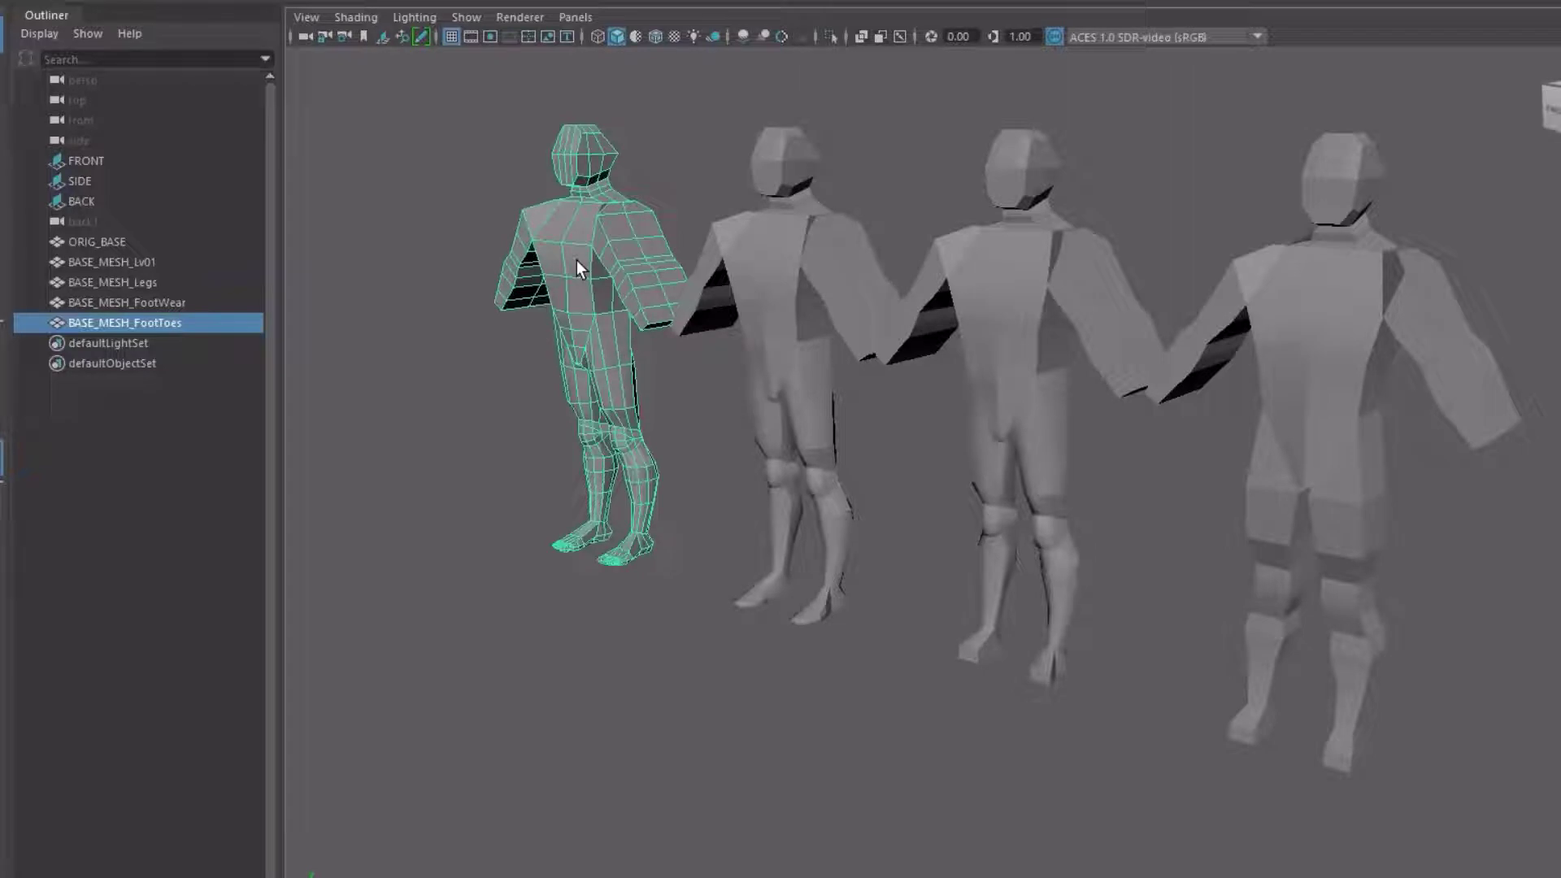
# Examine the row of body meshes from the front, comparing the BASE_MESH_FootWear and BASE_MESH_Legs versions
pyautogui.keyDown('alt'); pyautogui.moveTo(632, 536); pyautogui.dragTo(655, 616); pyautogui.keyUp('alt')
pyautogui.keyDown('alt'); pyautogui.moveTo(655, 616); pyautogui.dragTo(1057, 483, button='middle'); pyautogui.keyUp('alt')
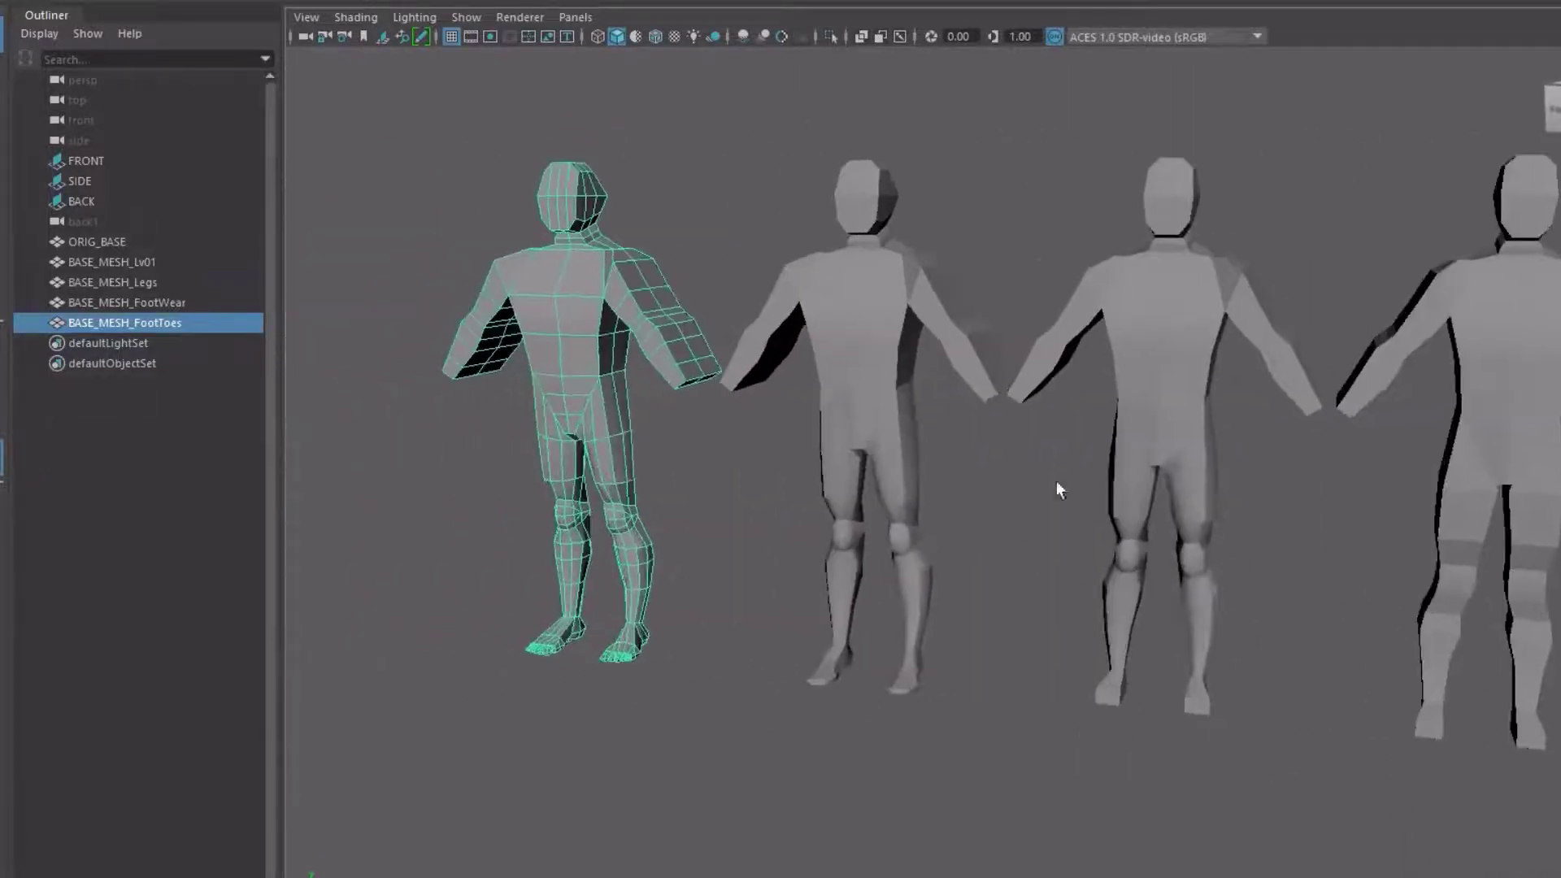
pyautogui.click(854, 345)
pyautogui.click(1093, 369)
pyautogui.click(1144, 383)
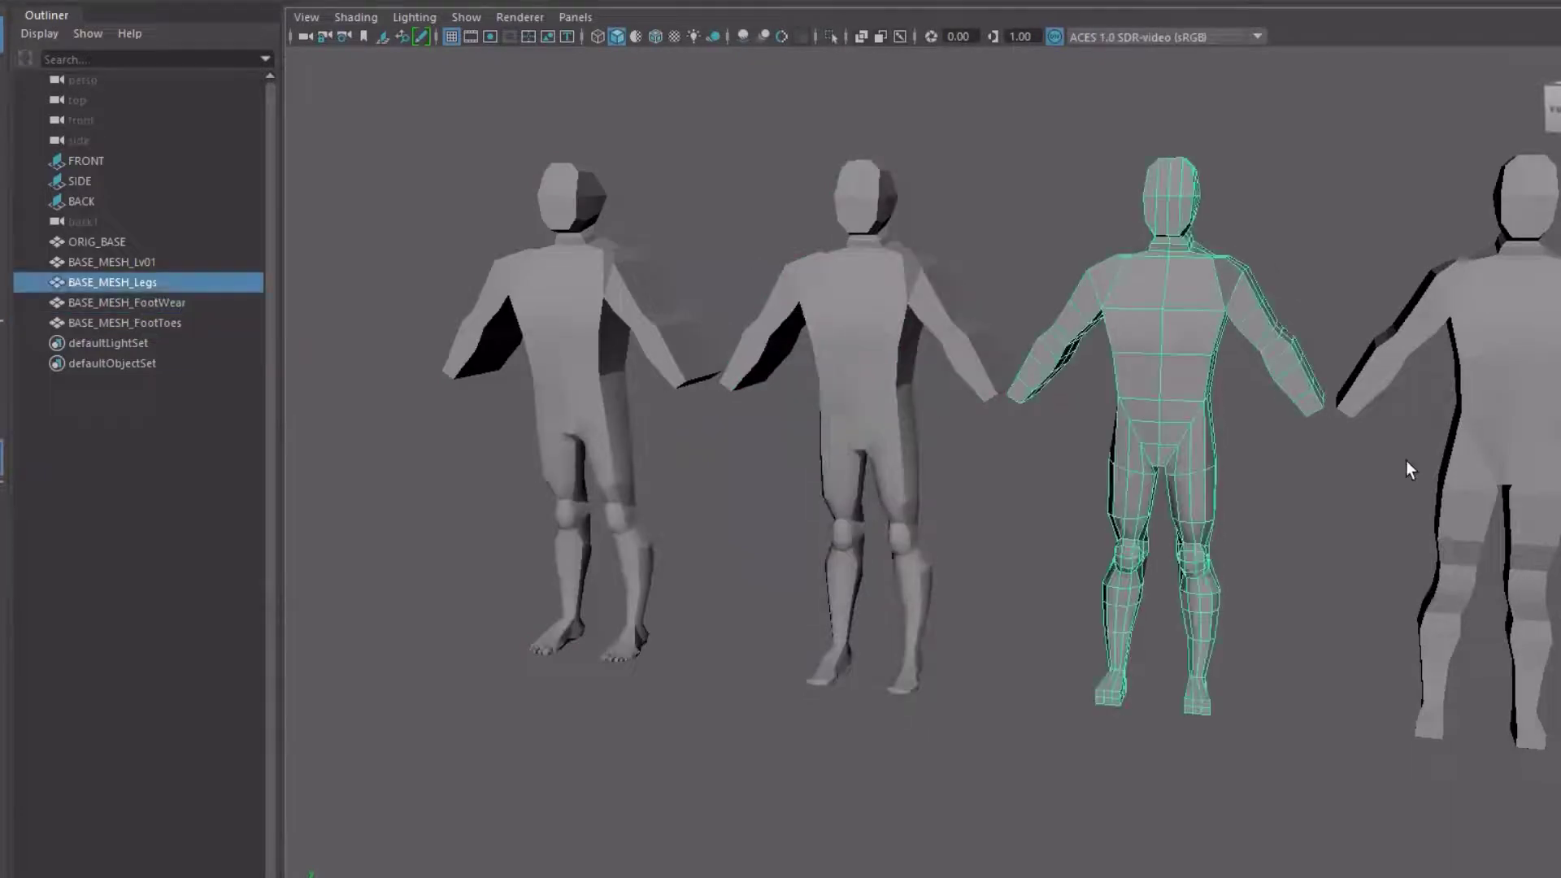
pyautogui.keyDown('alt'); pyautogui.moveTo(1394, 471); pyautogui.dragTo(841, 436, button='middle'); pyautogui.keyUp('alt')
pyautogui.scroll(-3, 1068, 434)
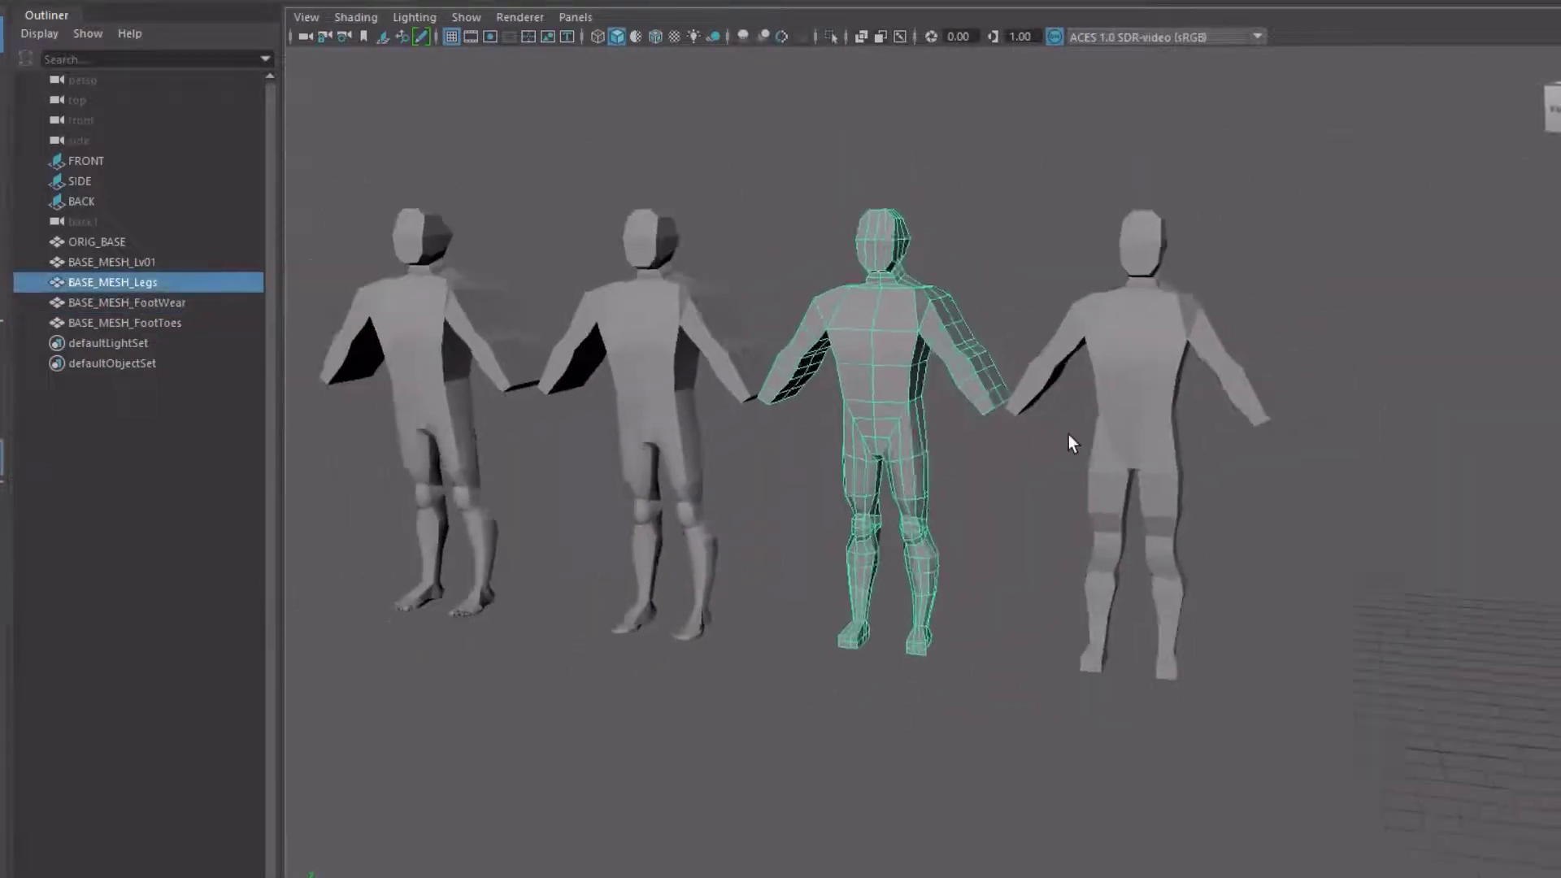
pyautogui.keyDown('alt'); pyautogui.moveTo(1324, 506); pyautogui.dragTo(1237, 528, button='middle'); pyautogui.keyUp('alt')
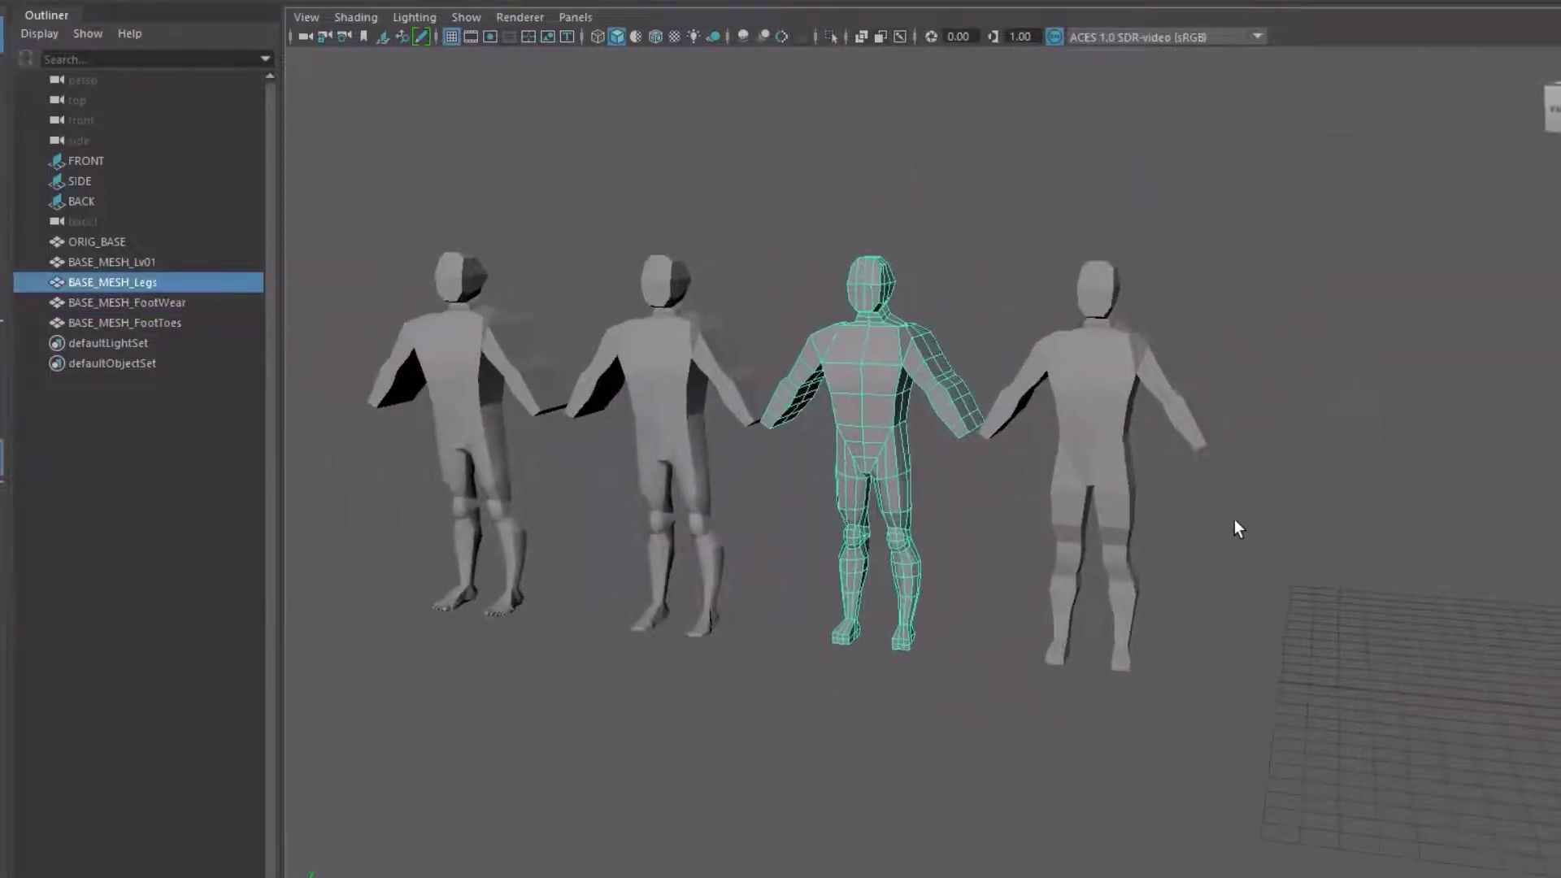
# Match each outliner name to its body by selecting ORIG_BASE, BASE_MESH_Lv01, BASE_MESH_Legs, BASE_MESH_FootWear and BASE_MESH_FootToes in turn
pyautogui.click(116, 301)
pyautogui.click(117, 276)
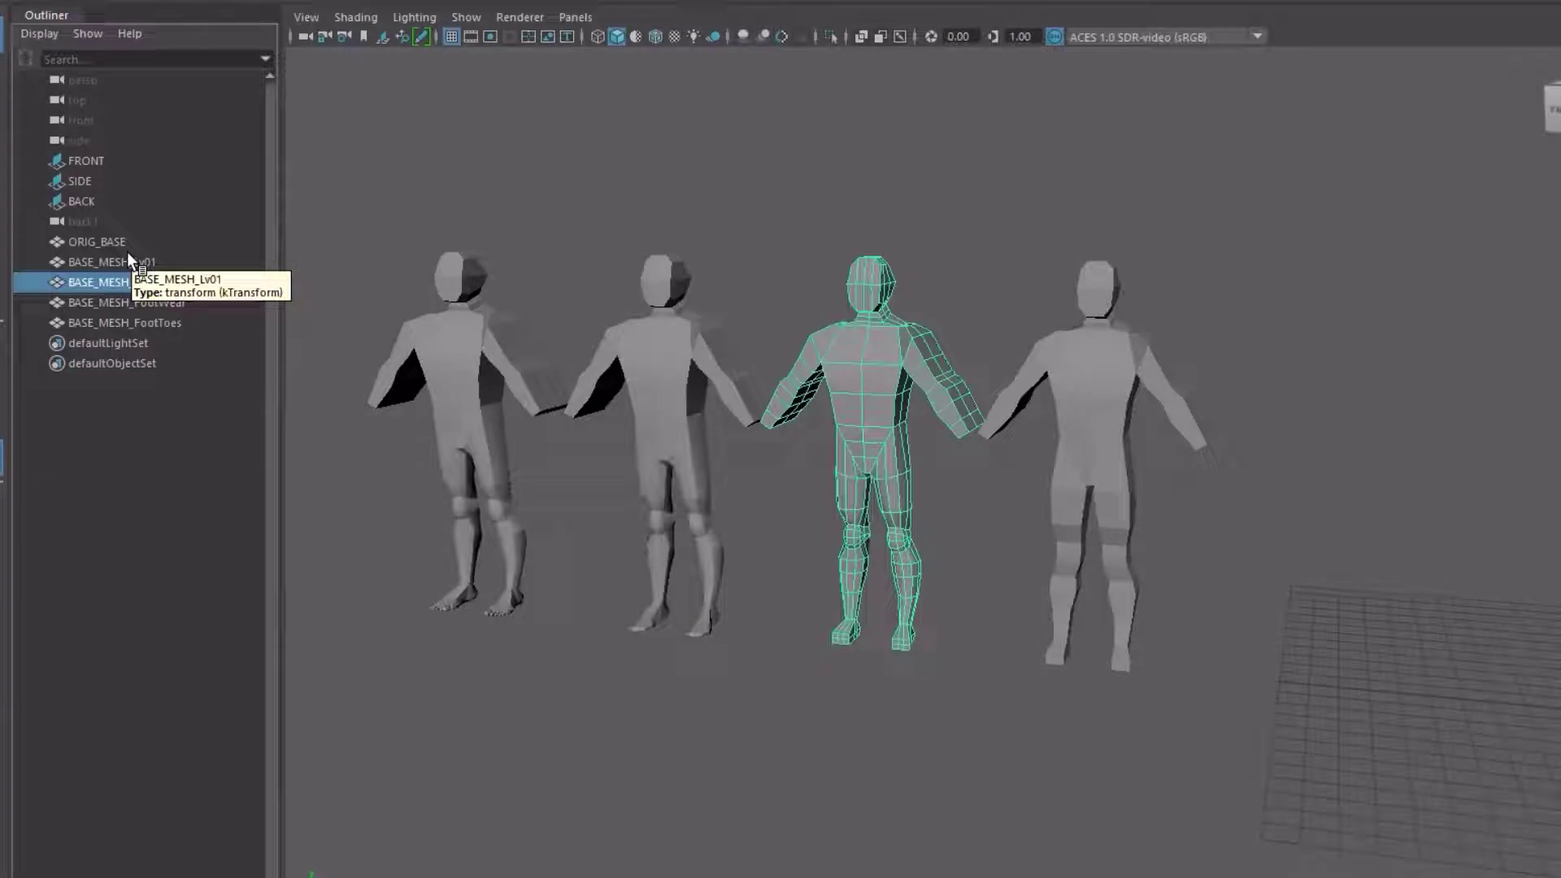
pyautogui.click(92, 248)
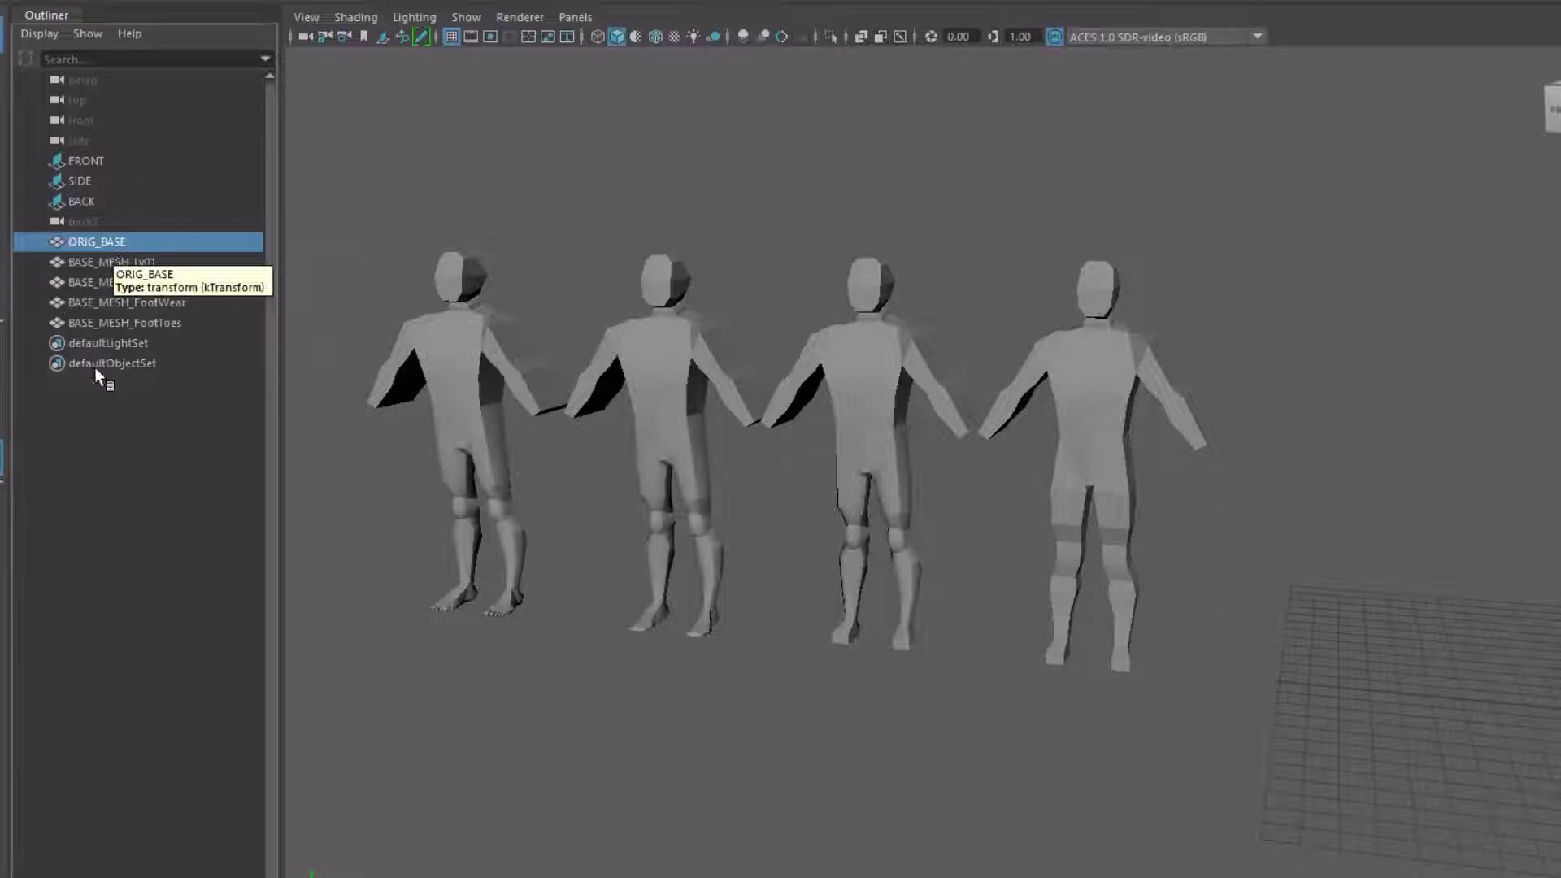
pyautogui.click(109, 261)
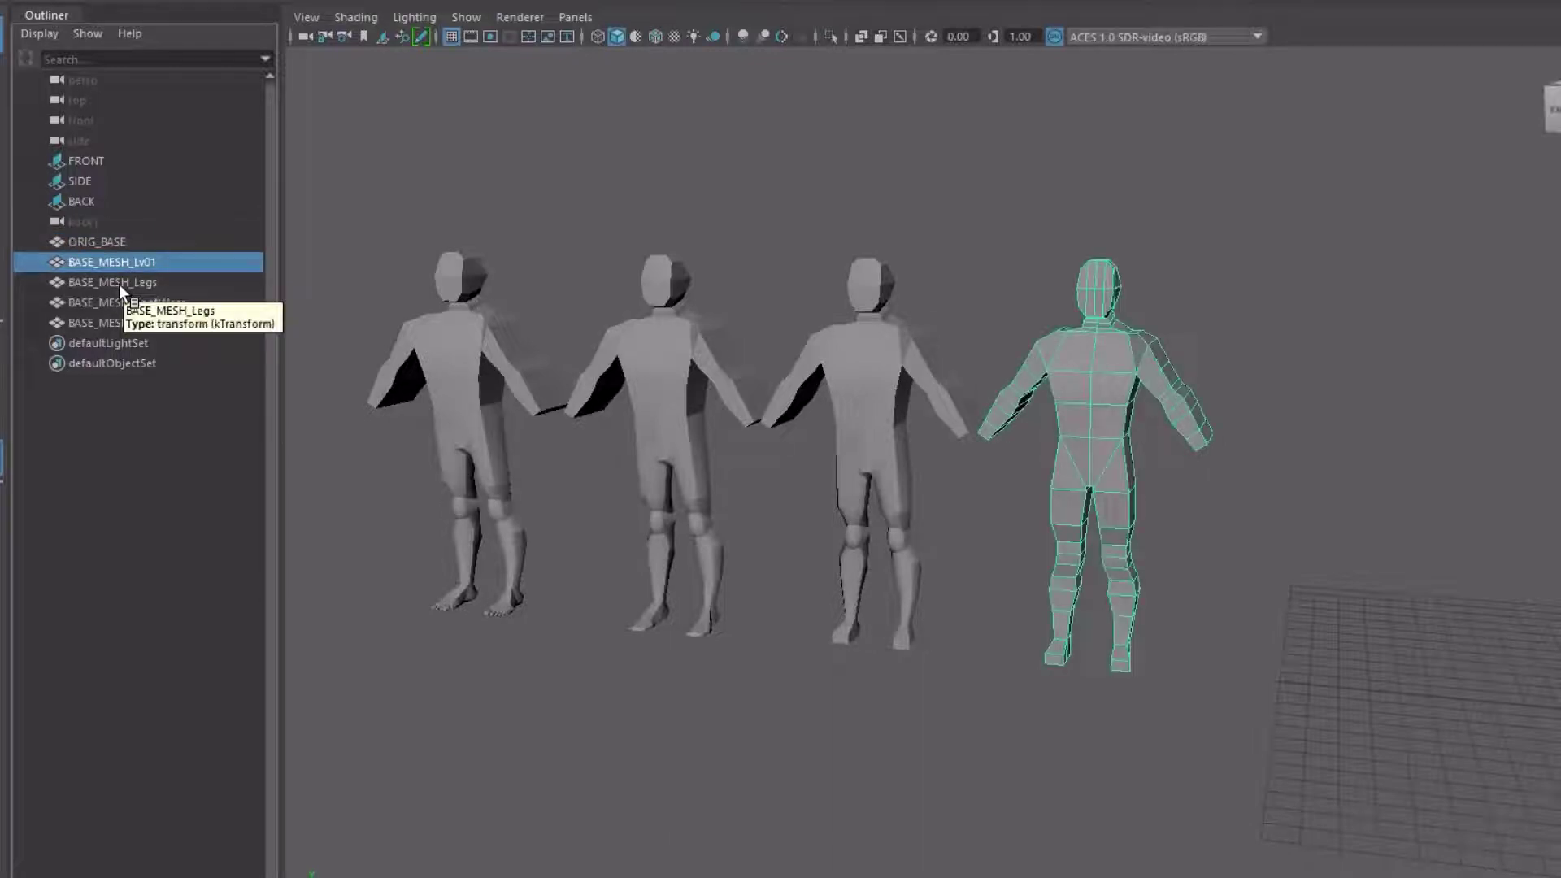
pyautogui.click(102, 240)
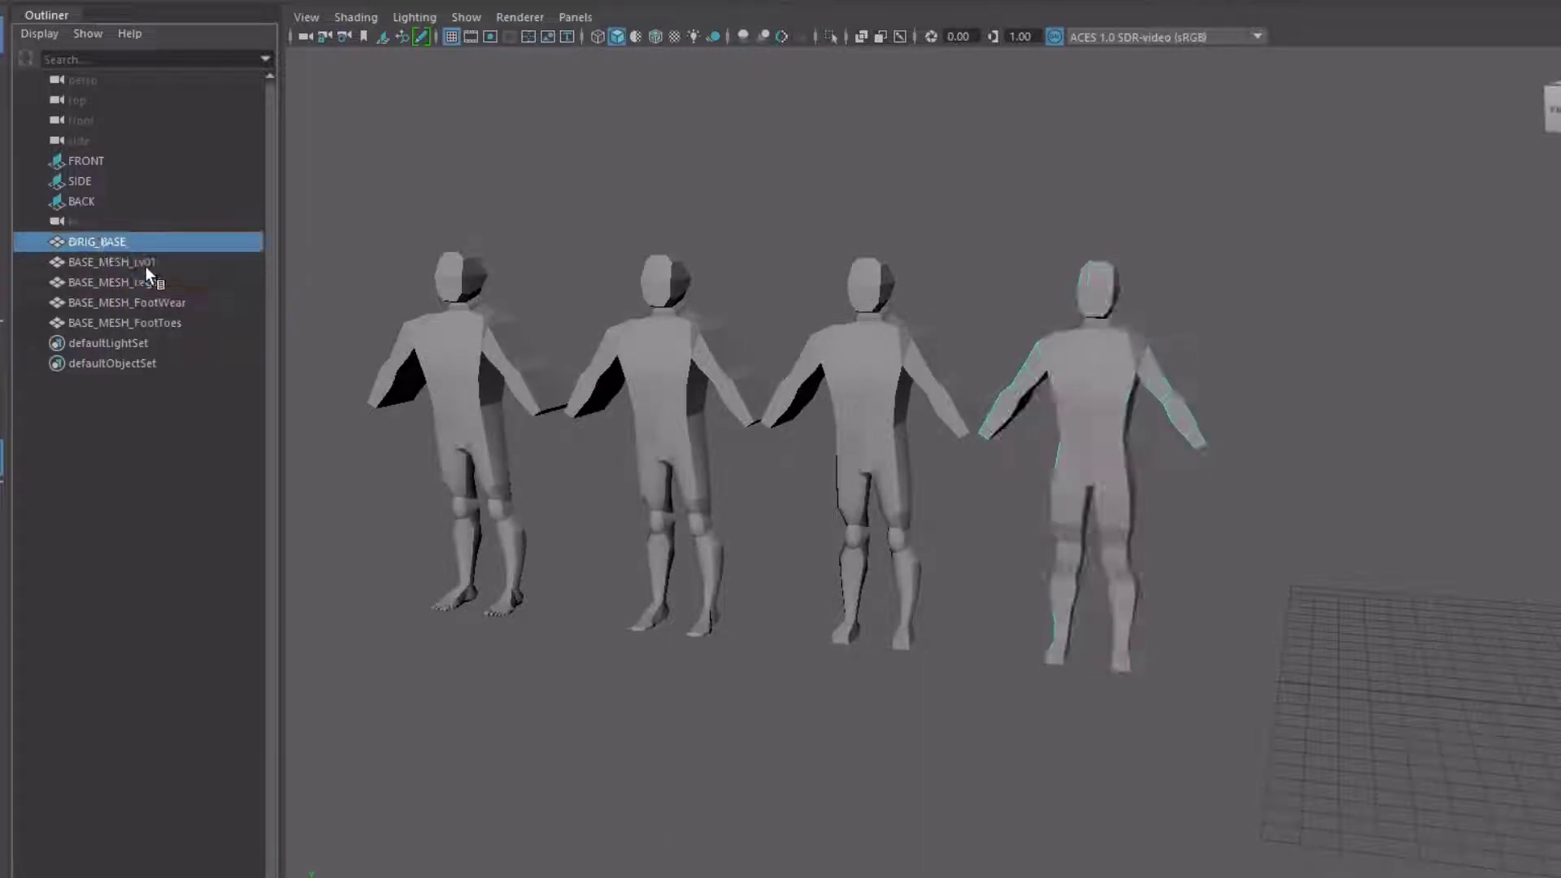
pyautogui.click(144, 265)
pyautogui.click(160, 281)
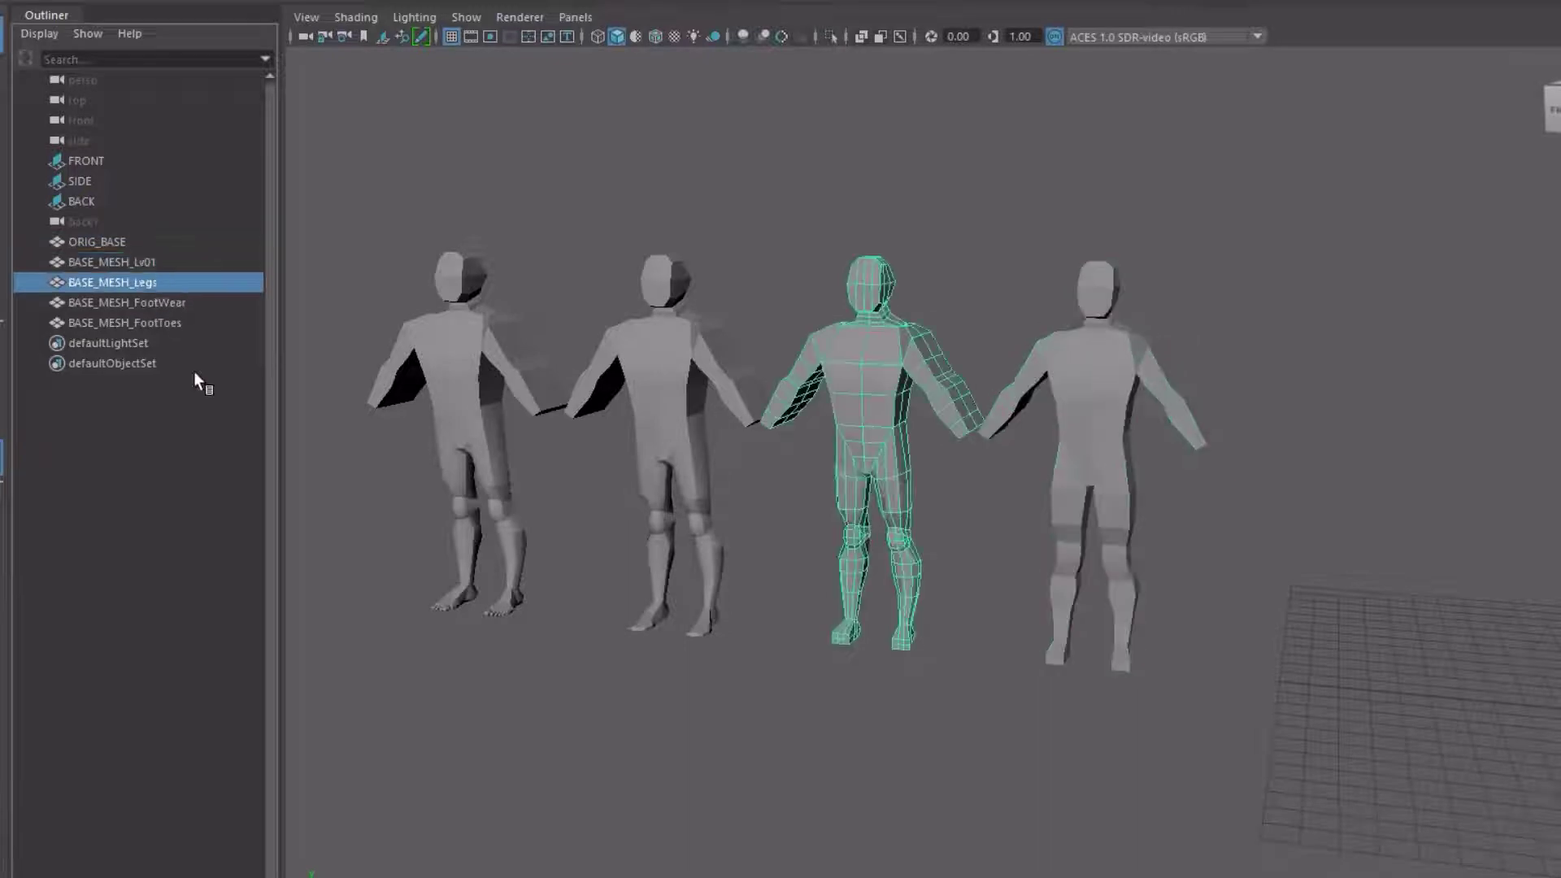
pyautogui.click(183, 299)
pyautogui.click(179, 324)
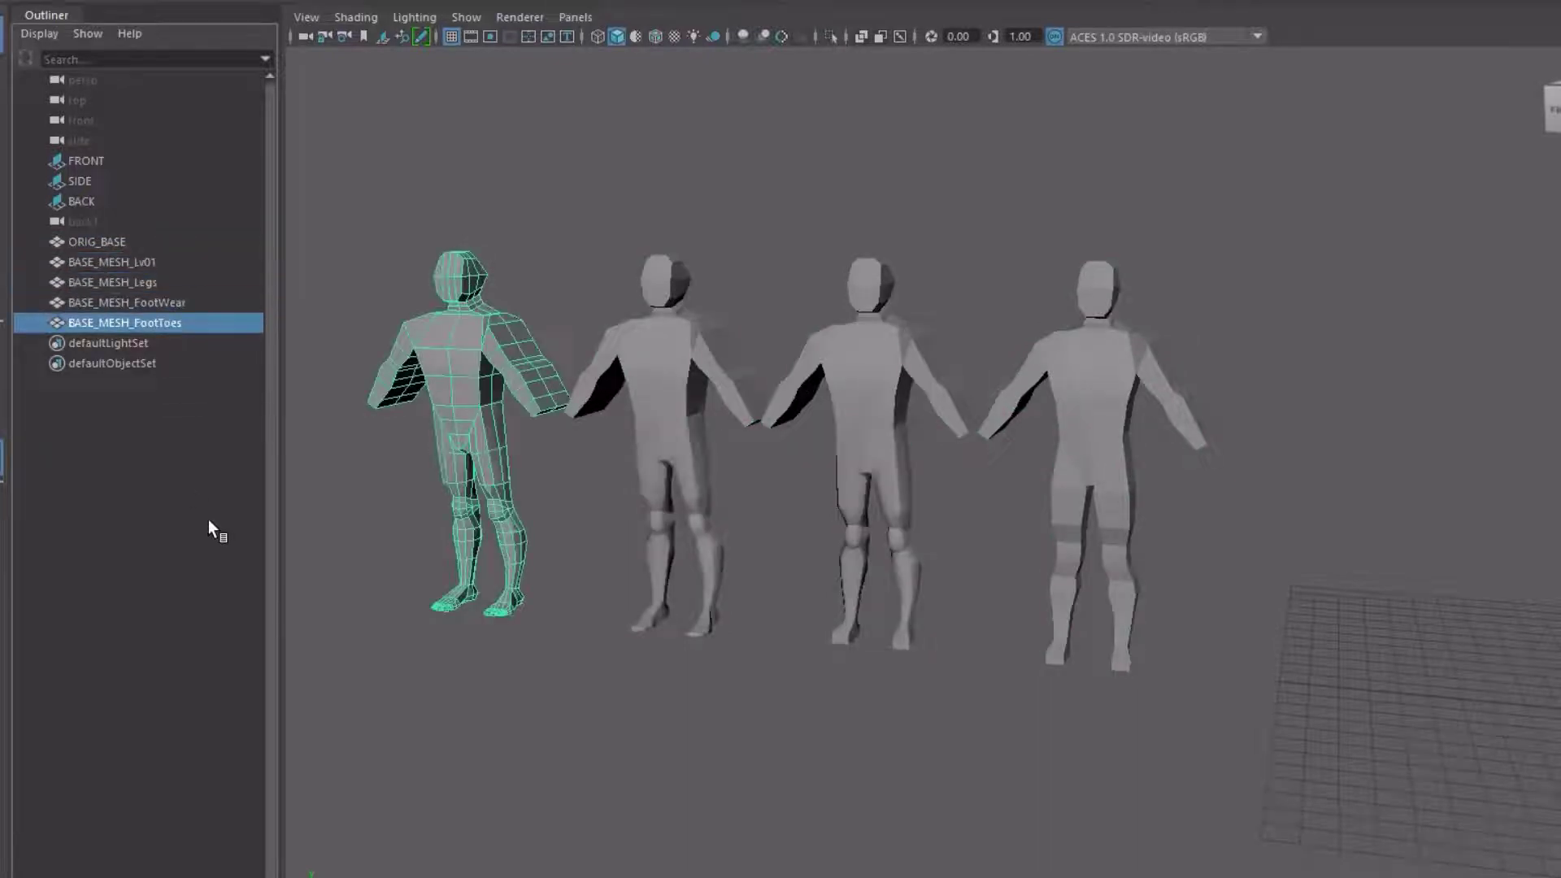
pyautogui.click(138, 245)
pyautogui.click(138, 264)
pyautogui.click(139, 282)
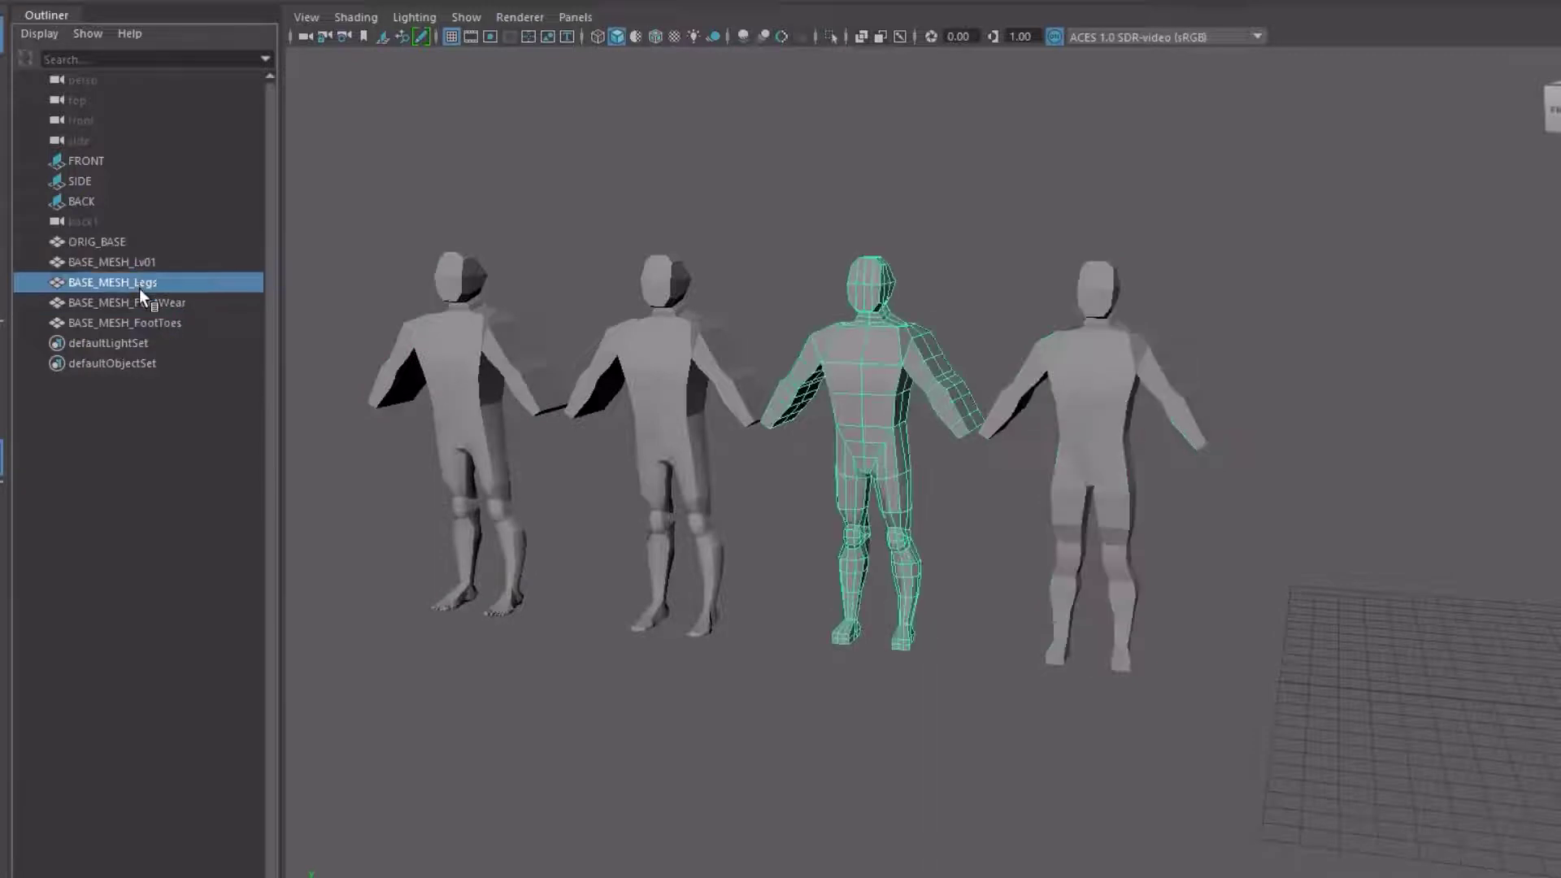
pyautogui.click(145, 307)
pyautogui.click(150, 320)
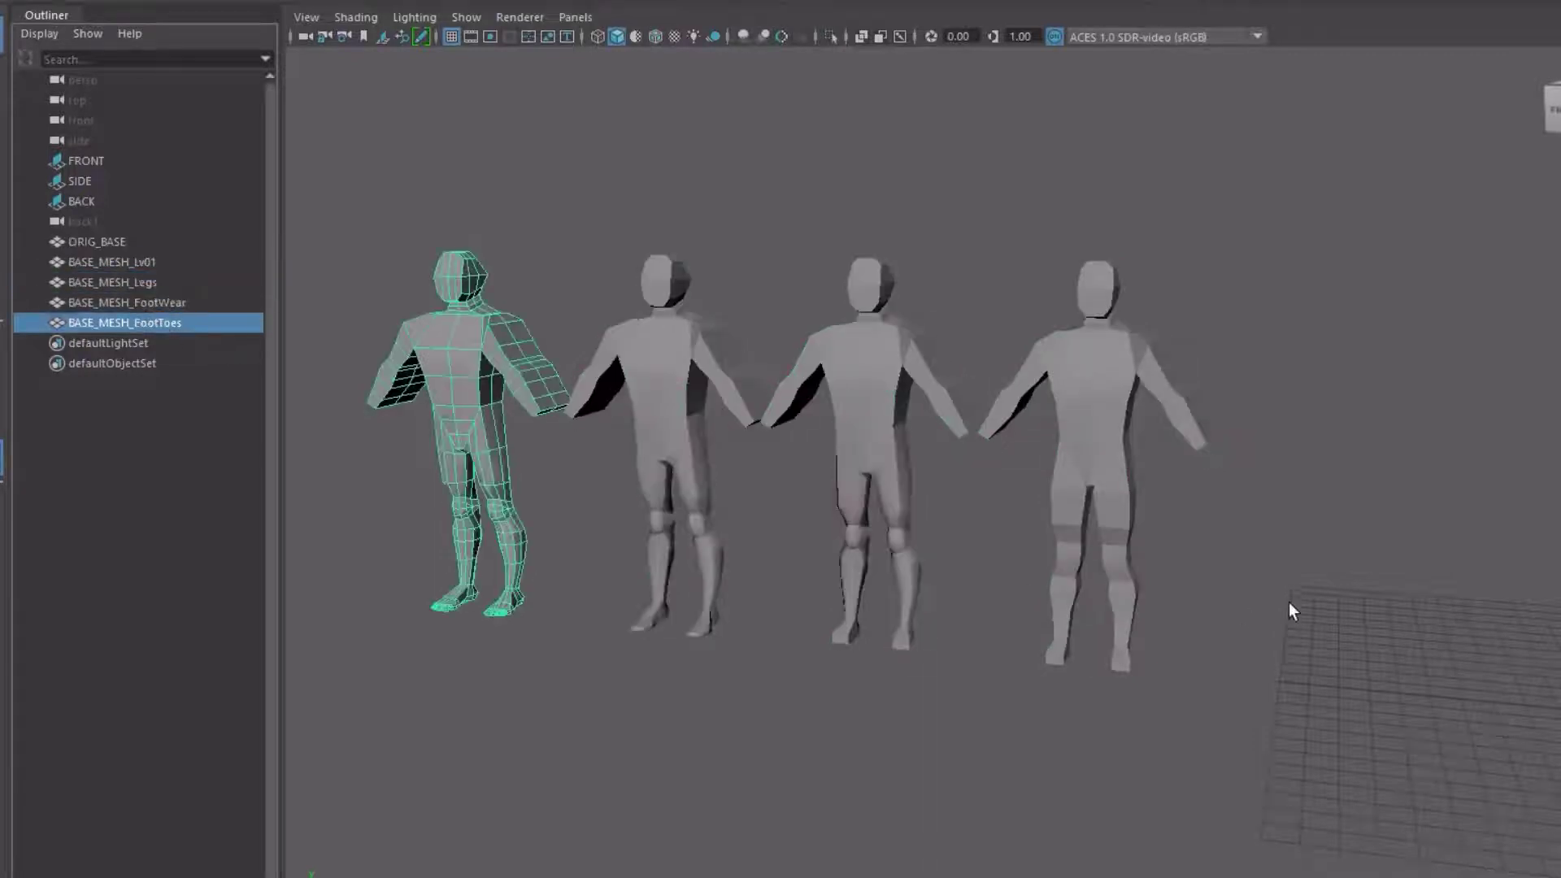
# Select the ORIG_BASE half body on the grid and examine it from a higher angle beside the full-body versions
pyautogui.keyDown('alt'); pyautogui.moveTo(1289, 597); pyautogui.dragTo(818, 606); pyautogui.keyUp('alt')
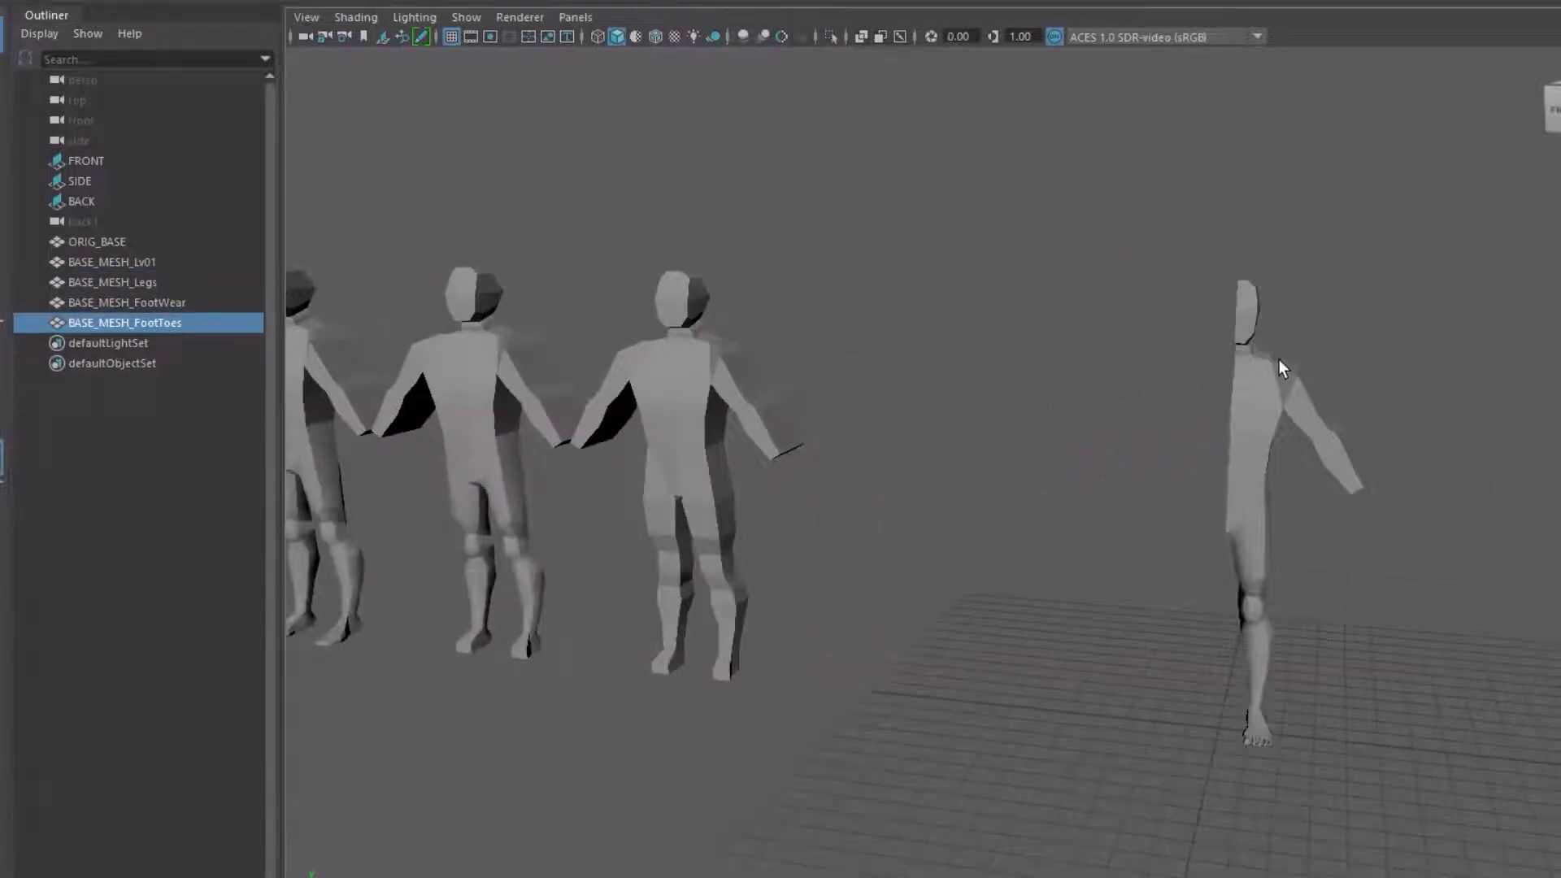
pyautogui.click(1236, 366)
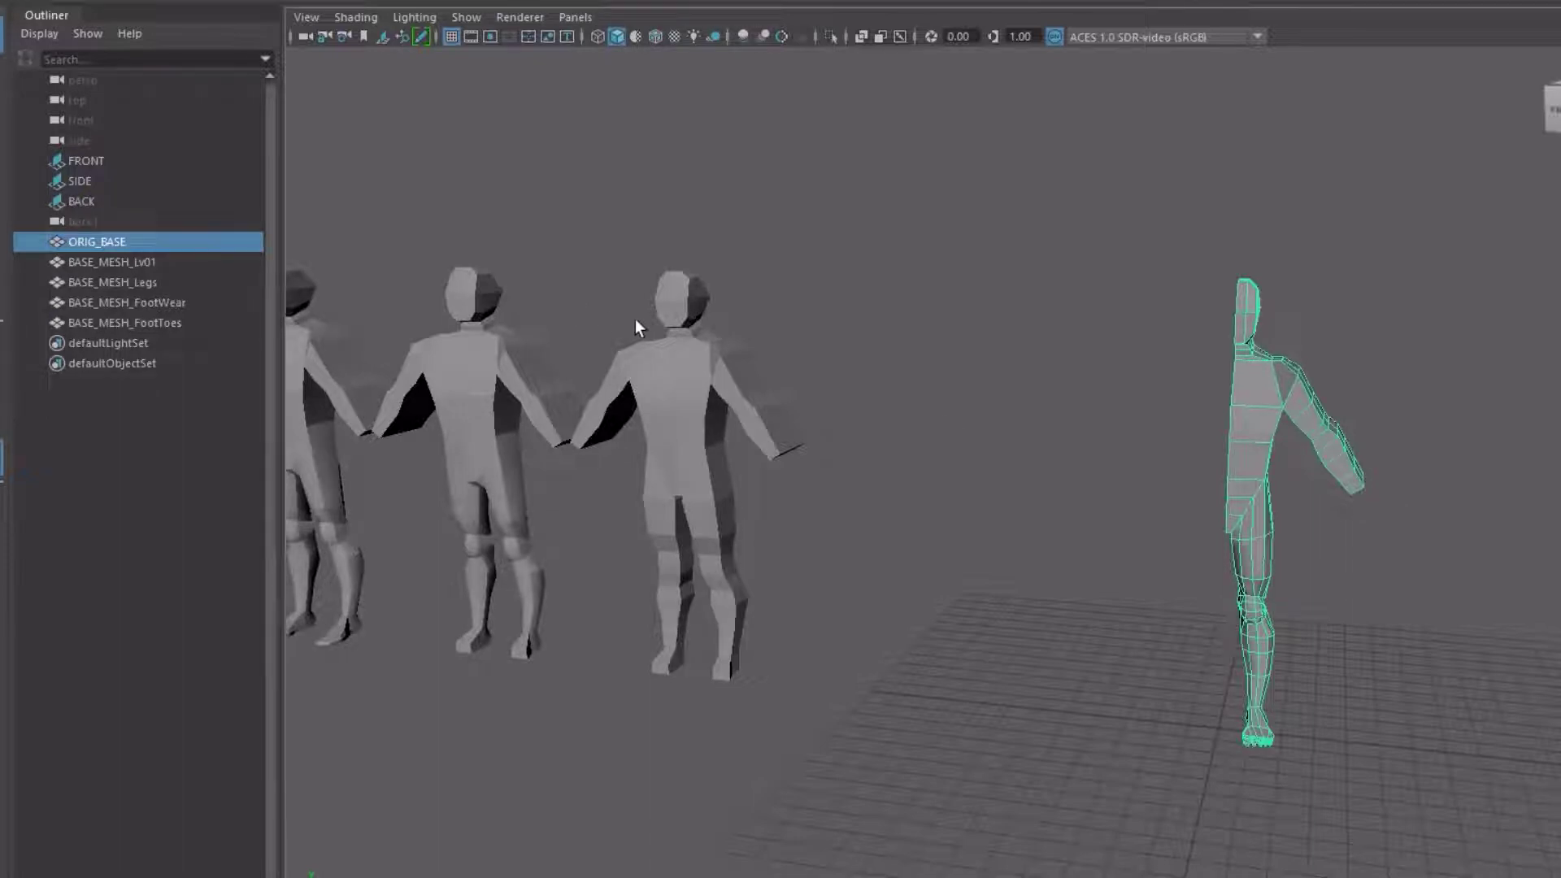
pyautogui.keyDown('alt'); pyautogui.moveTo(1324, 585); pyautogui.dragTo(1347, 367); pyautogui.keyUp('alt')
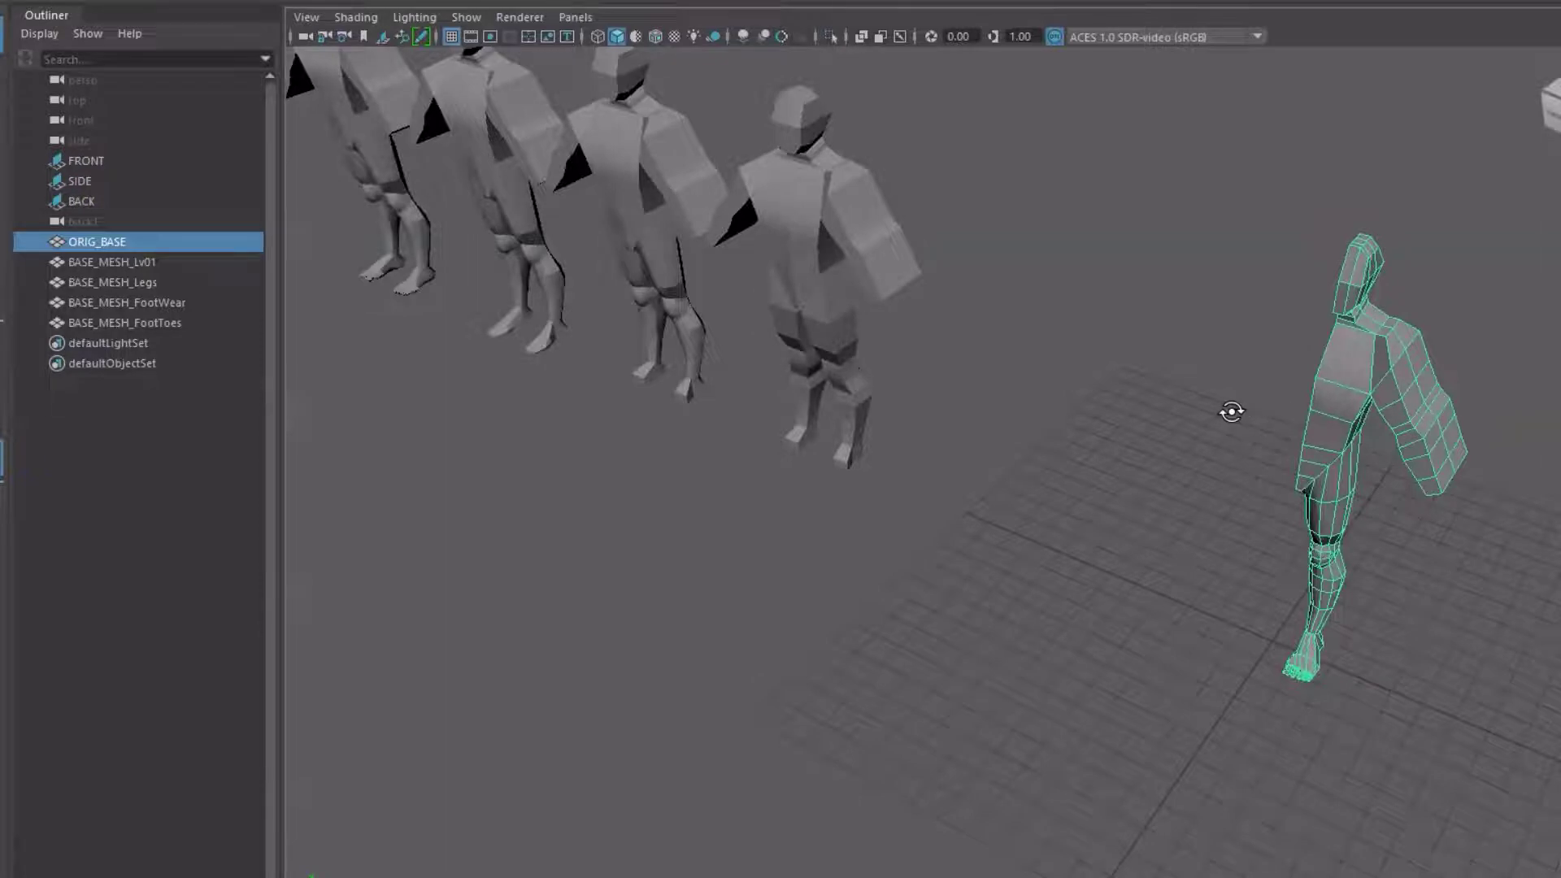
# Hide the four full-body meshes, BASE_MESH_Lv01, BASE_MESH_Legs, BASE_MESH_FootWear and BASE_MESH_FootToes, leaving only the half body displayed
pyautogui.keyDown('alt'); pyautogui.moveTo(1231, 411); pyautogui.dragTo(1279, 404); pyautogui.keyUp('alt')
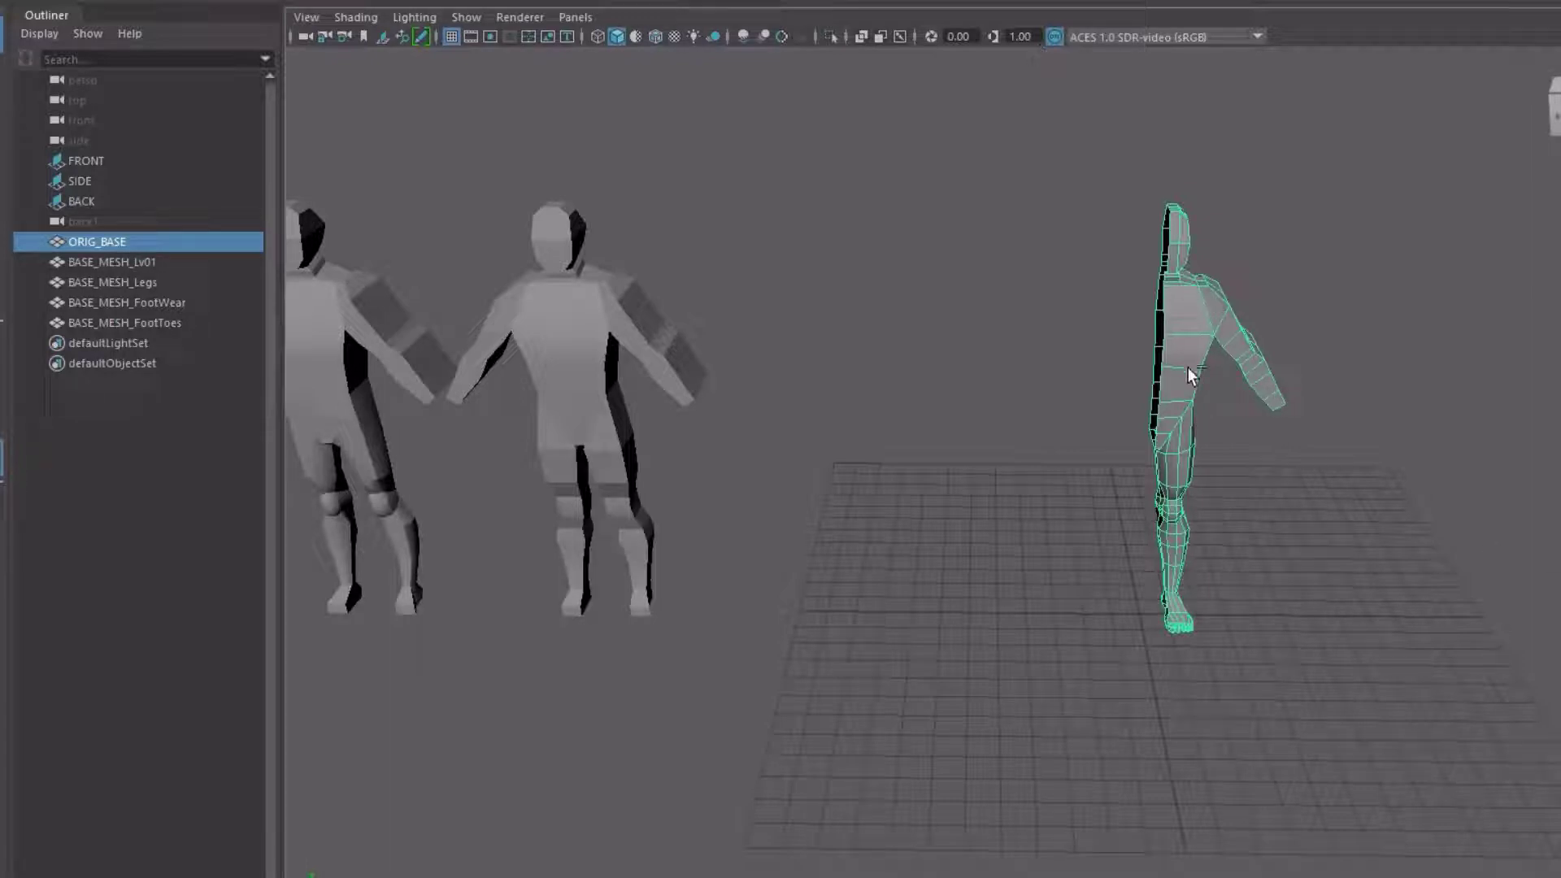
pyautogui.click(1164, 407)
pyautogui.scroll(-8, 787, 464)
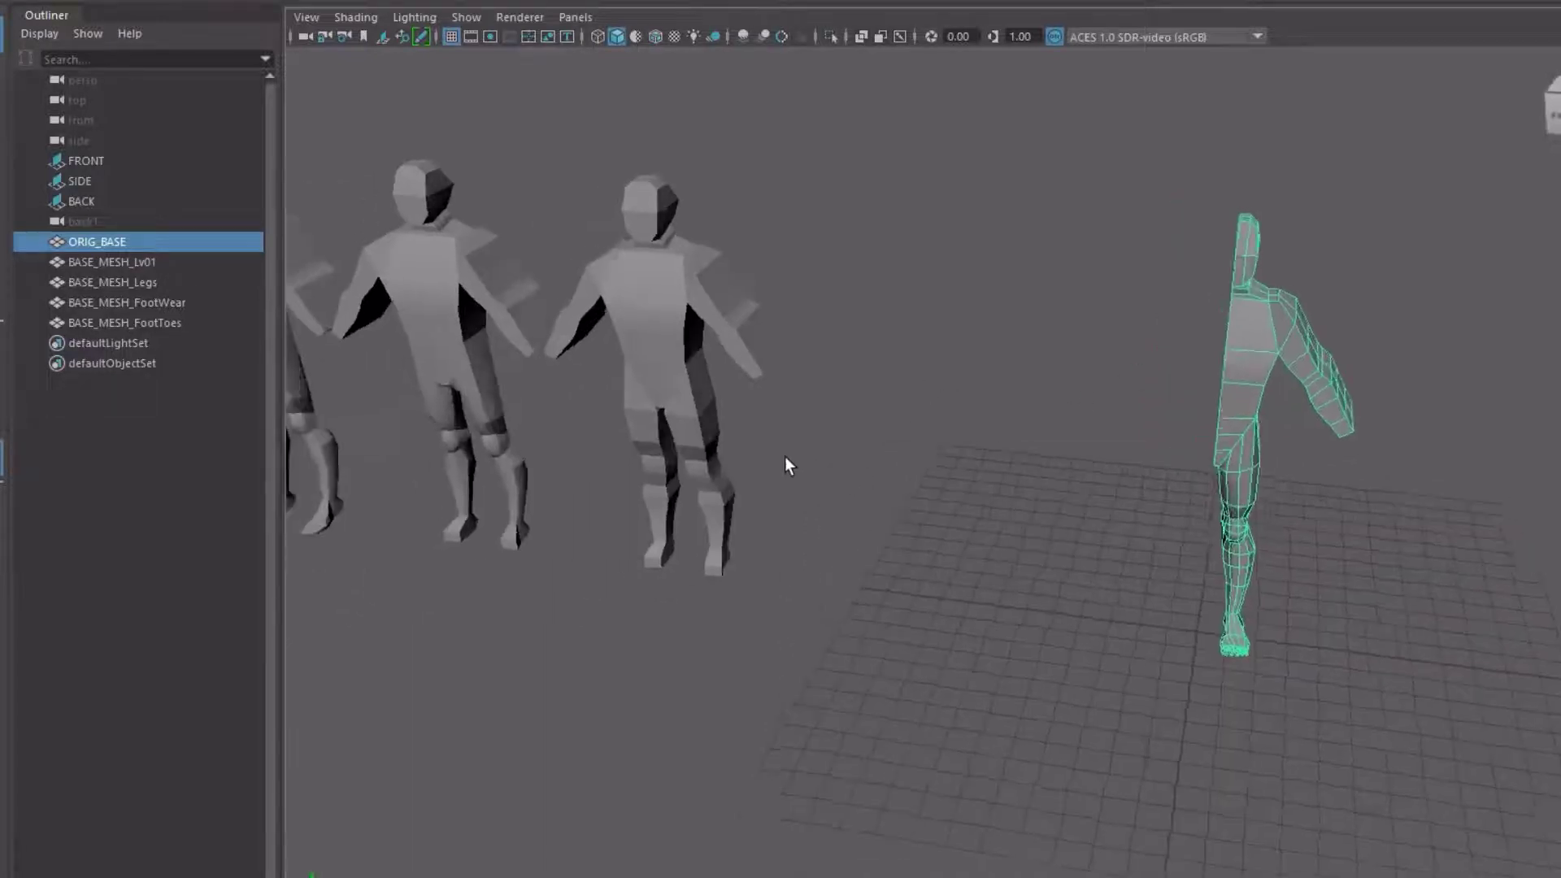
pyautogui.keyDown('alt'); pyautogui.moveTo(773, 558); pyautogui.dragTo(1103, 583, button='middle'); pyautogui.keyUp('alt')
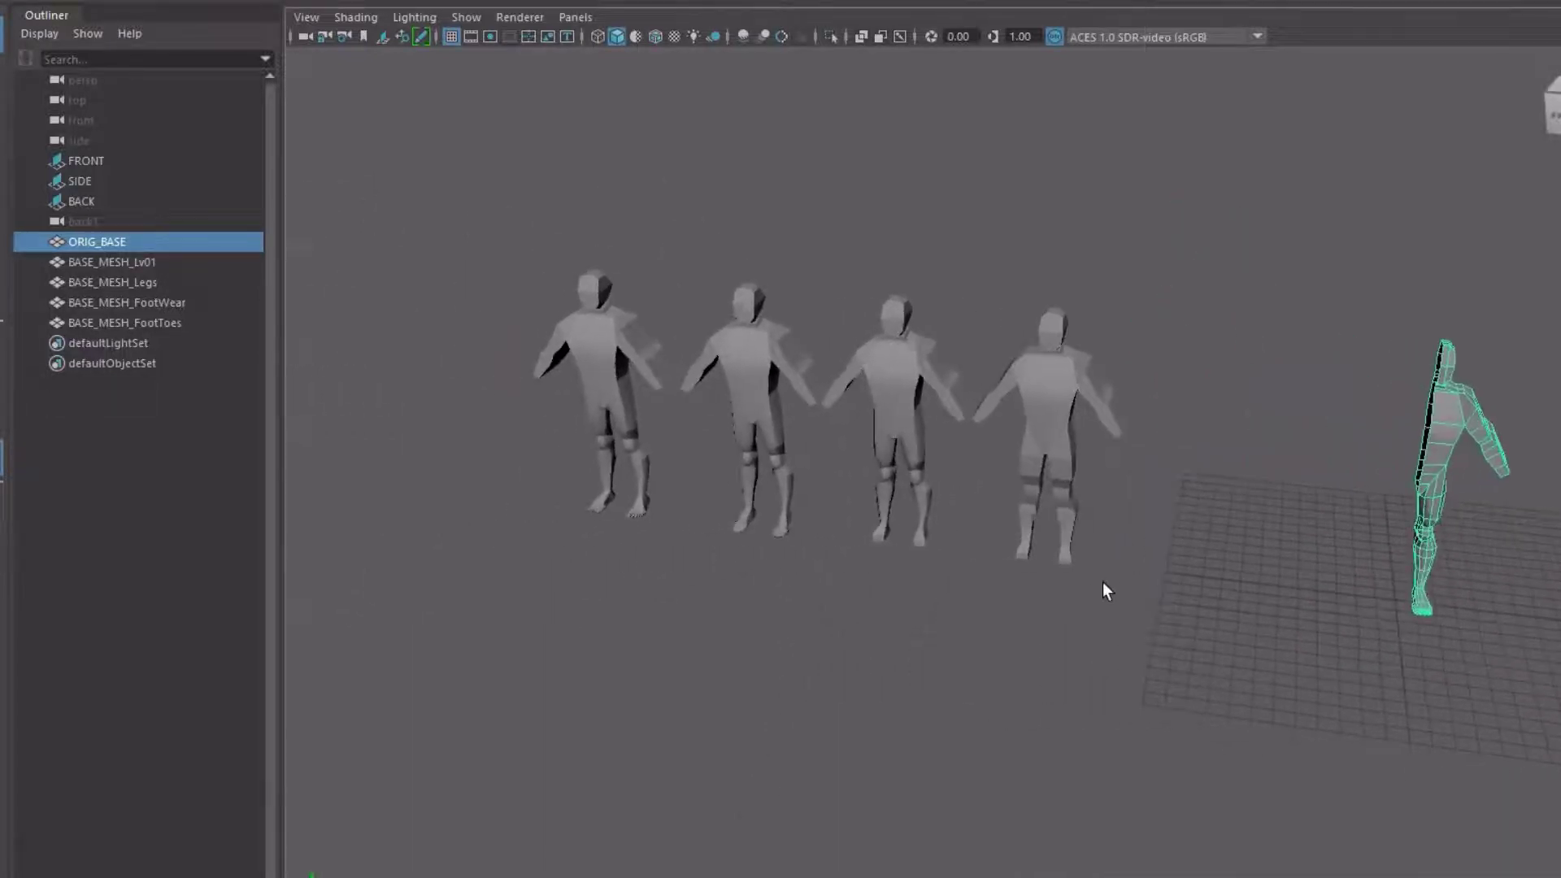
pyautogui.moveTo(526, 232); pyautogui.dragTo(1159, 725)
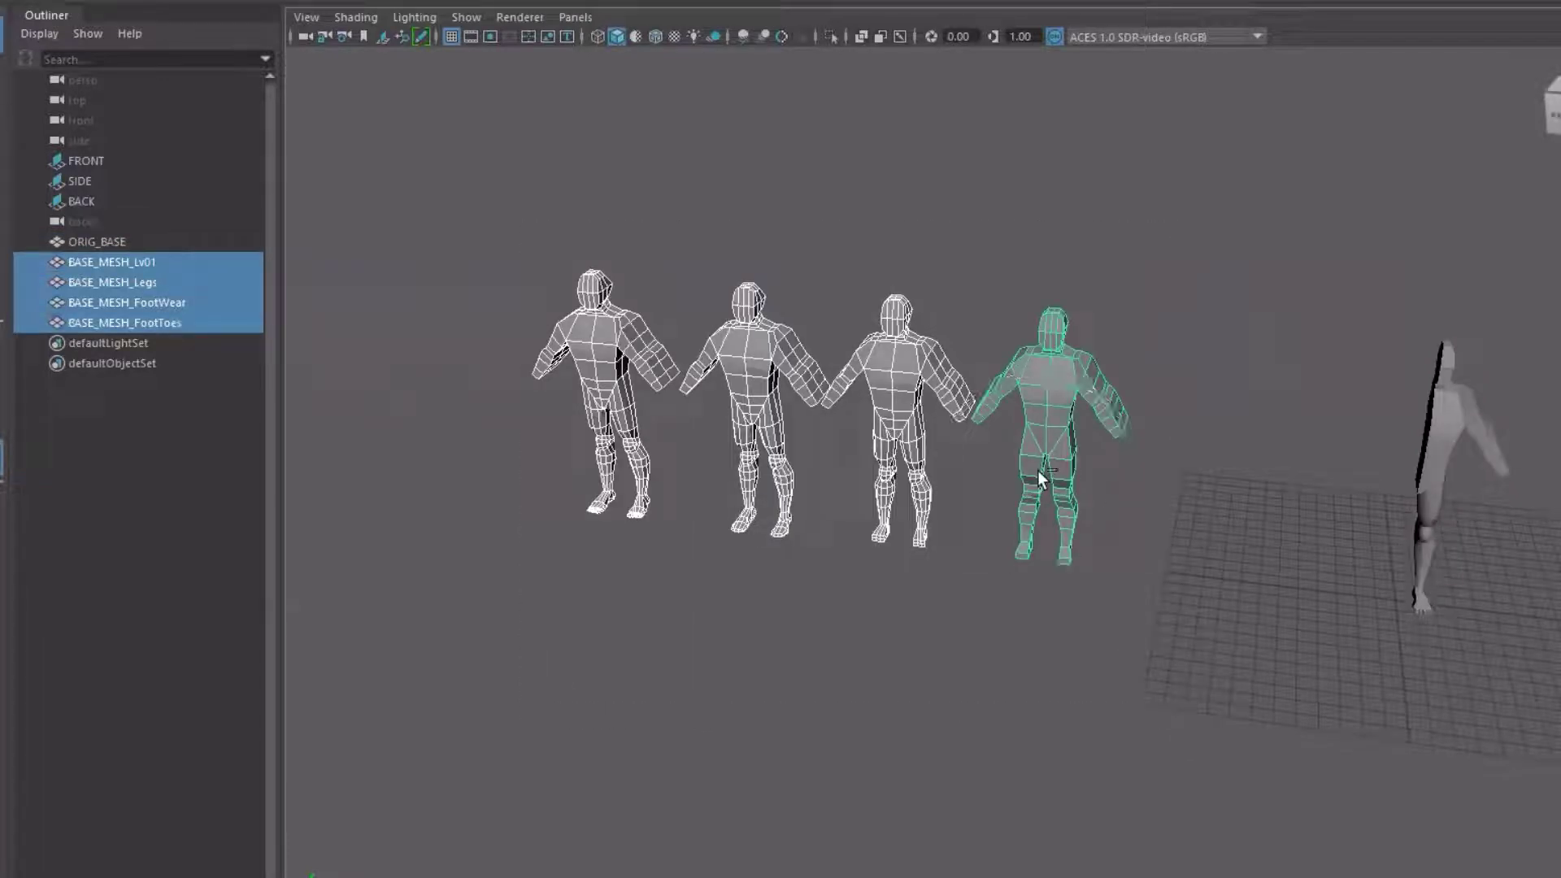
pyautogui.hotkey('ctrl', 'h')
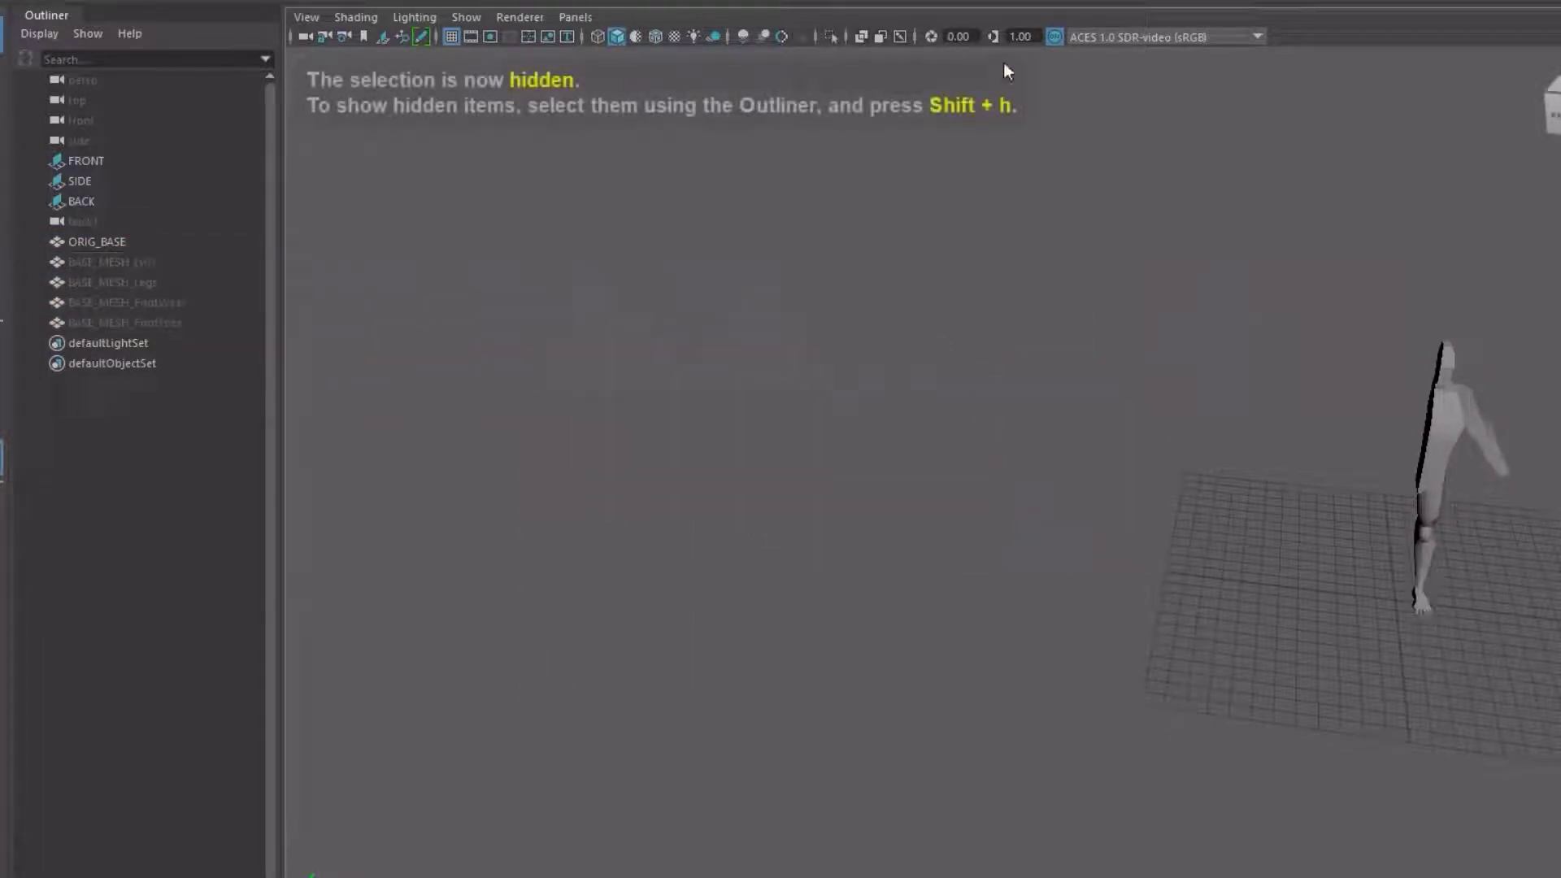
pyautogui.hotkey('shift', 'h')
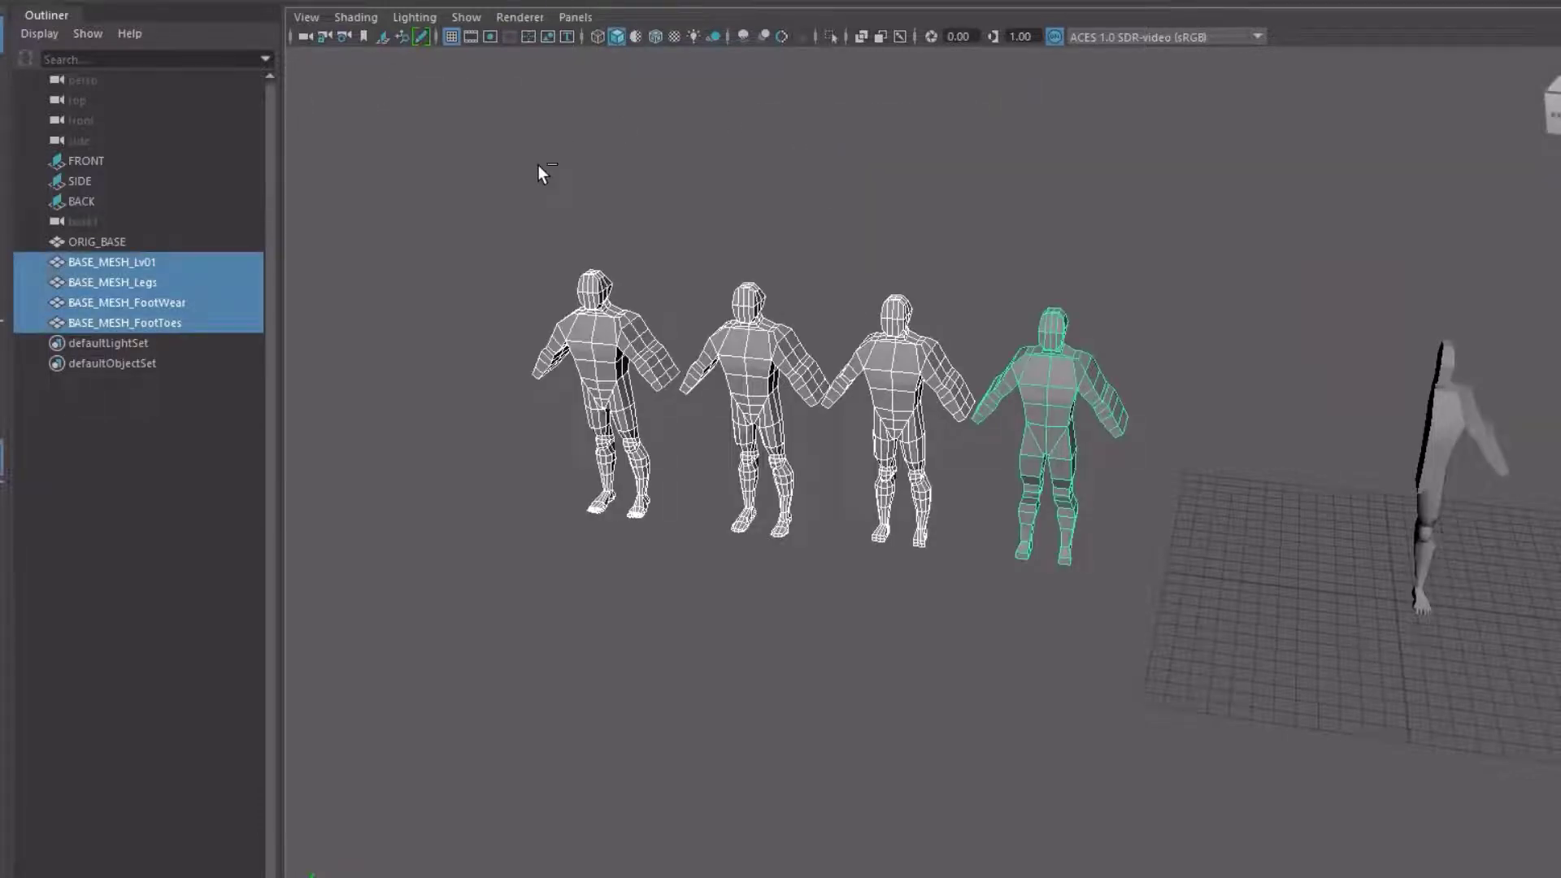
pyautogui.hotkey('ctrl', 'h')
# Select the ORIG_BASE half body, frame it and examine its wireframe from a three-quarter angle
pyautogui.moveTo(1385, 341); pyautogui.dragTo(1491, 610)
pyautogui.press('f')
pyautogui.keyDown('alt'); pyautogui.moveTo(1227, 641); pyautogui.dragTo(1069, 600); pyautogui.keyUp('alt')
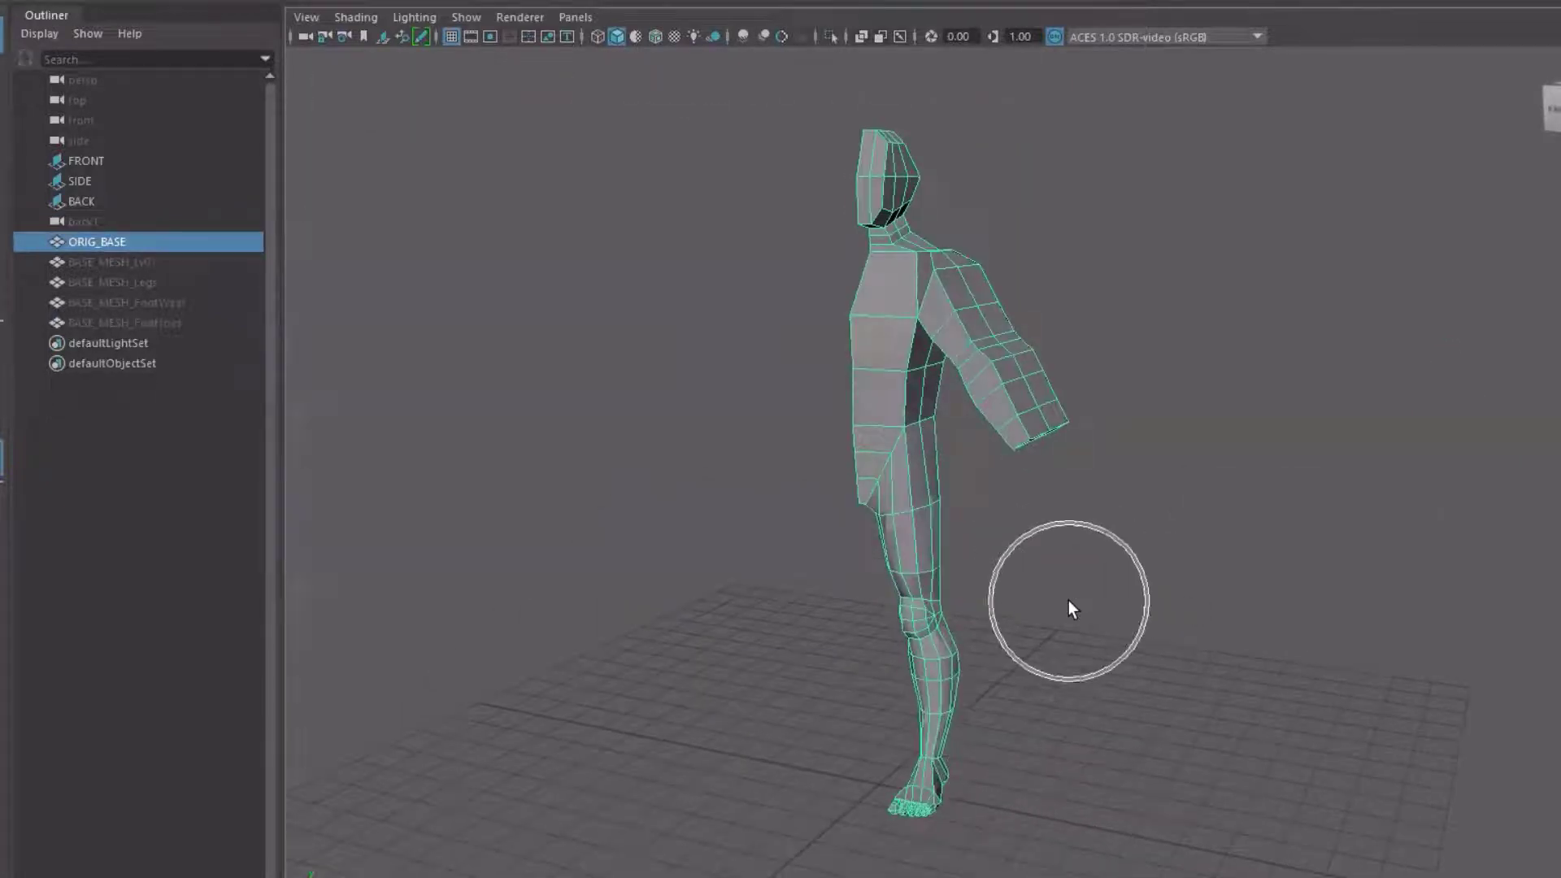
pyautogui.click(961, 389)
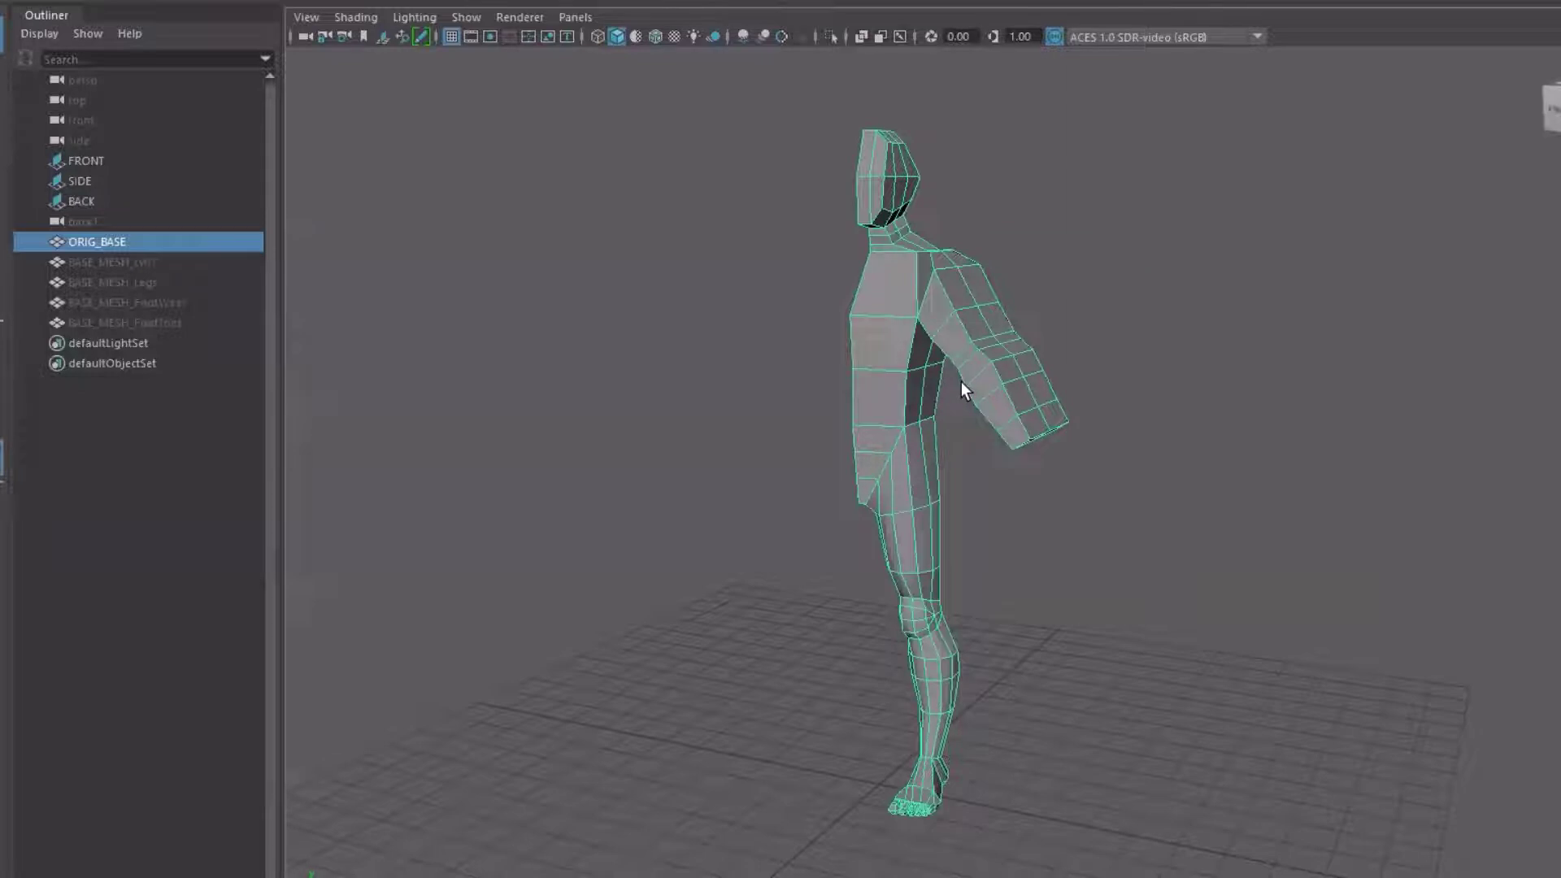
# Switch to the four-view layout and replace the top view with the back1 orthographic camera, framed on the figure
pyautogui.press('space')
pyautogui.click(805, 409)
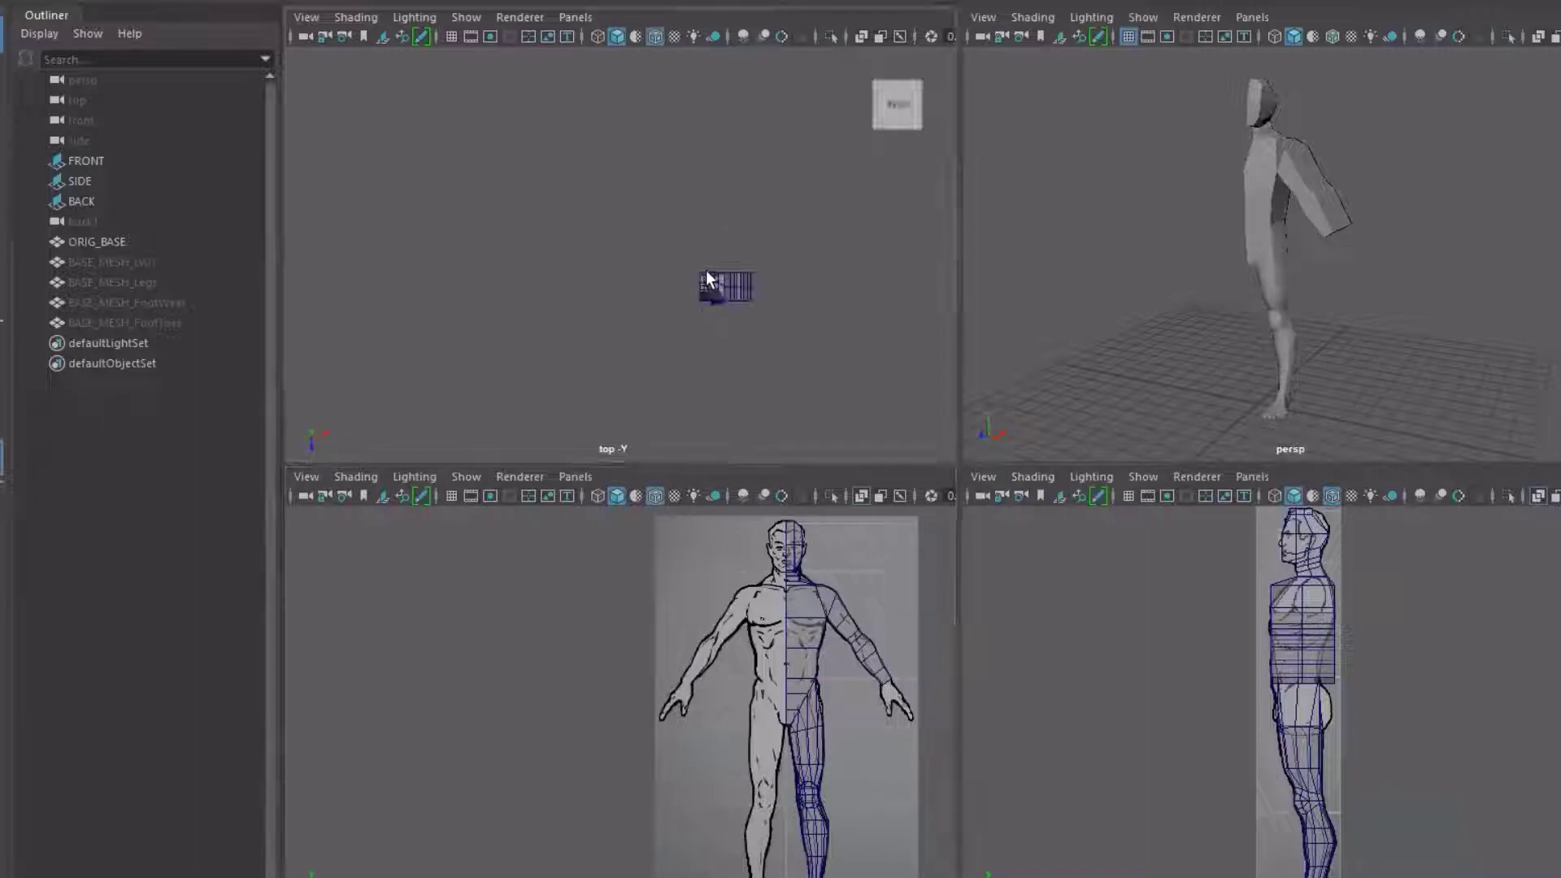
pyautogui.click(706, 276)
pyautogui.click(573, 17)
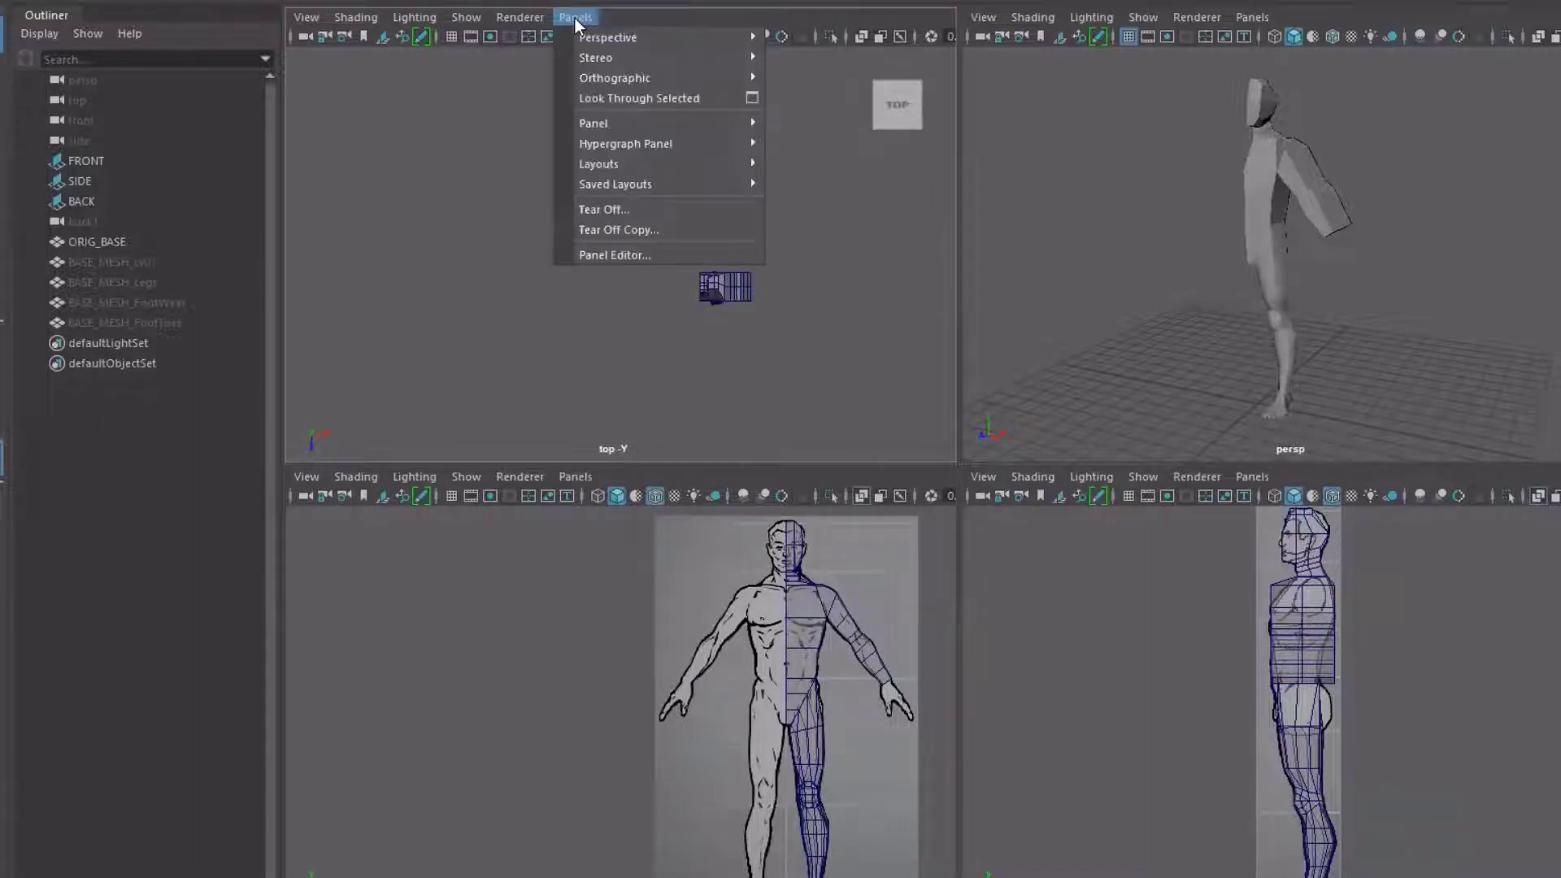
pyautogui.moveTo(593, 71)
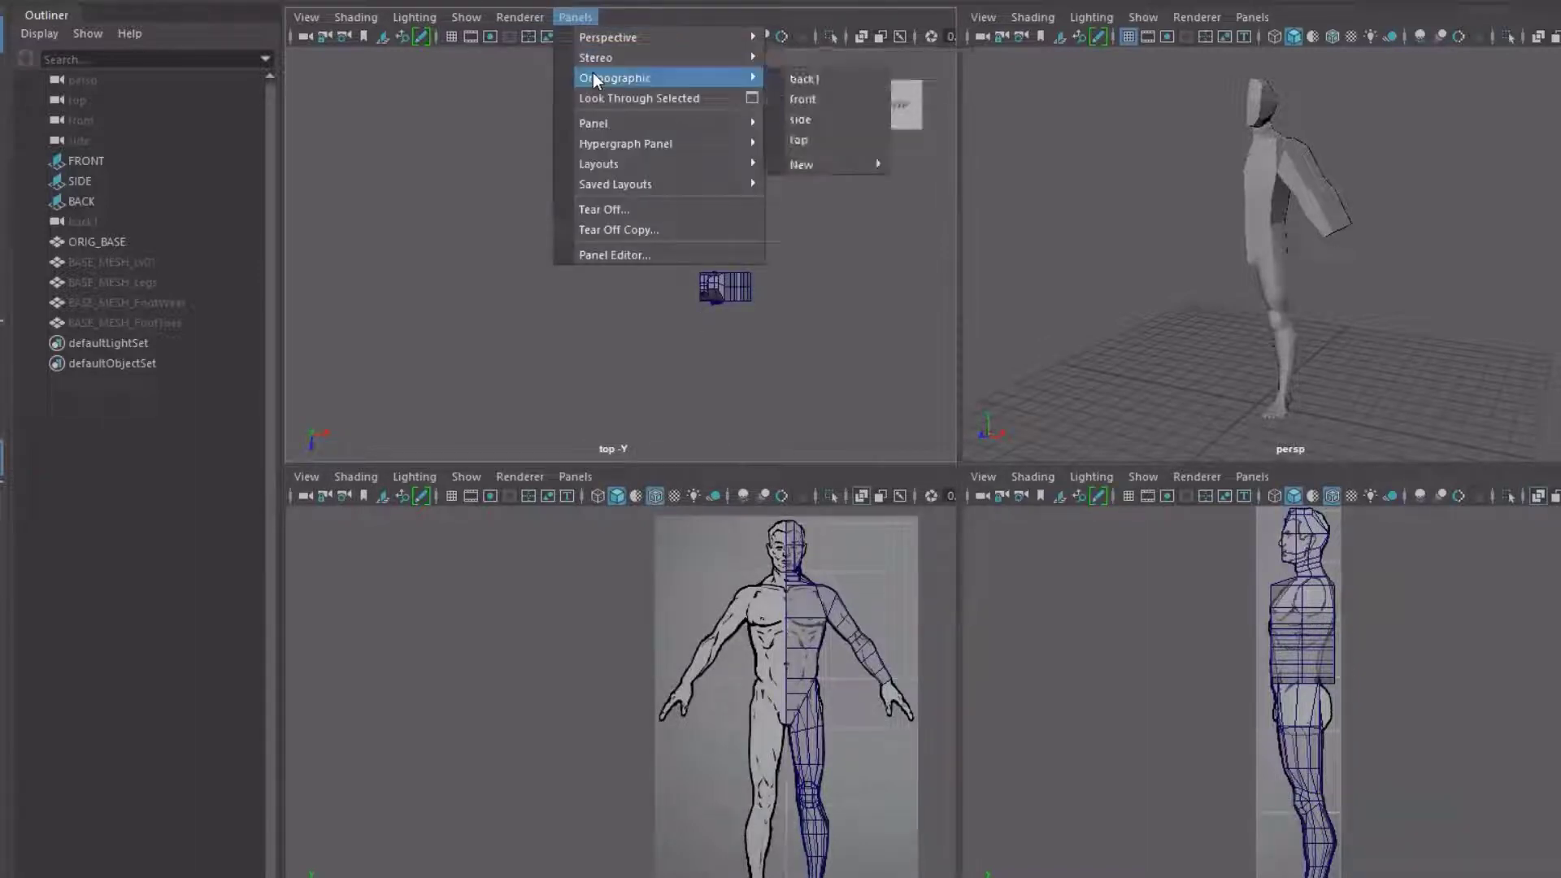
pyautogui.click(797, 79)
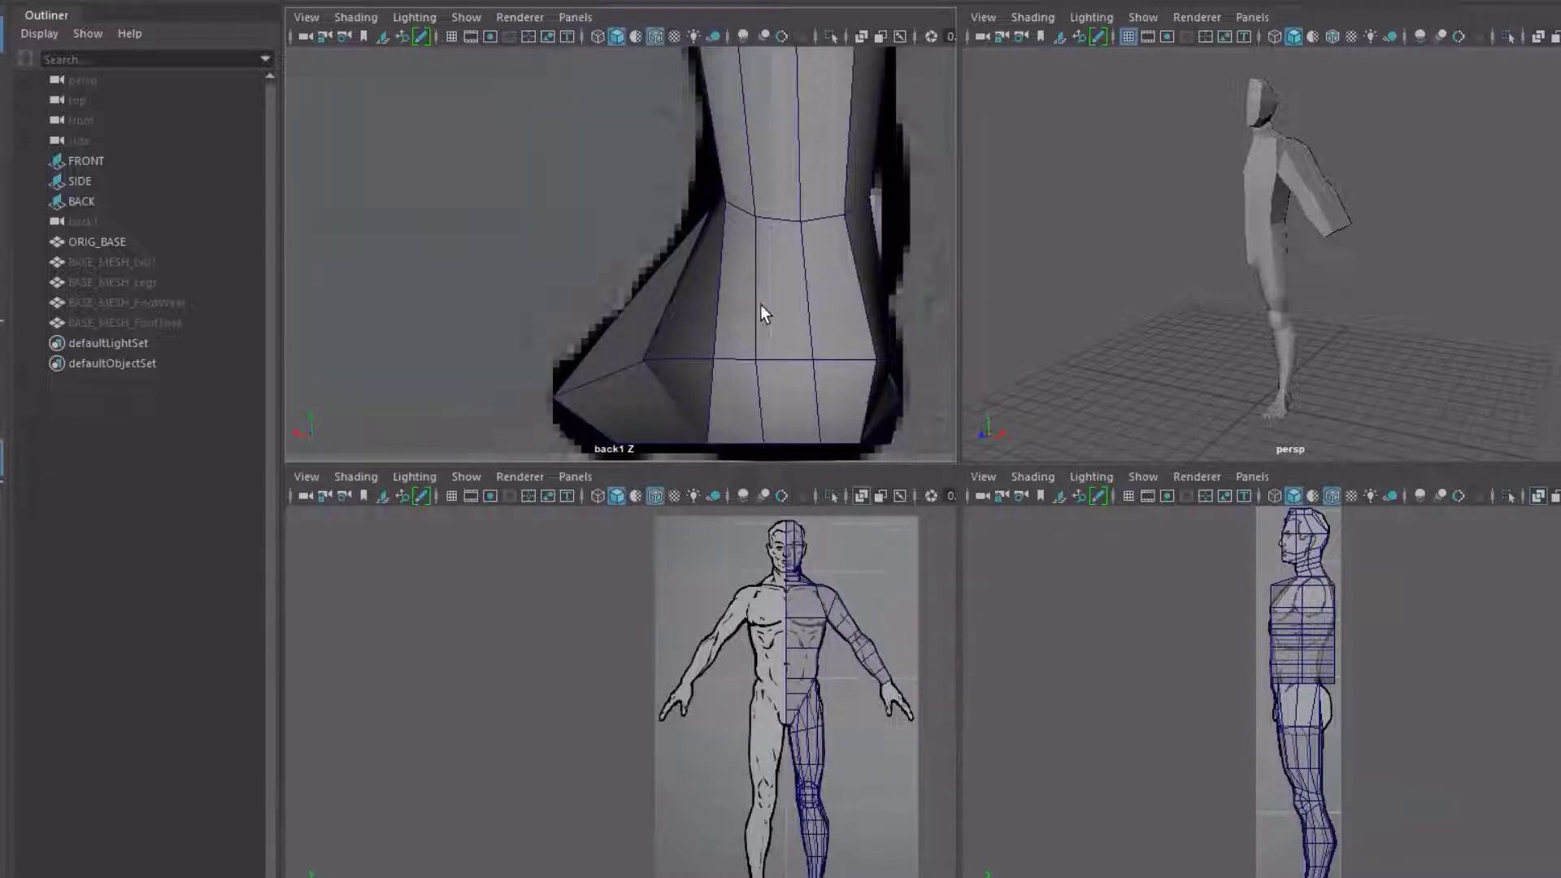
pyautogui.press('f')
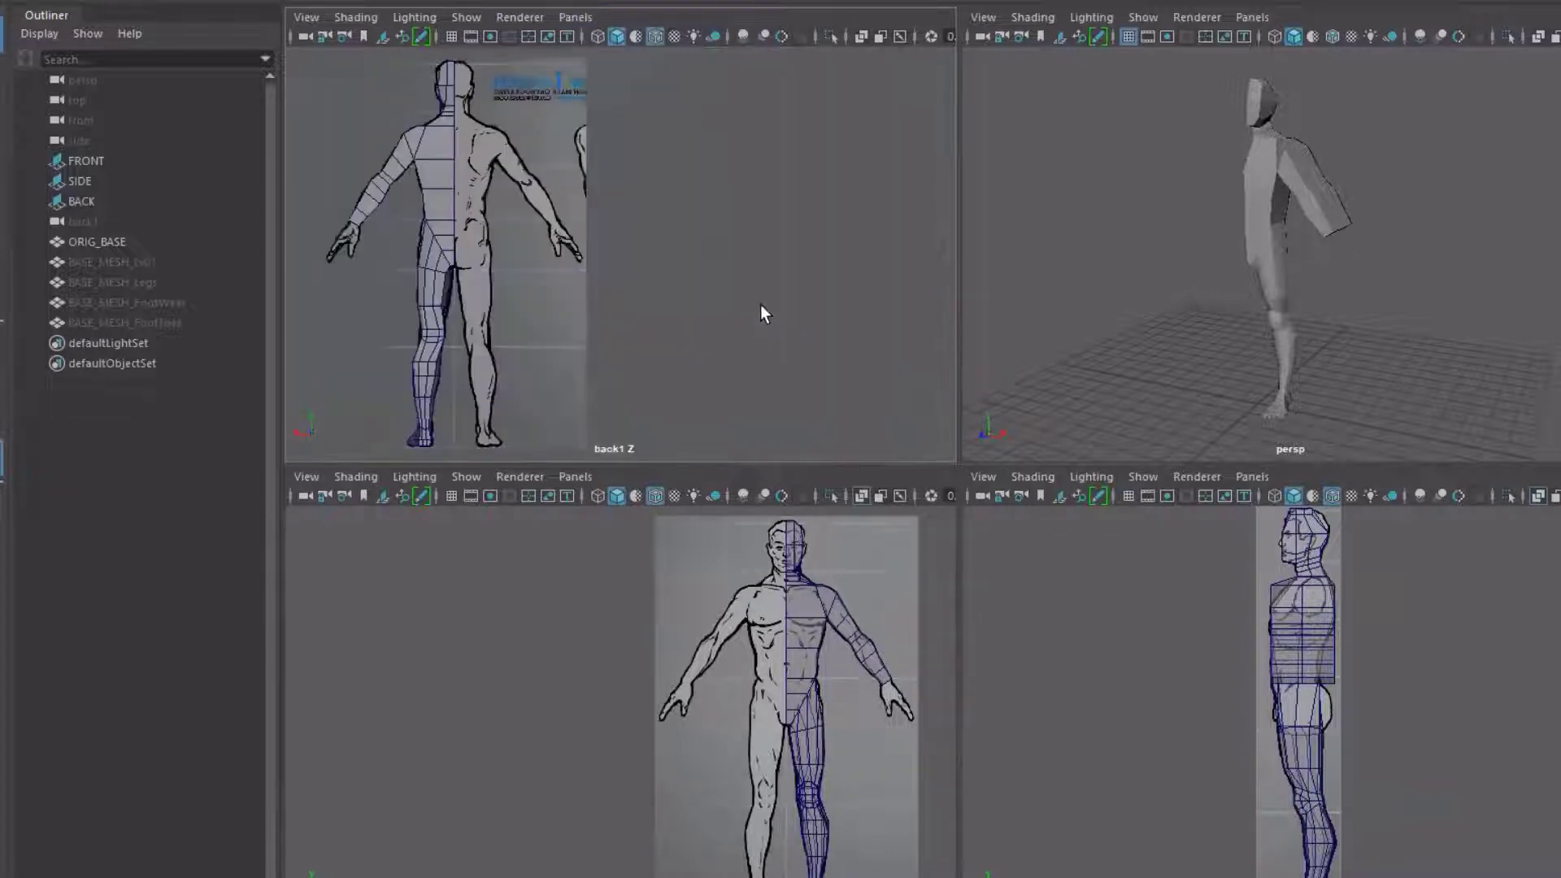
# Select ORIG_BASE and frame it in the back, front and side views over the reference drawings
pyautogui.click(431, 179)
pyautogui.press('f')
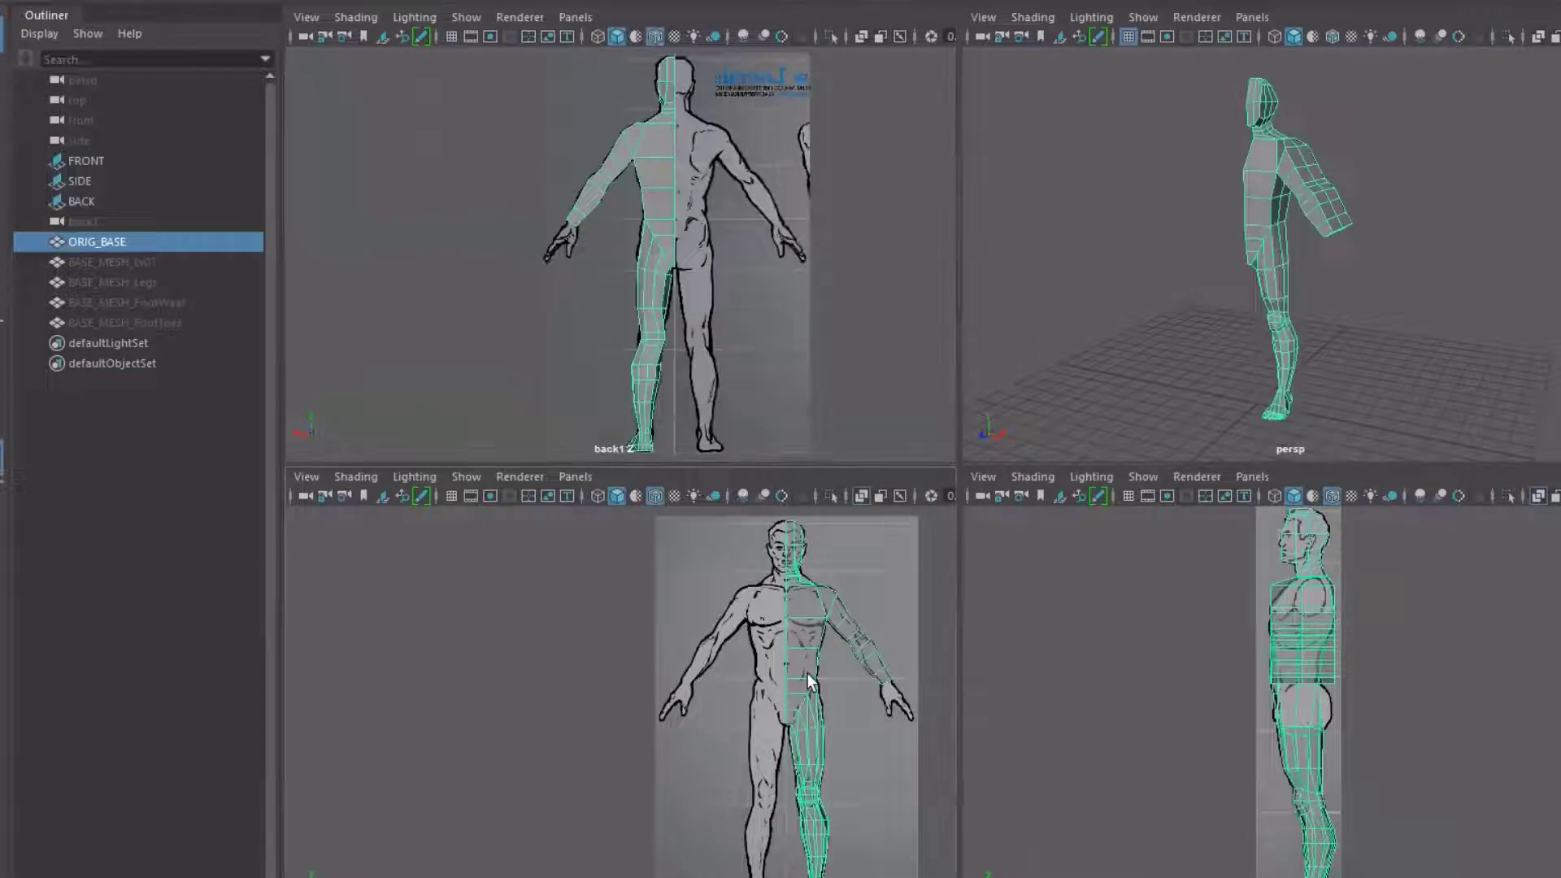
pyautogui.press('f')
pyautogui.press('f')
pyautogui.press('f')
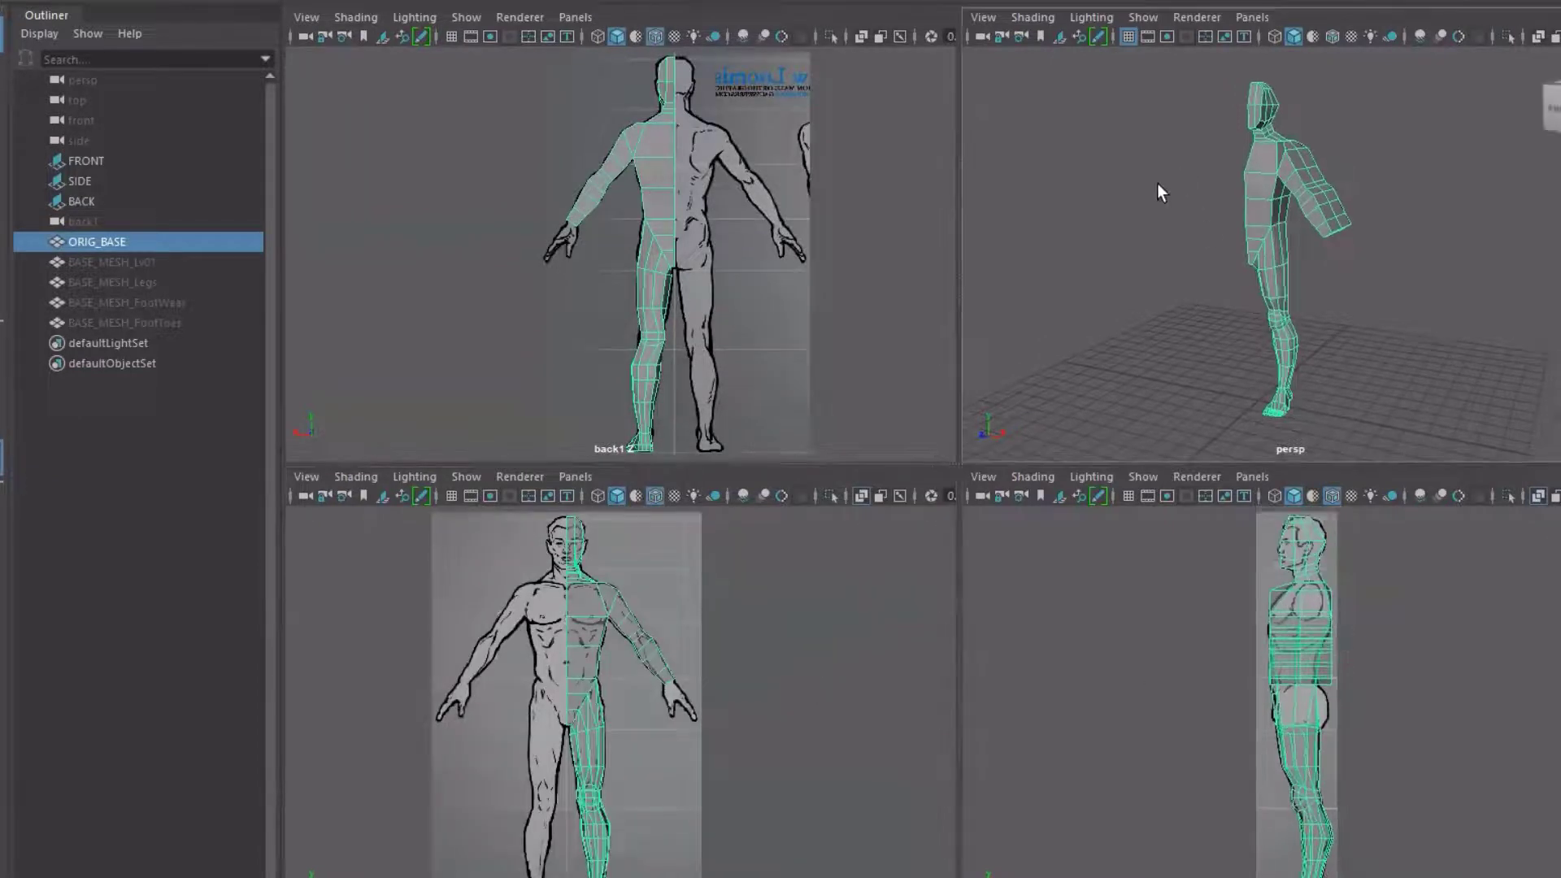
# Reselect ORIG_BASE and compare its wireframe with the back reference drawing around the hips and upper legs
pyautogui.click(834, 239)
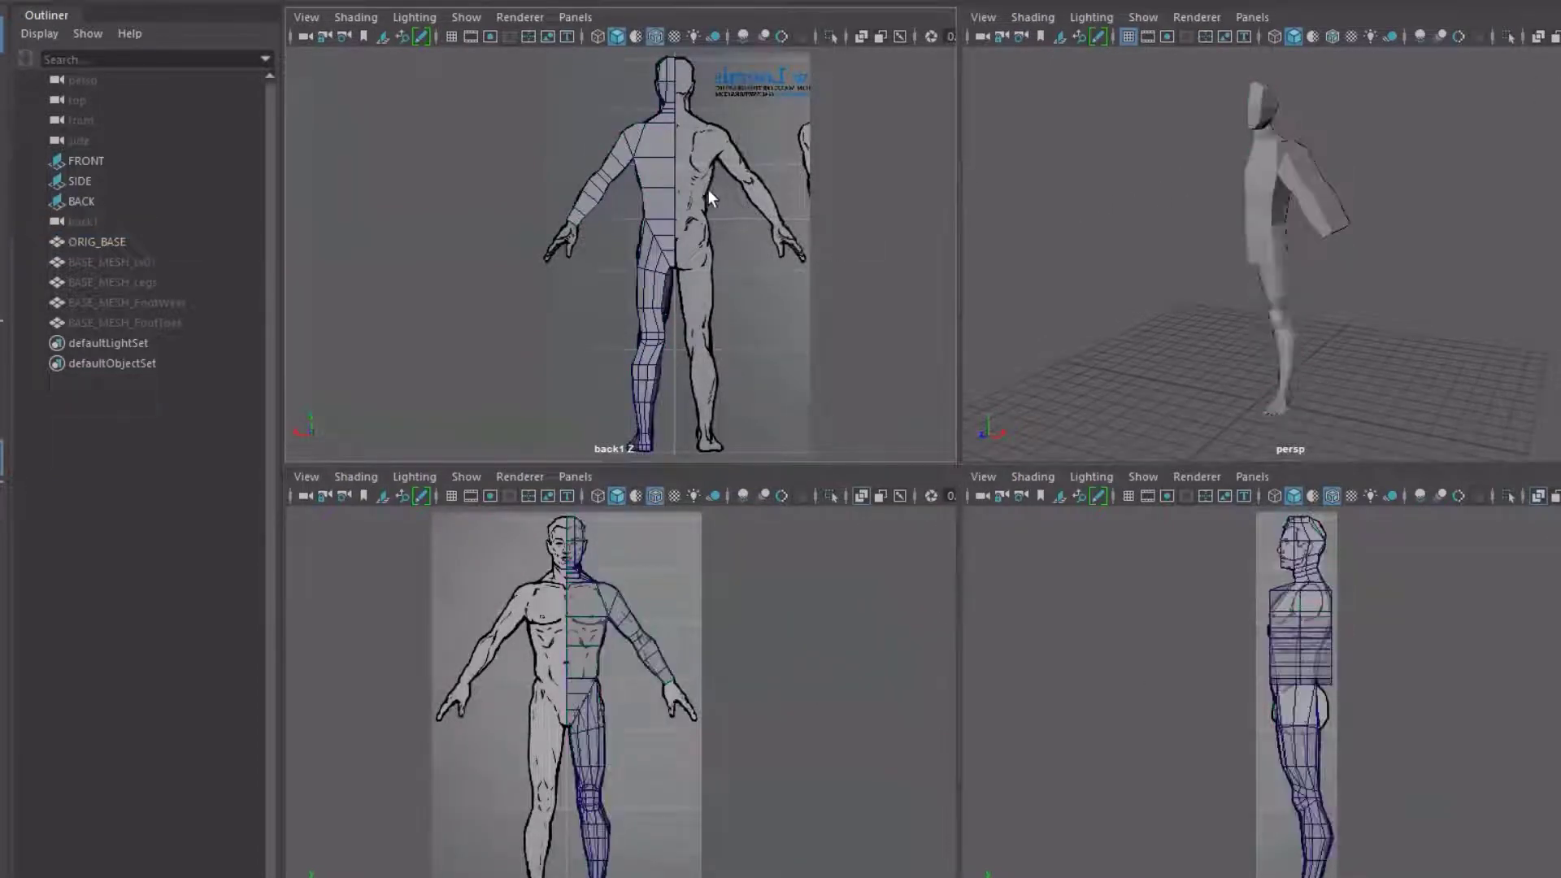
pyautogui.click(656, 157)
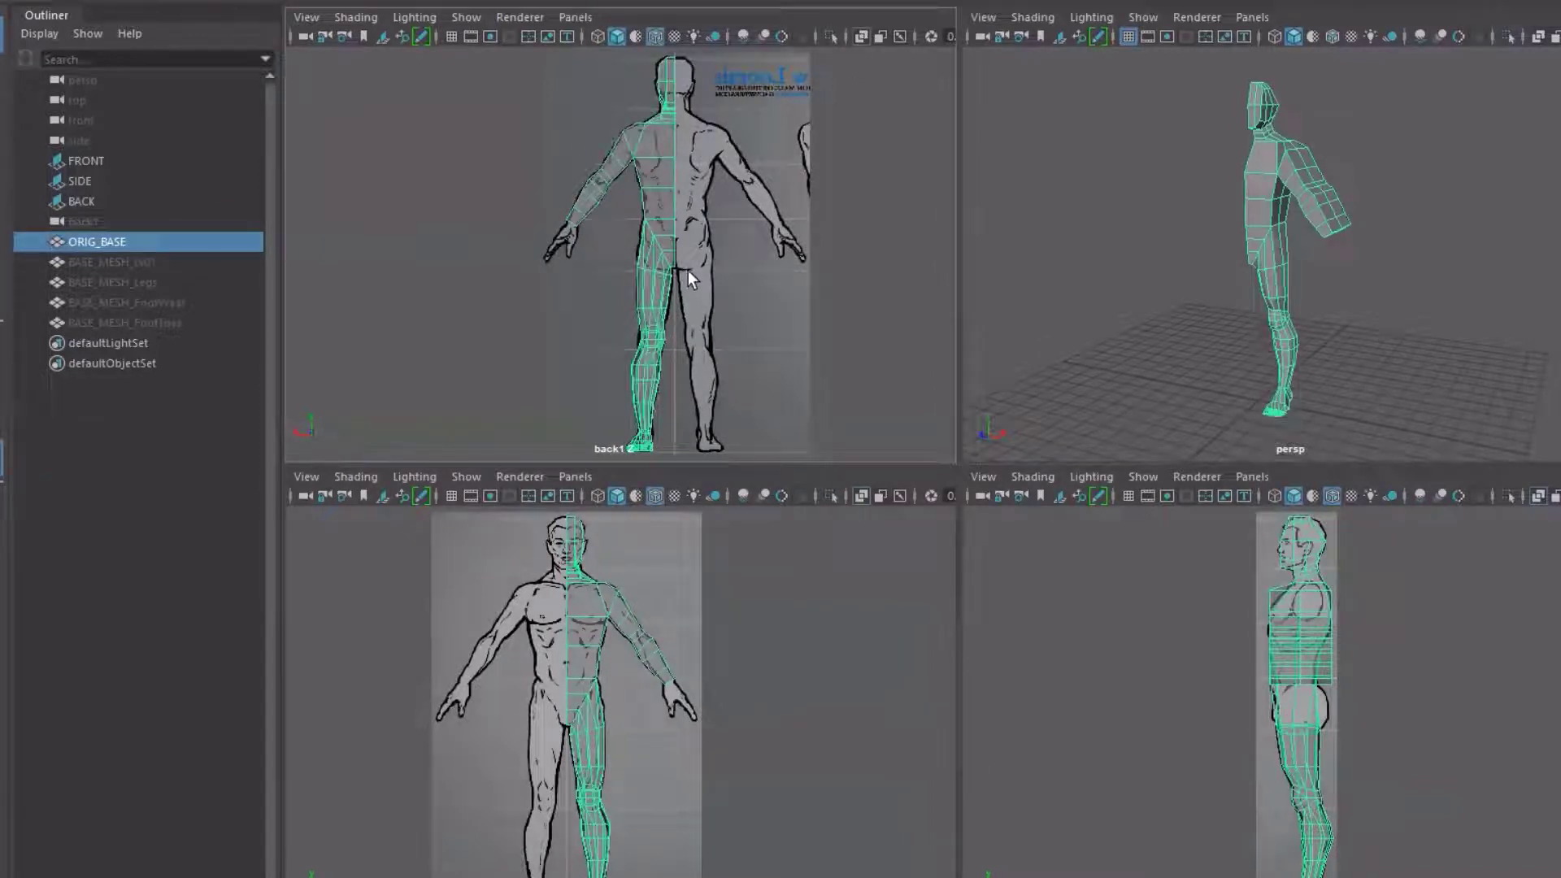
pyautogui.scroll(2, 640, 213)
pyautogui.scroll(3, 641, 213)
pyautogui.scroll(-2, 640, 213)
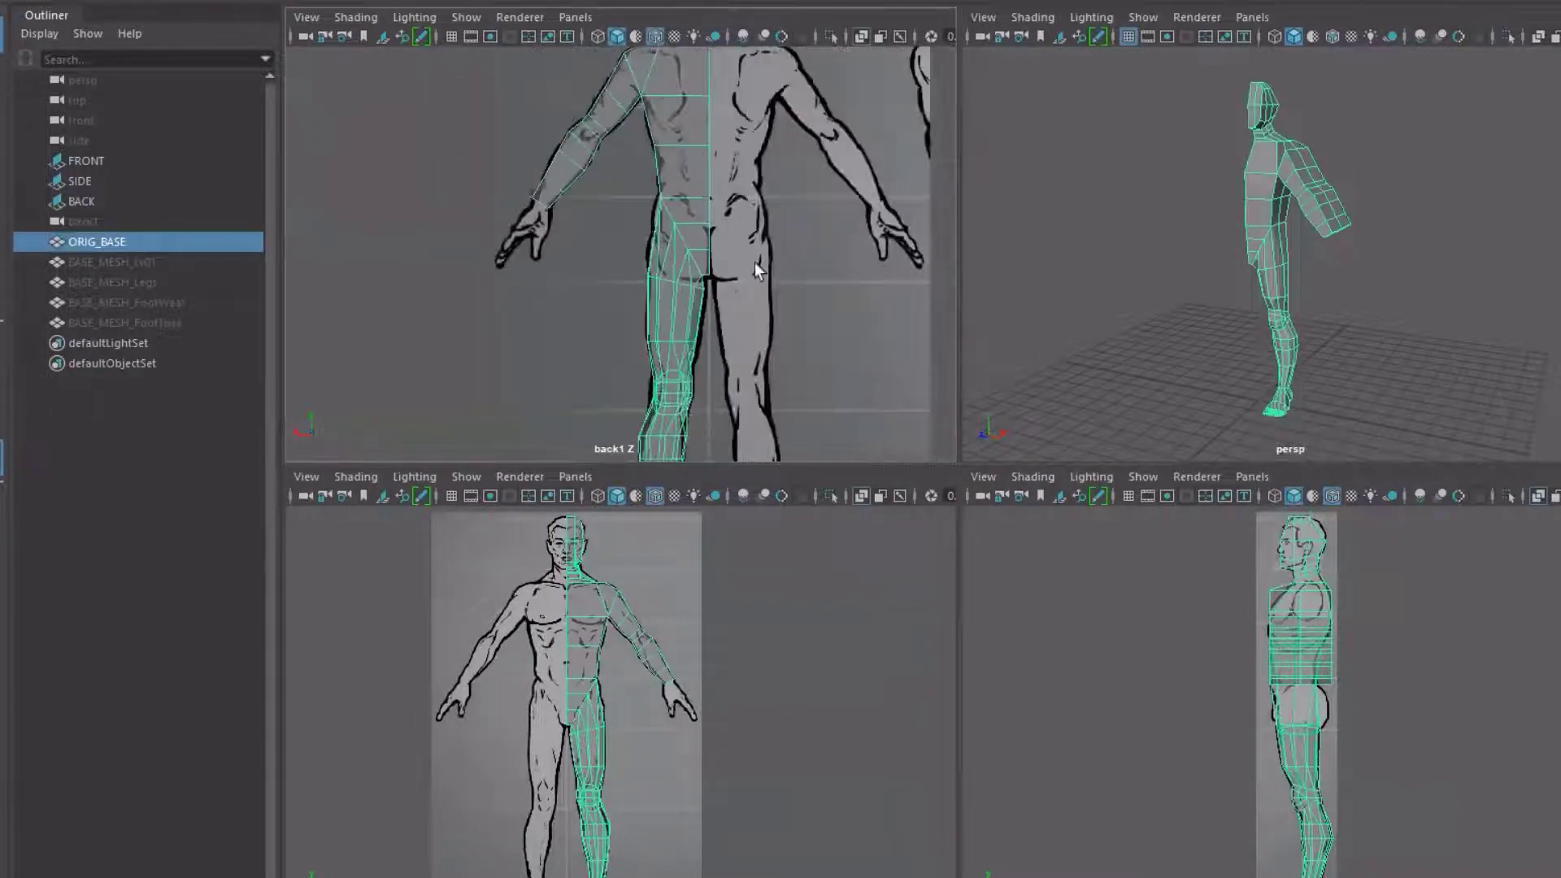
pyautogui.scroll(4, 1291, 340)
pyautogui.scroll(-2, 1260, 326)
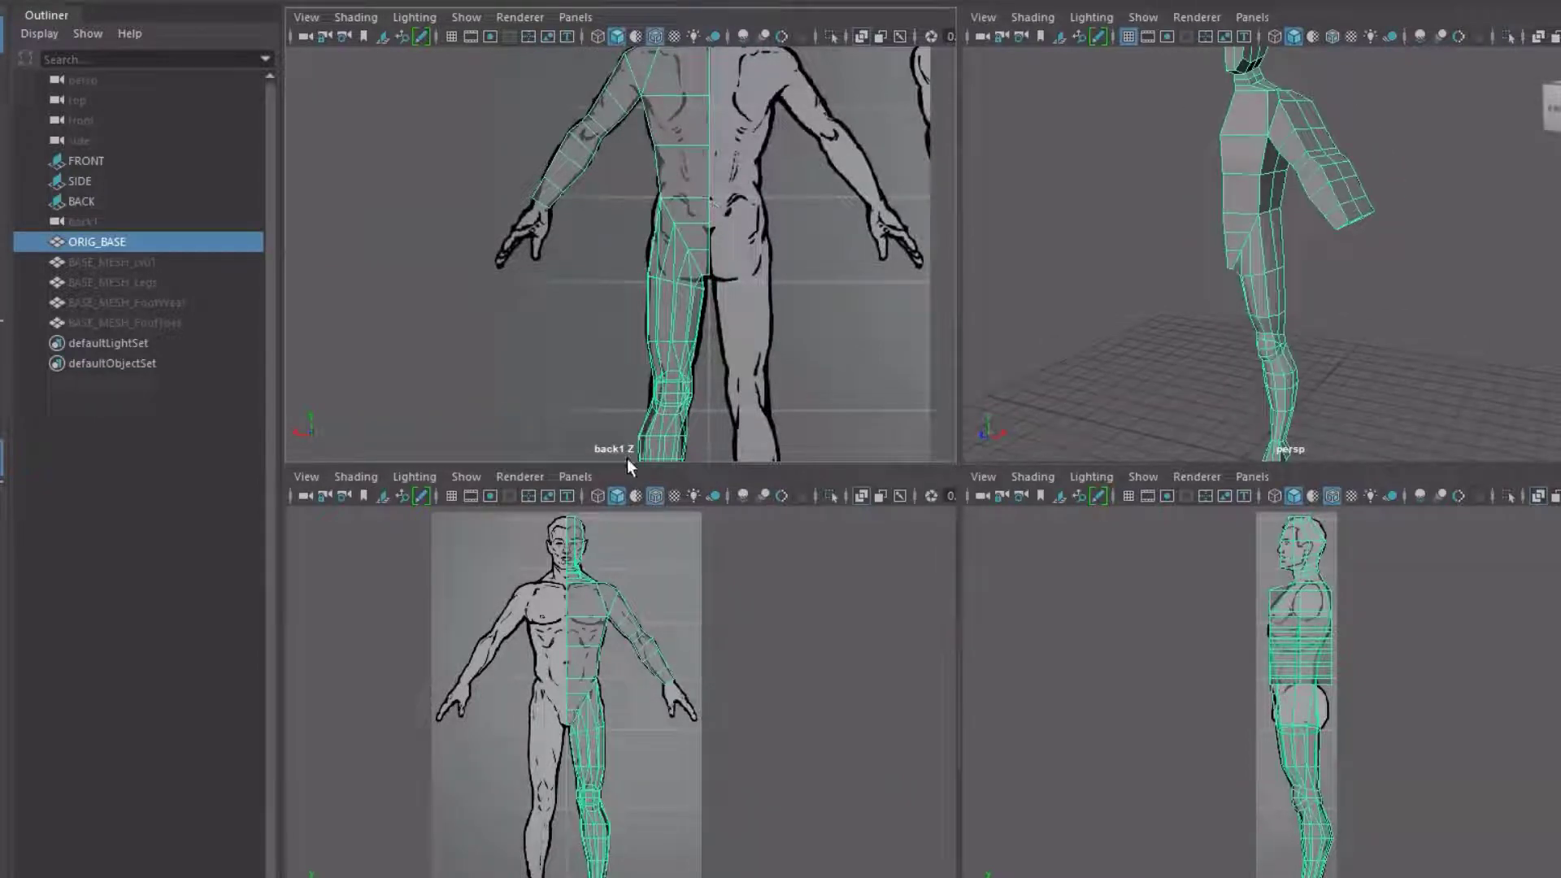
# Maximize the front view to examine how ORIG_BASE follows the reference's head, shoulder and arm outlines, and return to four views
pyautogui.press('space')
pyautogui.scroll(4, 871, 352)
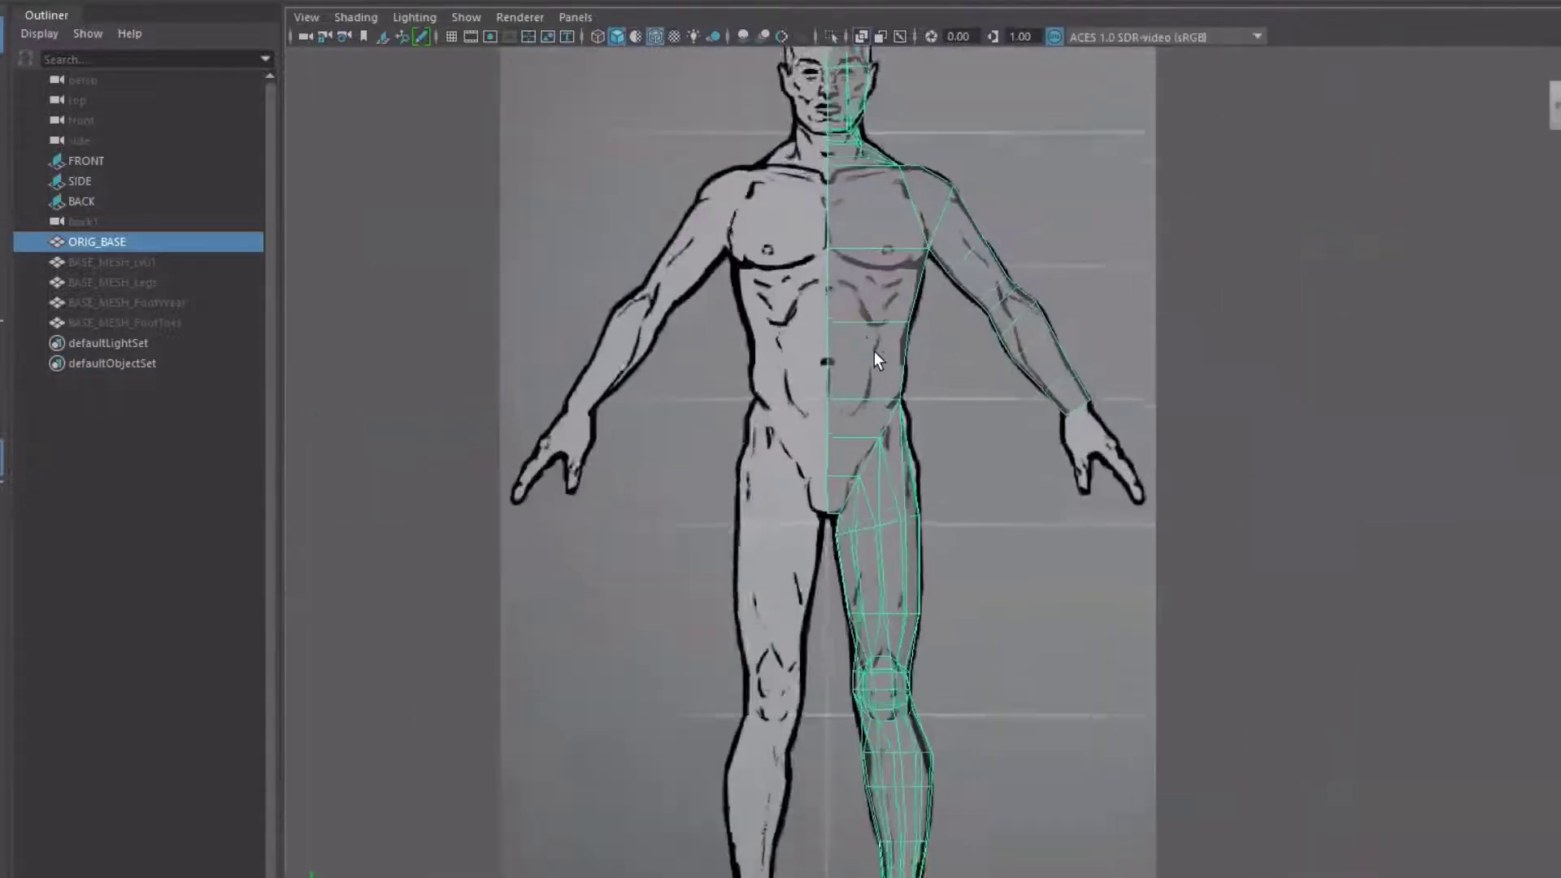
pyautogui.keyDown('alt'); pyautogui.moveTo(974, 382); pyautogui.dragTo(987, 530, button='middle'); pyautogui.keyUp('alt')
pyautogui.scroll(5, 987, 530)
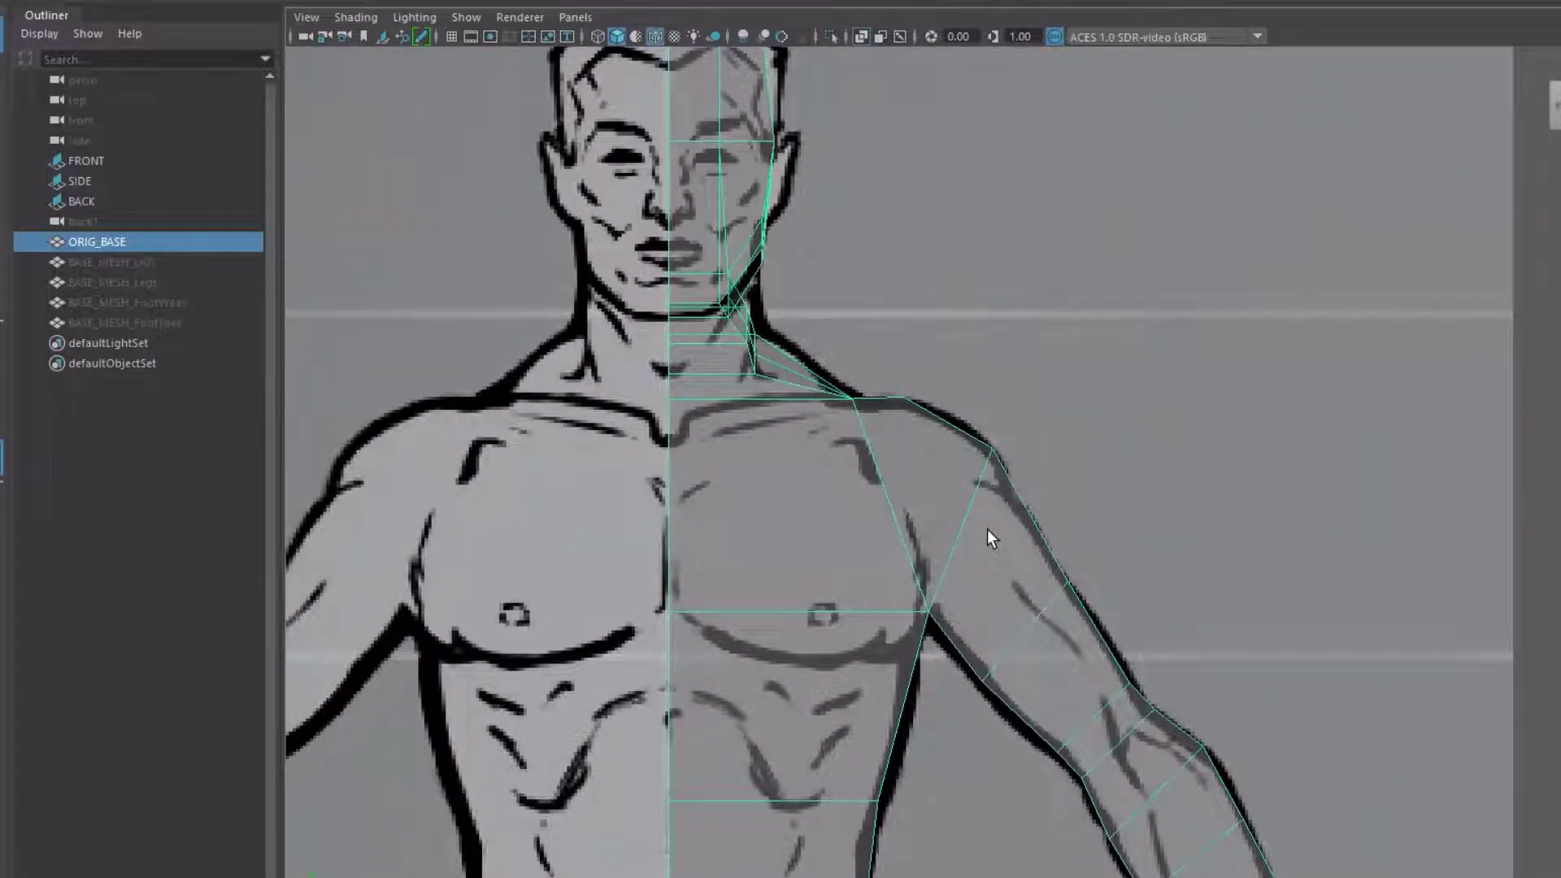
pyautogui.scroll(-5, 986, 529)
pyautogui.keyDown('alt'); pyautogui.moveTo(1049, 569); pyautogui.dragTo(847, 177, button='middle'); pyautogui.keyUp('alt')
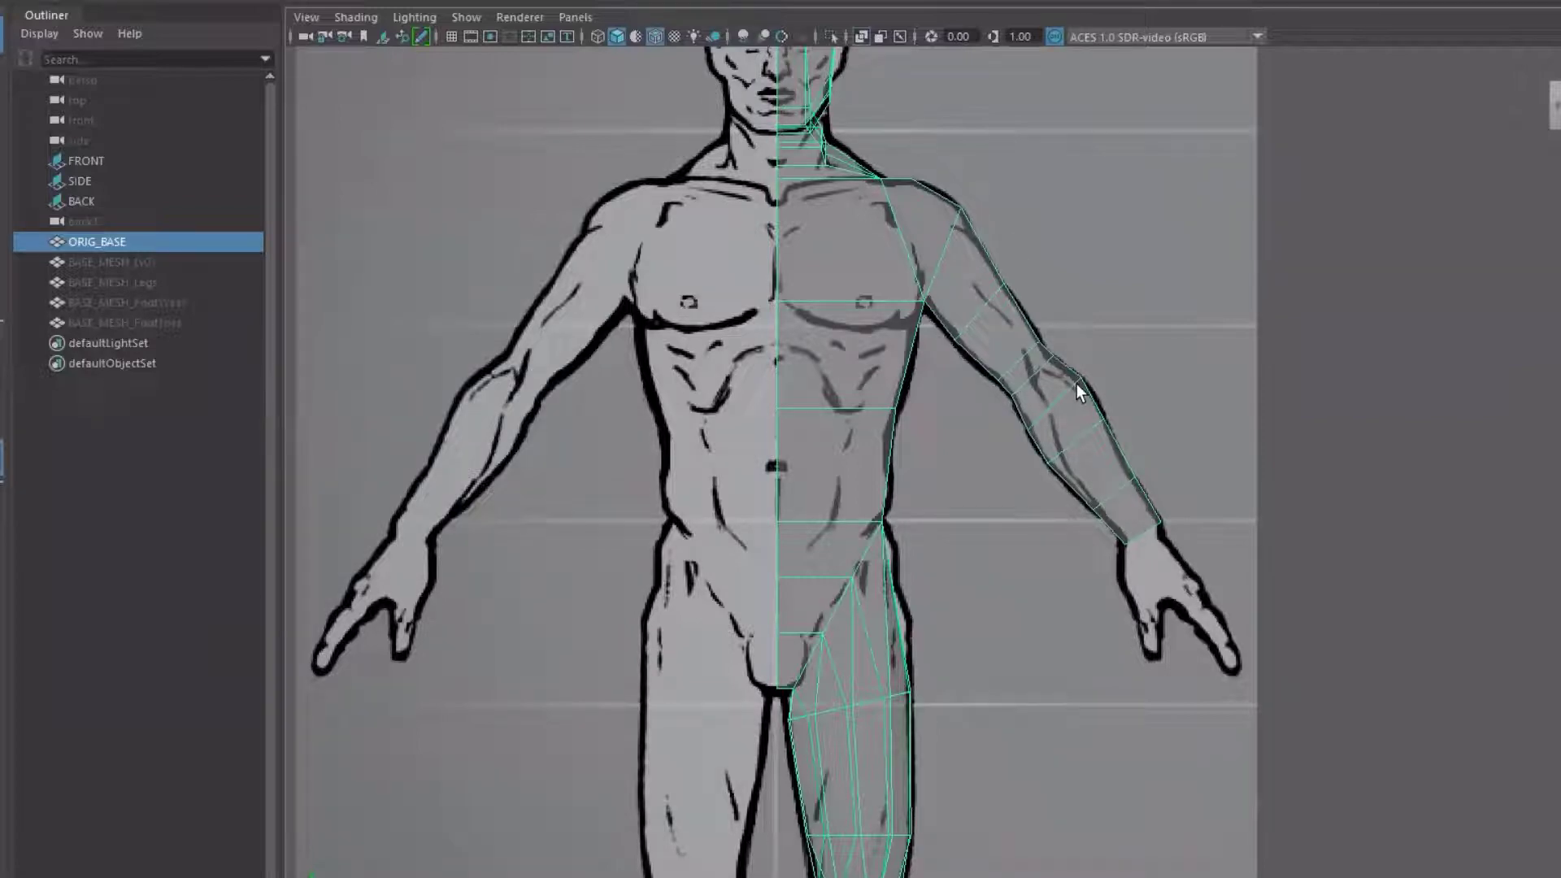
pyautogui.press('space')
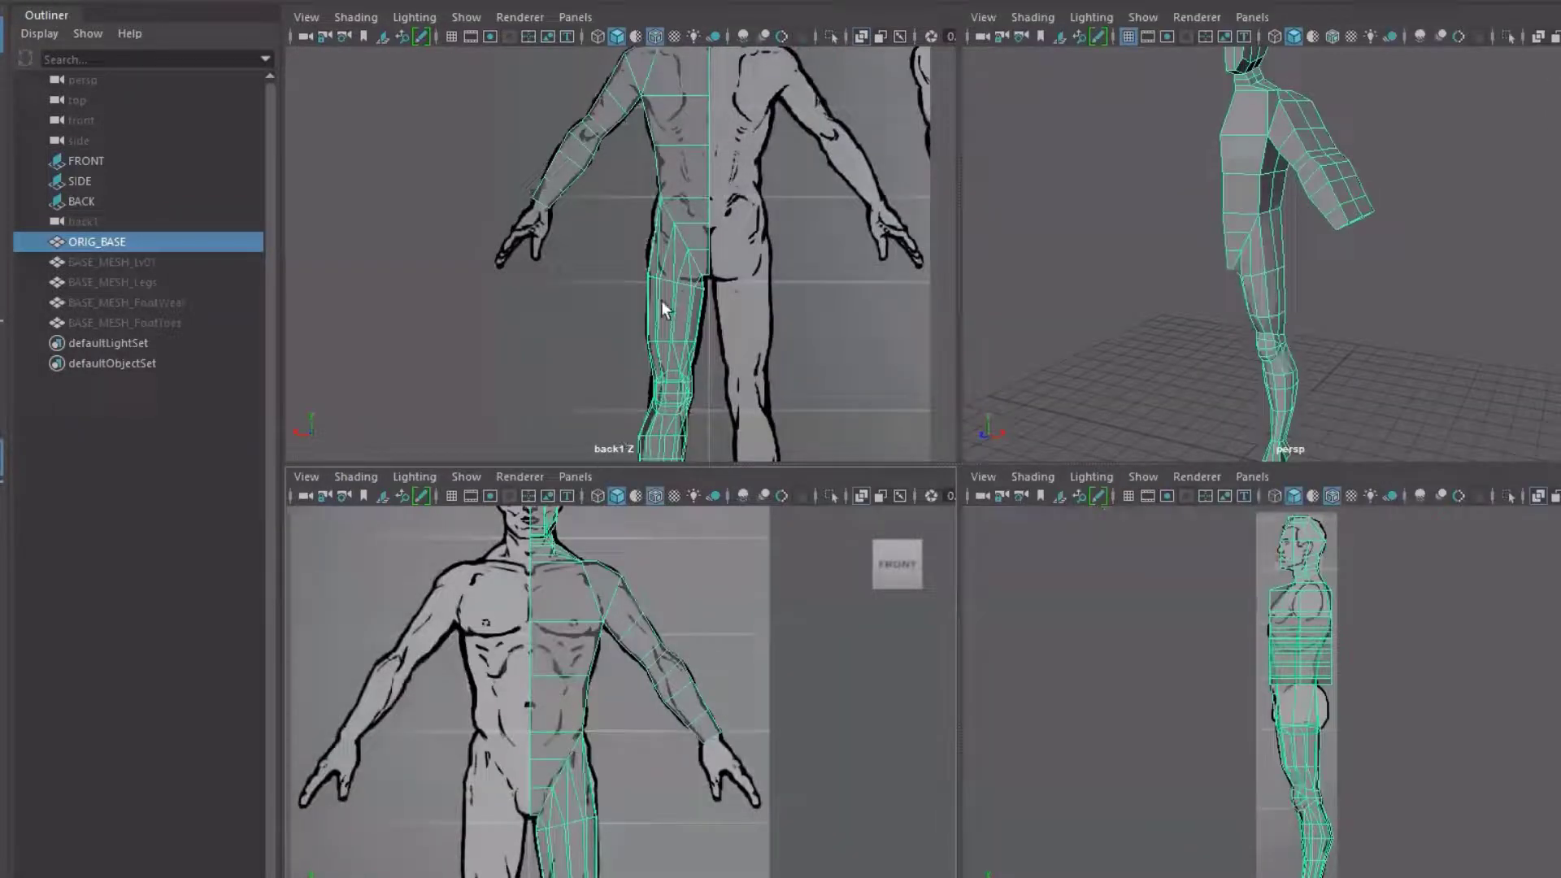
# In File Explorer, browse the body references in the 3d Modeling folder and open CBP03 to examine its figures up close
pyautogui.scroll(-2, 758, 315)
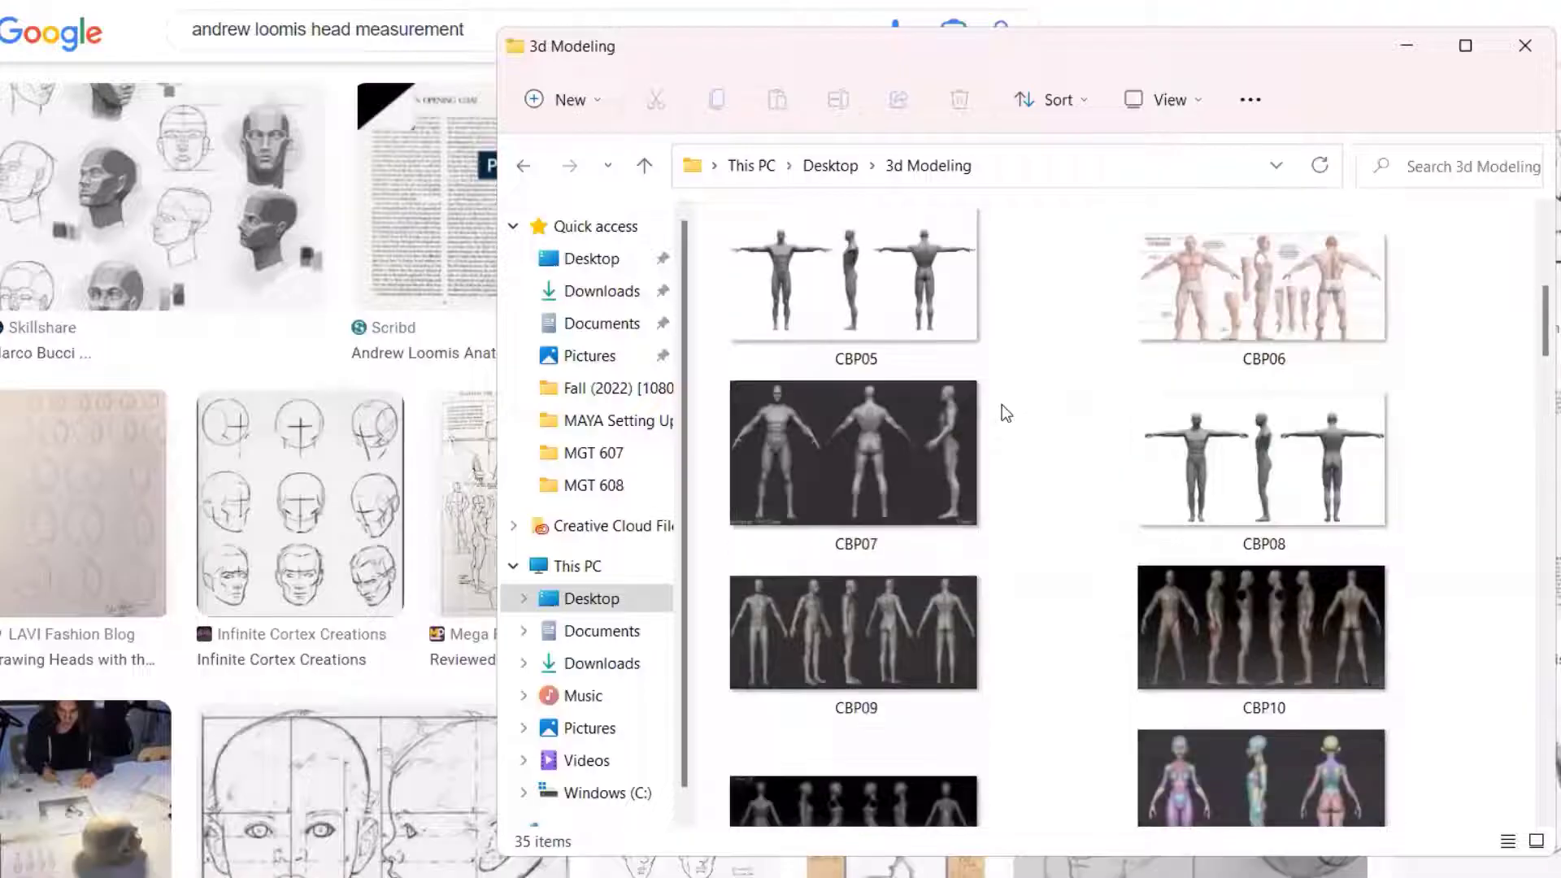
pyautogui.scroll(2, 1001, 403)
pyautogui.scroll(-3, 1002, 403)
pyautogui.scroll(3, 1001, 404)
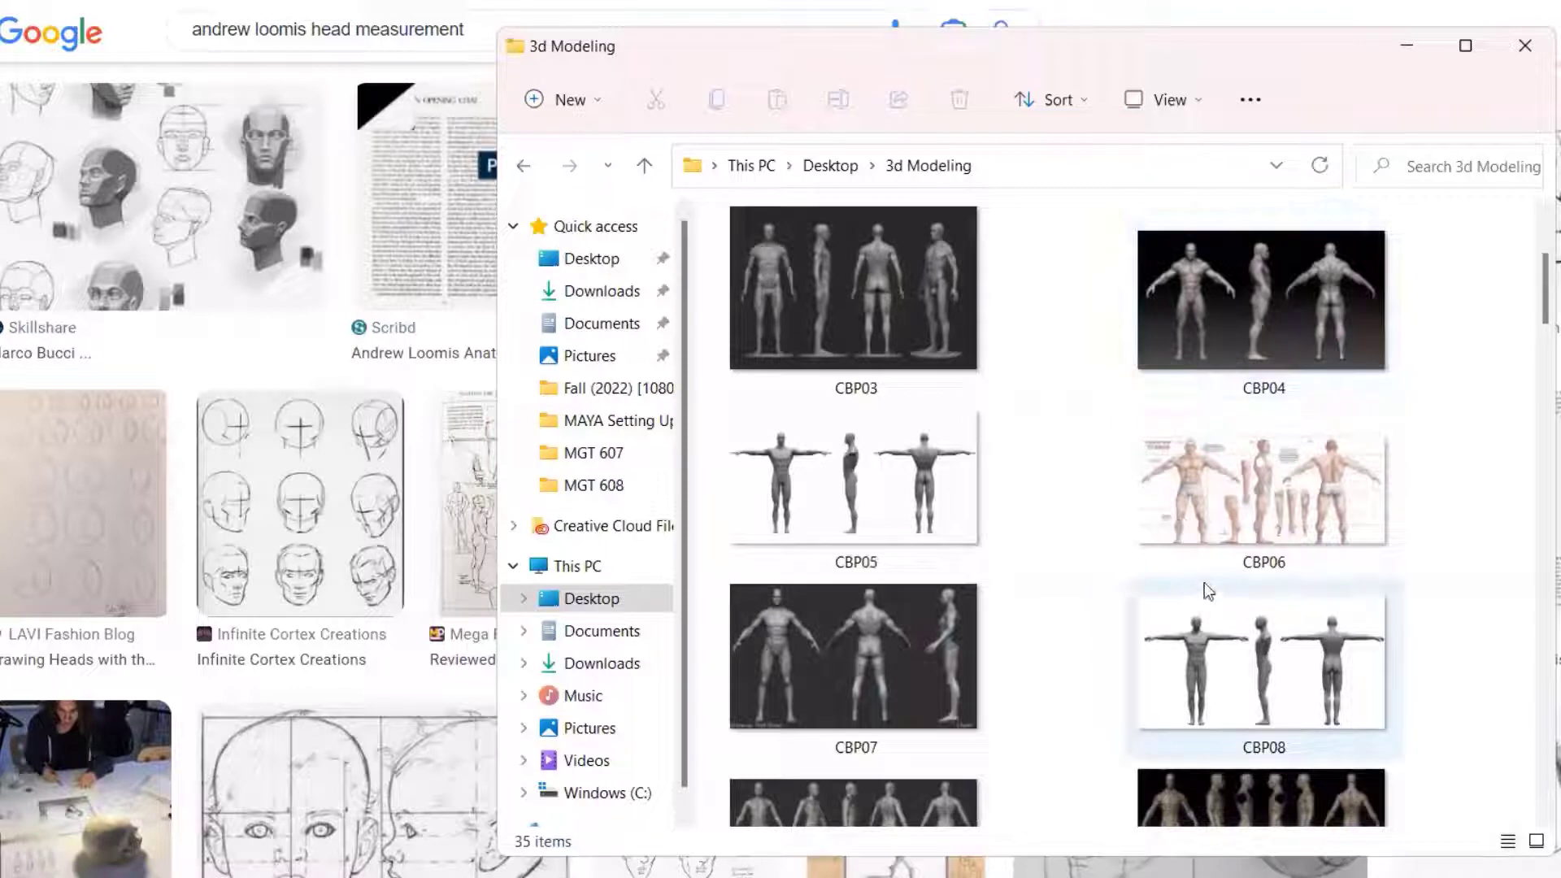
pyautogui.click(1208, 259)
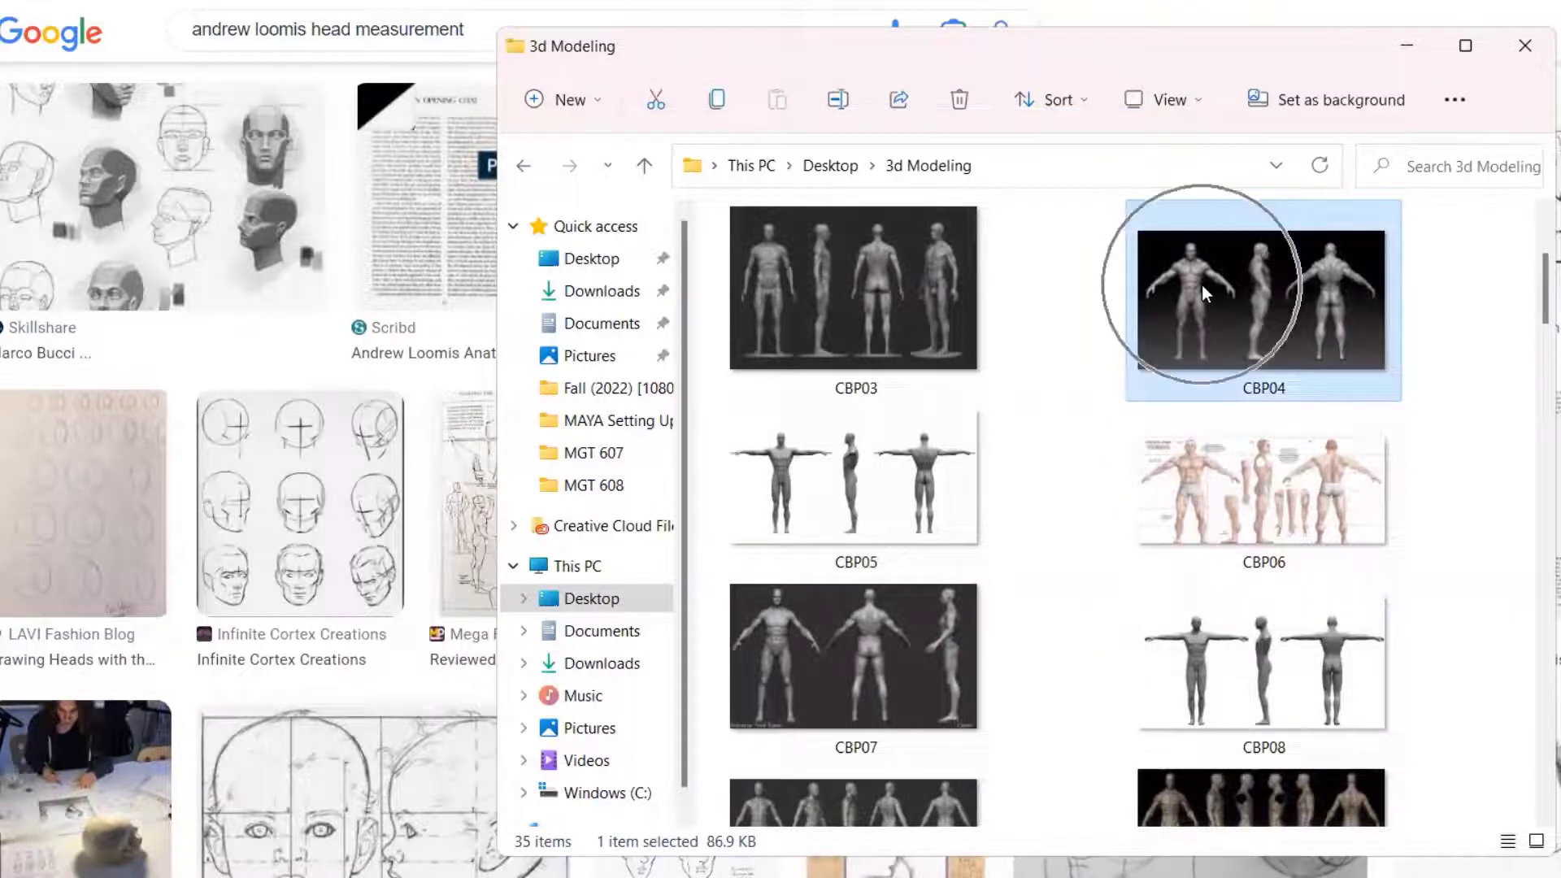
pyautogui.click(843, 308)
pyautogui.doubleClick(844, 299)
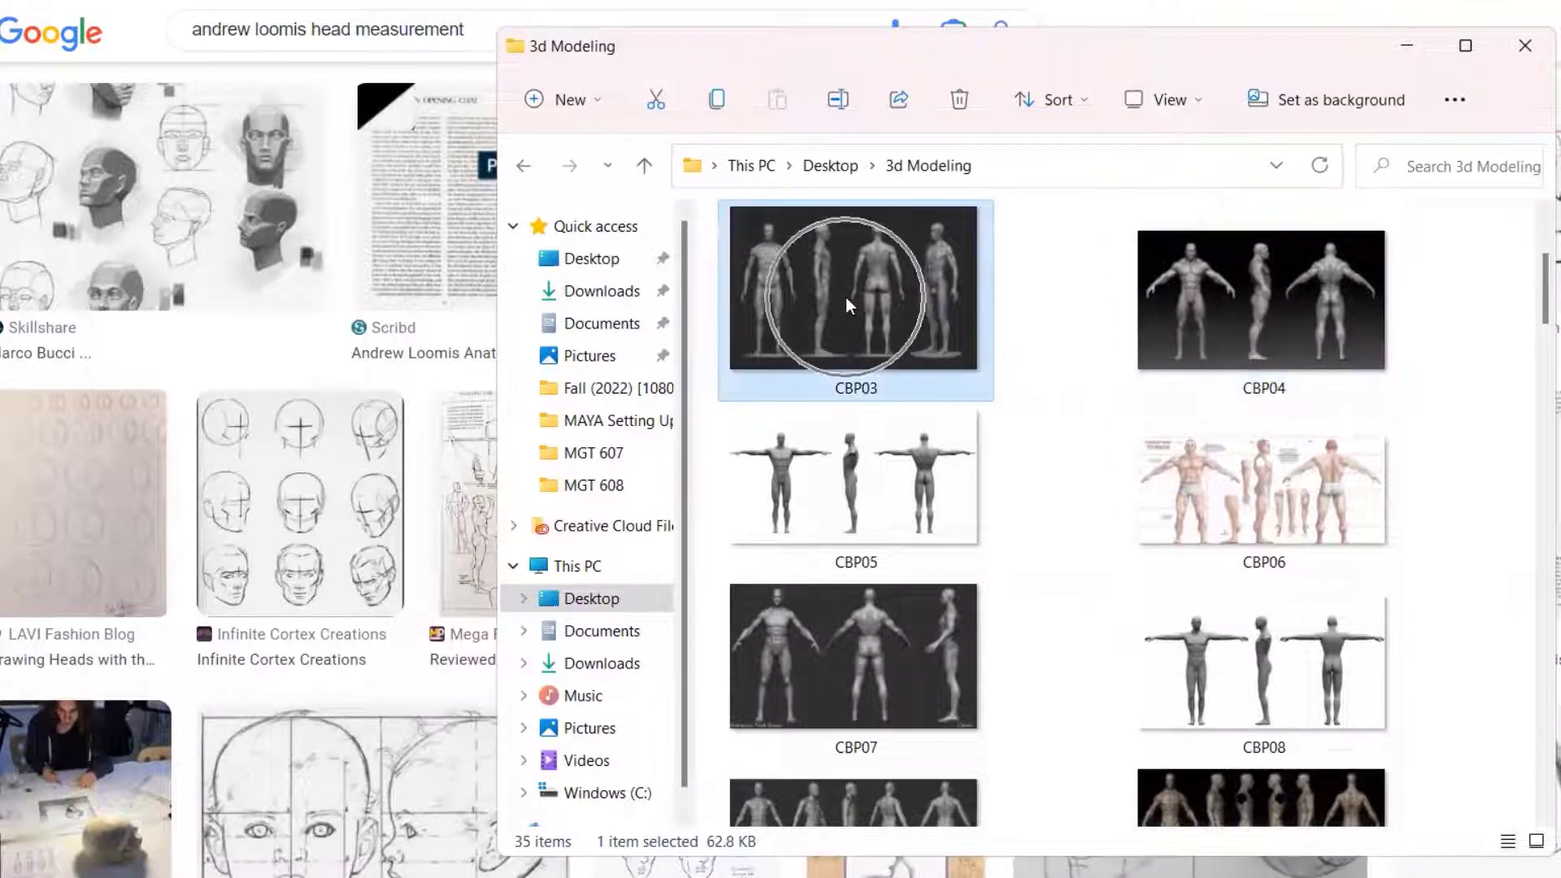
pyautogui.press('ctrl')
pyautogui.press('ctrl')
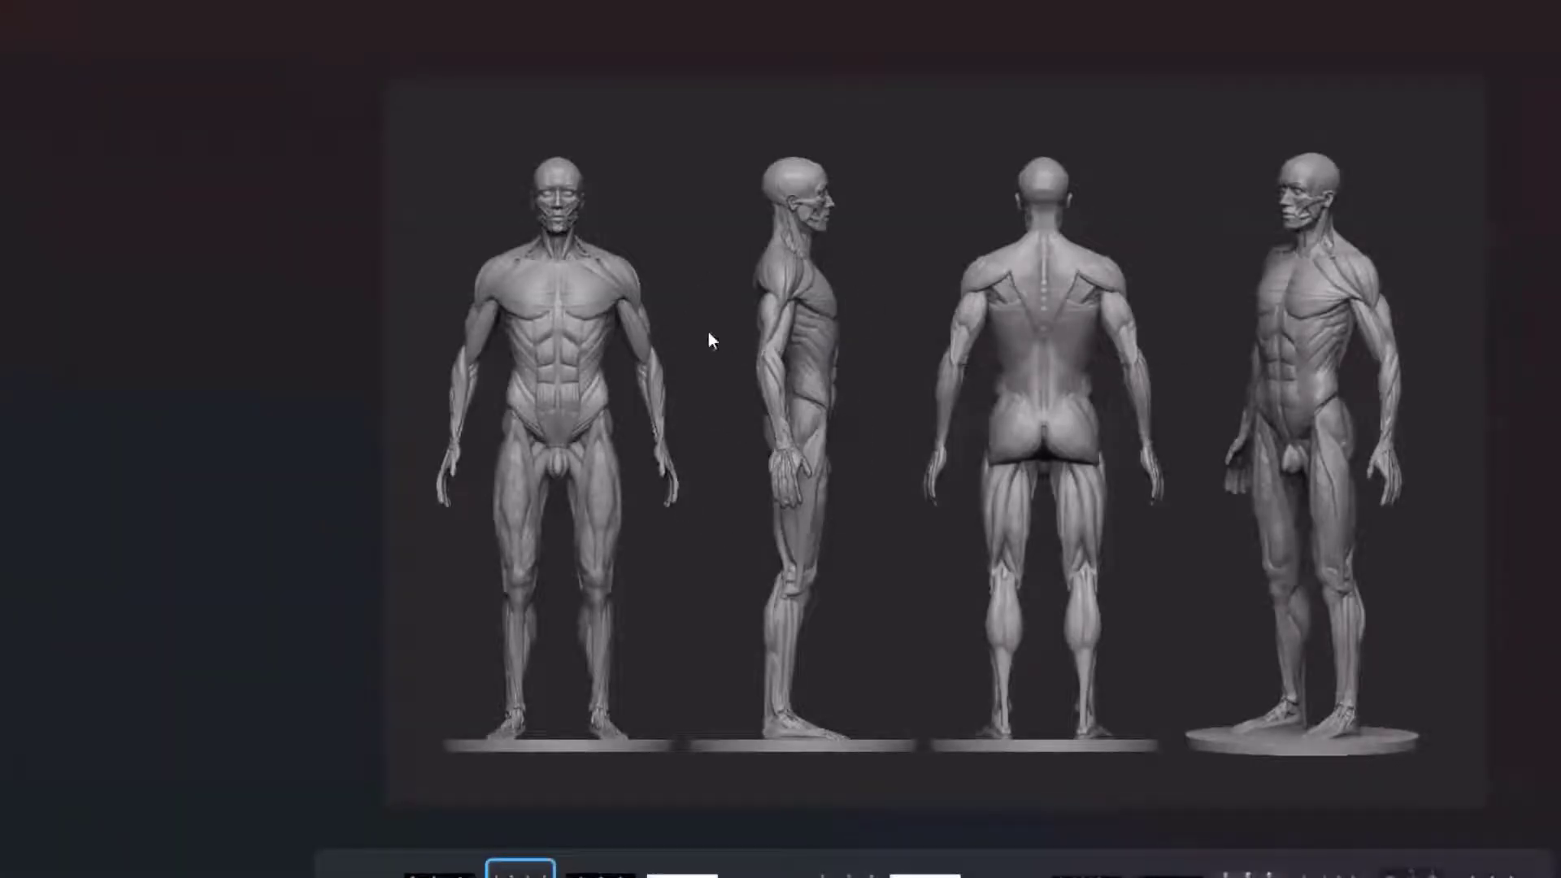
pyautogui.keyDown('ctrl'); pyautogui.scroll(5, 793, 339); pyautogui.keyUp('ctrl')
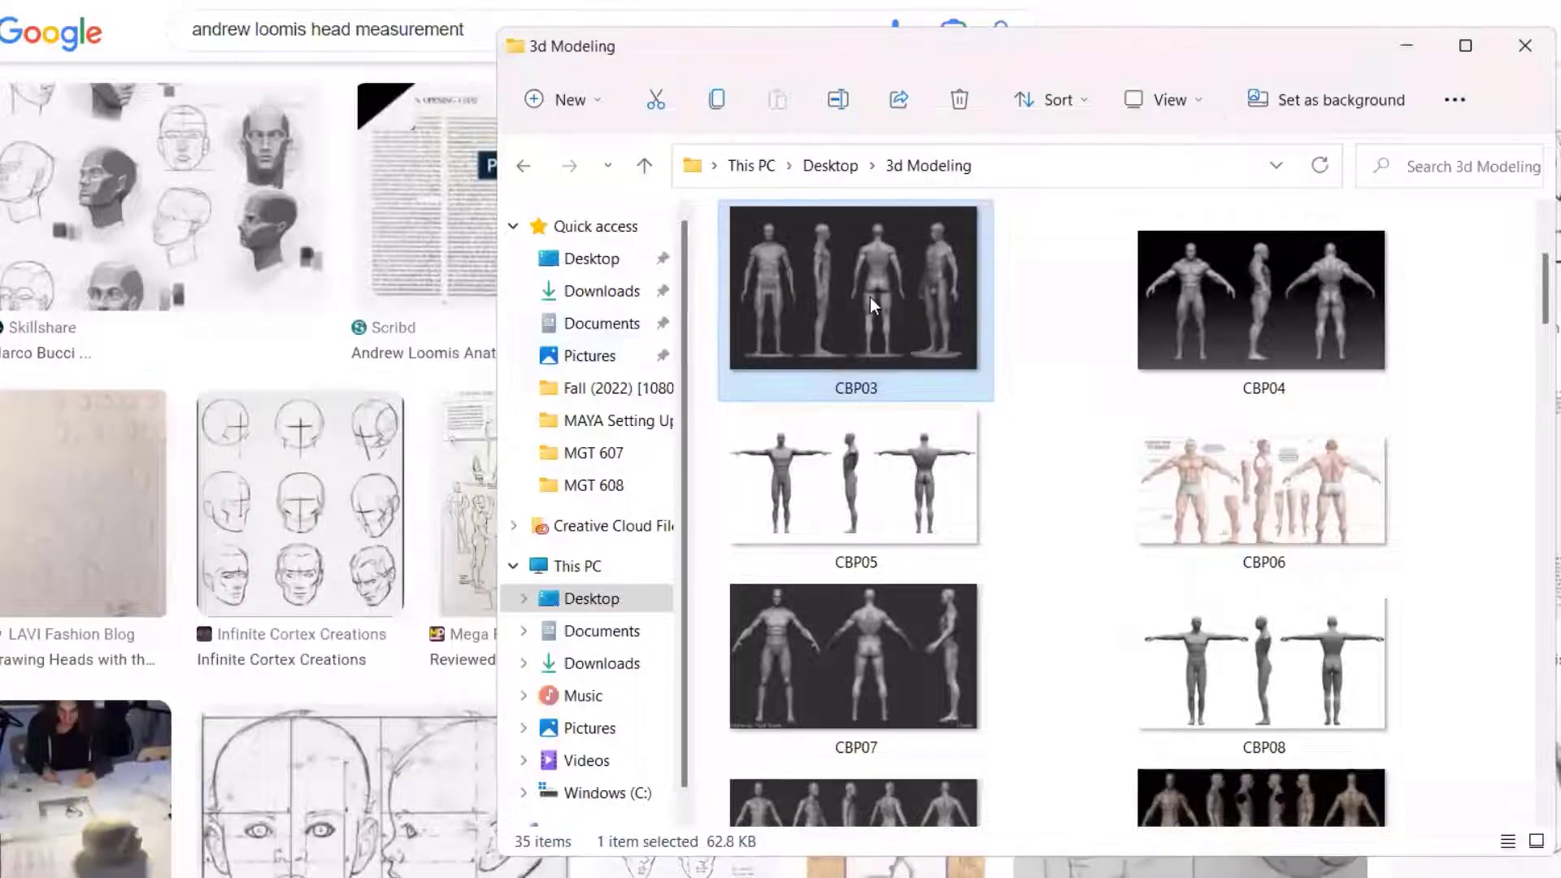
# Open the CBP03 reference image in Adobe Photoshop 2023
pyautogui.rightClick(869, 296)
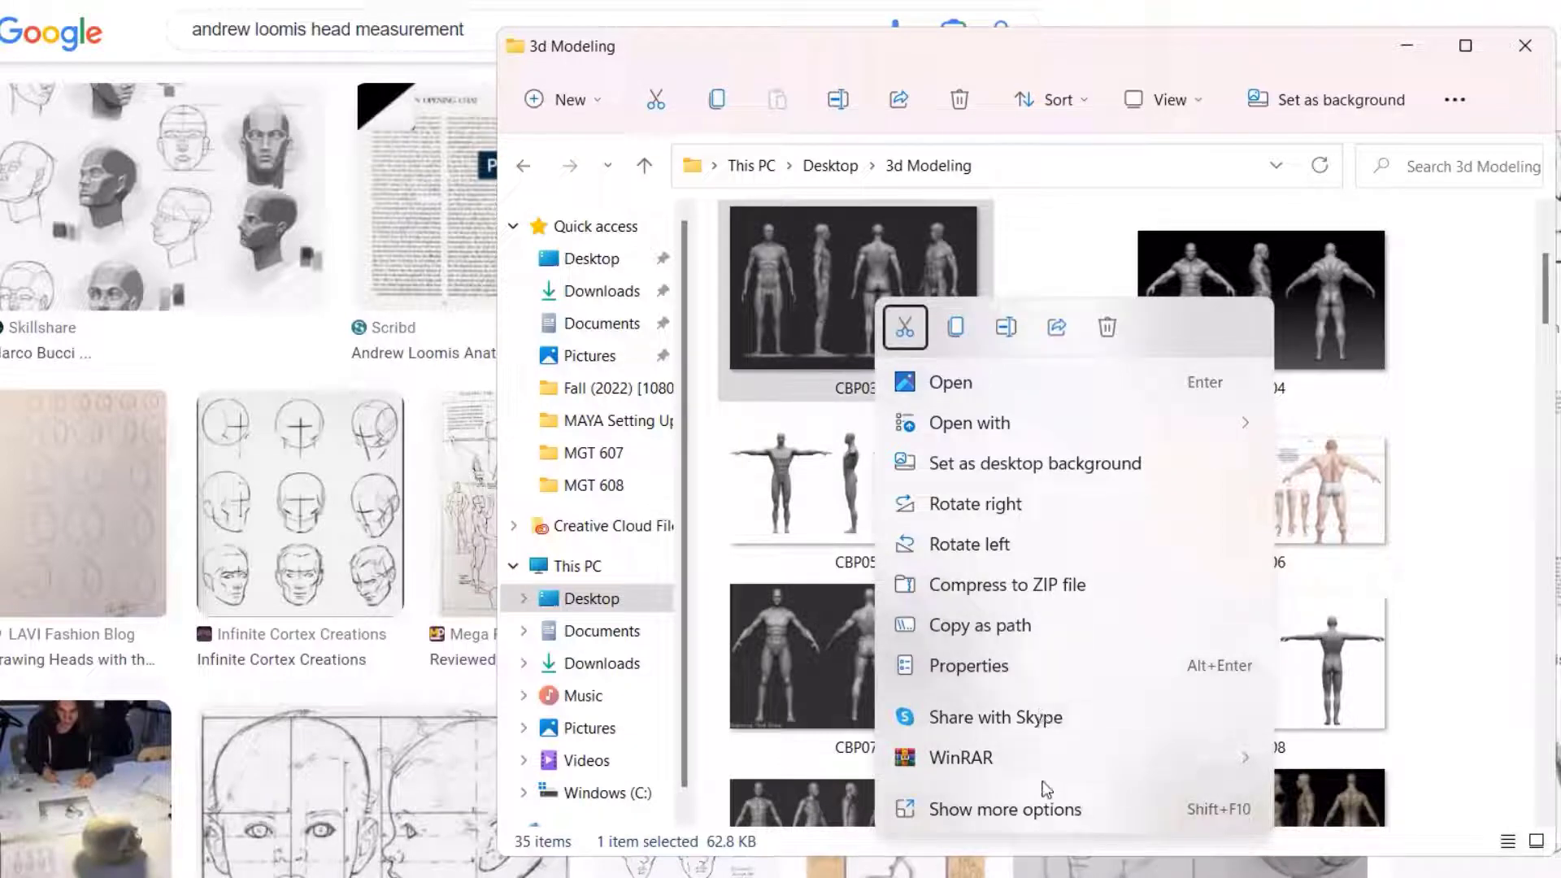
pyautogui.moveTo(1056, 426)
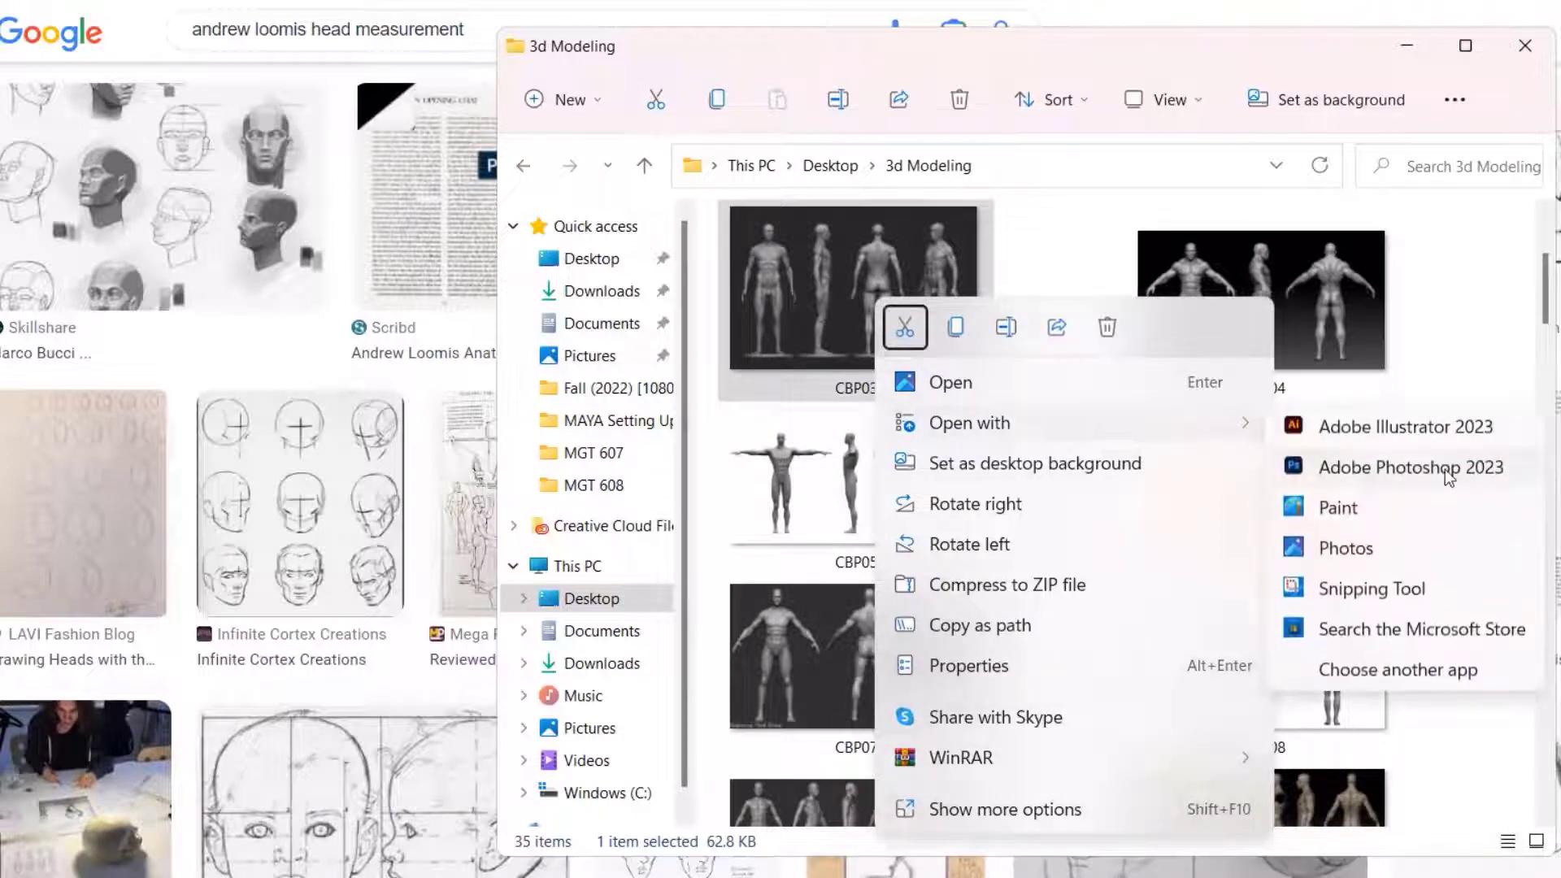
pyautogui.click(1445, 470)
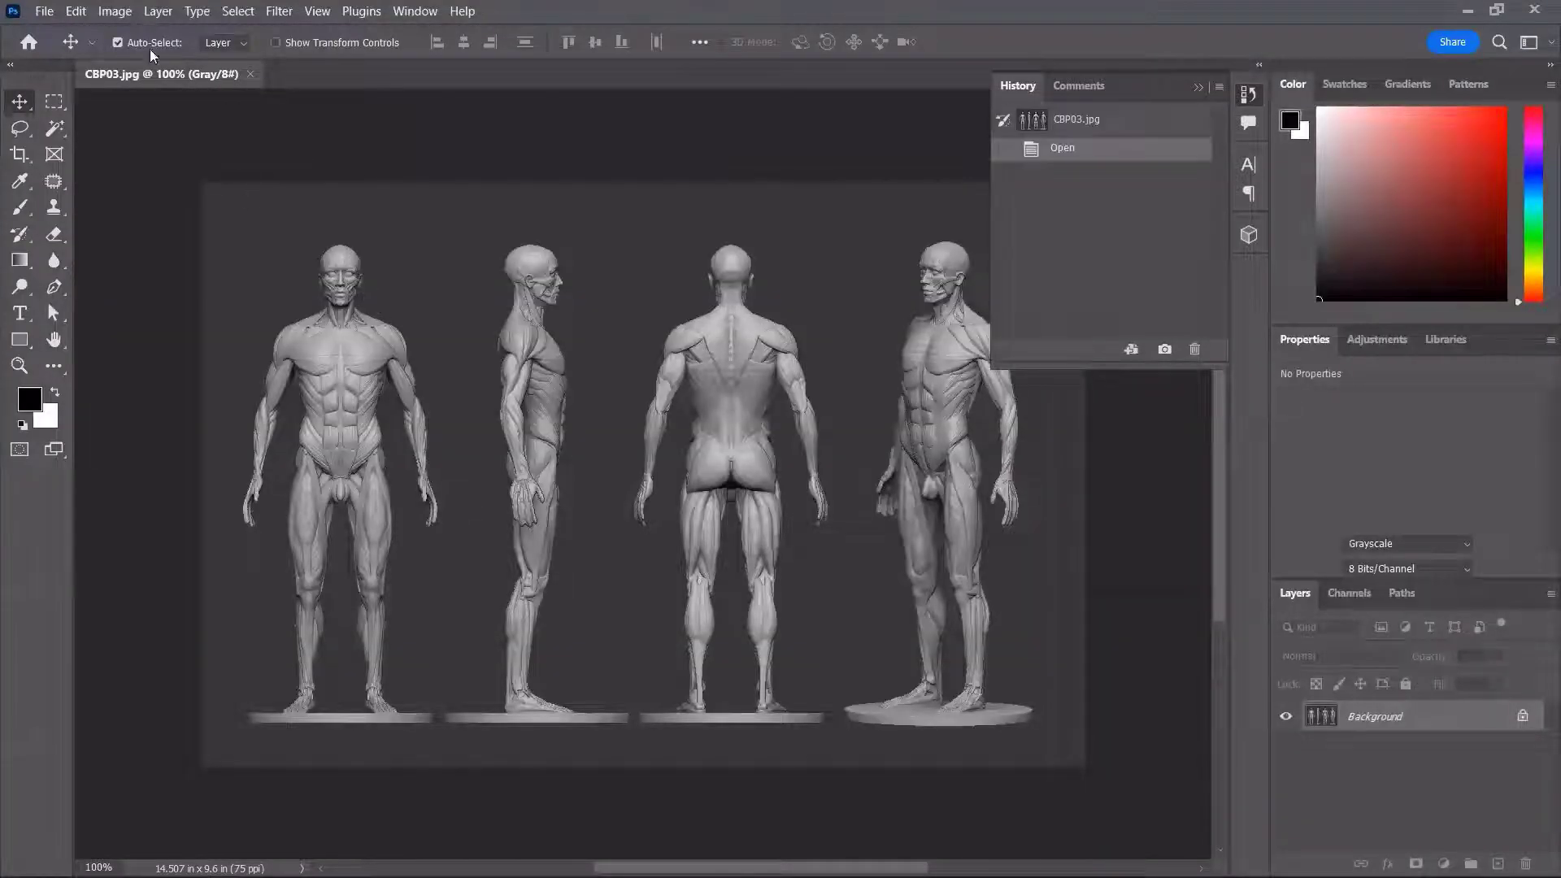
# Open the HUMAN FRONT image from the BASE_MESH project folder on the Desktop as a second document
pyautogui.click(44, 12)
pyautogui.click(76, 52)
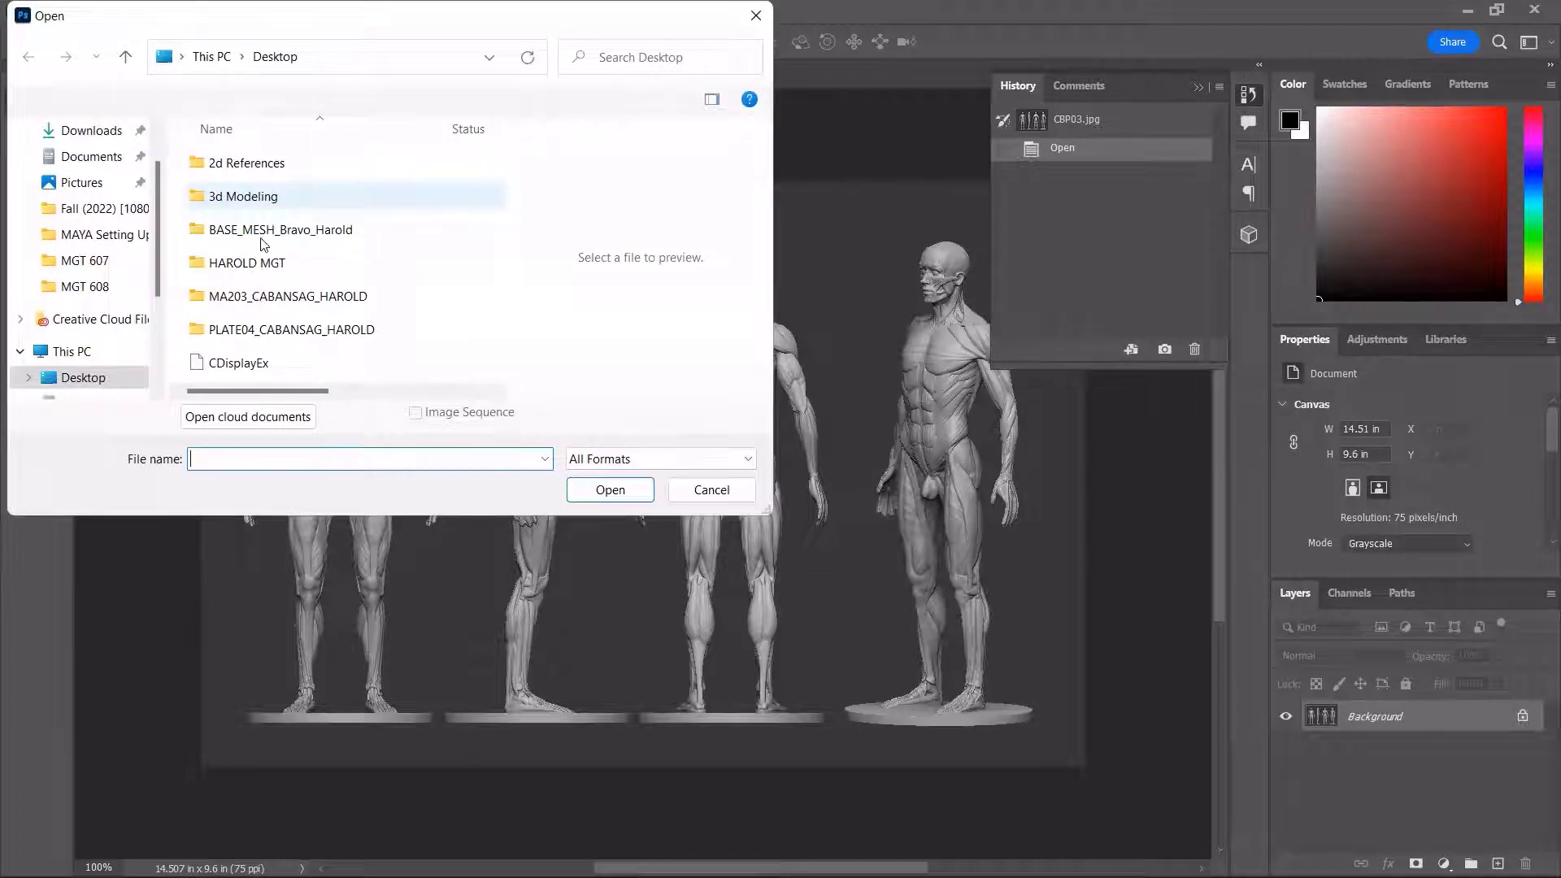
pyautogui.click(268, 231)
pyautogui.doubleClick(268, 231)
pyautogui.scroll(-5, 409, 277)
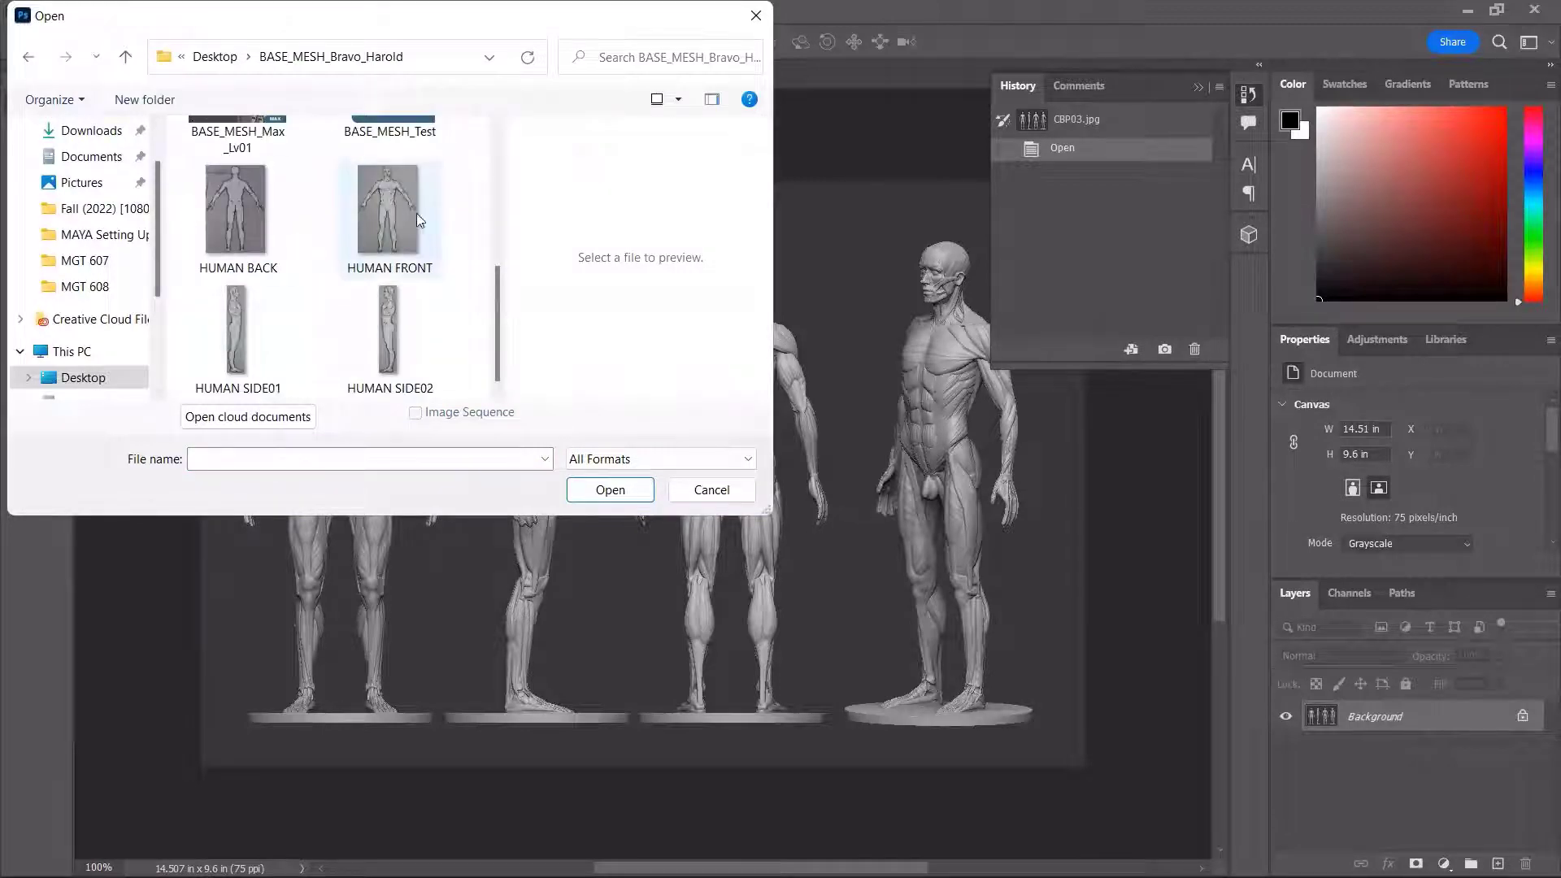
pyautogui.click(409, 274)
pyautogui.click(599, 490)
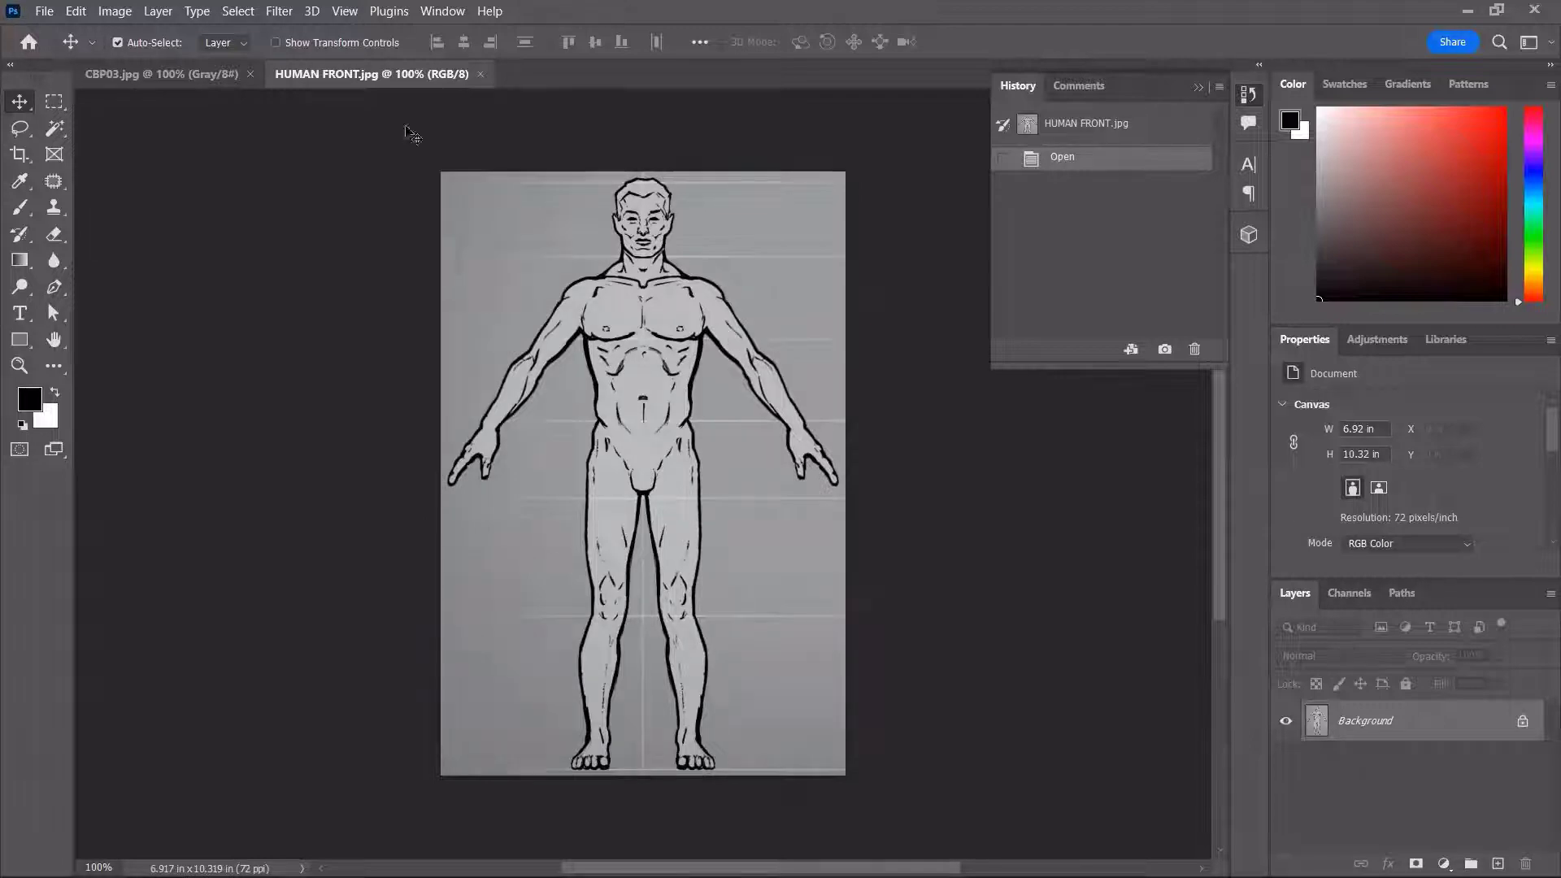
# In CBP03, make a rectangular marquee selection around the side-view figure's arm, from the shoulder to below the hand
pyautogui.click(160, 74)
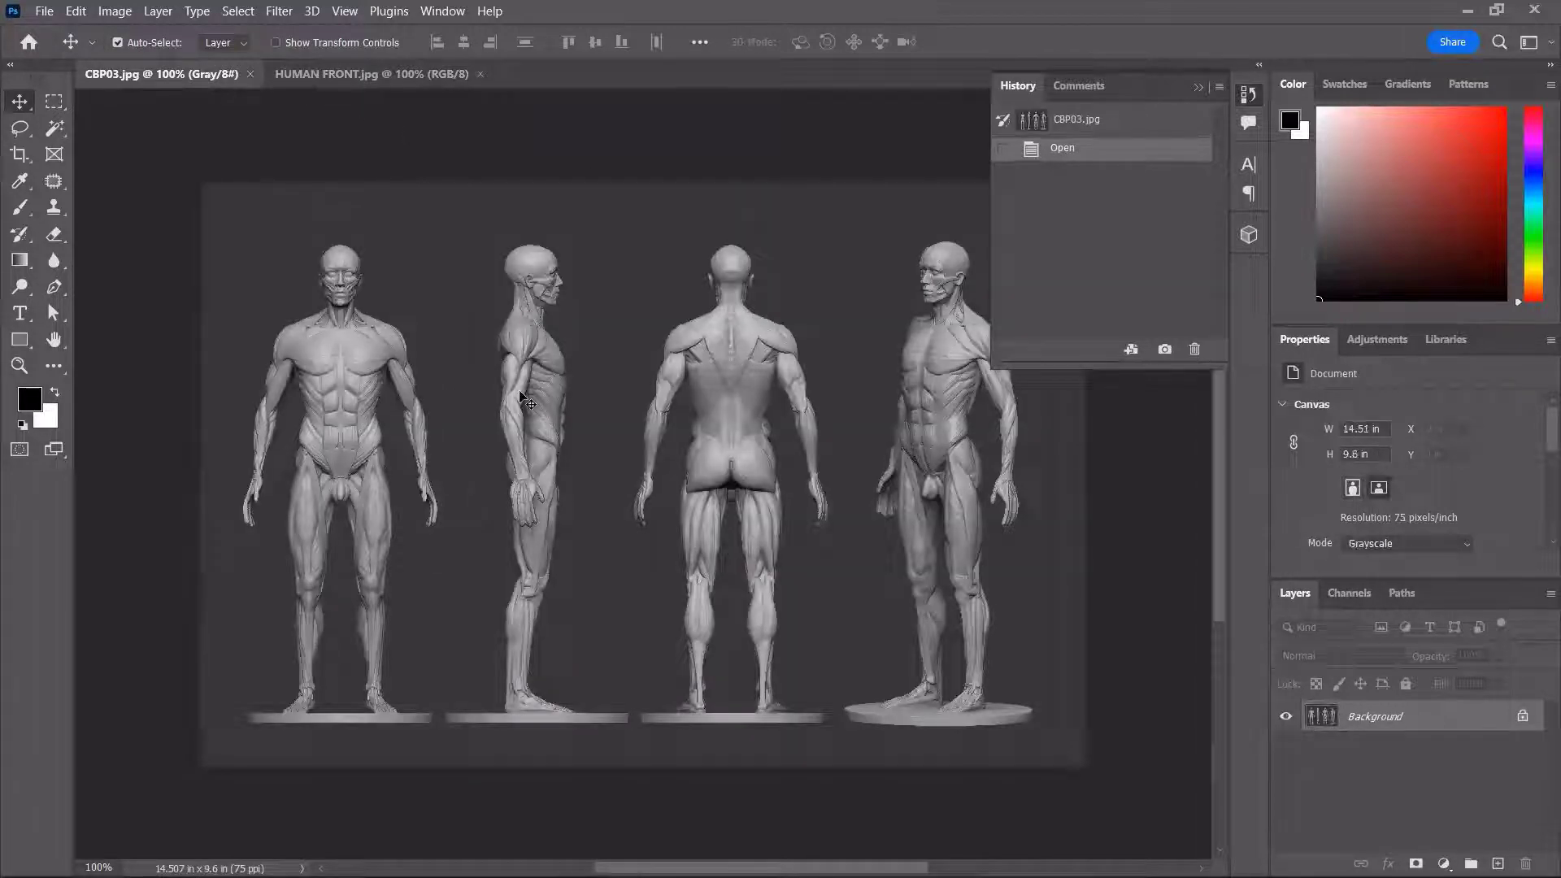
pyautogui.keyDown('alt'); pyautogui.scroll(5, 524, 400); pyautogui.keyUp('alt')
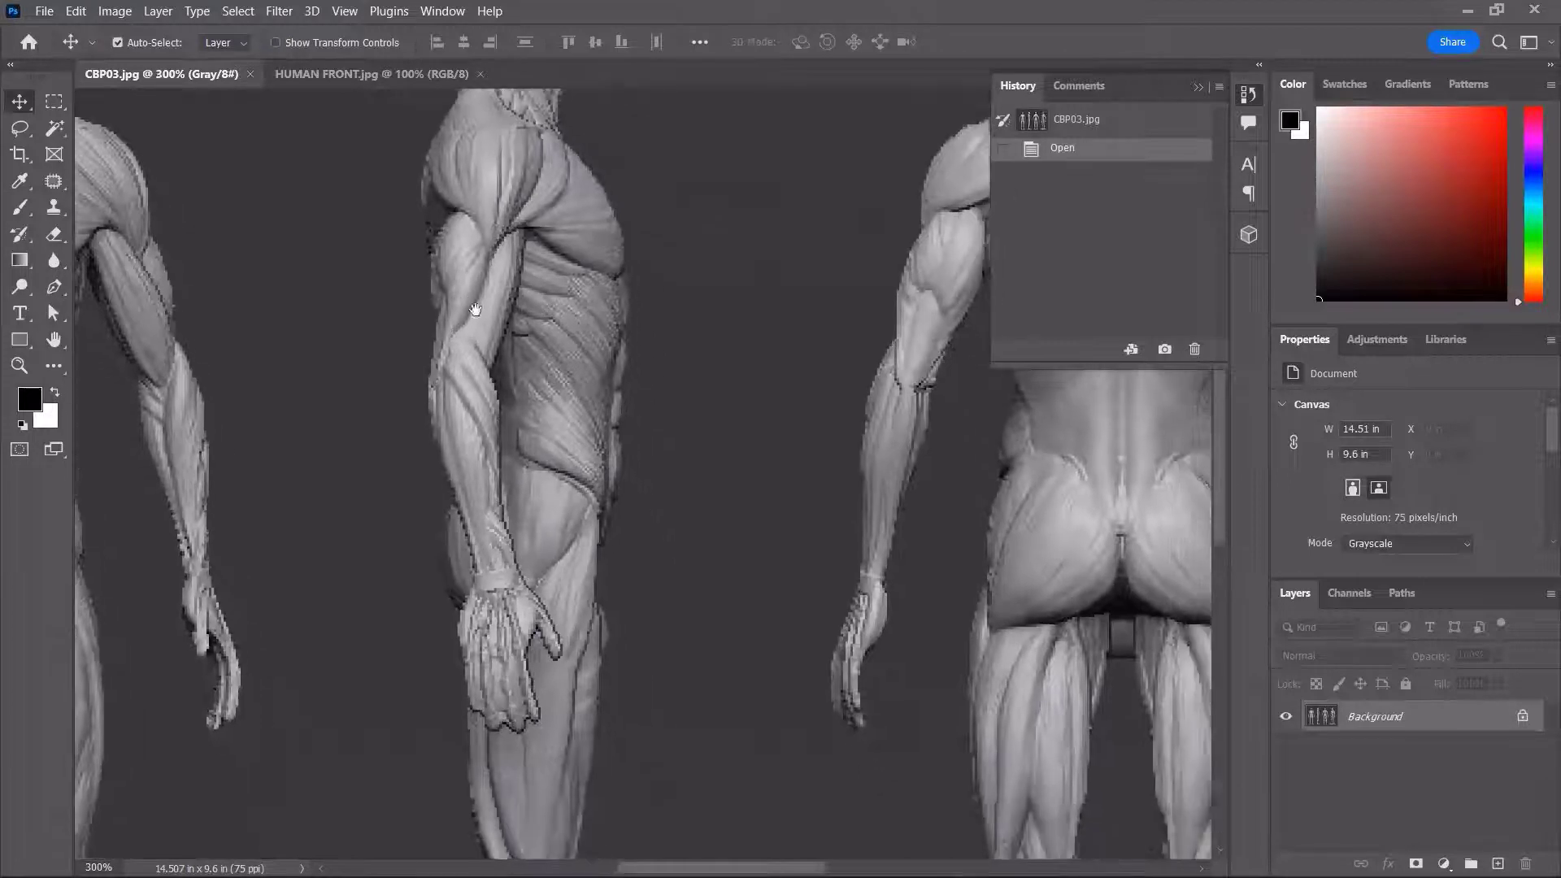
pyautogui.moveTo(475, 309); pyautogui.dragTo(458, 292)
pyautogui.press('m')
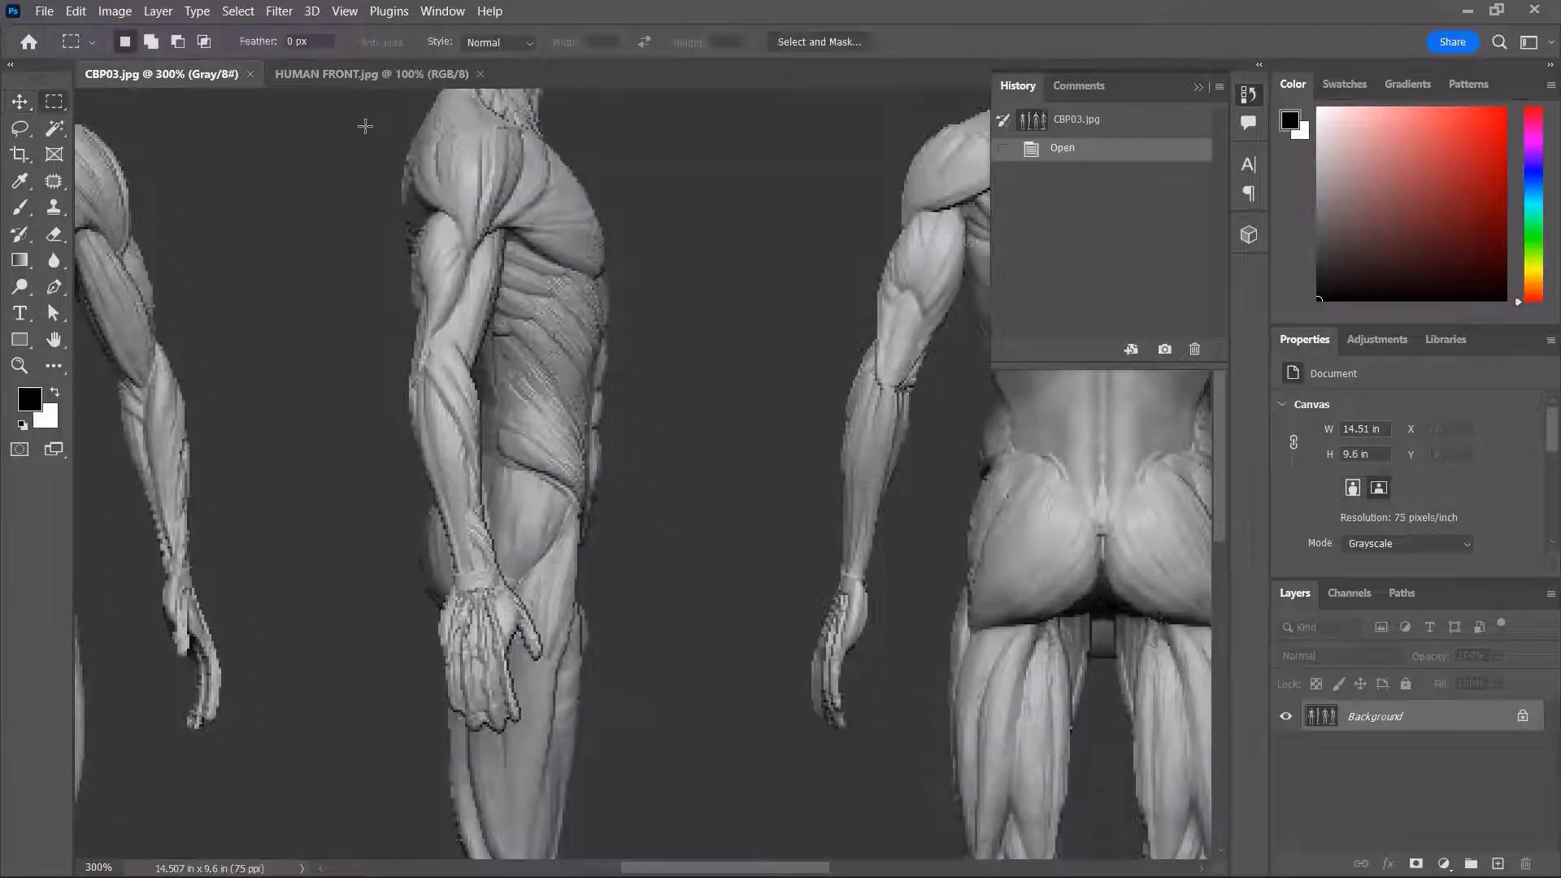
pyautogui.scroll(-1, 394, 135)
pyautogui.scroll(3, 471, 235)
pyautogui.keyDown('ctrl'); pyautogui.hscroll(-5, 466, 172); pyautogui.keyUp('ctrl')
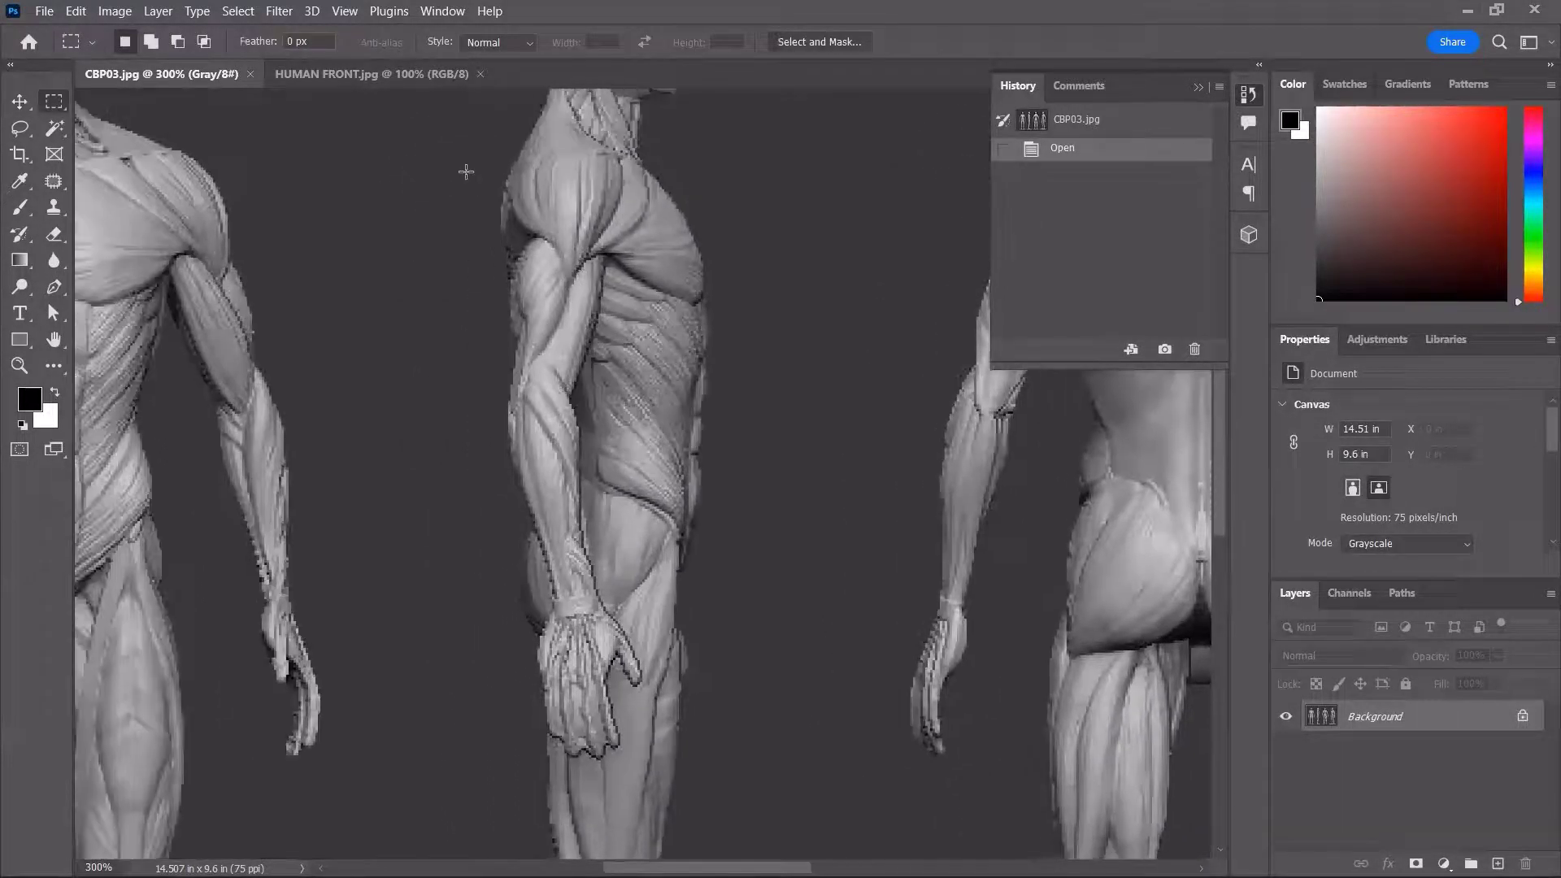
pyautogui.moveTo(453, 132); pyautogui.dragTo(648, 764)
# Transform the selection to bring its back edge closer to the arm, copy the selected area and deselect
pyautogui.rightClick(554, 366)
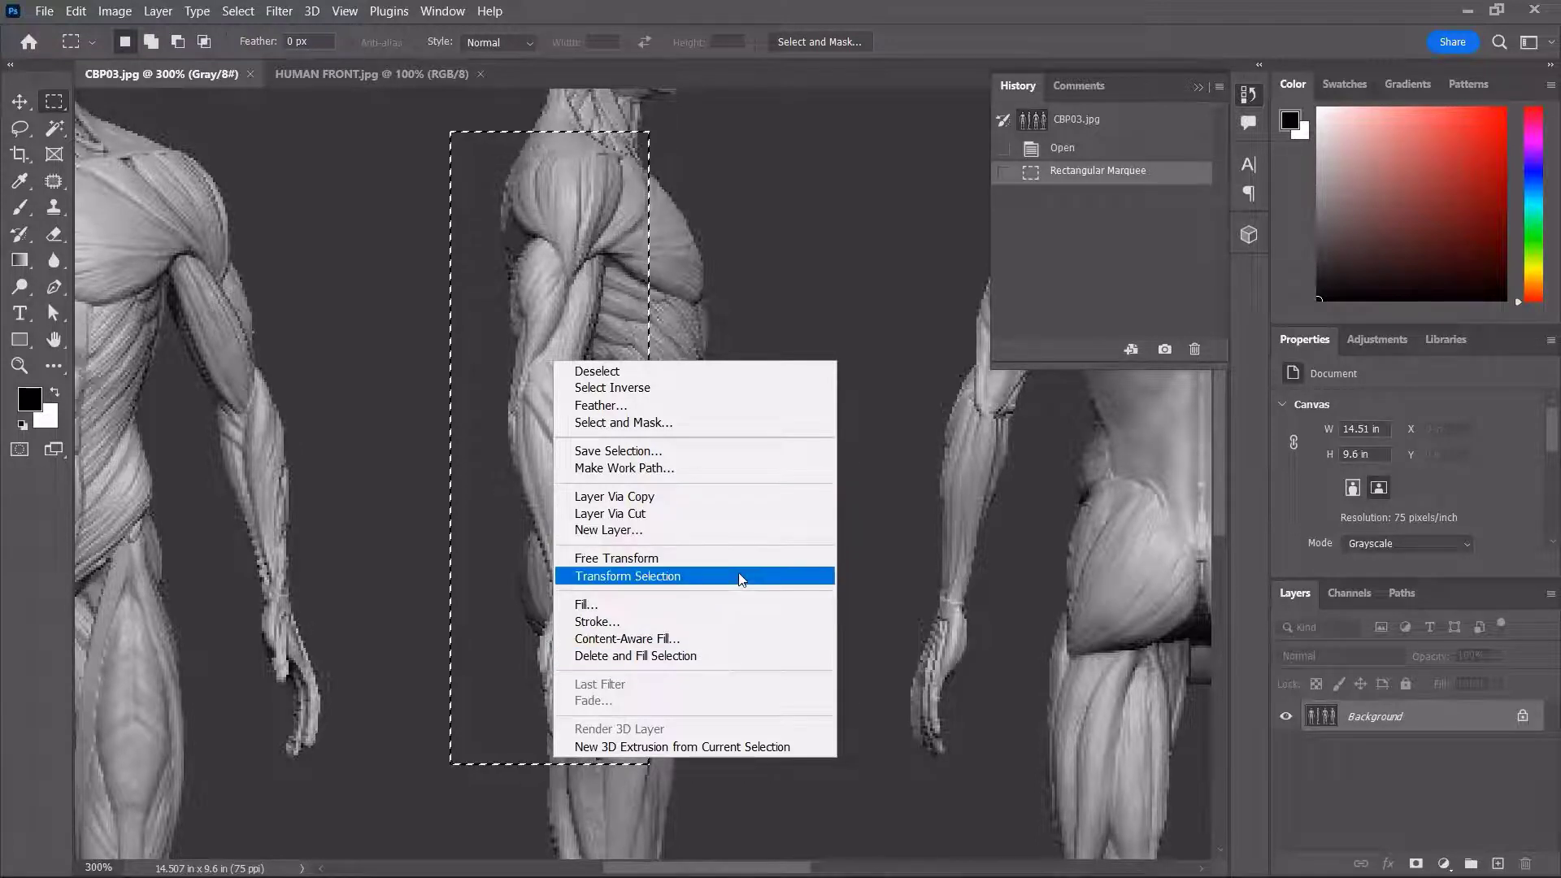
pyautogui.click(472, 417)
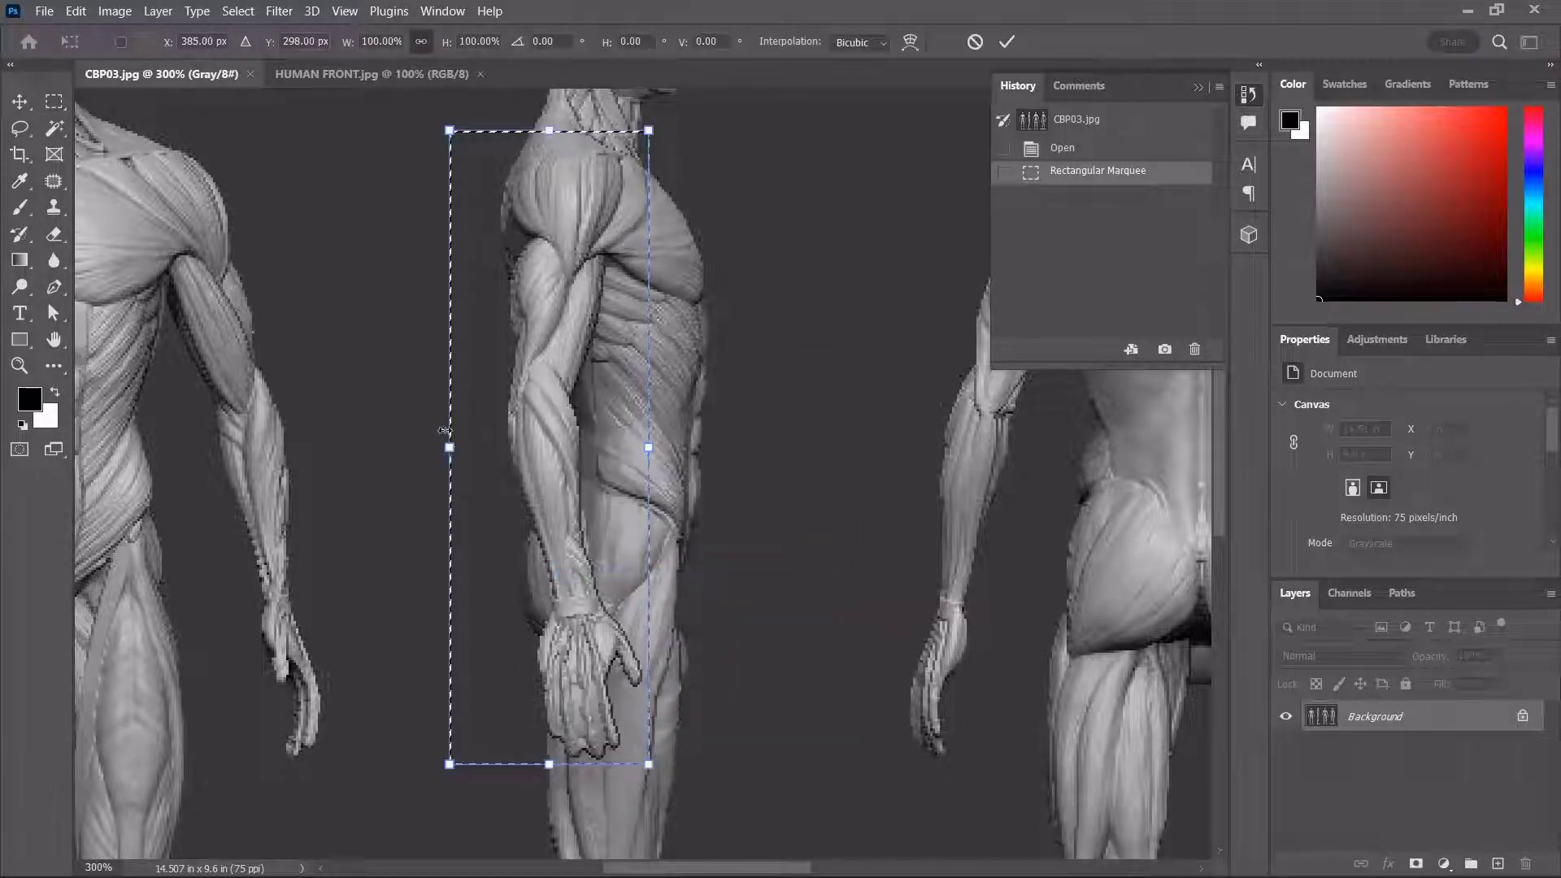
pyautogui.moveTo(449, 446); pyautogui.dragTo(490, 444)
pyautogui.press('Return')
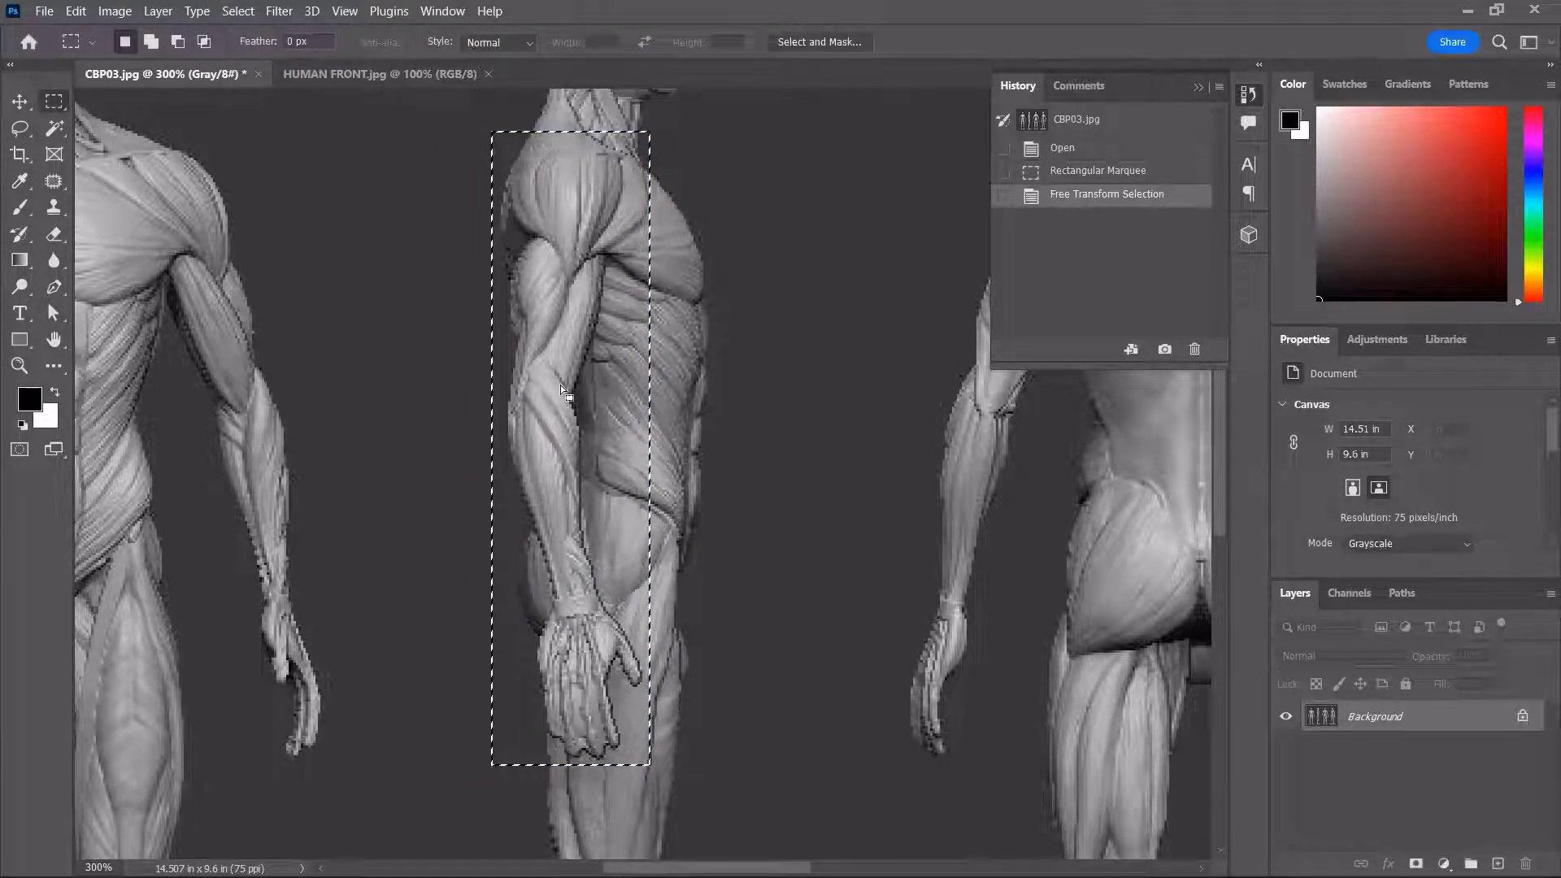
pyautogui.hotkey('ctrl', 'd')
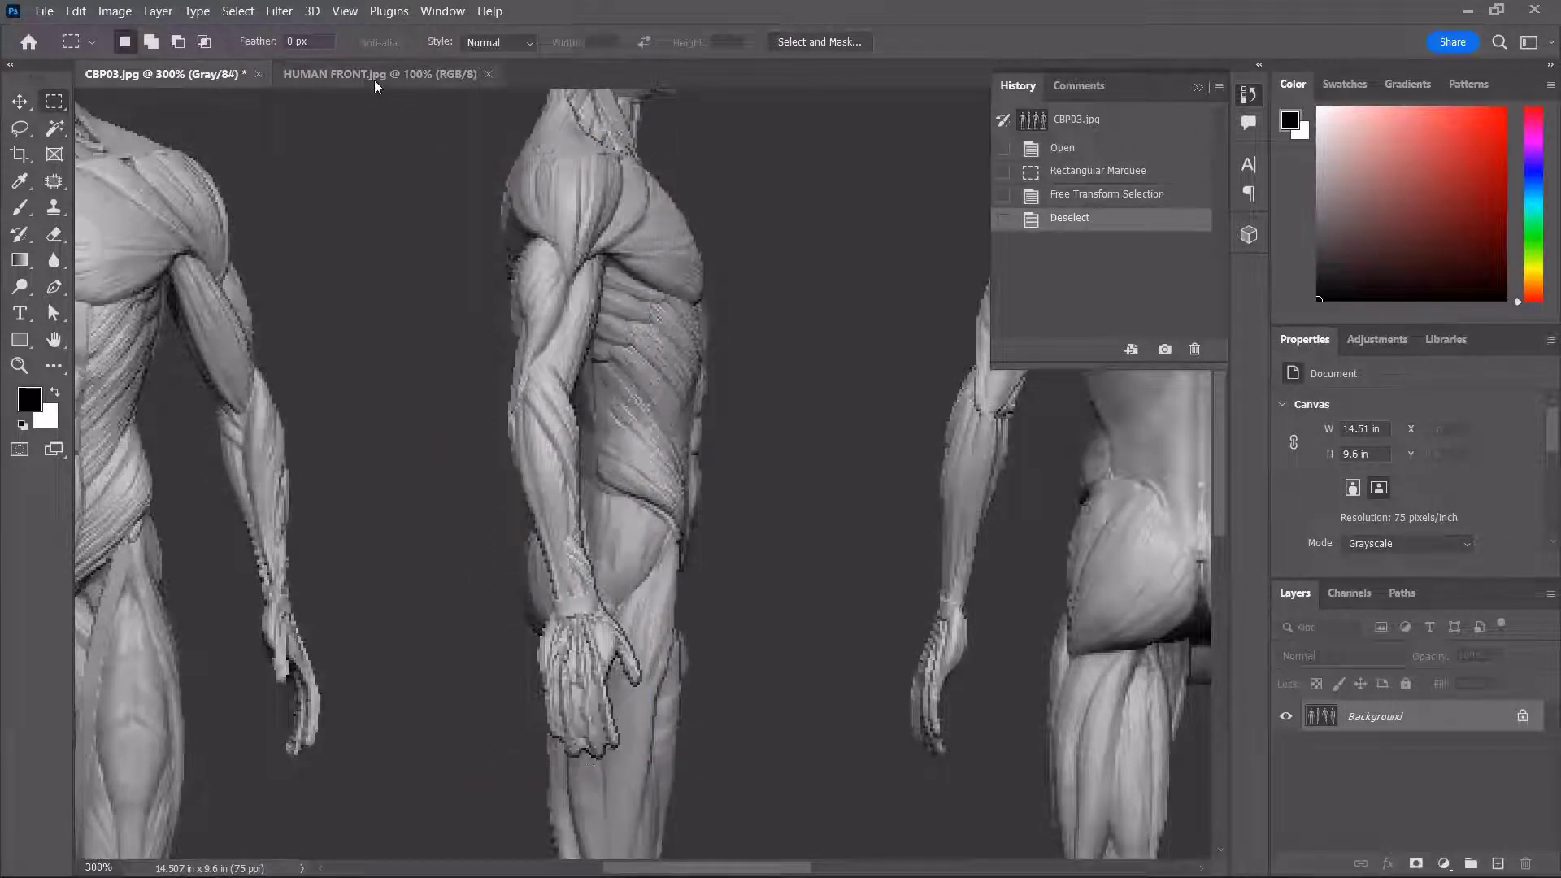
# Paste the copied arm into HUMAN FRONT and place it beside the torso at about X 4.29 in, Y 1.89 in
pyautogui.click(374, 73)
pyautogui.hotkey('ctrl', 'v')
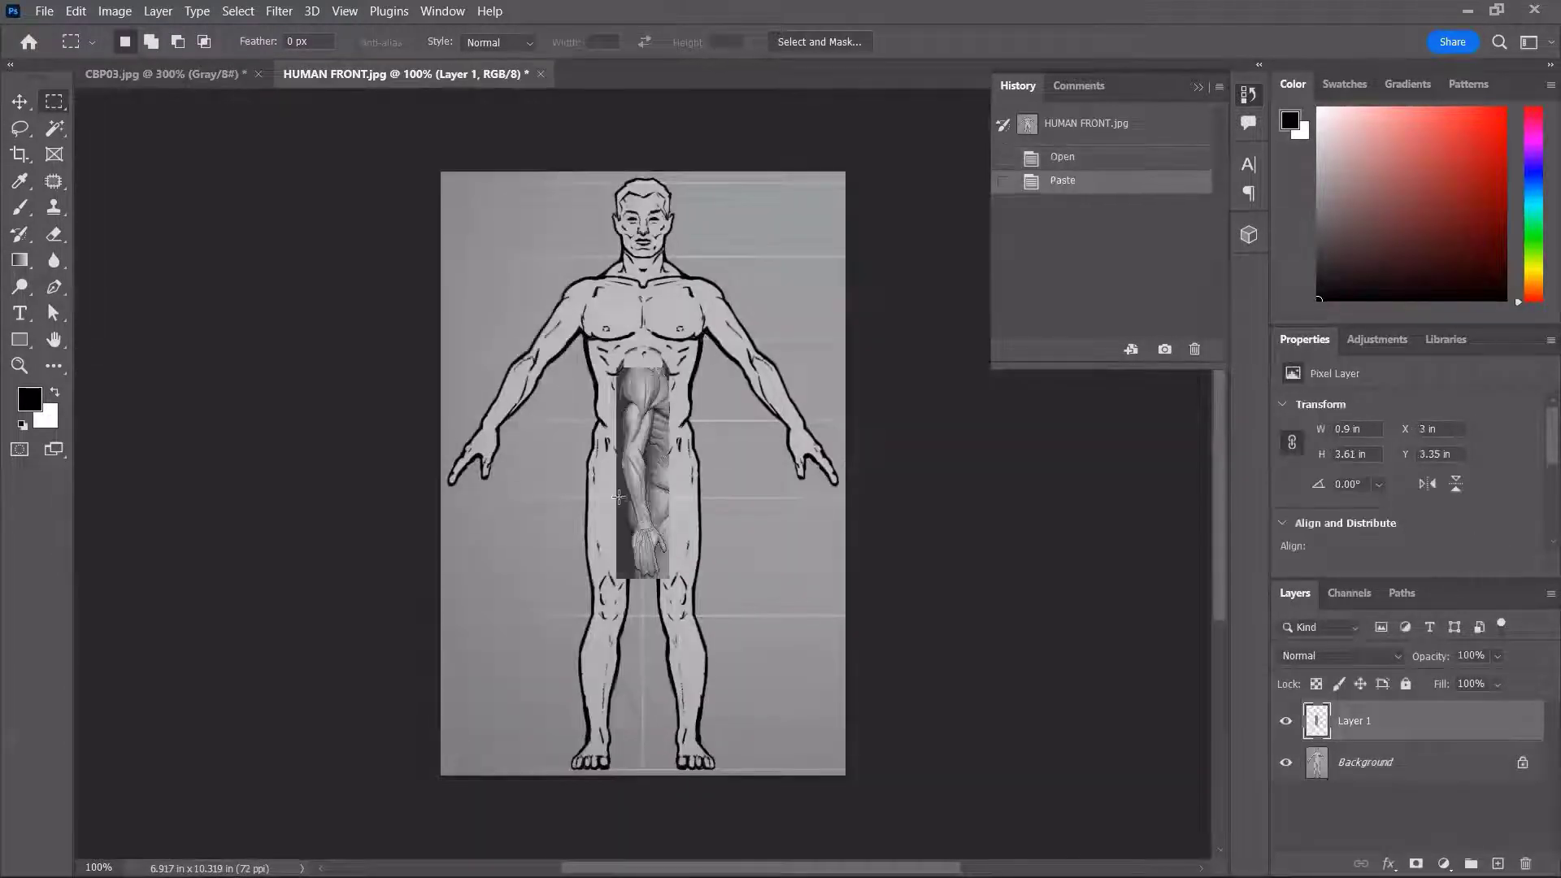
pyautogui.press('v')
pyautogui.moveTo(635, 531); pyautogui.dragTo(713, 440)
pyautogui.moveTo(712, 445); pyautogui.dragTo(712, 447)
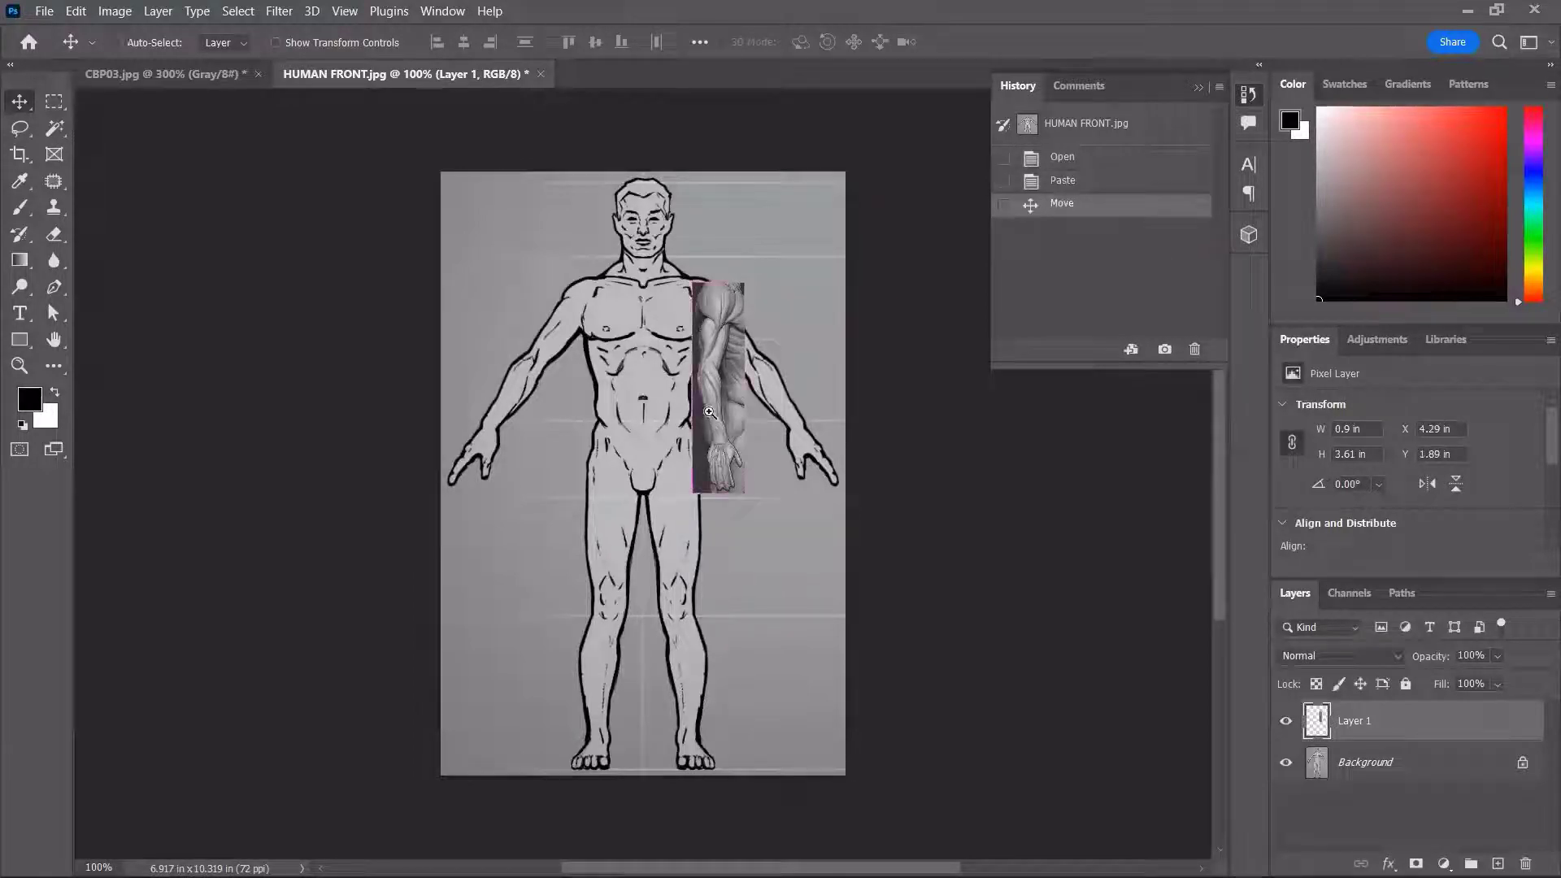
pyautogui.keyDown('ctrl'); pyautogui.click(709, 413); pyautogui.keyUp('ctrl')
pyautogui.keyDown('ctrl'); pyautogui.click(709, 413); pyautogui.keyUp('ctrl')
pyautogui.moveTo(714, 411); pyautogui.dragTo(704, 439)
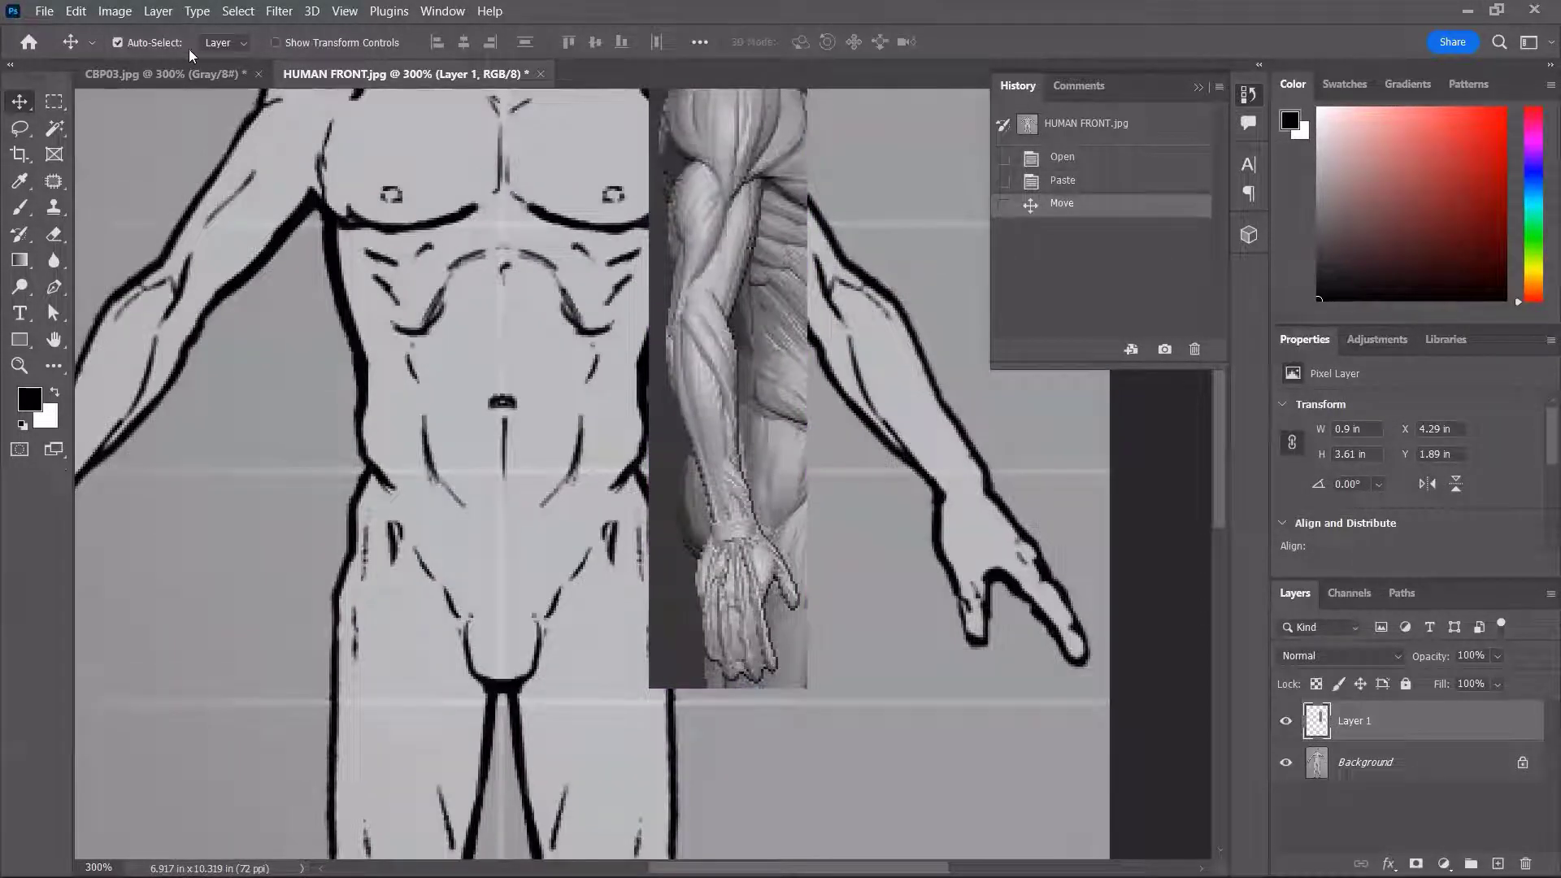
pyautogui.click(44, 11)
pyautogui.press('Escape')
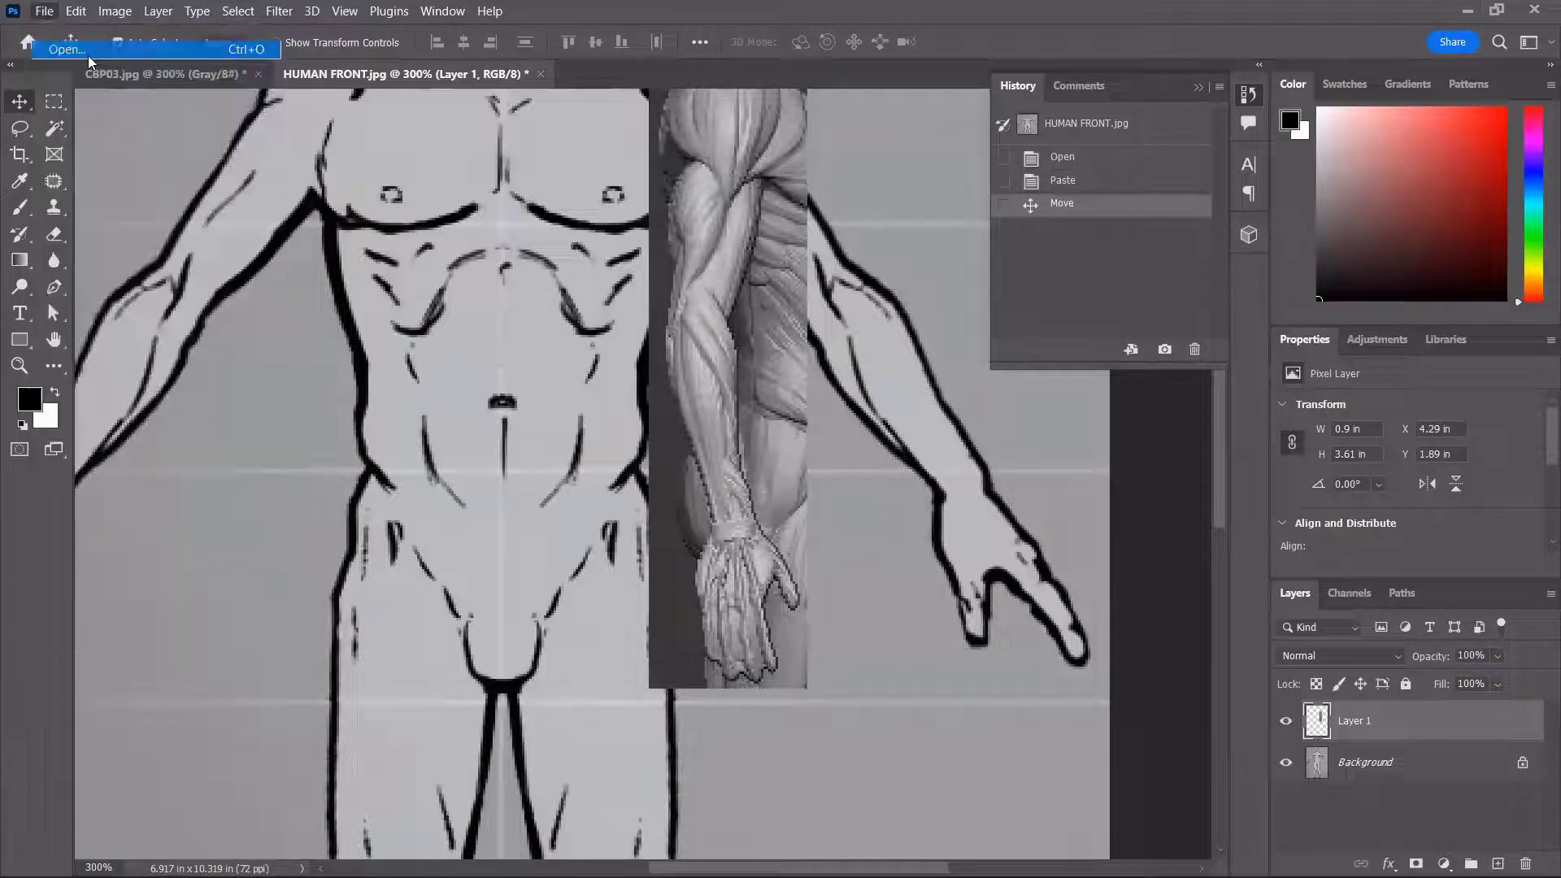
pyautogui.hotkey('ctrl', 'o')
pyautogui.scroll(-3, 404, 264)
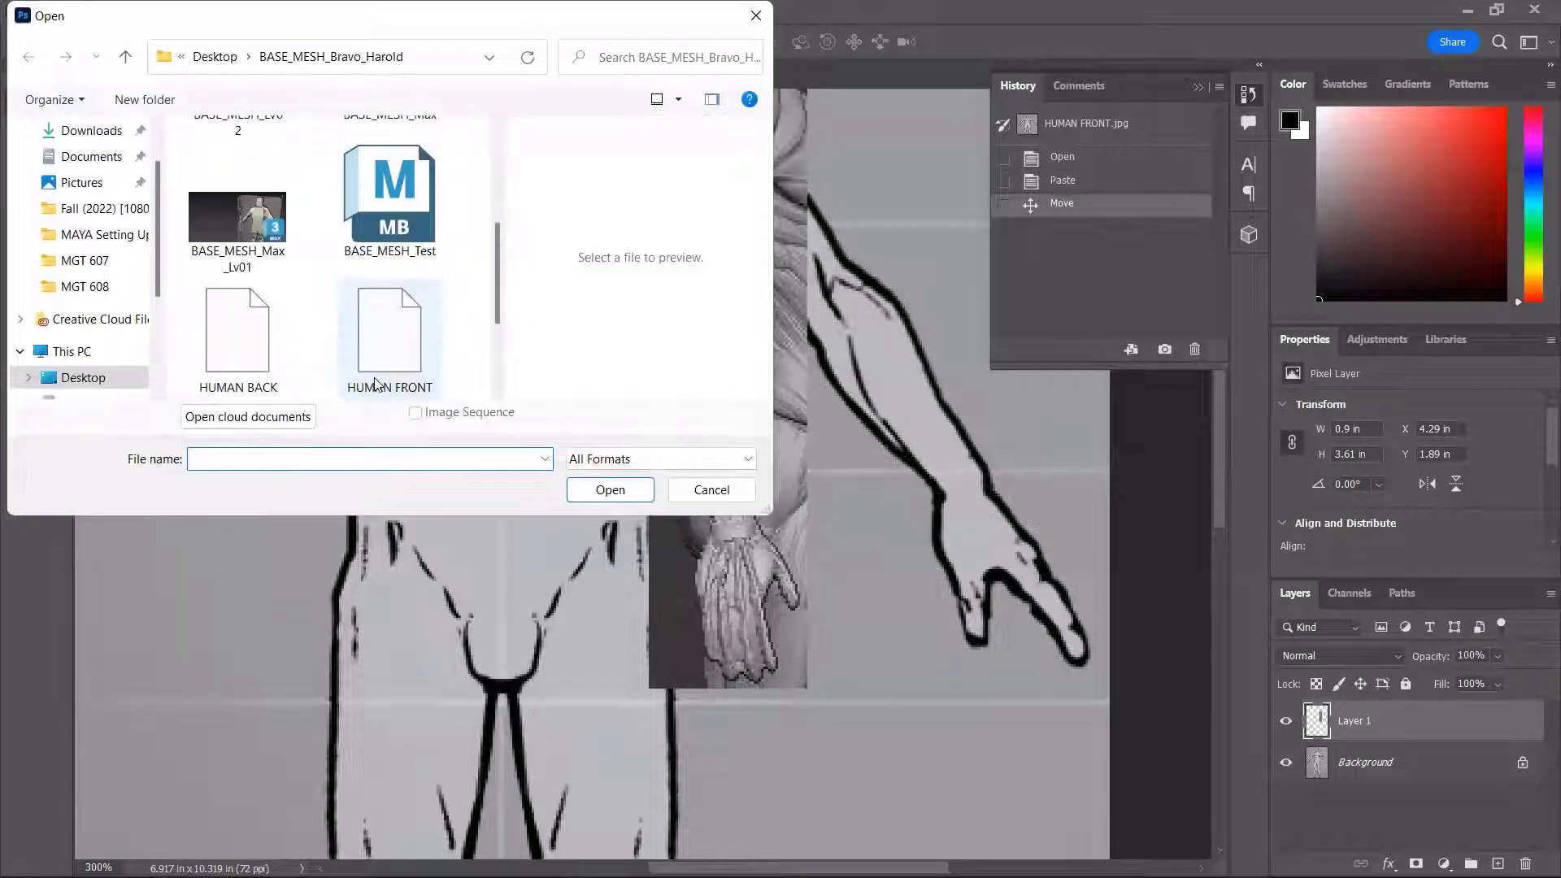
pyautogui.doubleClick(393, 327)
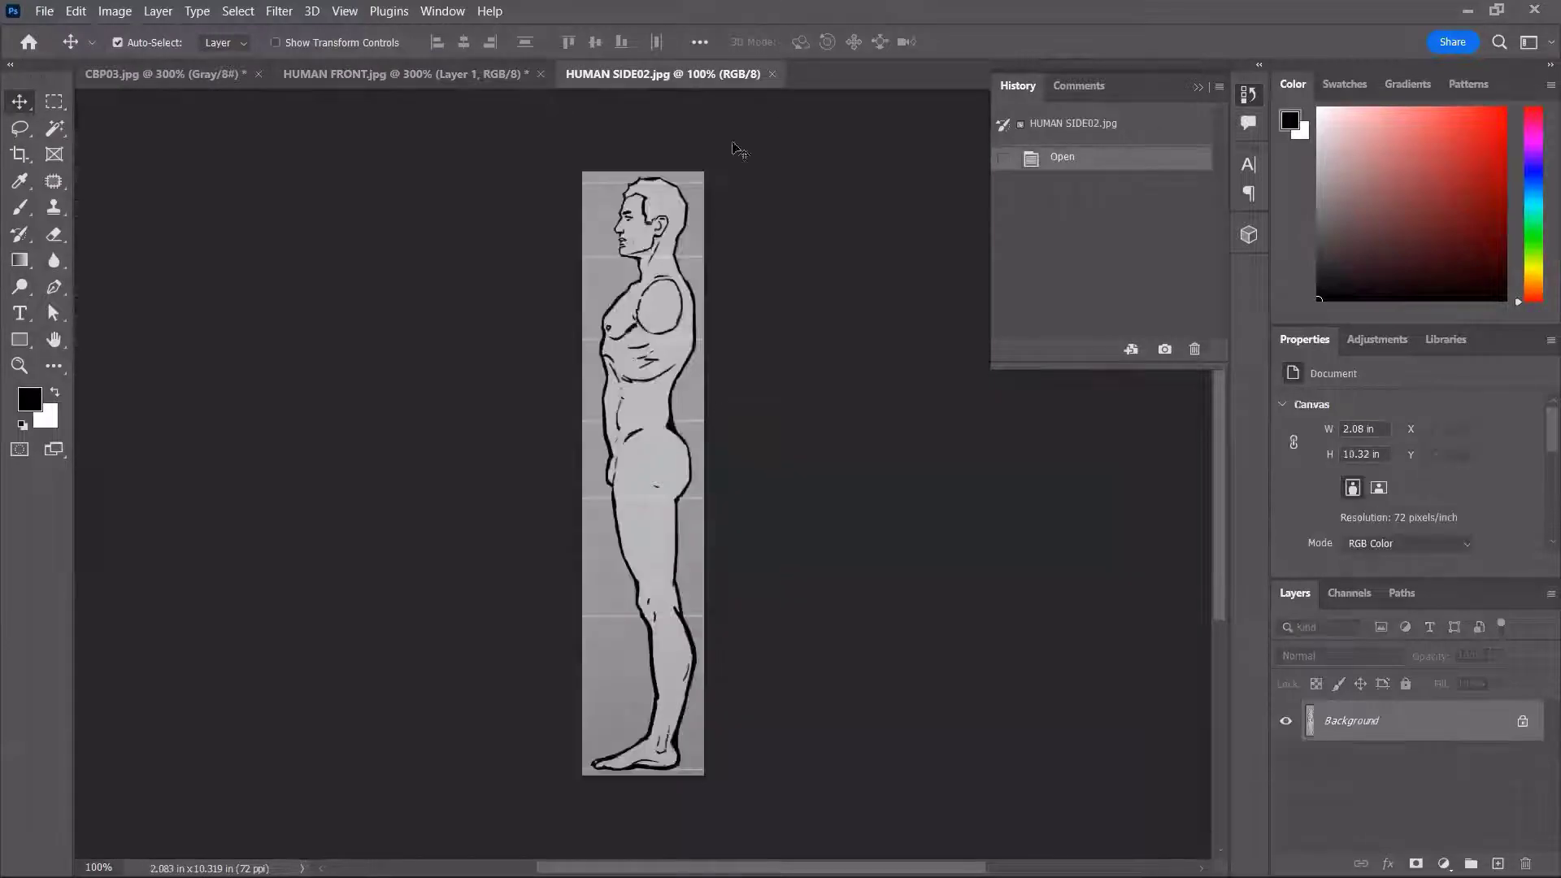
pyautogui.click(772, 74)
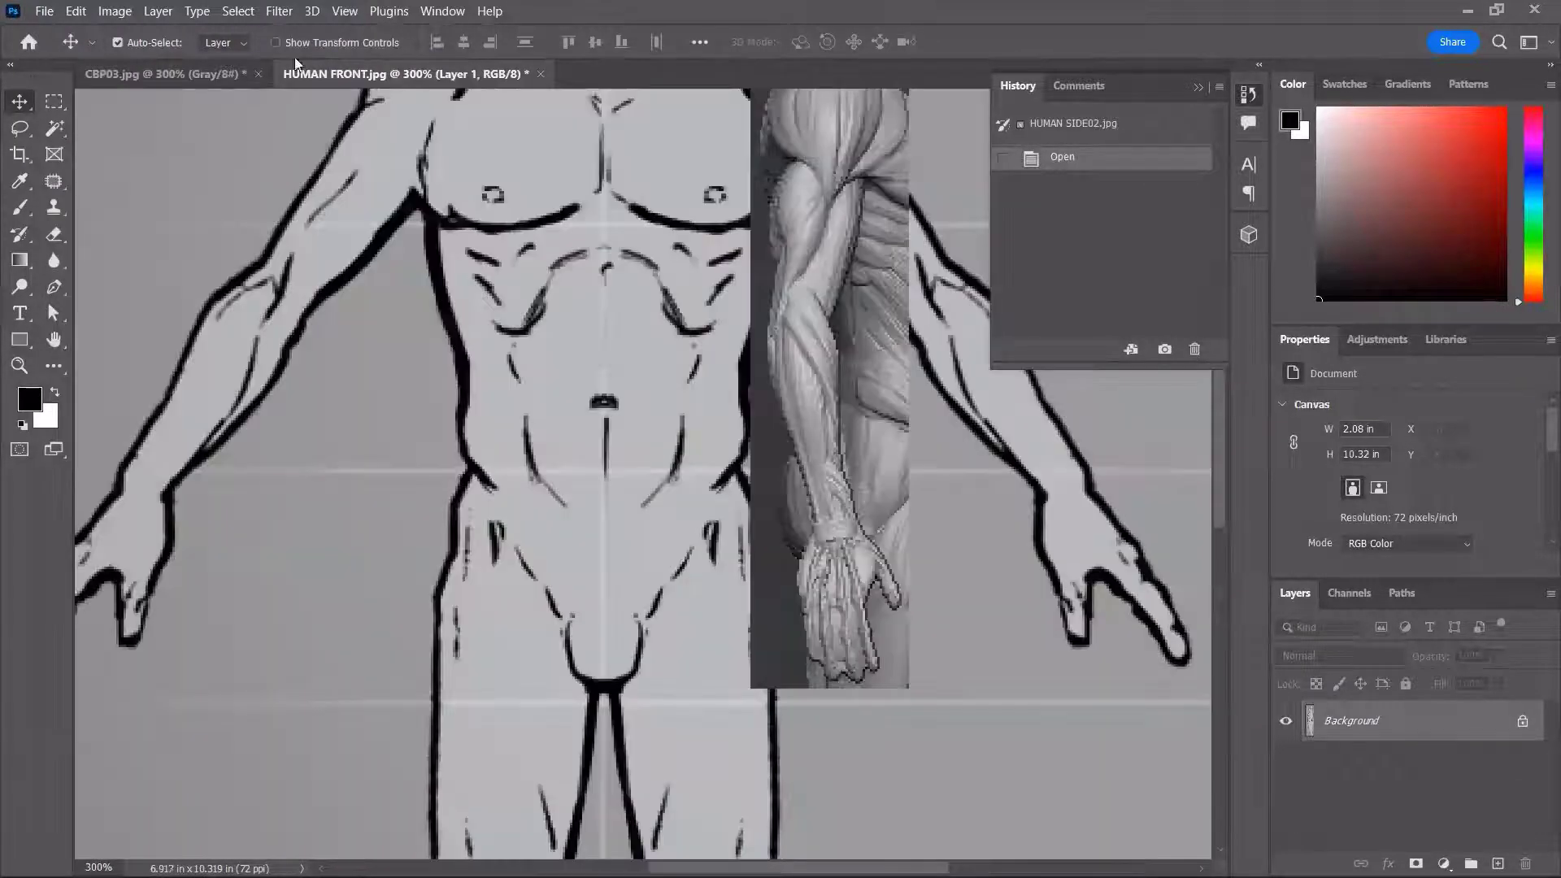
pyautogui.click(53, 12)
pyautogui.click(506, 205)
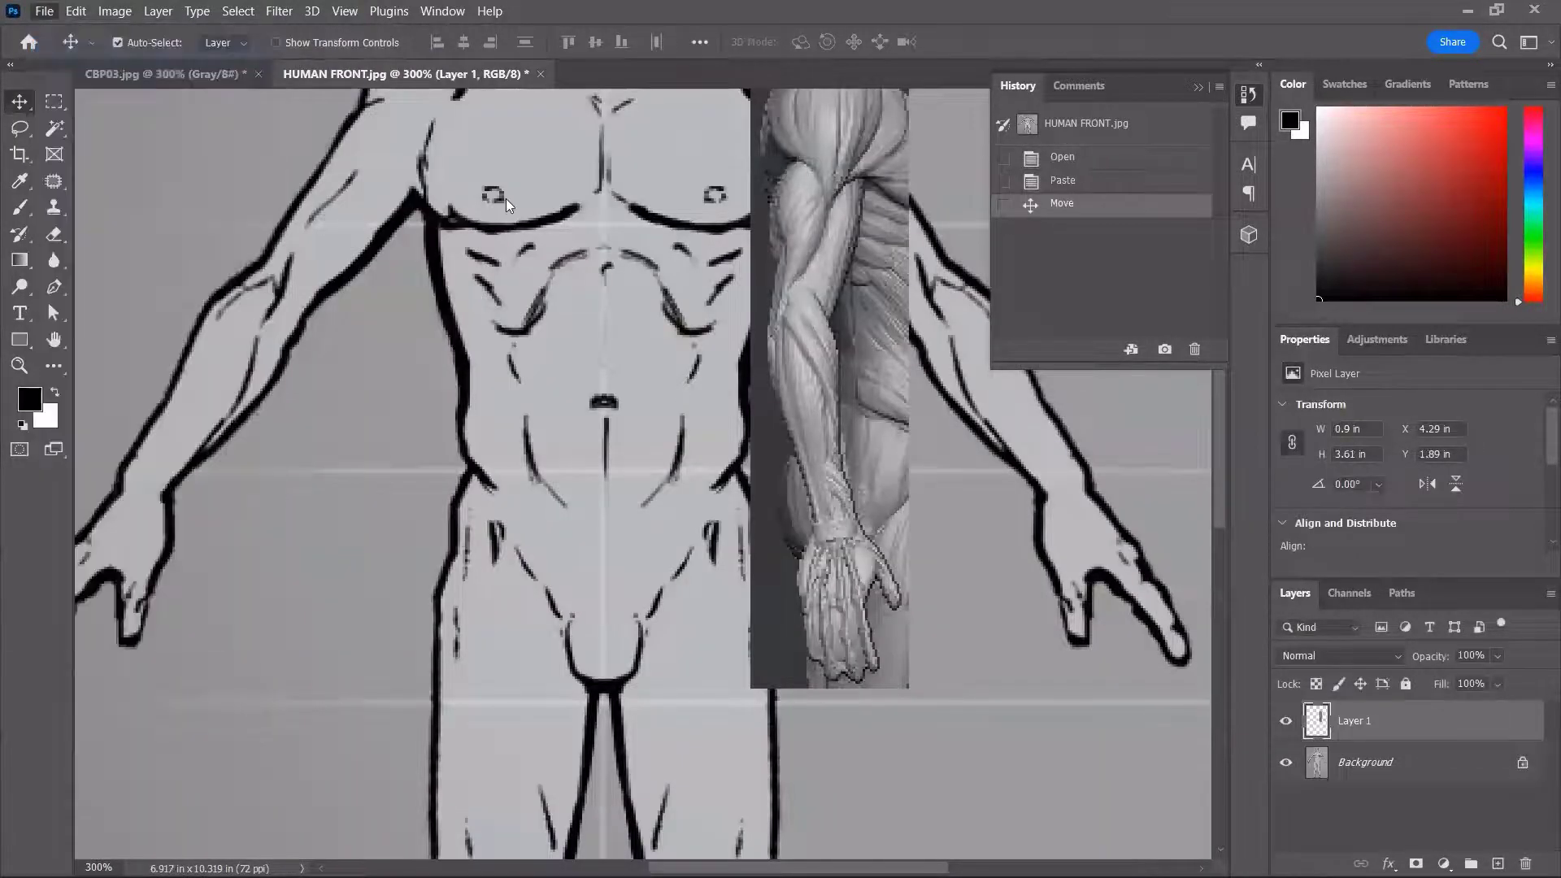
pyautogui.scroll(-3, 360, 357)
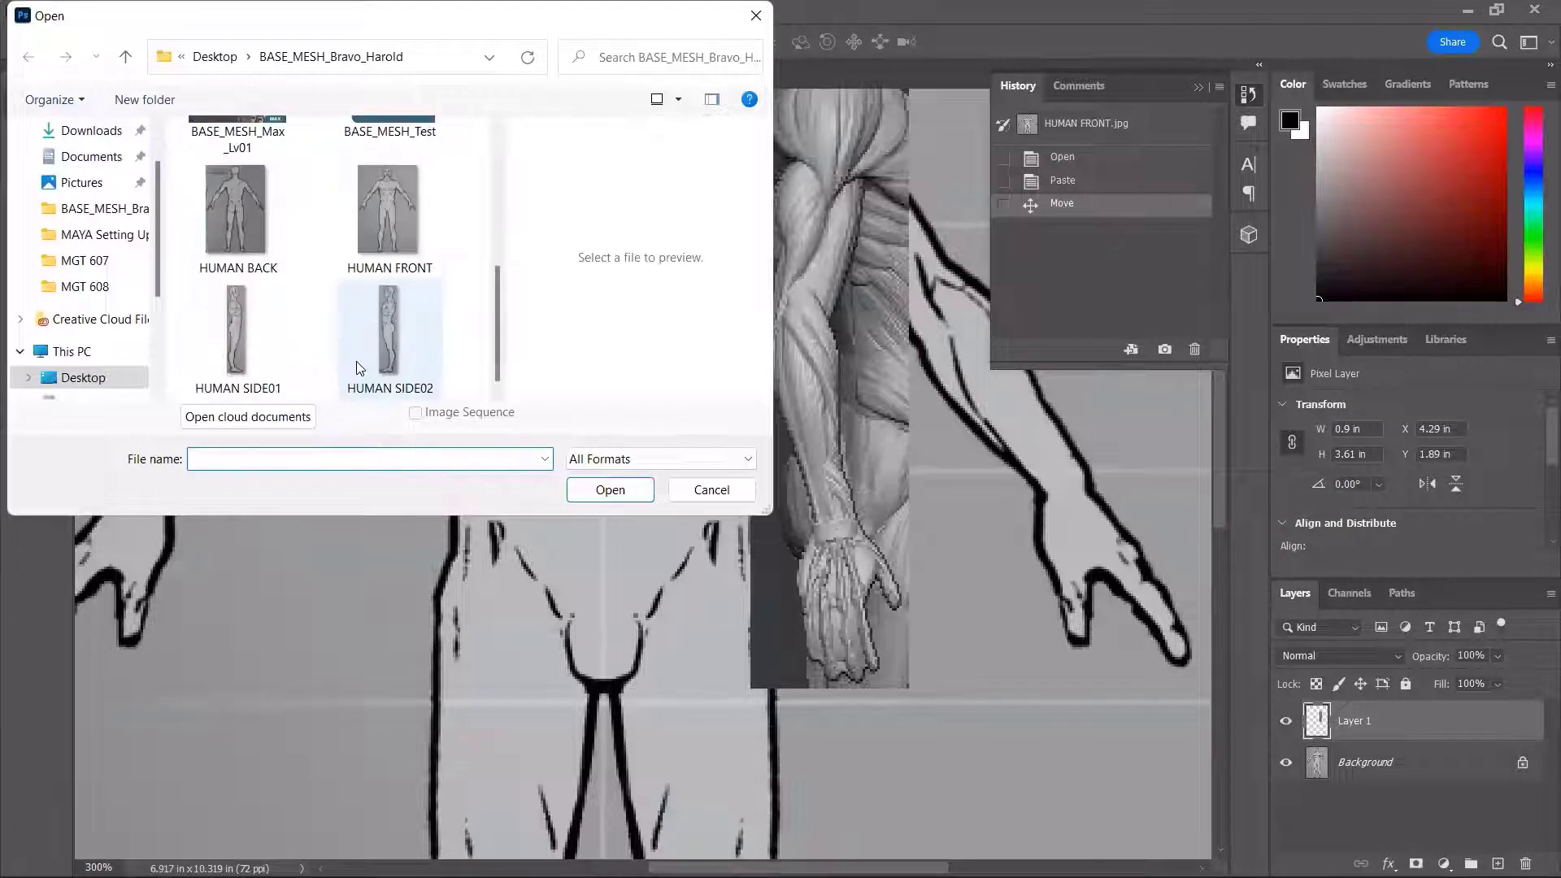
pyautogui.doubleClick(400, 329)
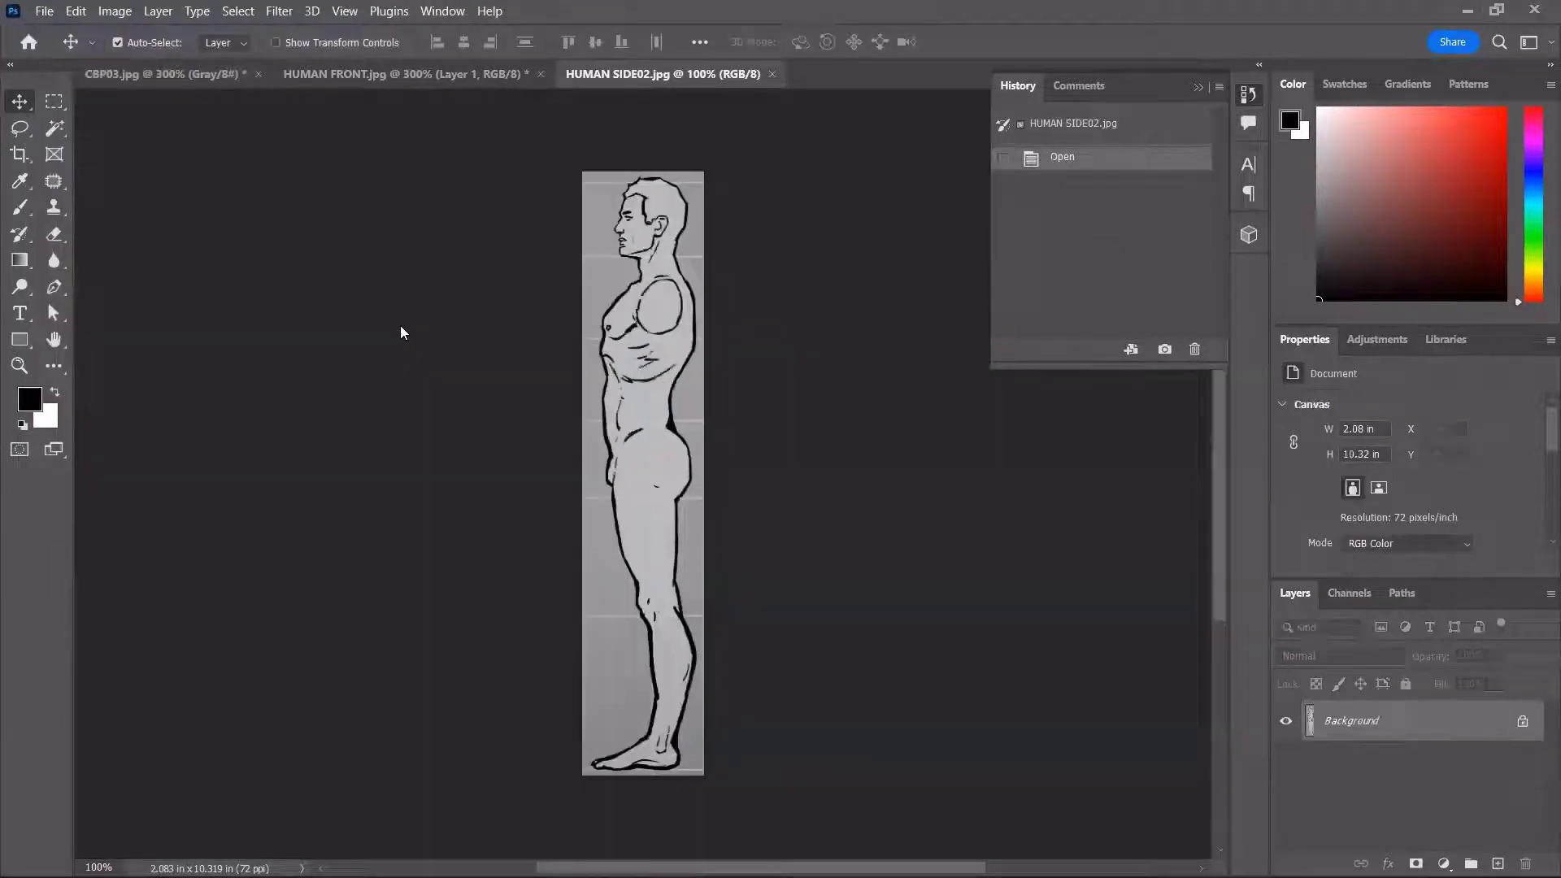
pyautogui.hotkey('ctrl', 'w')
# Open the HUMAN SIDE01 image from the BASE_MESH project folder and paste the copied arm into it
pyautogui.click(44, 11)
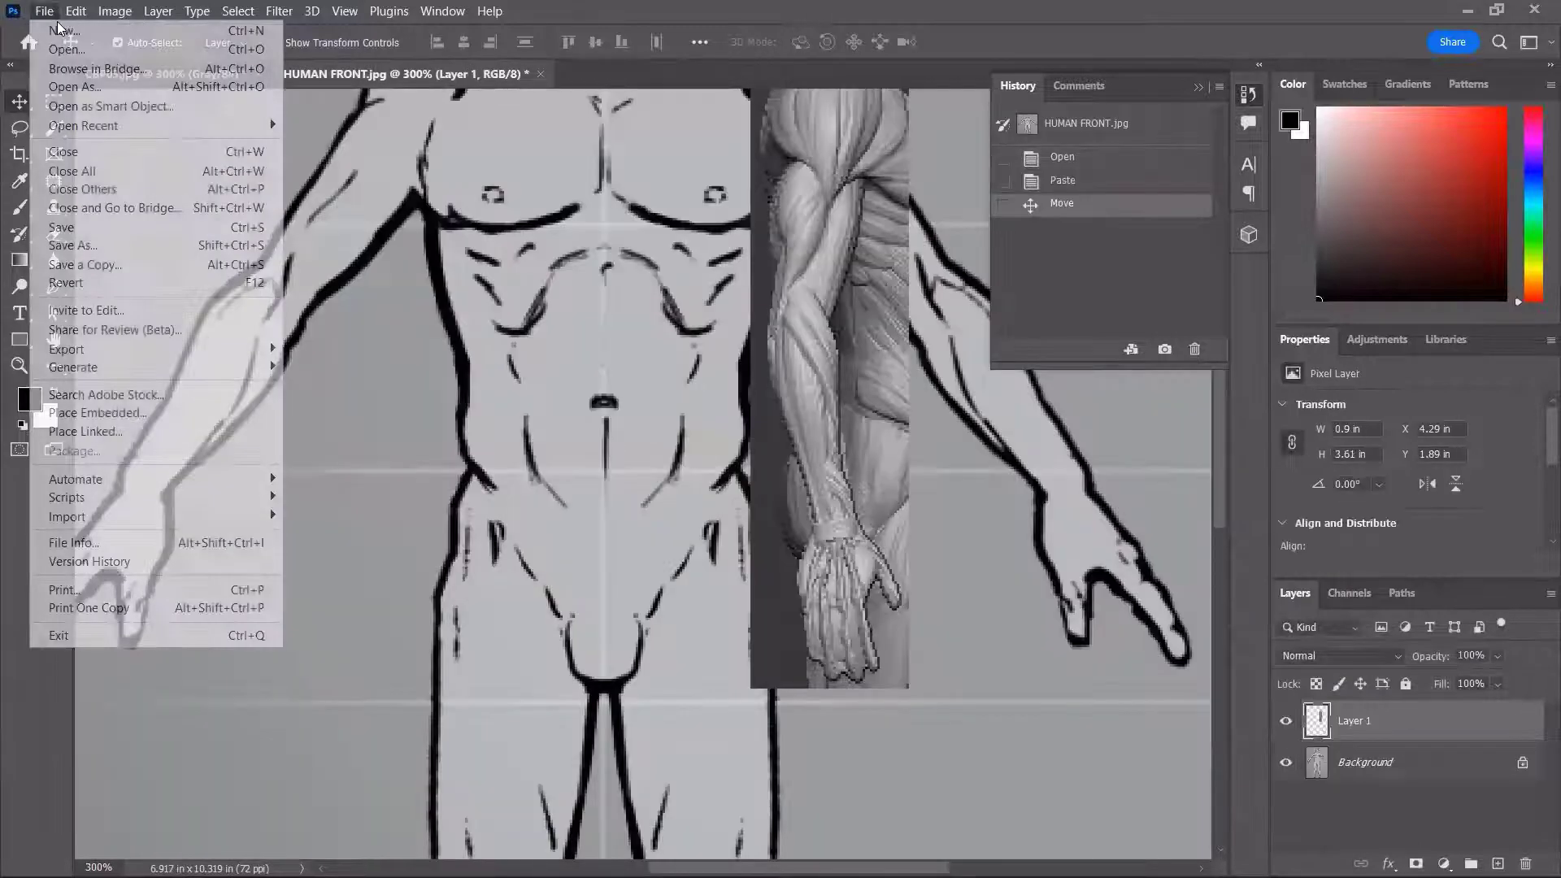
pyautogui.press('Escape')
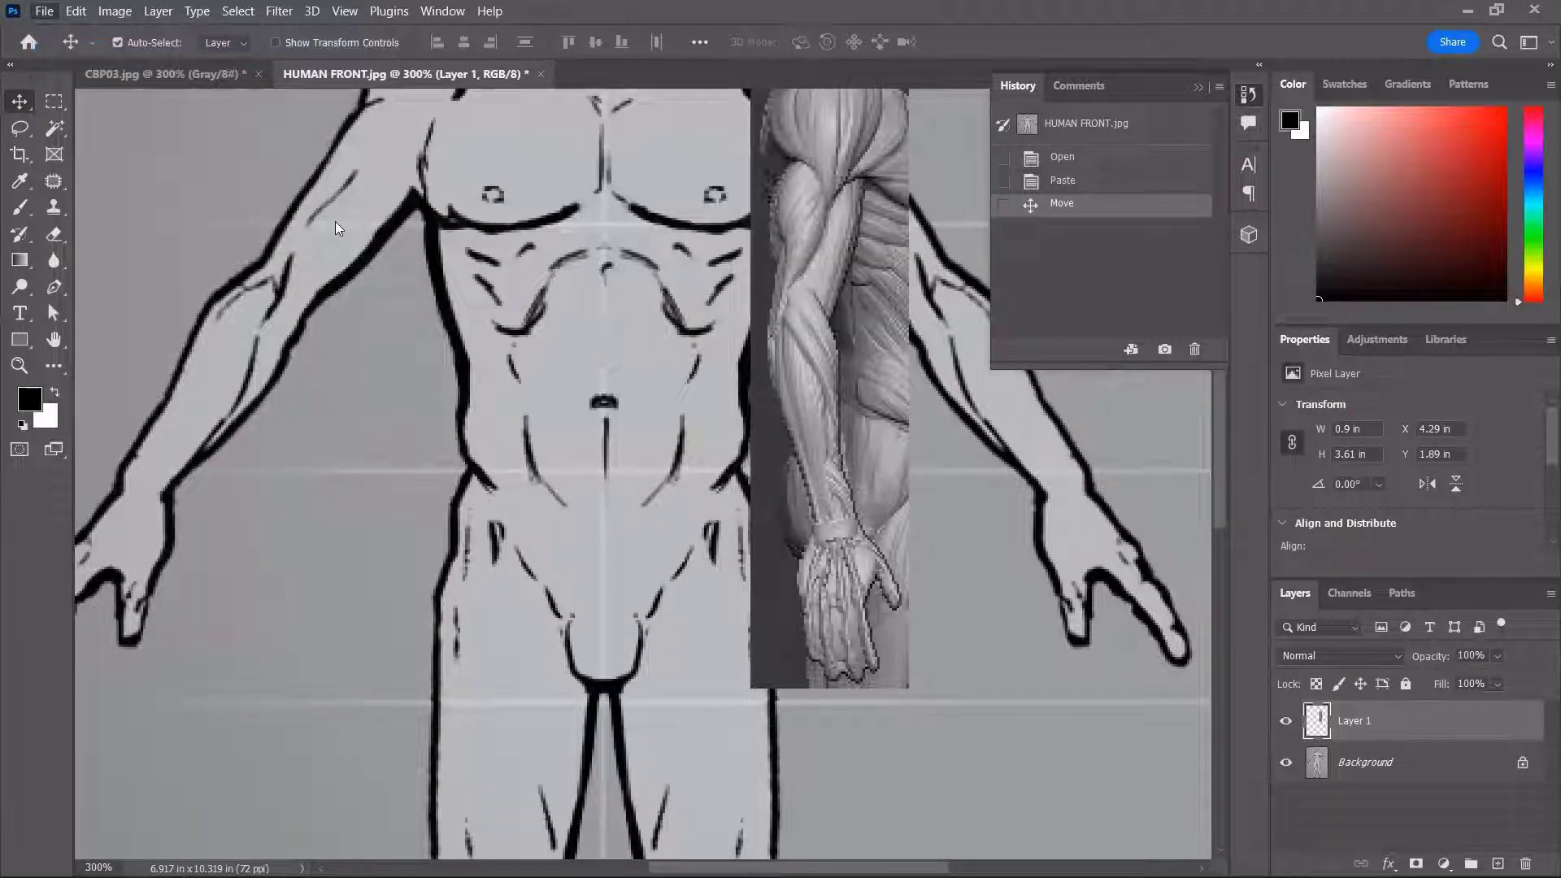
pyautogui.hotkey('ctrl', 'o')
pyautogui.scroll(-3, 280, 268)
pyautogui.click(236, 327)
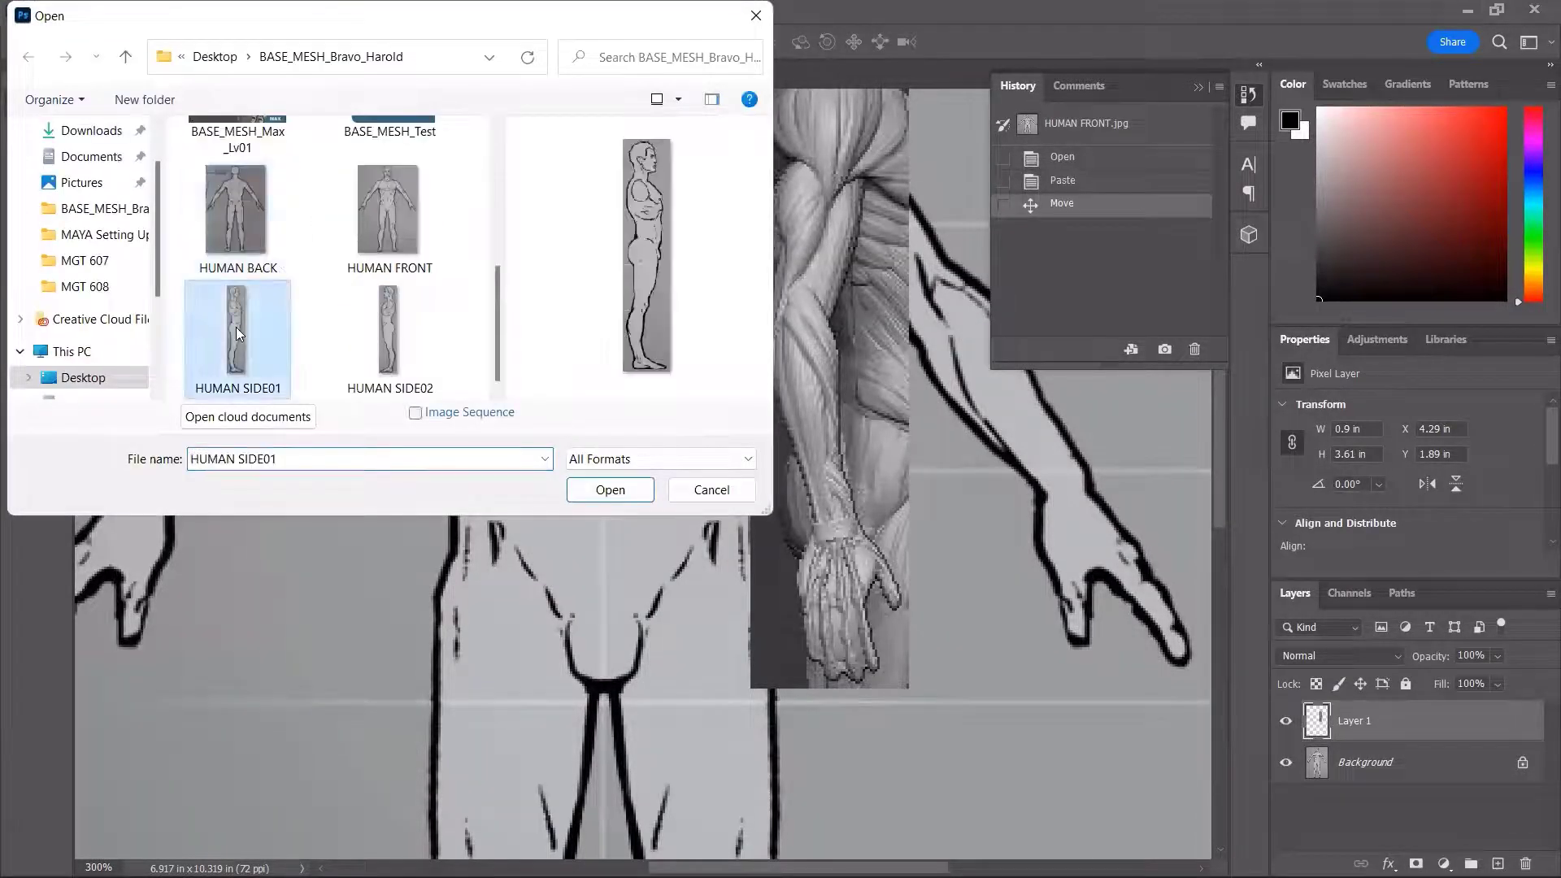
pyautogui.doubleClick(236, 327)
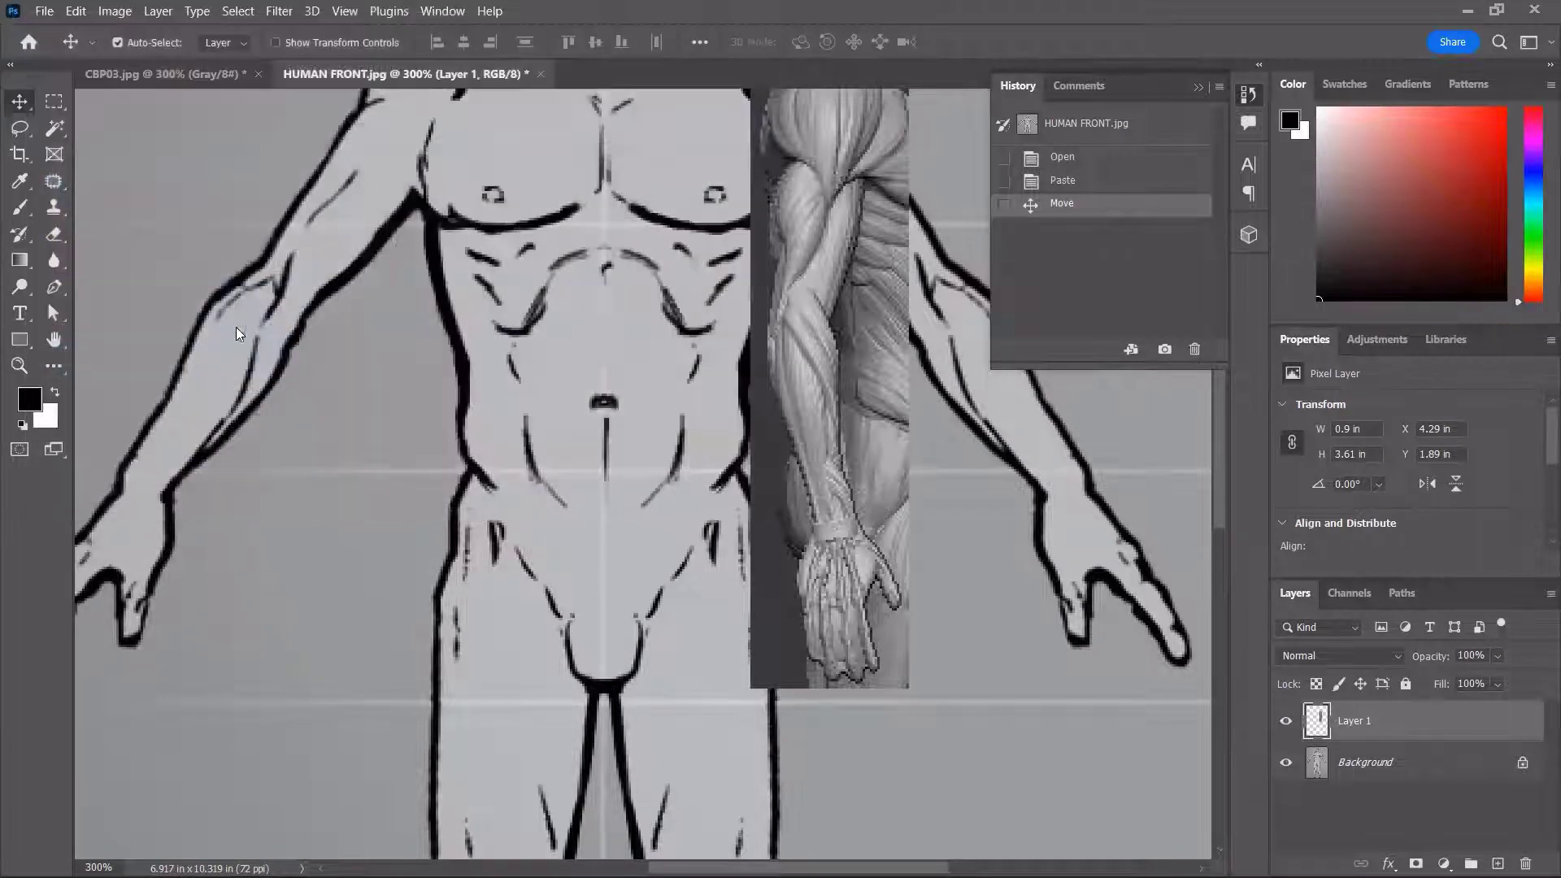
pyautogui.hotkey('ctrl', 'v')
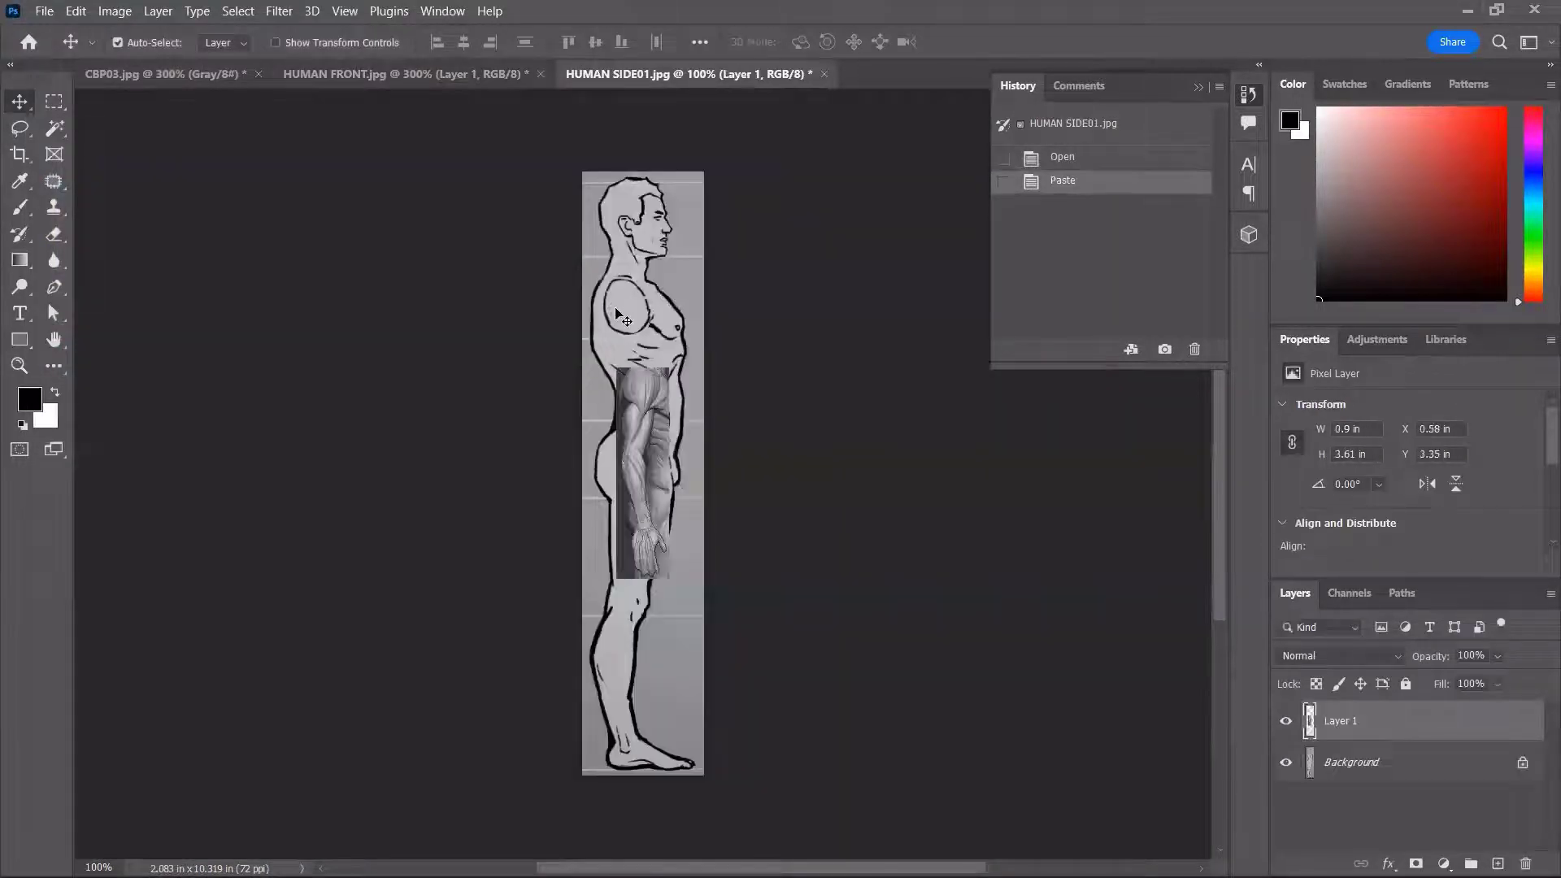
# Set the blending mode of the pasted arm layer in HUMAN SIDE01 to Multiply
pyautogui.keyDown('ctrl'); pyautogui.click(619, 416); pyautogui.keyUp('ctrl')
pyautogui.keyDown('ctrl'); pyautogui.click(618, 416); pyautogui.keyUp('ctrl')
pyautogui.keyDown('alt'); pyautogui.click(662, 379); pyautogui.keyUp('alt')
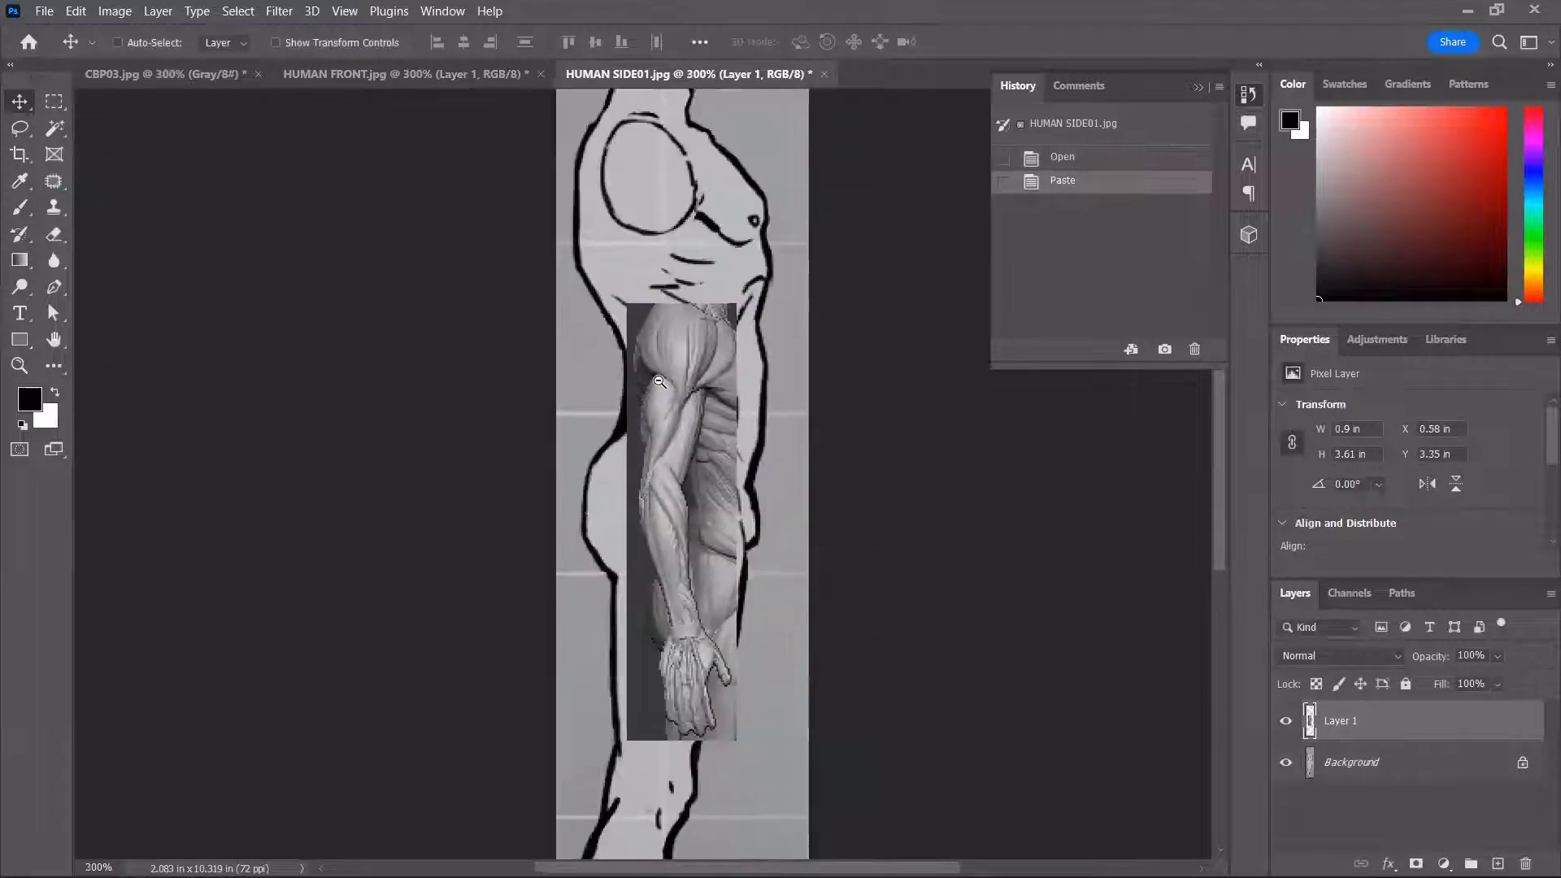
pyautogui.moveTo(683, 378); pyautogui.dragTo(569, 361)
pyautogui.click(1346, 659)
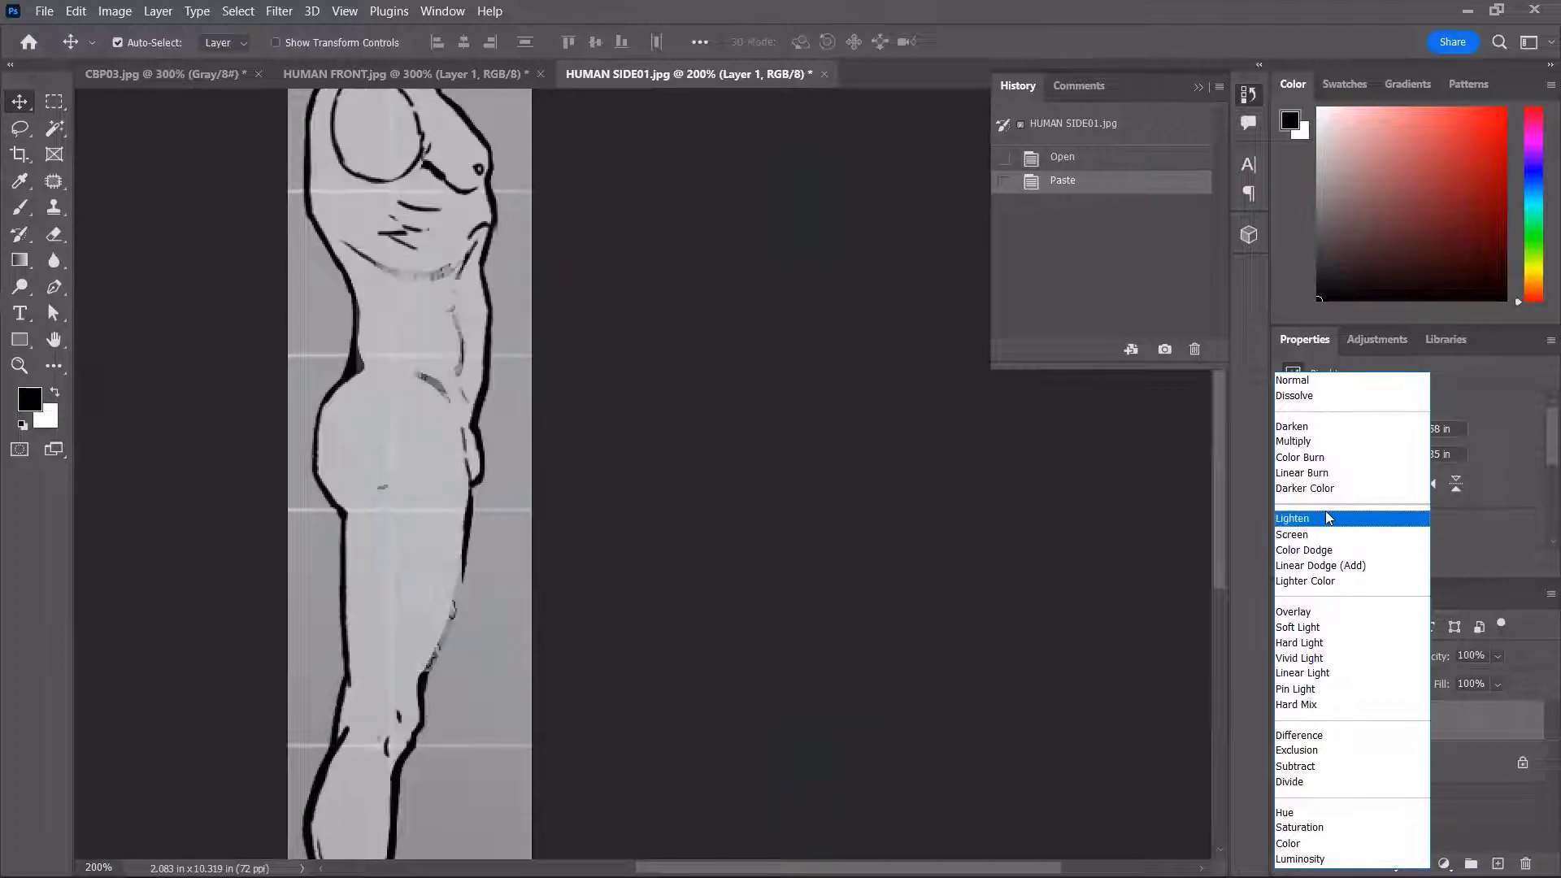
pyautogui.click(1330, 441)
# Align the arm layer with the side figure's shoulder at about X 0.31 in, Y 1.92 in, trying a slight proportional scale-down
pyautogui.moveTo(386, 291); pyautogui.dragTo(533, 364)
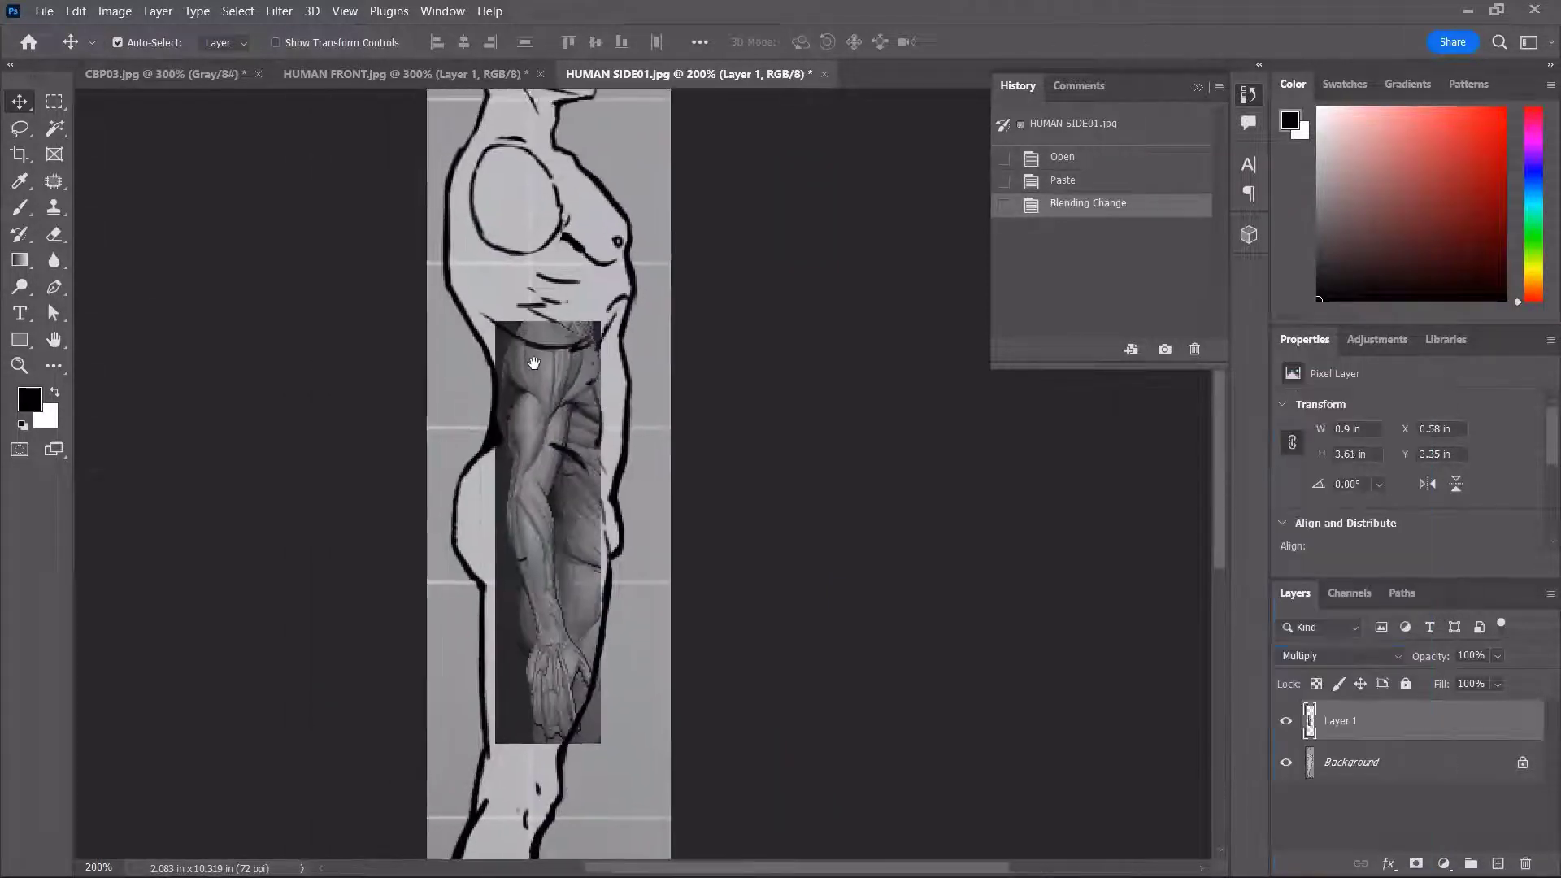
pyautogui.moveTo(588, 504); pyautogui.dragTo(544, 328)
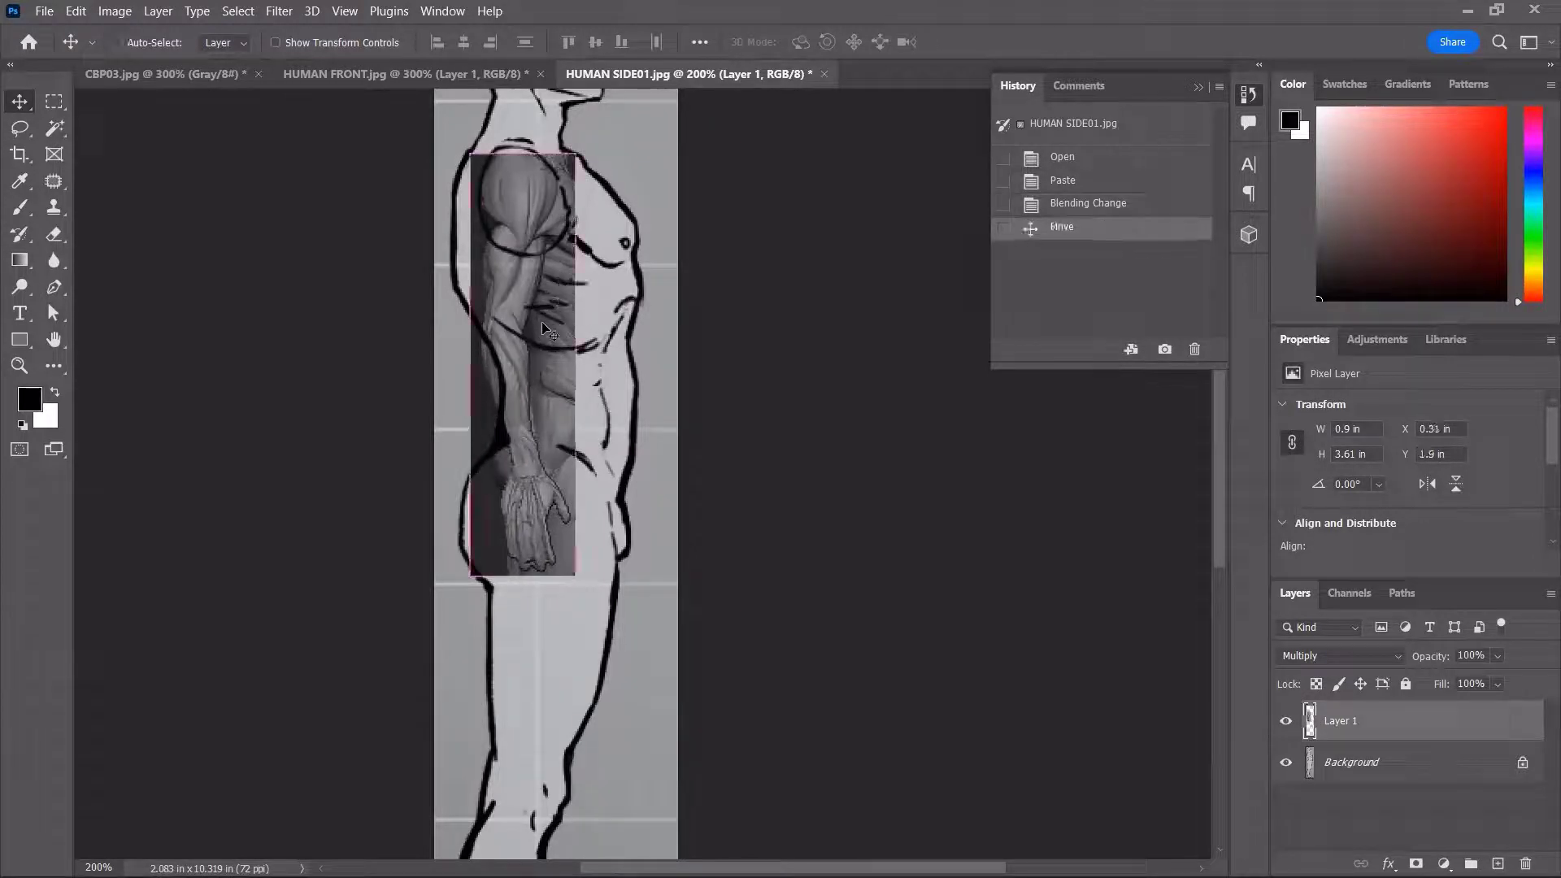
pyautogui.hotkey('ctrl', 't')
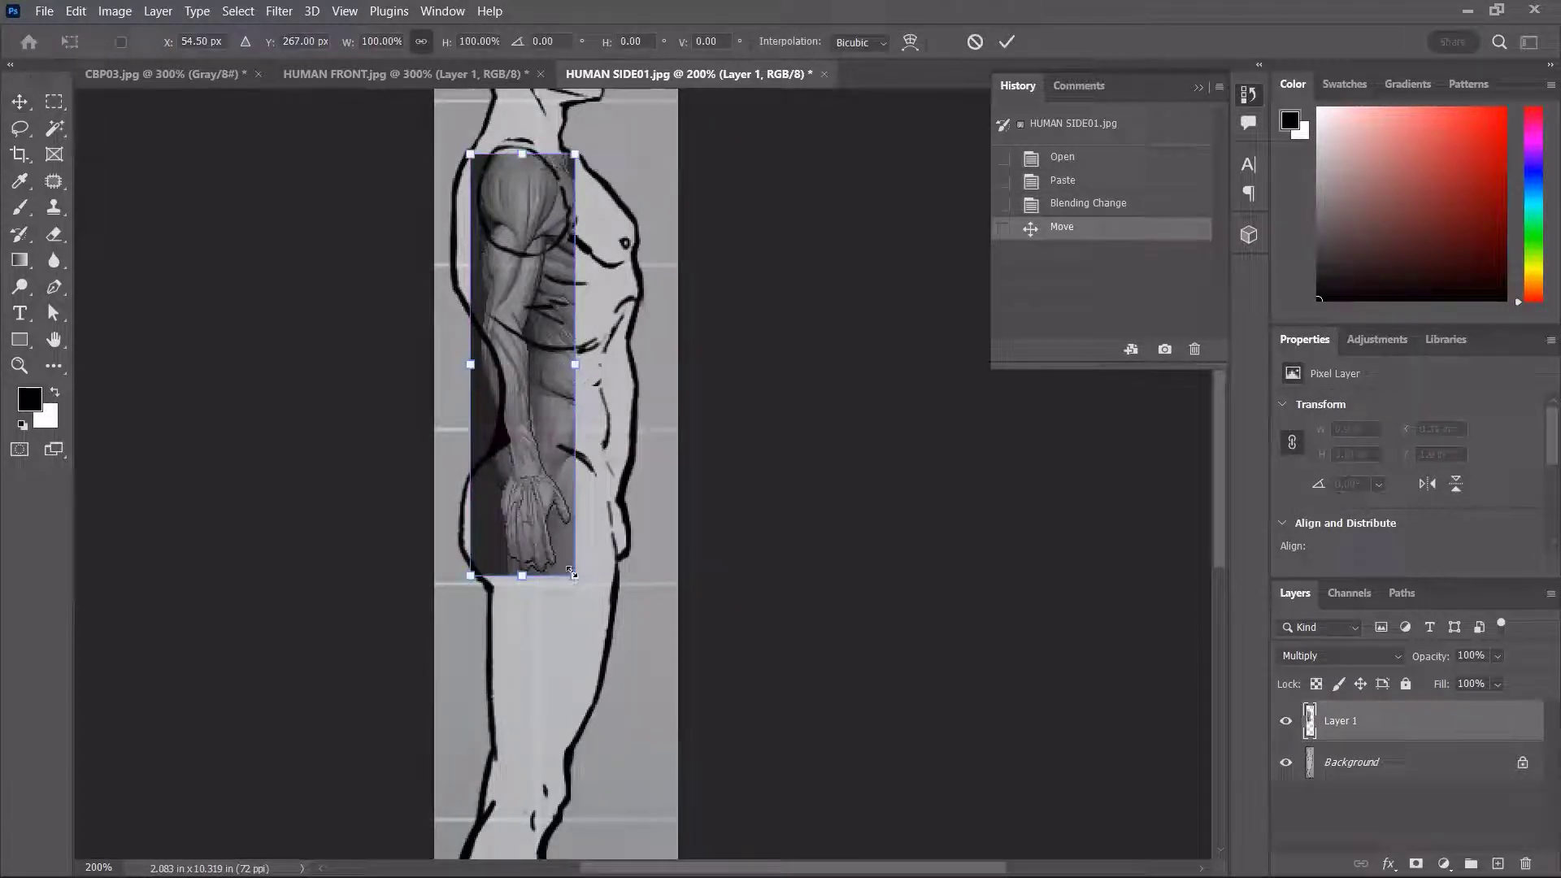
pyautogui.moveTo(575, 576)
pyautogui.mouseDown()
pyautogui.moveTo(576, 537)
pyautogui.moveTo(575, 569)
pyautogui.mouseUp()
pyautogui.press('Escape')
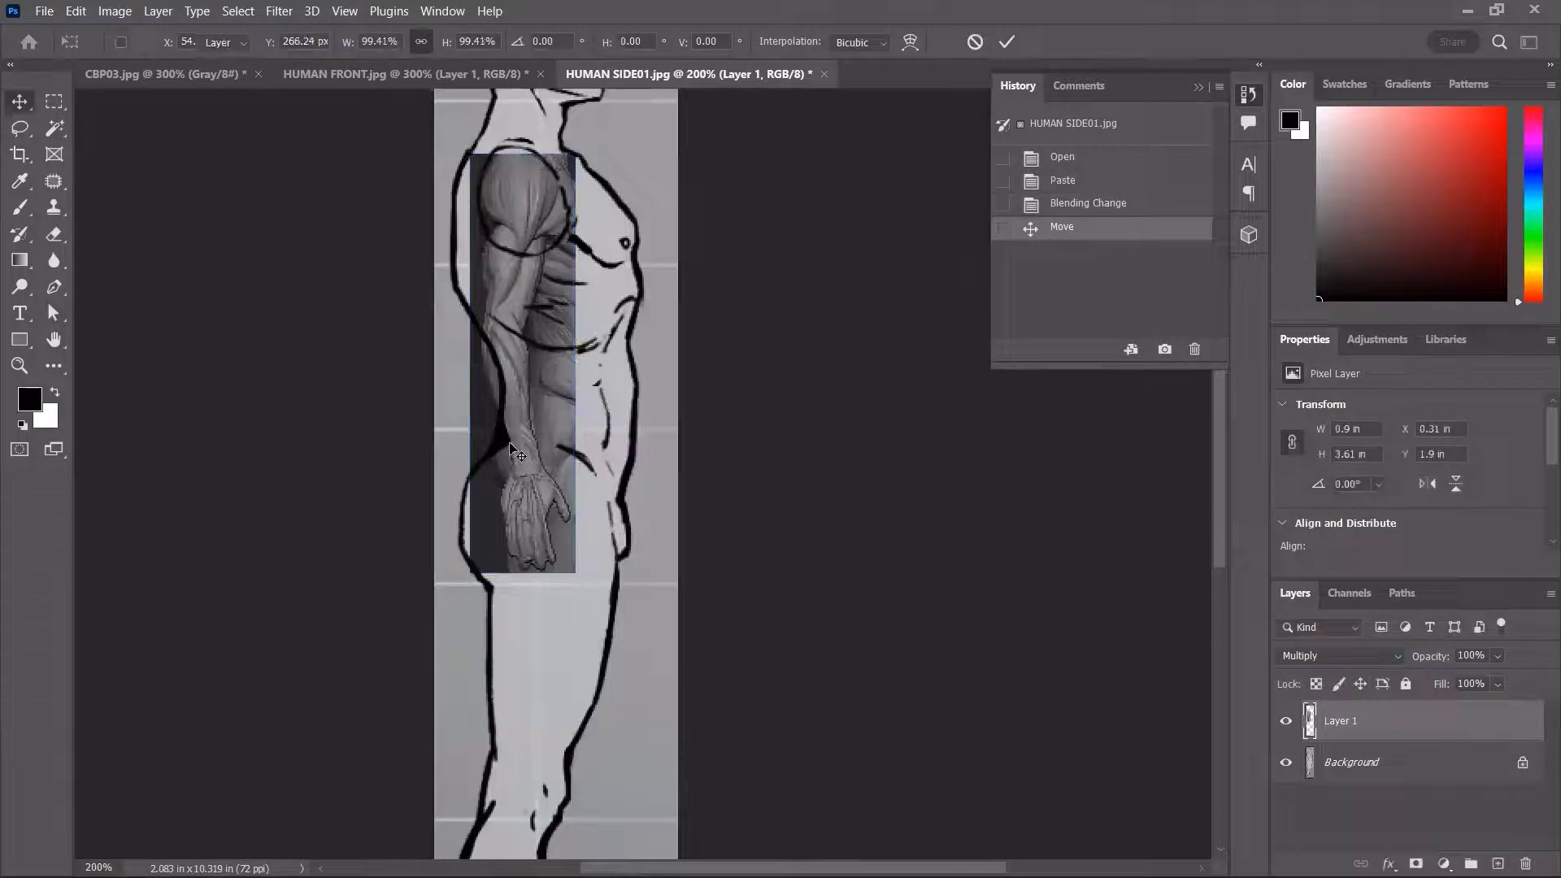
pyautogui.moveTo(524, 418); pyautogui.dragTo(524, 420)
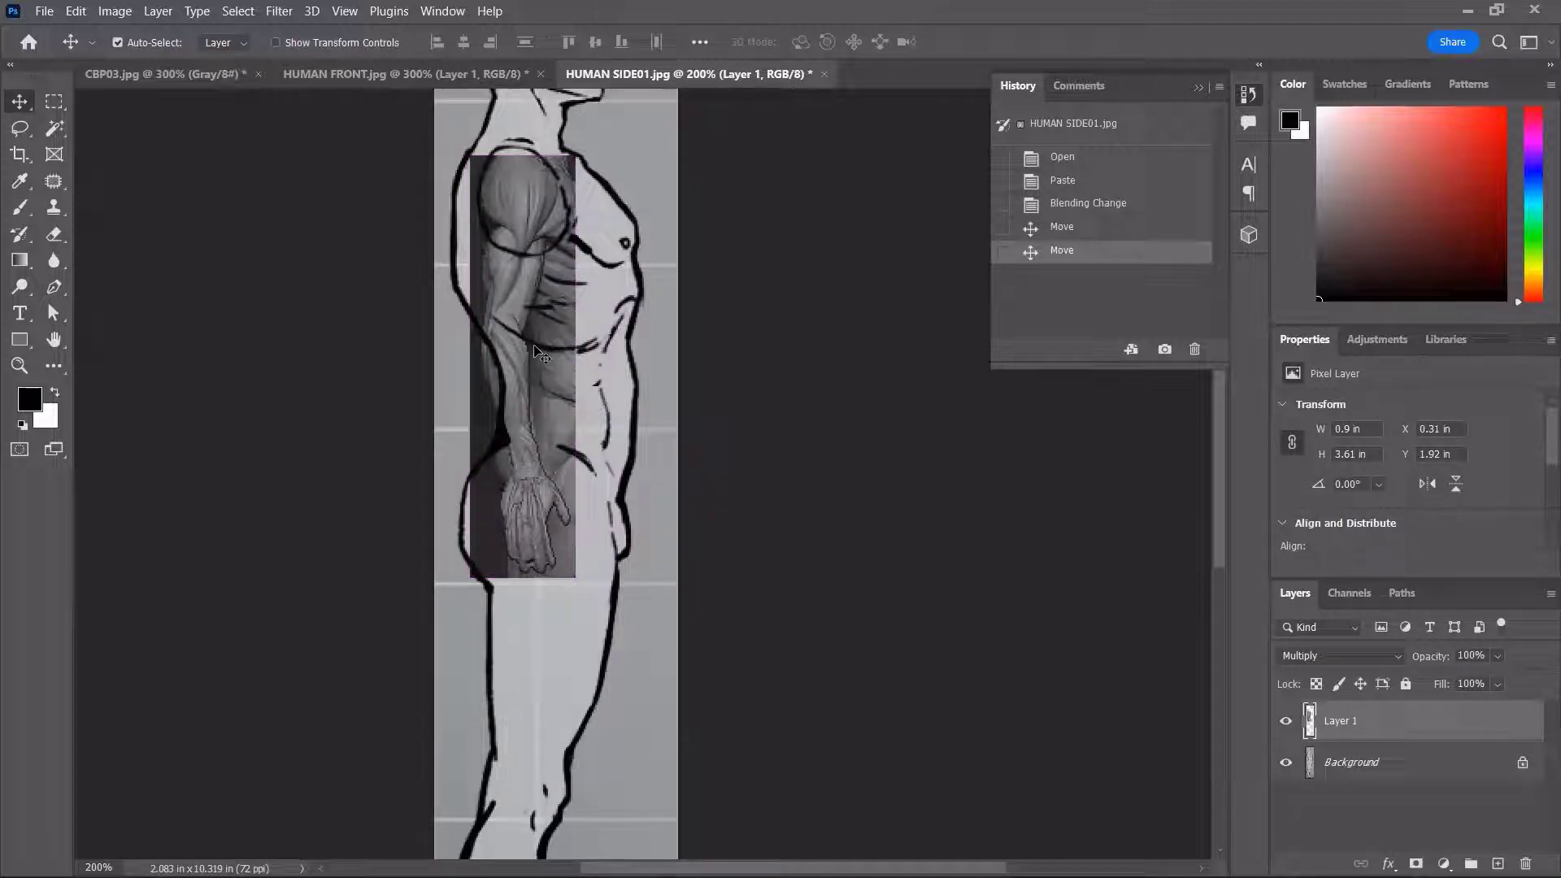
# Create a new document from the 65 x 260 px Clipboard preset at 75 ppi in Grayscale and paste the copied arm
pyautogui.hotkey('ctrl', 'n')
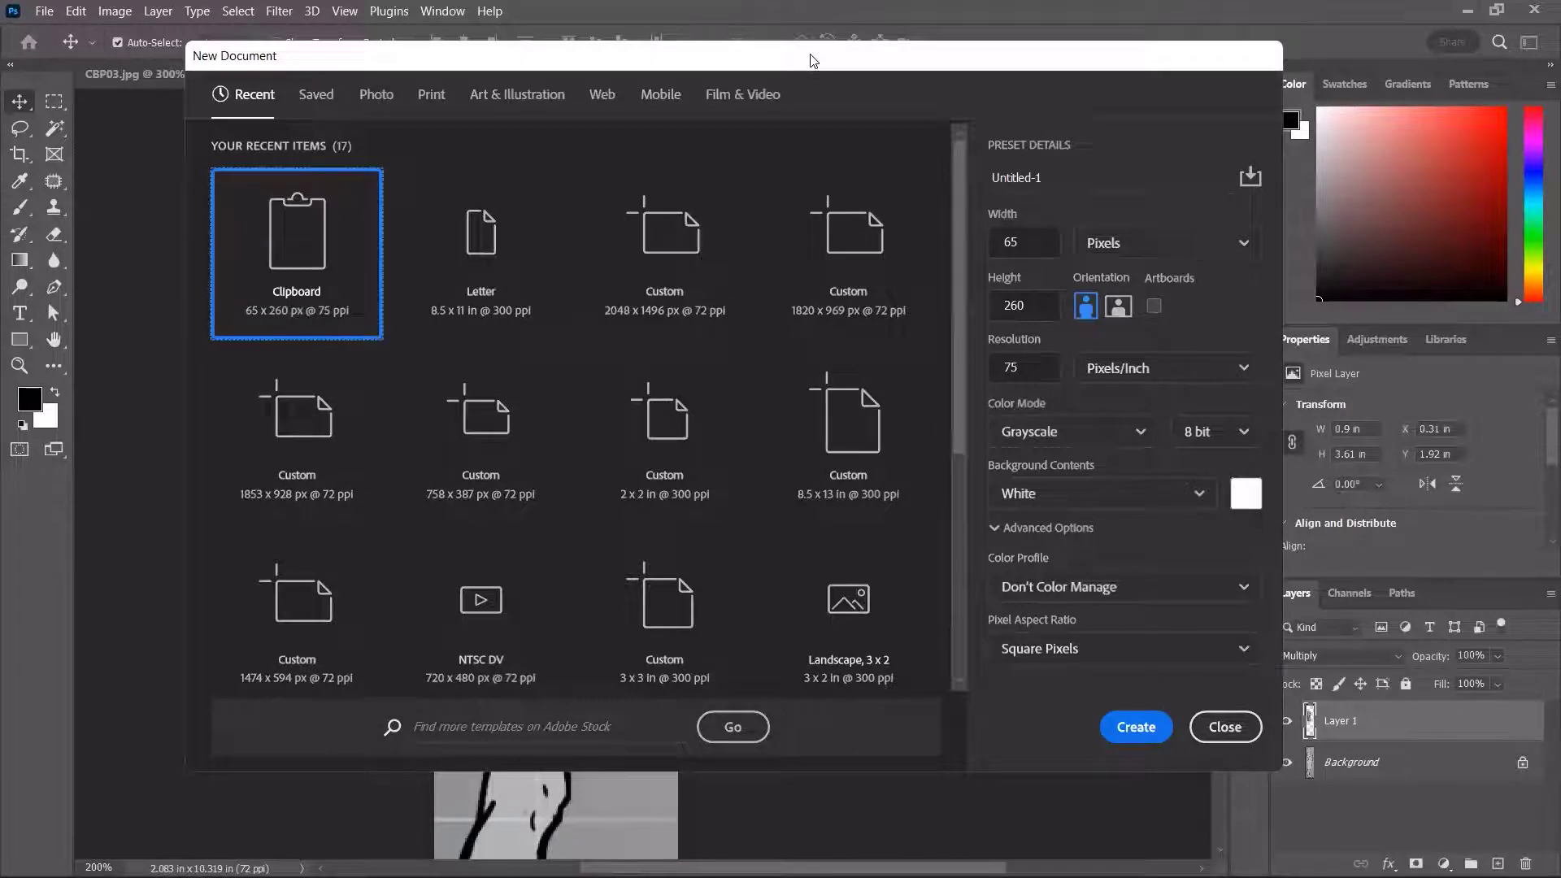
pyautogui.press('Return')
pyautogui.hotkey('ctrl', 'v')
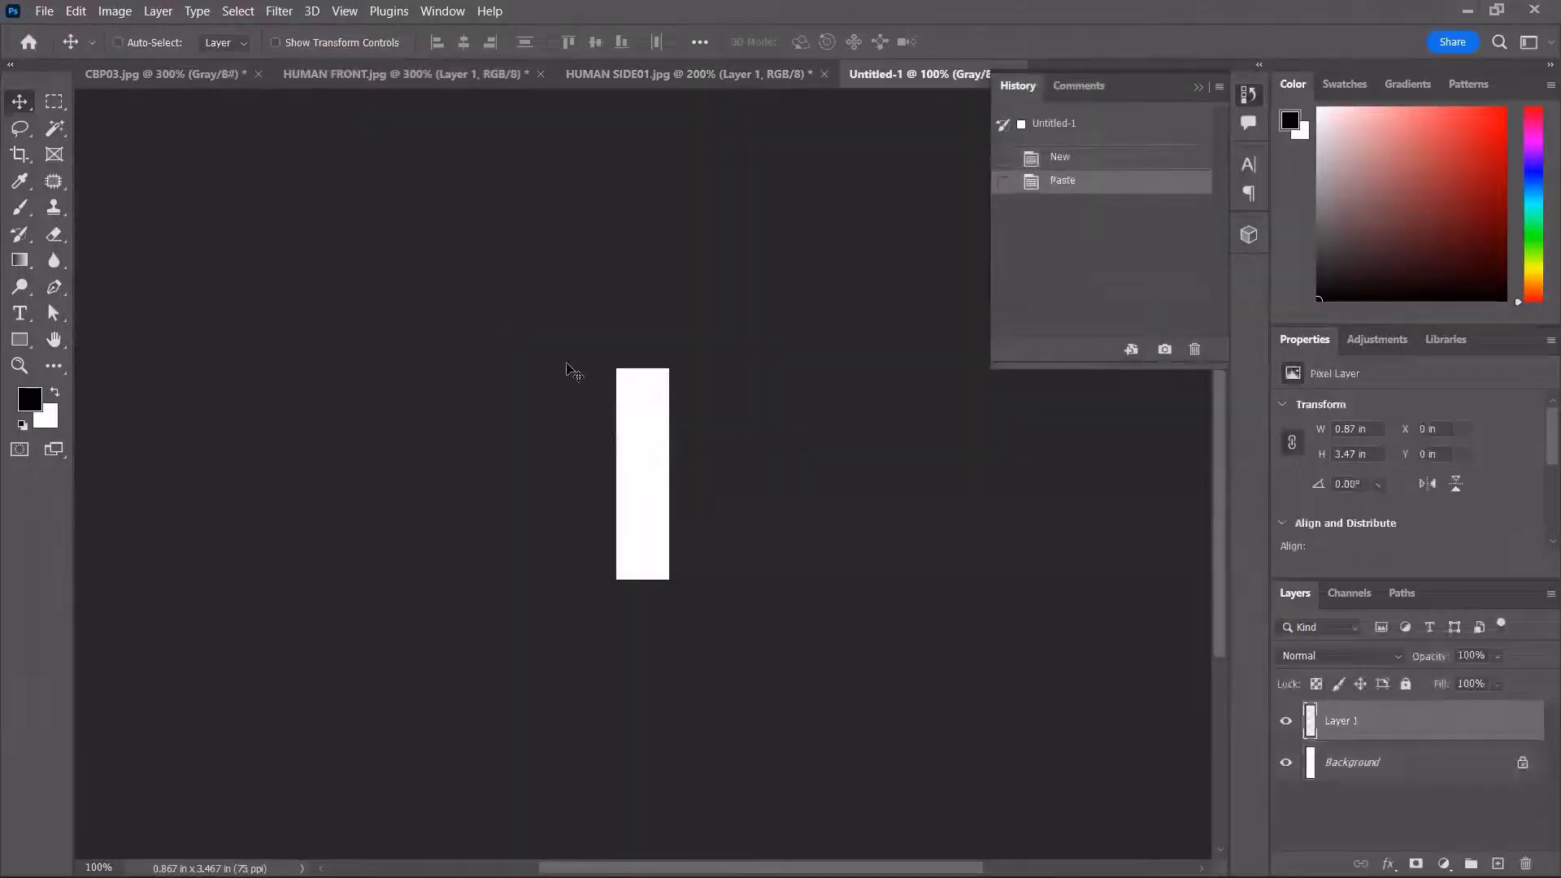
pyautogui.keyDown('alt'); pyautogui.scroll(2, 650, 428); pyautogui.keyUp('alt')
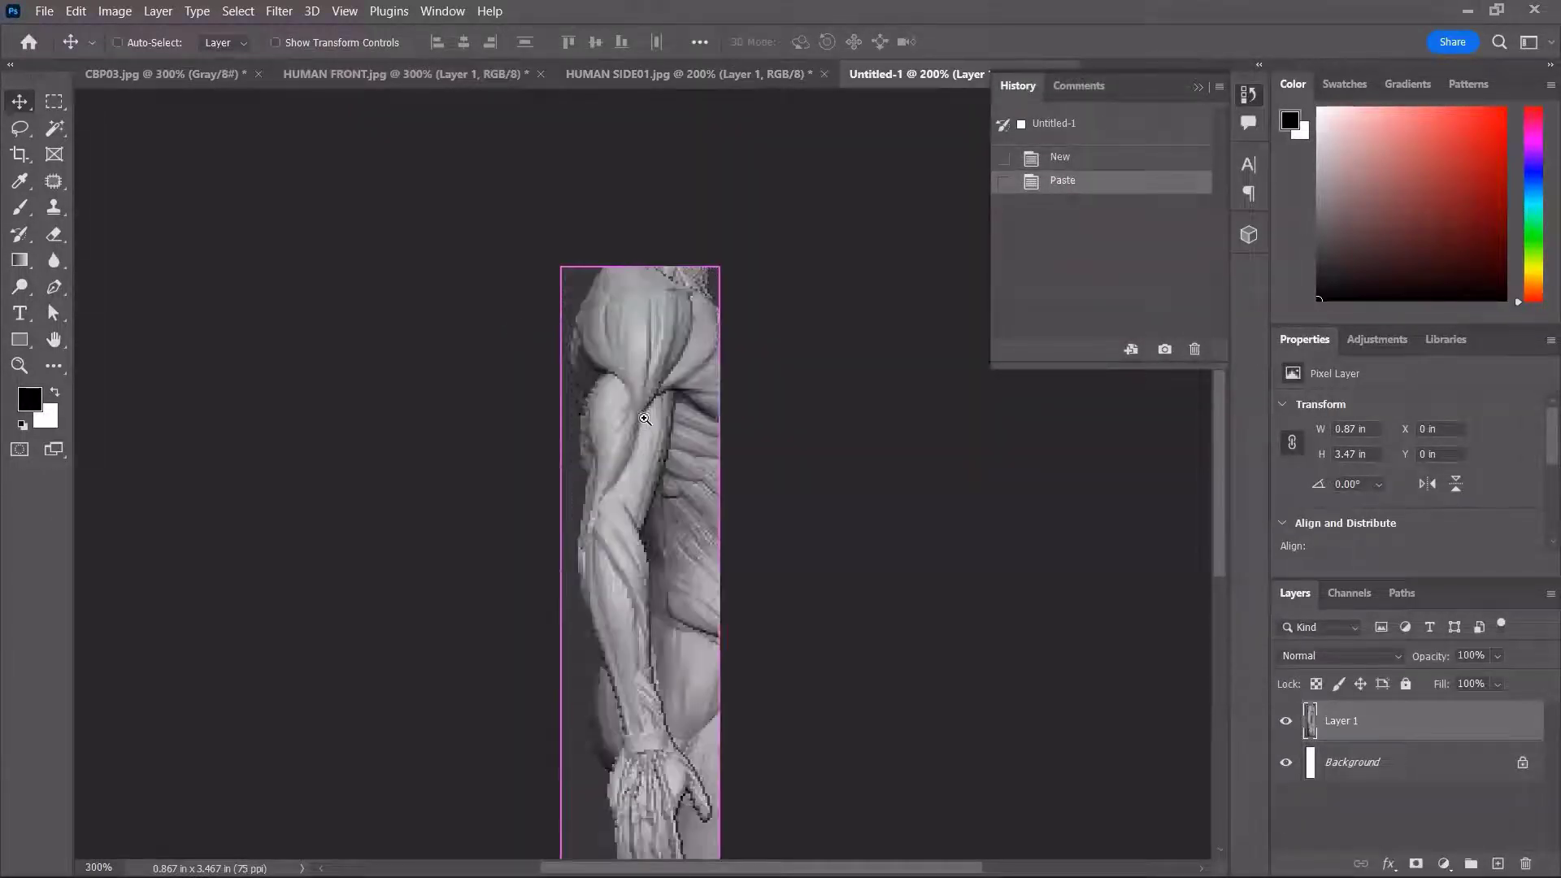
# Start saving a copy of the new arm document on the computer, choosing JPEG as the file format
pyautogui.hotkey('ctrl', 's')
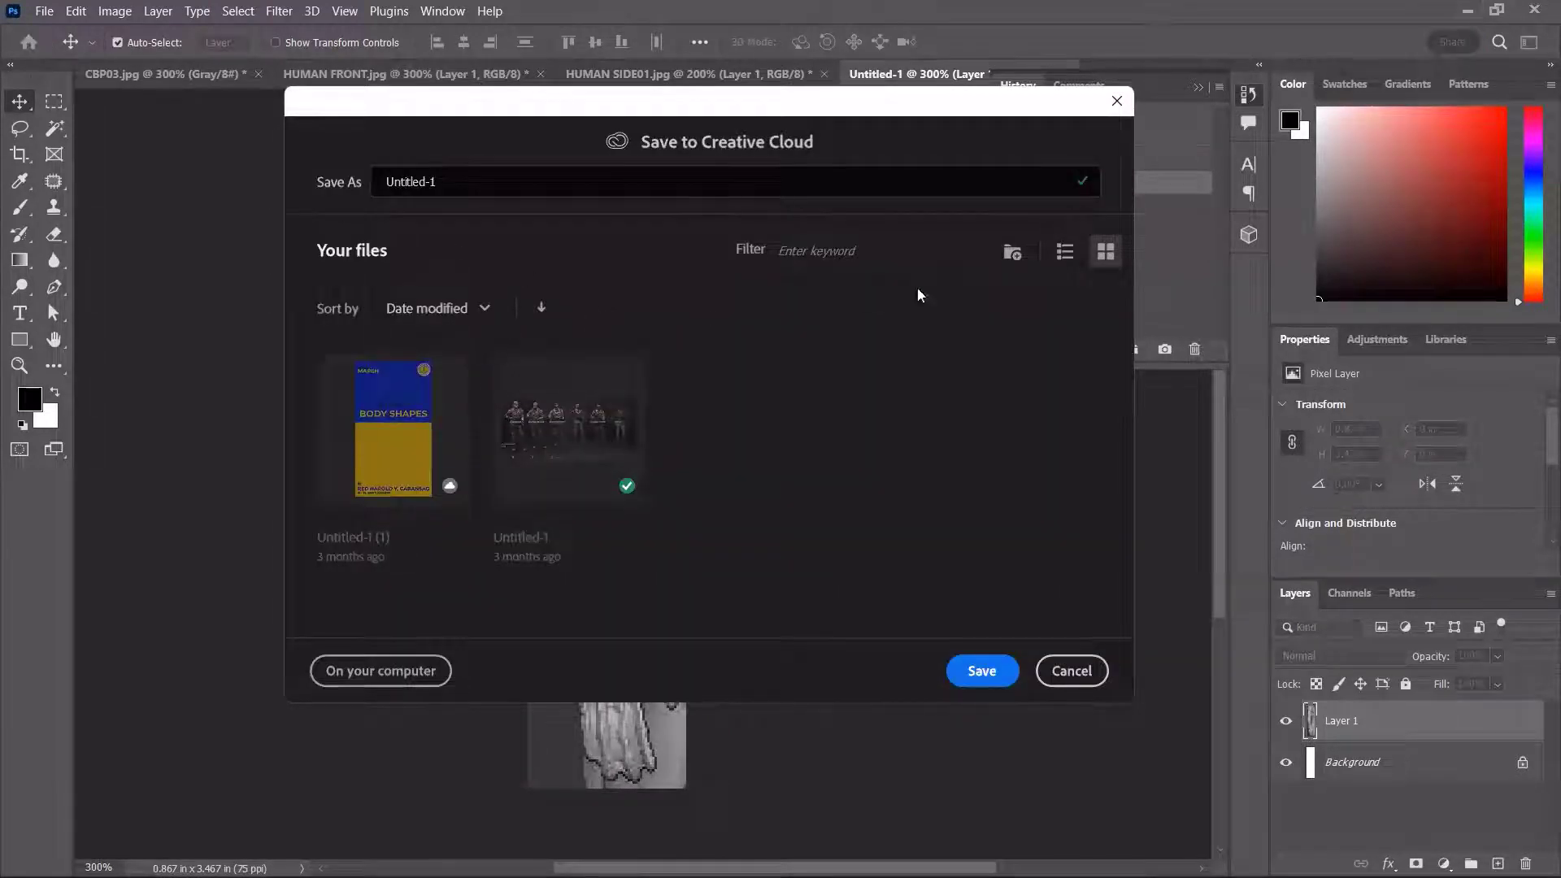
pyautogui.click(382, 671)
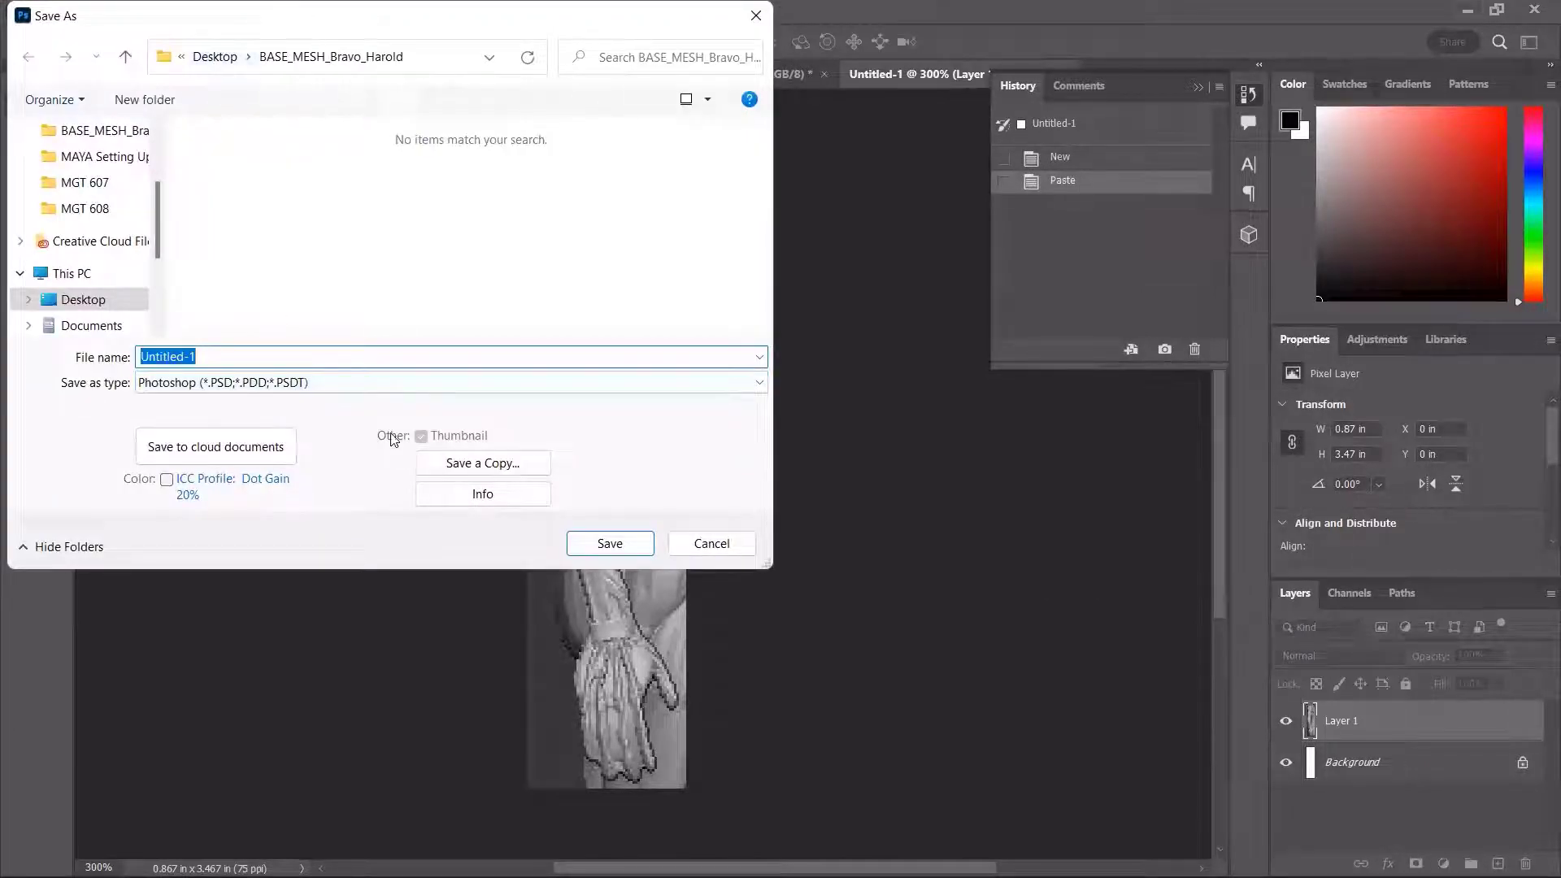
pyautogui.click(362, 385)
pyautogui.press('Escape')
pyautogui.press('Escape')
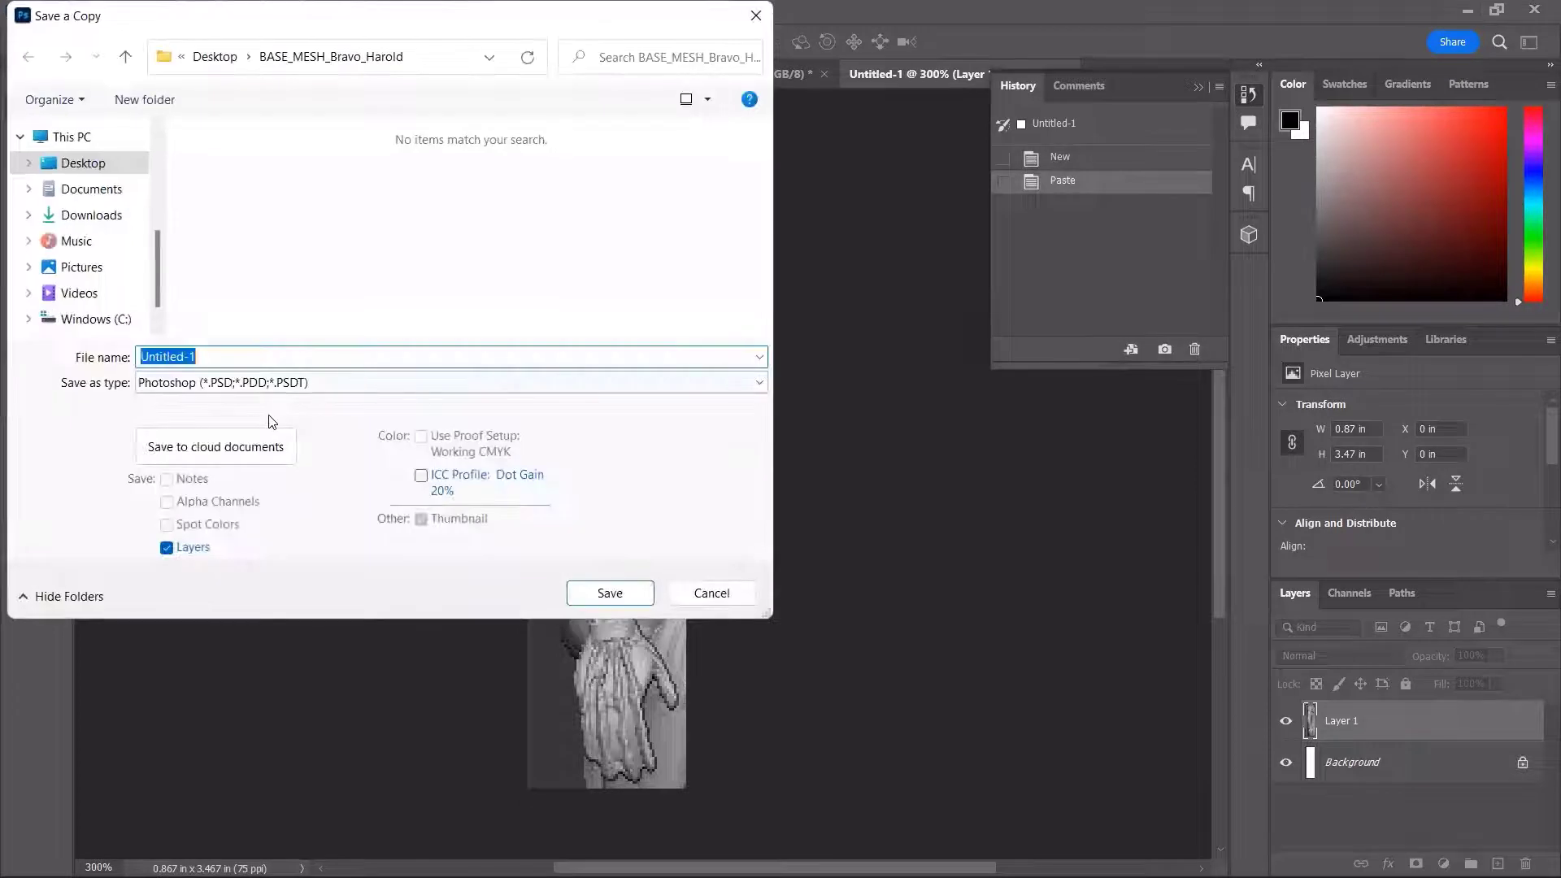
pyautogui.click(268, 384)
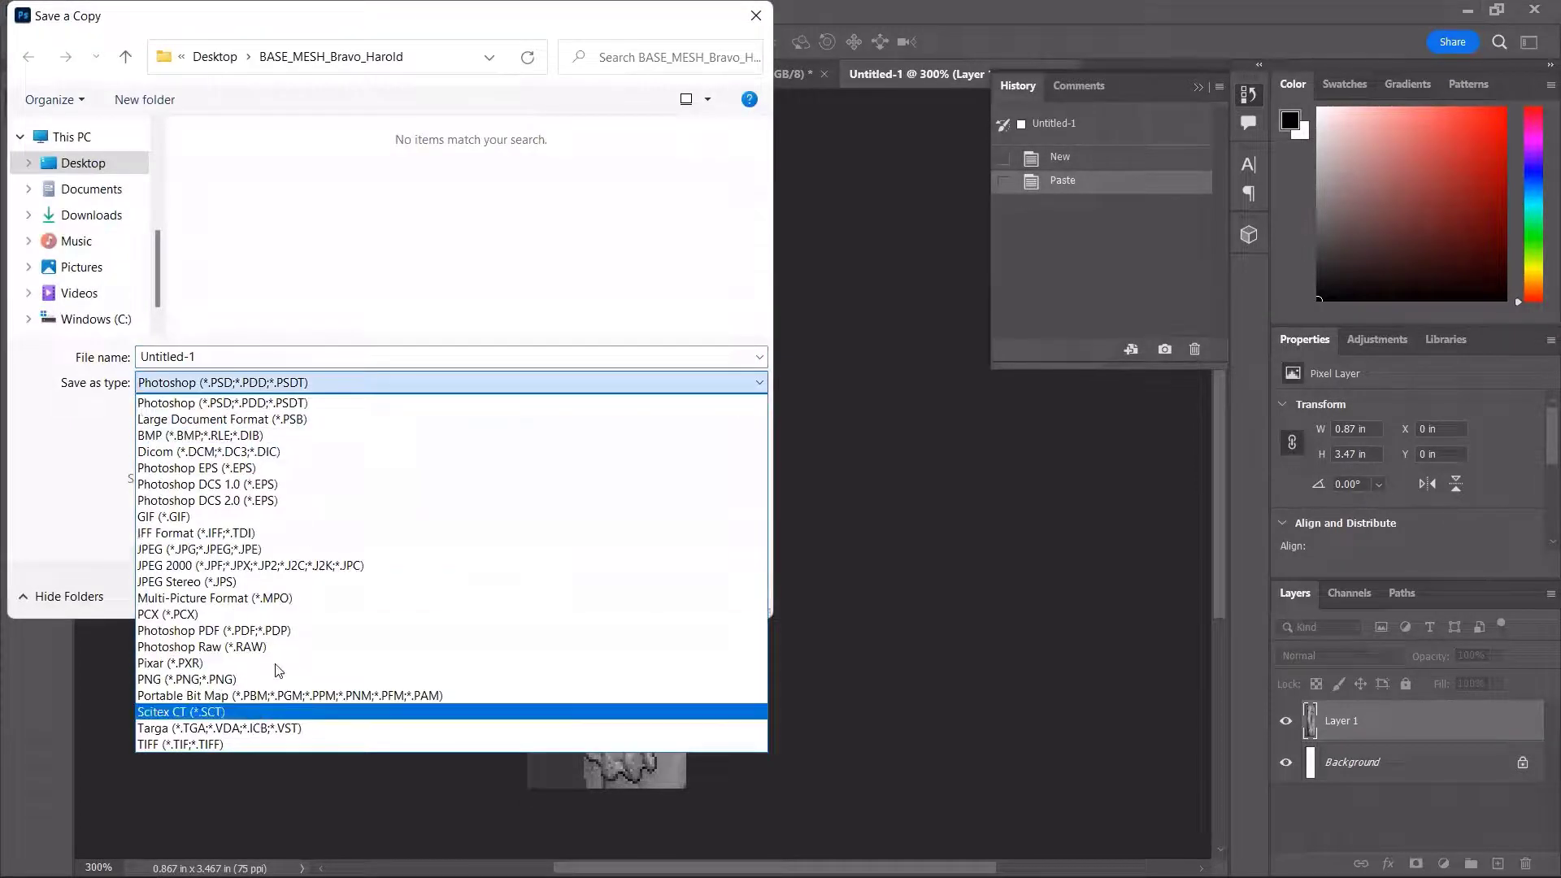
pyautogui.click(289, 551)
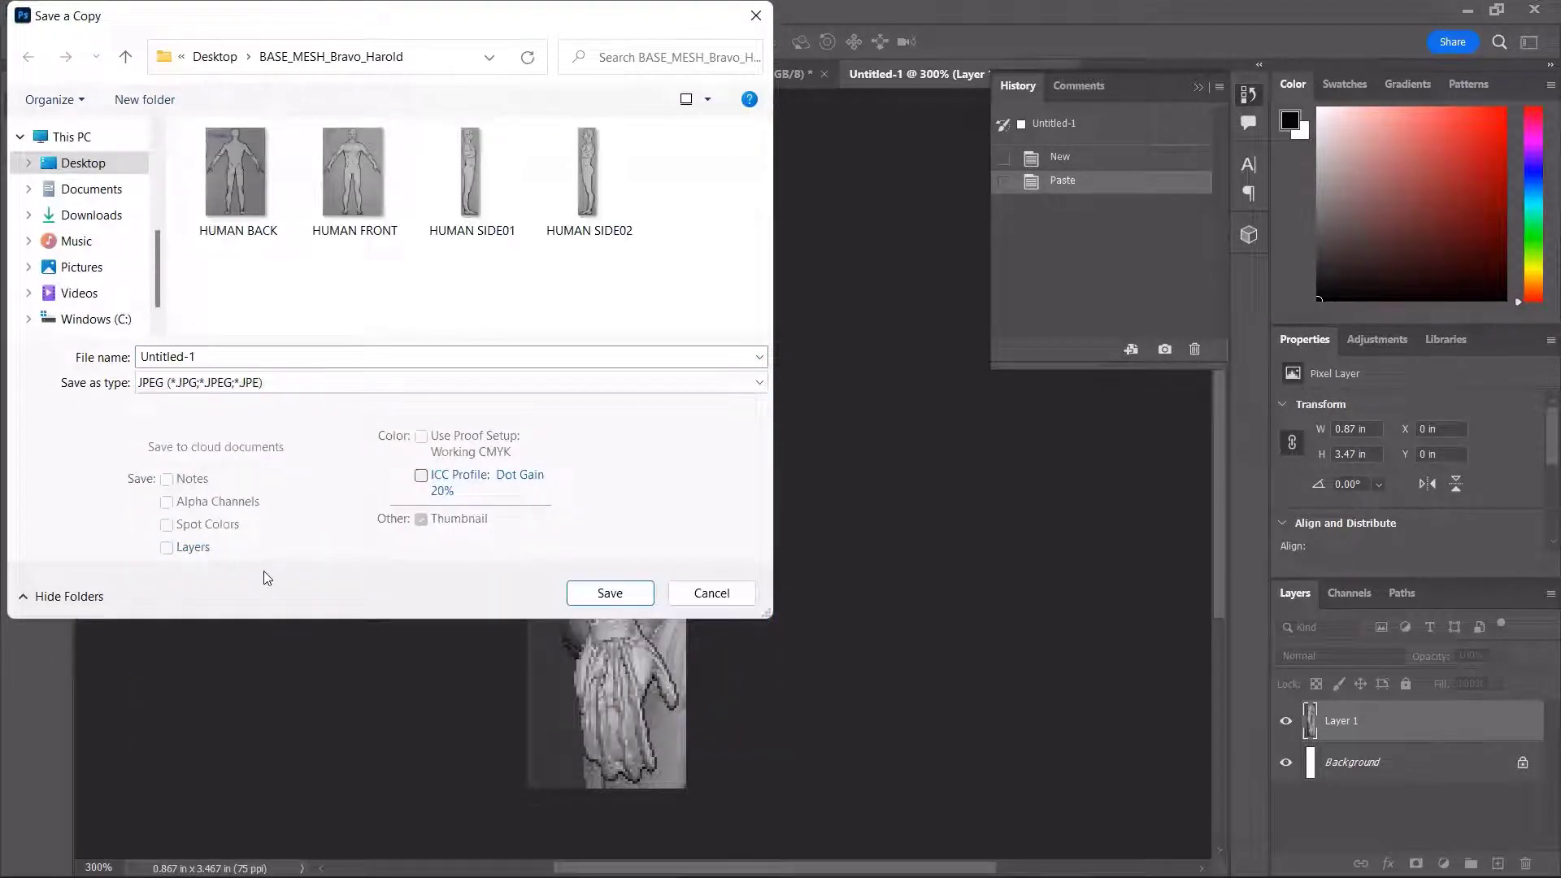
# Name the copy ARM SIDE01 and save it in the BASE_MESH project folder at JPEG quality 12, Maximum
pyautogui.click(565, 236)
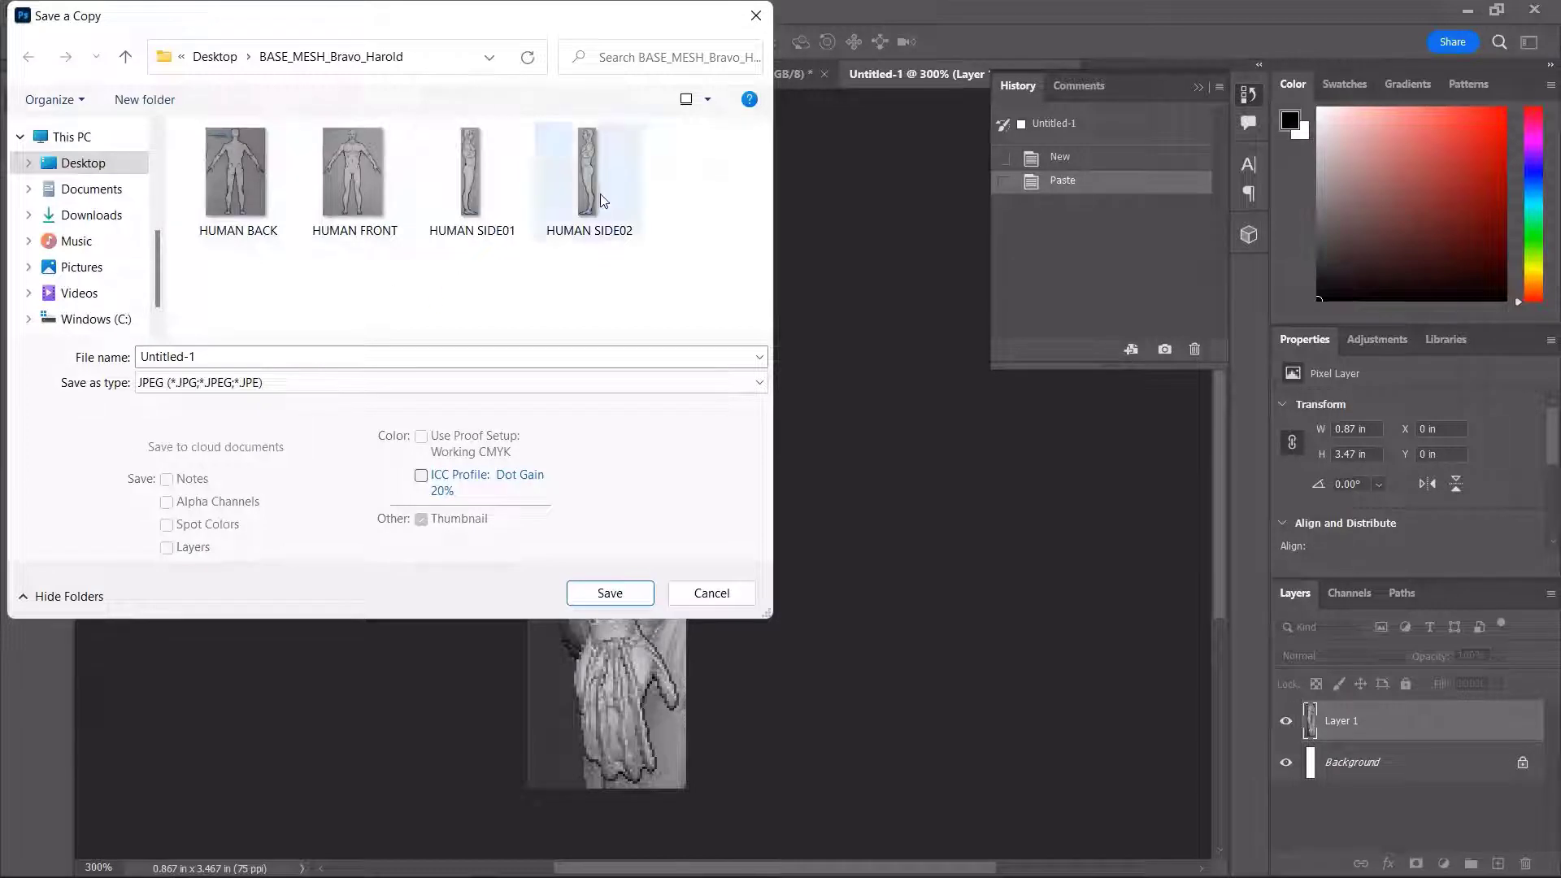
pyautogui.click(252, 364)
pyautogui.hotkey('ctrl', 'Left')
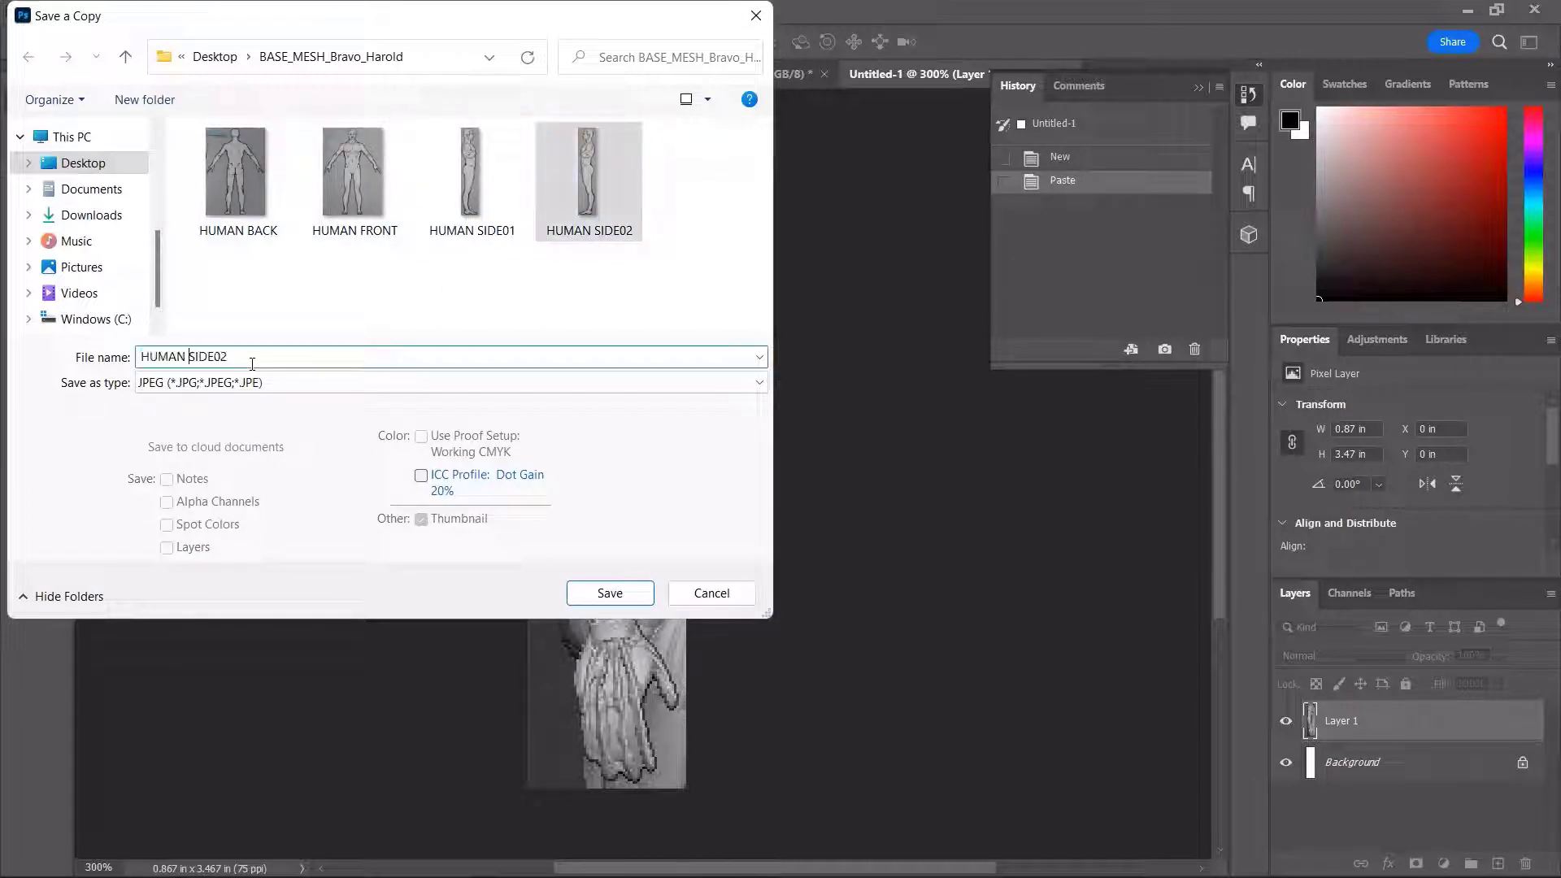
pyautogui.hotkey('ctrl', 'shift', 'Left')
pyautogui.click(471, 175)
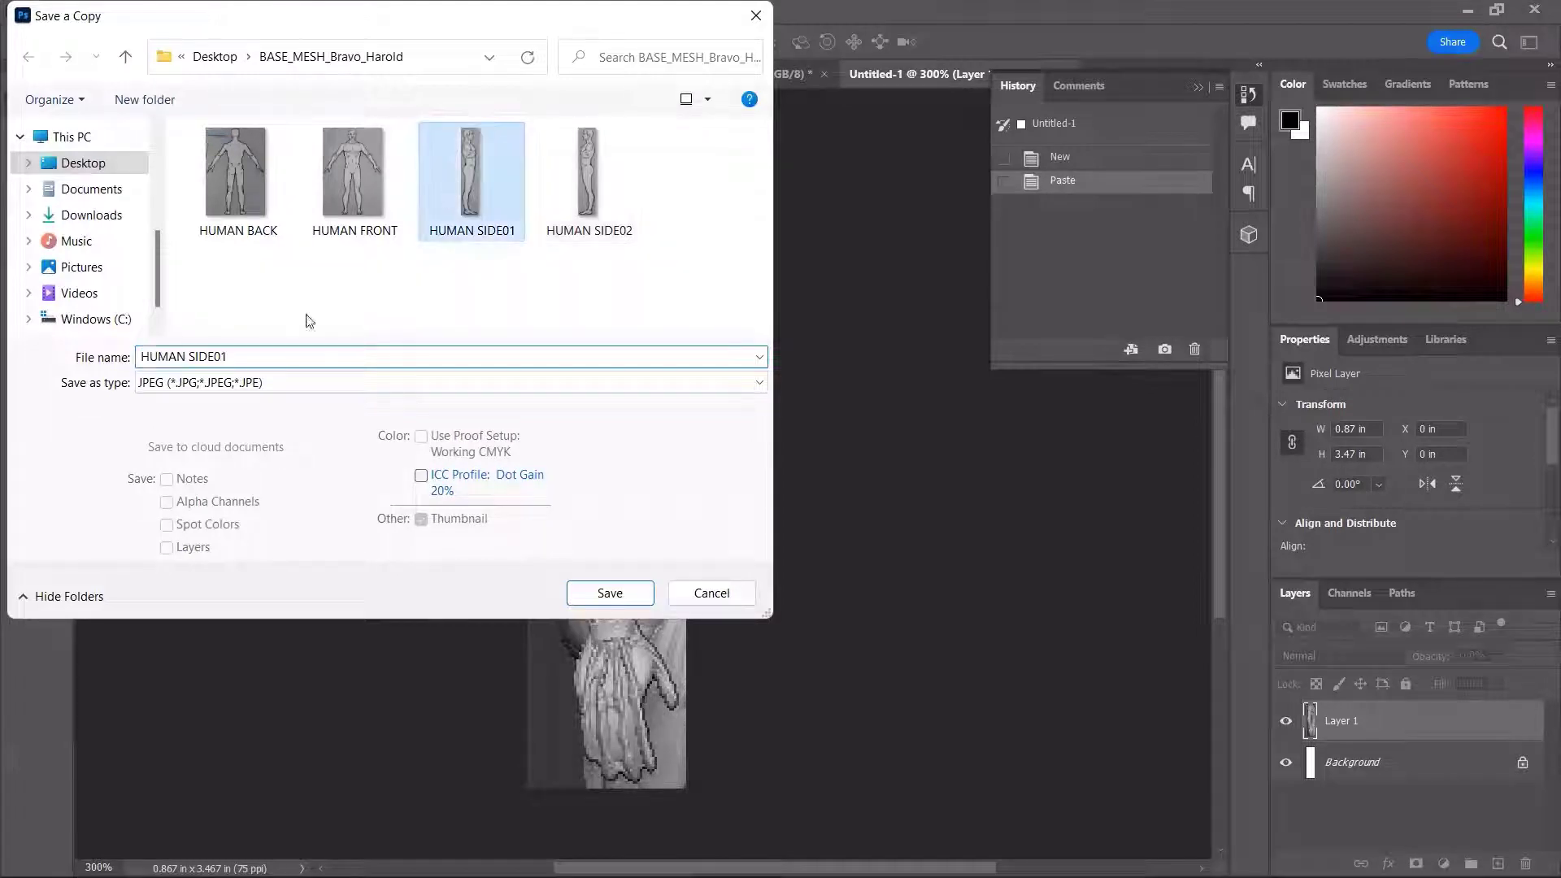
pyautogui.click(177, 351)
pyautogui.hotkey('ctrl', 'Left')
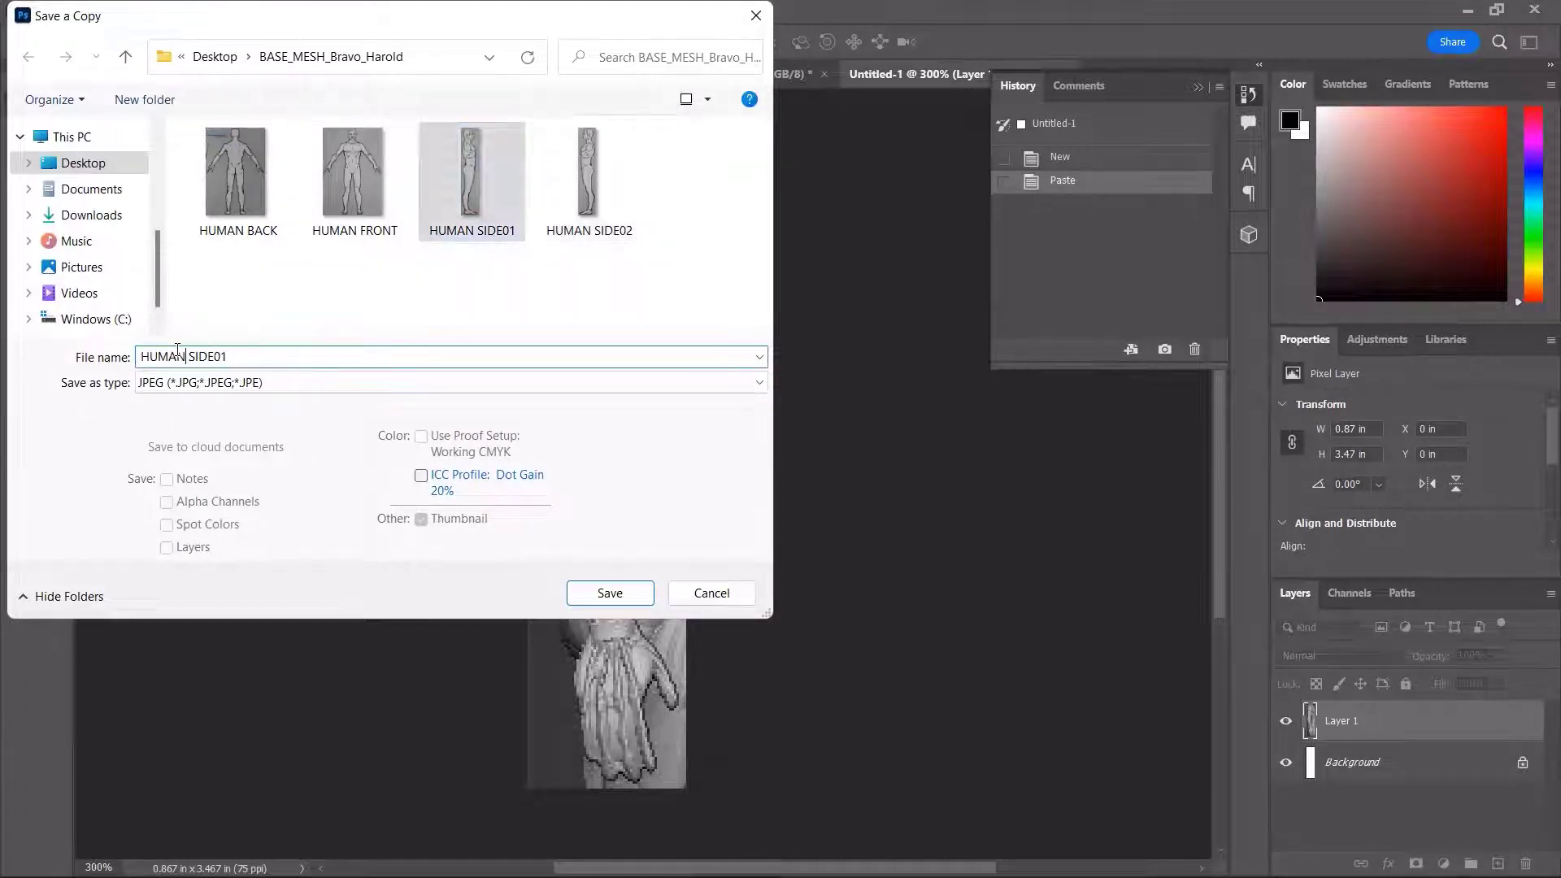
pyautogui.hotkey('ctrl', 'shift', 'Left')
pyautogui.write('ARM')
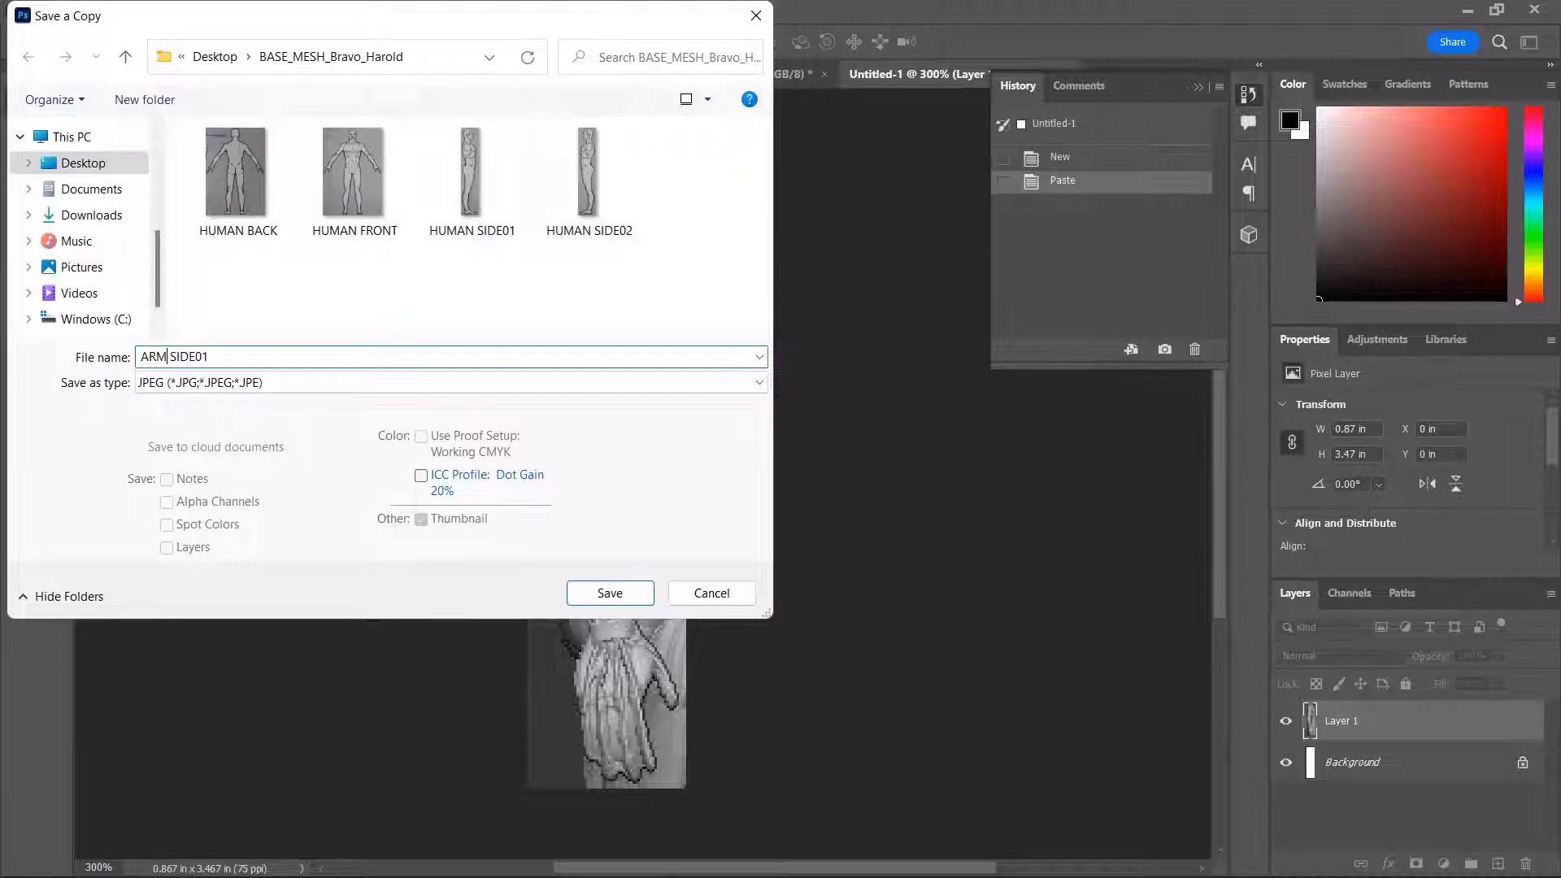
pyautogui.press('Return')
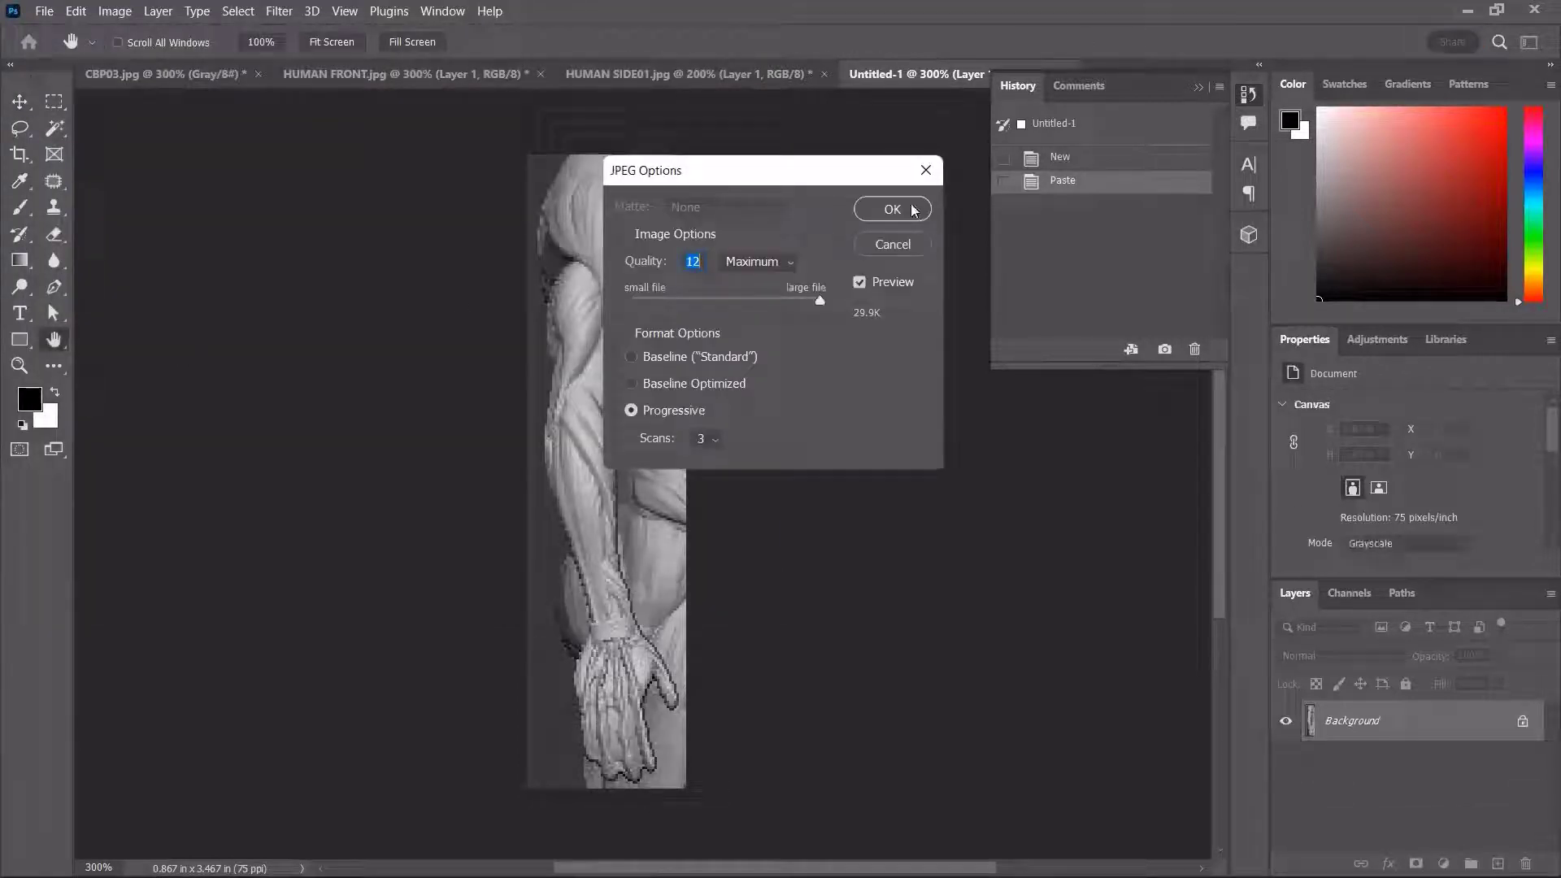
pyautogui.click(891, 210)
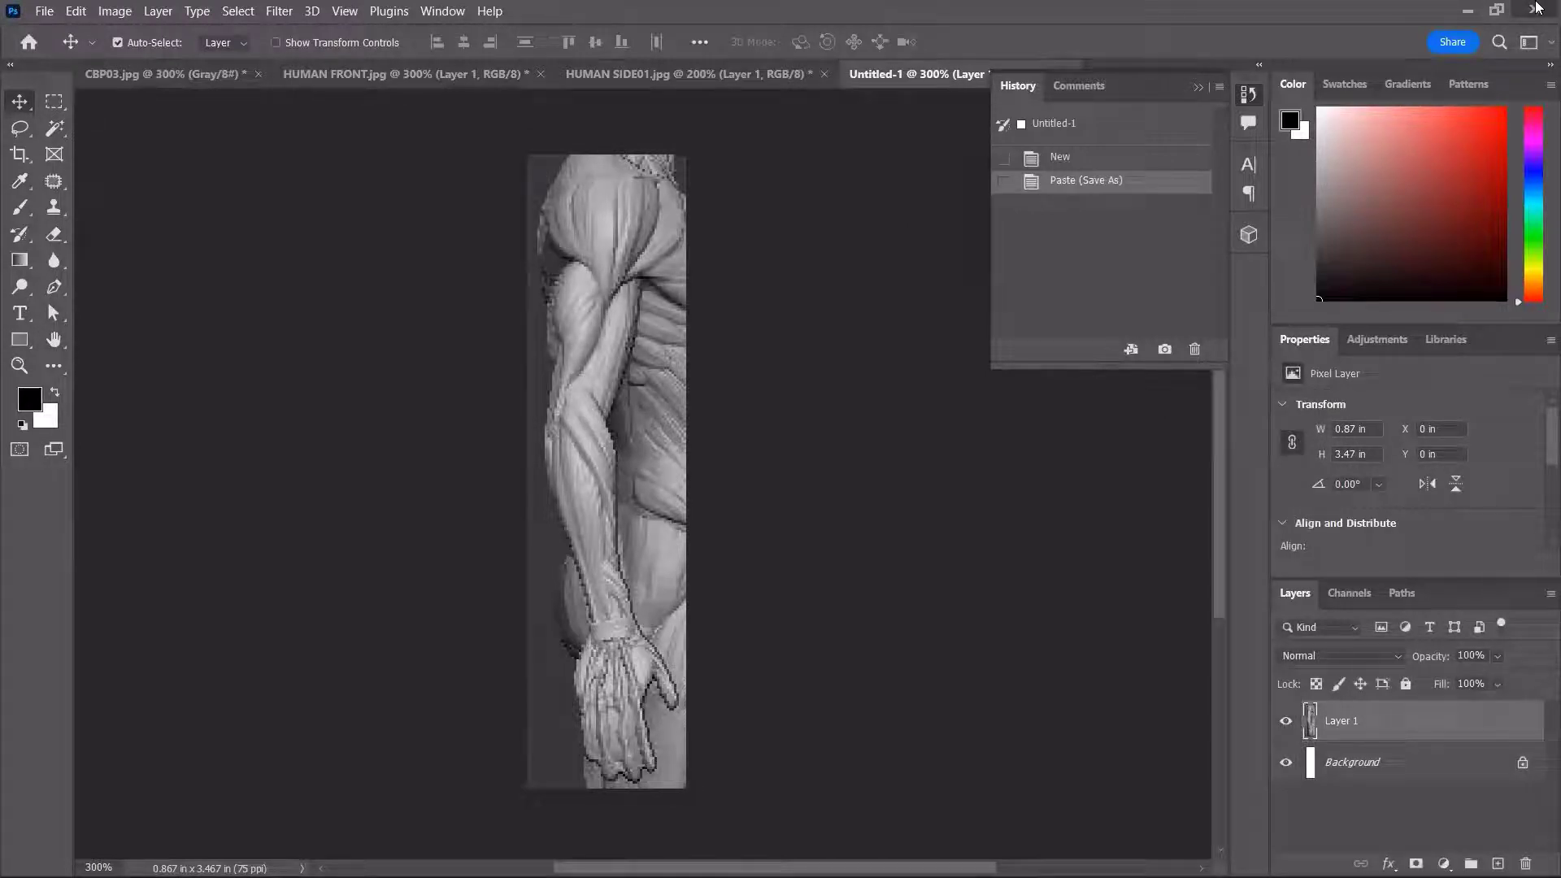
# Quit Photoshop without saving changes to the open documents and switch to the BASE_MESH scene in Maya
pyautogui.click(815, 354)
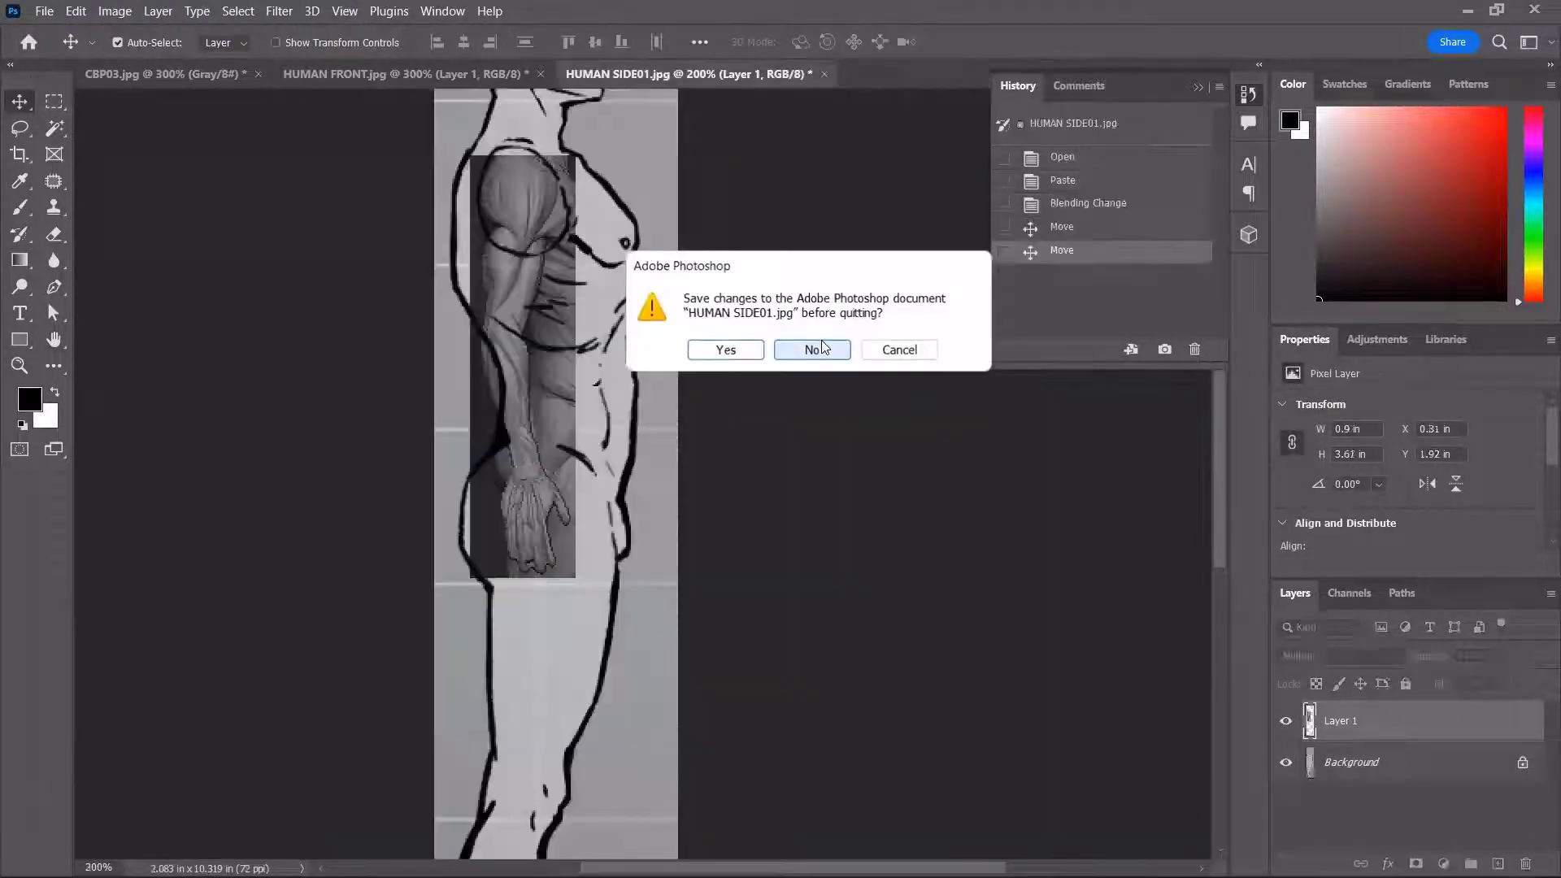
pyautogui.click(812, 351)
pyautogui.click(812, 351)
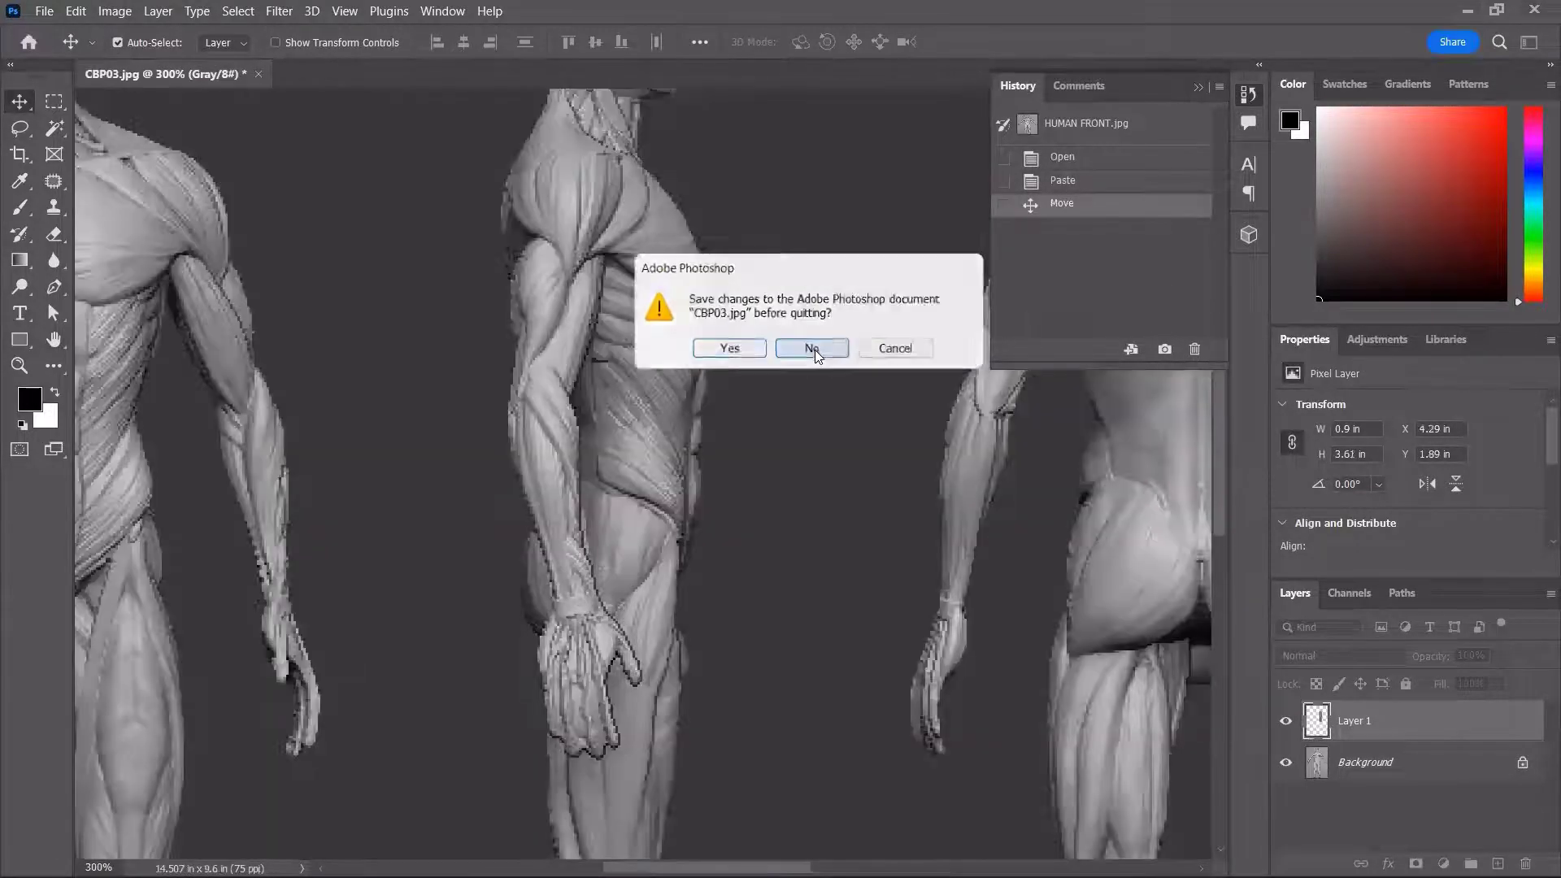
pyautogui.click(812, 350)
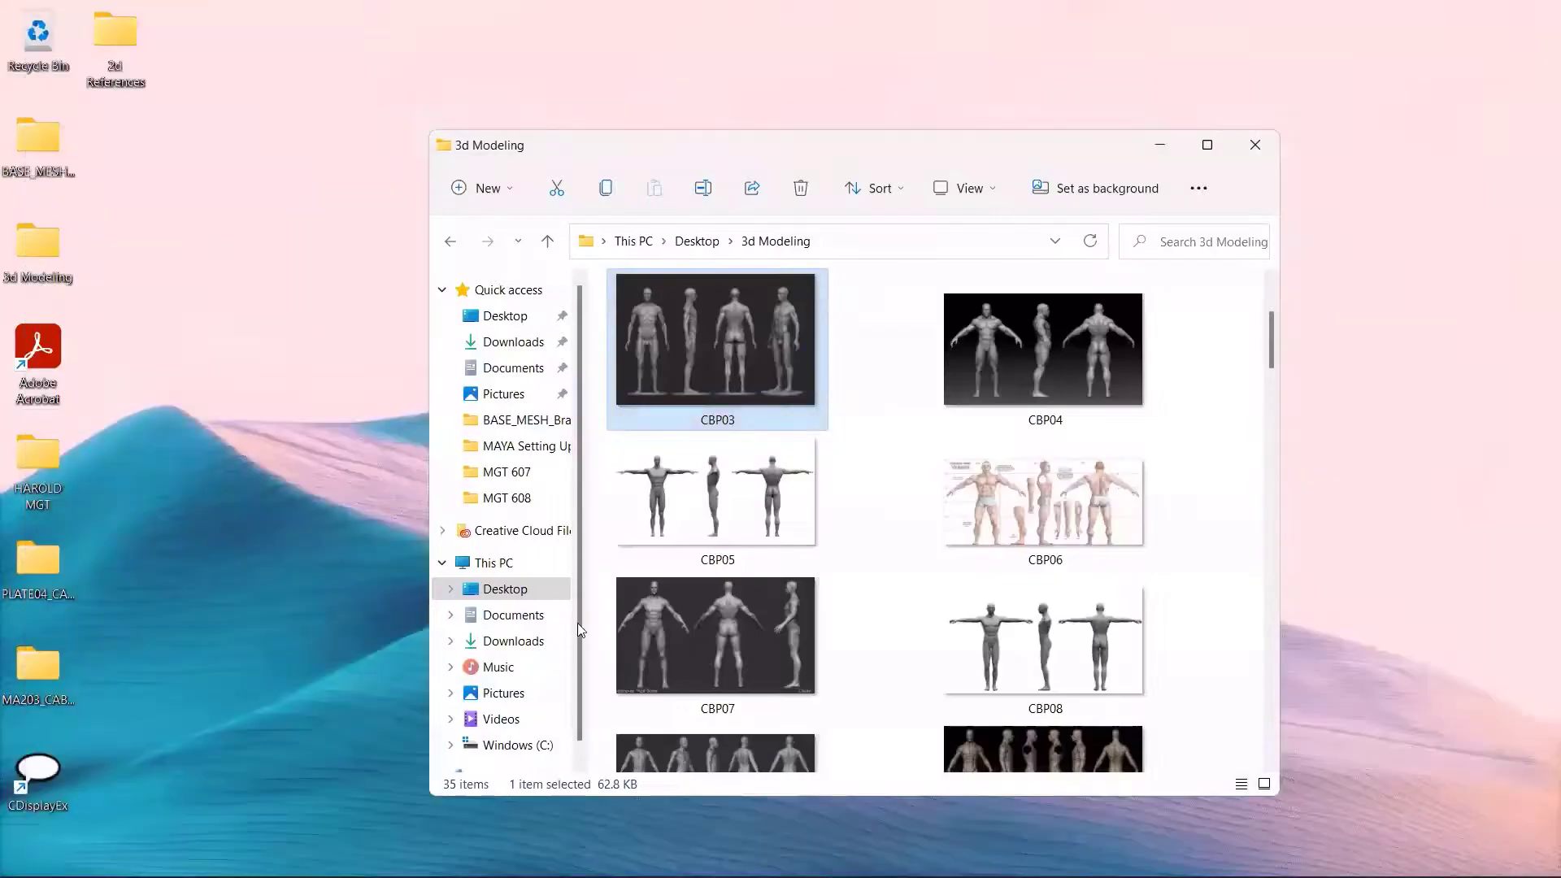
pyautogui.hotkey('alt', 'Tab')
pyautogui.hotkey('alt', 'Tab')
pyautogui.hotkey('alt', 'Tab')
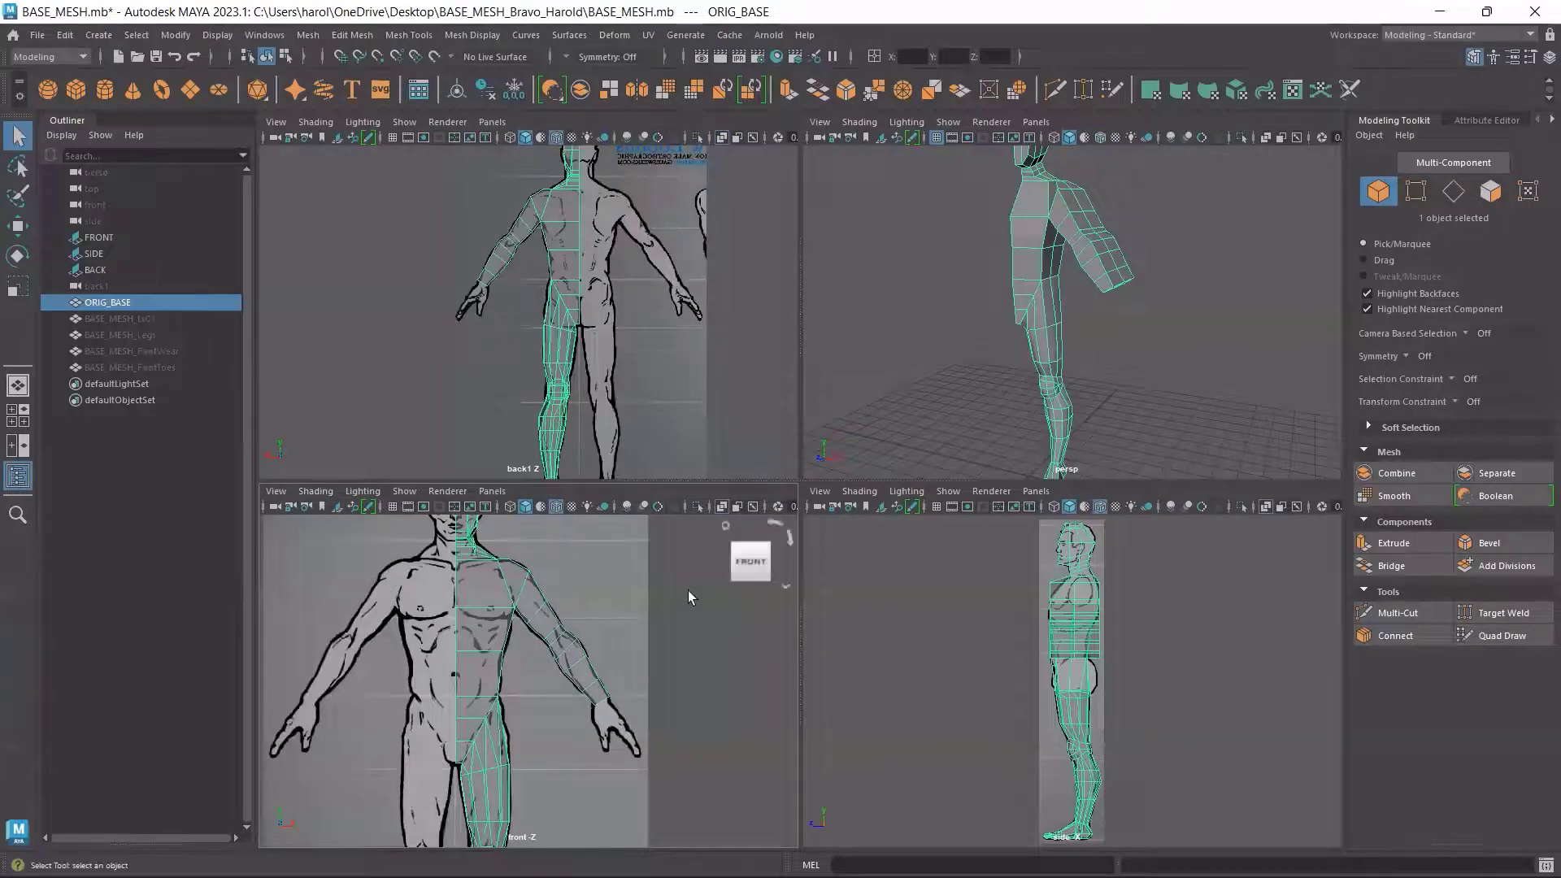
# Deselect the ORIG_BASE mesh and create a free image plane in the scene
pyautogui.click(1150, 624)
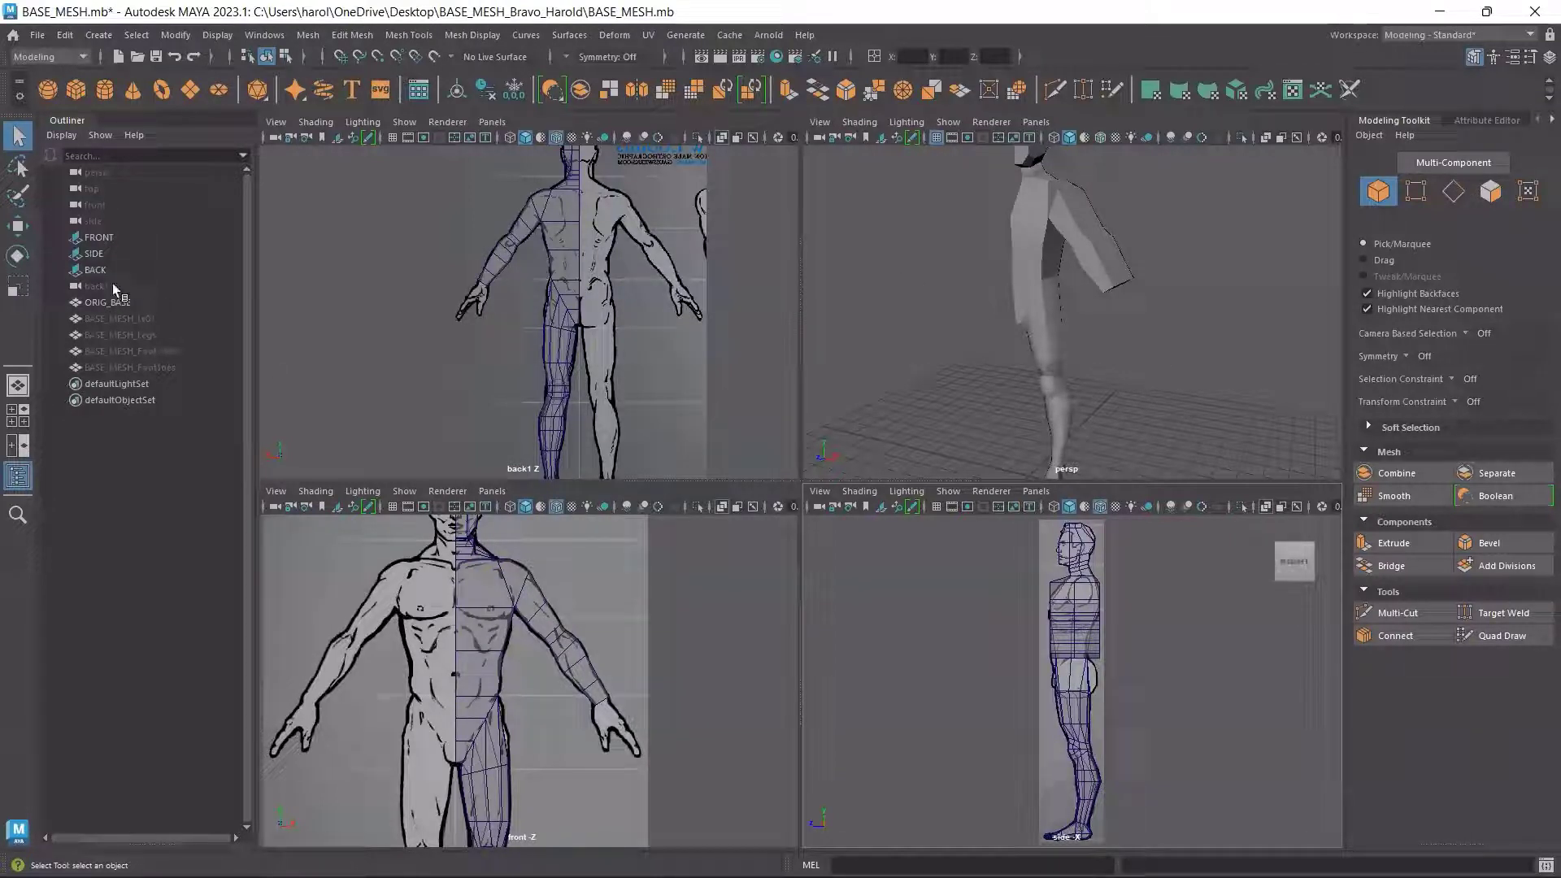
pyautogui.click(909, 327)
pyautogui.click(909, 329)
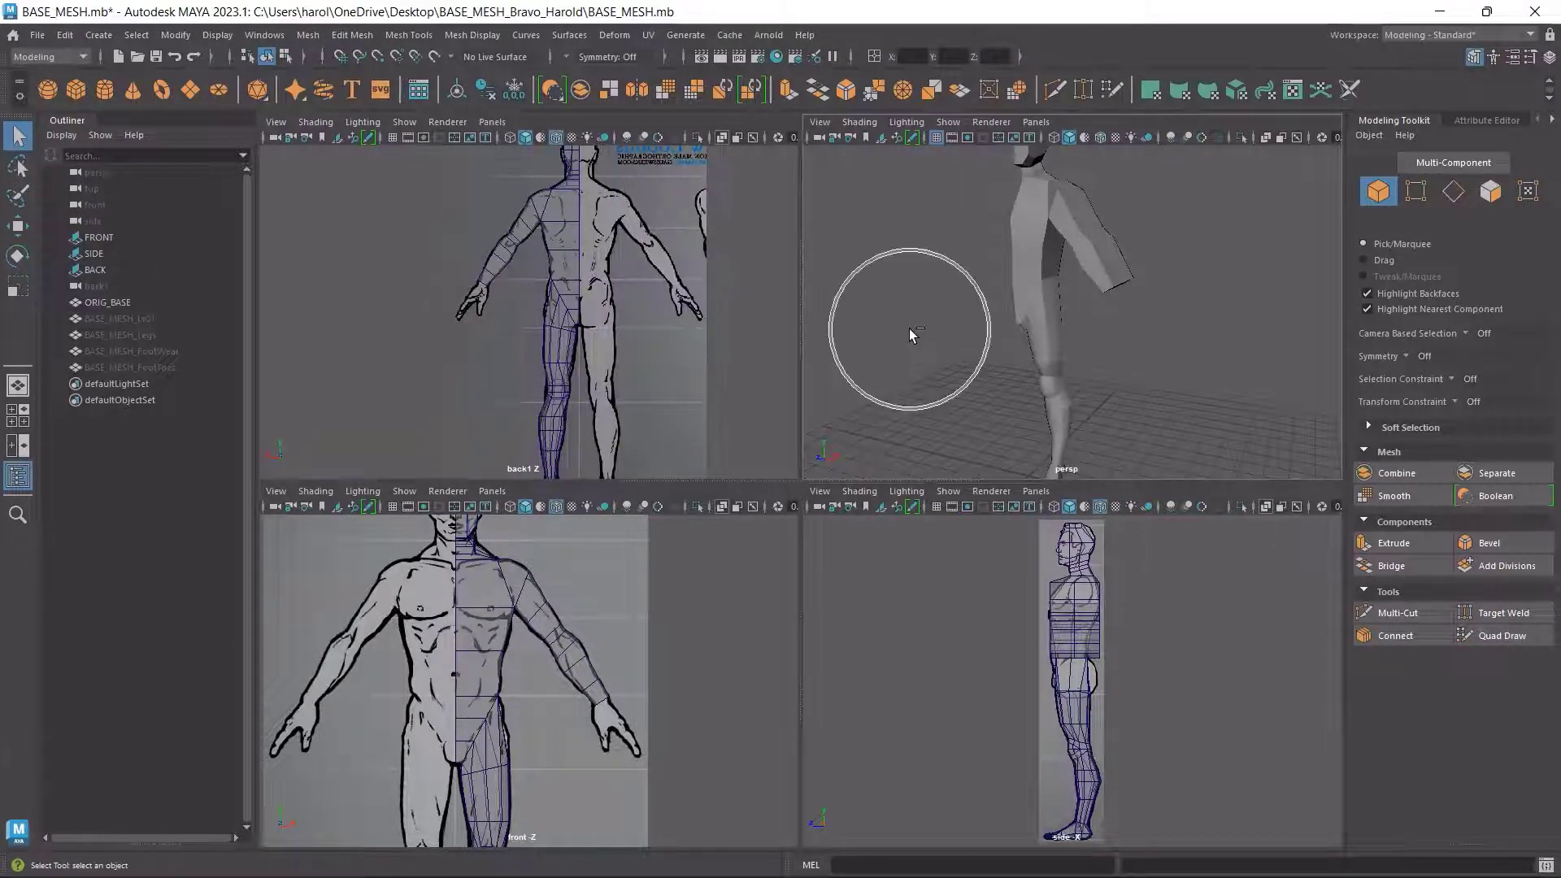
pyautogui.click(909, 329)
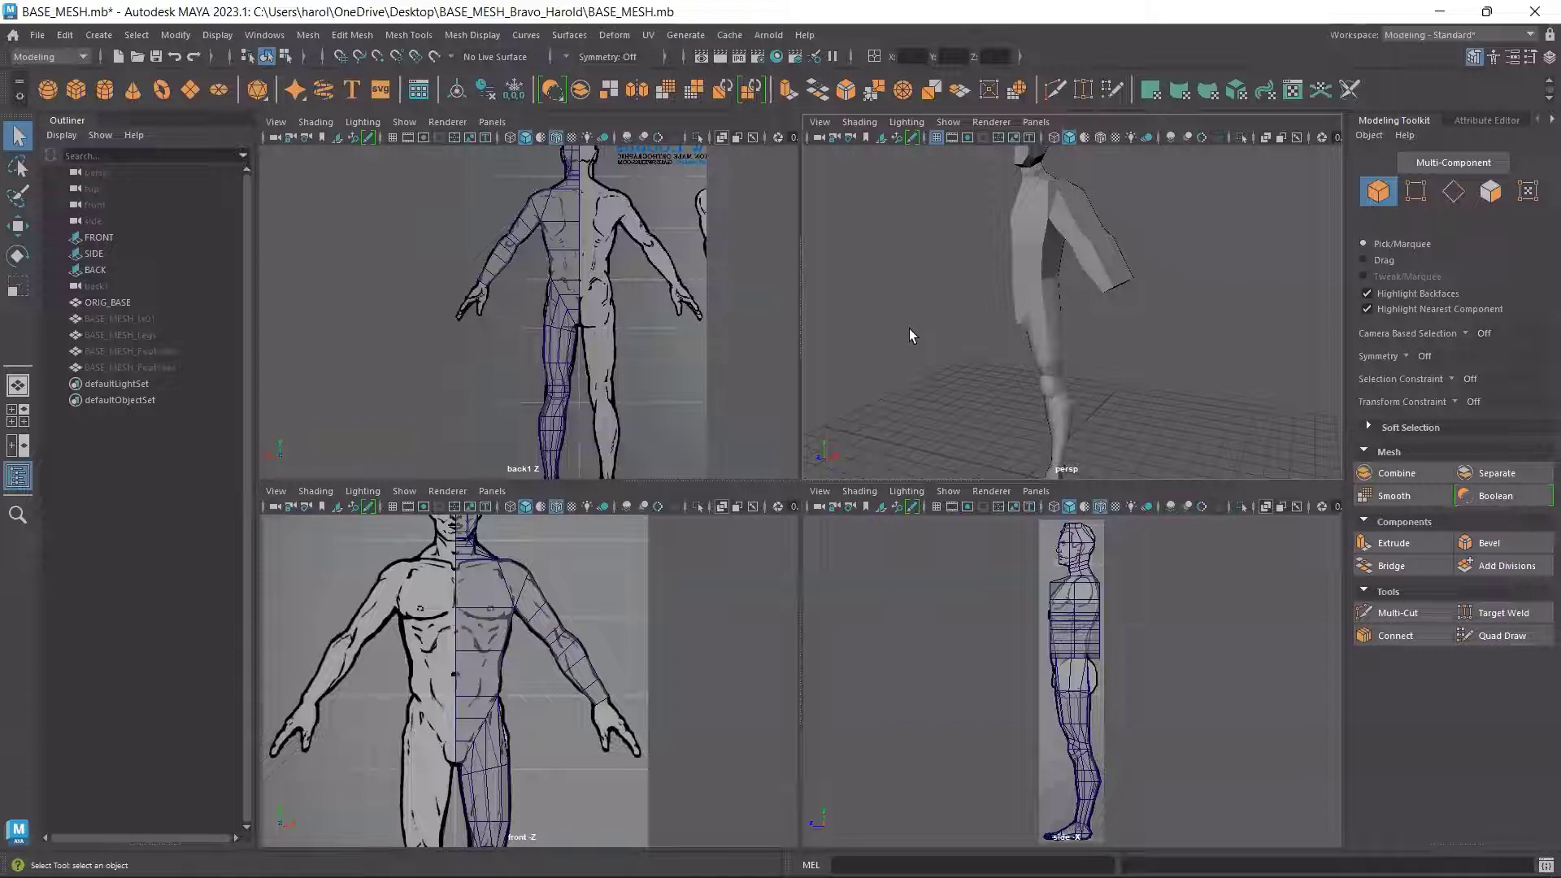
pyautogui.click(99, 36)
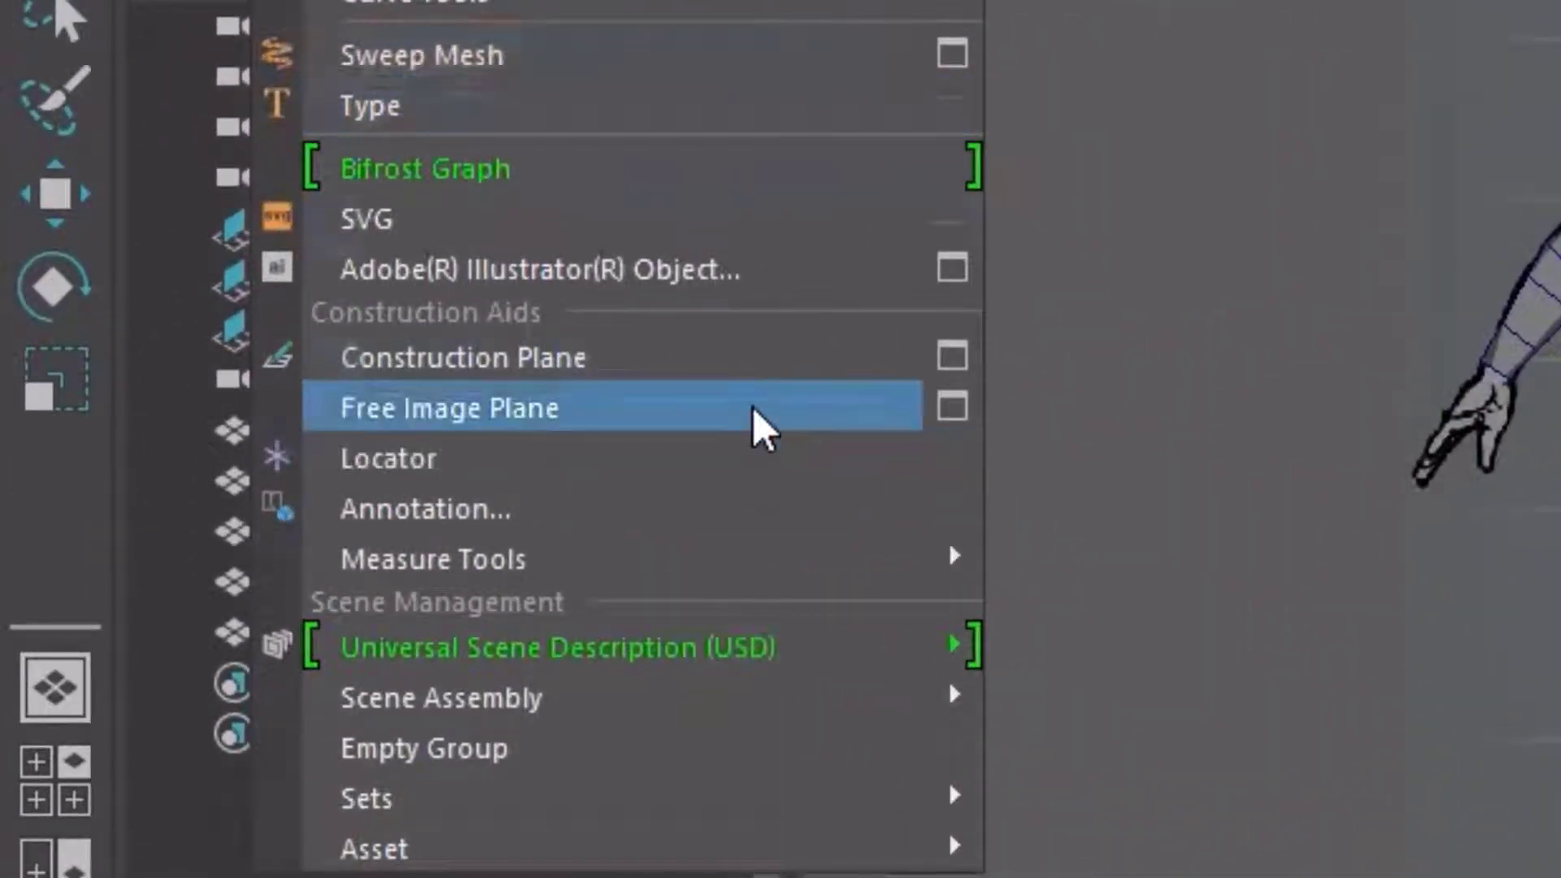
pyautogui.click(773, 406)
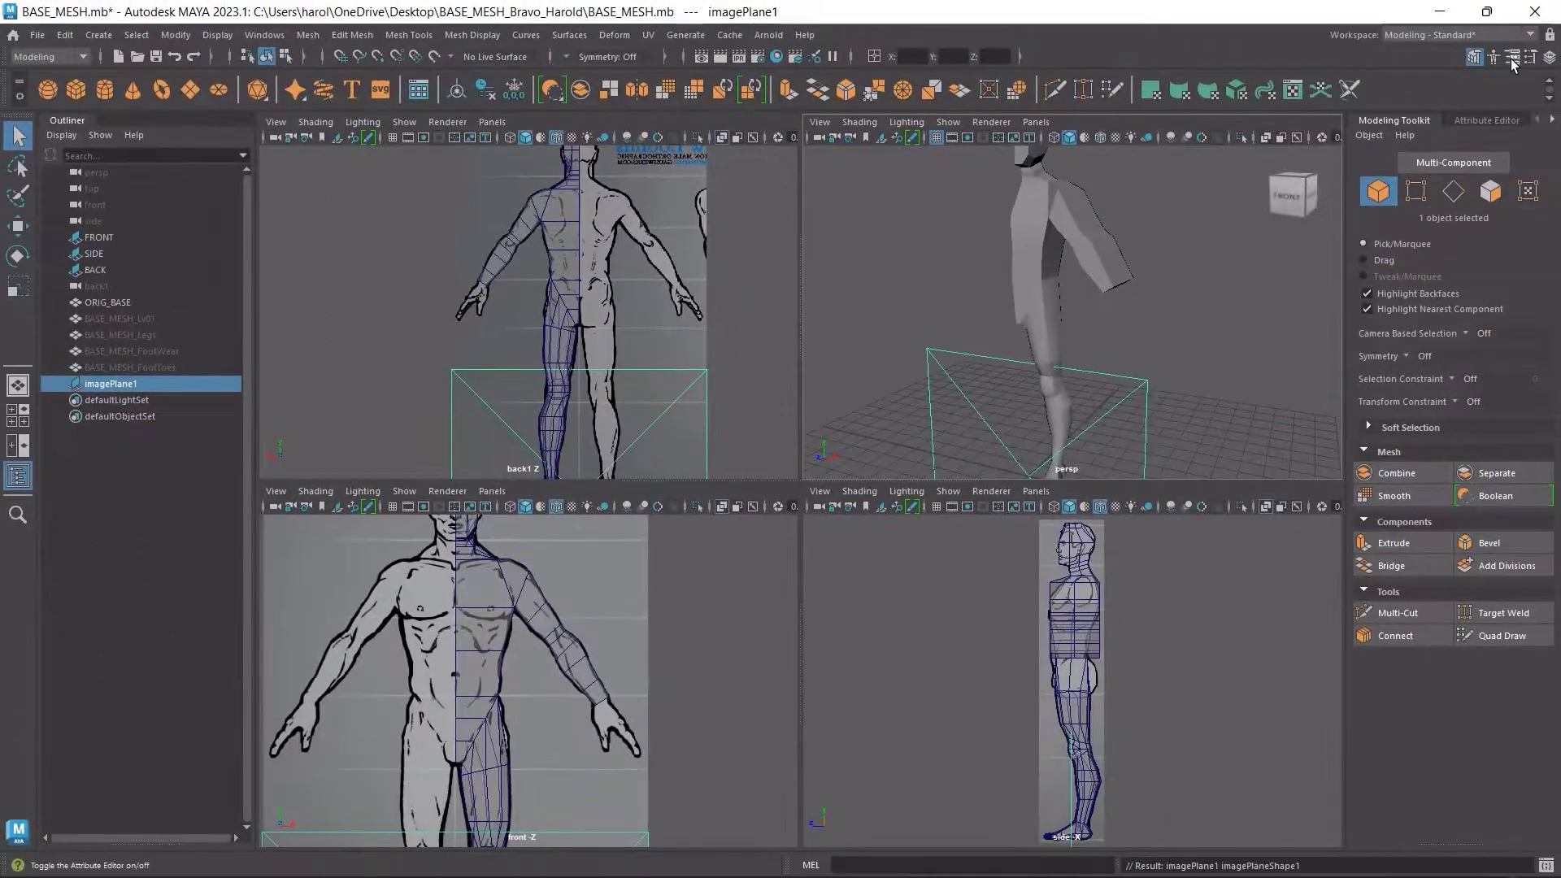
# Load ARM SIDE01.jpg from the BASE_MESH project folder as the image of the new image plane
pyautogui.click(1508, 58)
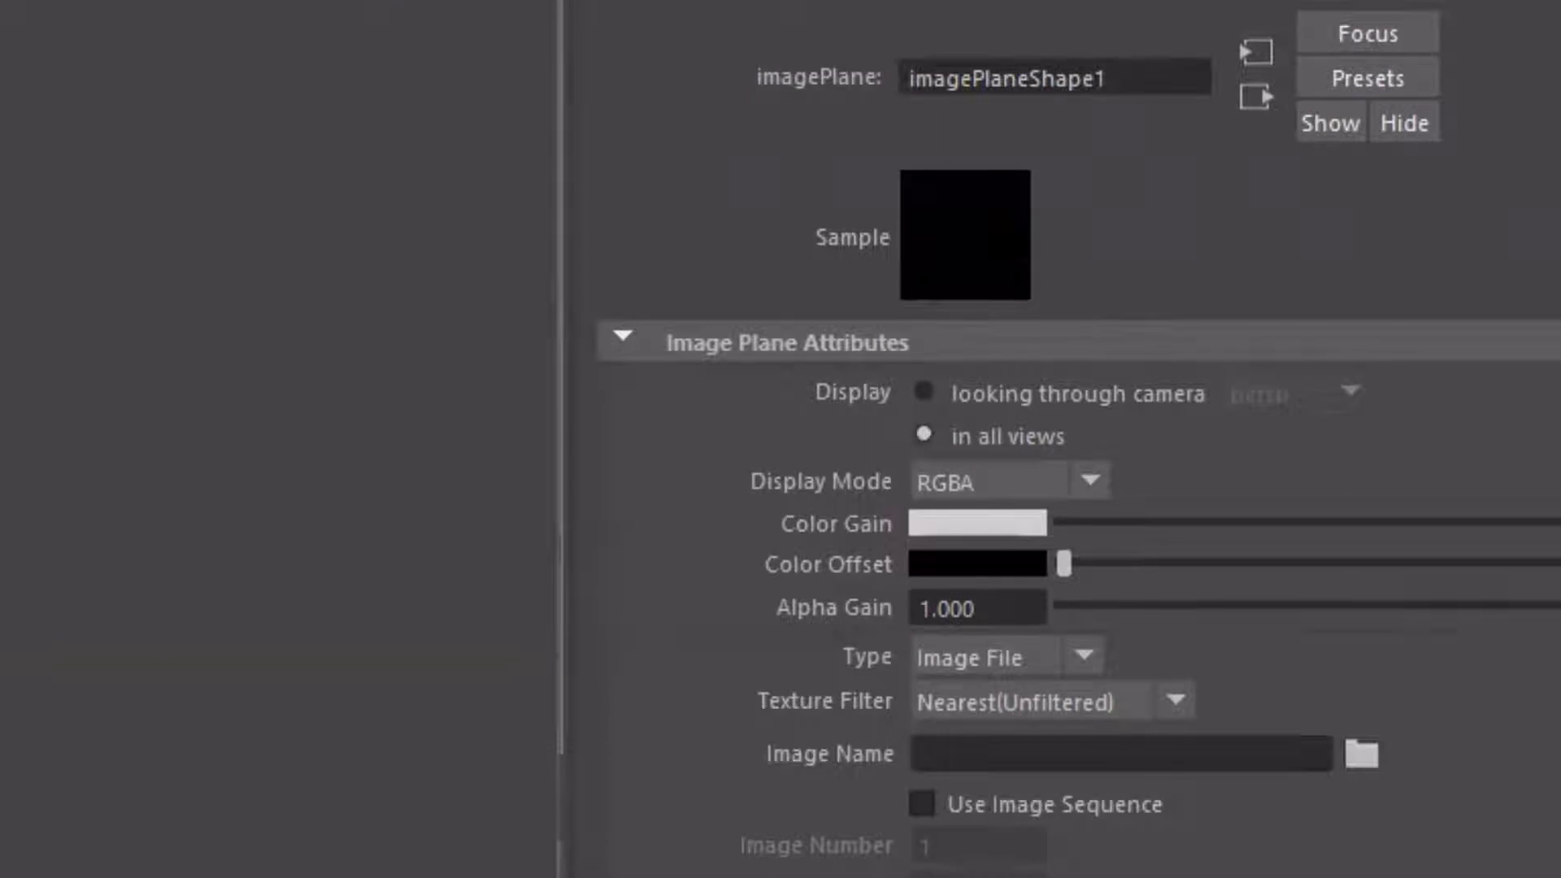
pyautogui.click(1362, 754)
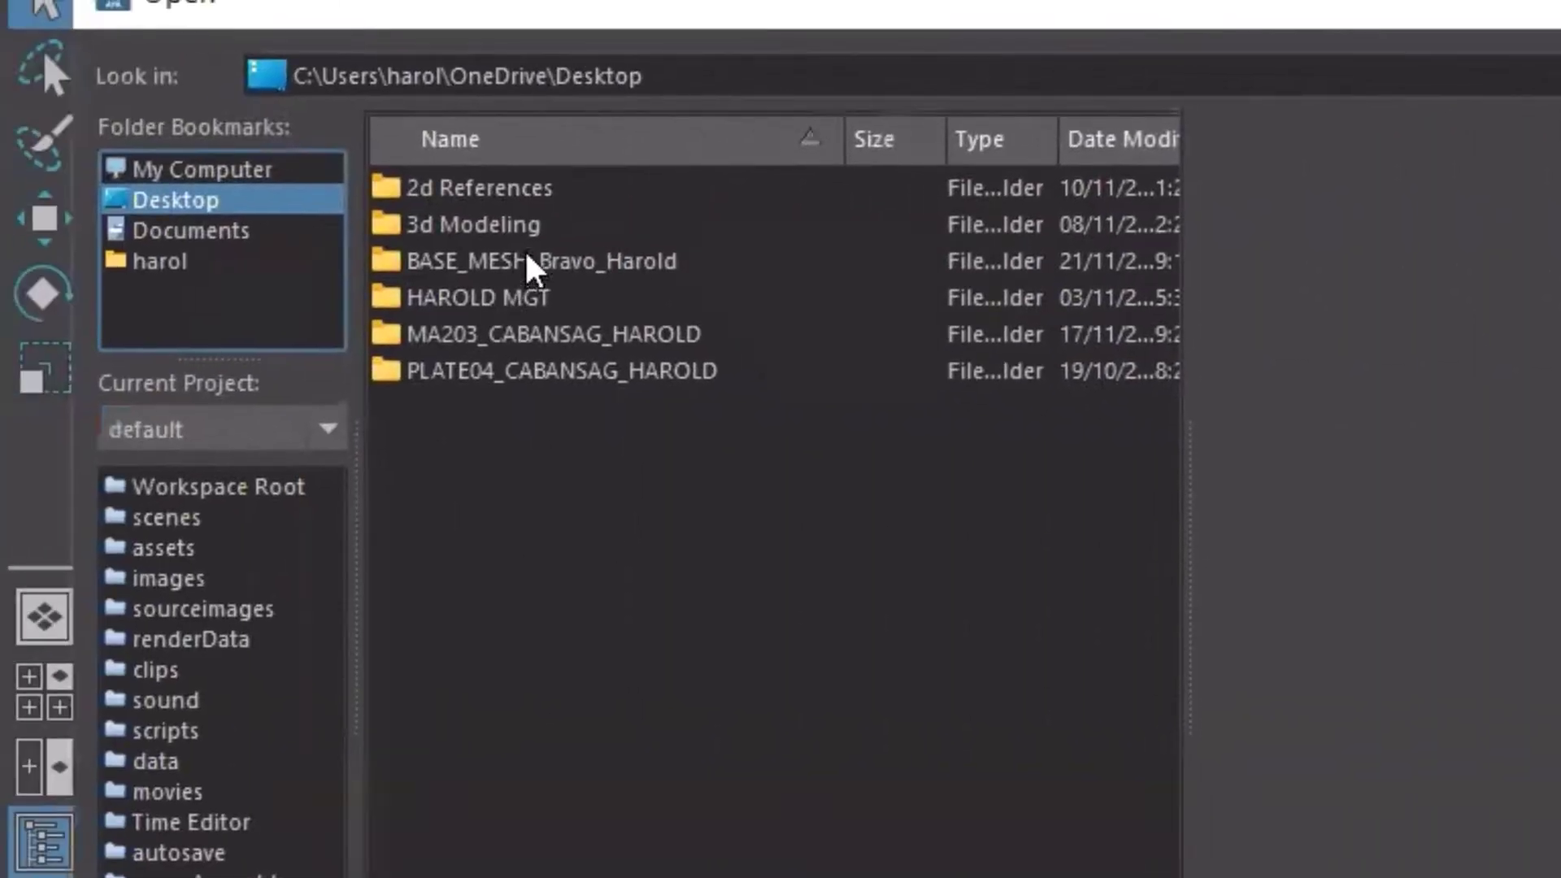
pyautogui.doubleClick(527, 261)
pyautogui.click(510, 187)
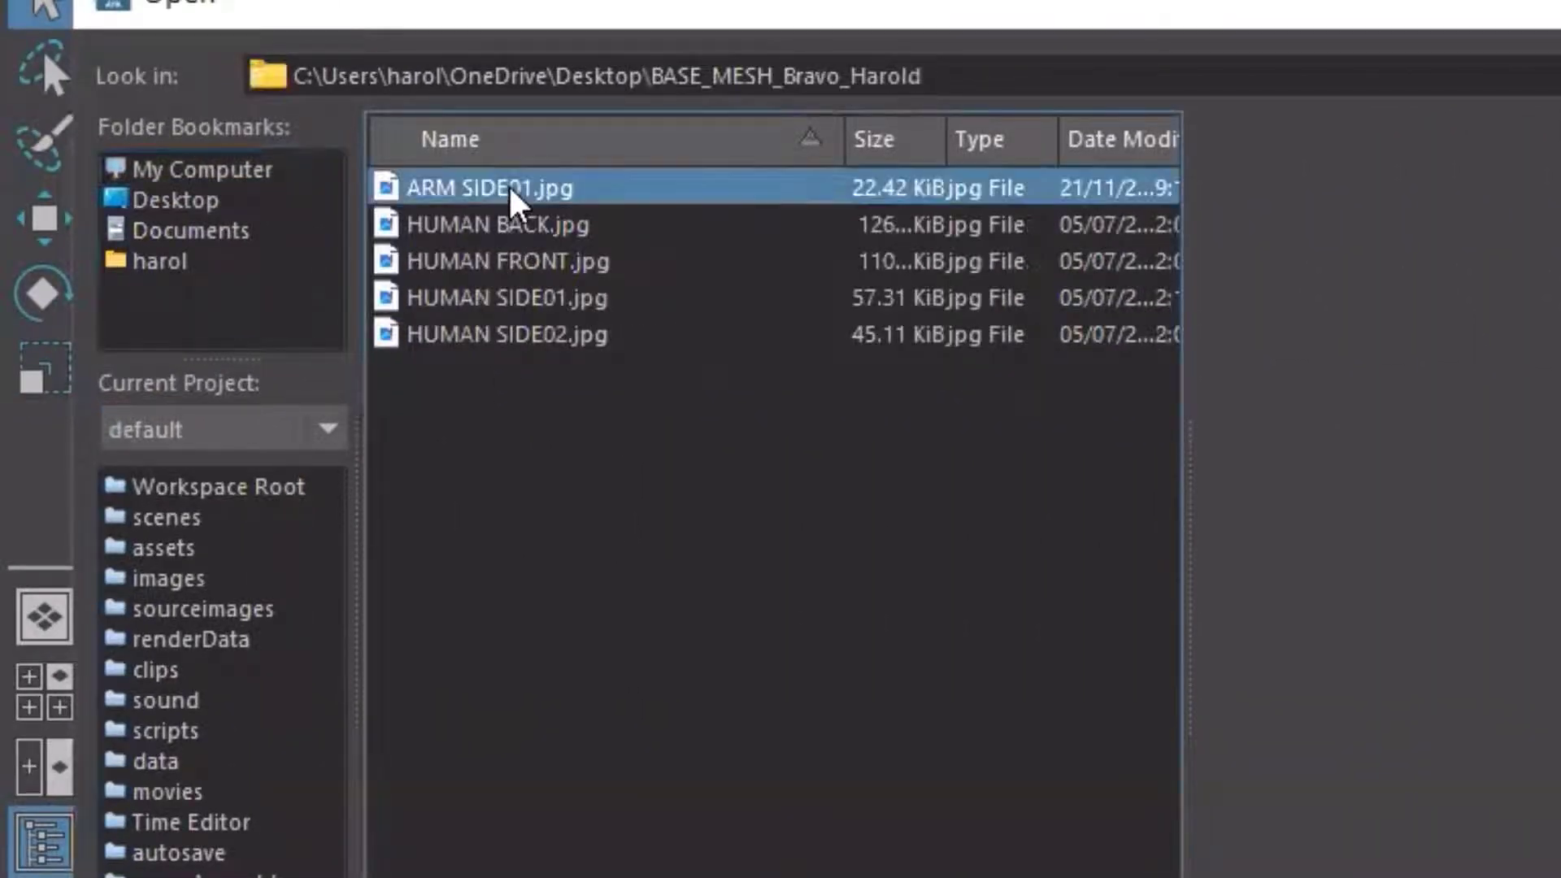
pyautogui.press('Return')
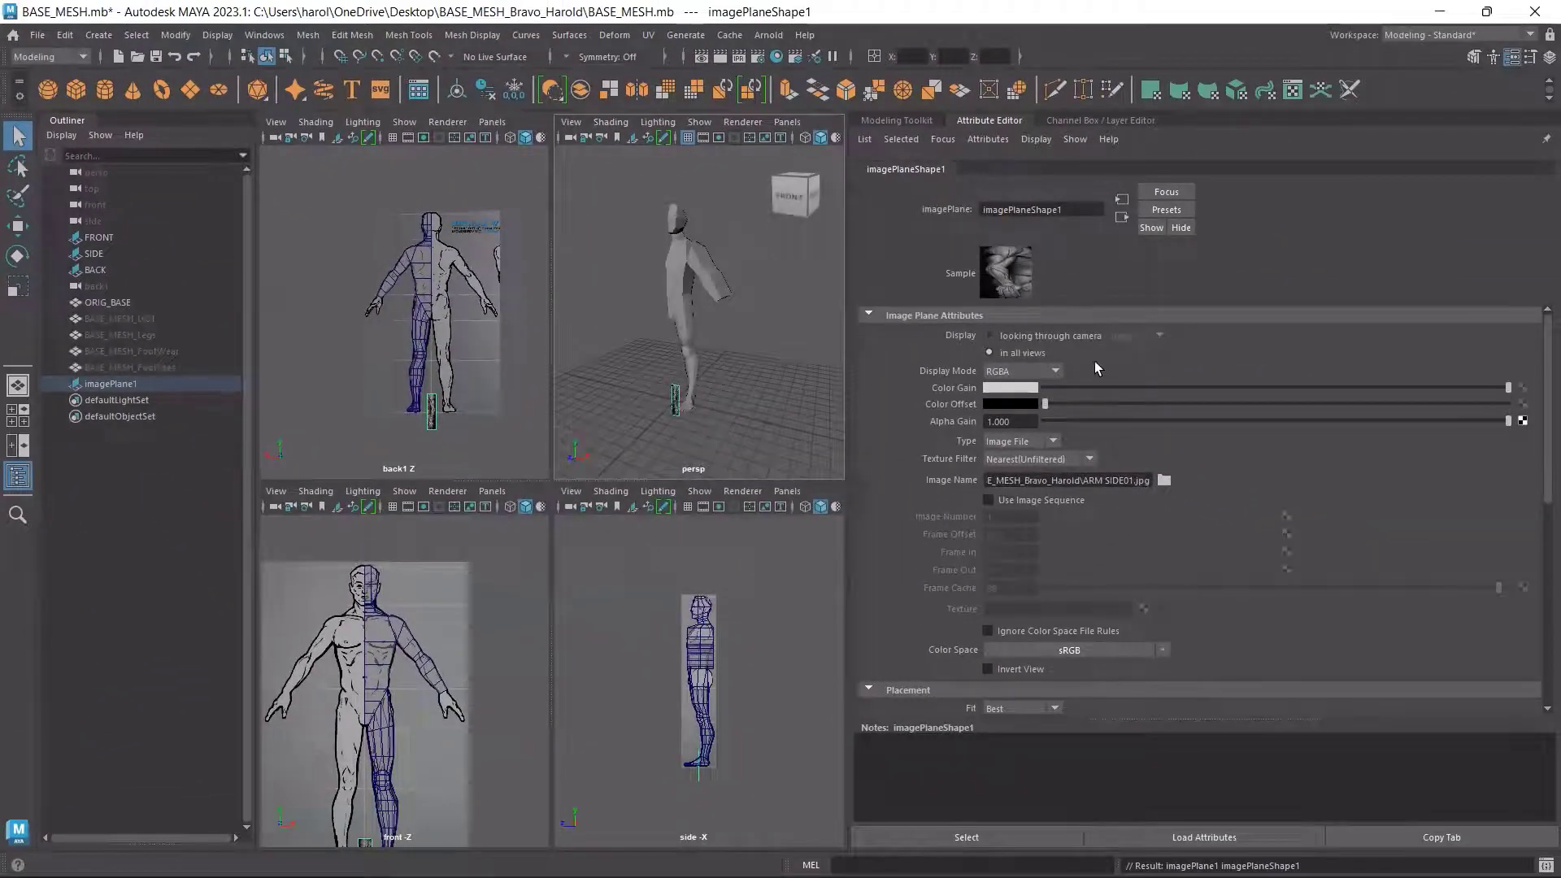
# Set the arm image plane to display only when looking through the side camera
pyautogui.click(1078, 334)
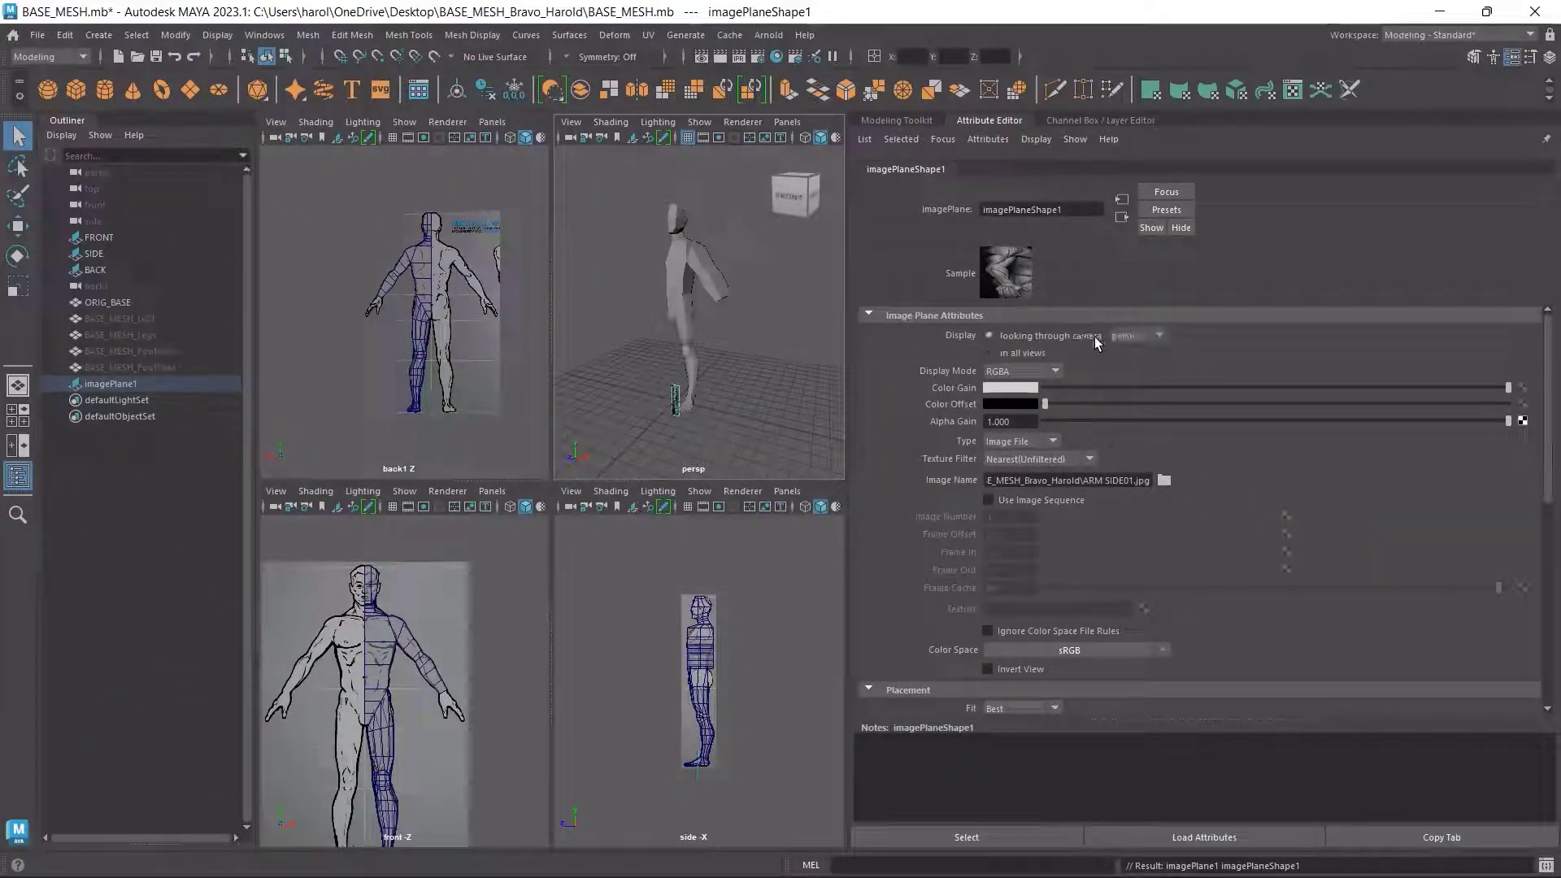
pyautogui.click(1158, 340)
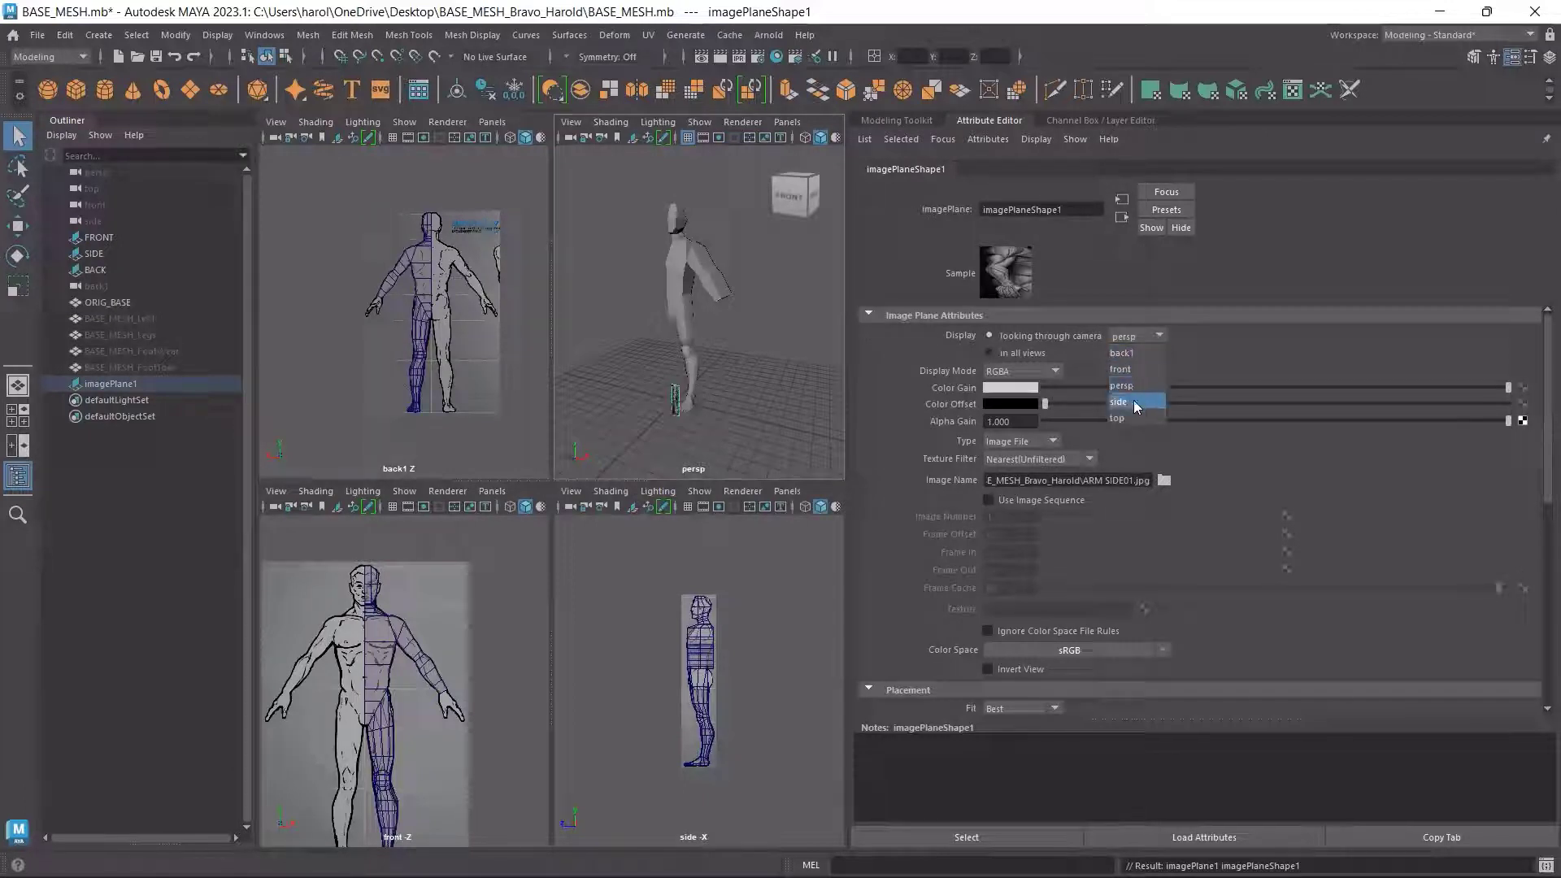
pyautogui.click(1132, 401)
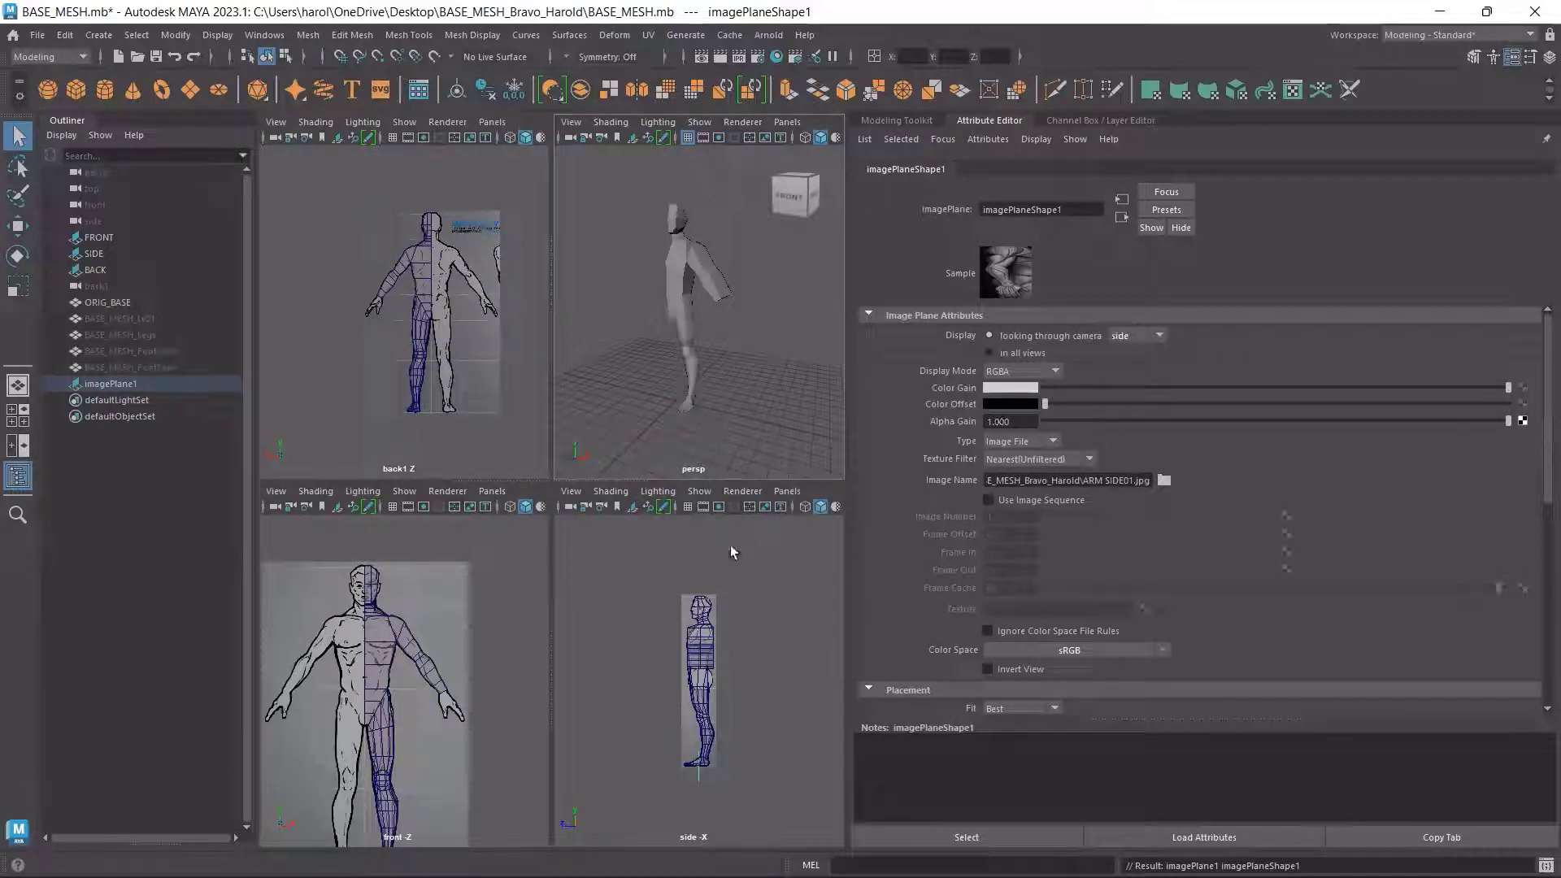
# Raise the arm image plane to about head height and shift it along Z, clear of the side figure
pyautogui.click(746, 708)
pyautogui.press('w')
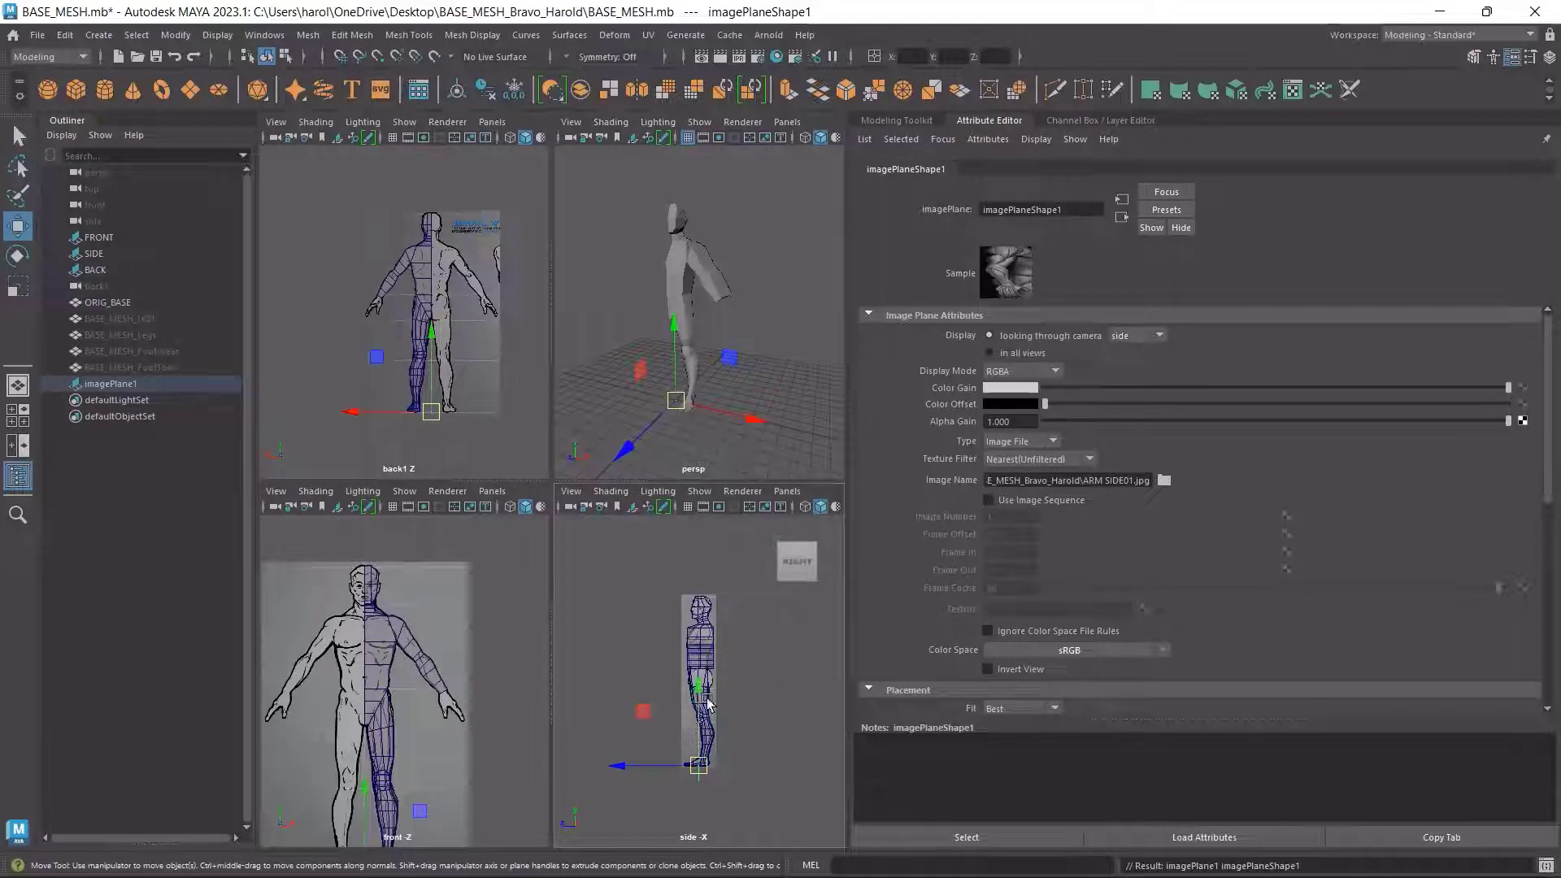
pyautogui.moveTo(707, 597); pyautogui.dragTo(703, 537)
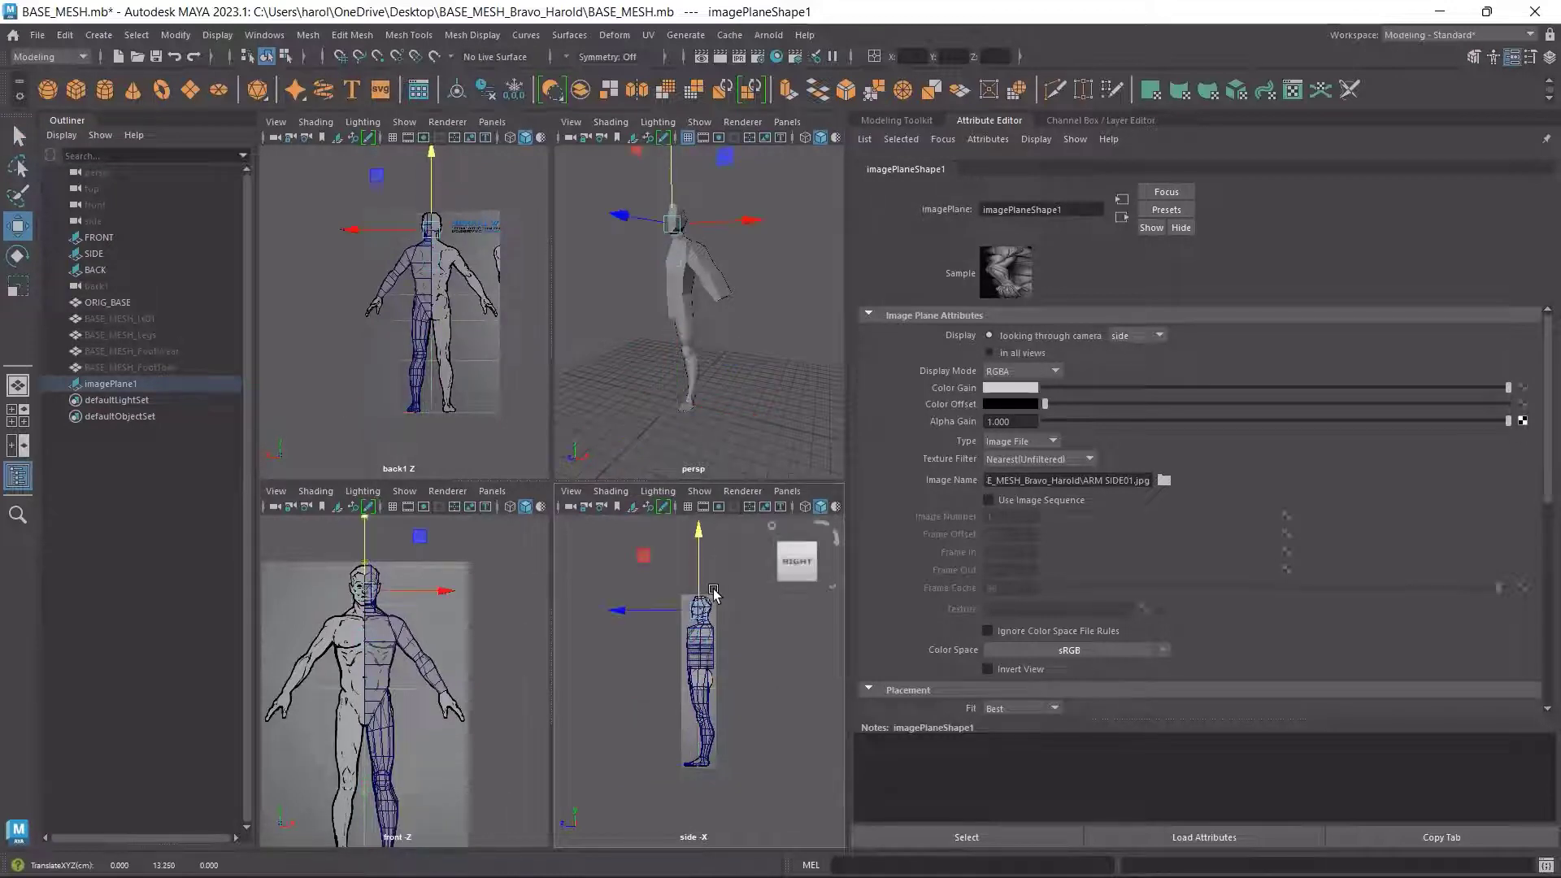
pyautogui.moveTo(623, 615); pyautogui.dragTo(567, 615)
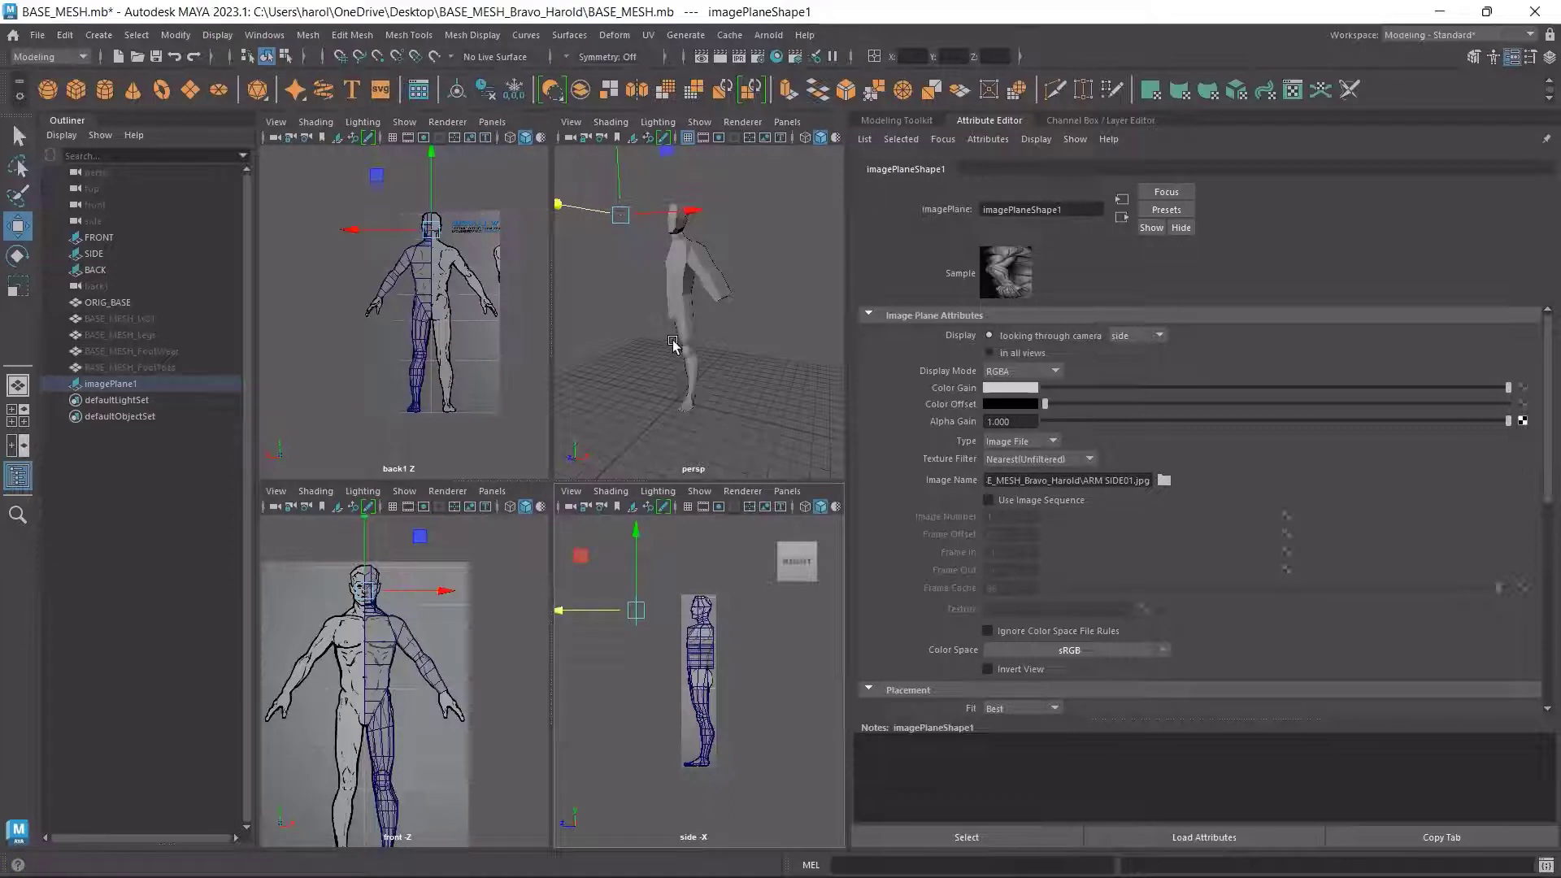
# Set the Rotate tool's step snap to Relative at 45 degrees and rotate the arm image plane 90 degrees about Y
pyautogui.press('e')
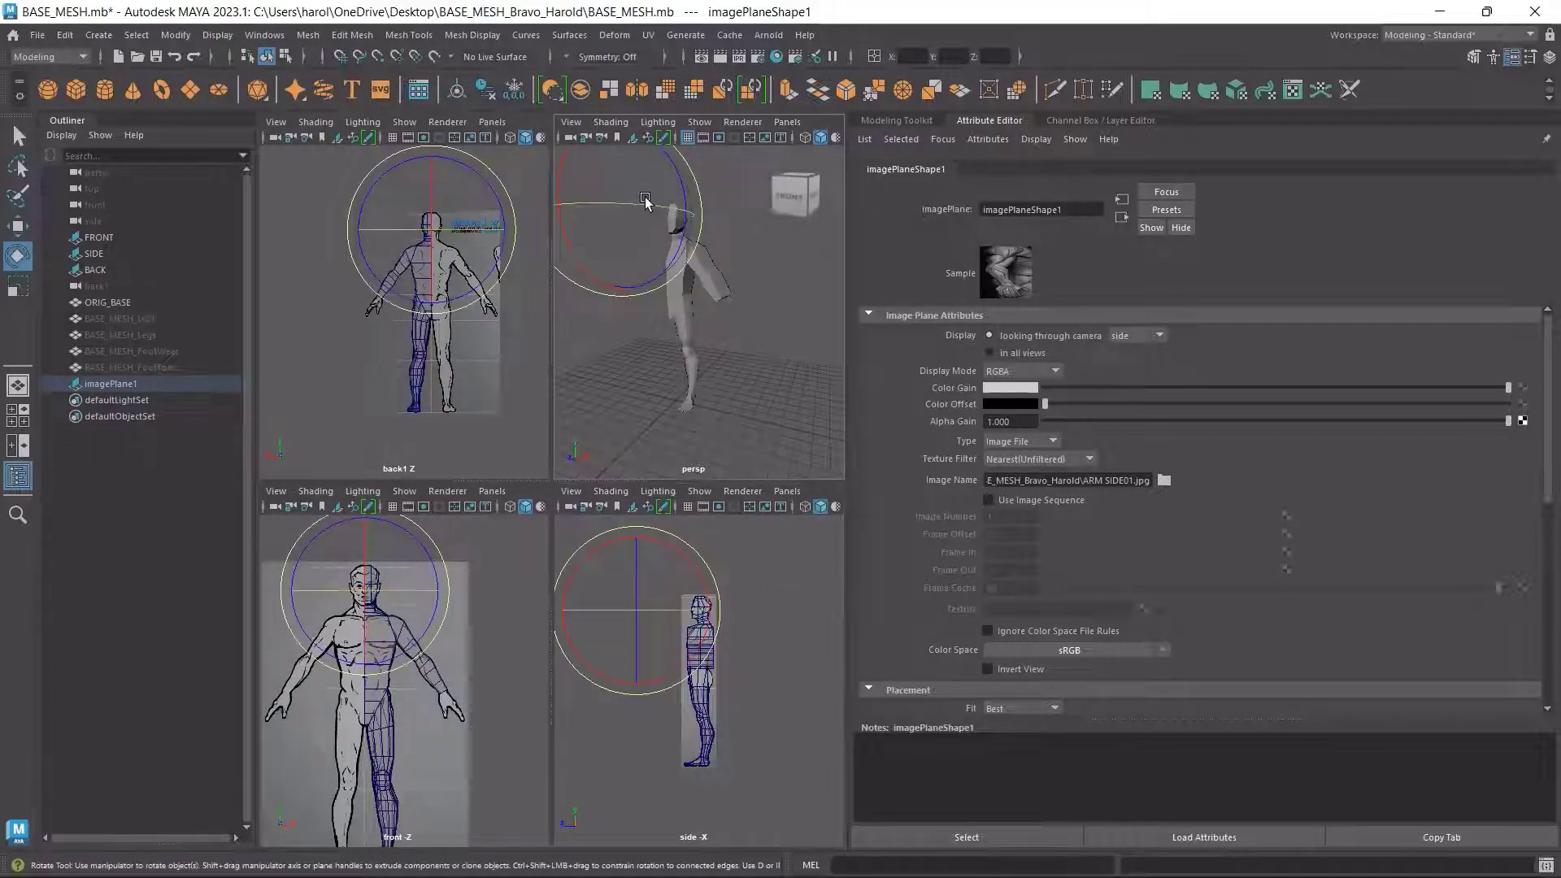
pyautogui.click(1530, 57)
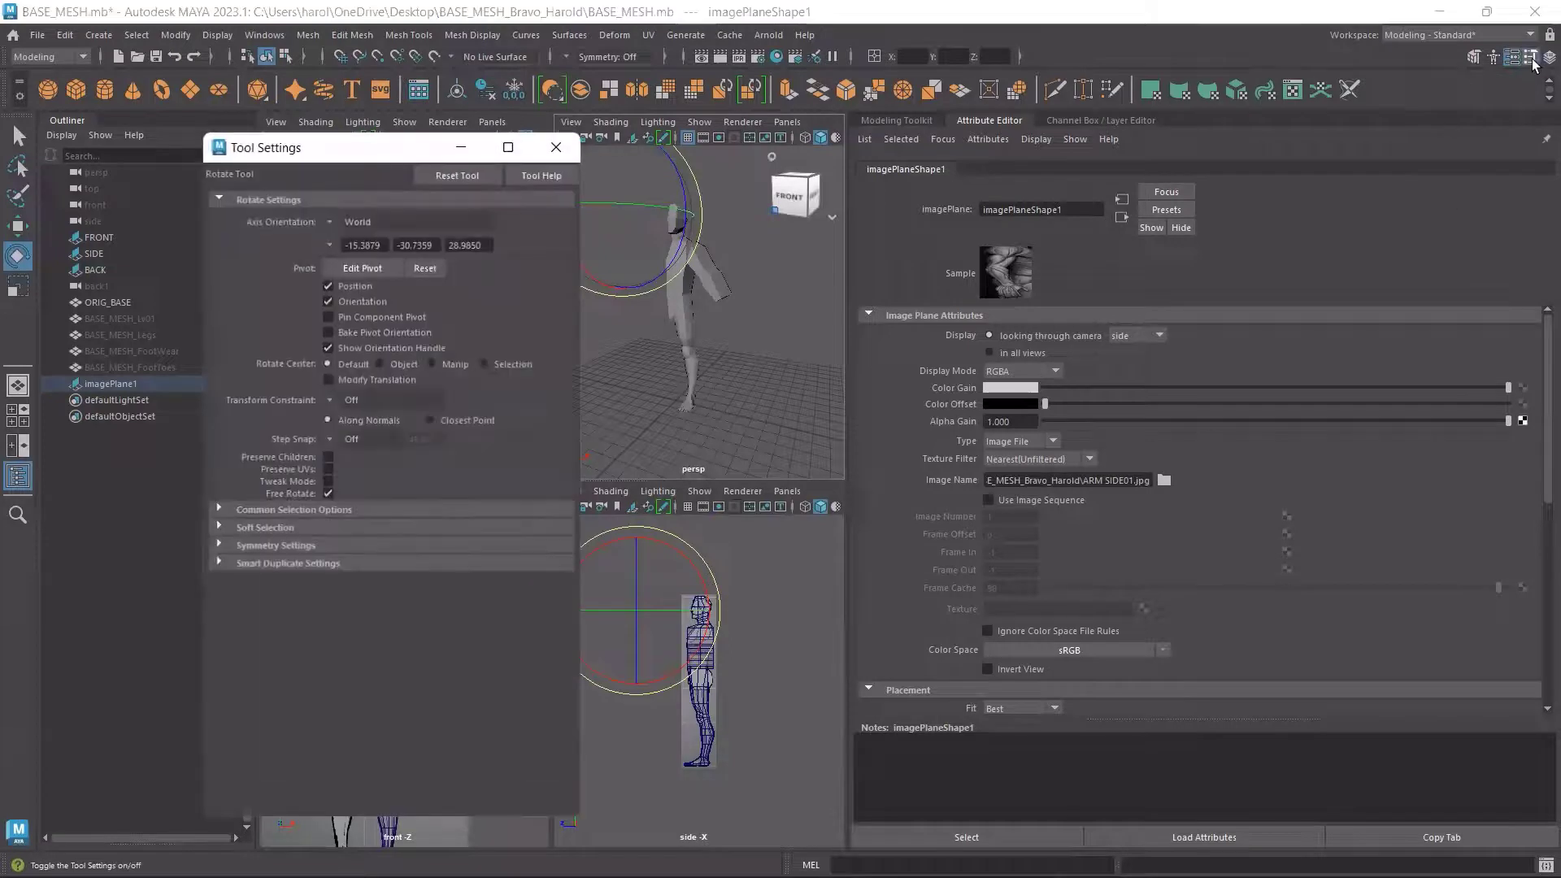
pyautogui.click(323, 439)
pyautogui.click(381, 466)
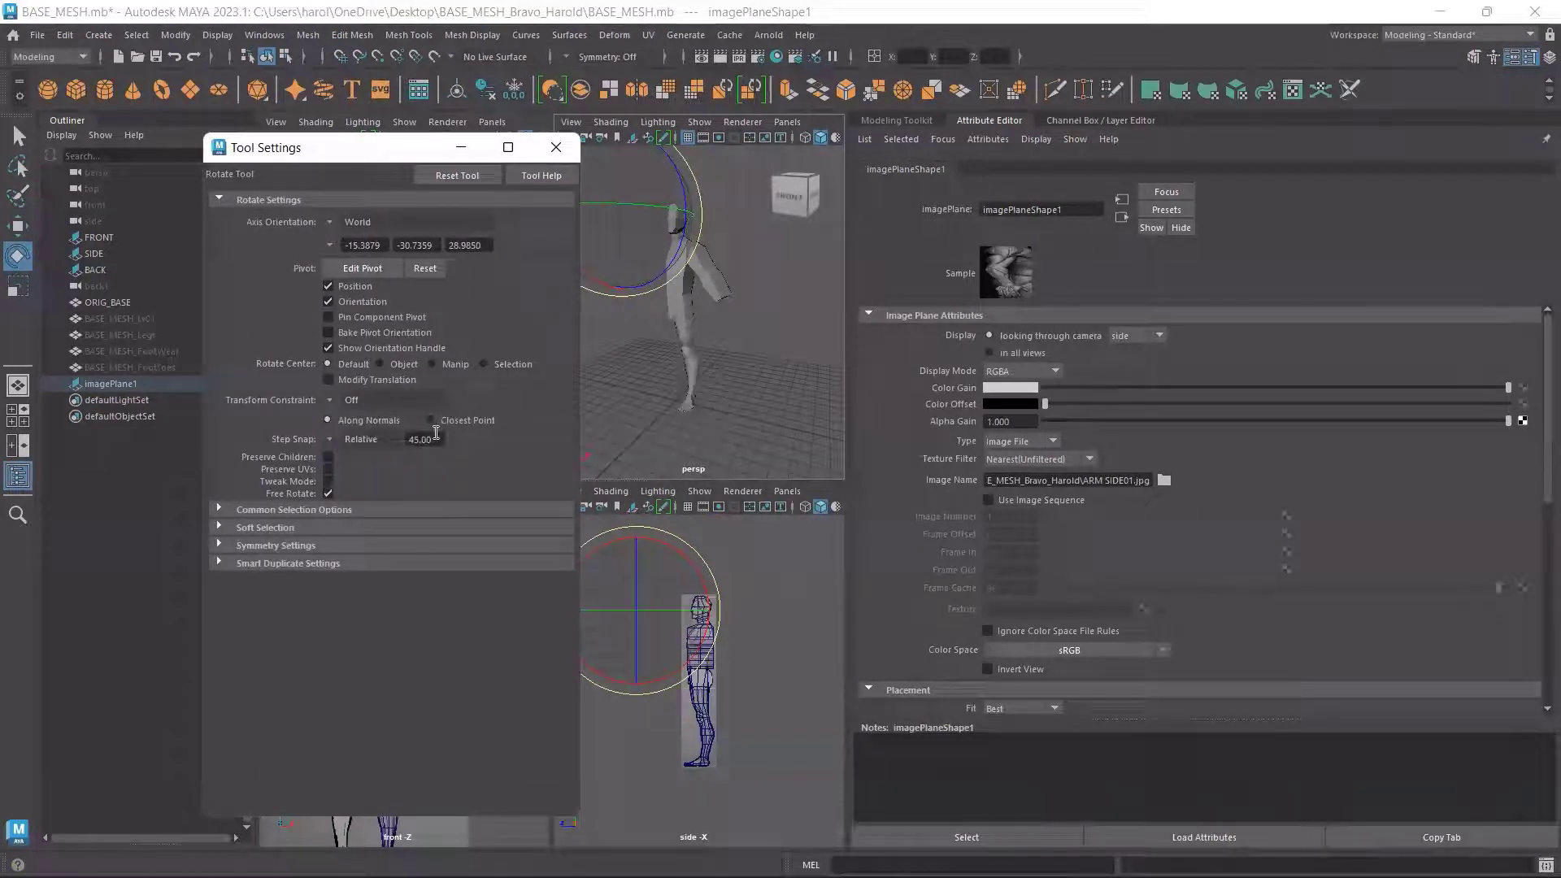
pyautogui.click(556, 146)
pyautogui.moveTo(615, 203); pyautogui.dragTo(521, 212)
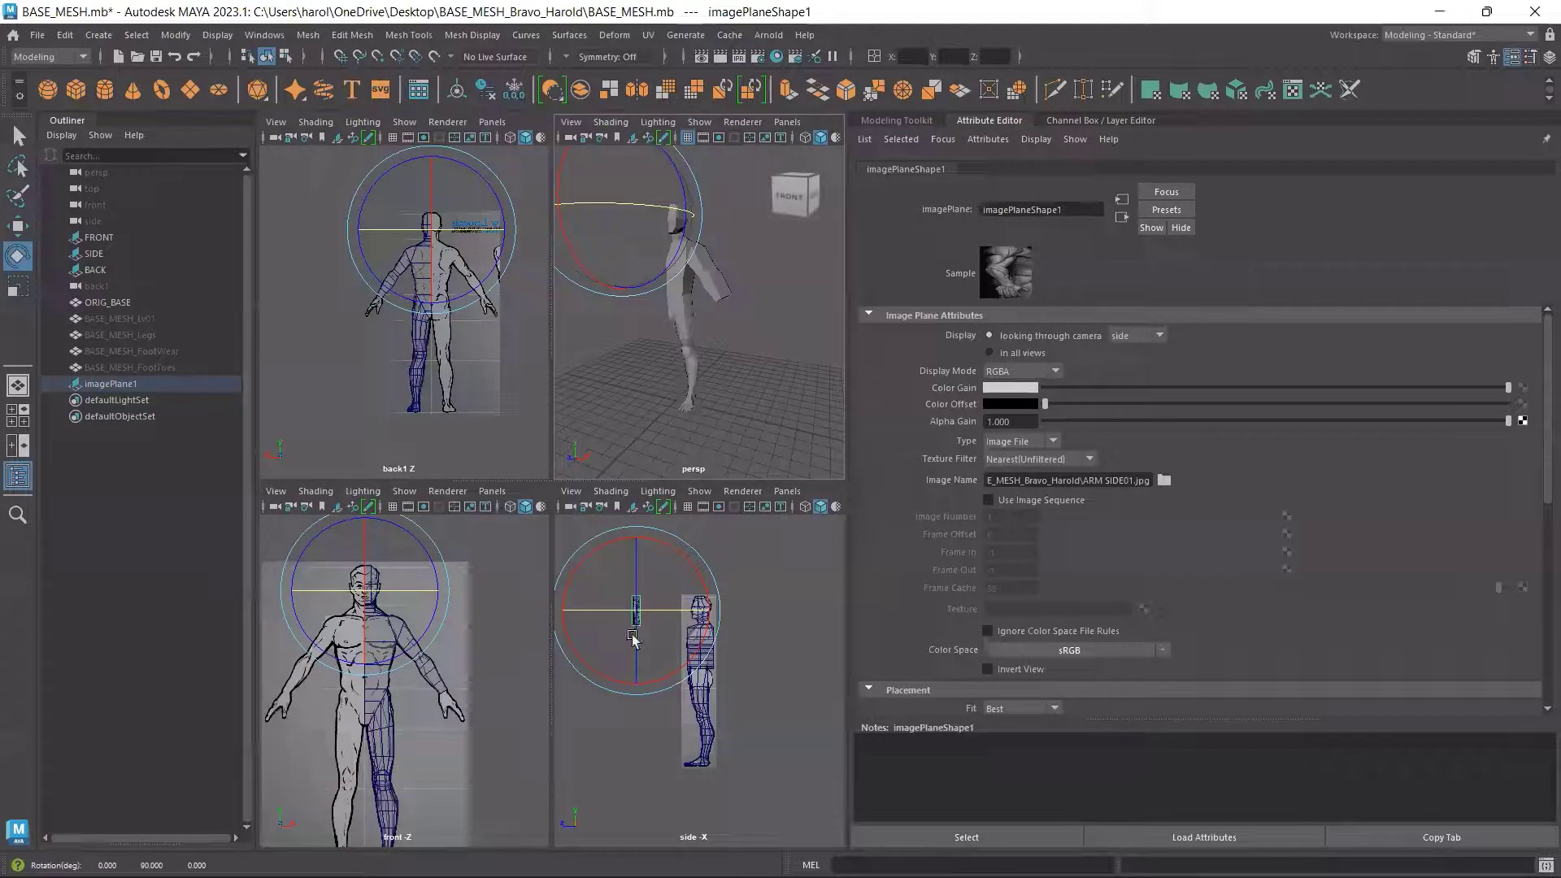
# Move the arm image plane in the side view to sit just in front of the side figure's chest
pyautogui.press('f')
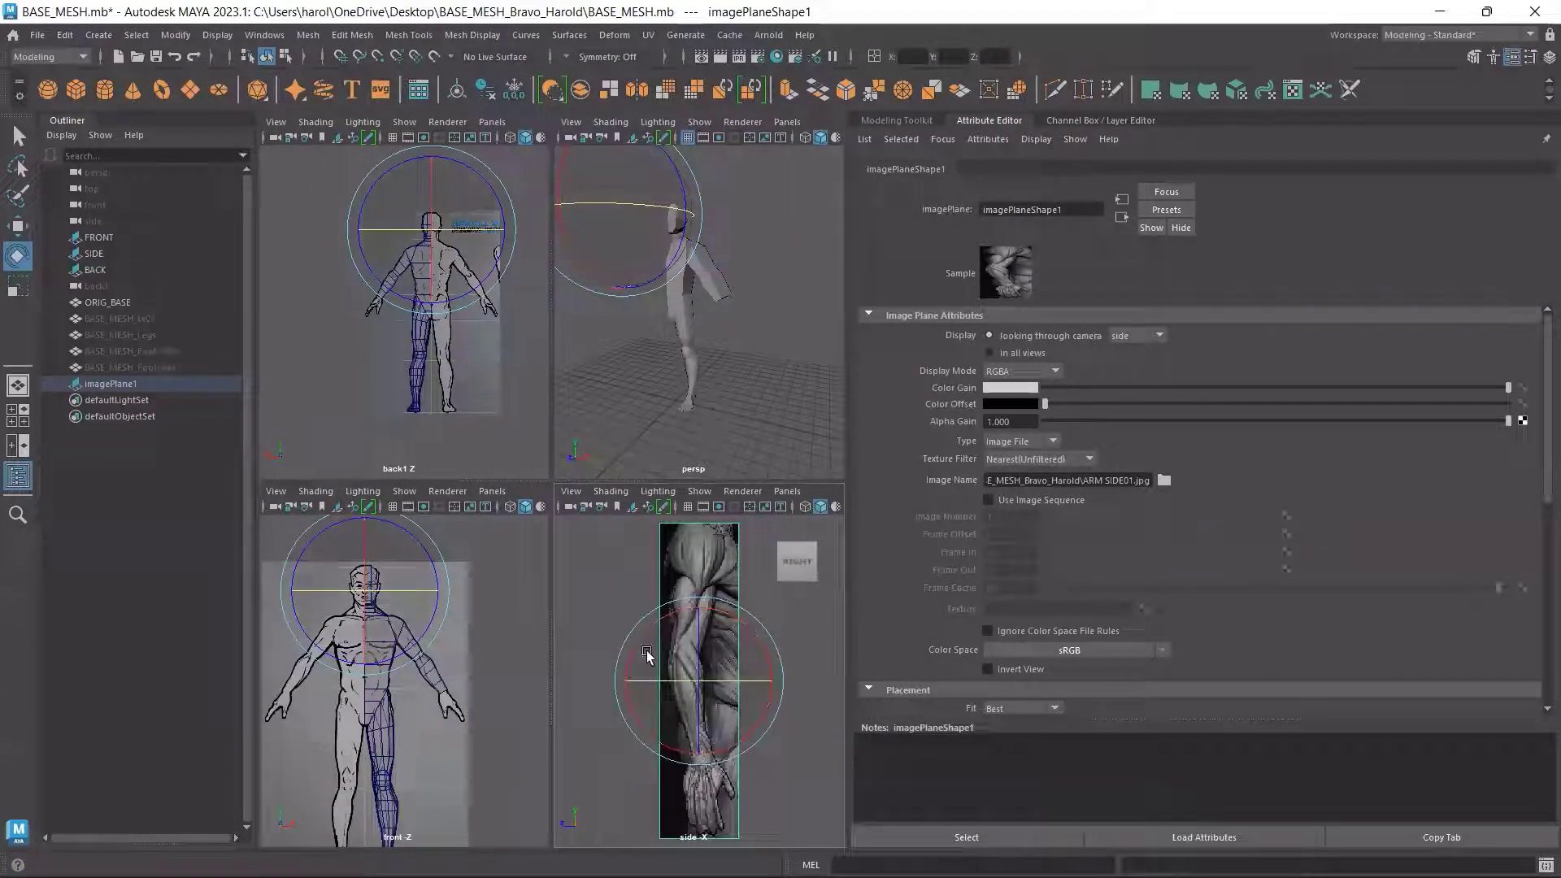
pyautogui.press('w')
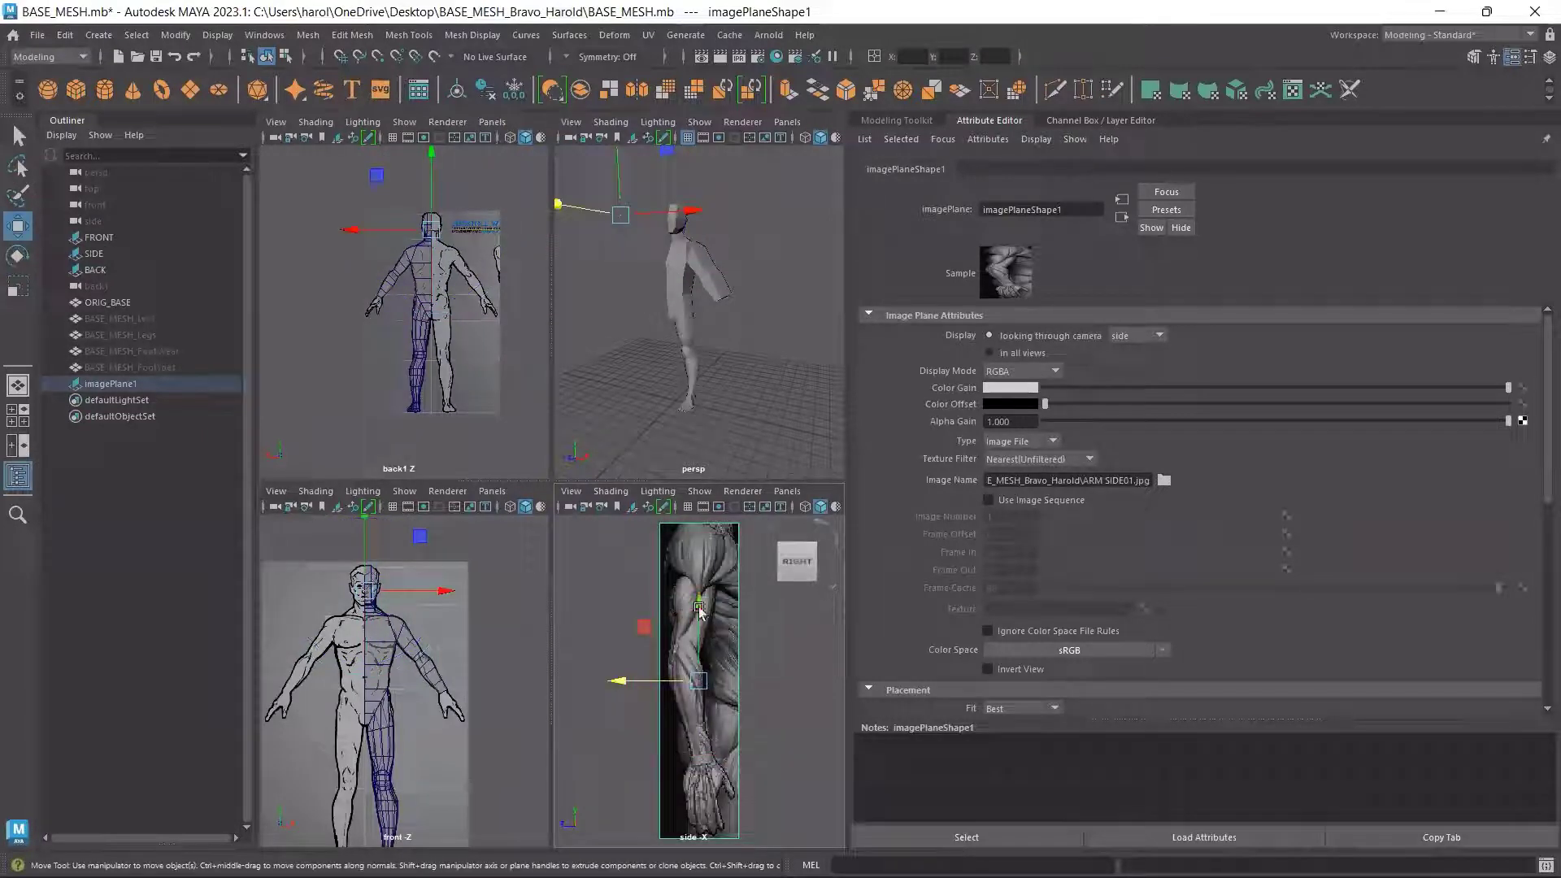
pyautogui.scroll(-8, 687, 636)
pyautogui.scroll(2, 688, 636)
pyautogui.press('space')
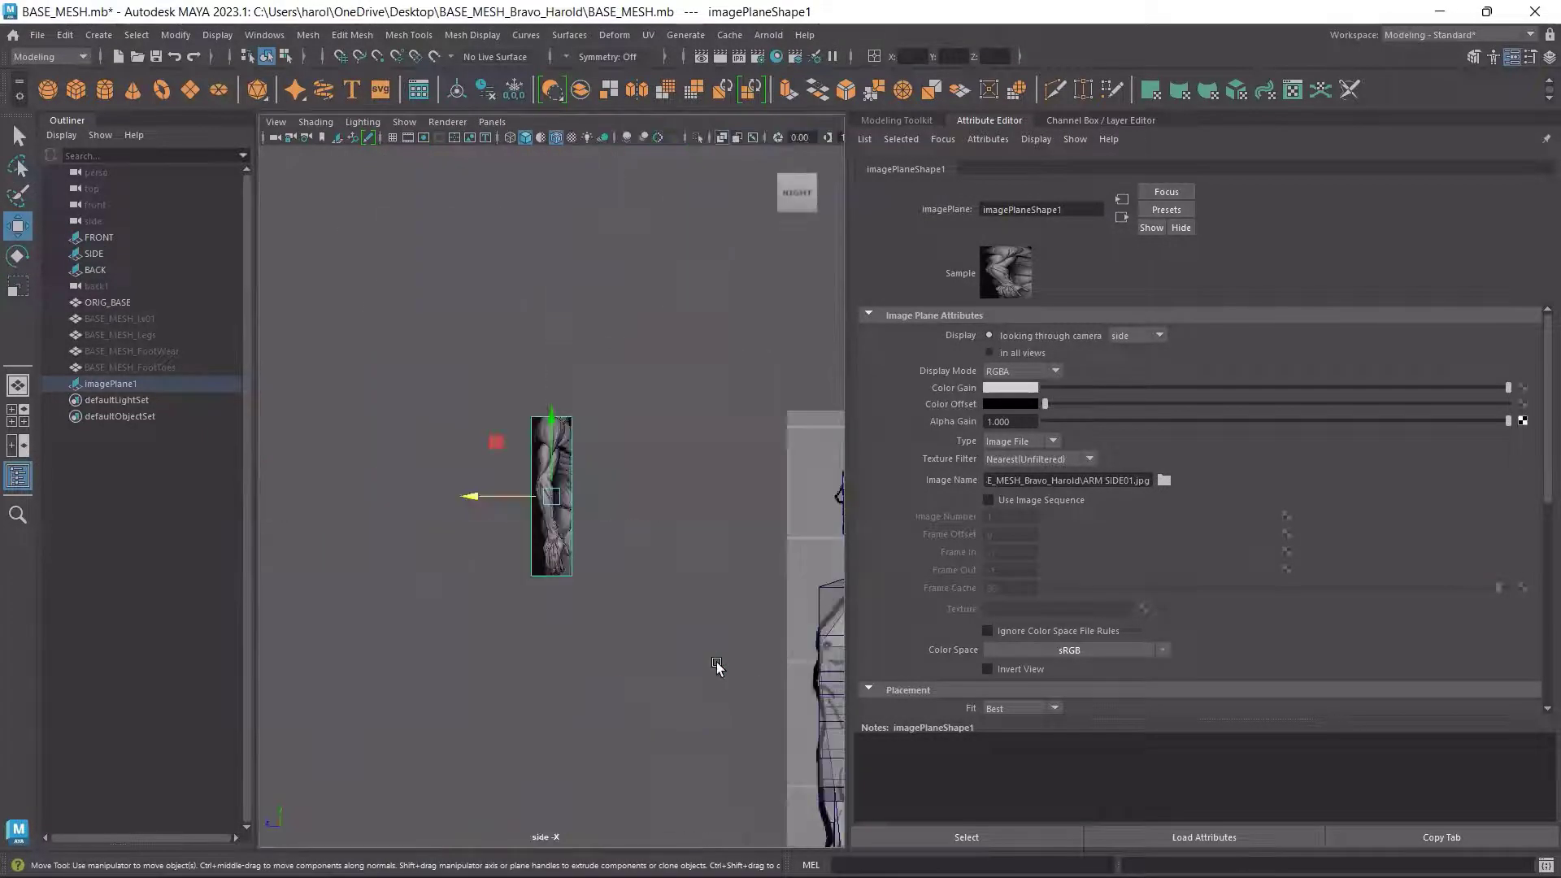
pyautogui.keyDown('alt'); pyautogui.moveTo(724, 597); pyautogui.dragTo(484, 486, button='middle'); pyautogui.keyUp('alt')
pyautogui.scroll(-2, 453, 487)
pyautogui.moveTo(370, 373); pyautogui.dragTo(492, 480)
pyautogui.moveTo(449, 490); pyautogui.dragTo(419, 495, button='middle')
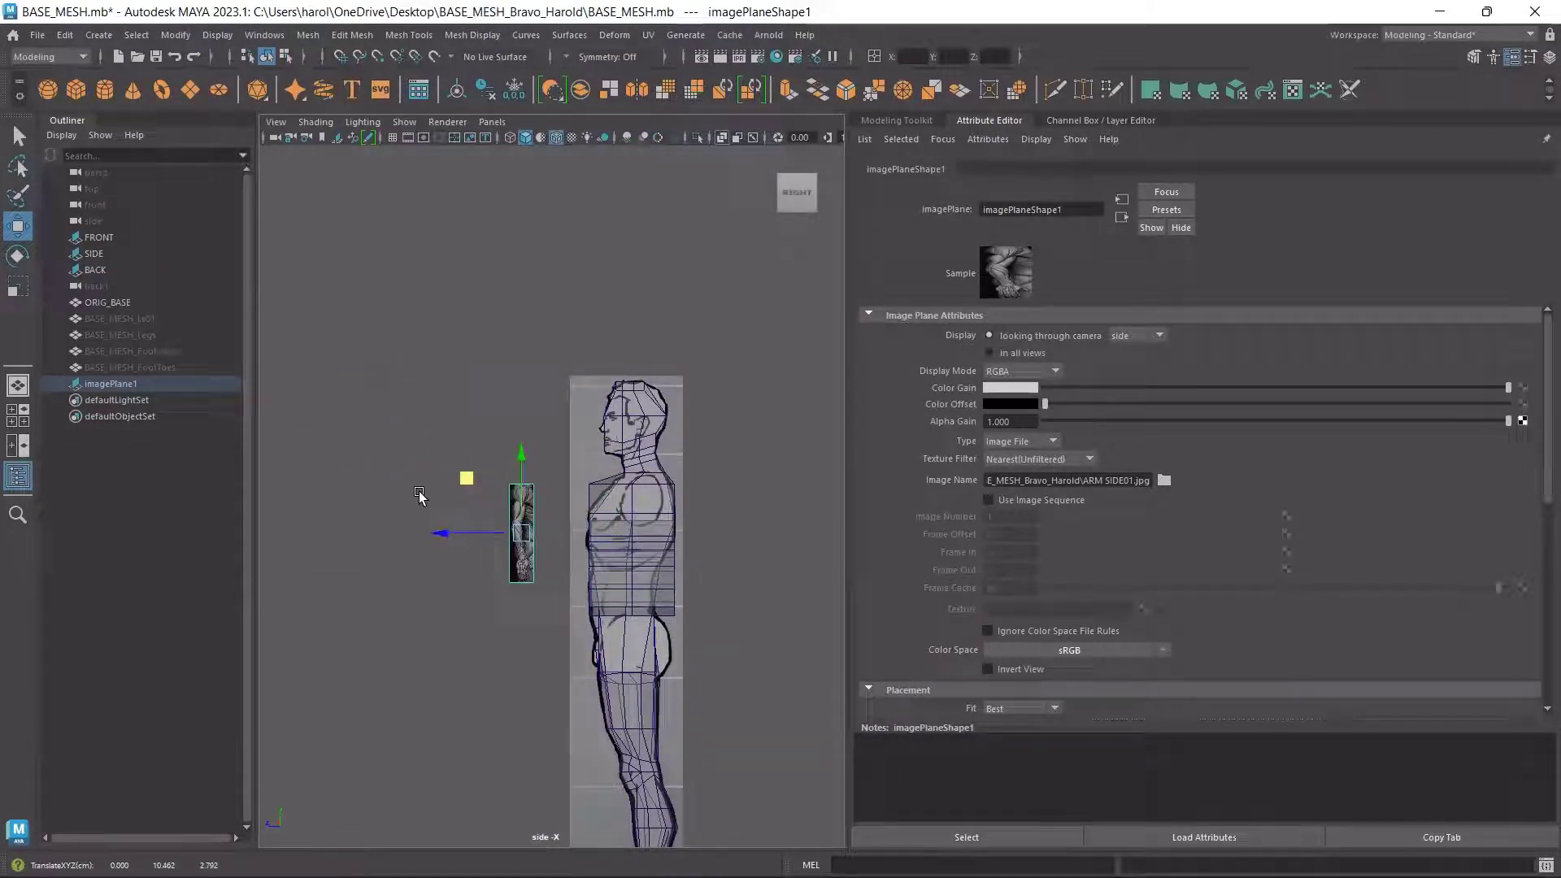
# Scale the arm image plane up uniformly to about 1.911 to match the side figure's arm length
pyautogui.click(19, 287)
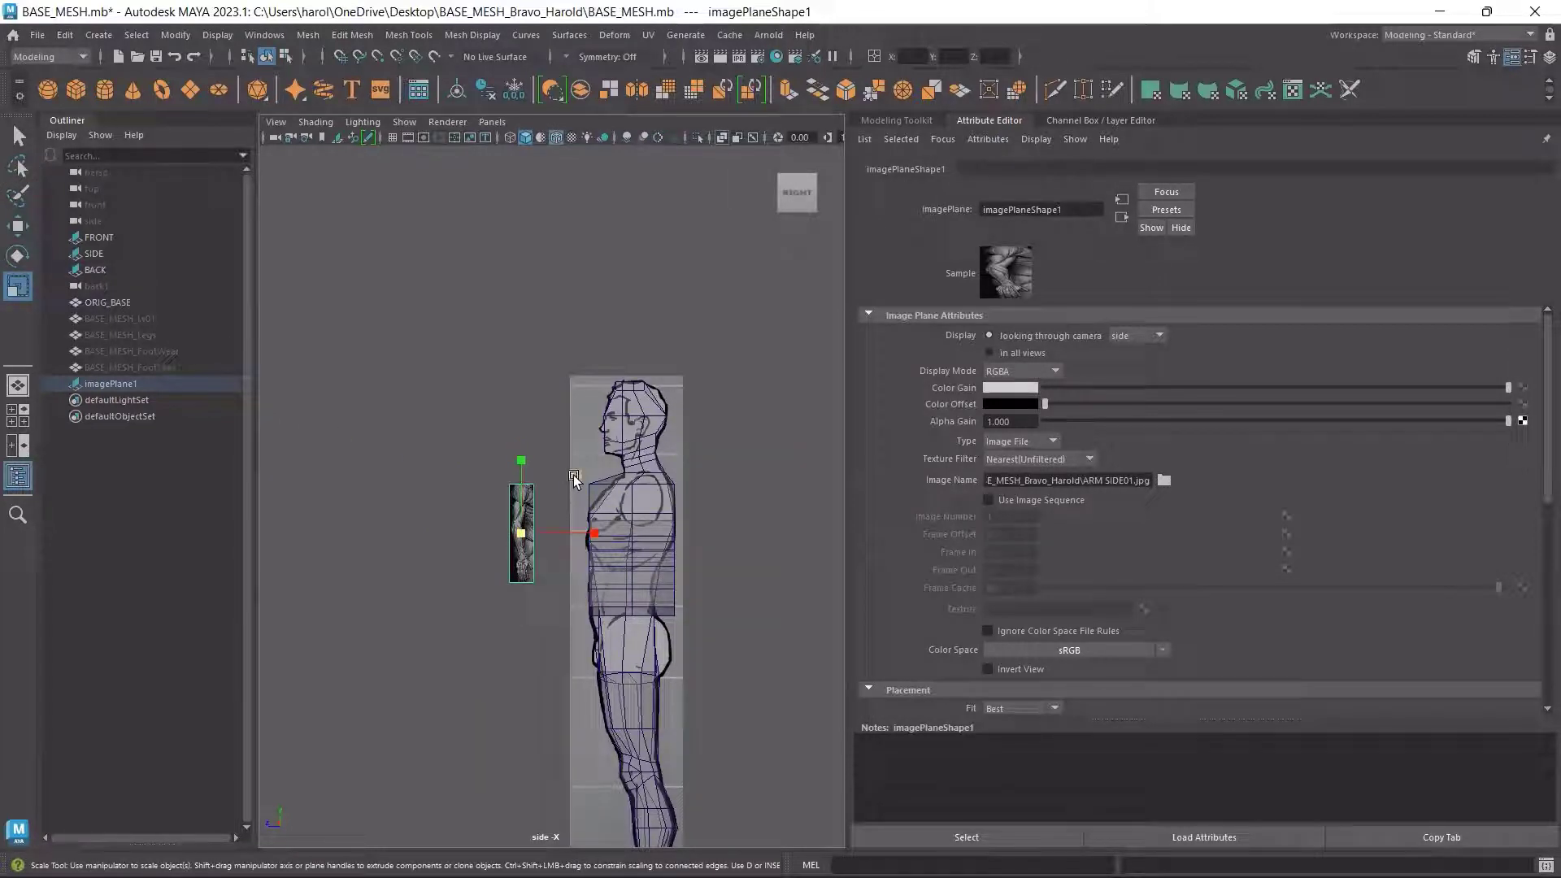
pyautogui.moveTo(574, 488); pyautogui.dragTo(602, 461, button='middle')
pyautogui.moveTo(602, 460); pyautogui.dragTo(600, 461)
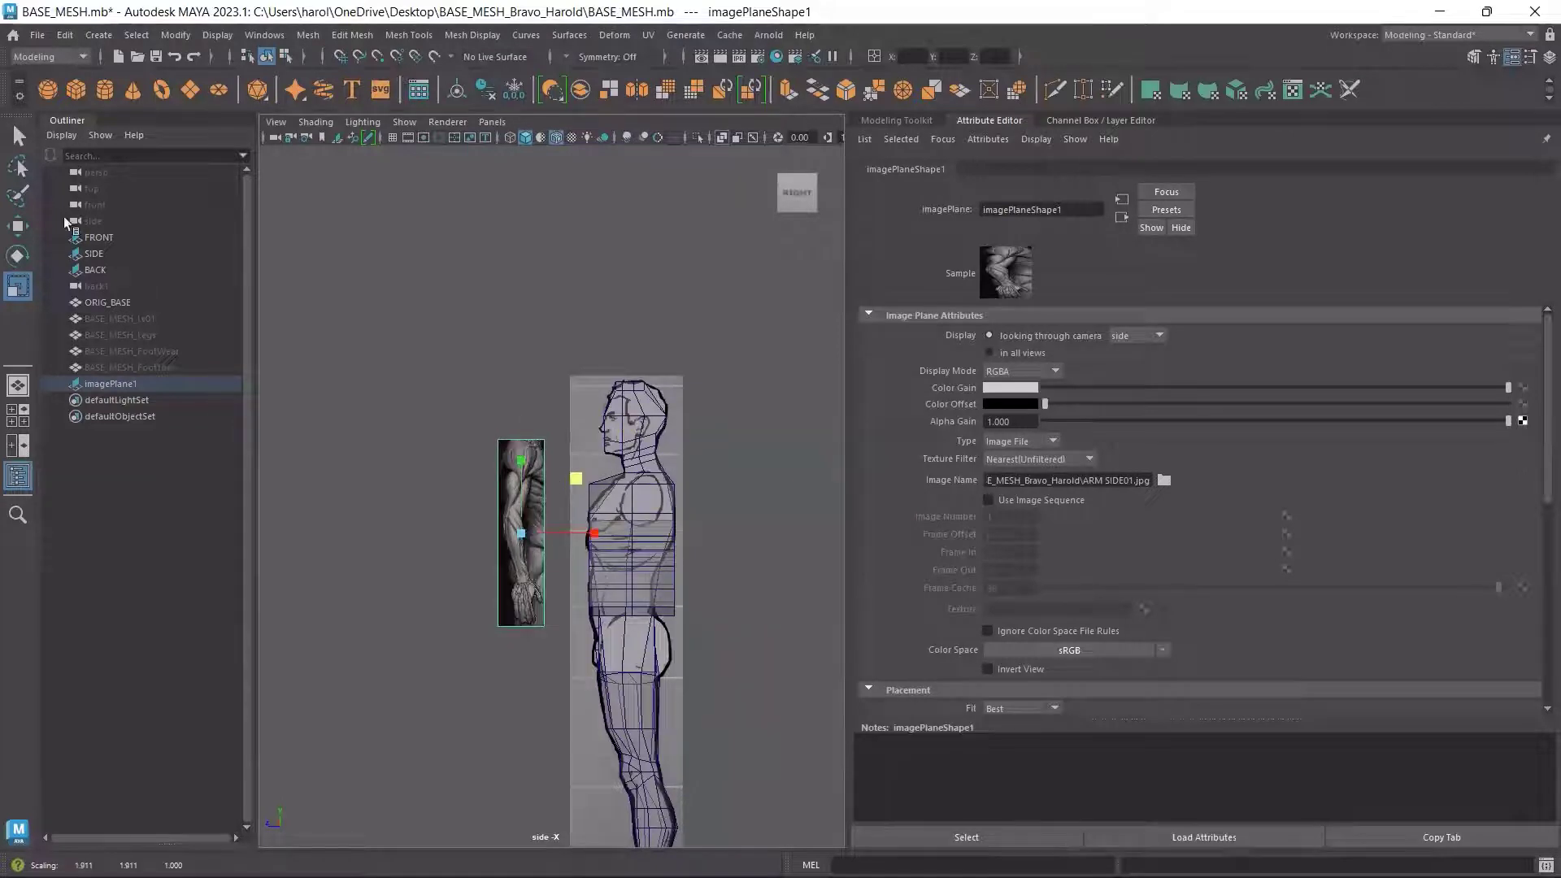
# Lay the arm image plane over the figure's torso at shoulder height, and shift it along Z behind the back
pyautogui.press('w')
pyautogui.moveTo(466, 478); pyautogui.dragTo(588, 514, button='middle')
pyautogui.scroll(5, 692, 608)
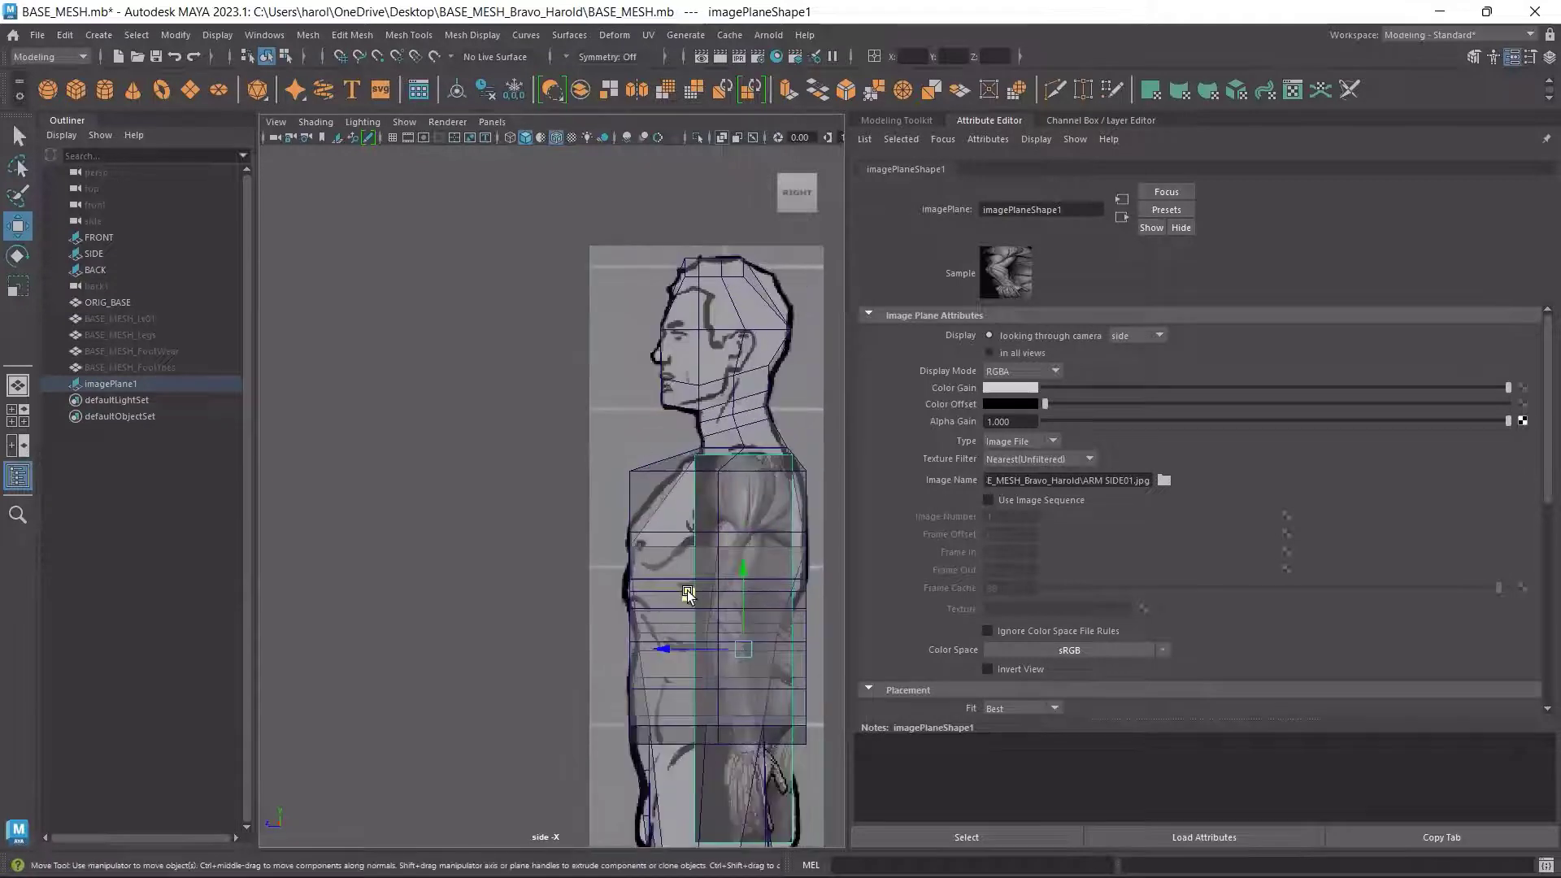
pyautogui.keyDown('alt'); pyautogui.moveTo(686, 599); pyautogui.dragTo(480, 461, button='middle'); pyautogui.keyUp('alt')
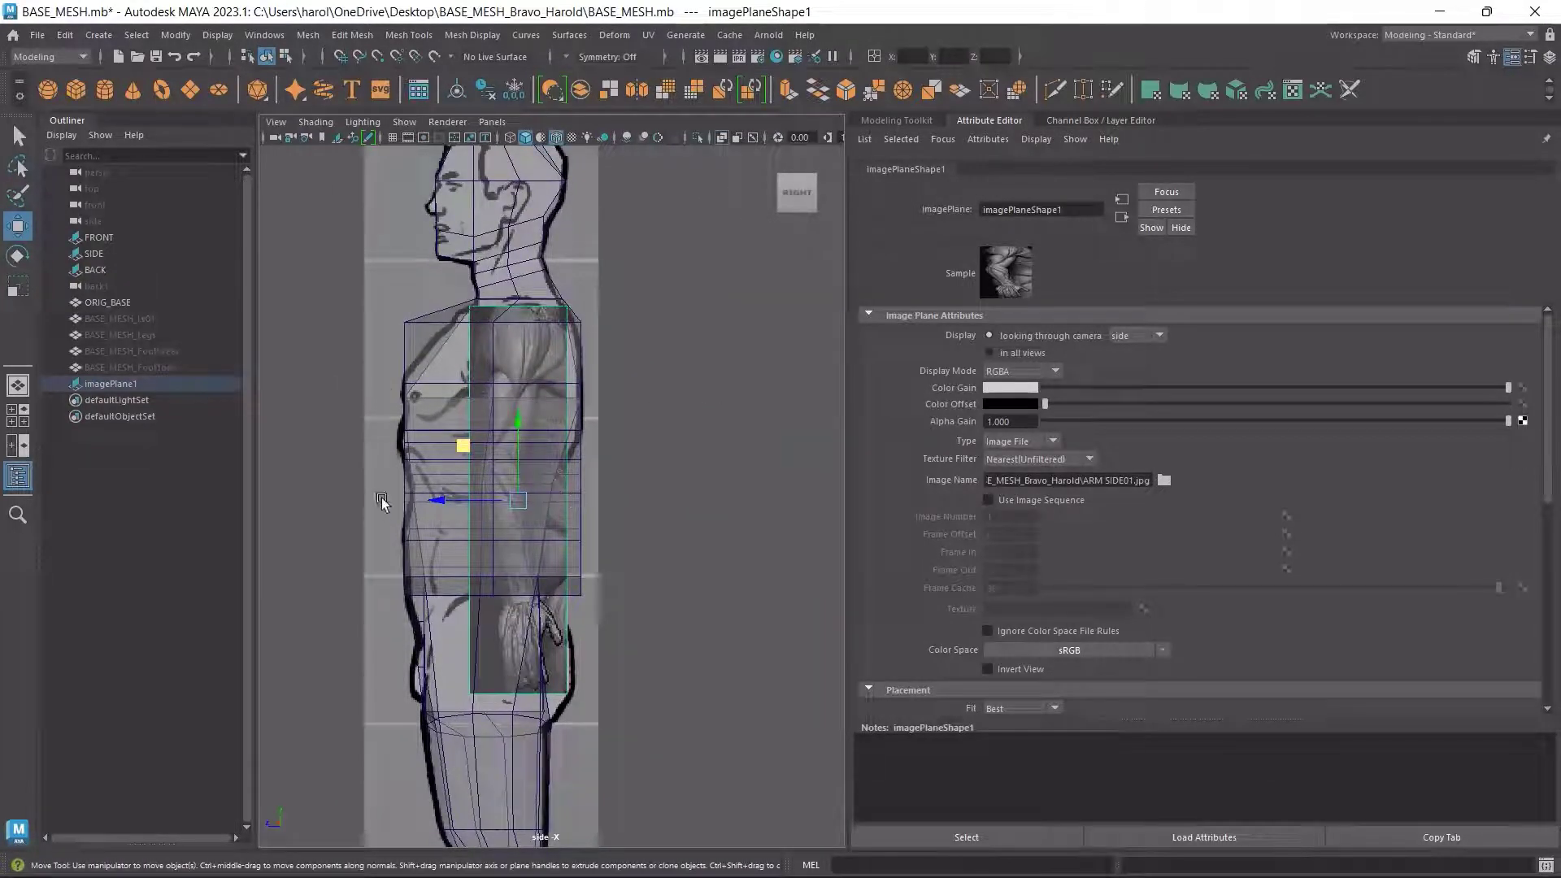
pyautogui.moveTo(446, 498); pyautogui.dragTo(689, 429)
pyautogui.click(709, 396)
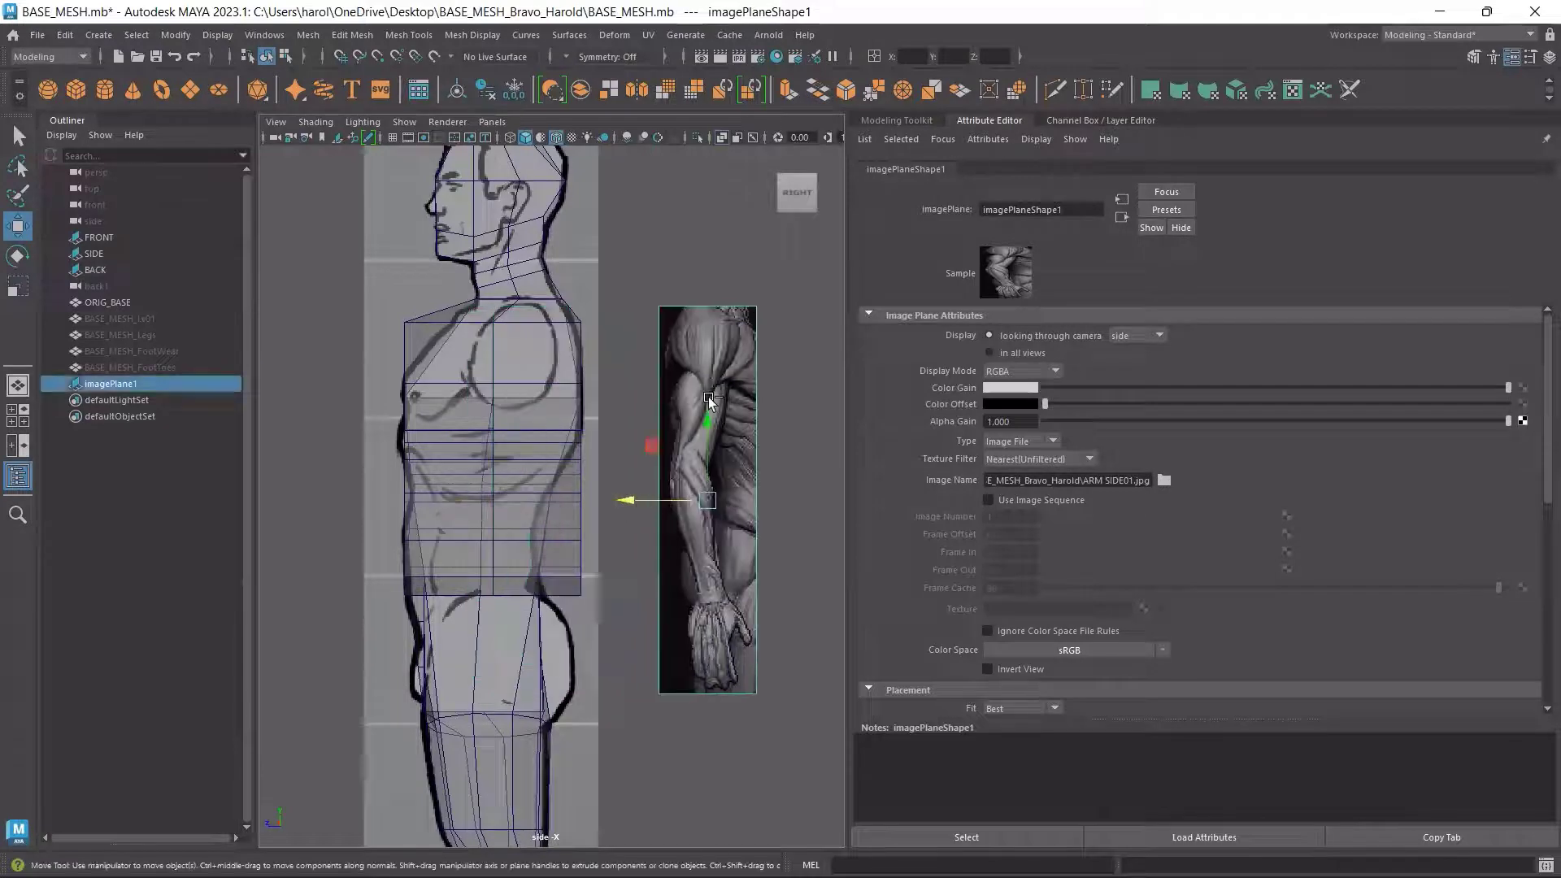
# Rename the arm image plane to ARM_SIDE
pyautogui.doubleClick(109, 384)
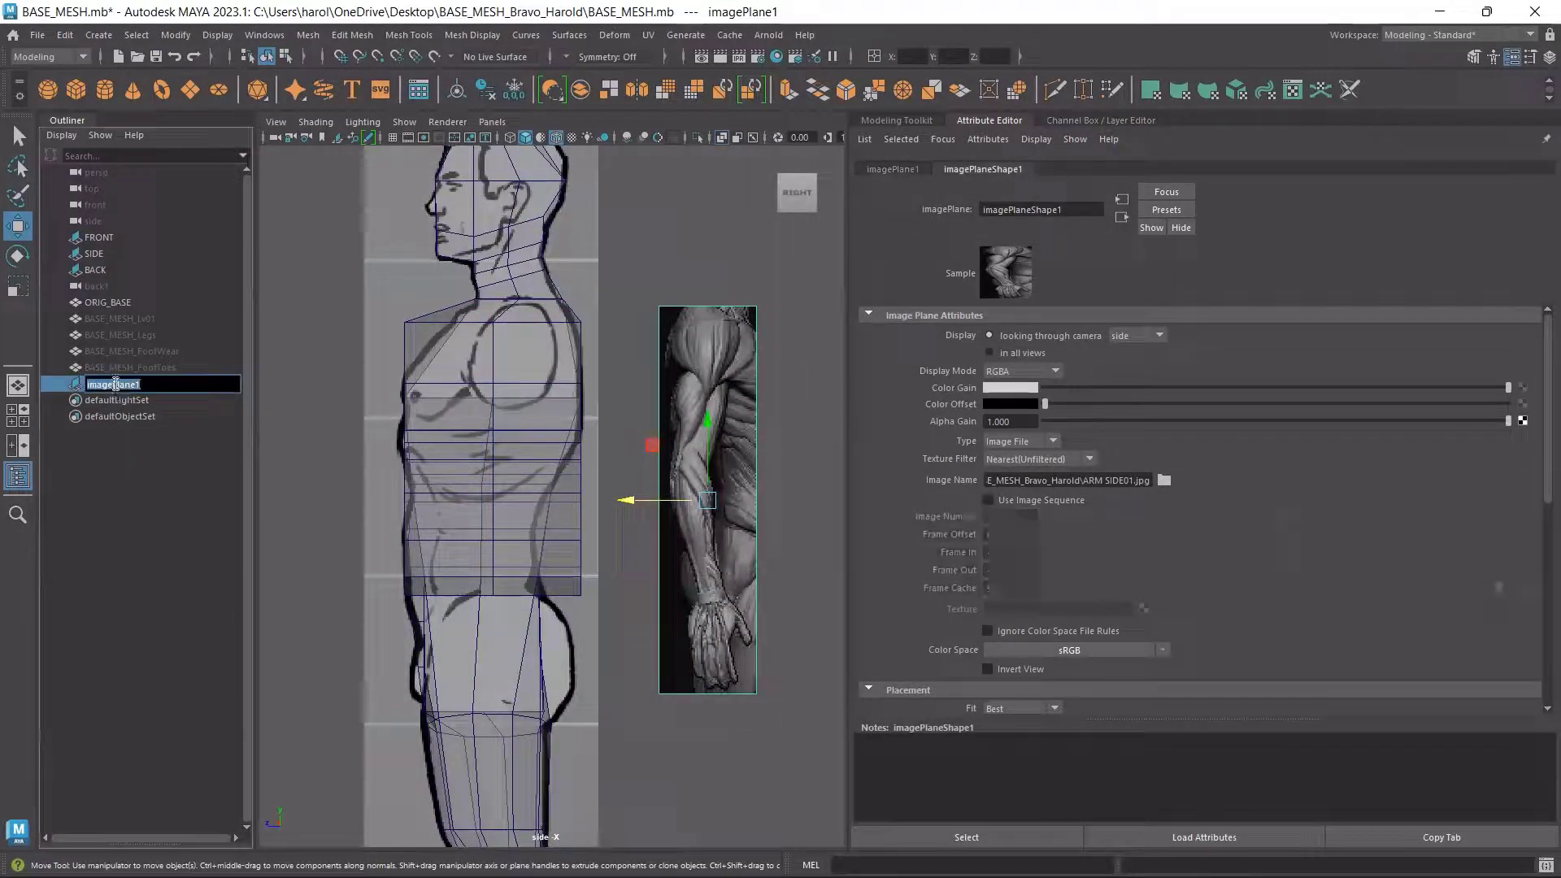
pyautogui.write('ARM')
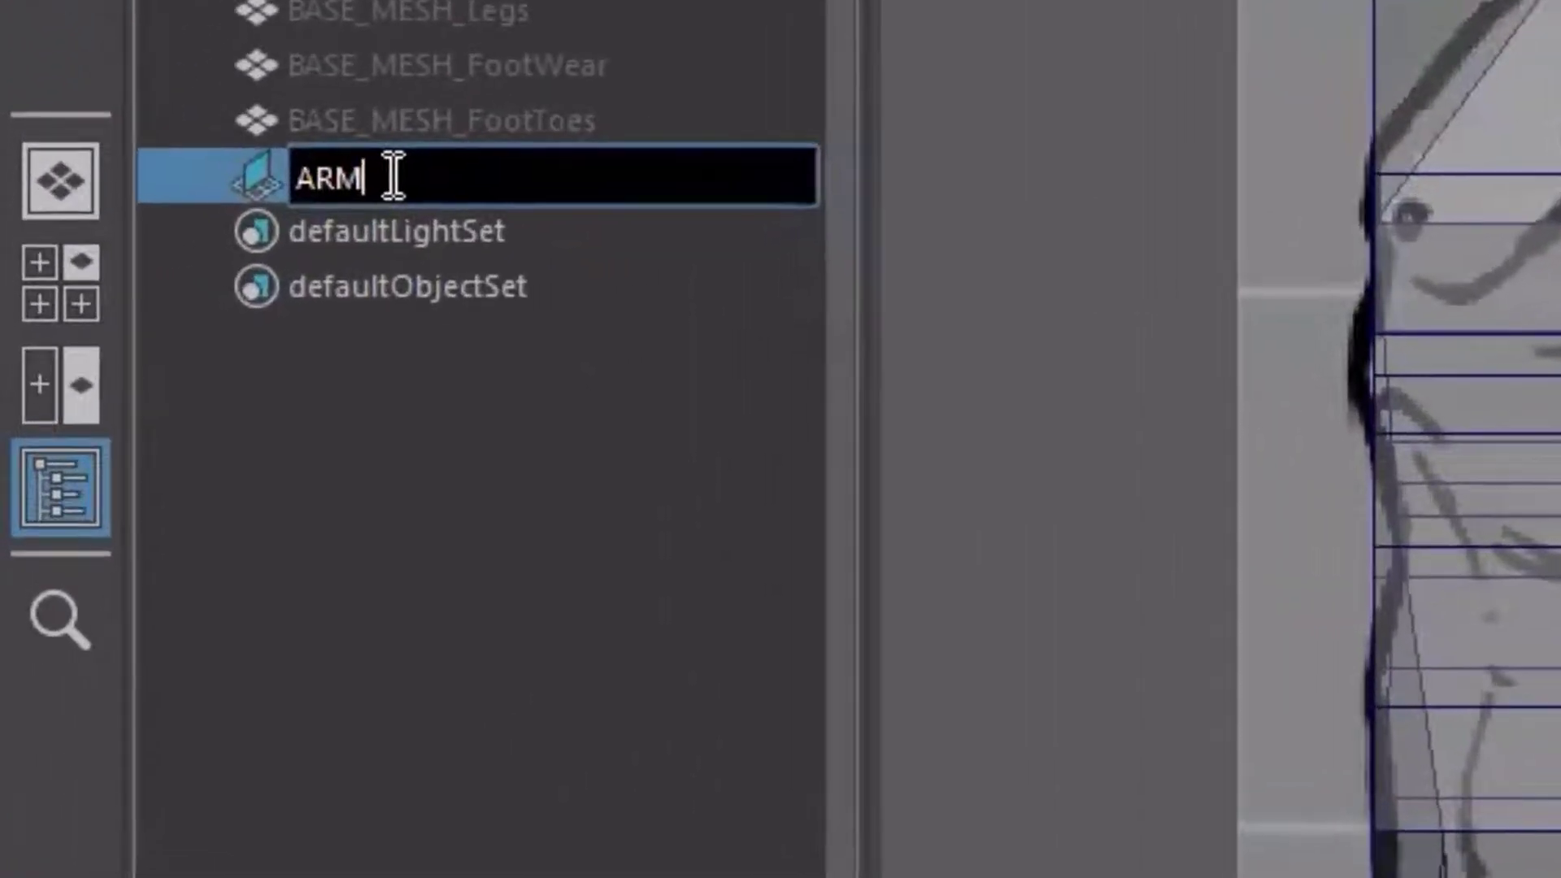
pyautogui.write(' SIDE')
pyautogui.press('Return')
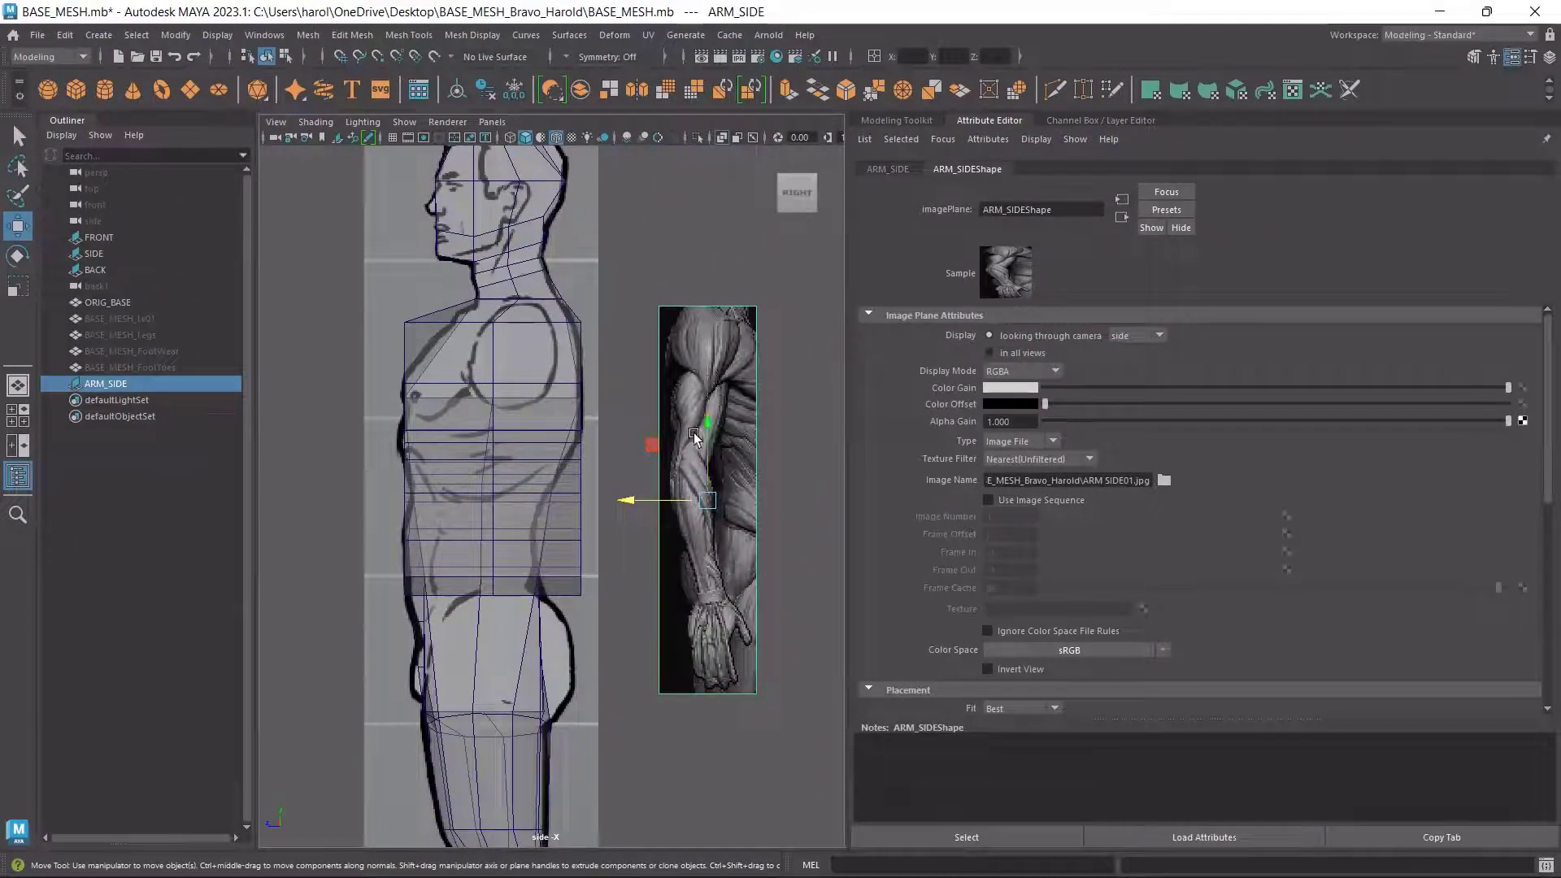
# Mirror the ARM_SIDE image plane horizontally by setting its Scale X to -1.911
pyautogui.click(1548, 57)
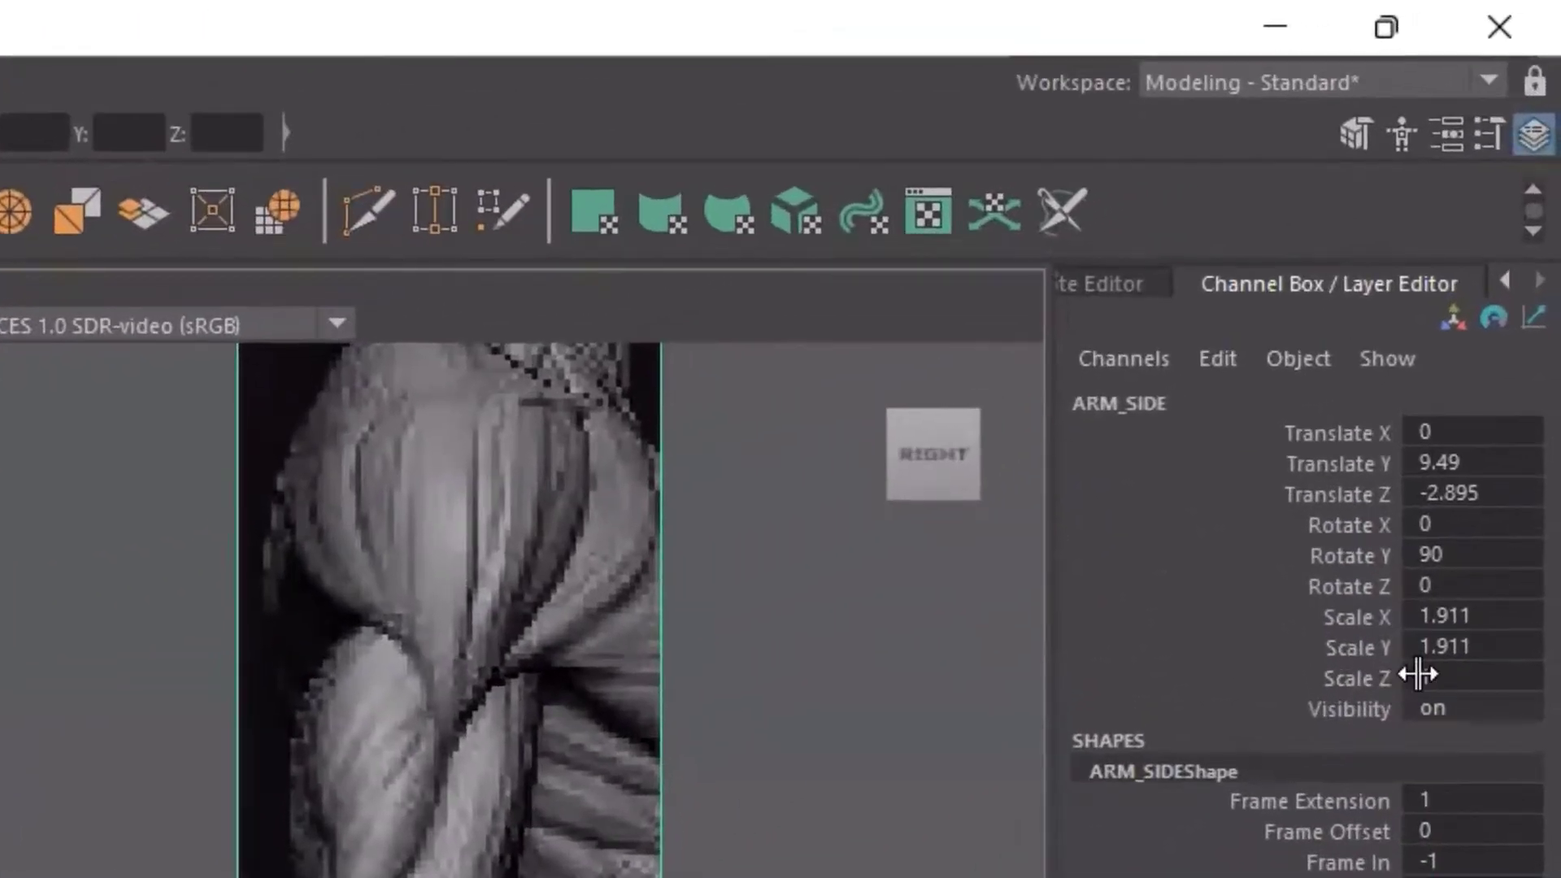
pyautogui.doubleClick(1423, 615)
pyautogui.press('Left')
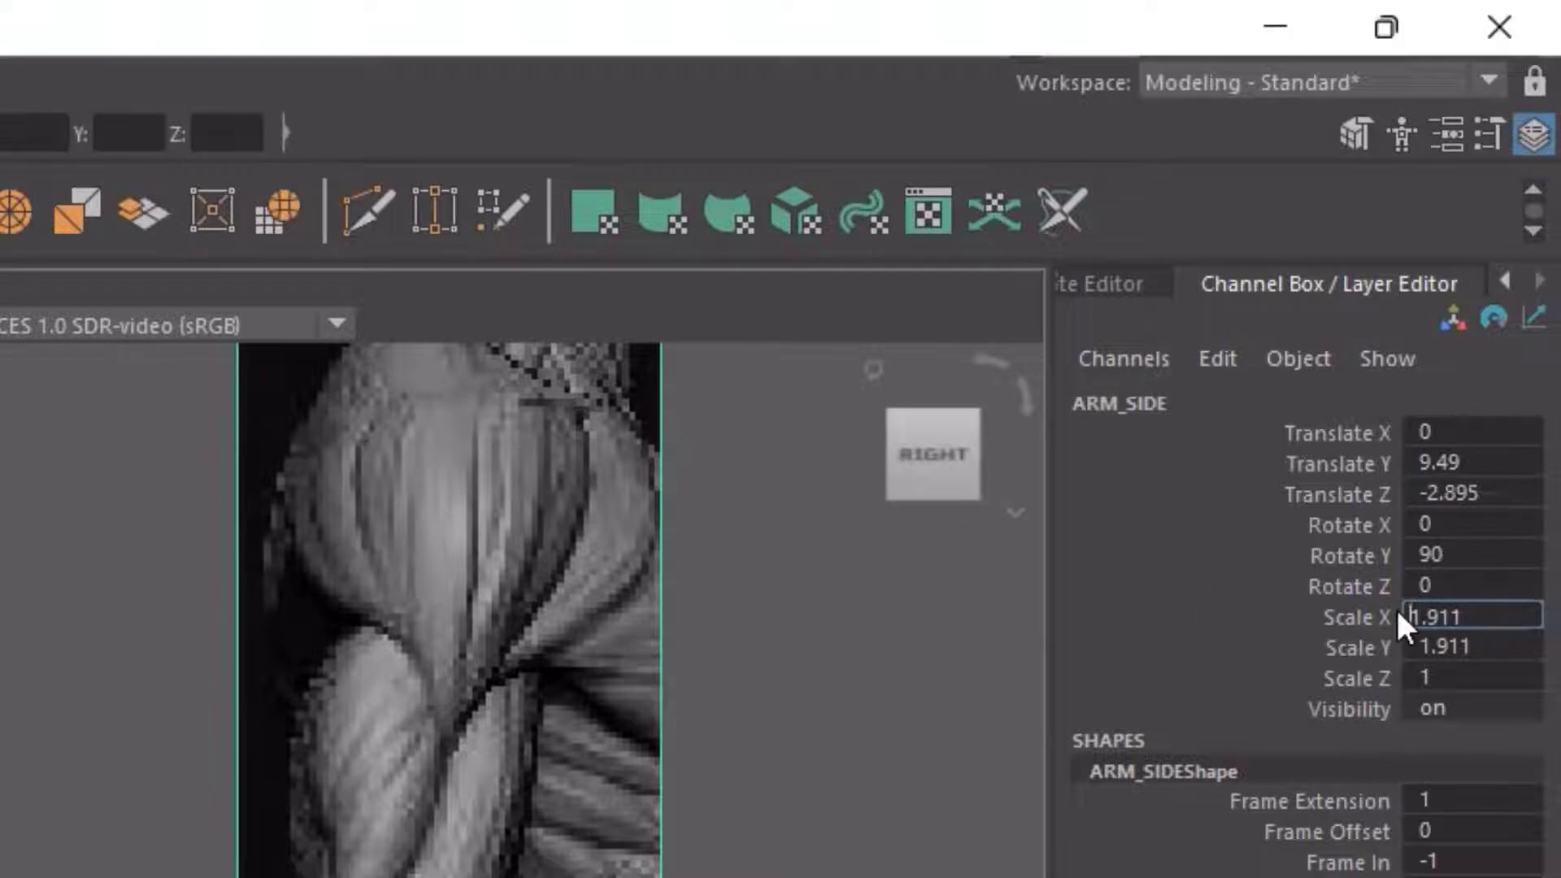
pyautogui.write('-')
pyautogui.press('Return')
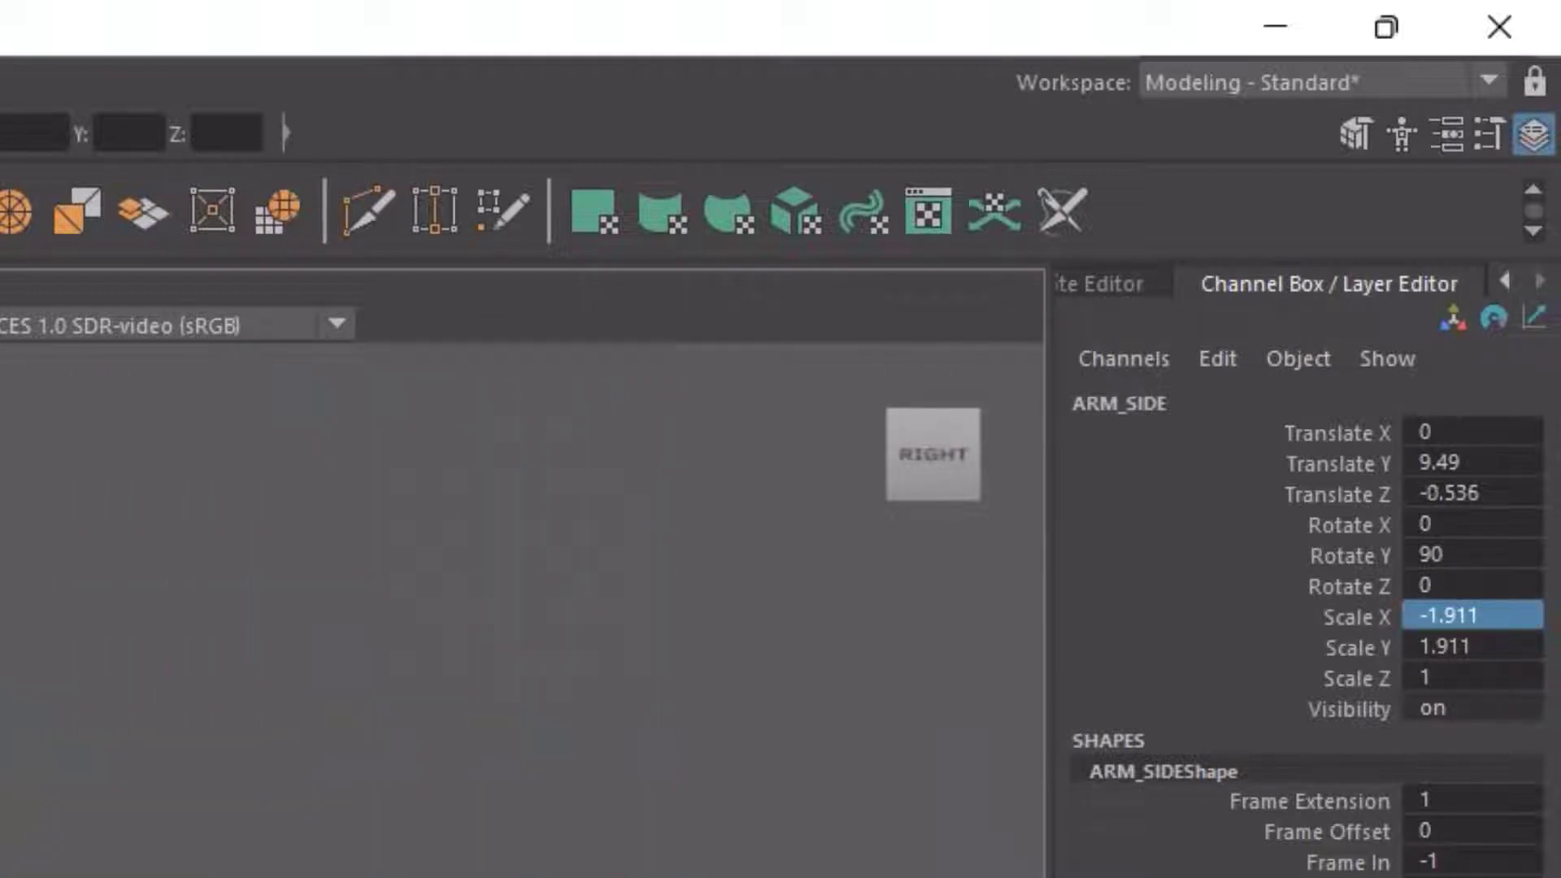
# Select the ARM_SIDE image plane and nudge it along Z to about -0.612, aligning the arm with the side figure's shoulder
pyautogui.press('Delete')
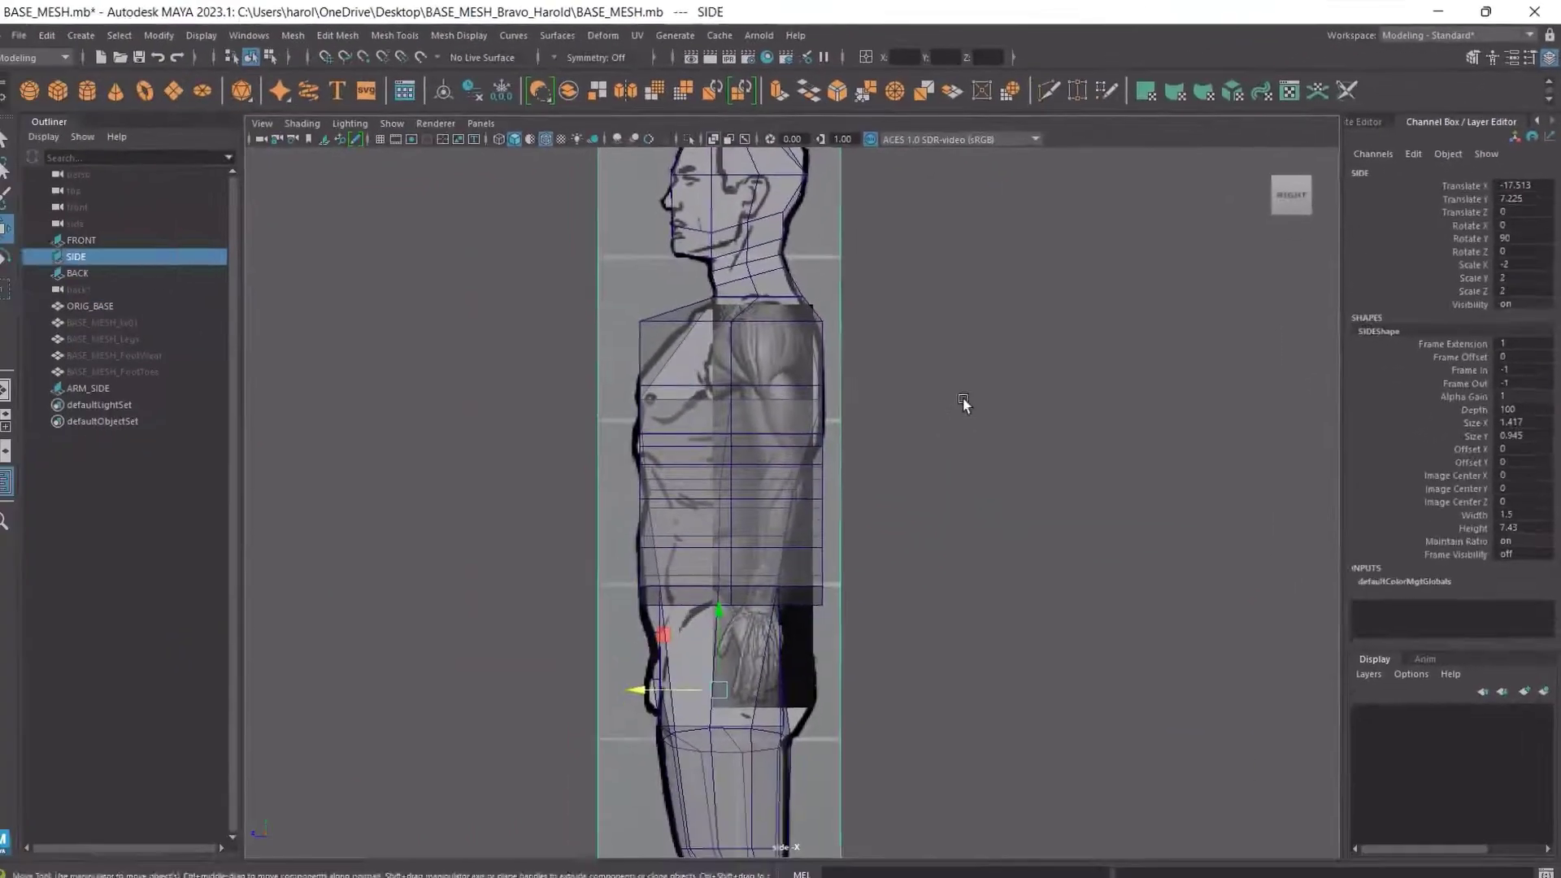
pyautogui.click(963, 398)
pyautogui.click(808, 622)
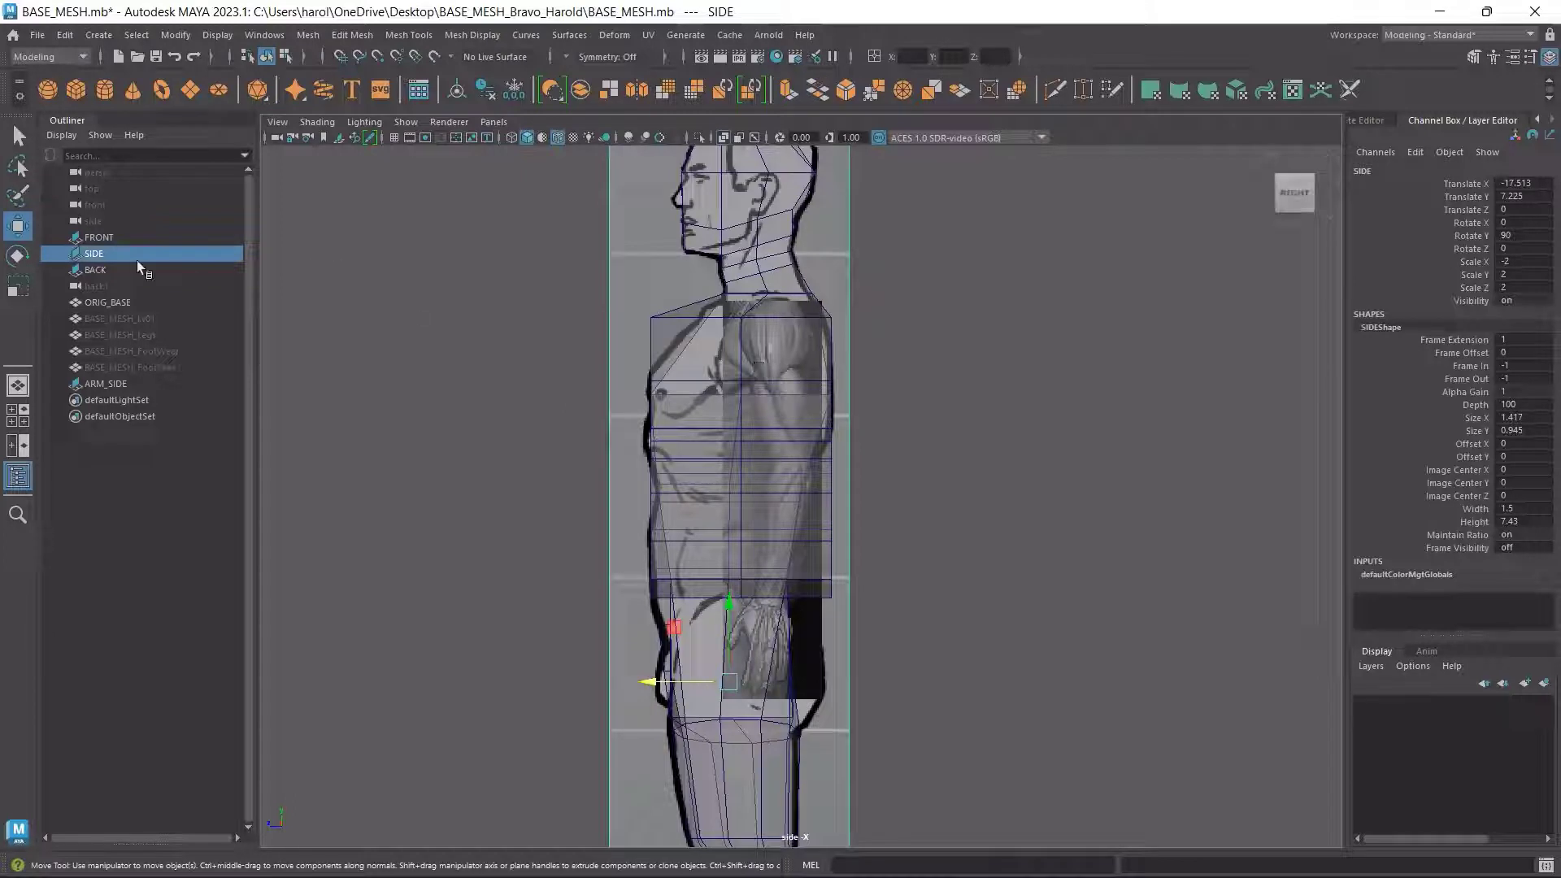
pyautogui.press('space')
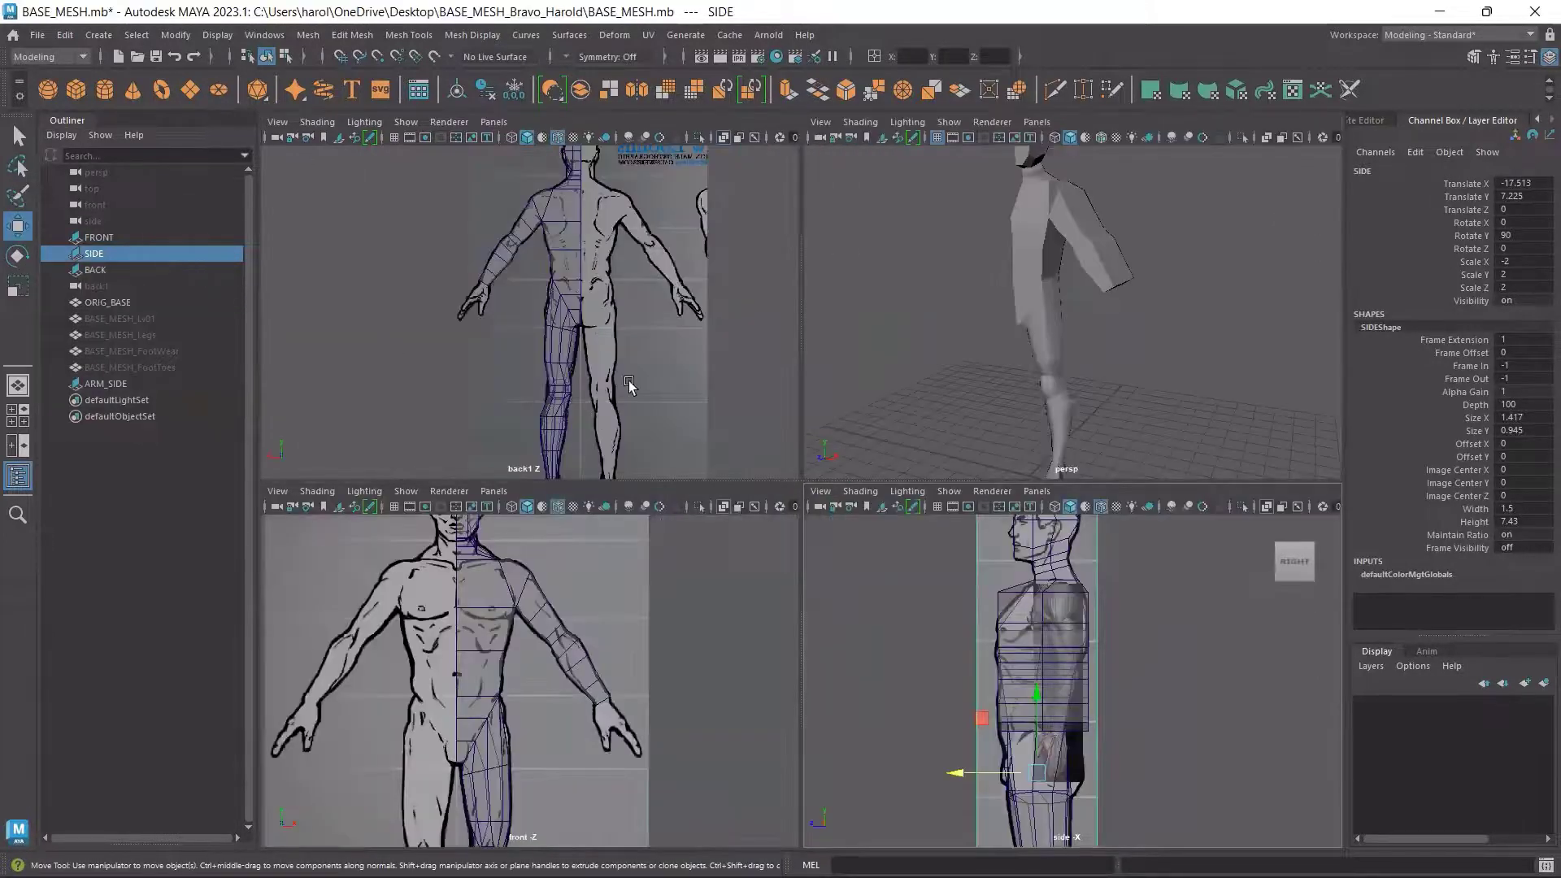
pyautogui.click(105, 391)
pyautogui.press('space')
pyautogui.scroll(3, 748, 582)
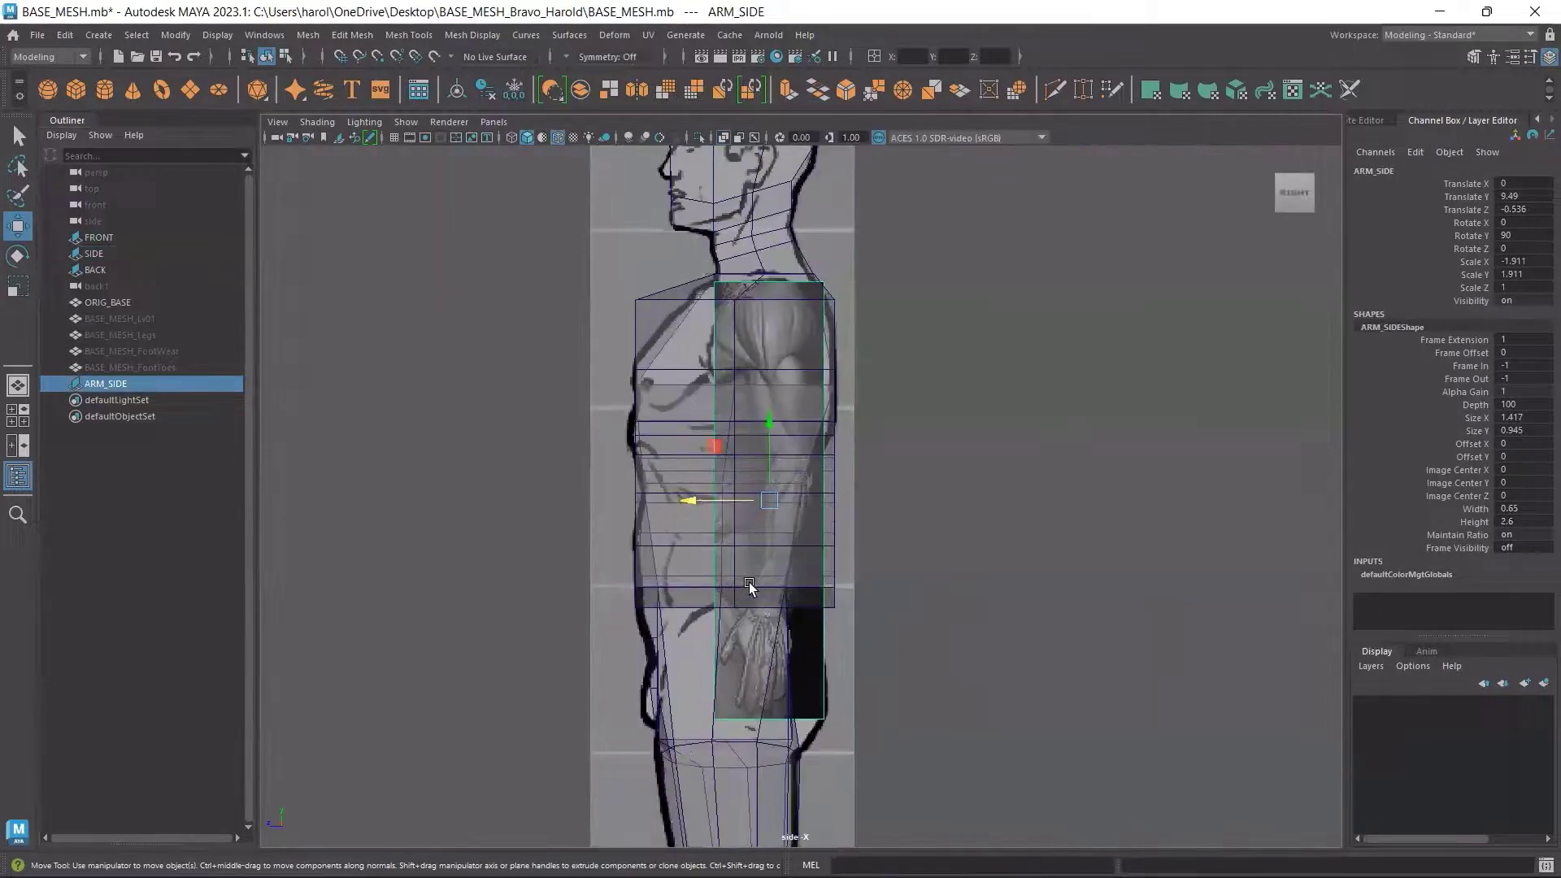
pyautogui.moveTo(686, 499)
pyautogui.mouseDown()
pyautogui.moveTo(655, 506)
pyautogui.moveTo(720, 499)
pyautogui.moveTo(681, 499)
pyautogui.moveTo(697, 498)
pyautogui.mouseUp()
# Offset the ARM_SIDE image plane along X to about 0.66 in the front view, checking its overlap in the side view
pyautogui.press('space')
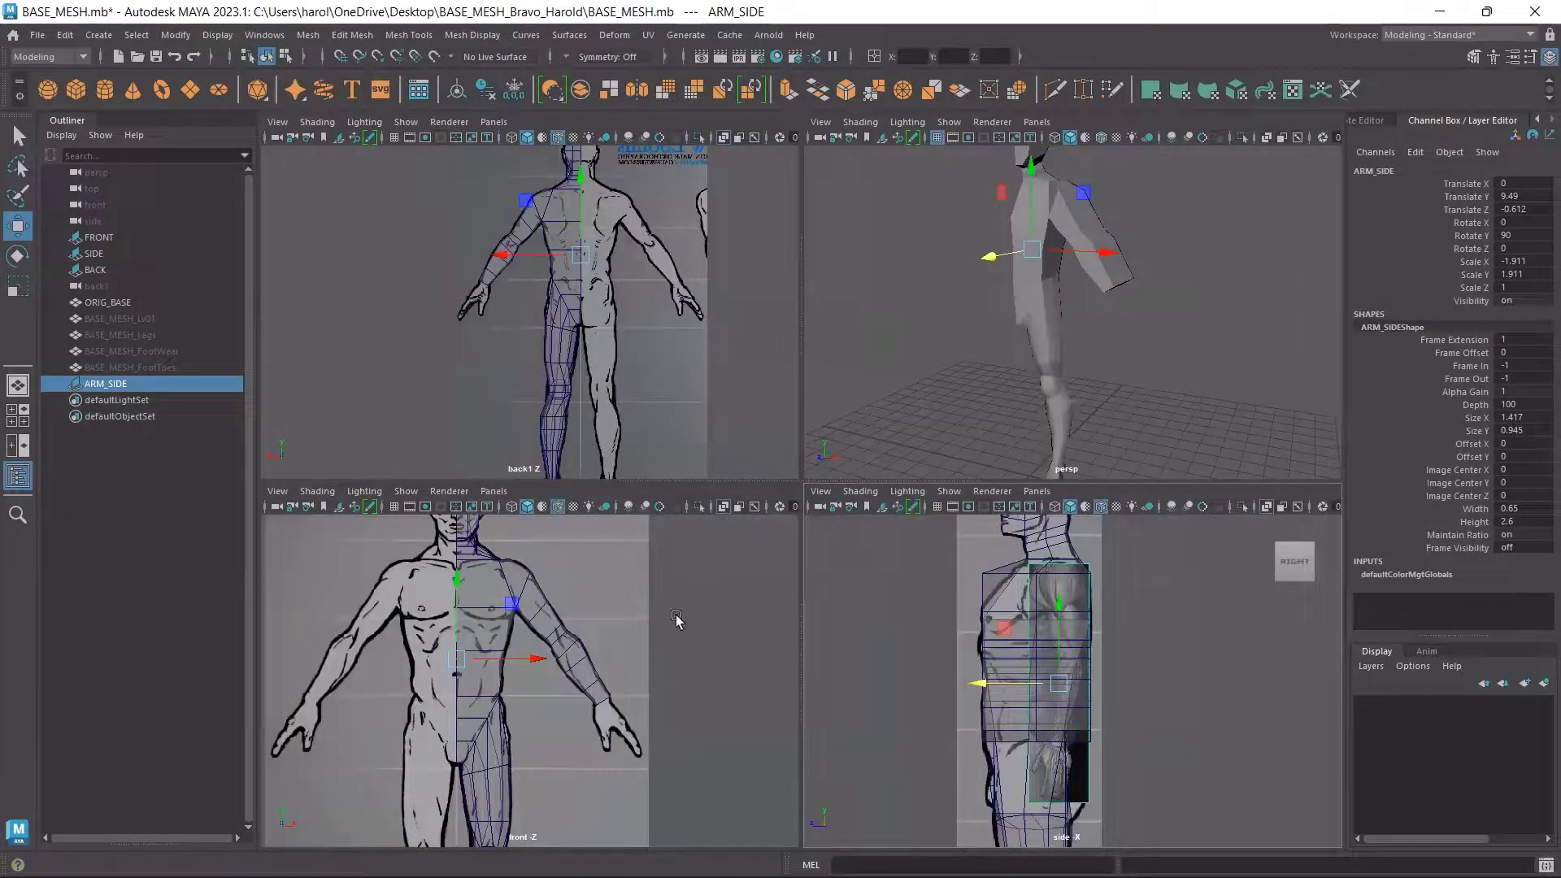
pyautogui.press('space')
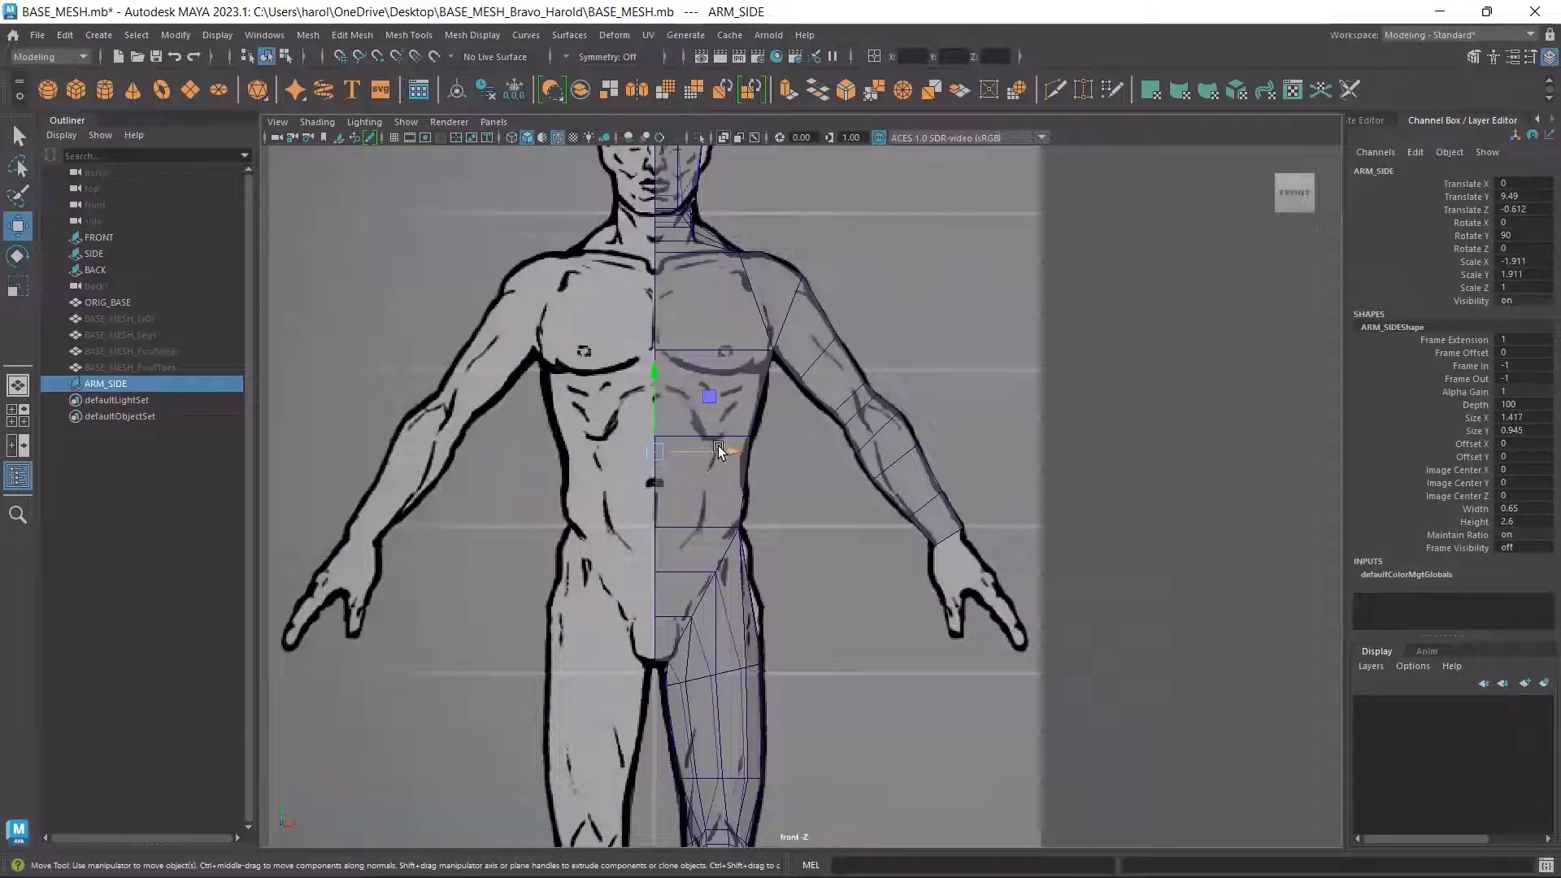
pyautogui.moveTo(720, 452); pyautogui.dragTo(777, 453)
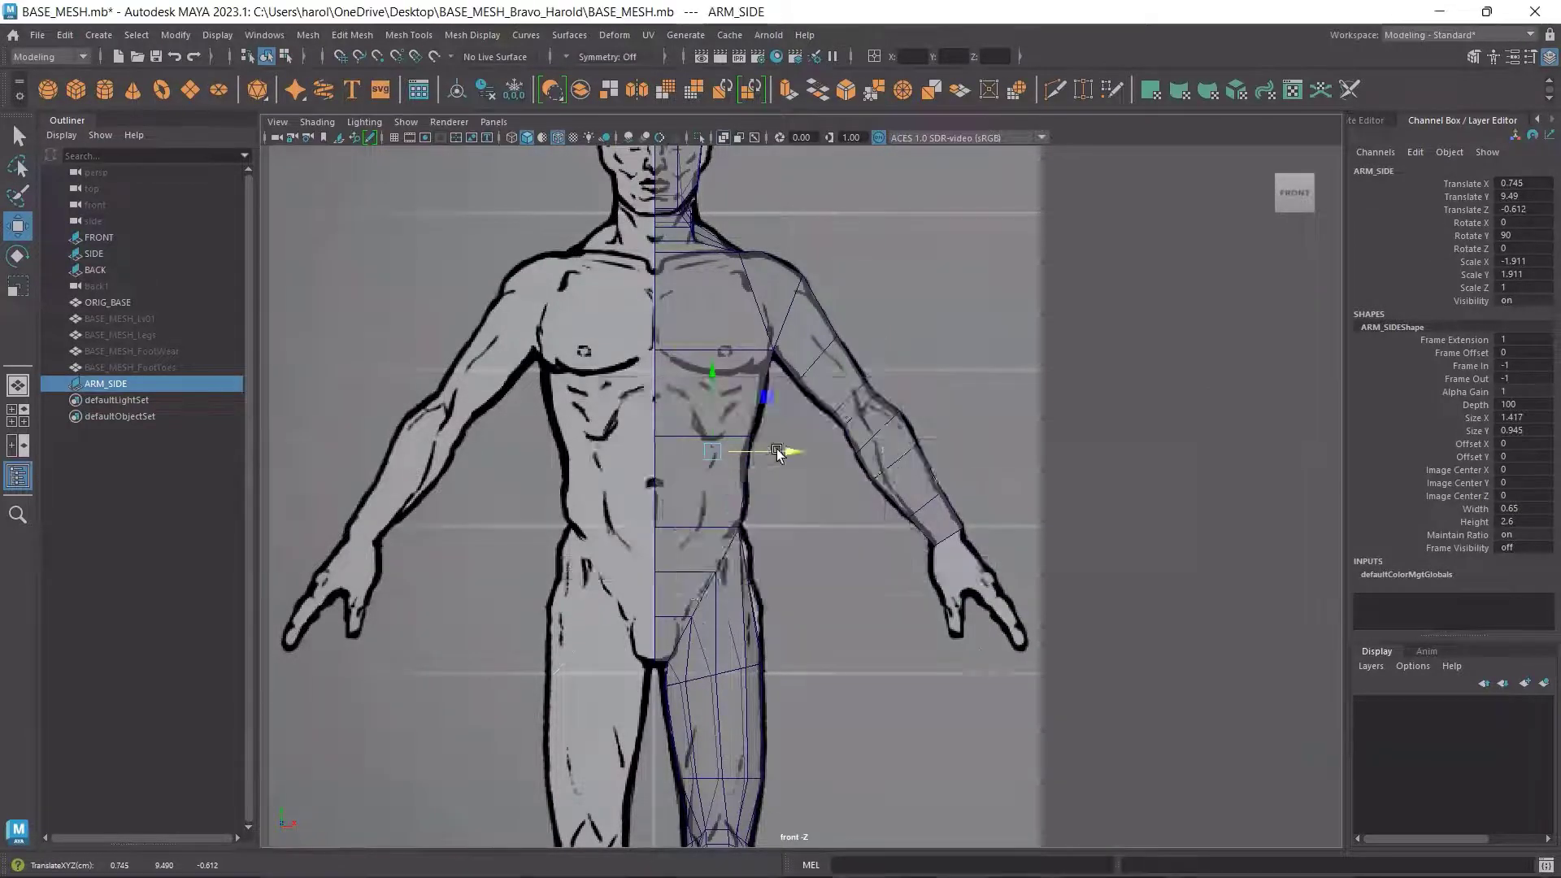
pyautogui.press('space')
pyautogui.press('space')
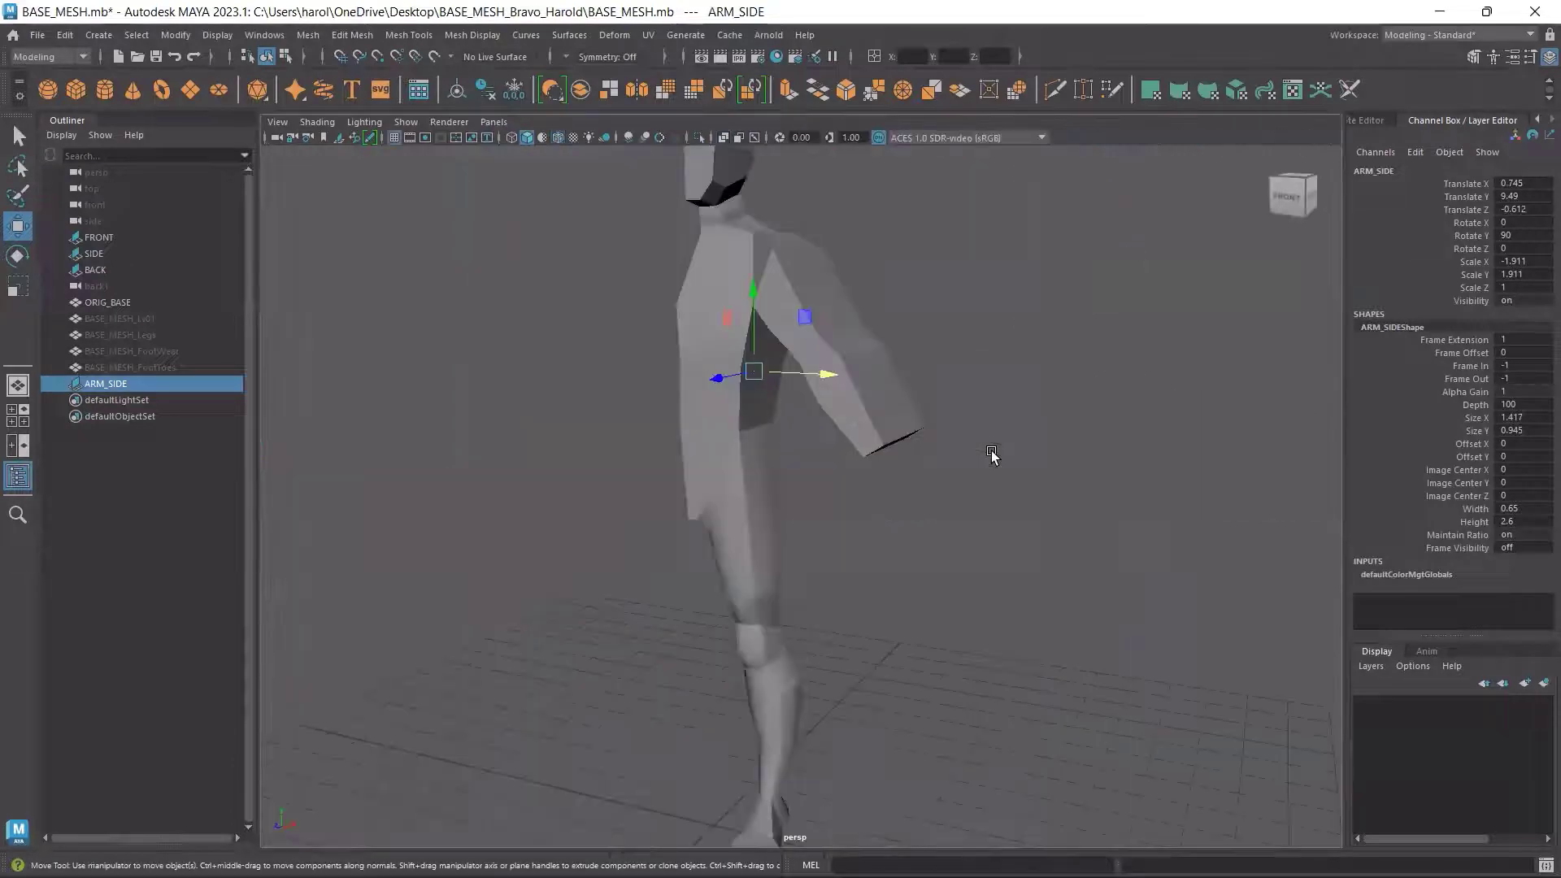
pyautogui.press('space')
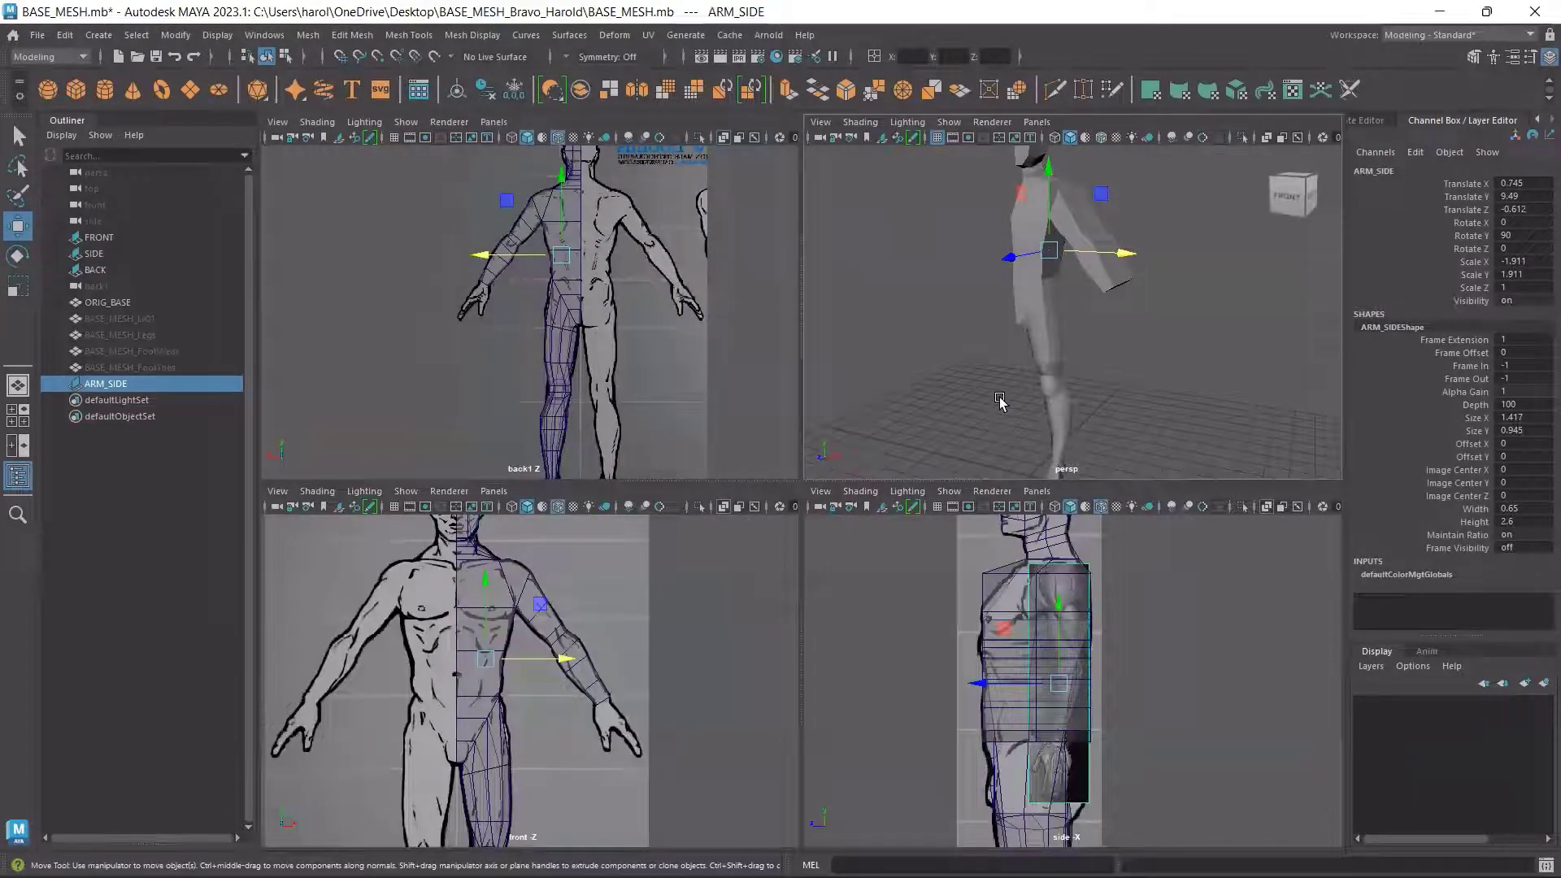
pyautogui.press('space')
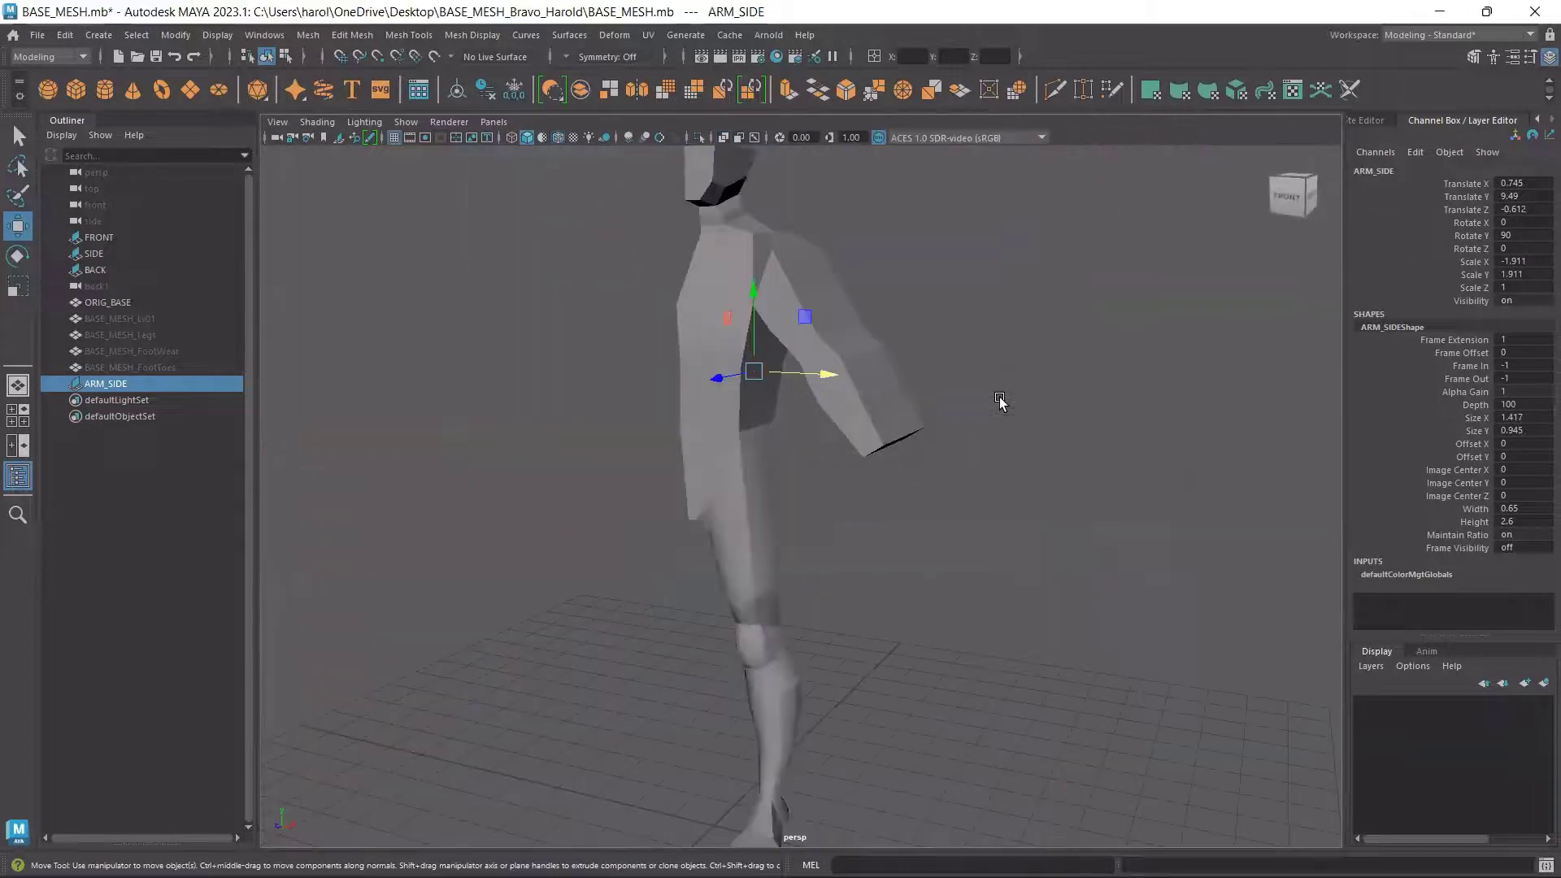
pyautogui.press('space')
pyautogui.press('space')
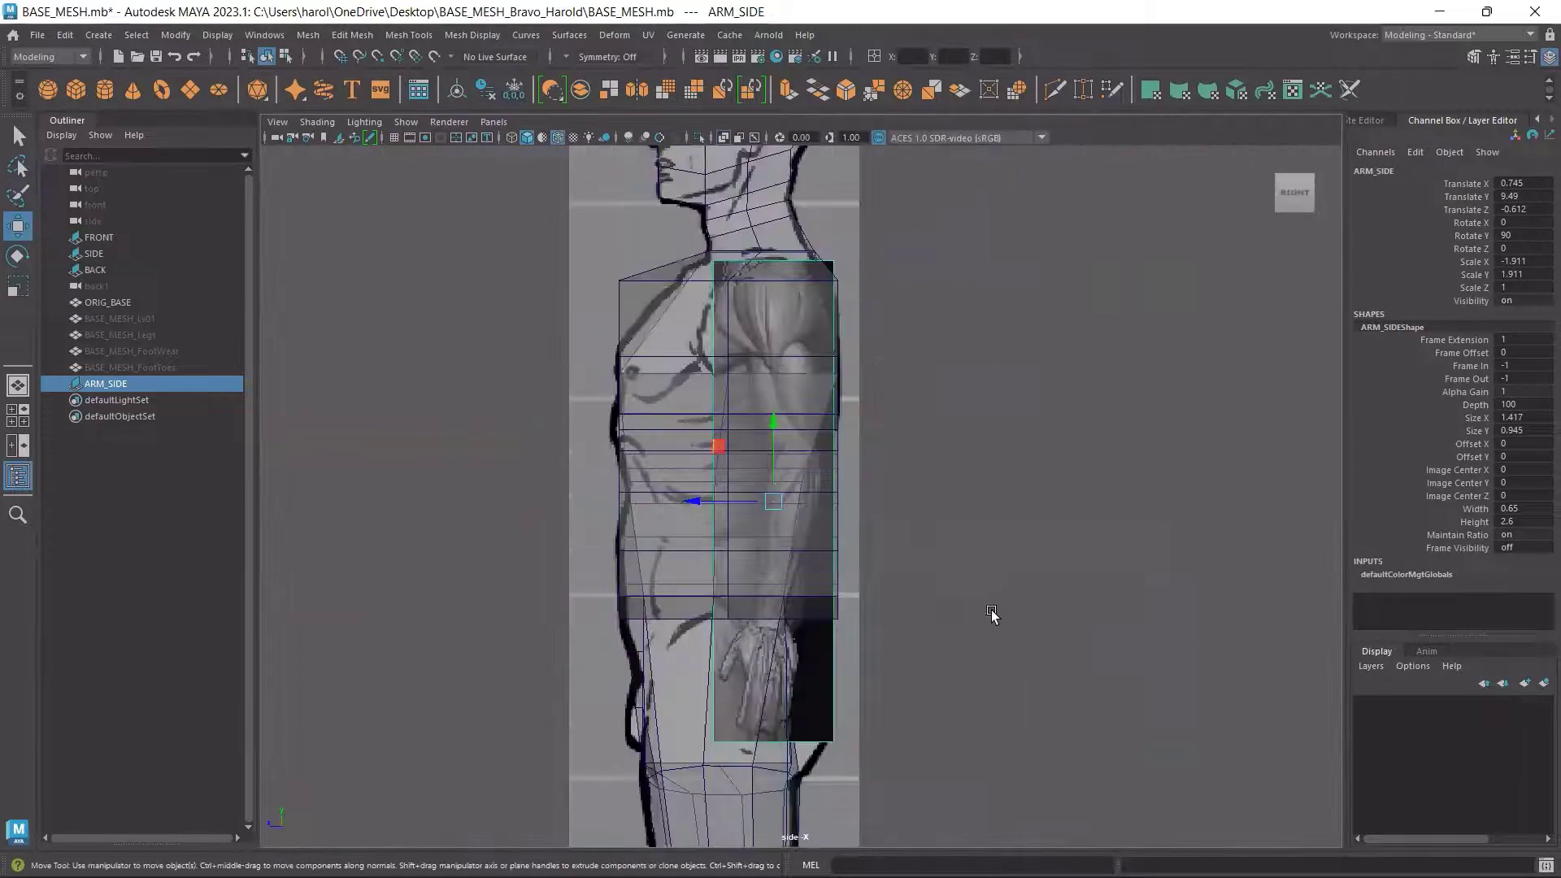
pyautogui.scroll(3, 761, 491)
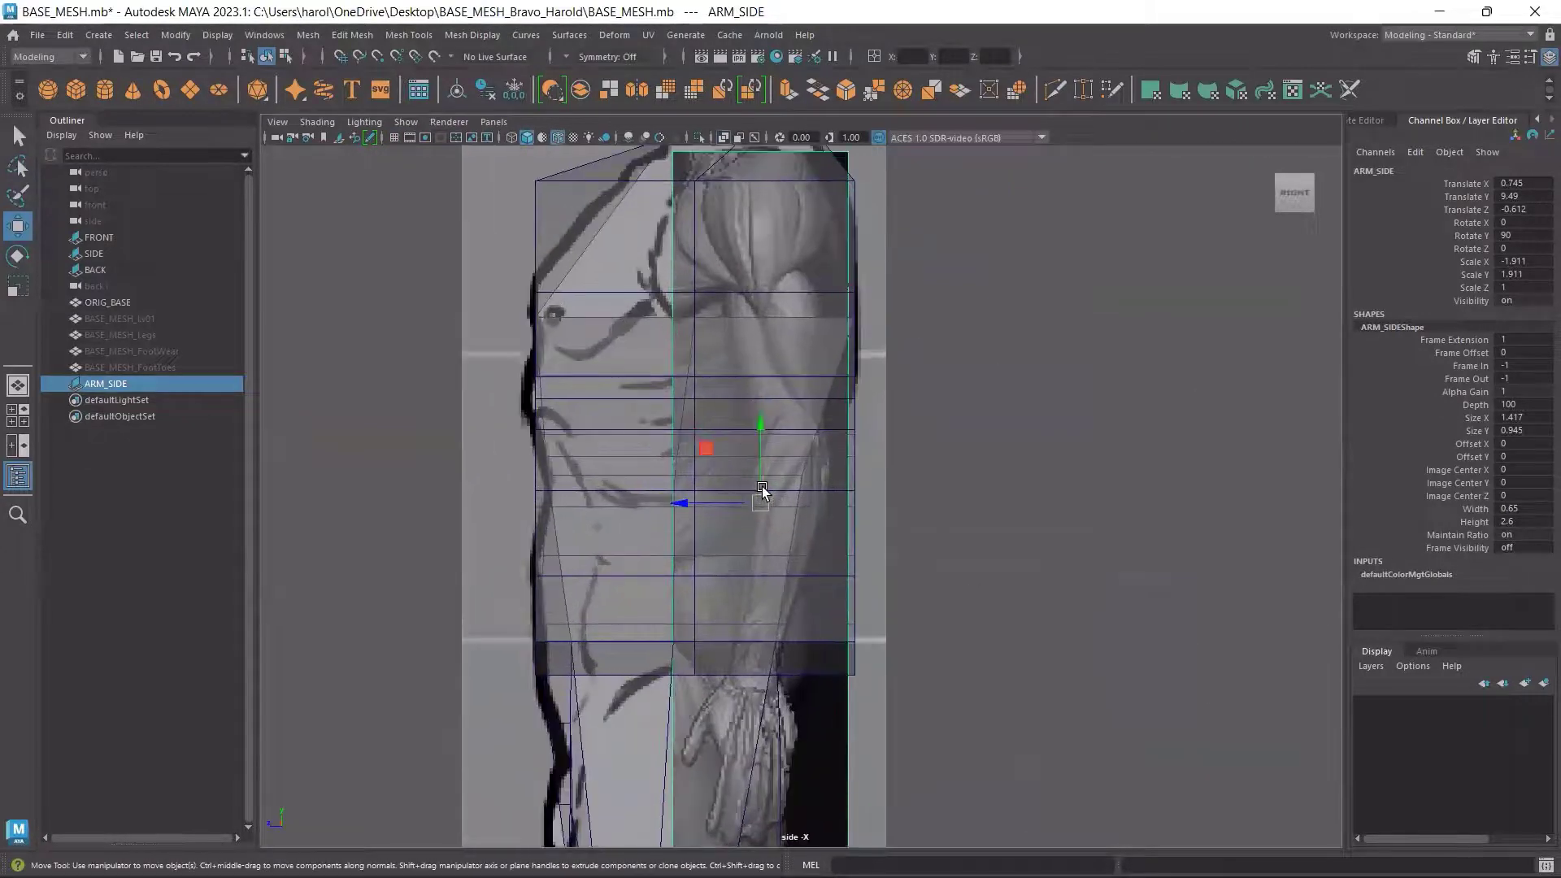
pyautogui.press('space')
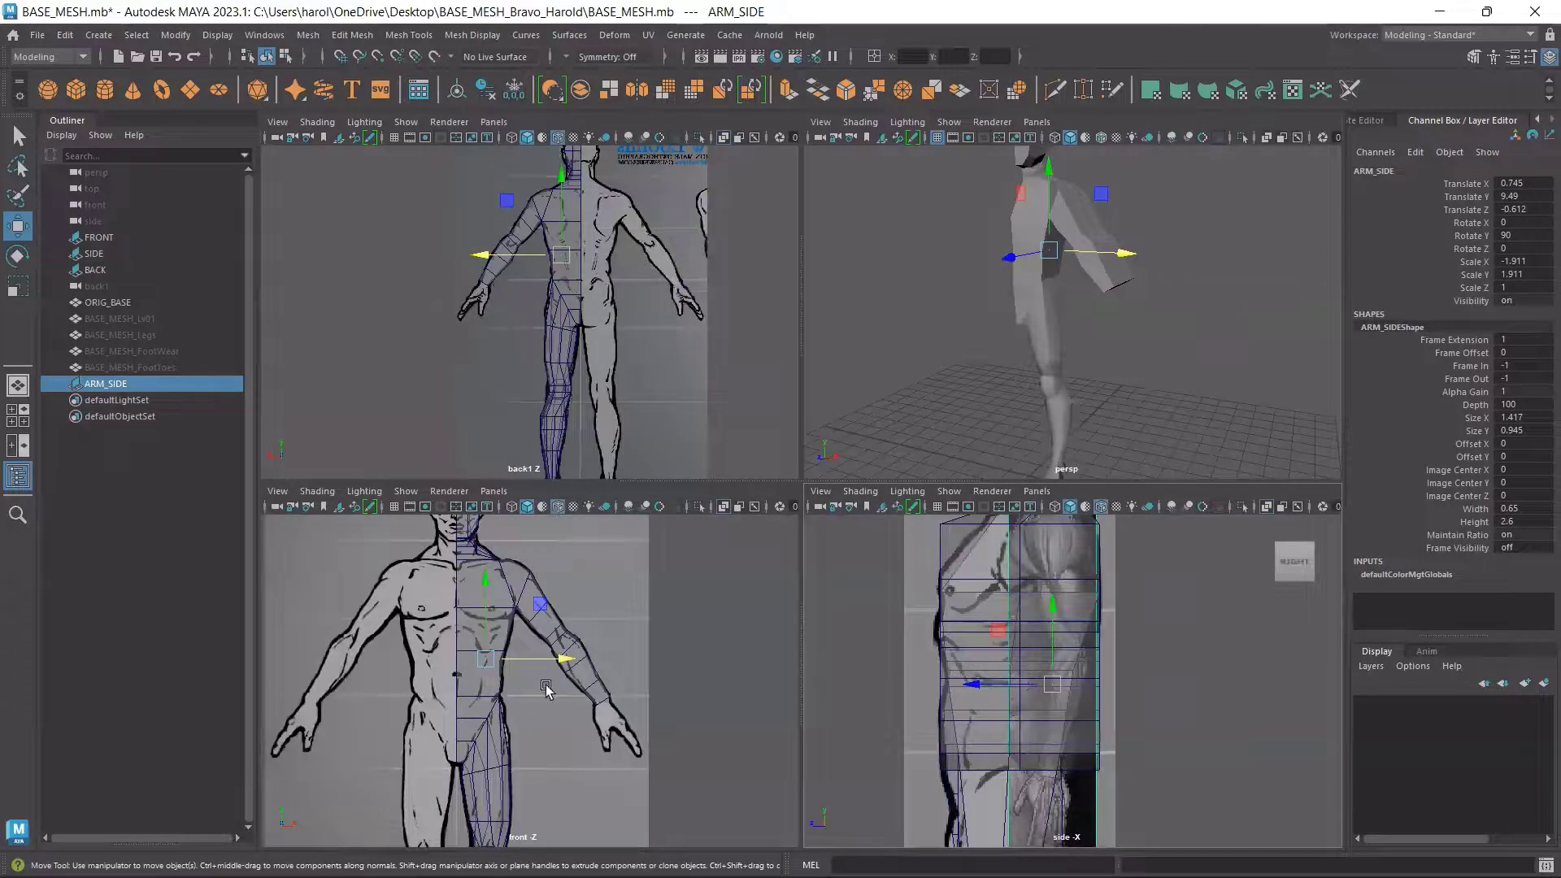
pyautogui.moveTo(564, 662)
pyautogui.mouseDown()
pyautogui.moveTo(607, 650)
pyautogui.moveTo(435, 662)
pyautogui.moveTo(593, 657)
pyautogui.moveTo(560, 661)
pyautogui.mouseUp()
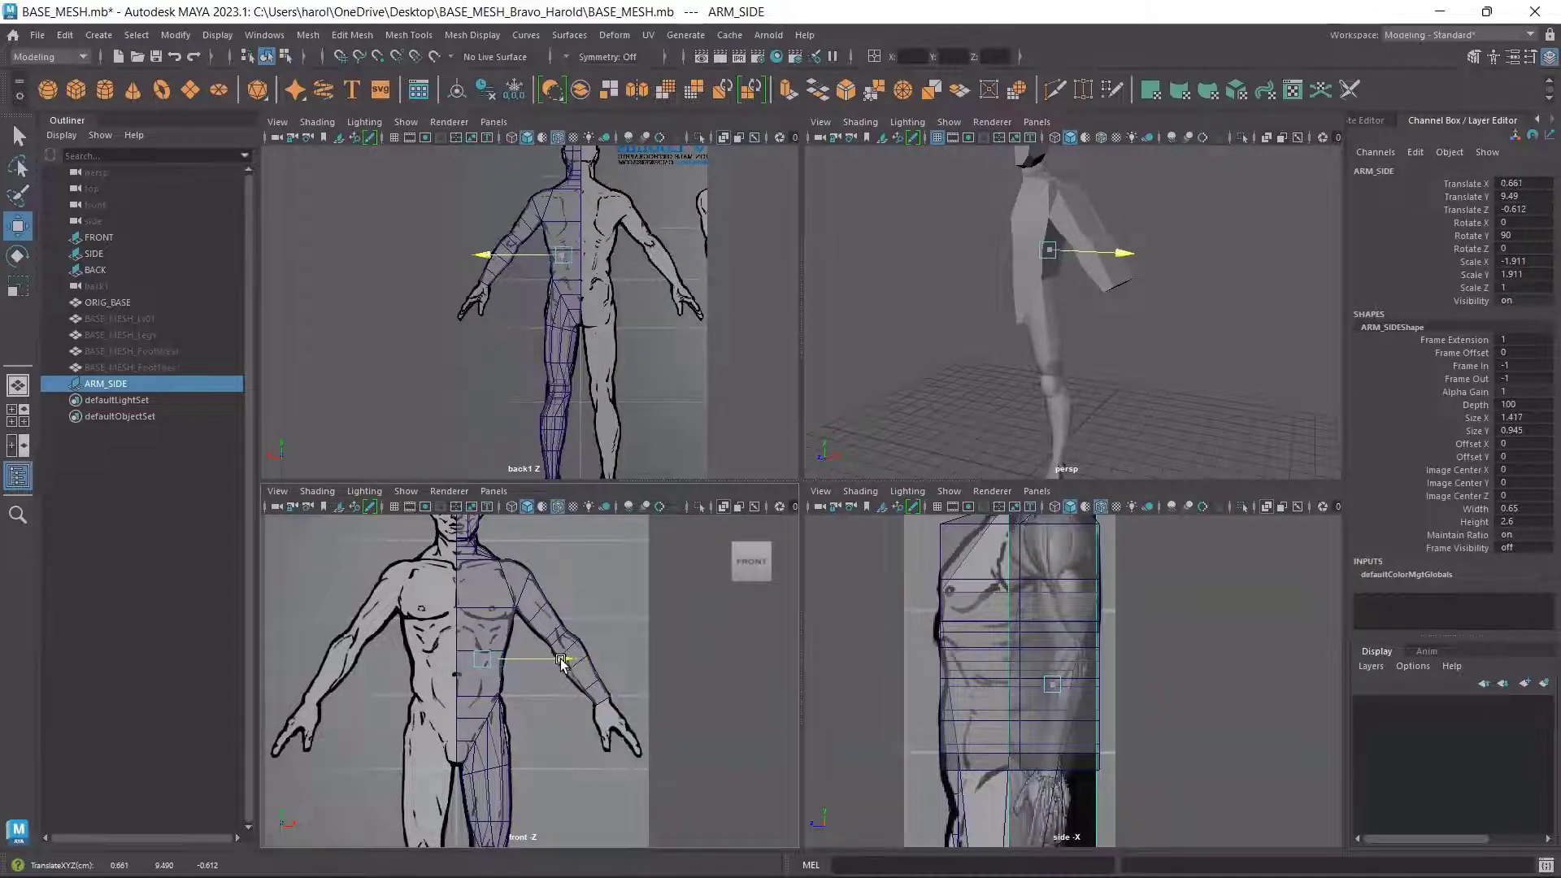
# Select the ORIG_BASE mesh and switch to vertex selection in the Modeling Toolkit
pyautogui.click(509, 633)
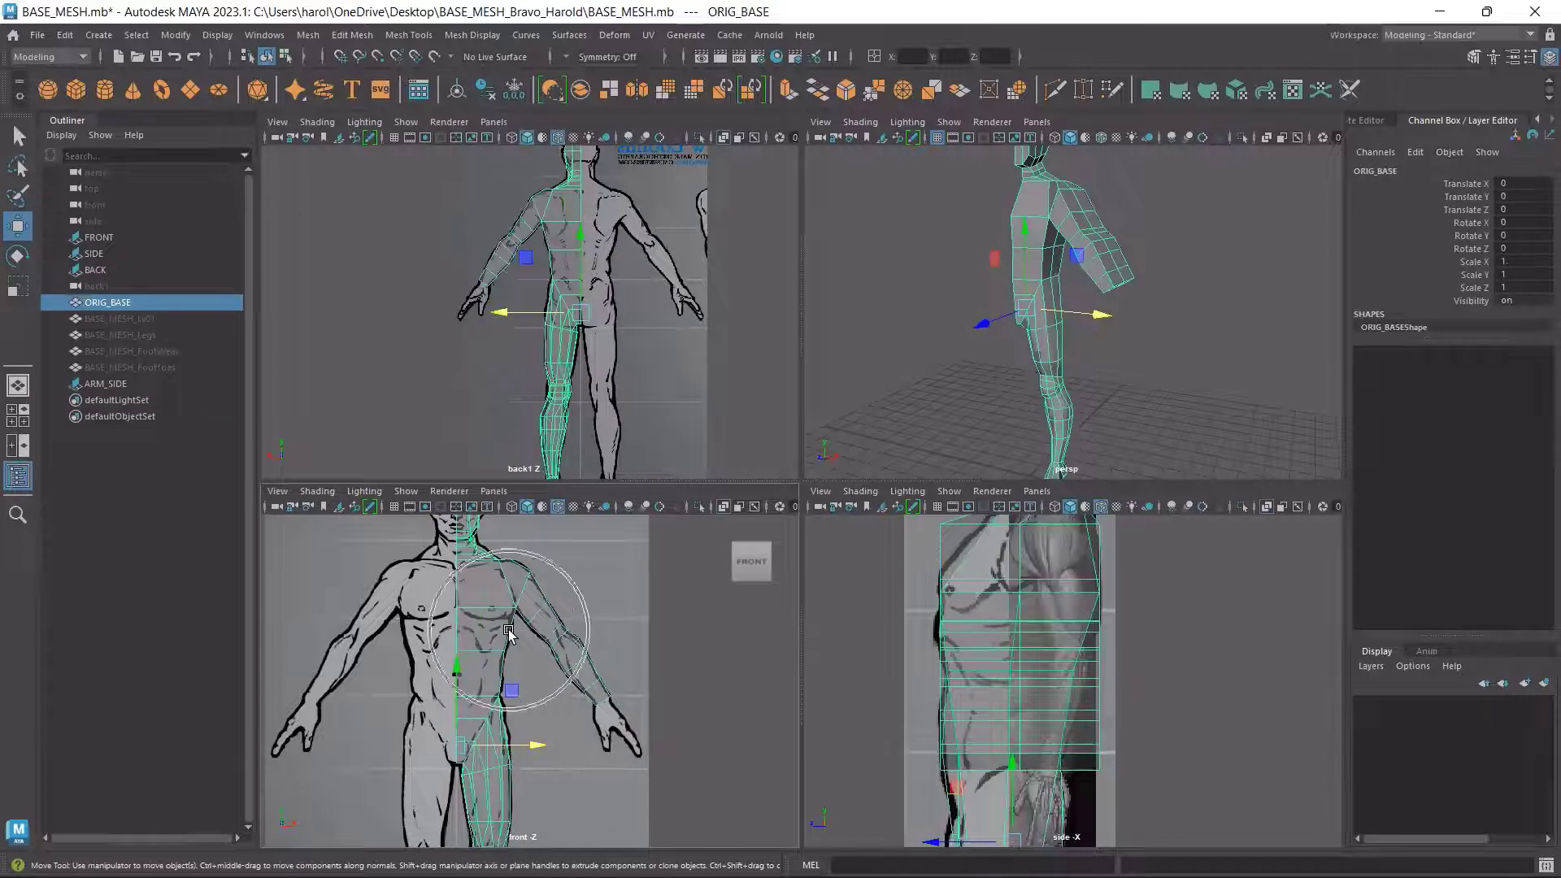
pyautogui.click(1548, 58)
pyautogui.click(1474, 58)
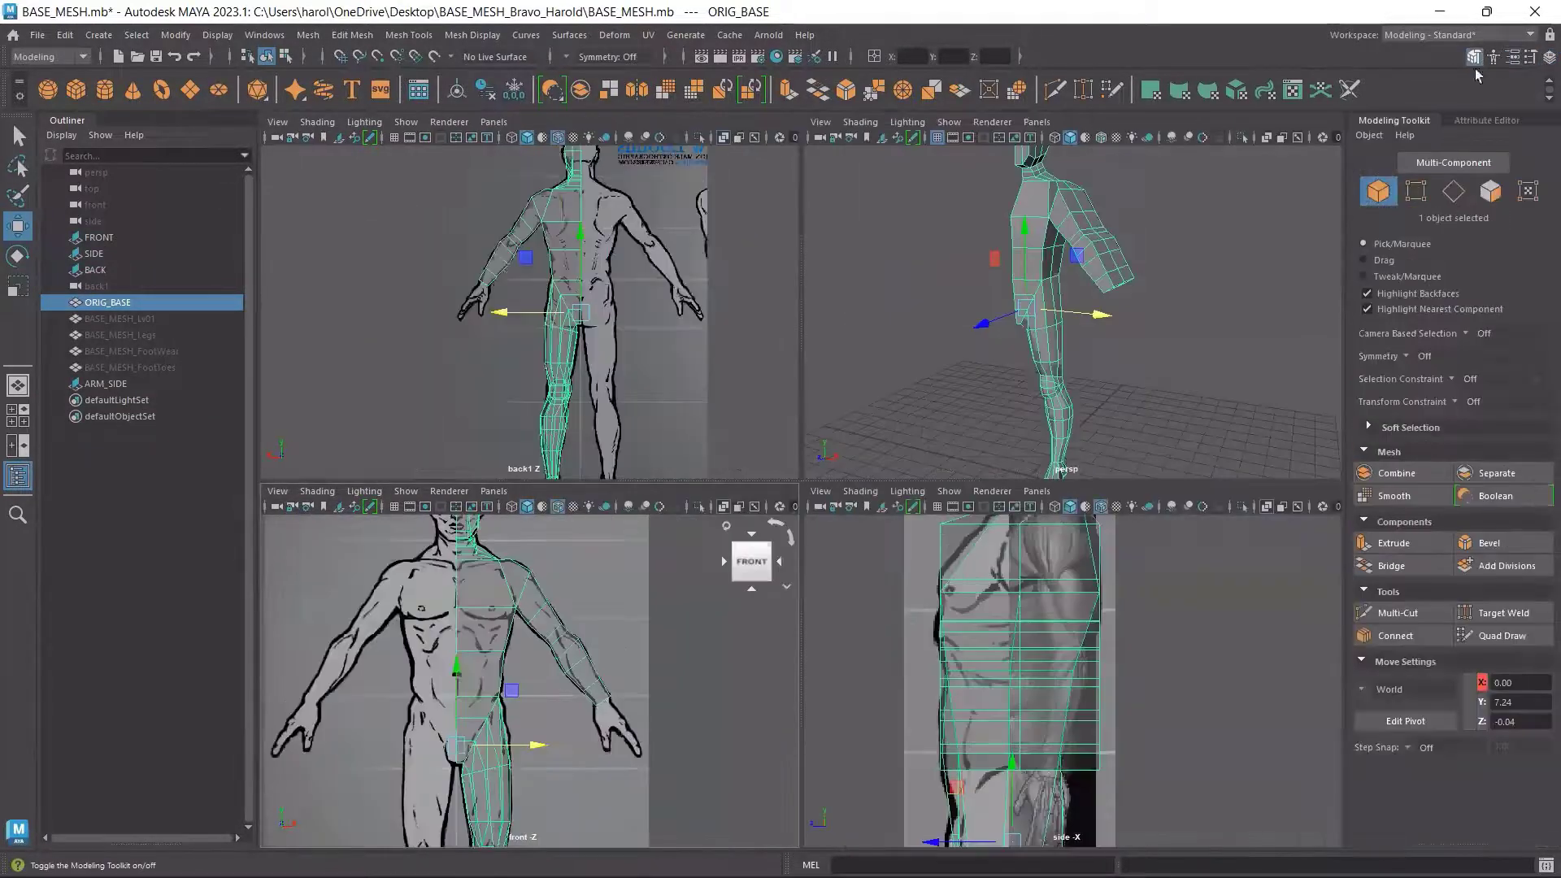
pyautogui.click(1415, 190)
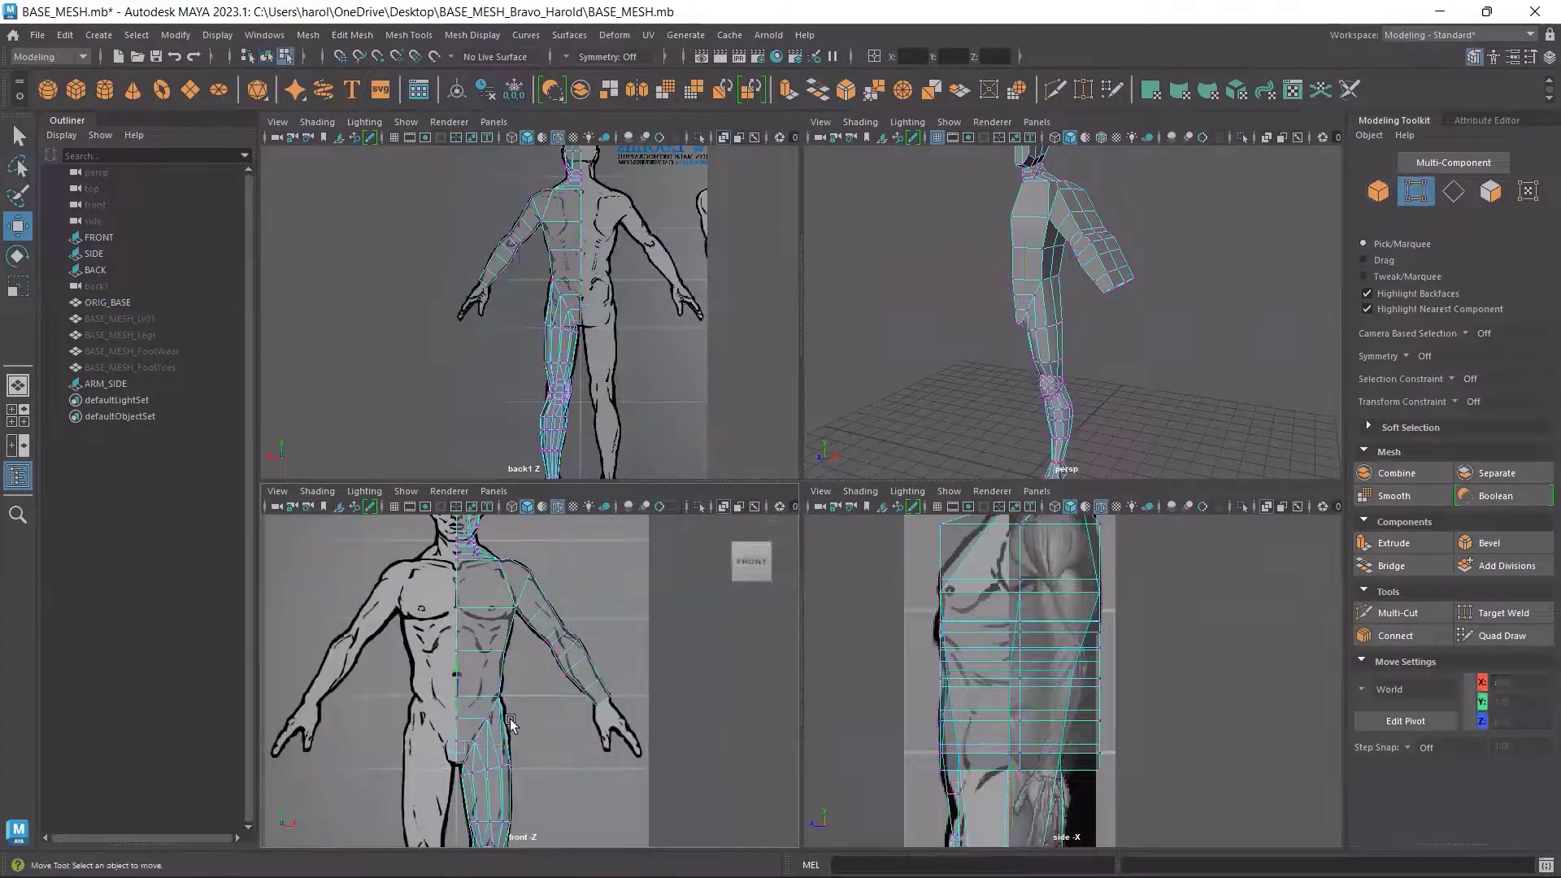
# Select the ORIG_BASE side vertices at the waist and hip rows in the front view and check their positions in the side view
pyautogui.scroll(3, 510, 723)
pyautogui.moveTo(506, 599); pyautogui.dragTo(439, 688)
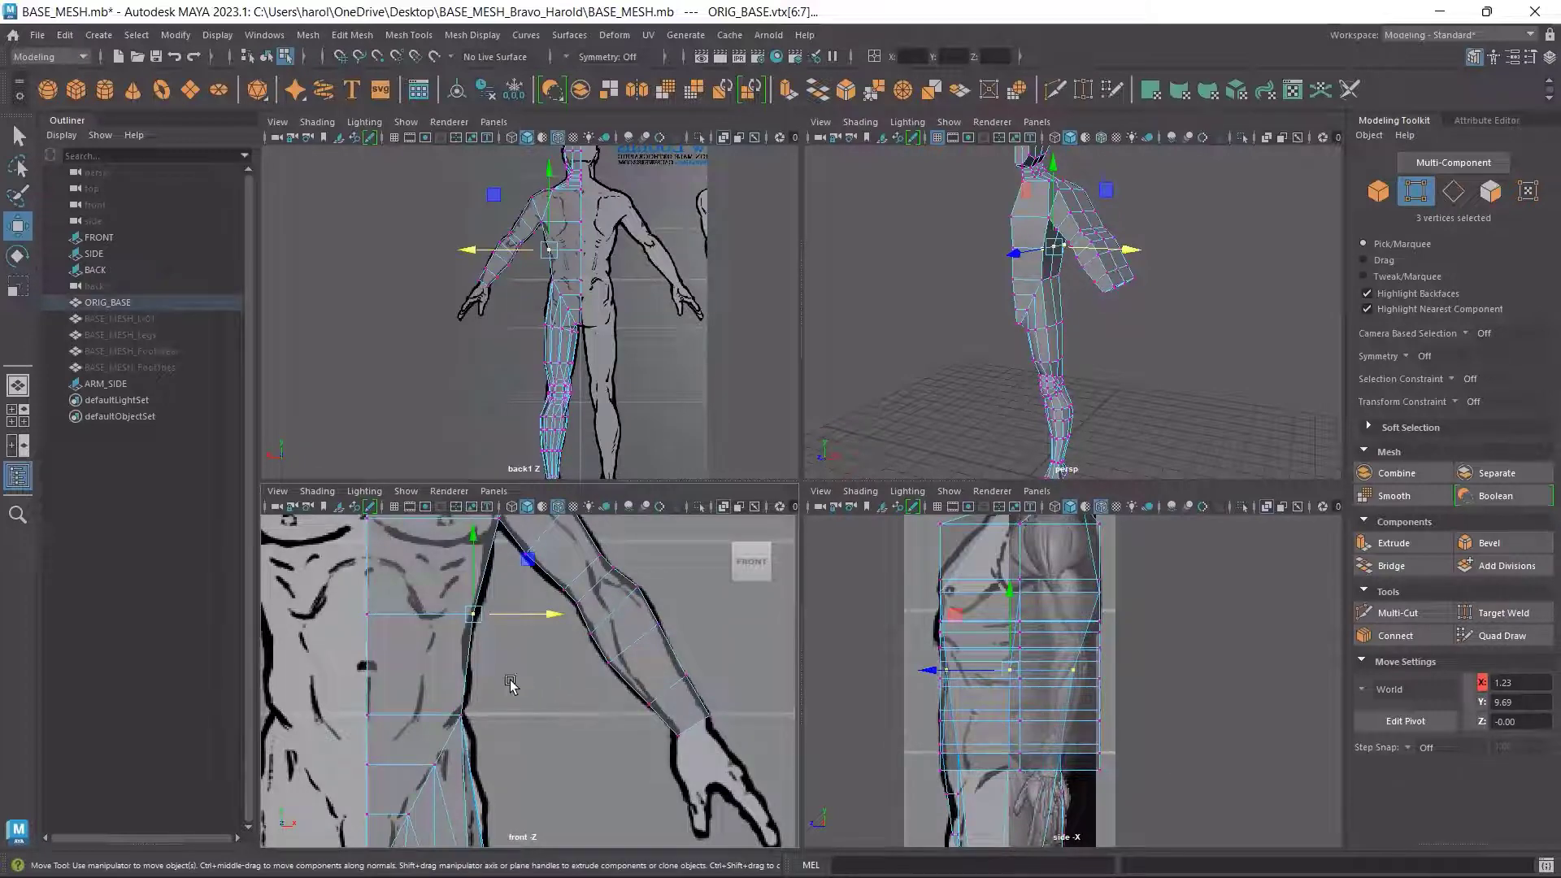
pyautogui.moveTo(509, 680); pyautogui.dragTo(423, 732)
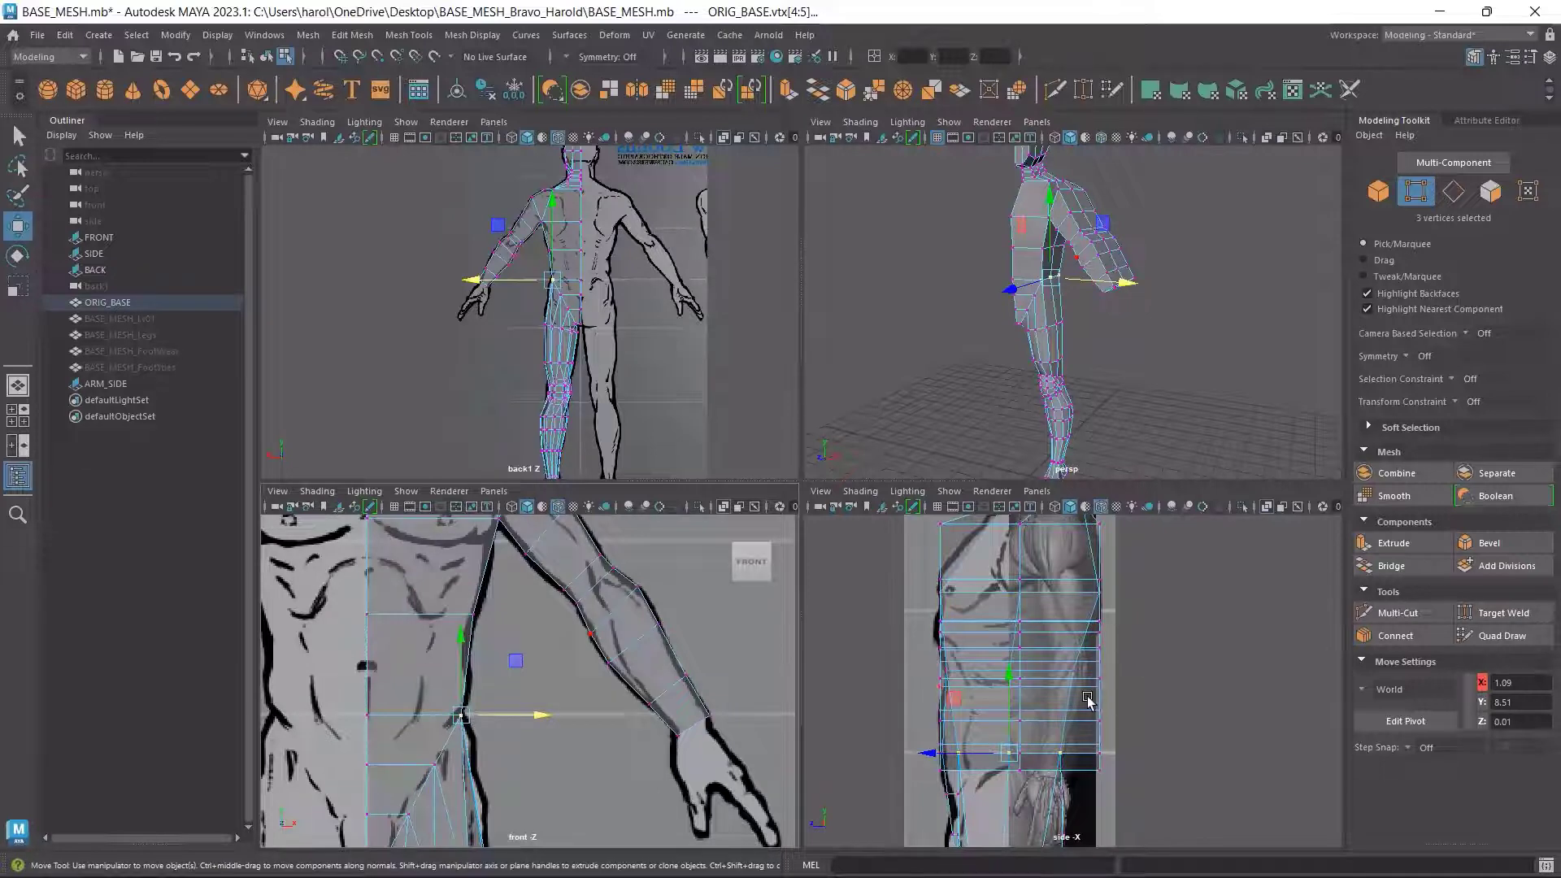
pyautogui.moveTo(520, 600); pyautogui.dragTo(445, 668)
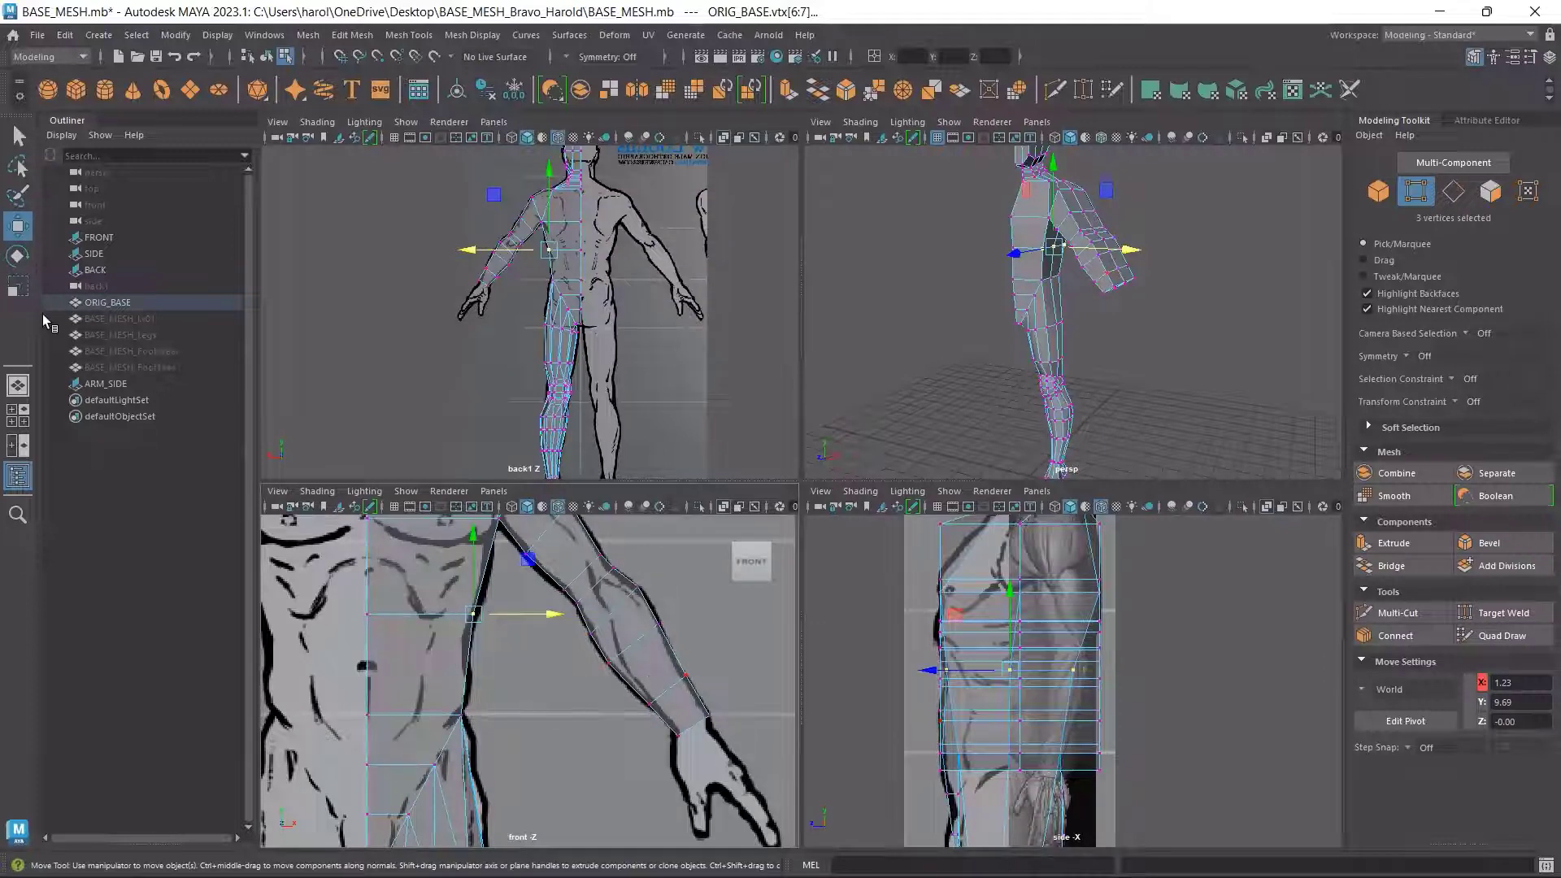
# Move the ARM_SIDE image plane outward along X to about 1.51 in the front view
pyautogui.click(123, 384)
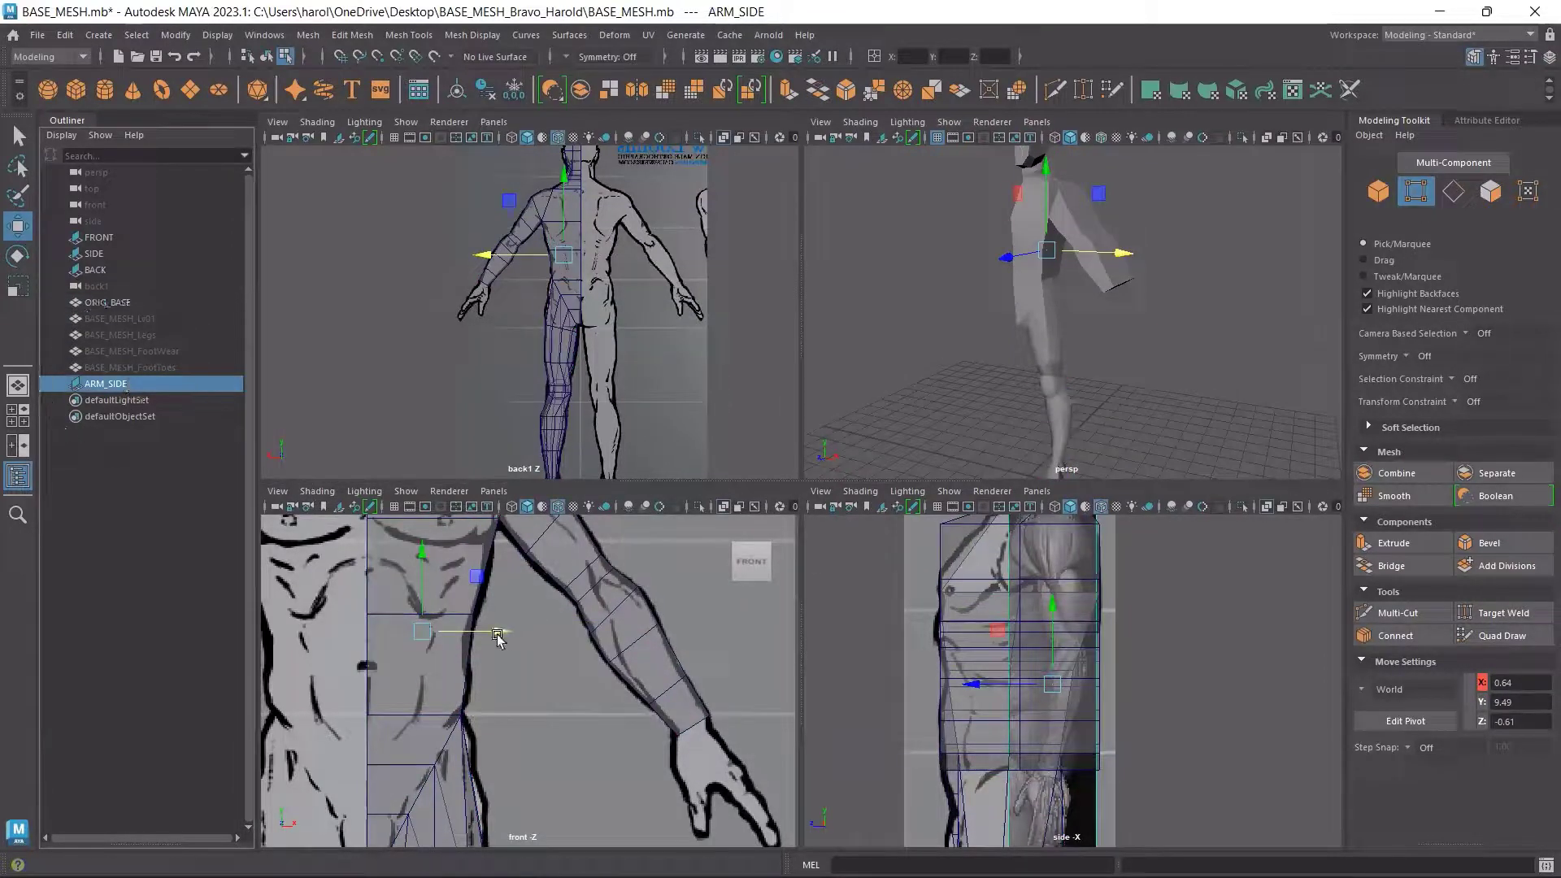
pyautogui.moveTo(498, 633); pyautogui.dragTo(573, 623)
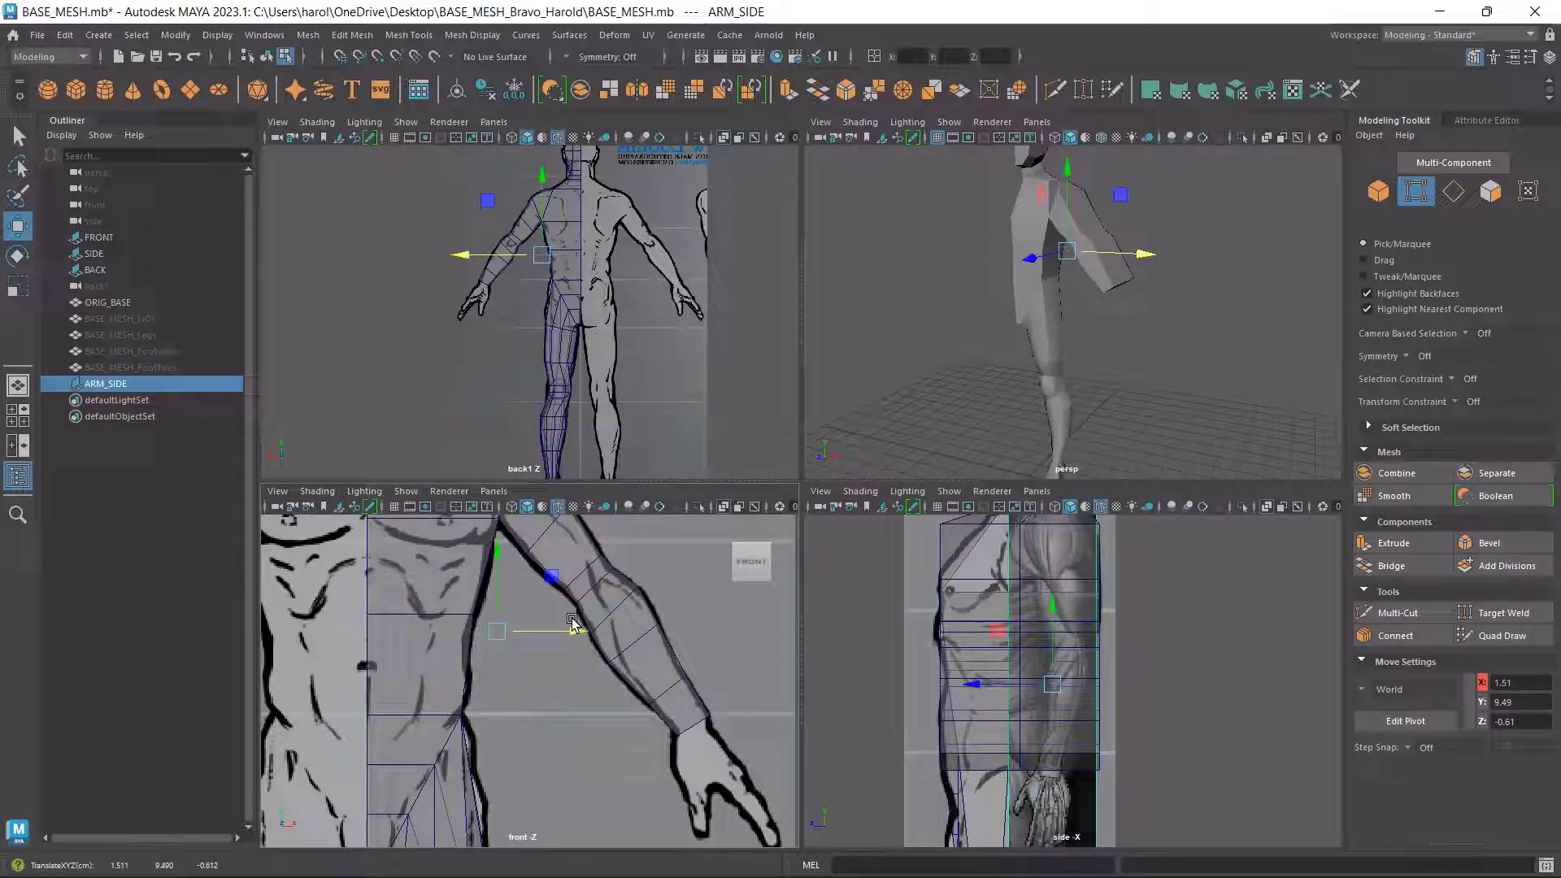
pyautogui.click(543, 676)
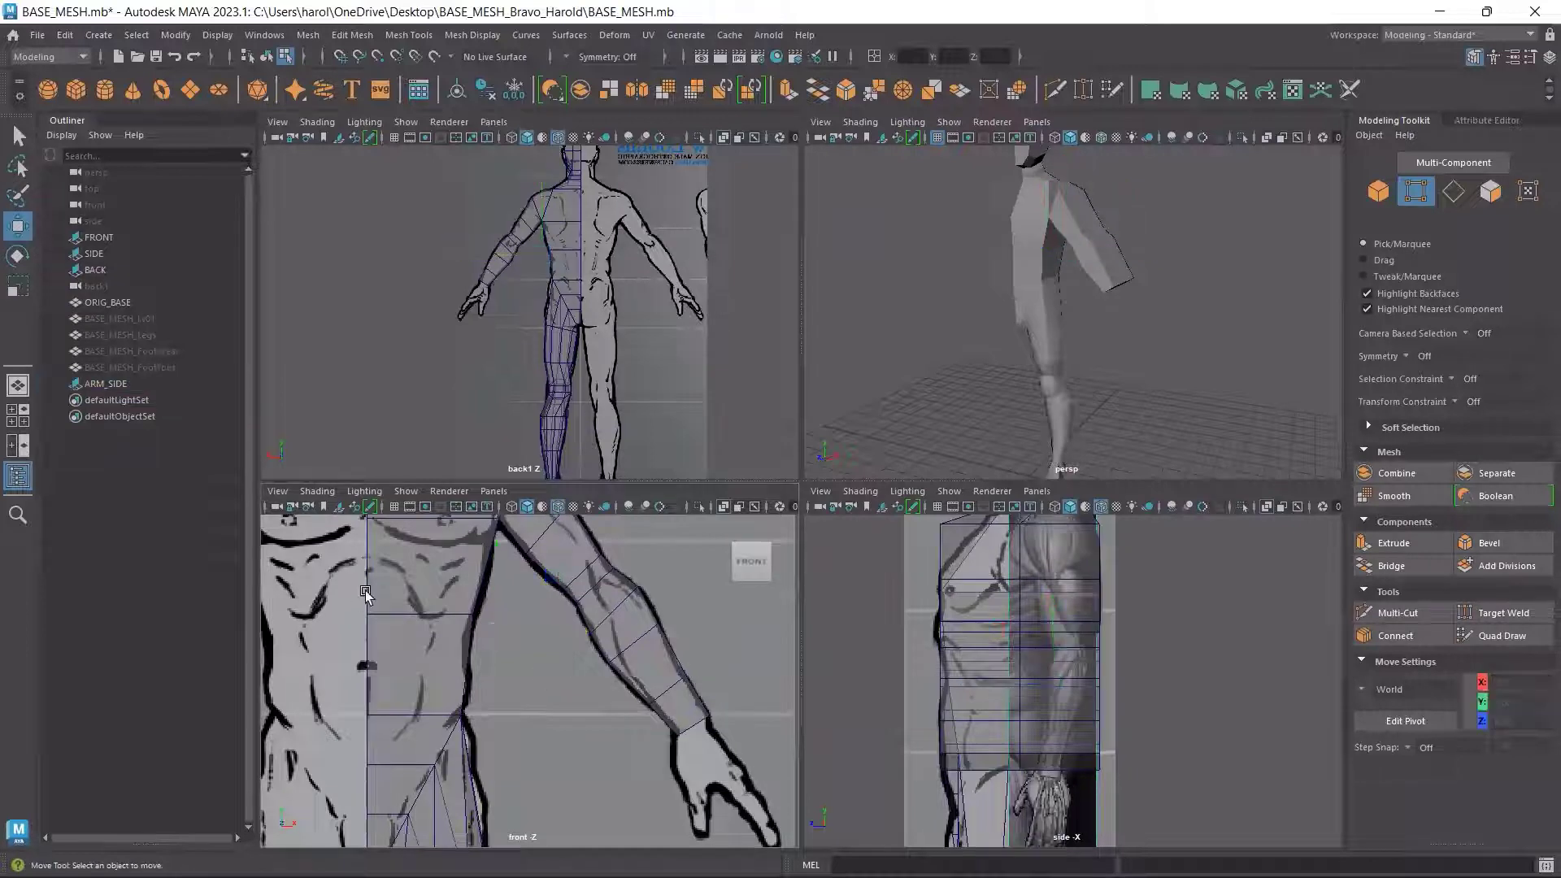
# Select ORIG_BASE torso vertices around the waist and chest in the front view to compare them with the references
pyautogui.moveTo(407, 591); pyautogui.dragTo(450, 628)
pyautogui.scroll(-3, 488, 634)
pyautogui.scroll(2, 529, 610)
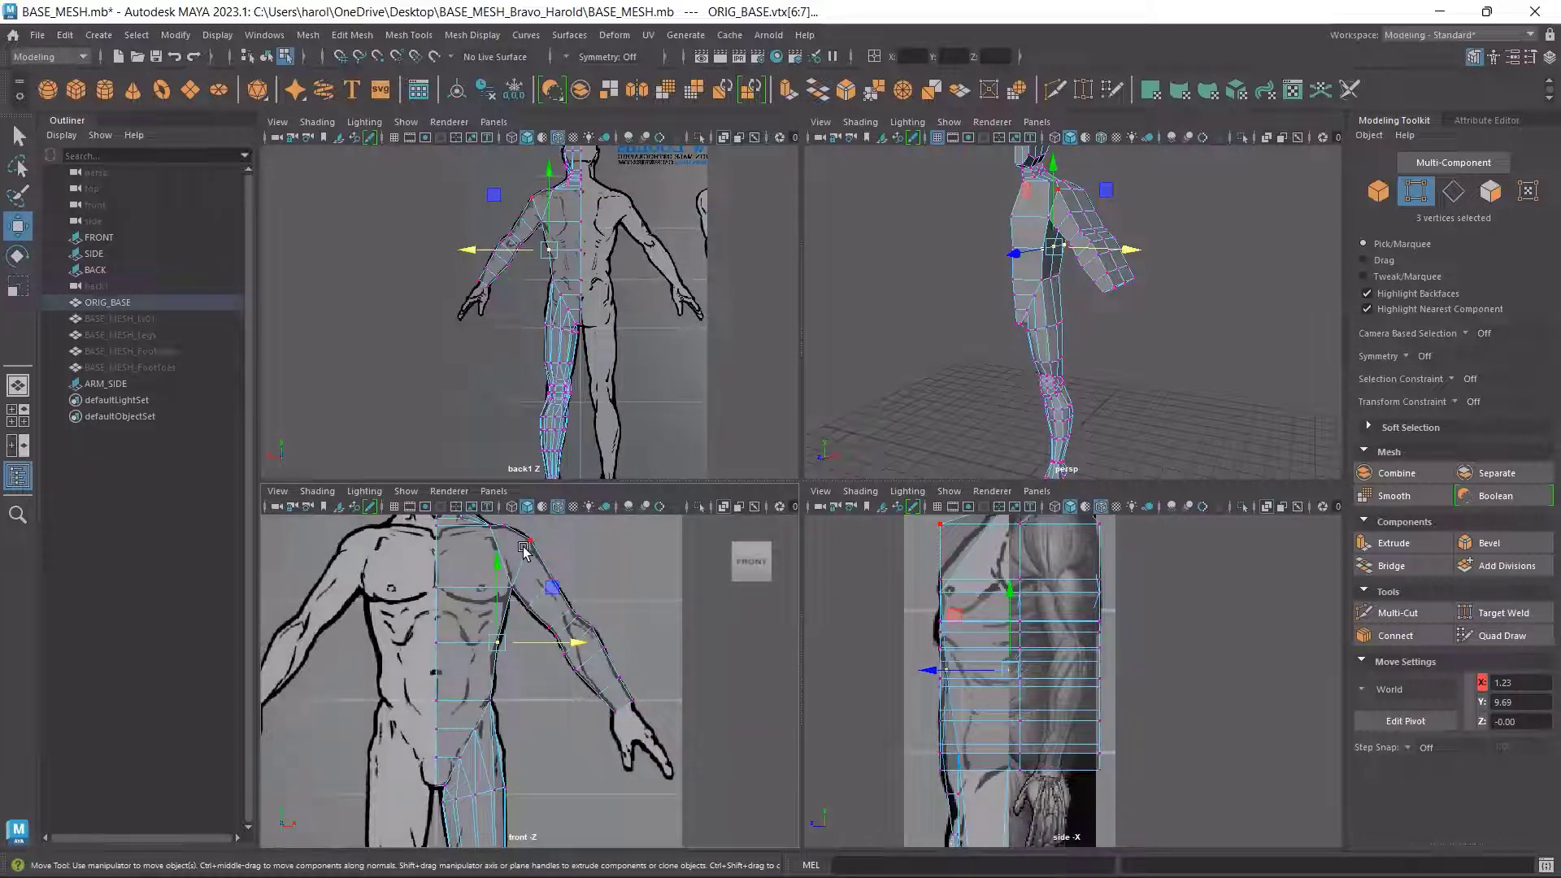
pyautogui.click(492, 653)
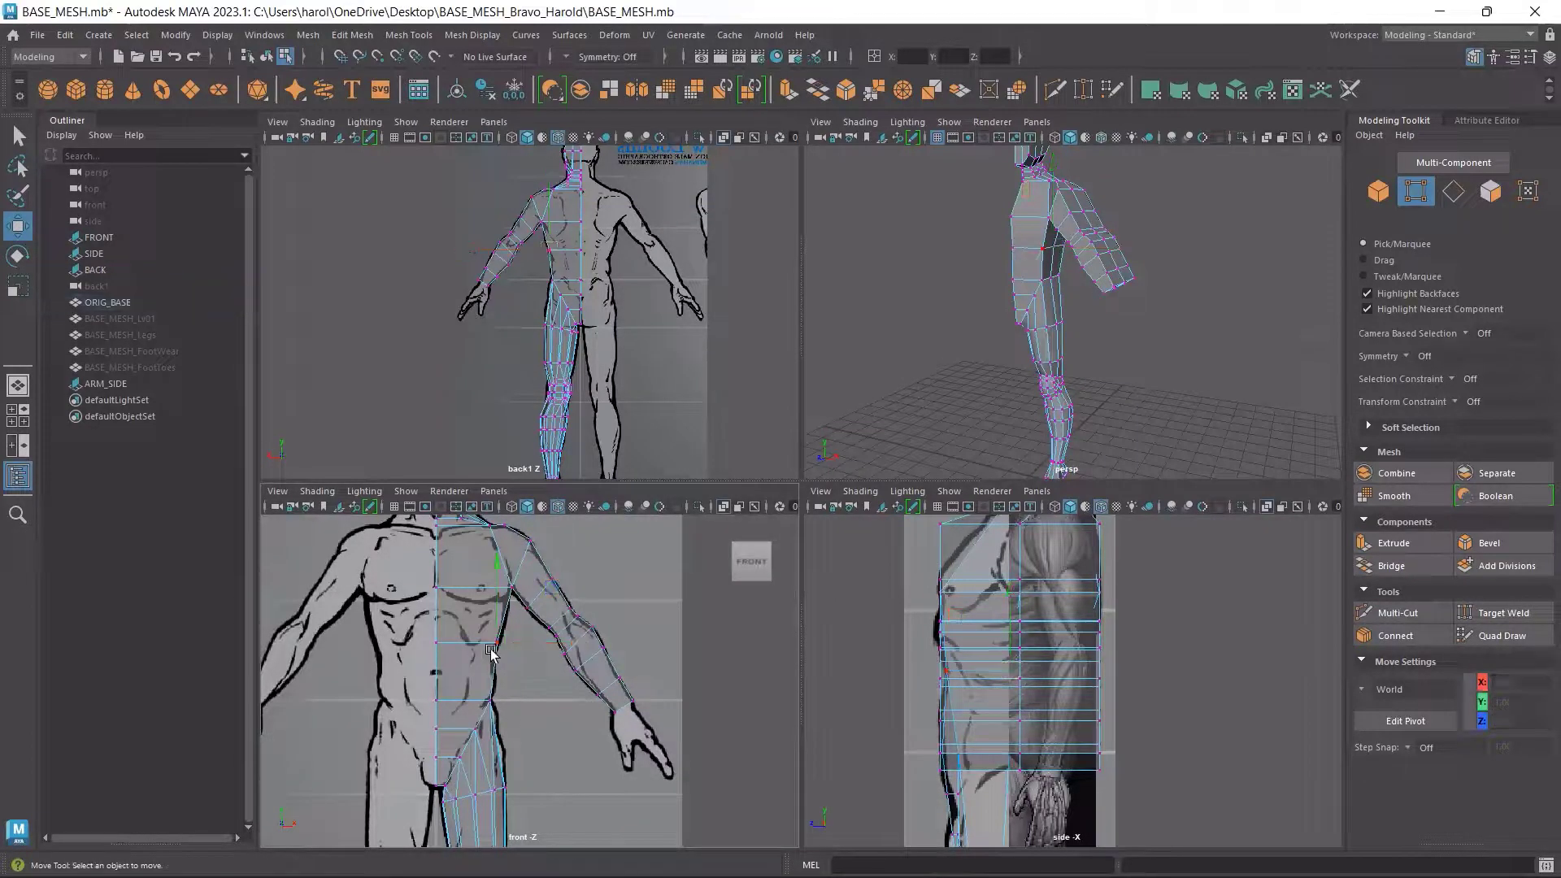
pyautogui.click(470, 597)
# Move the ARM_SIDE image plane along X to about -1.49 and return the ORIG_BASE mesh to object selection
pyautogui.click(106, 382)
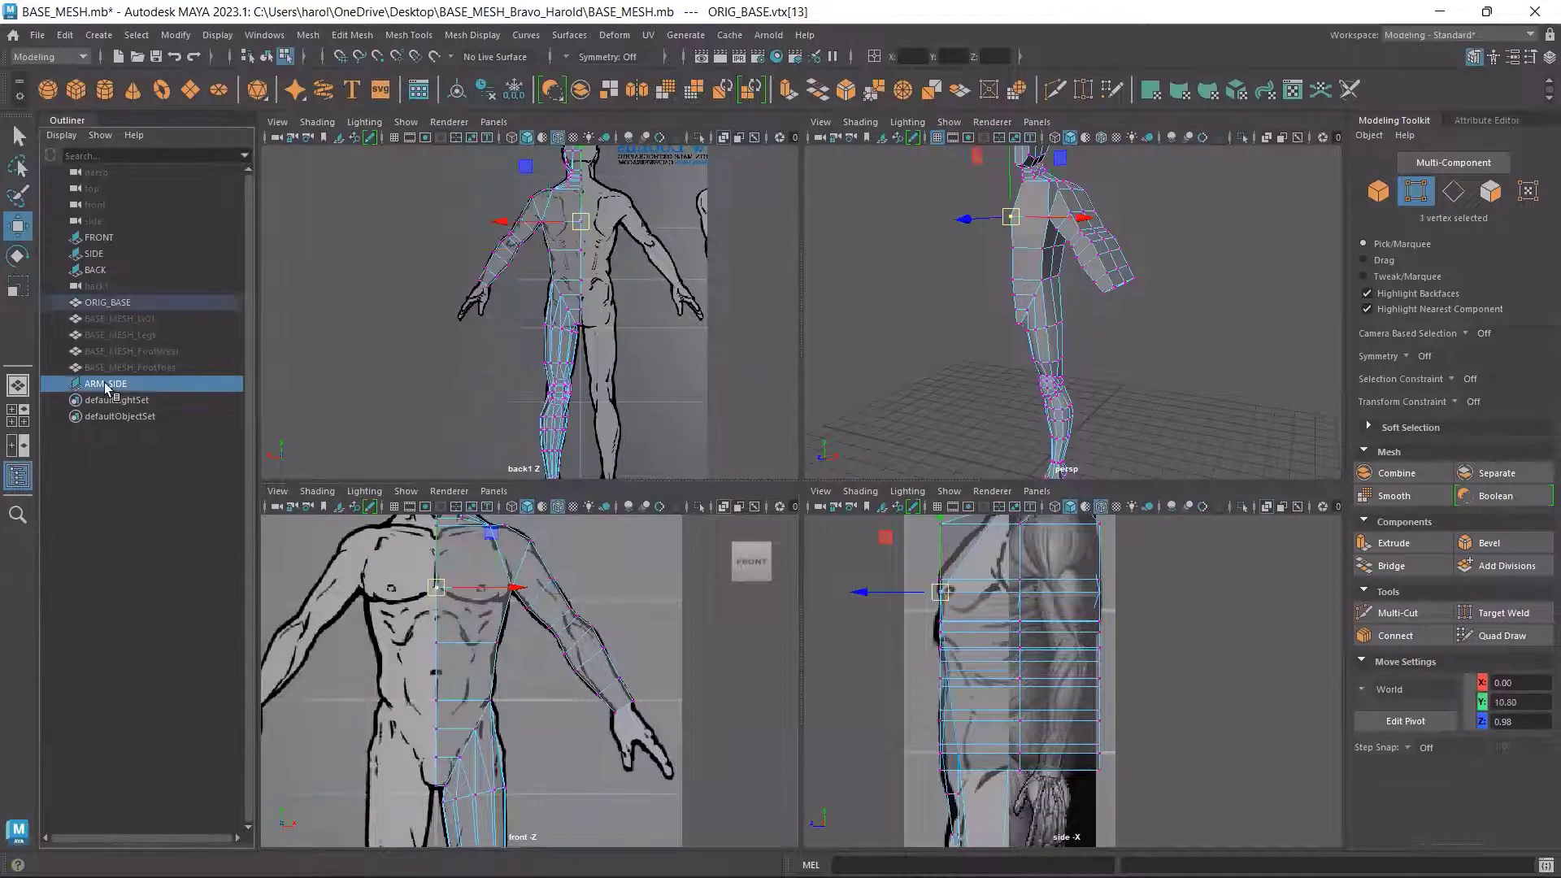
pyautogui.moveTo(586, 653); pyautogui.dragTo(441, 624)
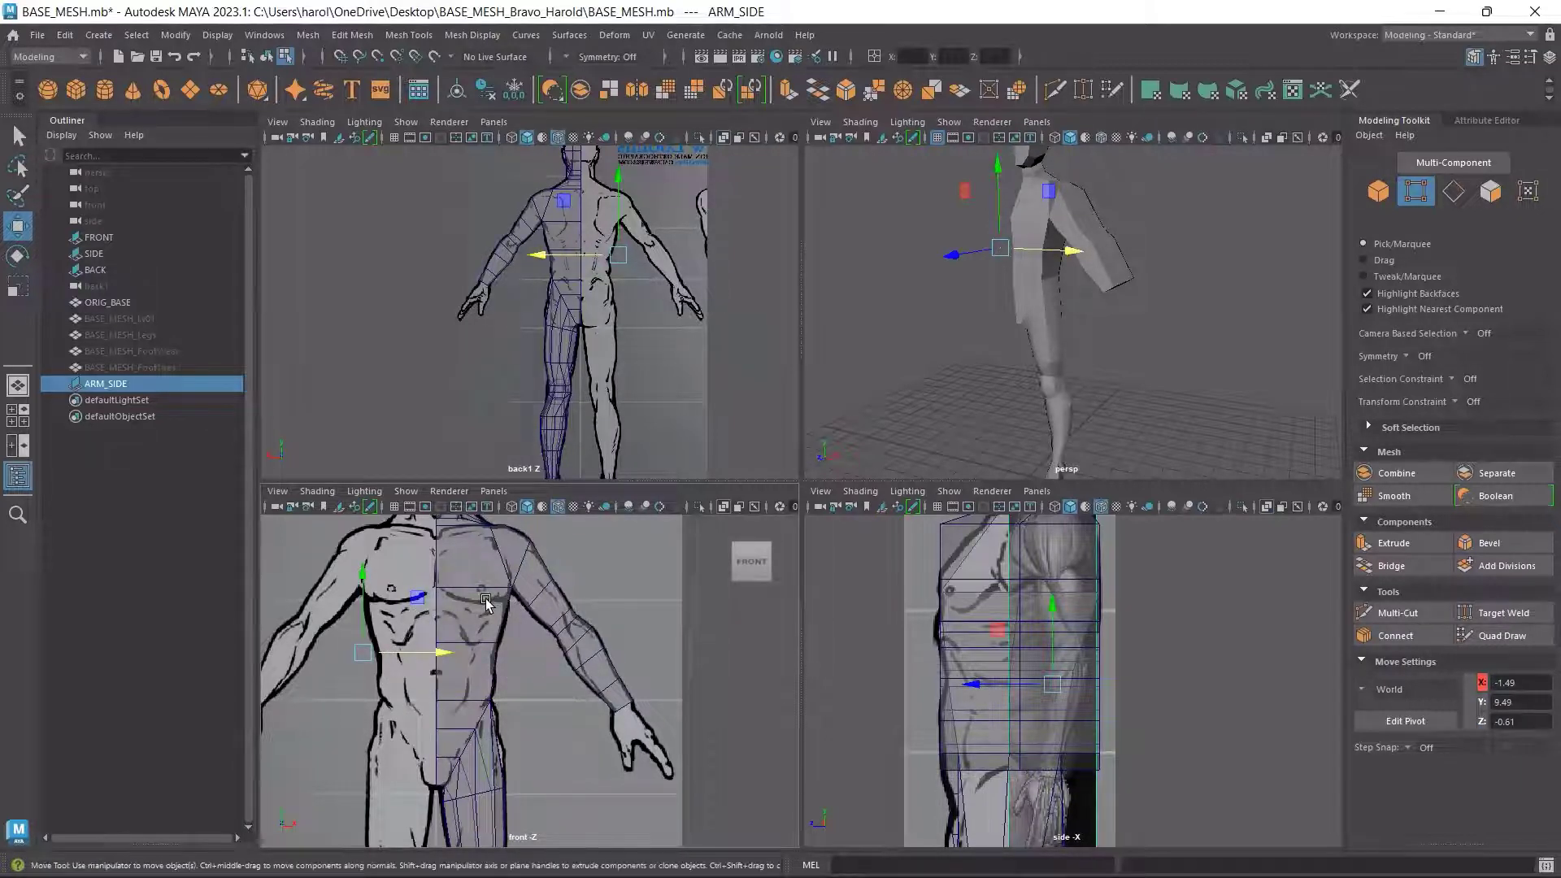
pyautogui.click(485, 599)
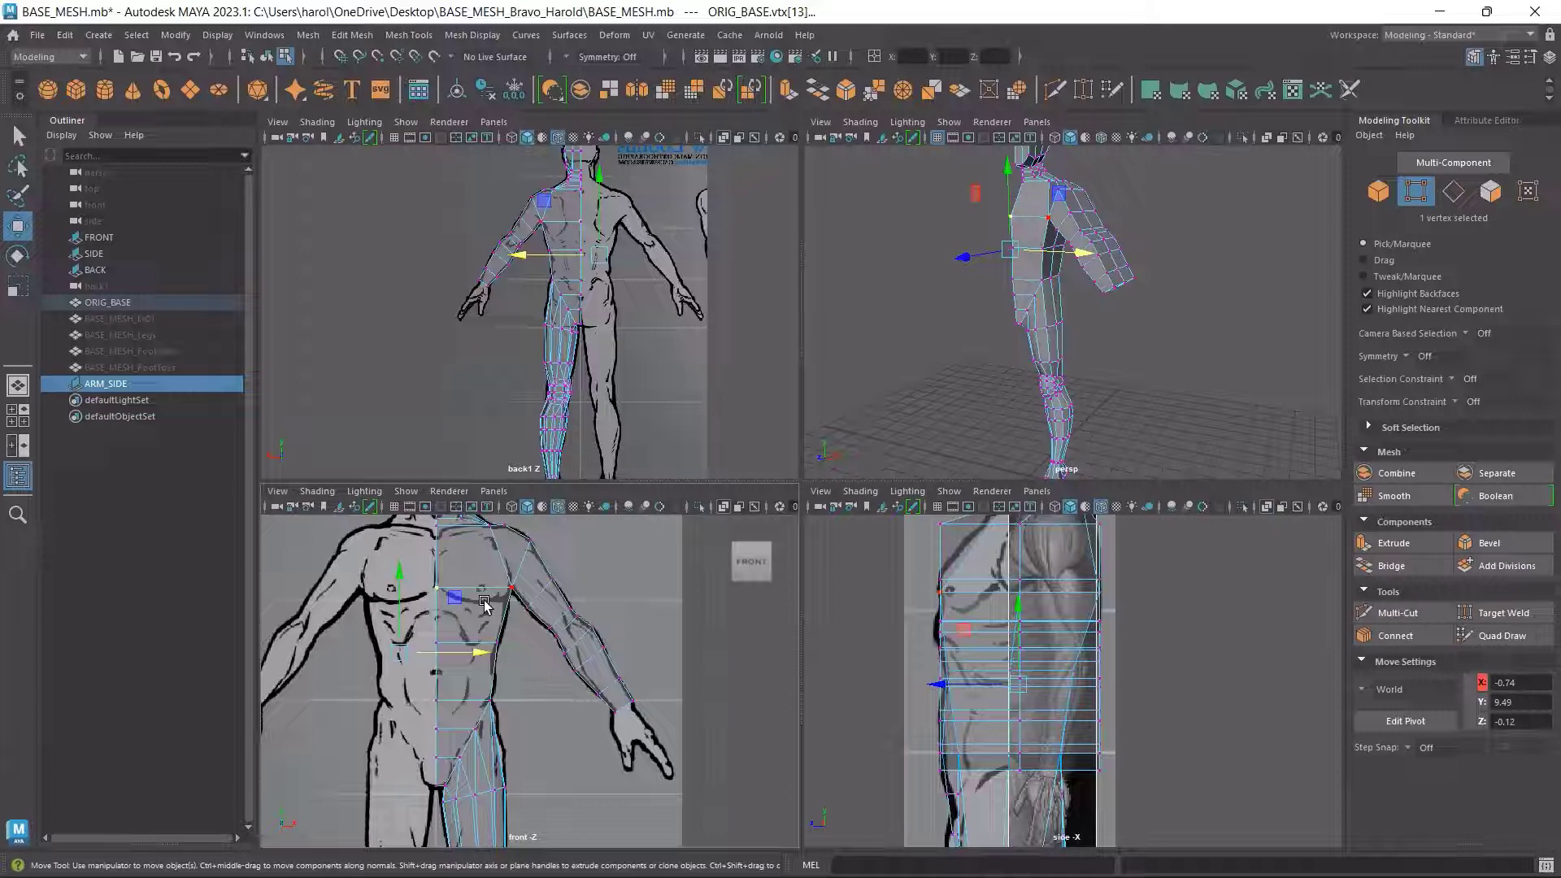
pyautogui.click(532, 697)
pyautogui.press('F8')
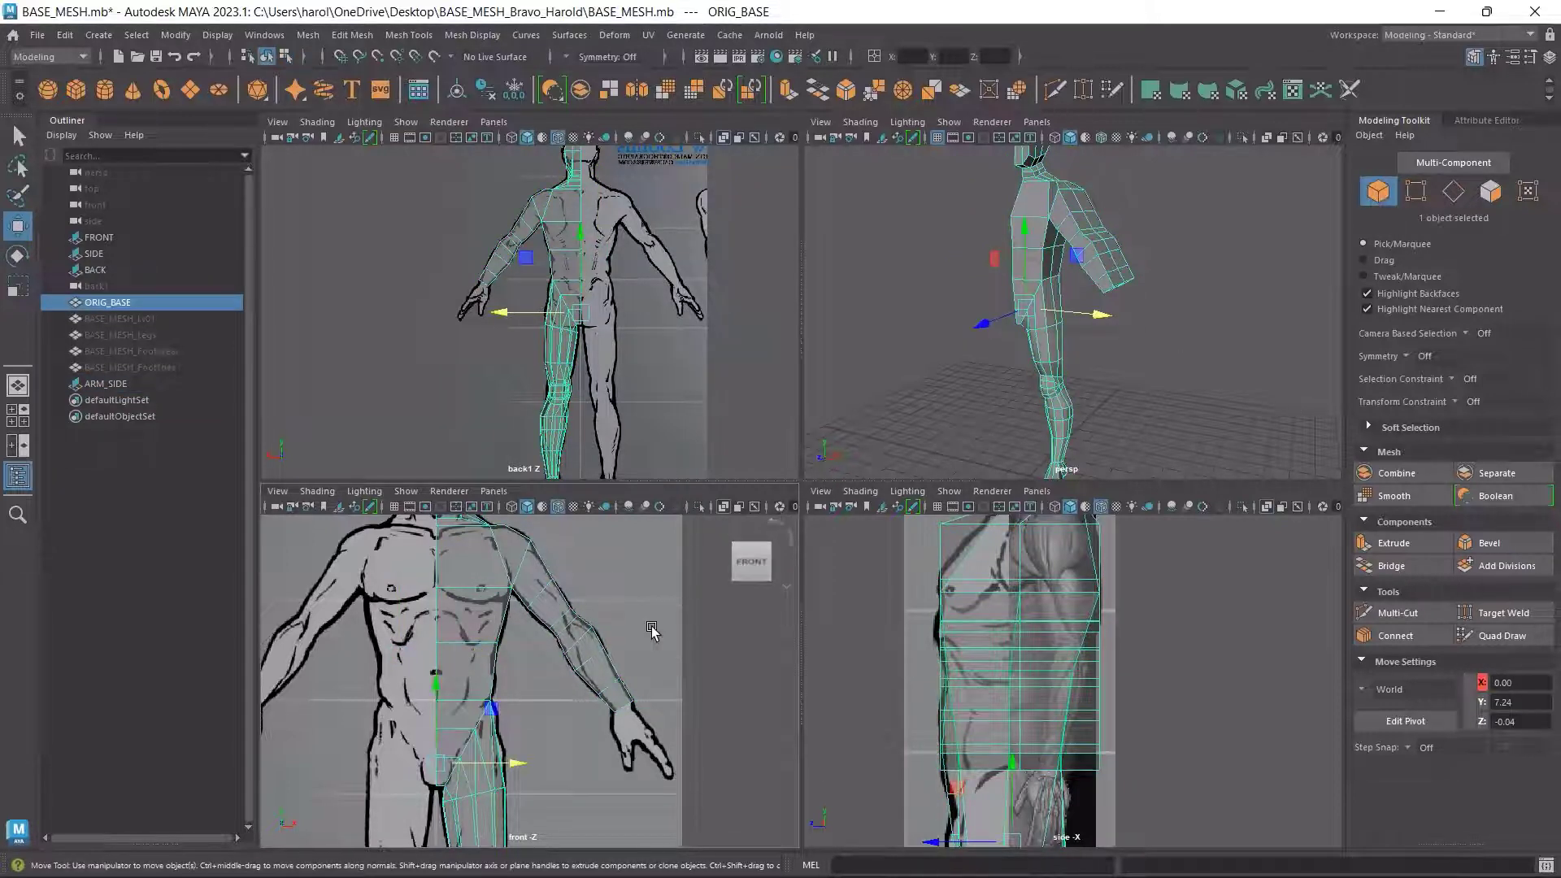
# Examine the ORIG_BASE outline from head to feet against the front reference in the enlarged front view
pyautogui.press('space')
pyautogui.keyDown('alt'); pyautogui.moveTo(831, 476); pyautogui.dragTo(875, 619, button='middle'); pyautogui.keyUp('alt')
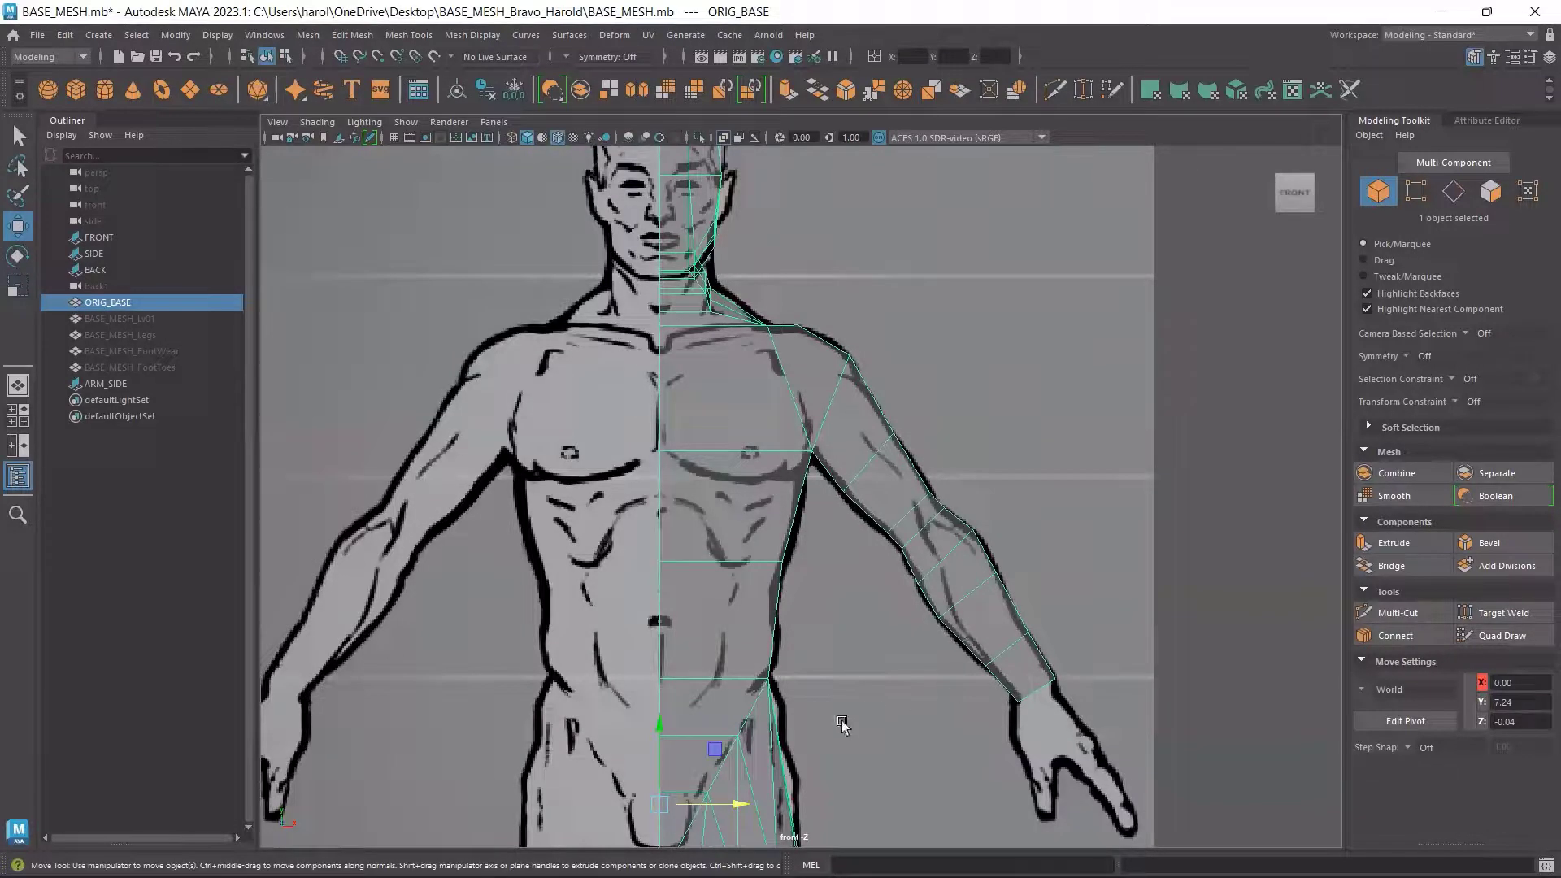
pyautogui.keyDown('alt'); pyautogui.moveTo(843, 711); pyautogui.dragTo(815, 420, button='middle'); pyautogui.keyUp('alt')
pyautogui.scroll(-3, 814, 420)
pyautogui.keyDown('alt'); pyautogui.moveTo(846, 648); pyautogui.dragTo(811, 509, button='middle'); pyautogui.keyUp('alt')
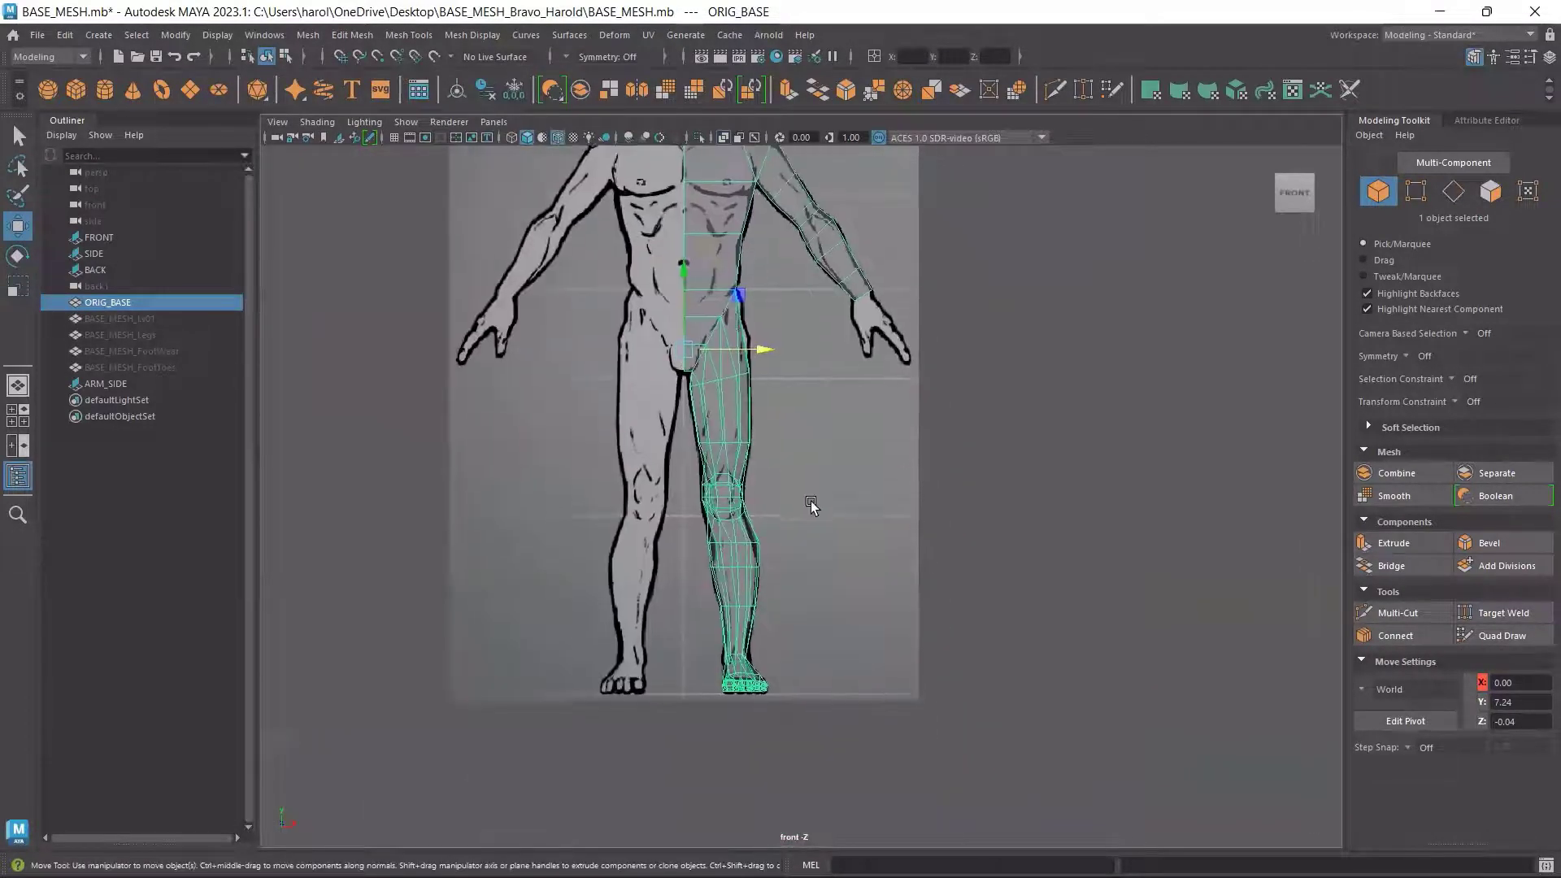
pyautogui.keyDown('alt'); pyautogui.moveTo(795, 408); pyautogui.dragTo(756, 593, button='middle'); pyautogui.keyUp('alt')
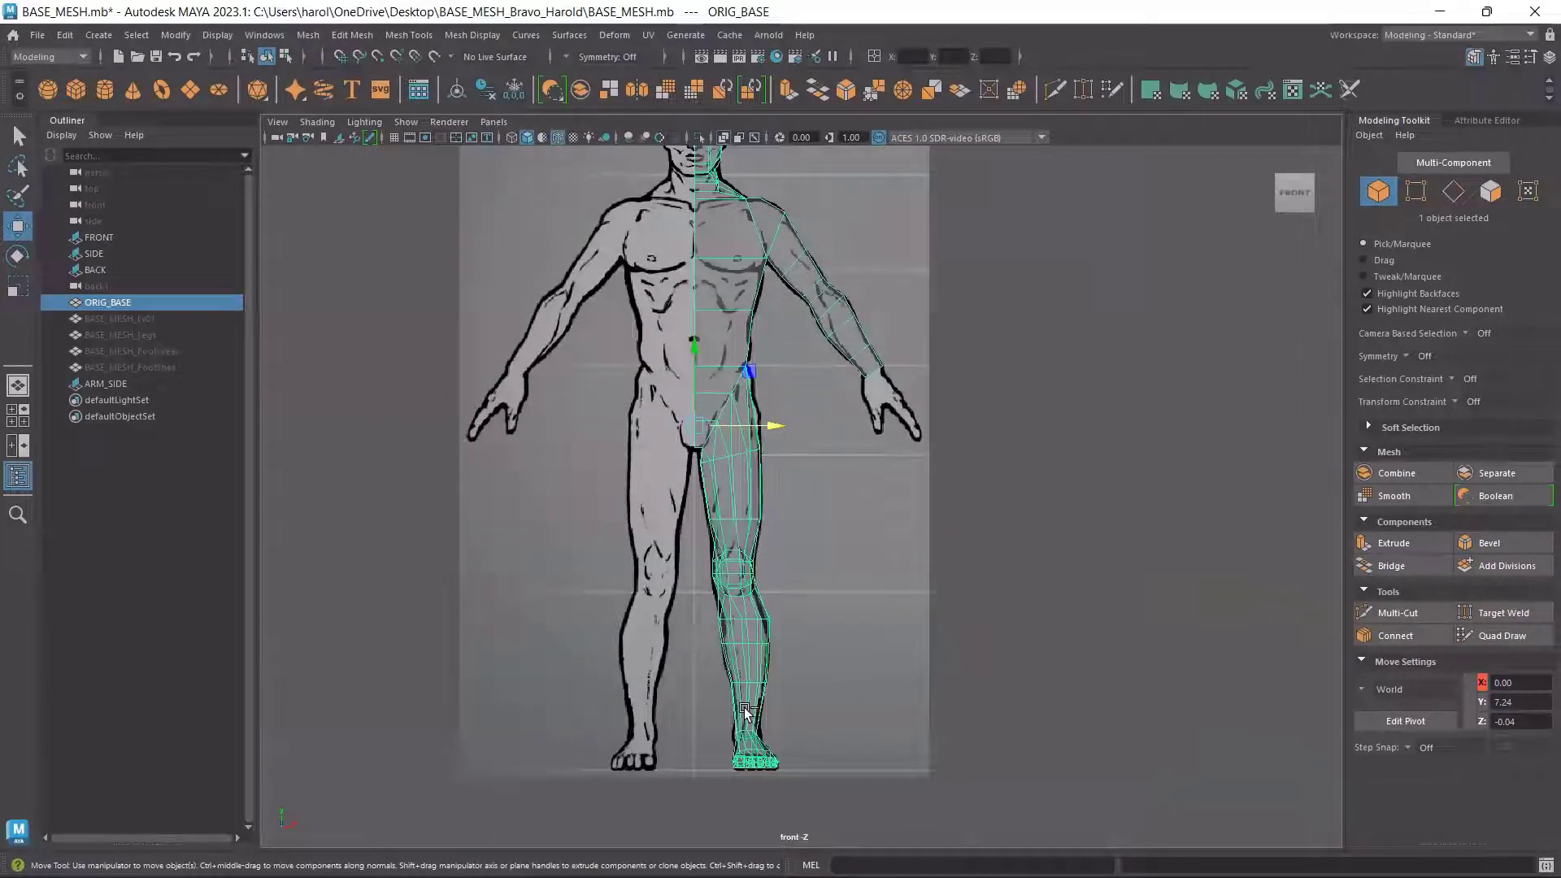
pyautogui.scroll(8, 794, 492)
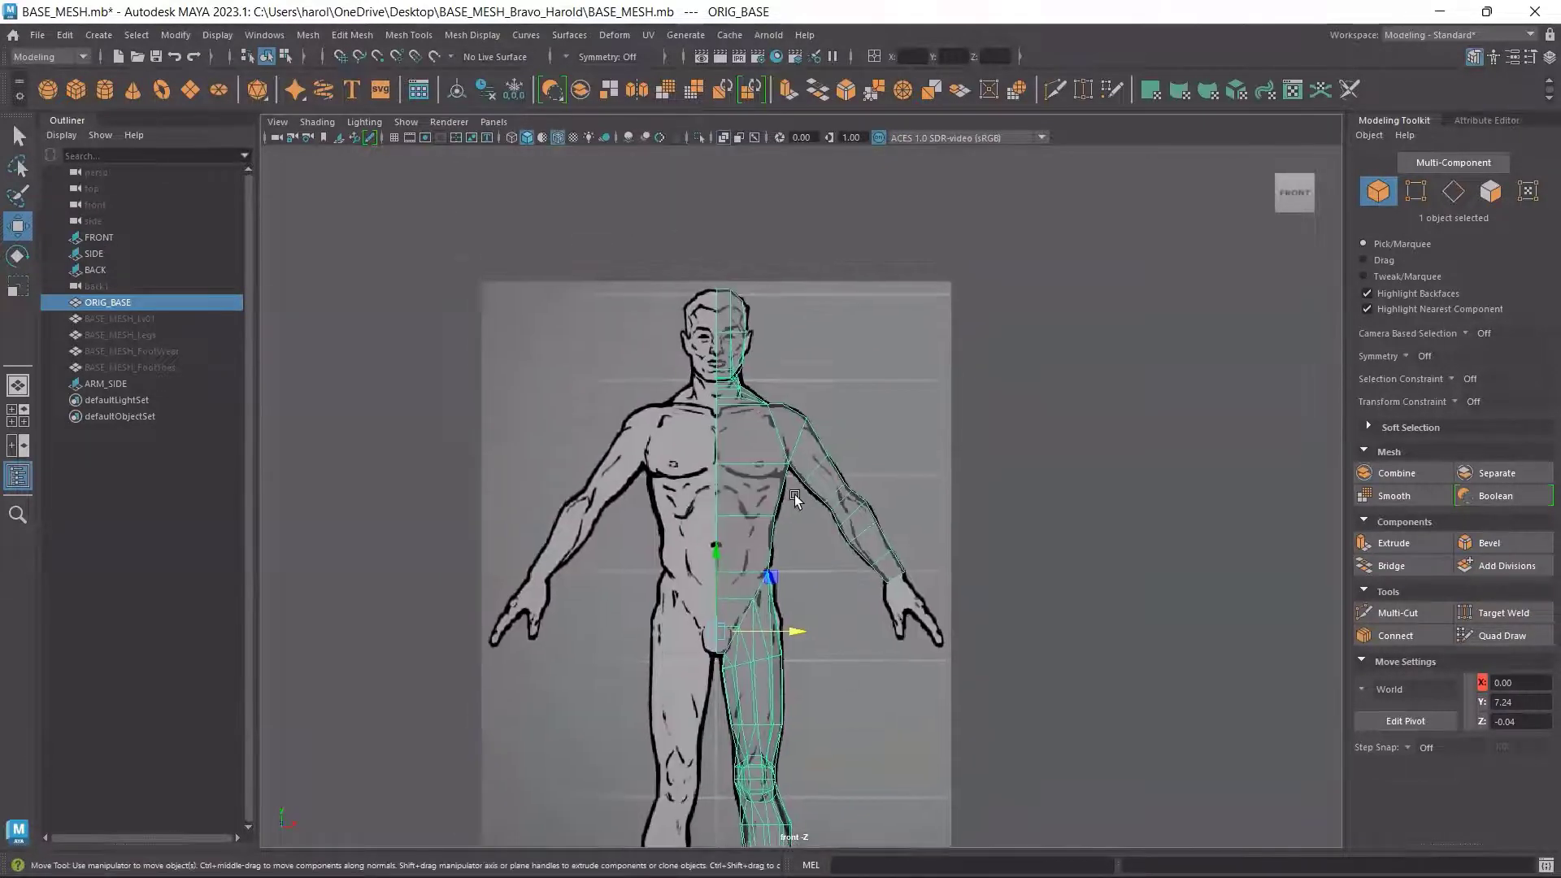
pyautogui.scroll(-2, 788, 499)
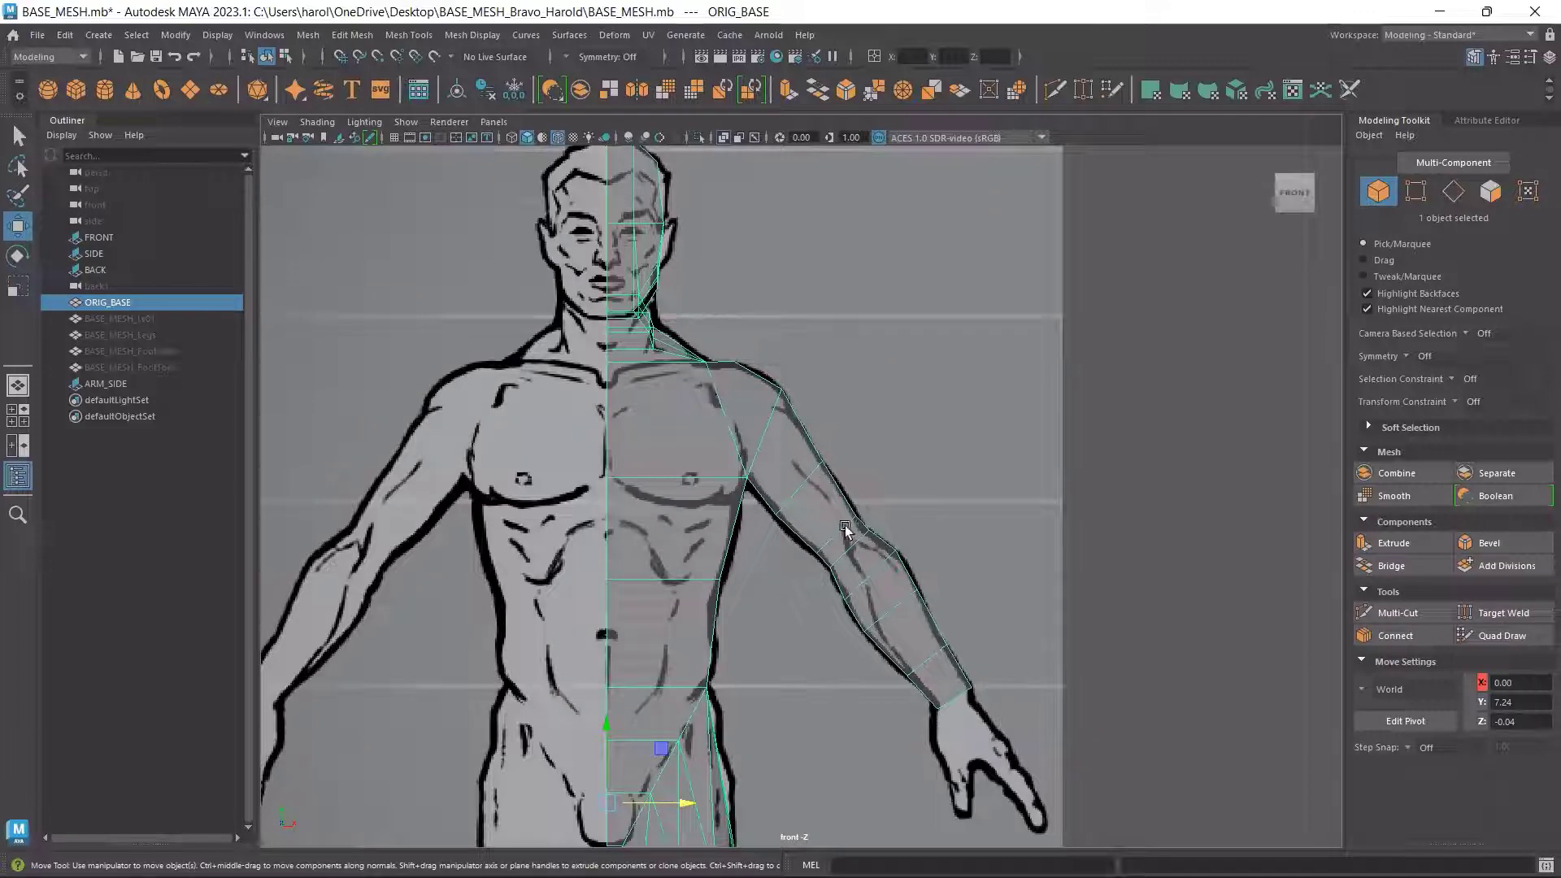
# Examine the arm's depth on the ORIG_BASE mesh in perspective and compare its outline with the front reference
pyautogui.click(882, 589)
pyautogui.press('space')
pyautogui.keyDown('alt'); pyautogui.moveTo(1057, 341); pyautogui.dragTo(1122, 303); pyautogui.keyUp('alt')
pyautogui.scroll(3, 1122, 304)
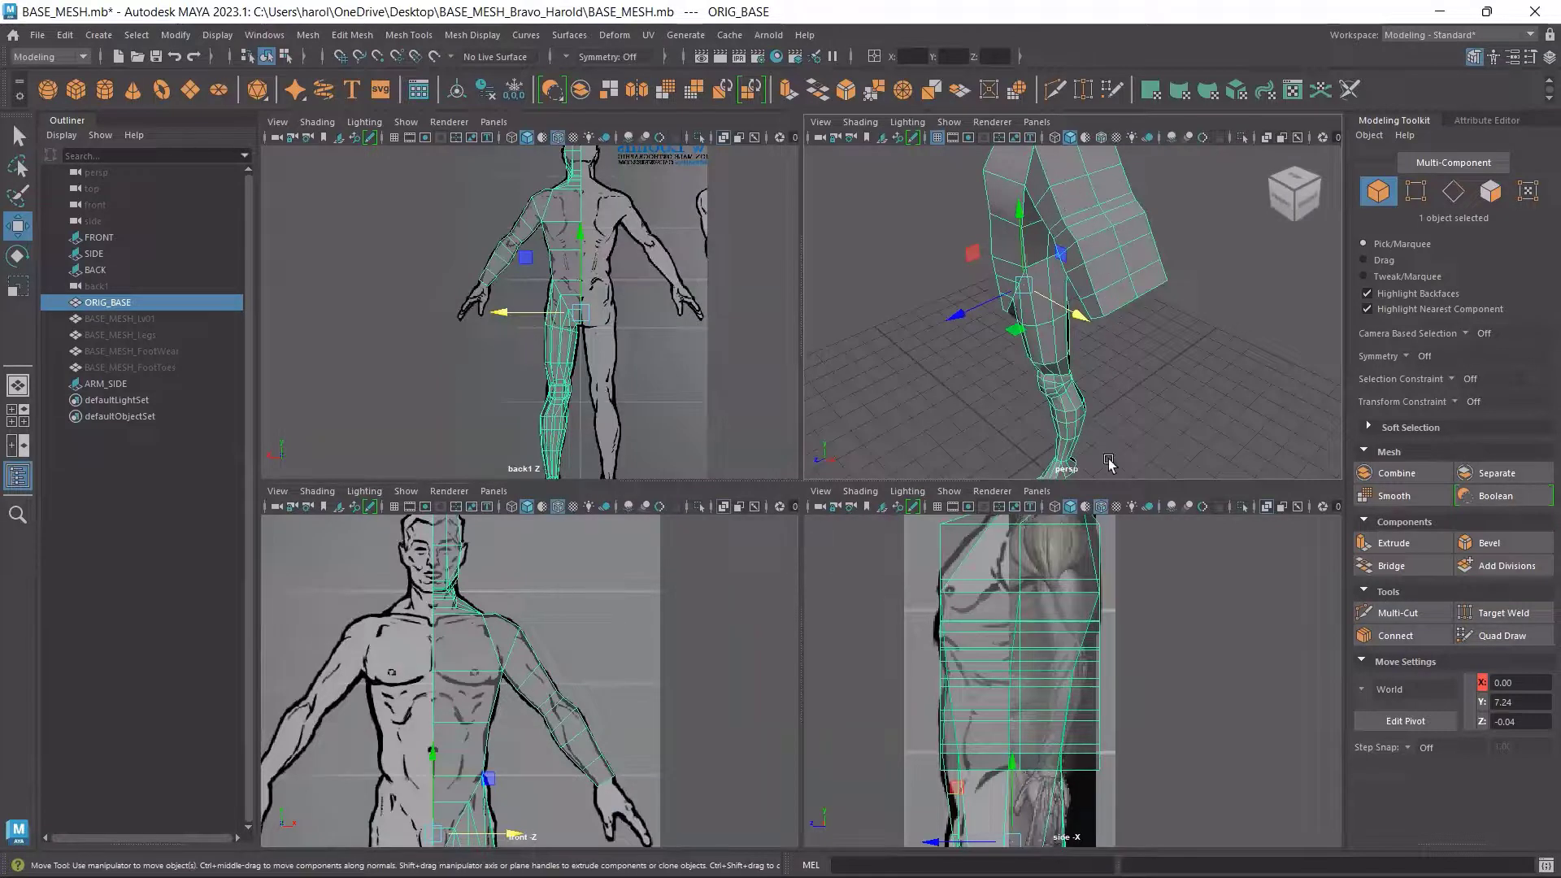
pyautogui.keyDown('alt'); pyautogui.moveTo(1128, 431); pyautogui.dragTo(1090, 244); pyautogui.keyUp('alt')
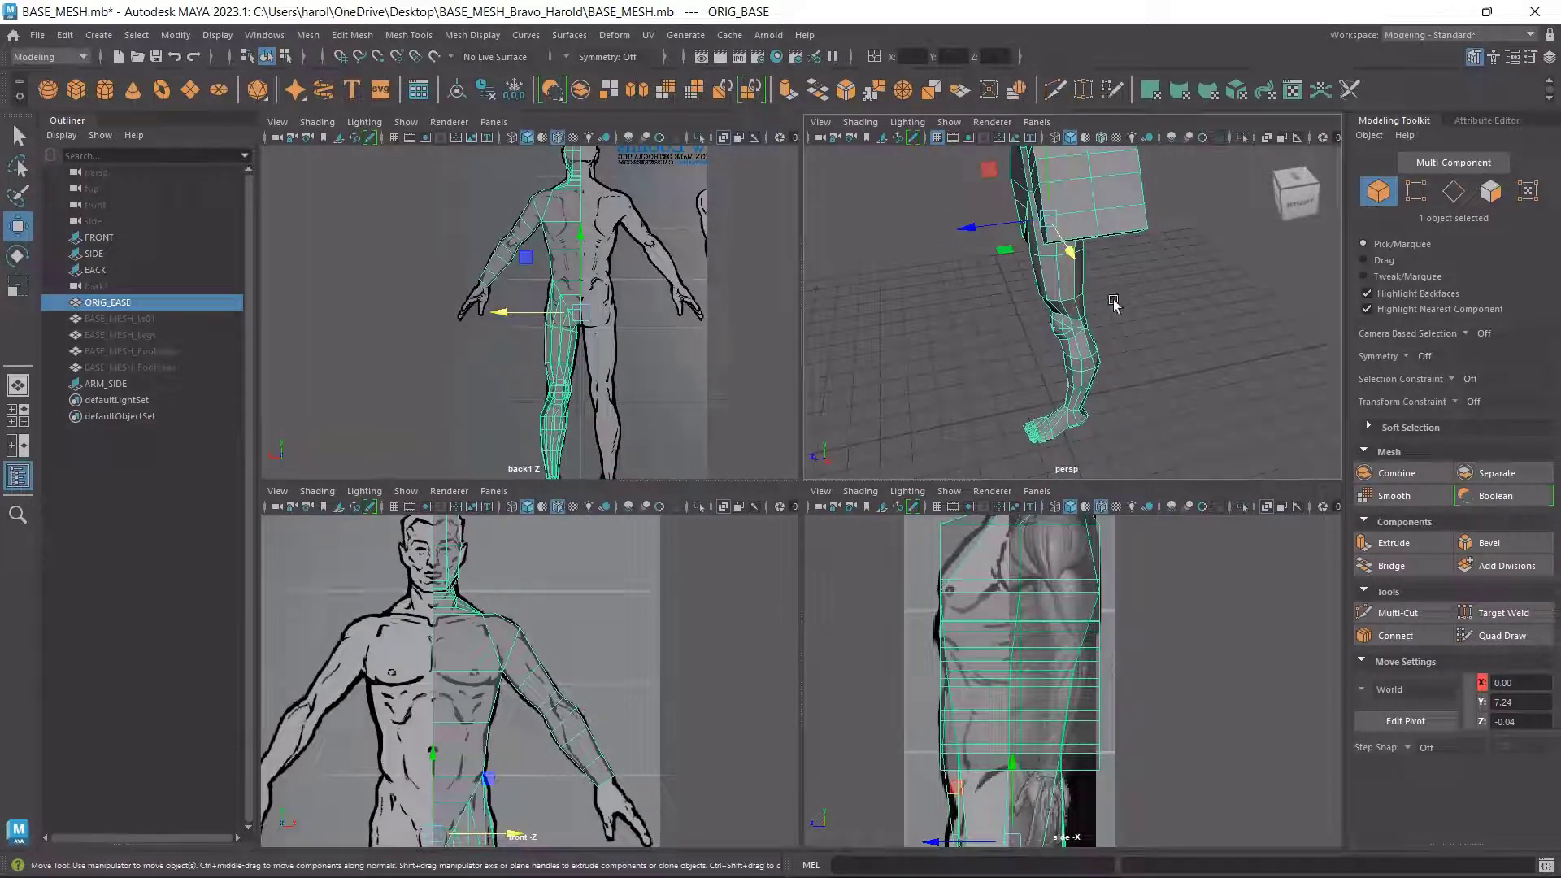
pyautogui.press('f')
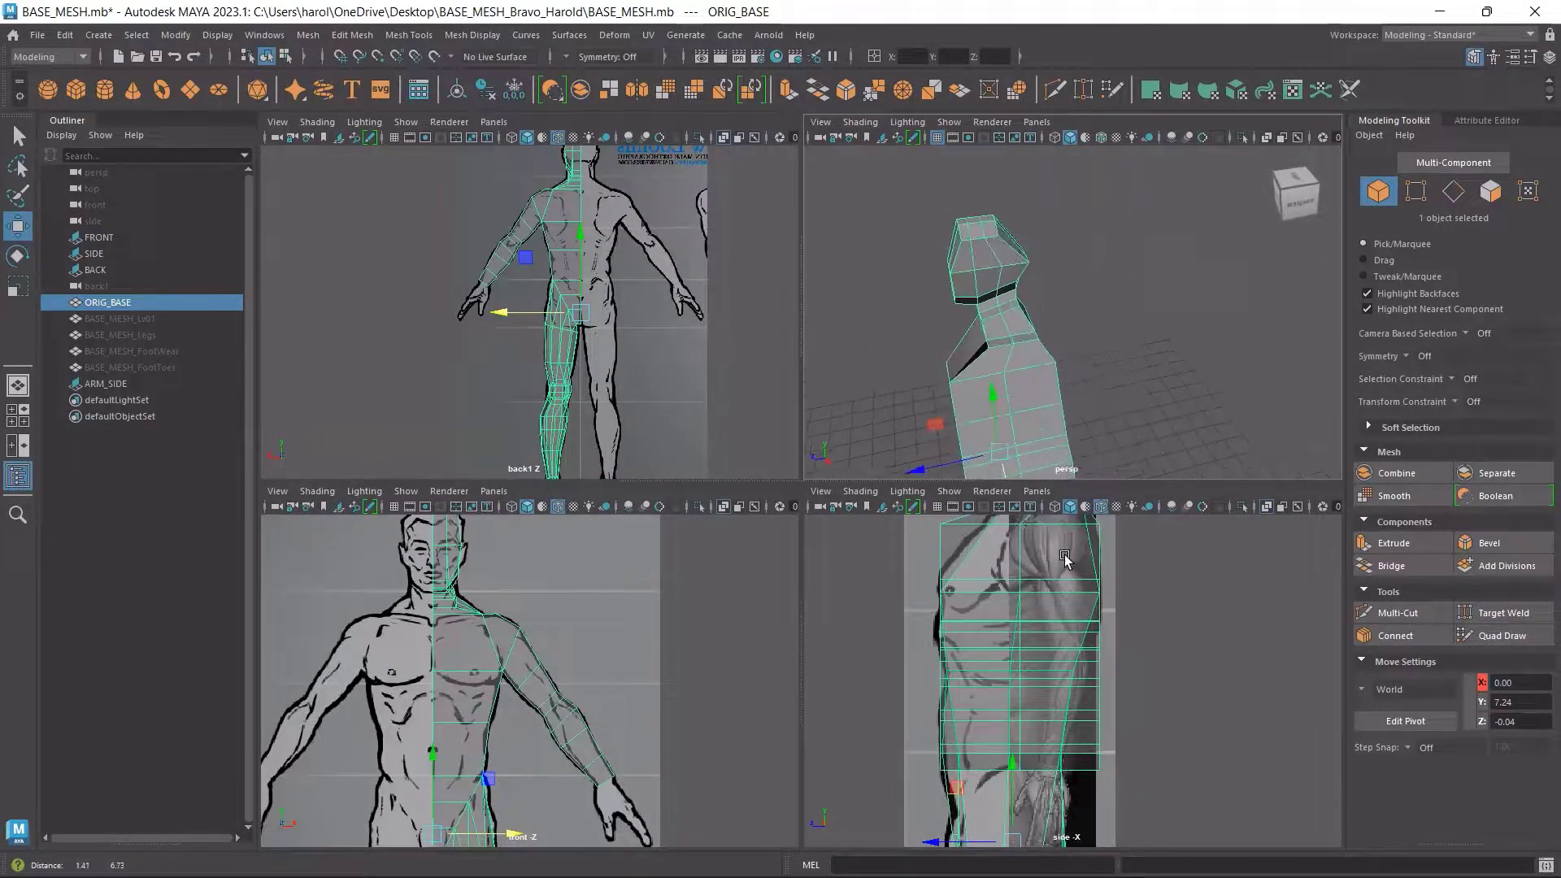
pyautogui.keyDown('alt'); pyautogui.moveTo(1060, 455); pyautogui.dragTo(1093, 388); pyautogui.keyUp('alt')
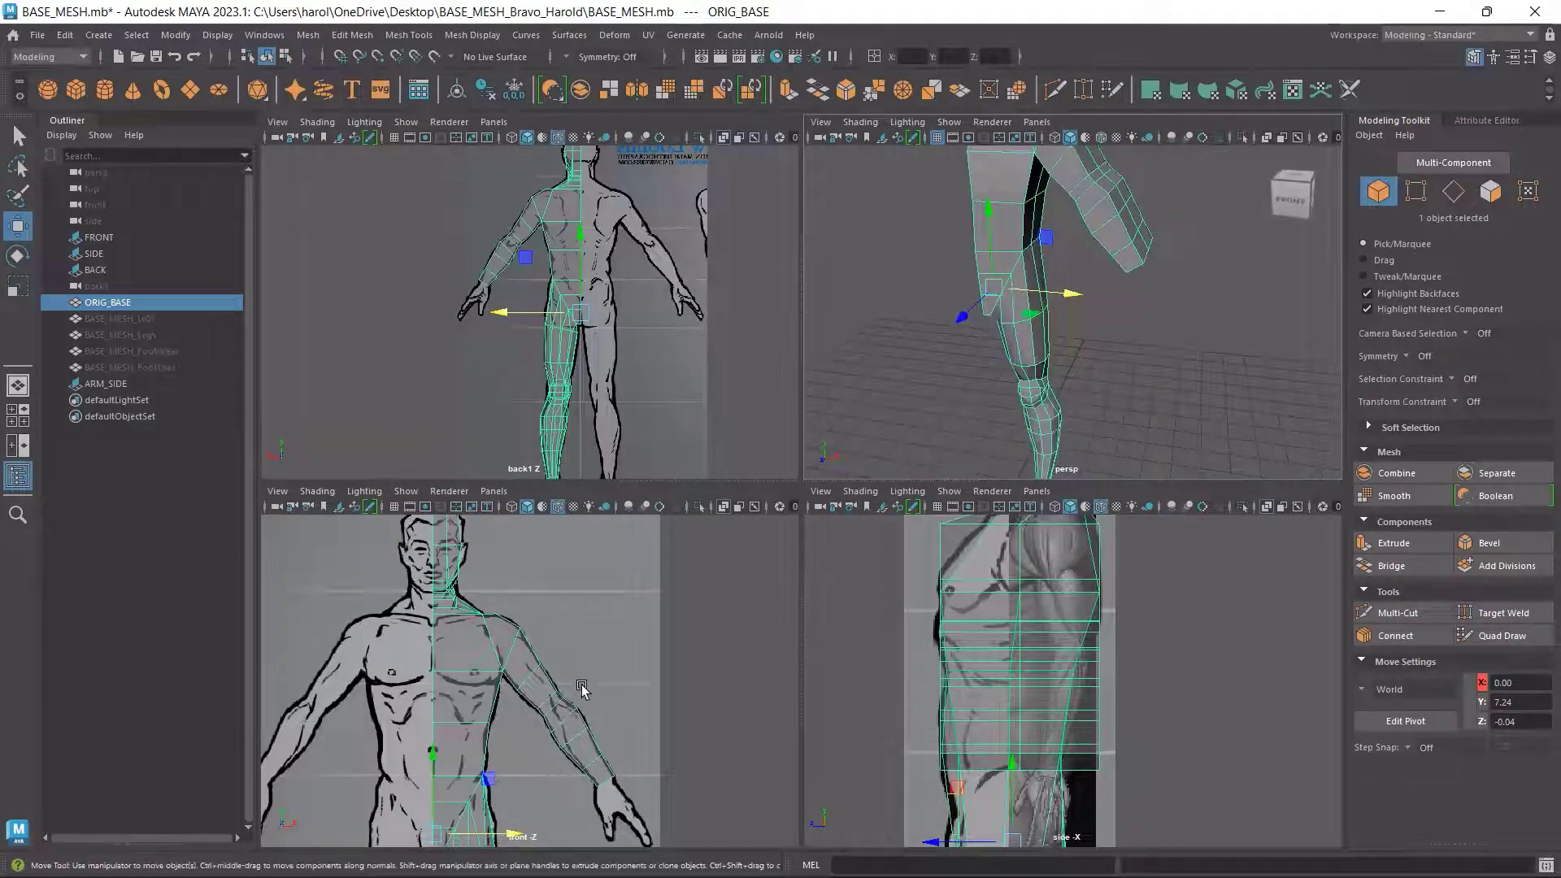
pyautogui.press('space')
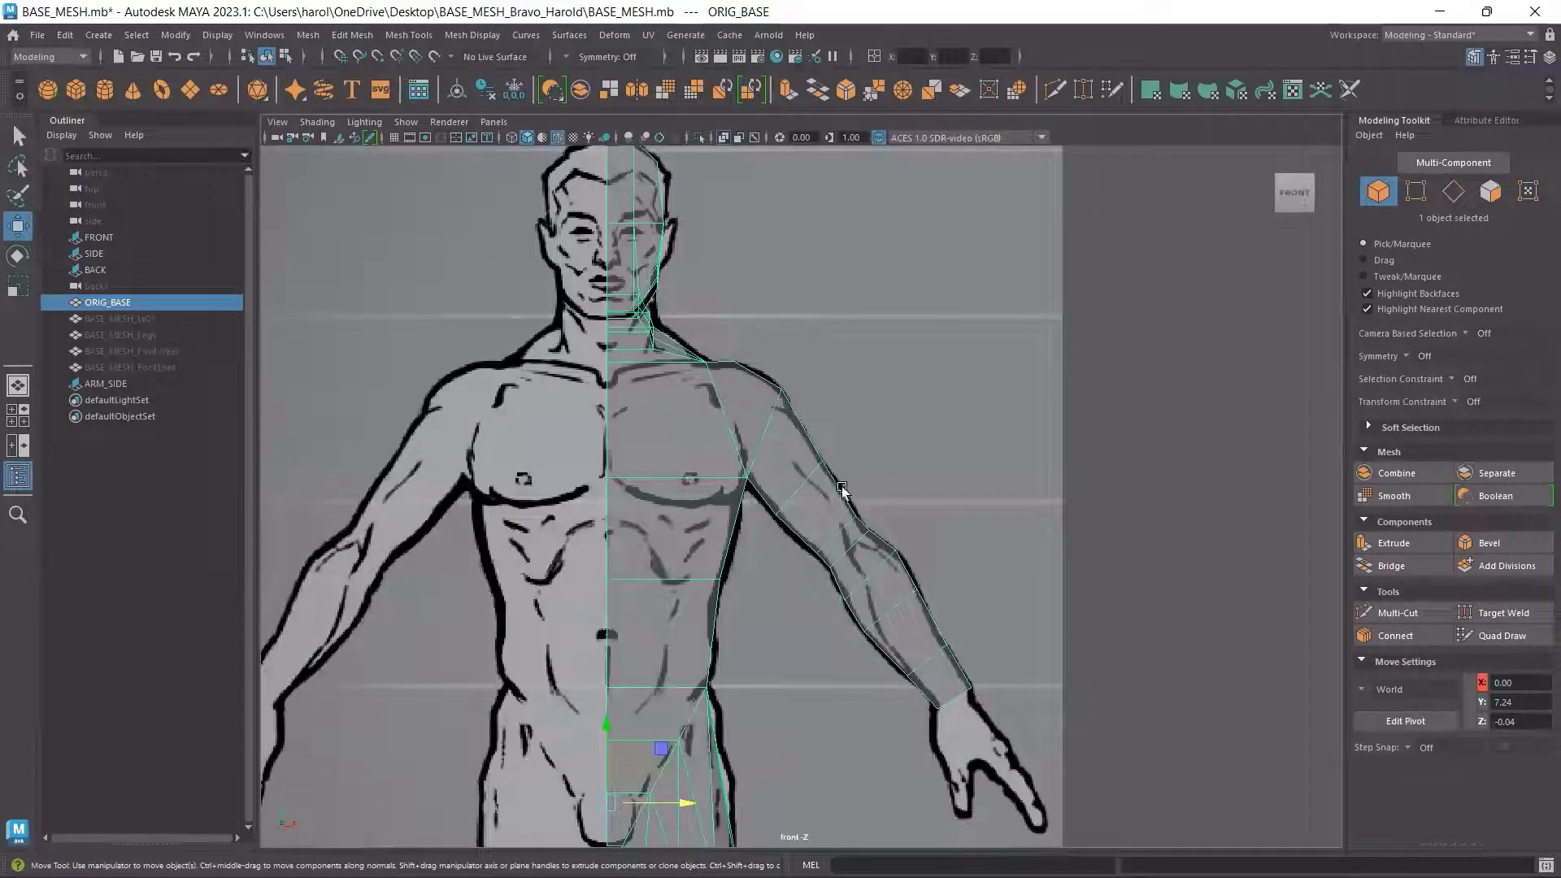
pyautogui.press('space')
pyautogui.press('space')
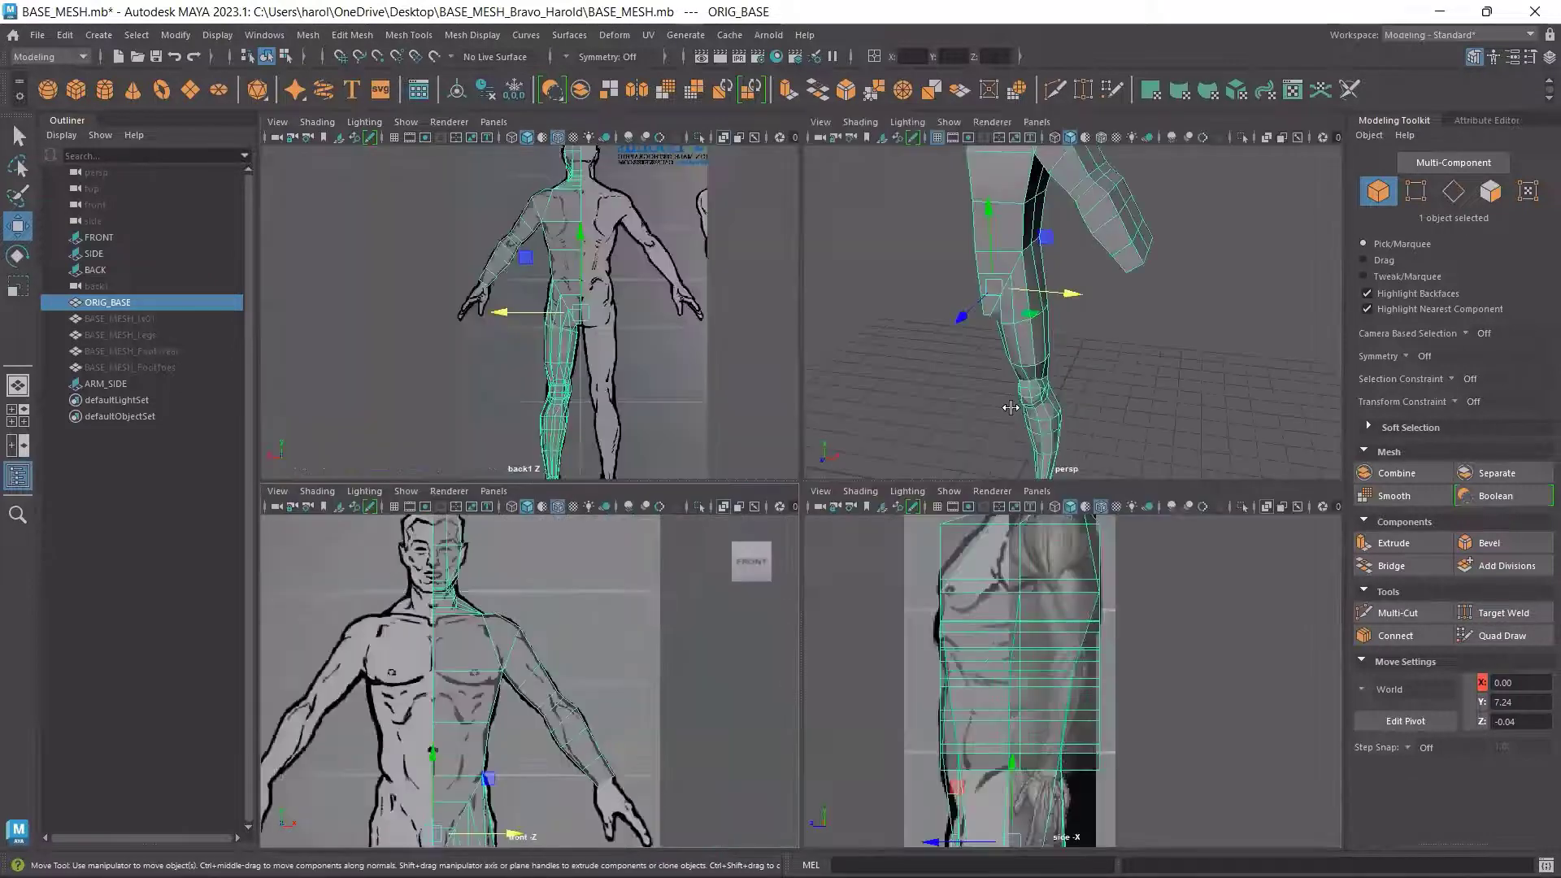
pyautogui.press('space')
pyautogui.keyDown('alt'); pyautogui.moveTo(1108, 282); pyautogui.dragTo(825, 460); pyautogui.keyUp('alt')
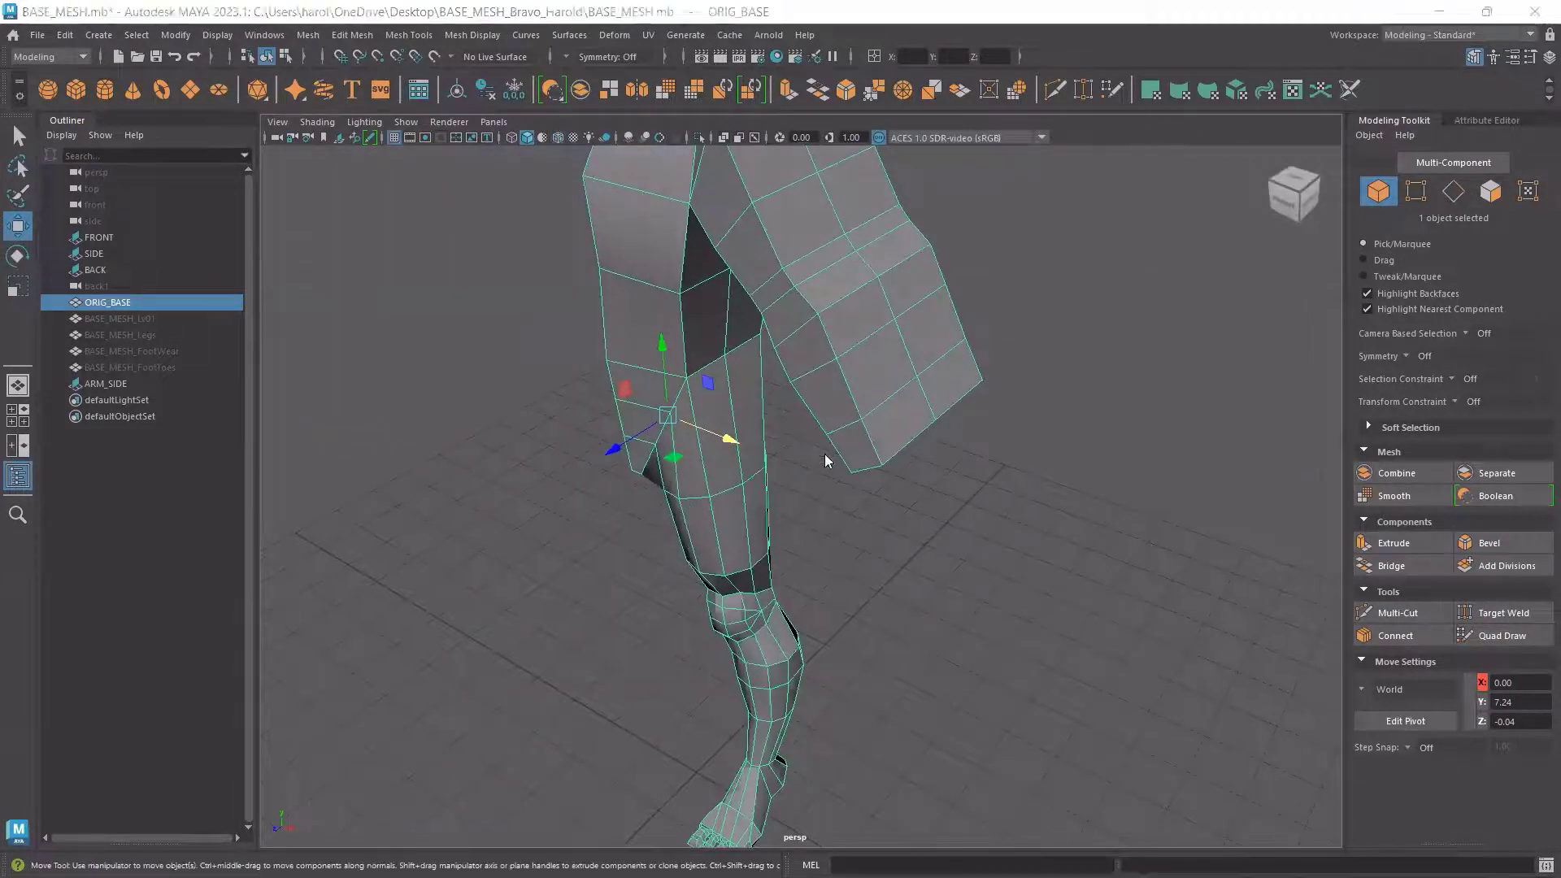
pyautogui.press('space')
pyautogui.press('space')
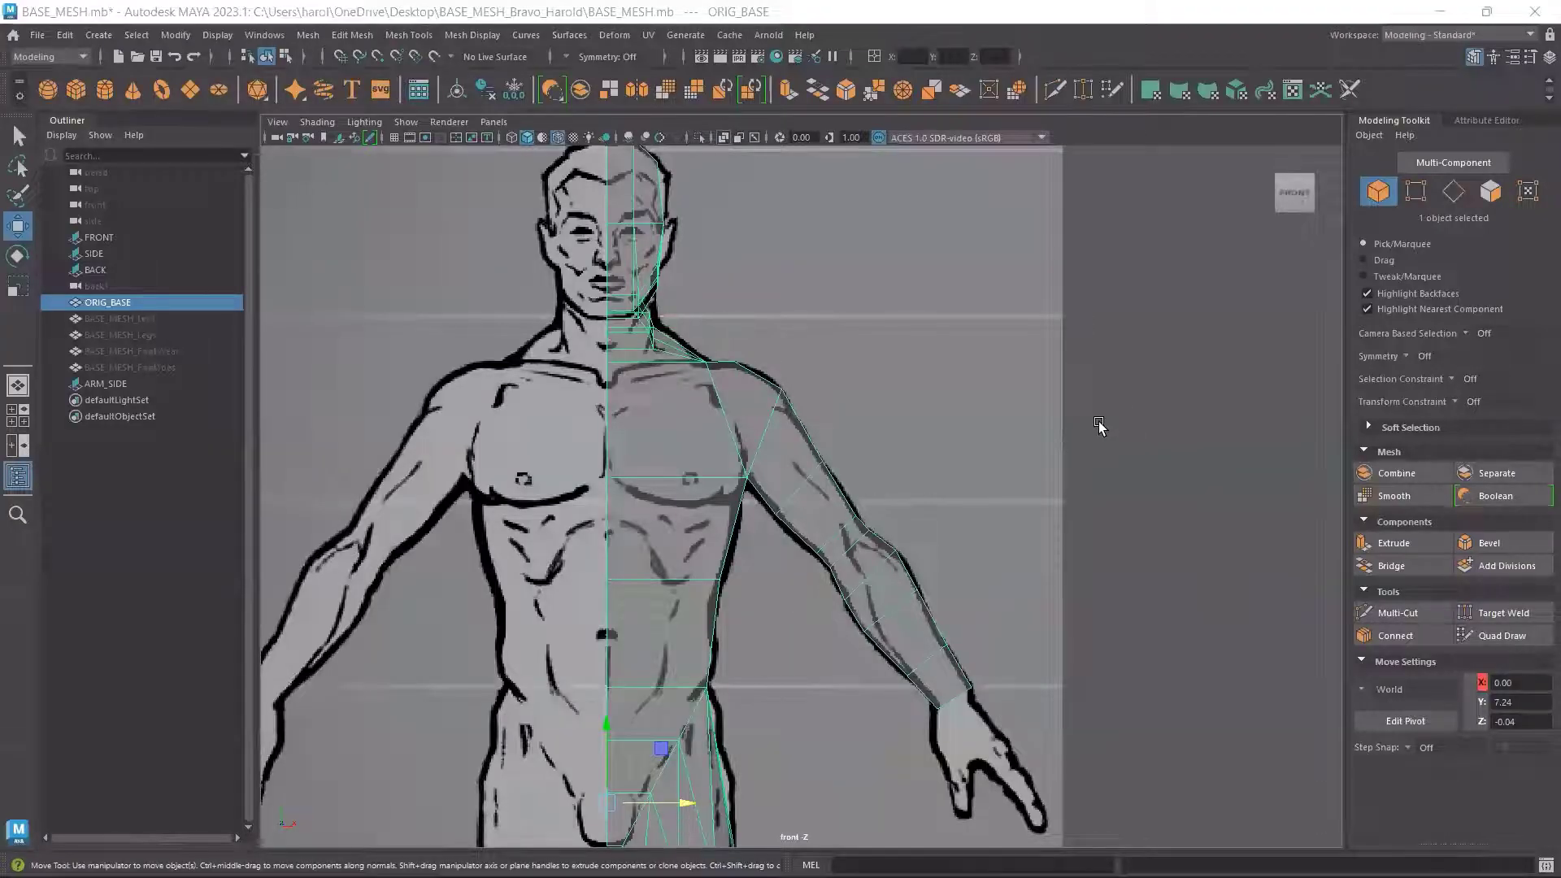
# Reselect the ORIG_BASE mesh and inspect the arm's edge loops from the side in perspective and in the front view
pyautogui.click(923, 453)
pyautogui.press('space')
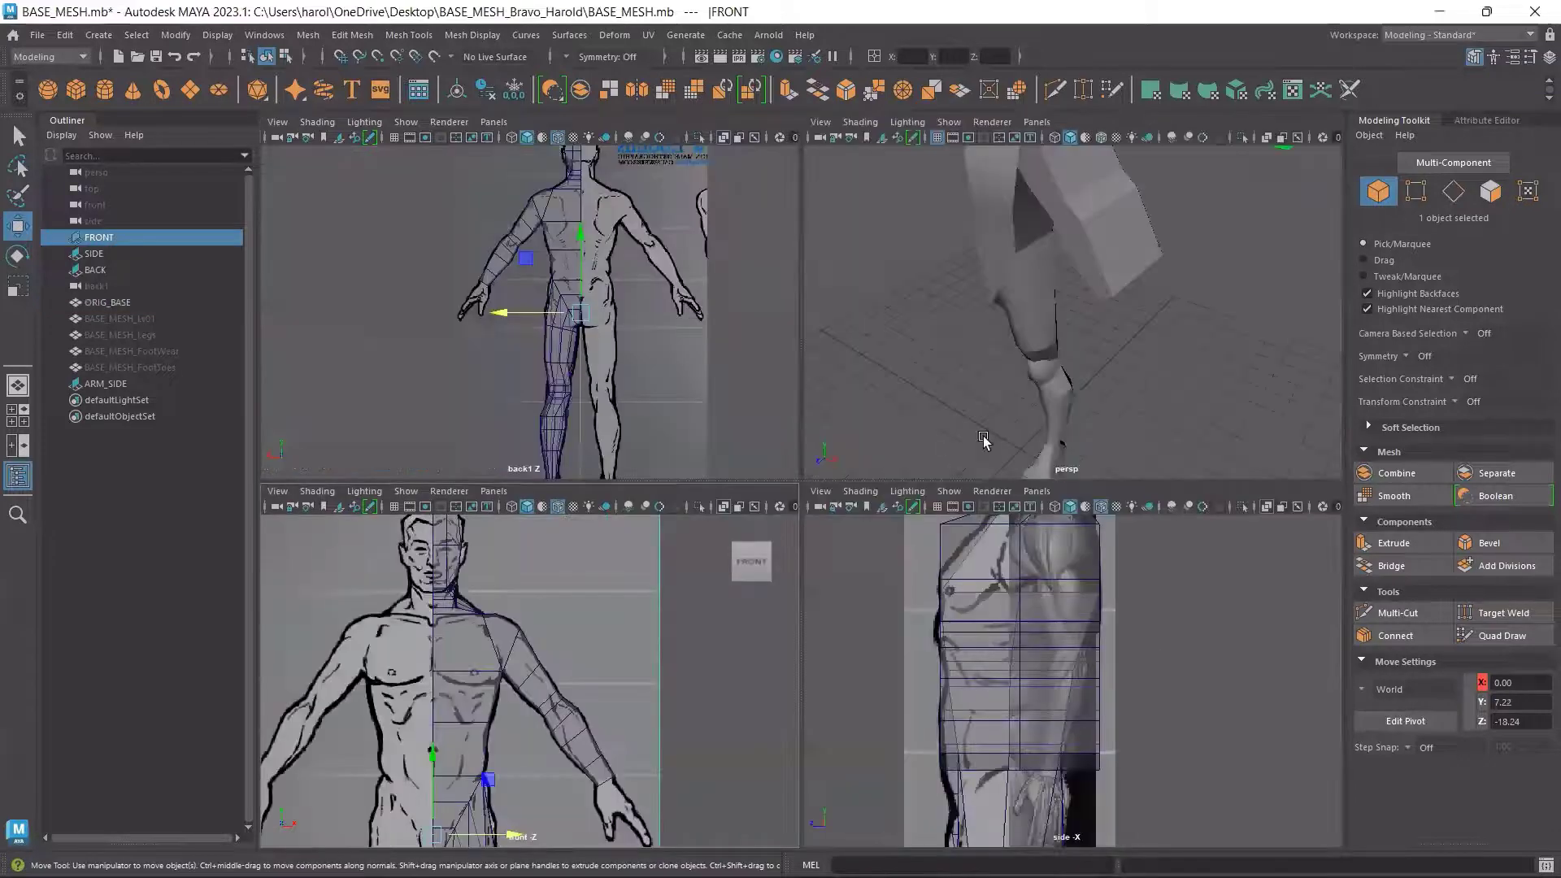
pyautogui.click(1100, 227)
pyautogui.press('space')
pyautogui.keyDown('alt'); pyautogui.moveTo(990, 523); pyautogui.dragTo(1049, 578); pyautogui.keyUp('alt')
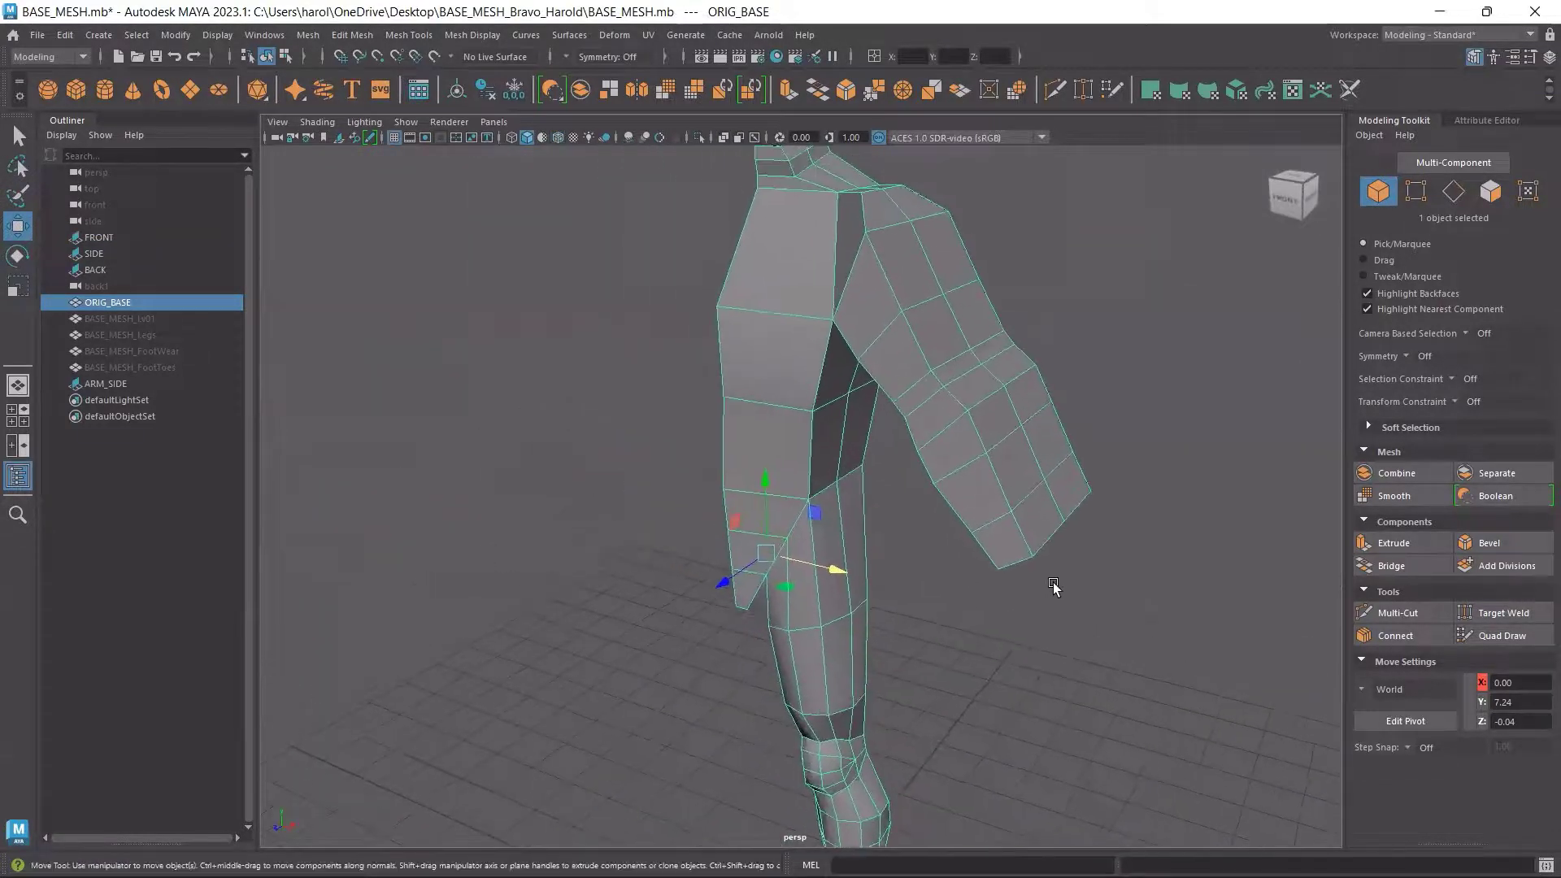
pyautogui.keyDown('alt'); pyautogui.moveTo(1098, 390); pyautogui.dragTo(967, 348); pyautogui.keyUp('alt')
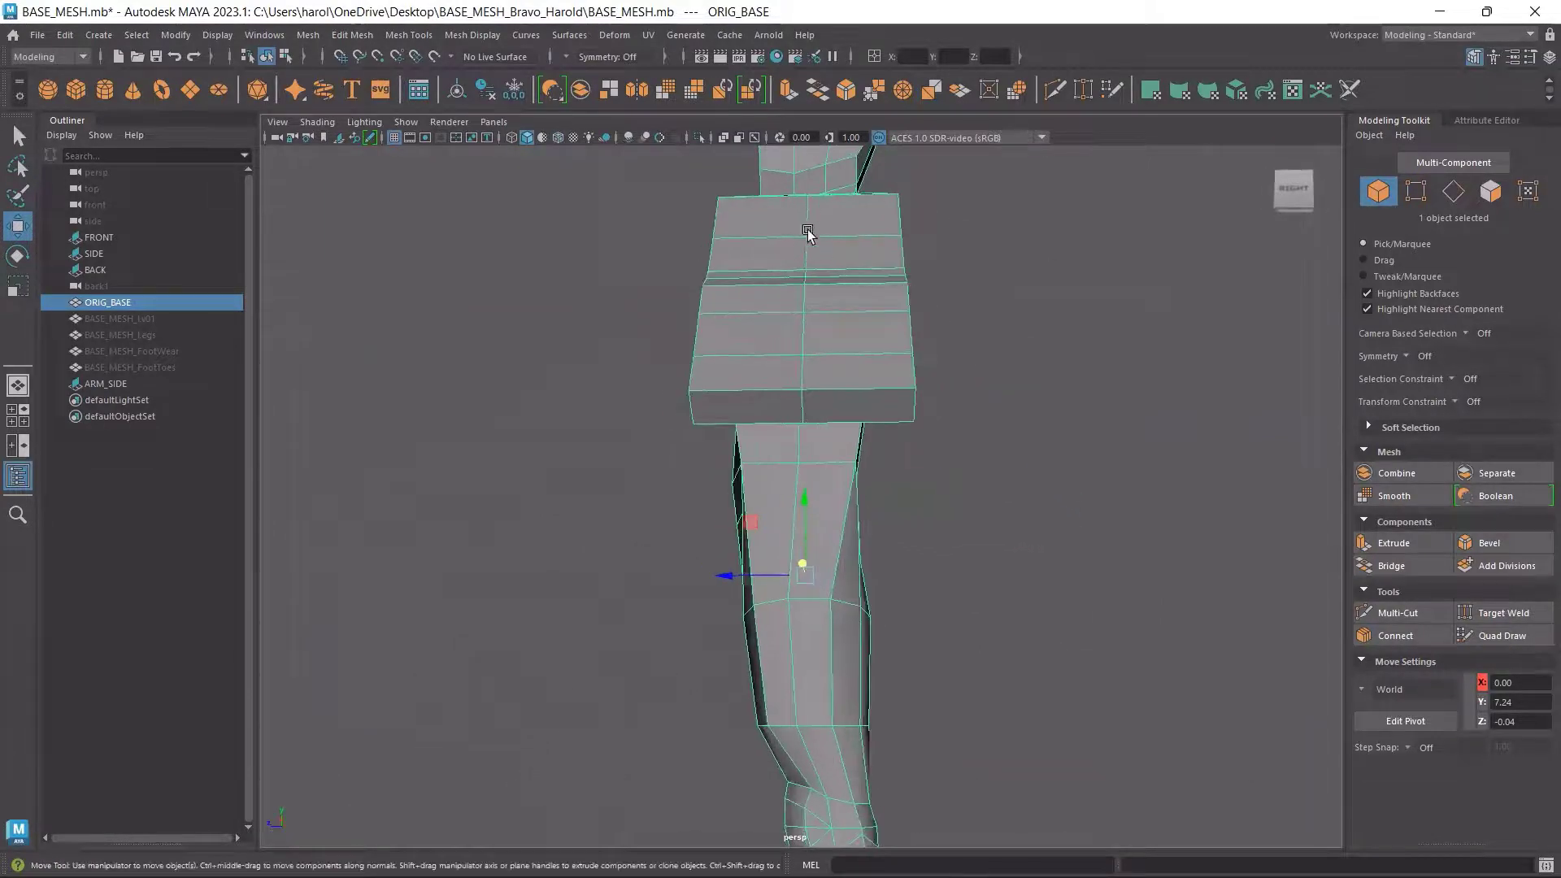
pyautogui.keyDown('alt'); pyautogui.moveTo(816, 466); pyautogui.dragTo(983, 545); pyautogui.keyUp('alt')
pyautogui.press('space')
pyautogui.press('space')
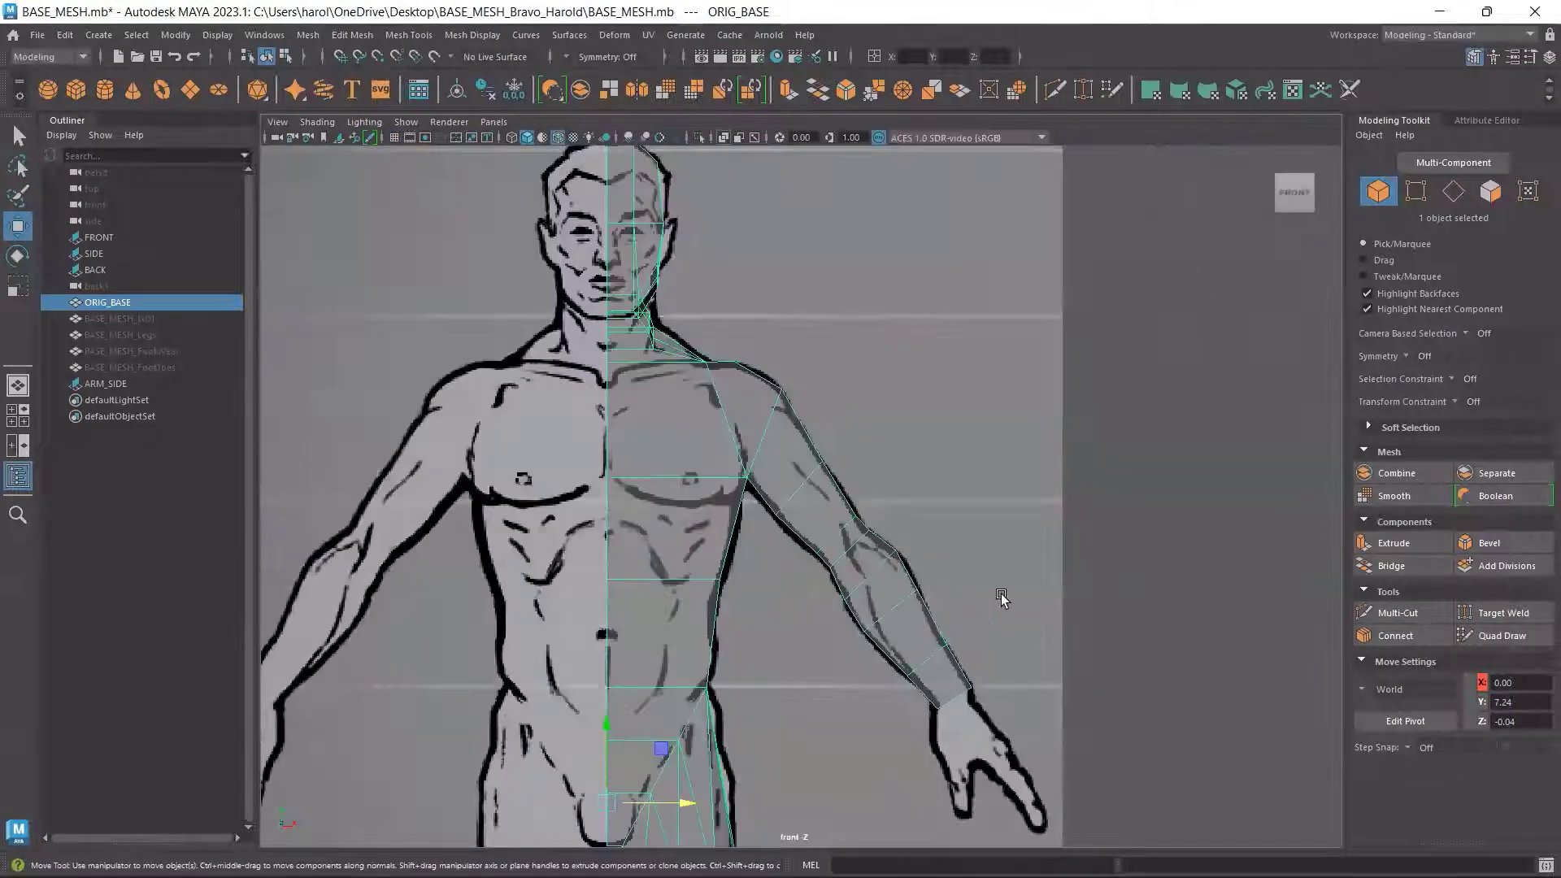
pyautogui.keyDown('alt'); pyautogui.moveTo(1046, 526); pyautogui.dragTo(1055, 505, button='middle'); pyautogui.keyUp('alt')
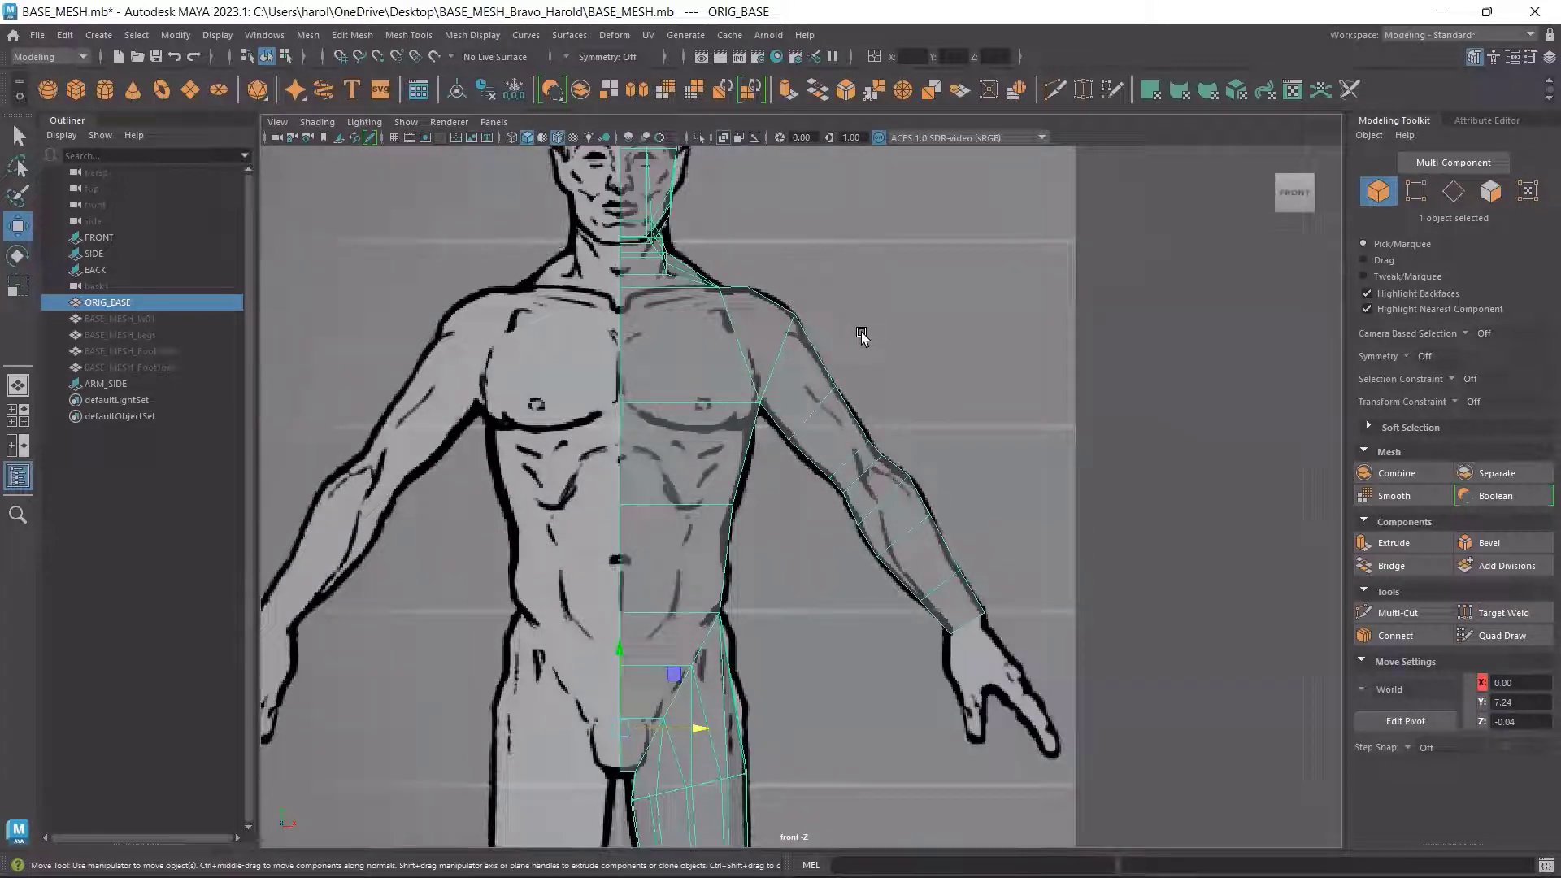
# Connect the ring of edges across the ORIG_BASE arm with 1 segment to add a lengthwise loop from shoulder to wrist
pyautogui.click(1453, 195)
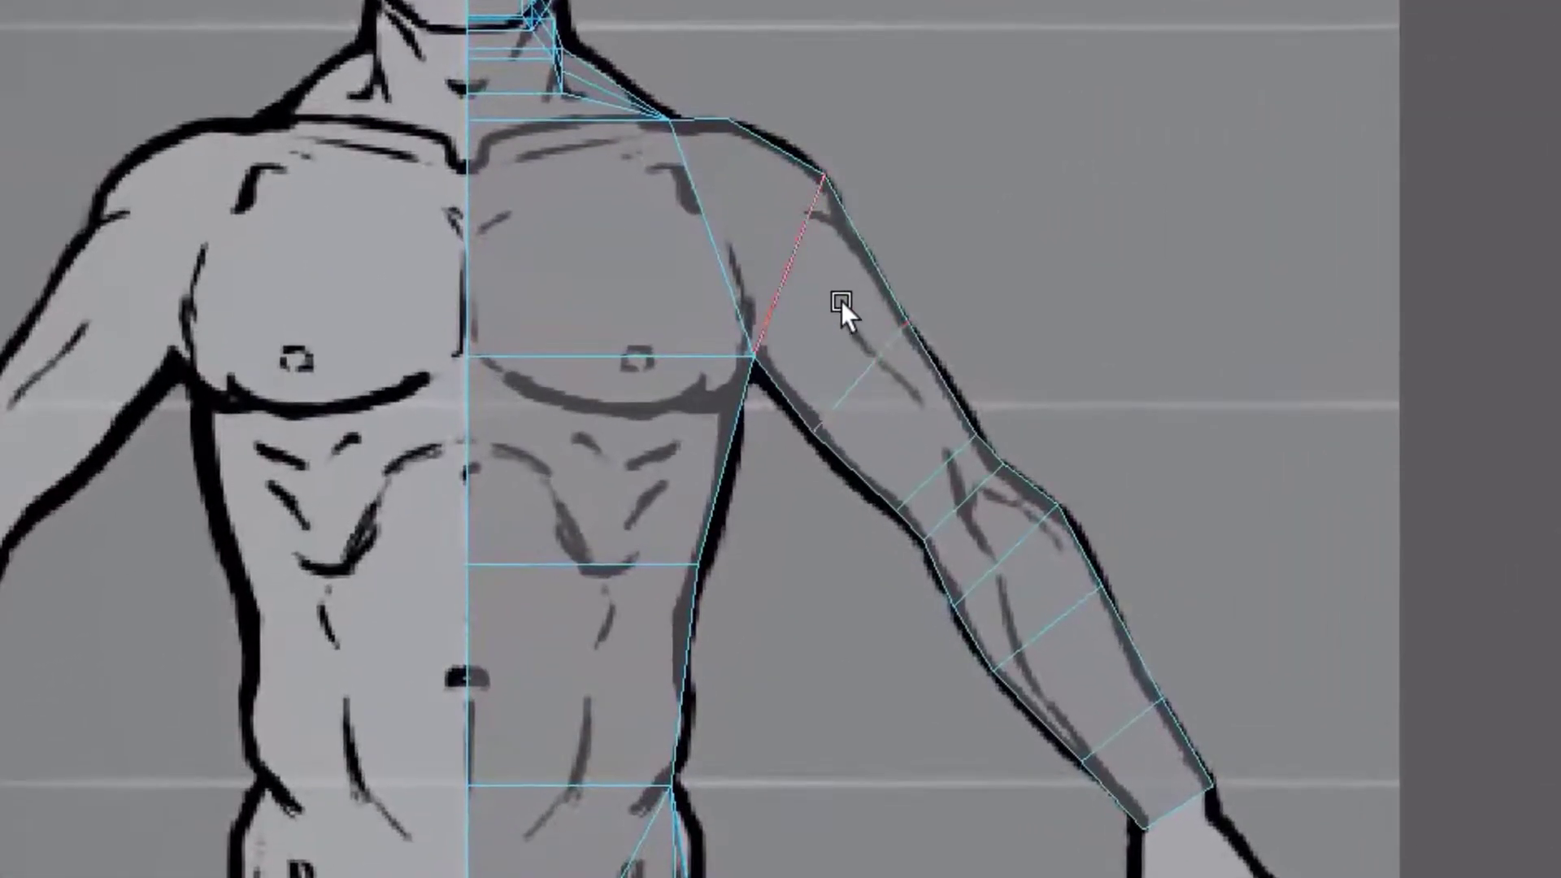
pyautogui.click(847, 367)
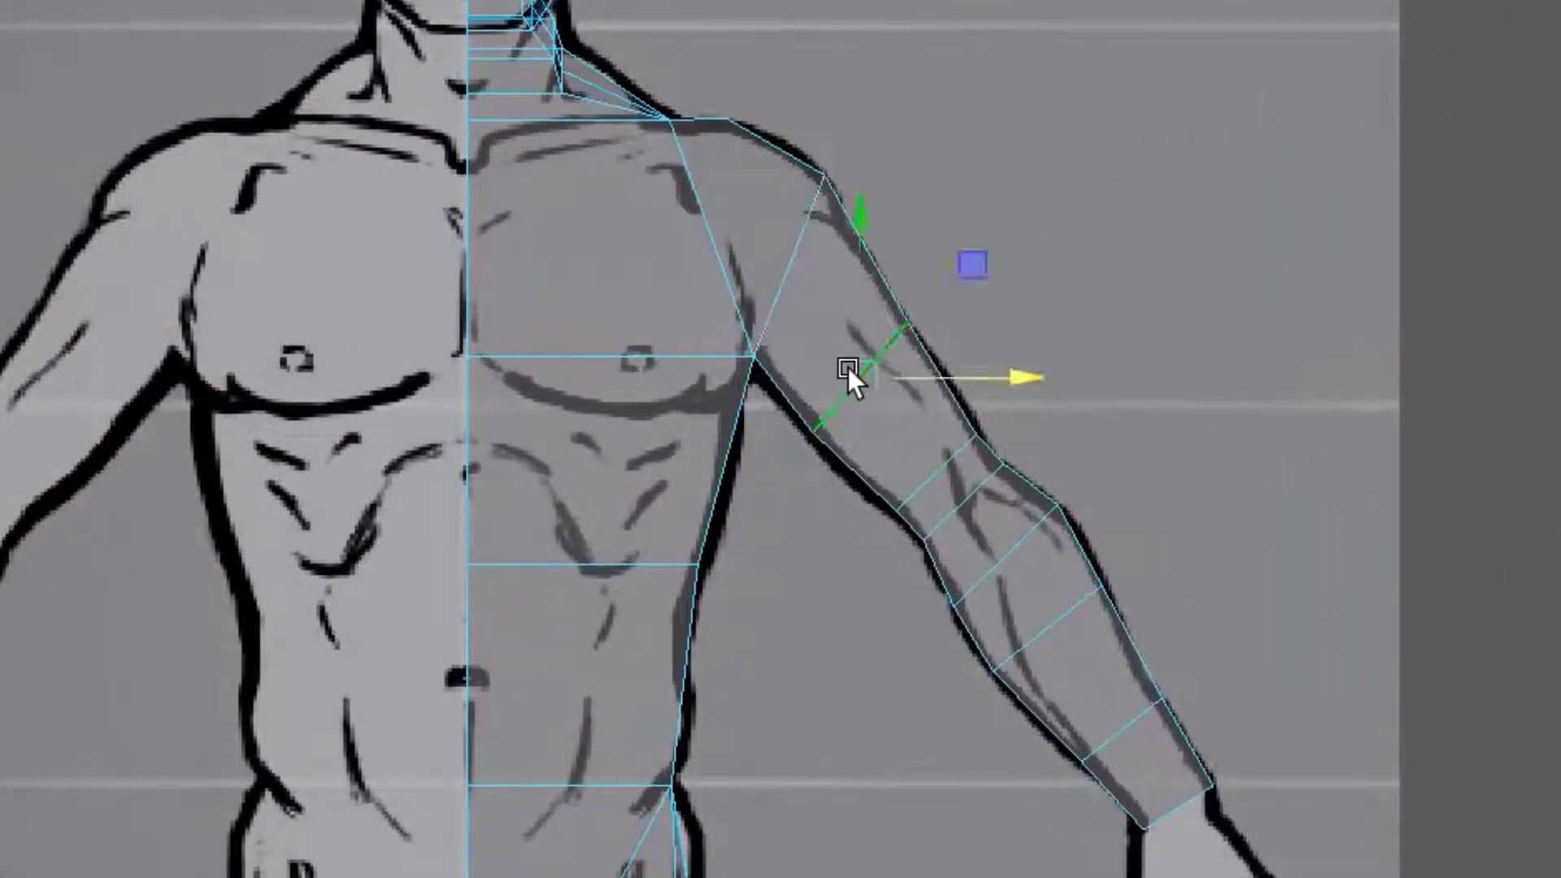
pyautogui.click(938, 463)
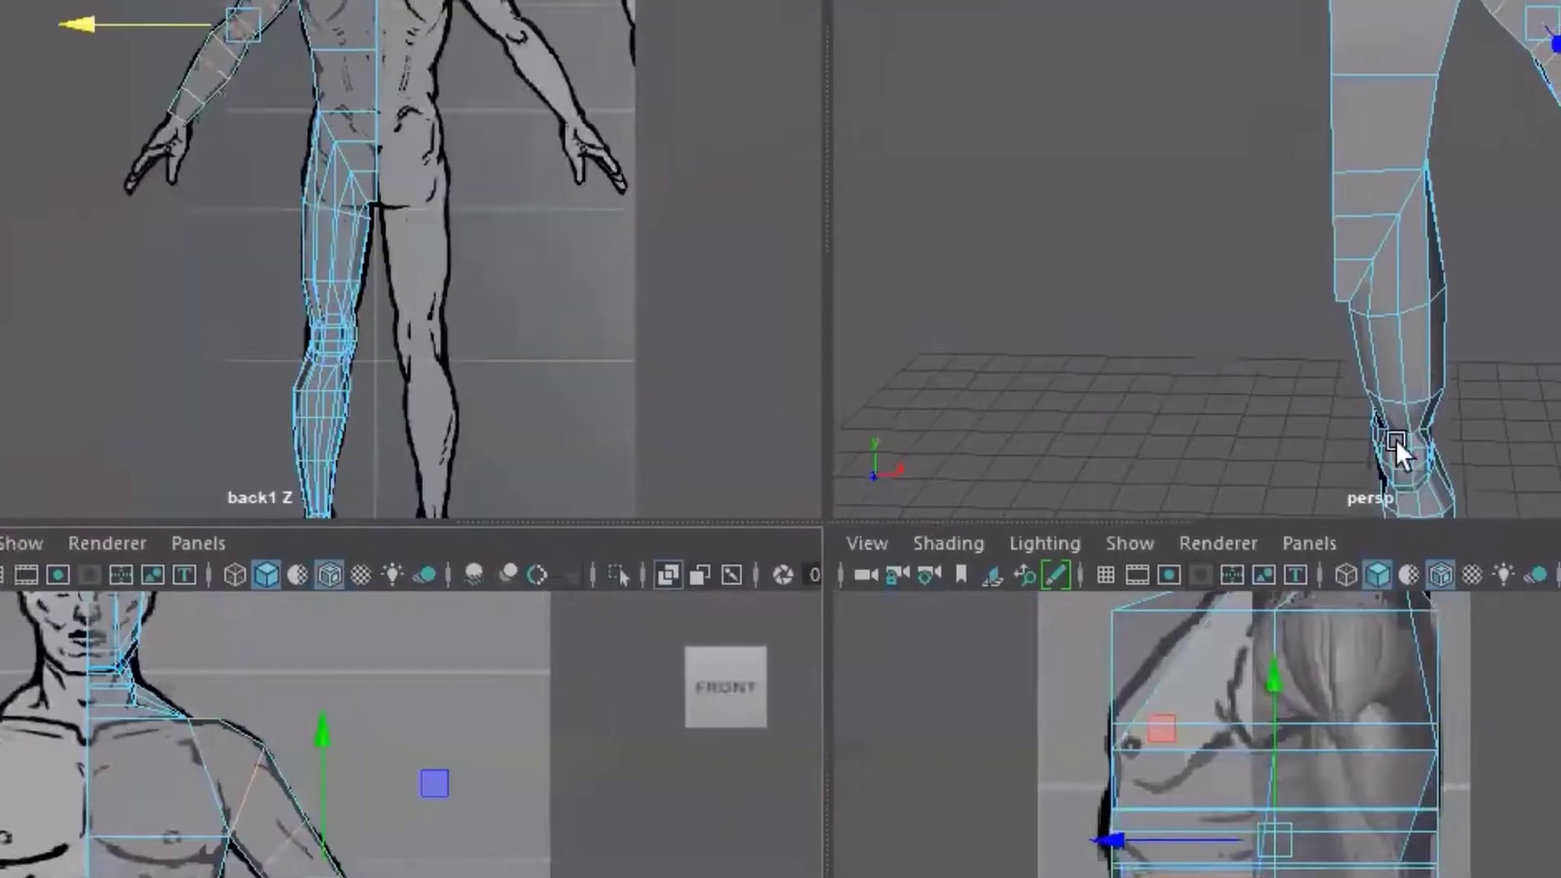
pyautogui.keyDown('alt'); pyautogui.moveTo(1397, 440); pyautogui.dragTo(1008, 578); pyautogui.keyUp('alt')
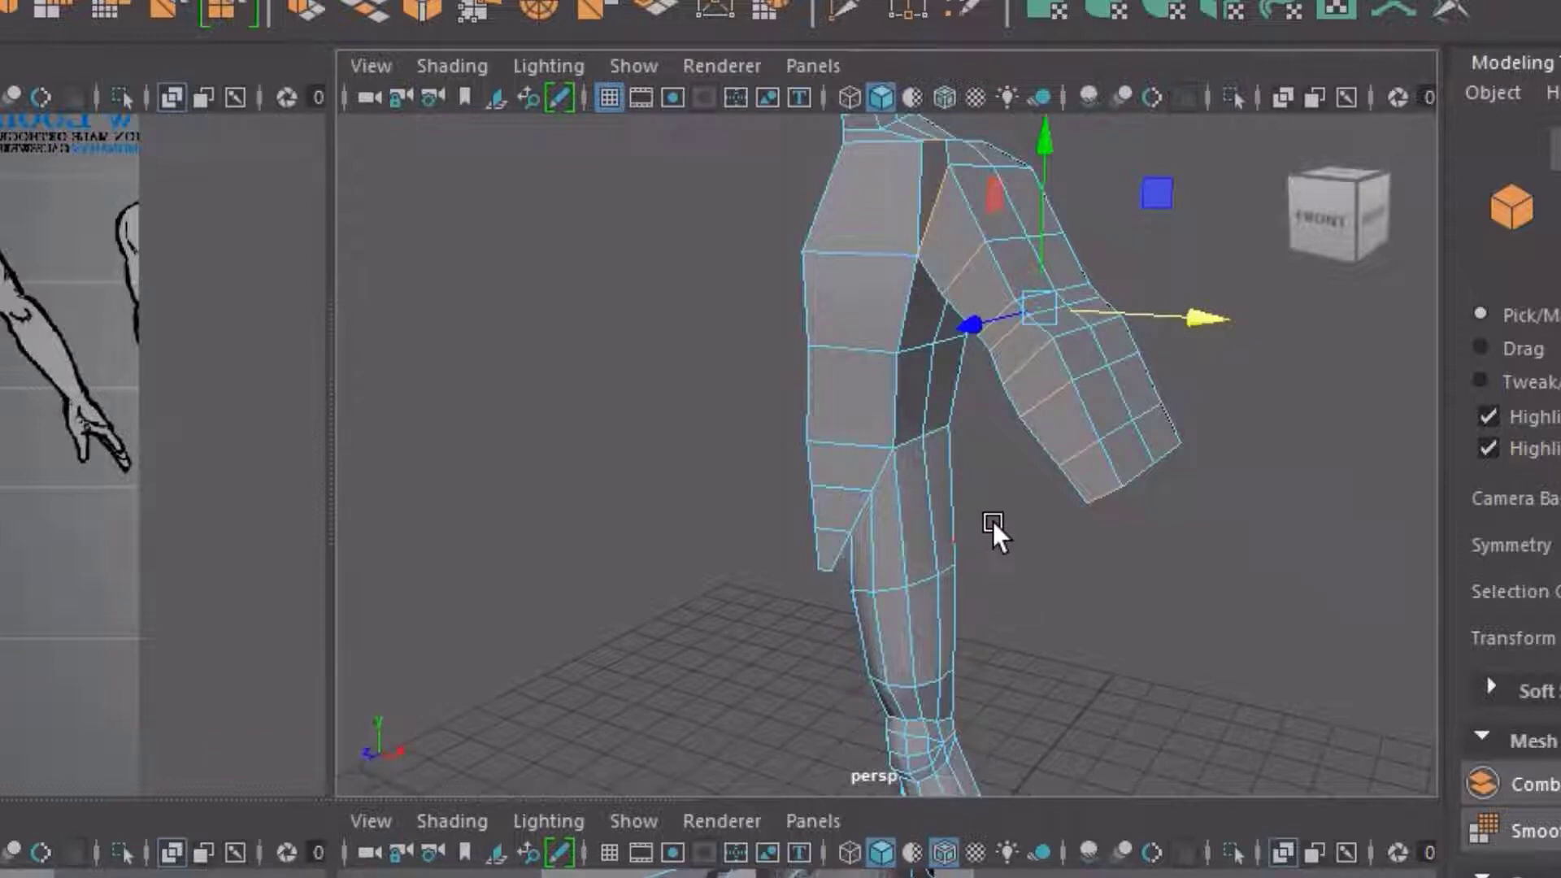
pyautogui.press('space')
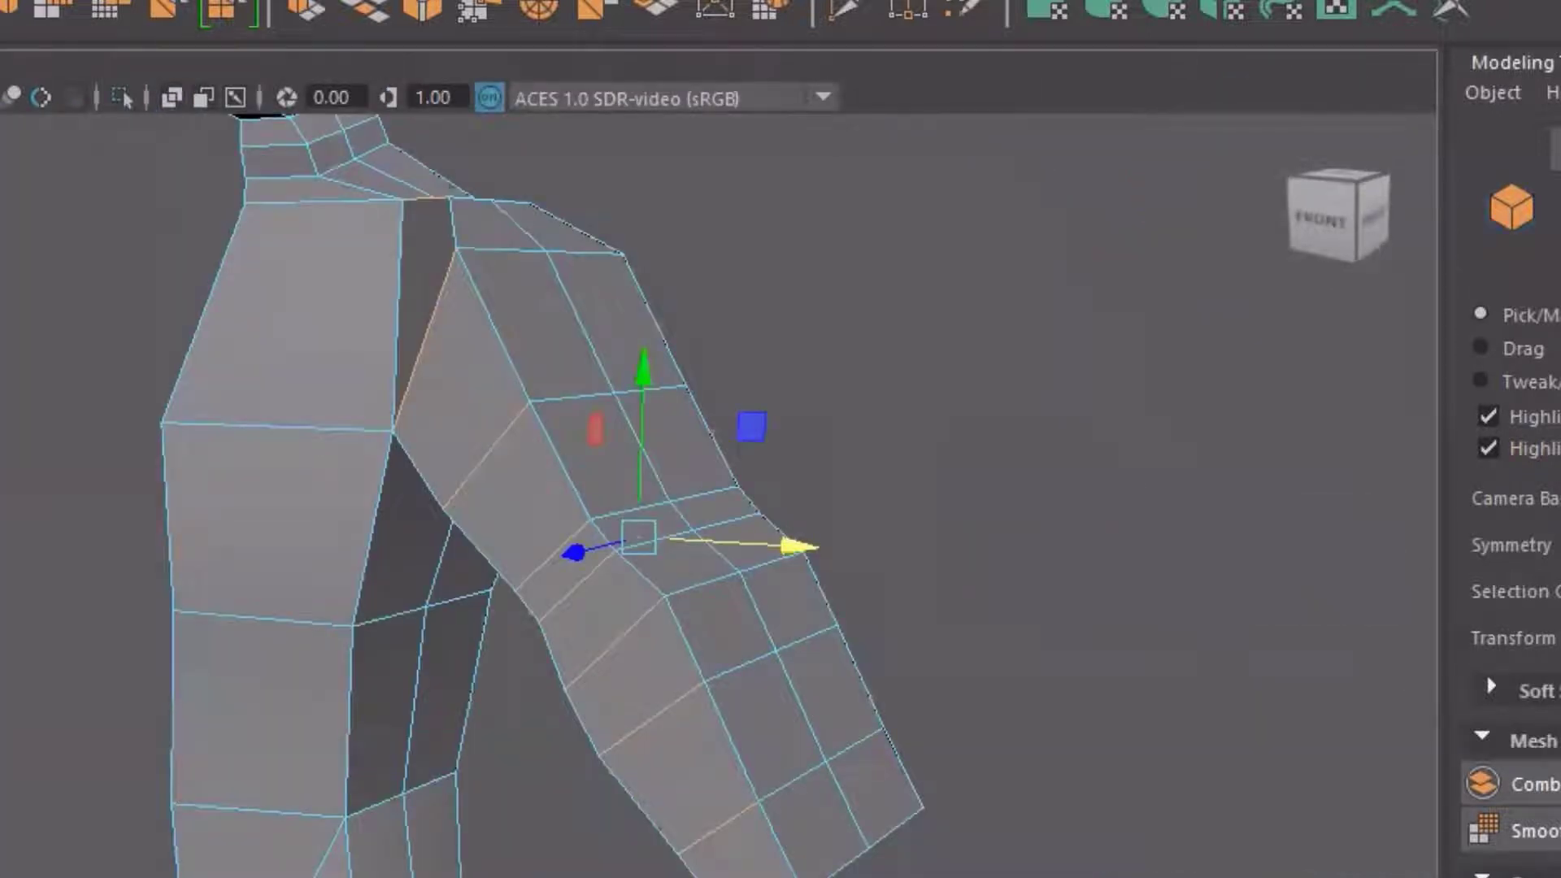
pyautogui.click(1559, 877)
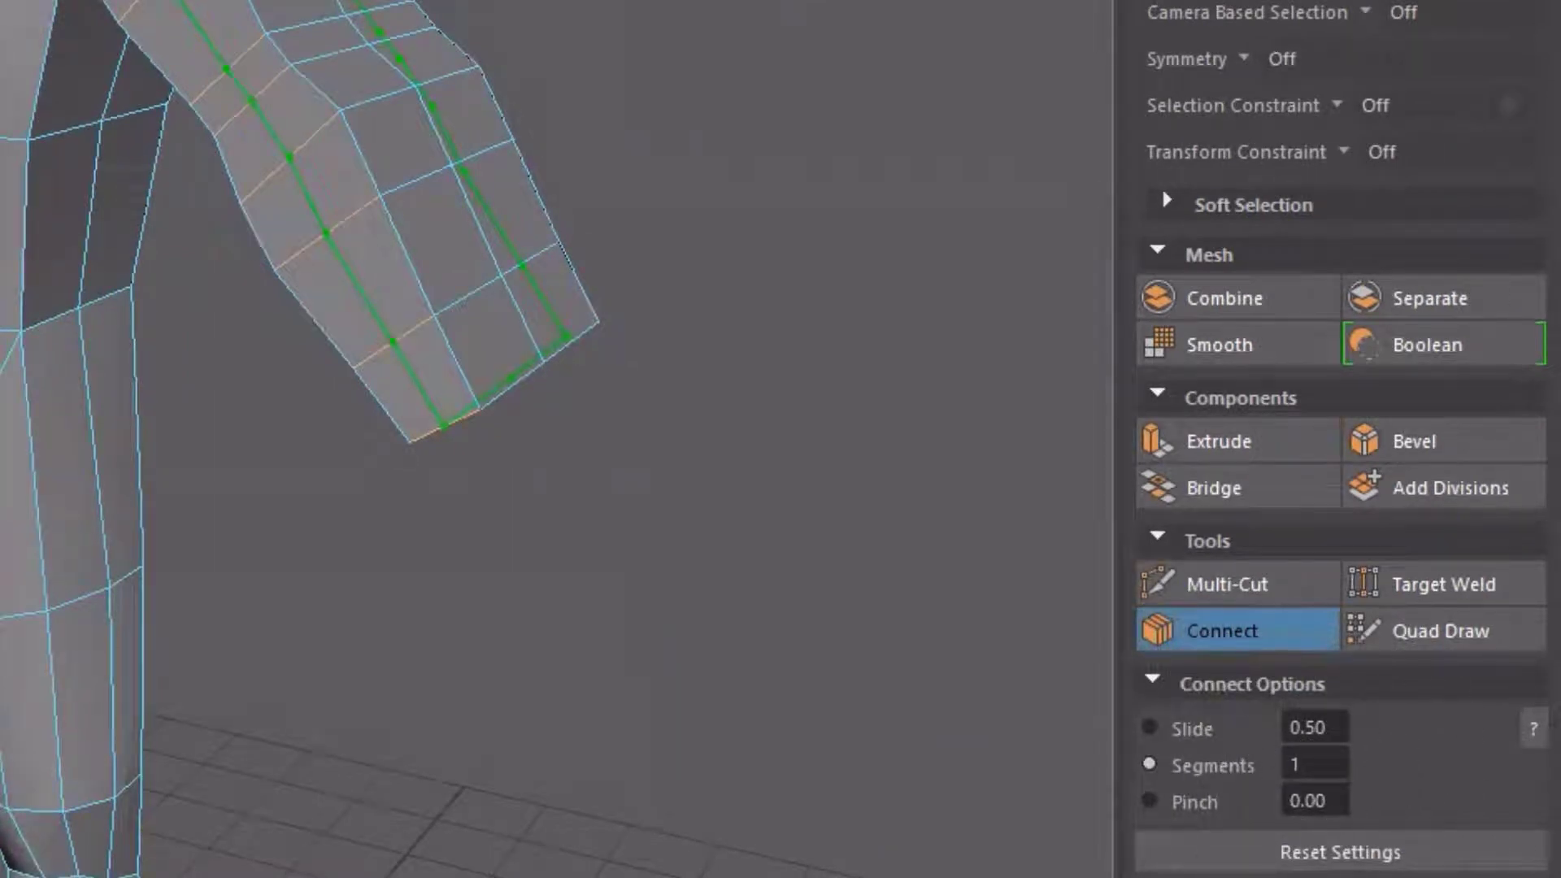
pyautogui.press('w')
pyautogui.keyDown('alt'); pyautogui.moveTo(569, 439); pyautogui.dragTo(658, 440); pyautogui.keyUp('alt')
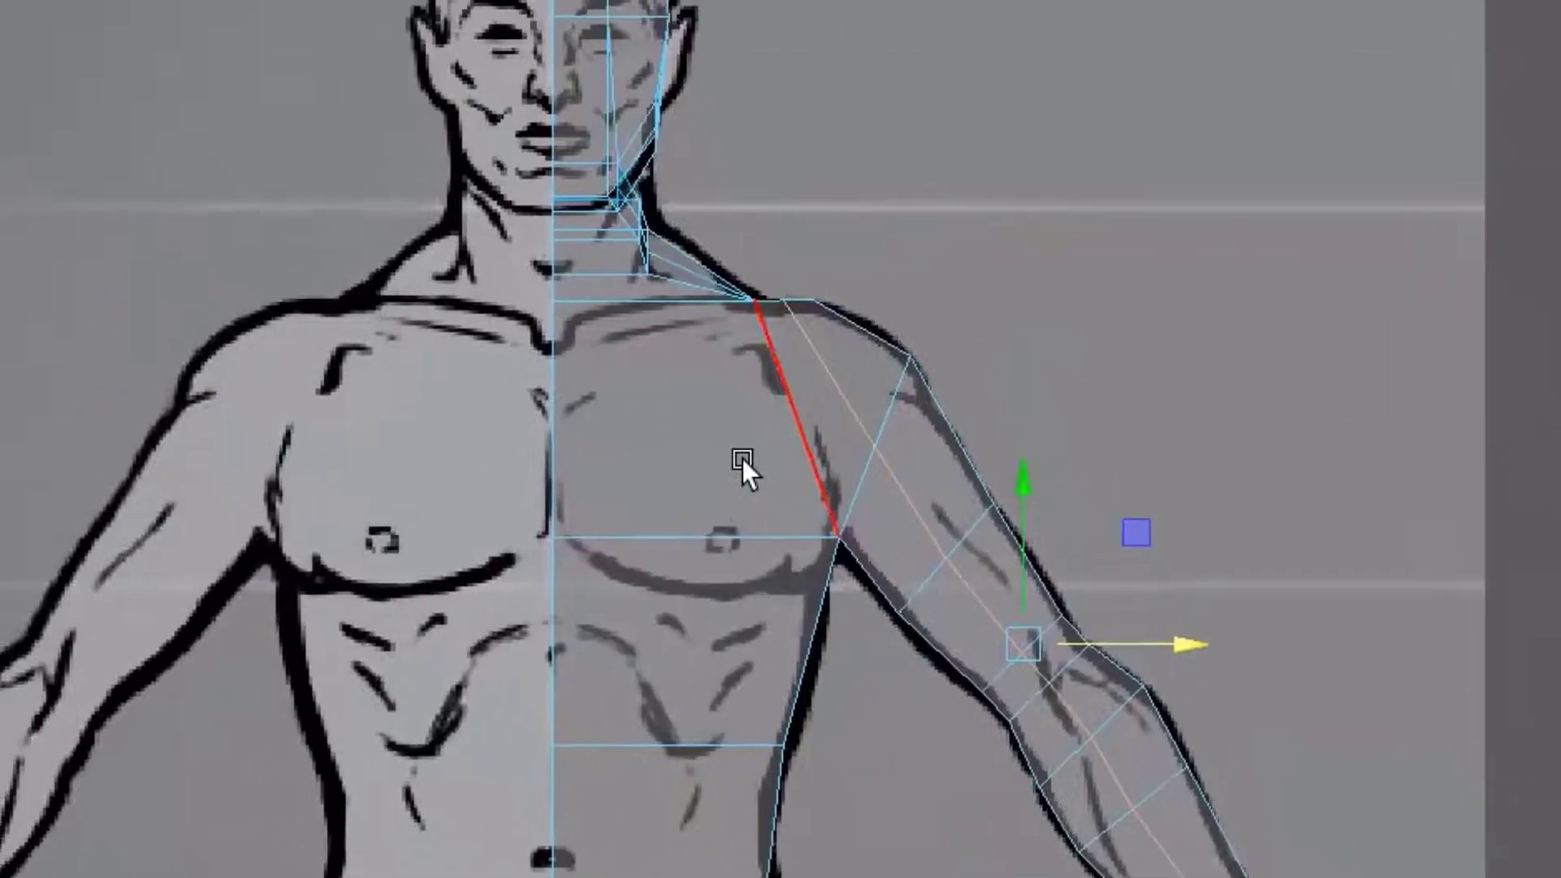
# Connect the shoulder, upper chest and centre-line edges with 1 segment, adding an edge line across the chest and around the shoulder
pyautogui.scroll(3, 756, 418)
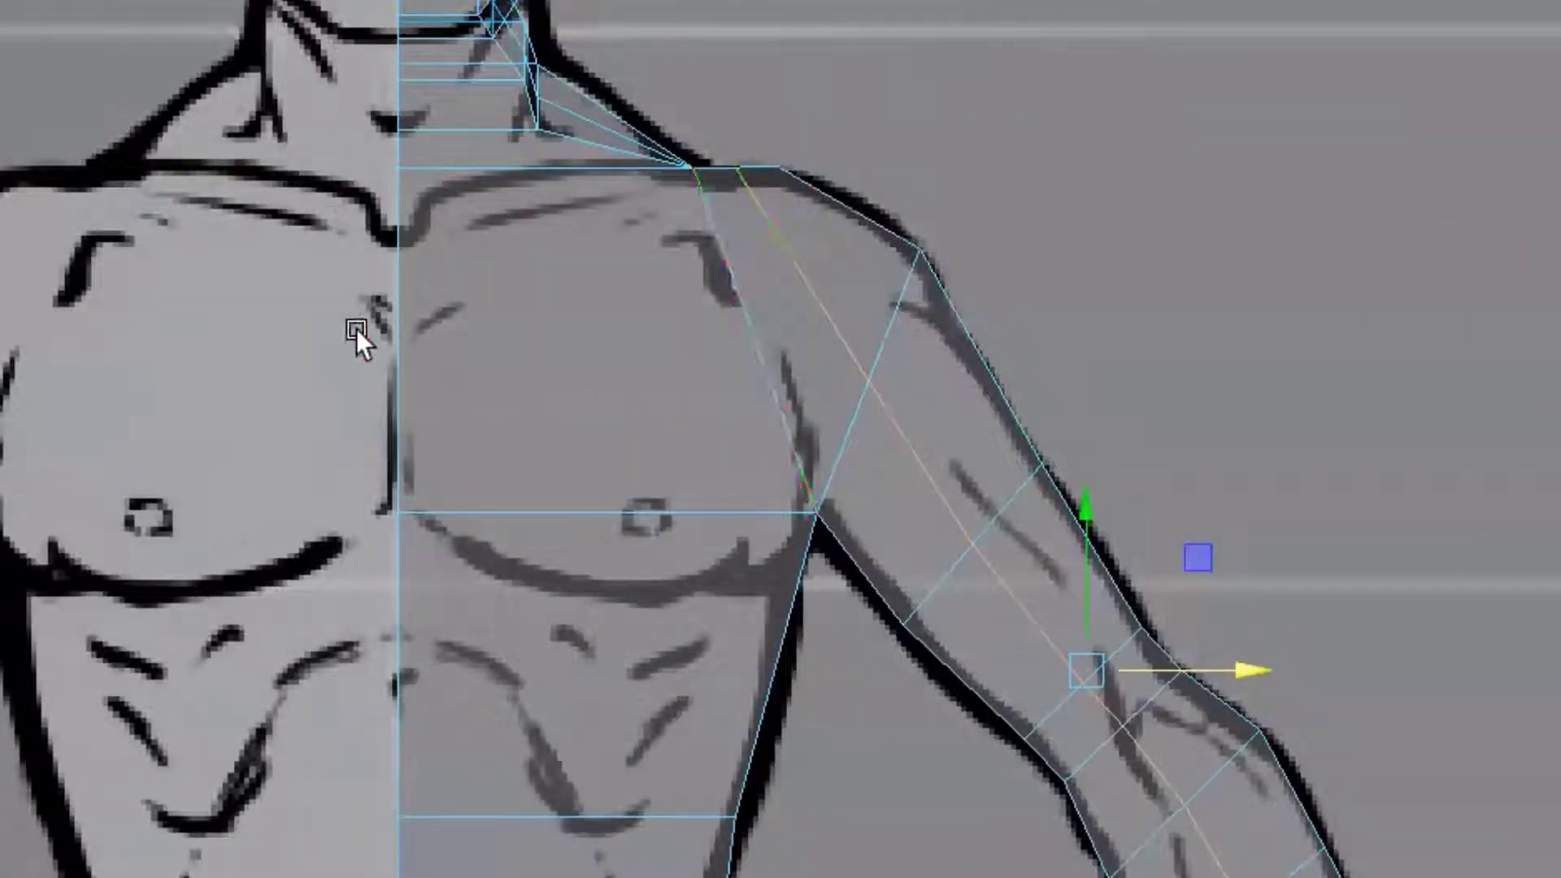
pyautogui.click(895, 197)
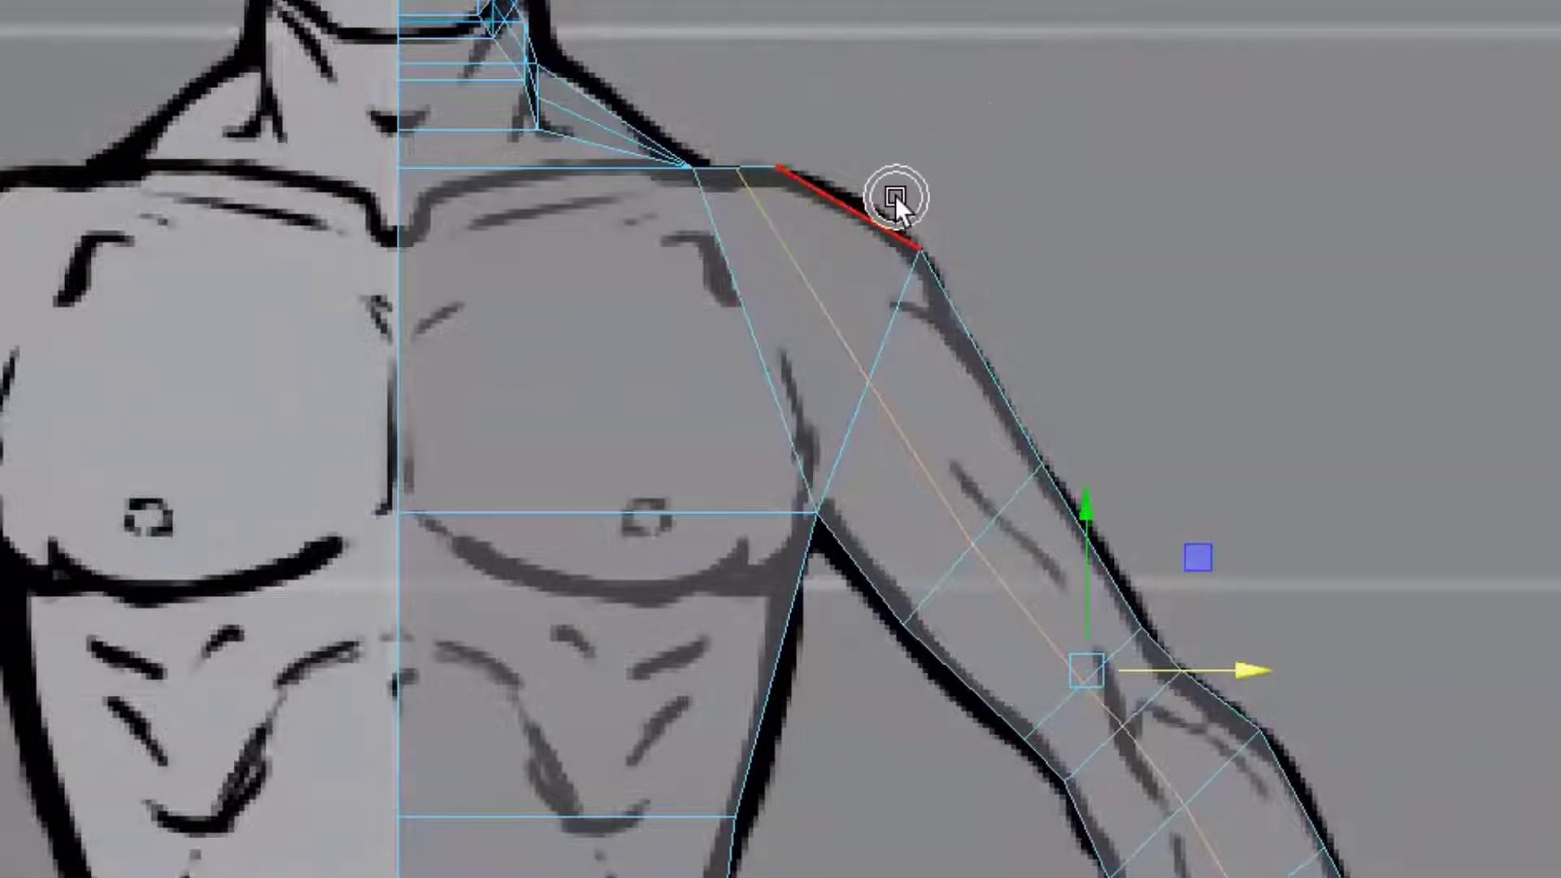
pyautogui.click(895, 197)
pyautogui.click(743, 303)
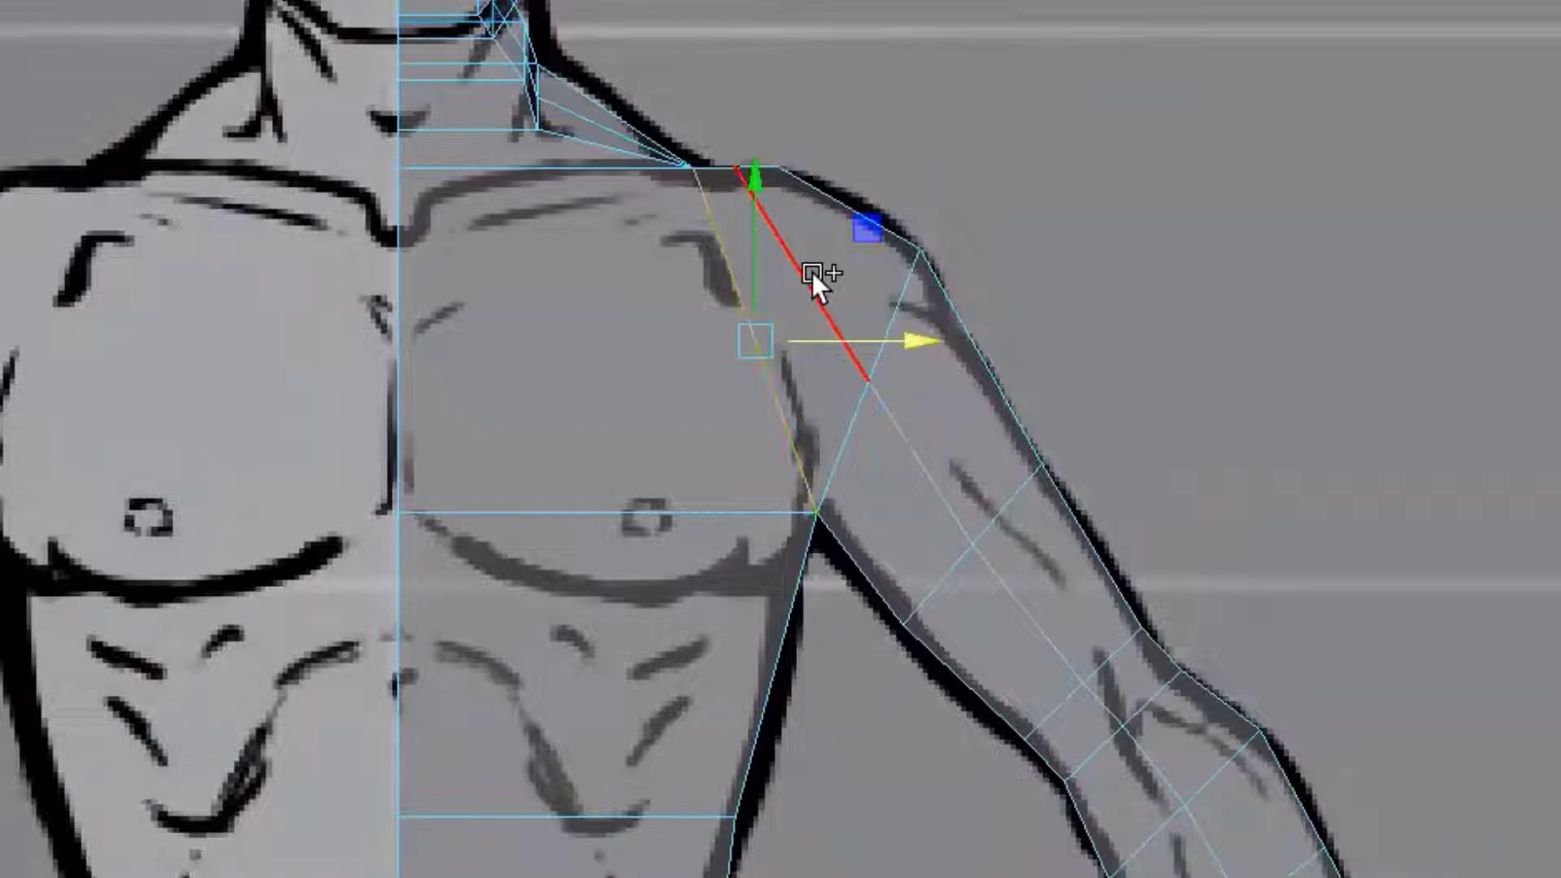
pyautogui.keyDown('shift'); pyautogui.click(812, 271); pyautogui.keyUp('shift')
pyautogui.keyDown('shift'); pyautogui.click(868, 213); pyautogui.keyUp('shift')
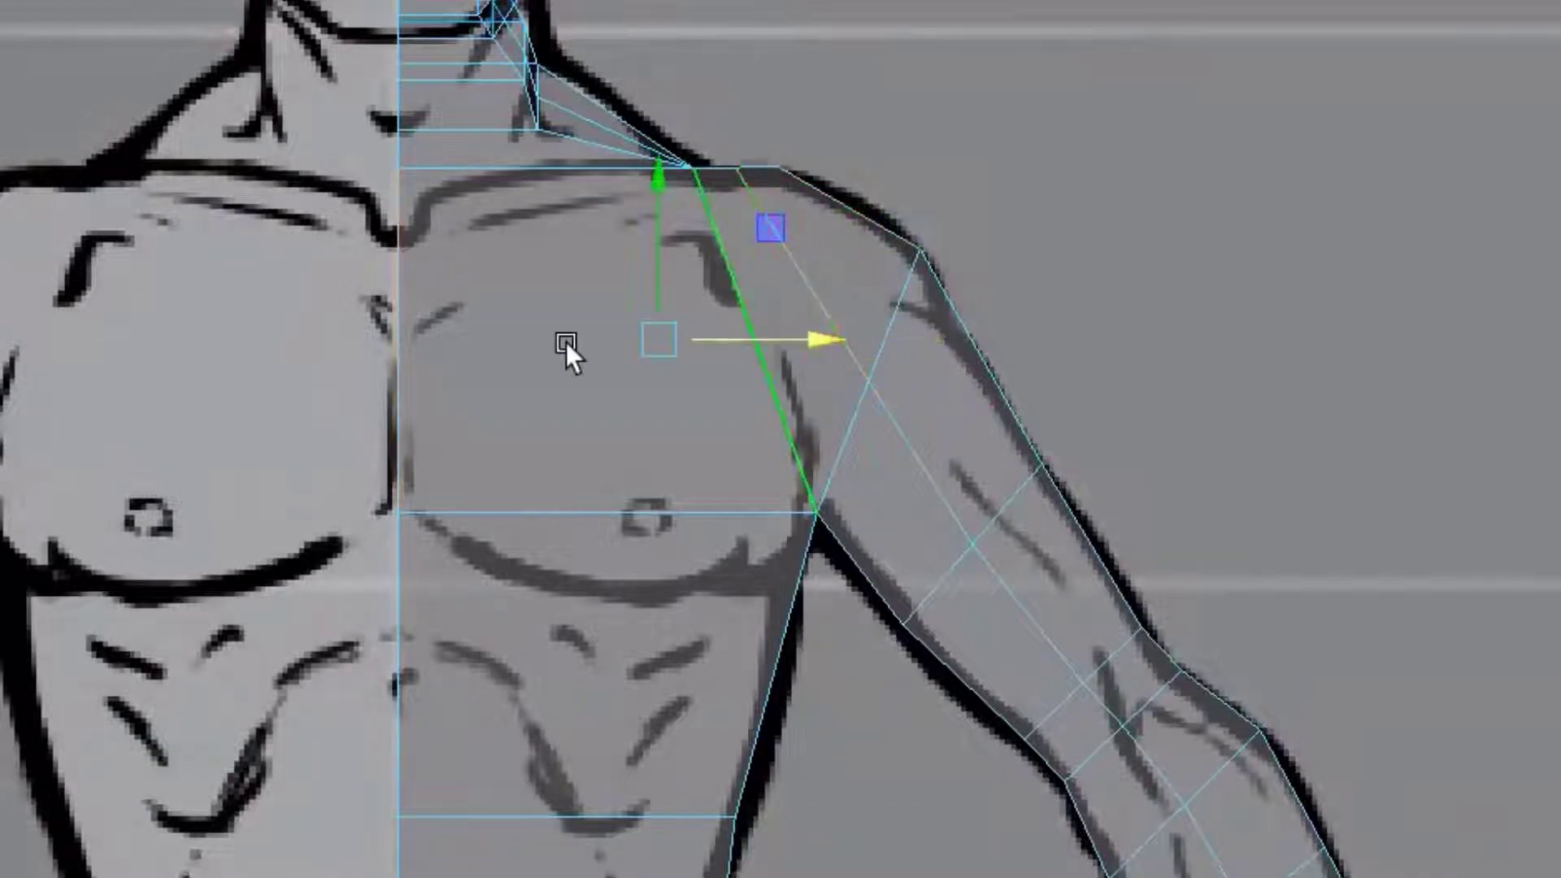
pyautogui.keyDown('shift'); pyautogui.click(436, 335); pyautogui.keyUp('shift')
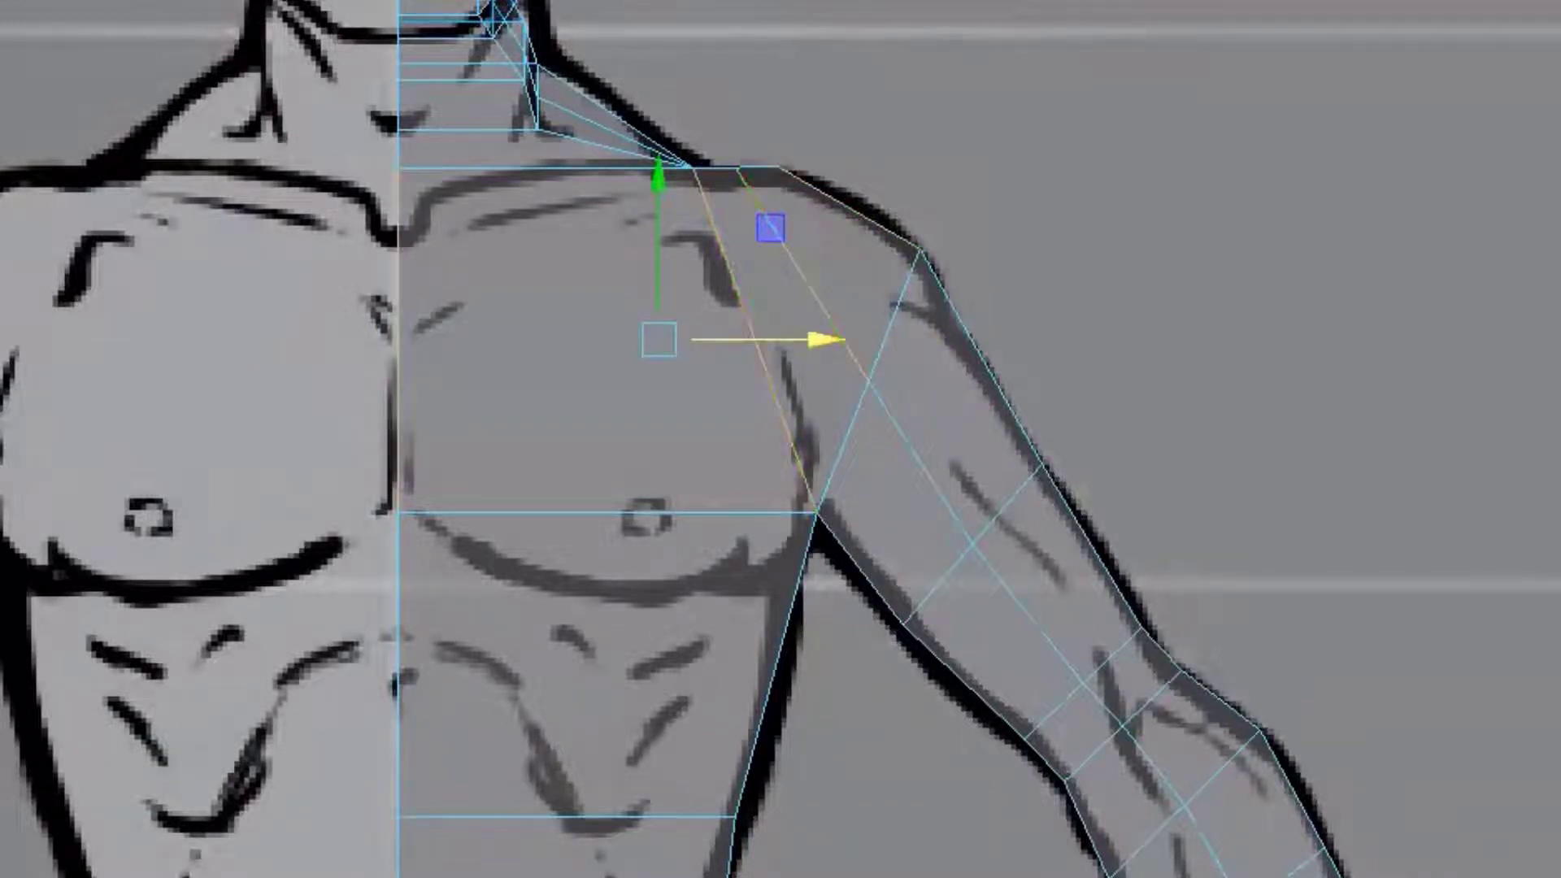
pyautogui.hotkey('ctrl', 'shift', 'e')
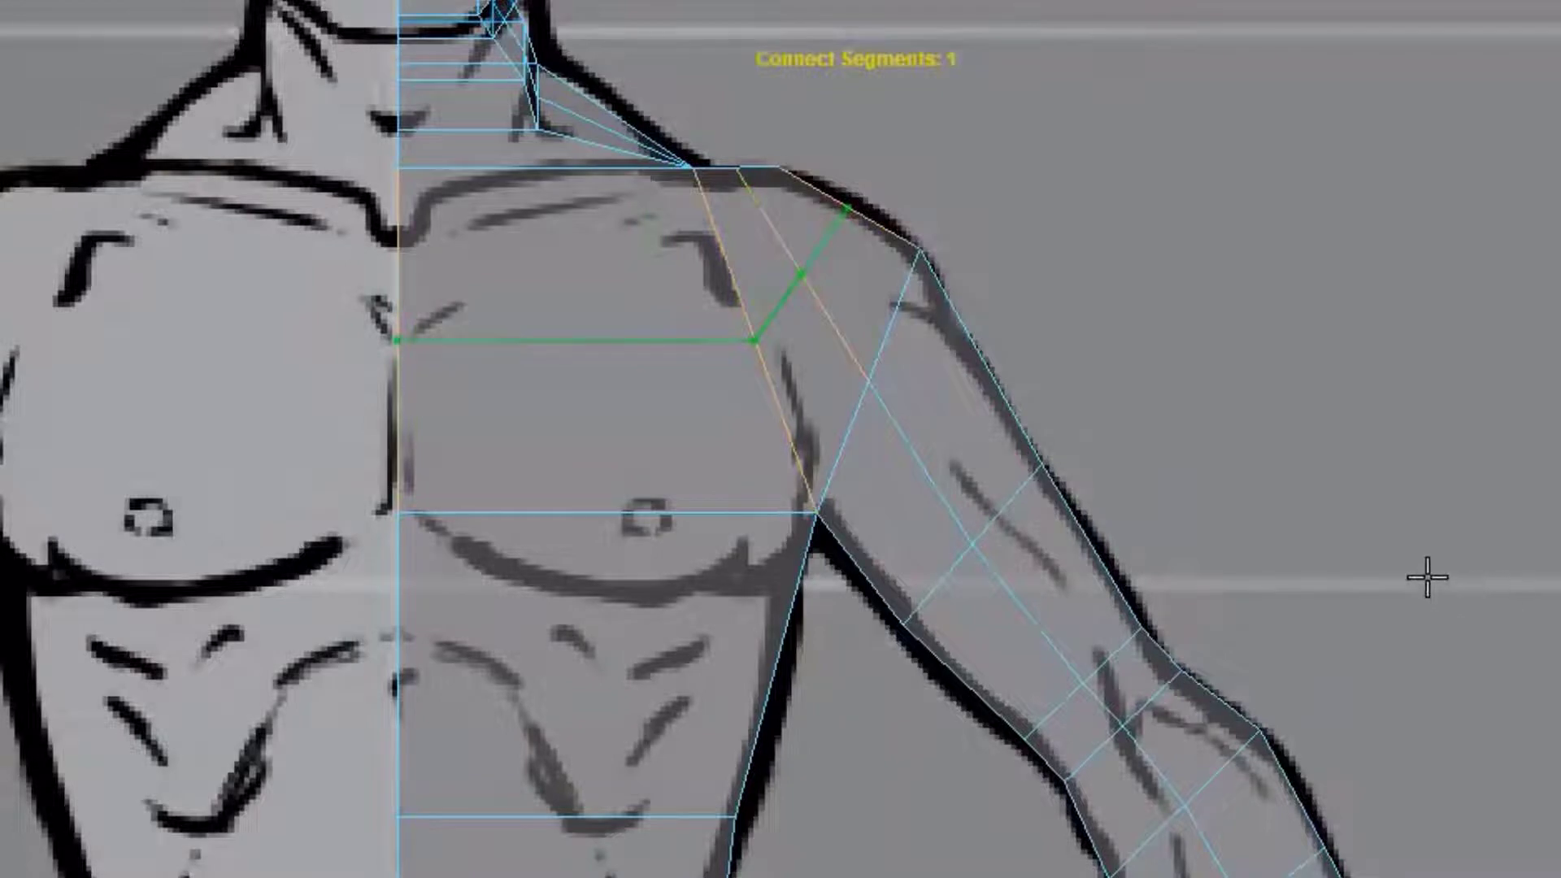
pyautogui.press('w')
# Move the outer deltoid vertices down onto the front reference outline and shift the upper arm's middle vertices down and outward
pyautogui.click(1291, 412)
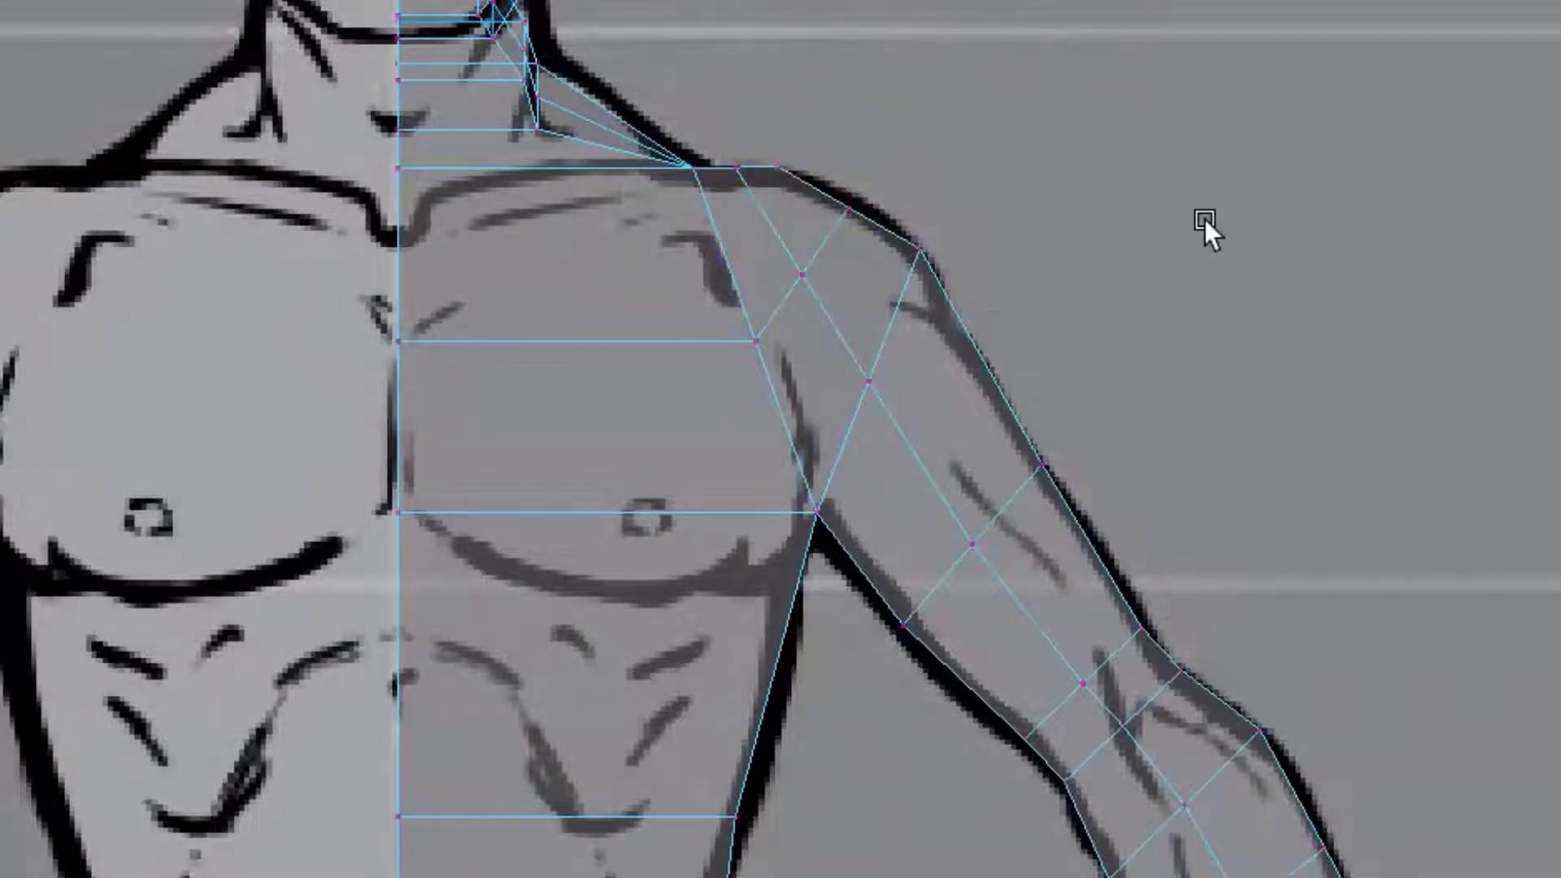
pyautogui.scroll(3, 901, 376)
pyautogui.moveTo(900, 387); pyautogui.dragTo(972, 592, button='middle')
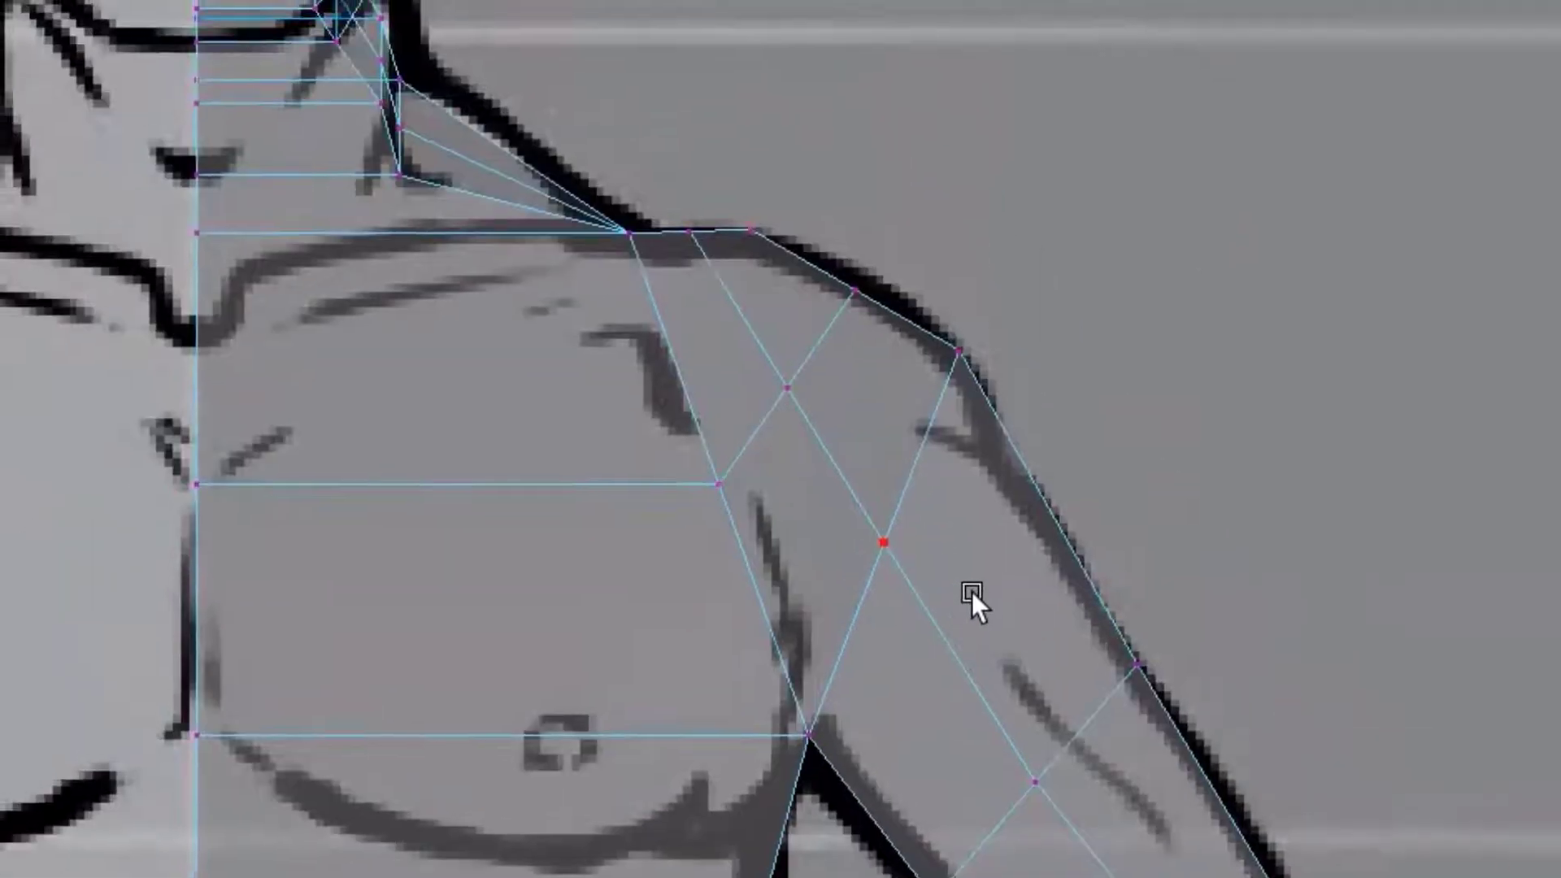
pyautogui.moveTo(1151, 238); pyautogui.dragTo(927, 441)
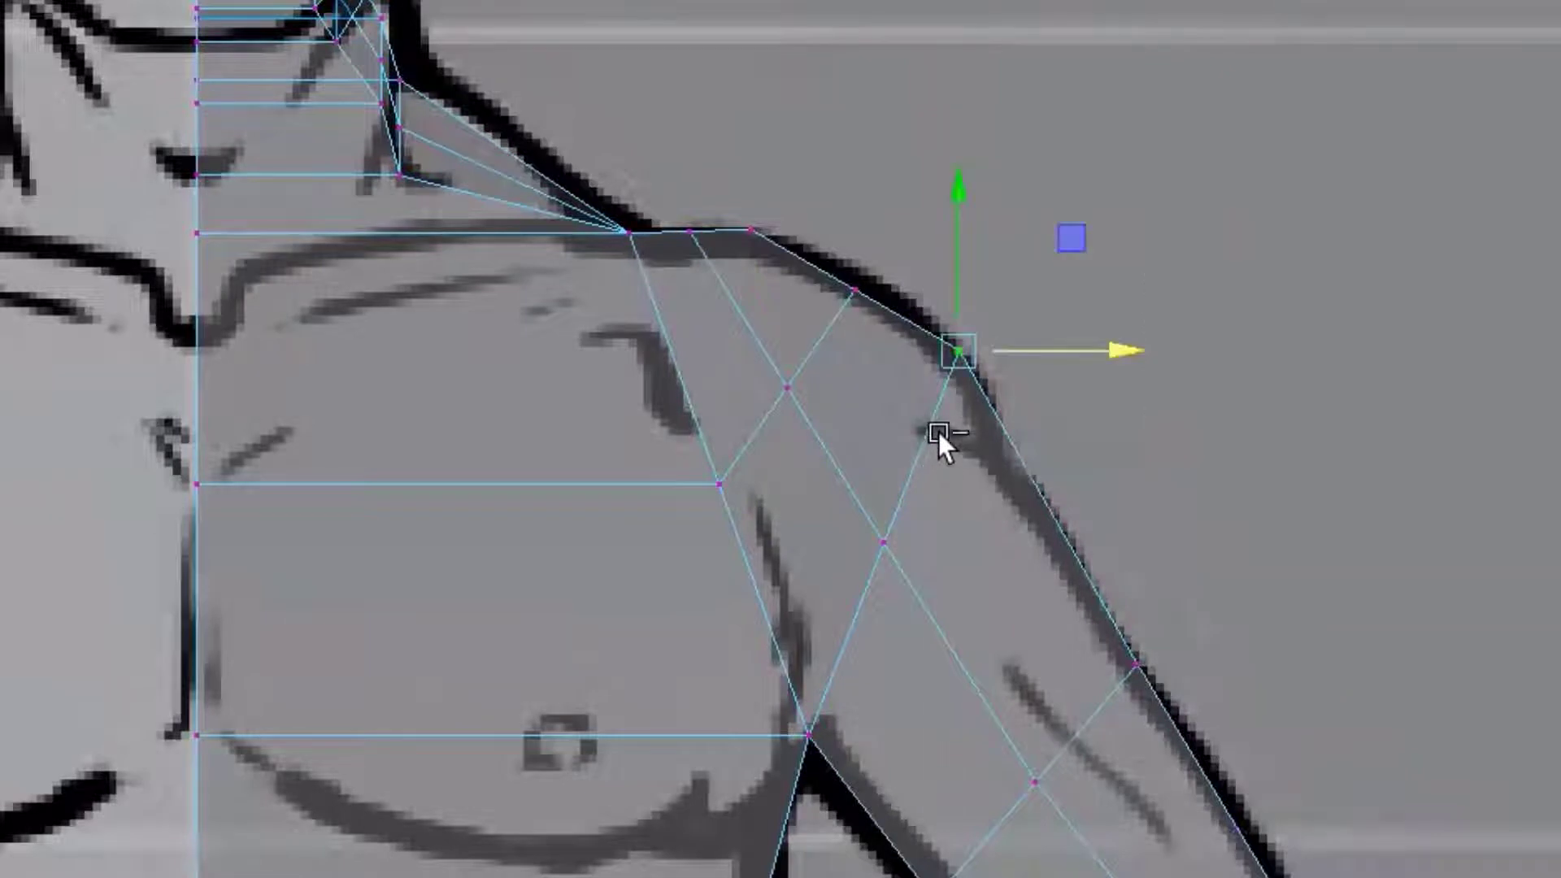
pyautogui.moveTo(1074, 233); pyautogui.dragTo(1115, 335)
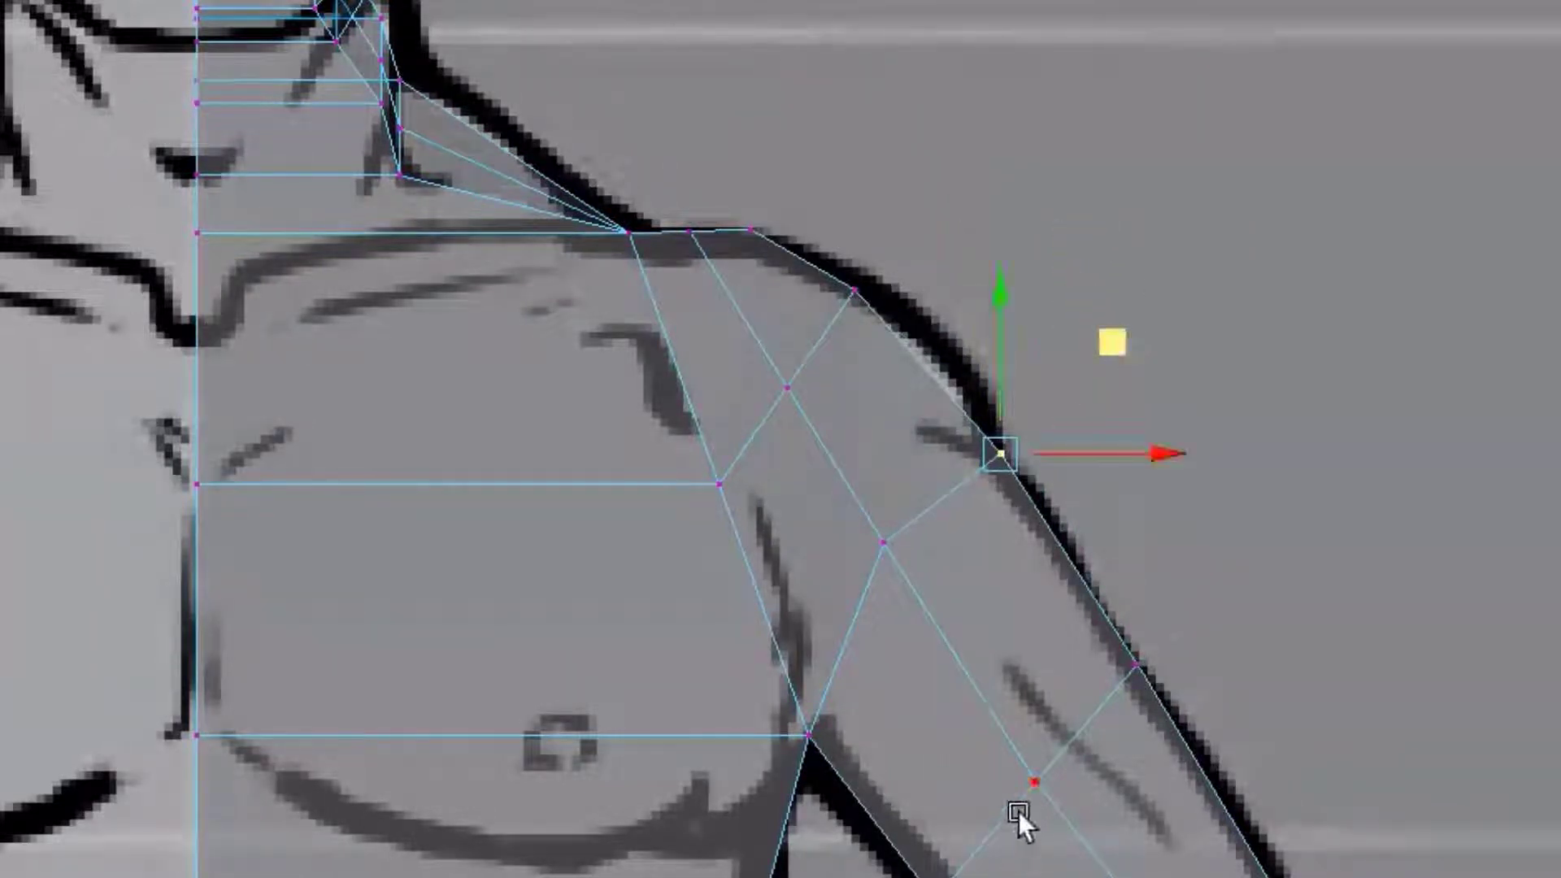
pyautogui.moveTo(817, 488); pyautogui.dragTo(922, 603)
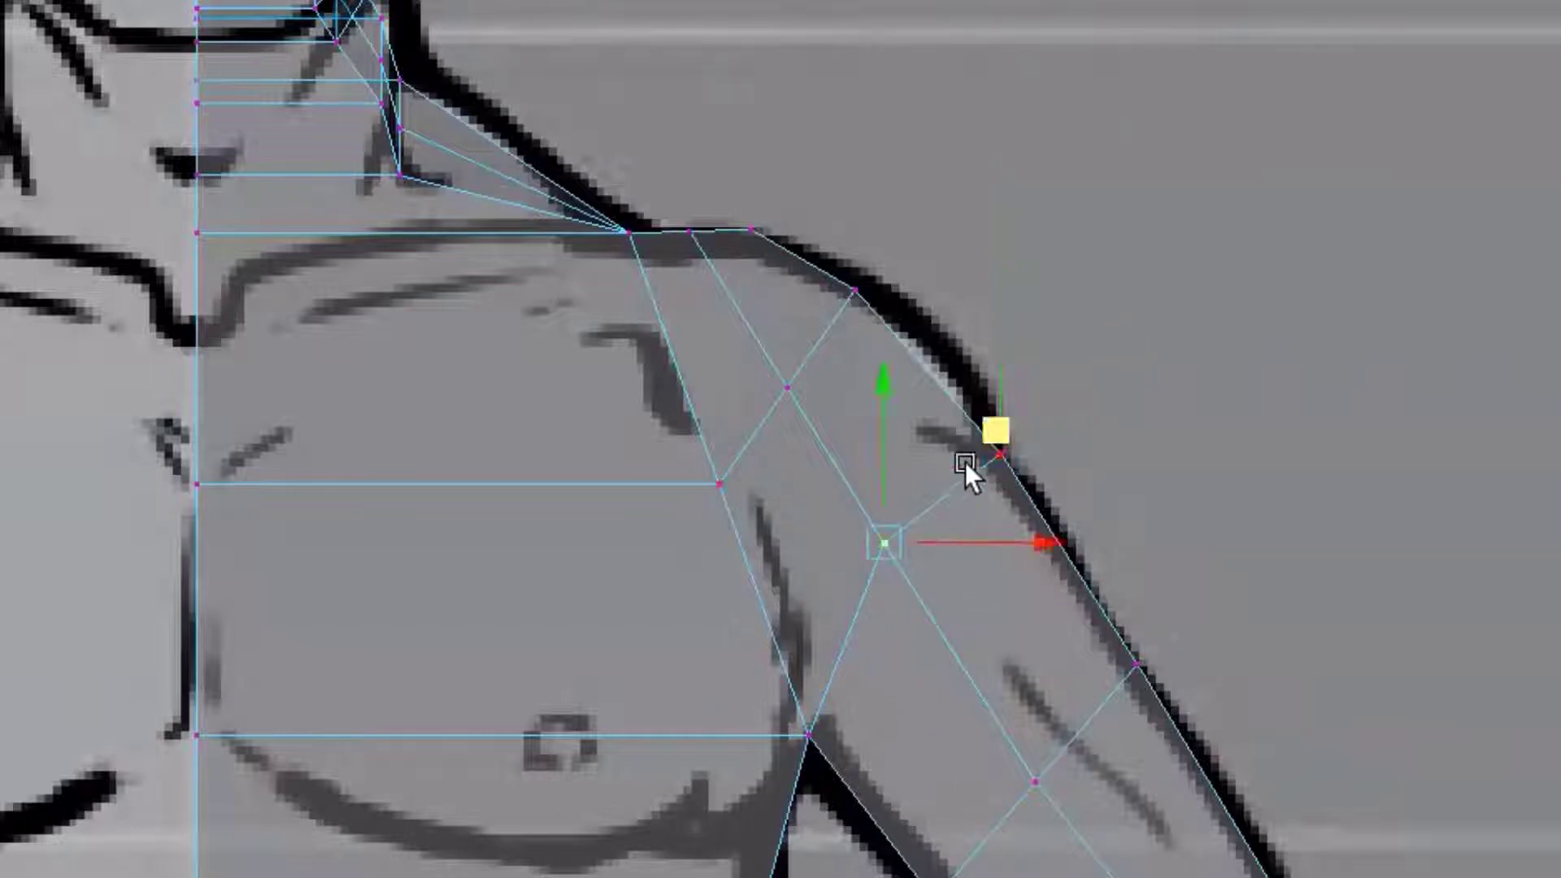
pyautogui.moveTo(1007, 439); pyautogui.dragTo(1046, 478)
pyautogui.moveTo(1035, 485)
pyautogui.mouseDown()
pyautogui.moveTo(1028, 518)
pyautogui.moveTo(1039, 505)
pyautogui.mouseUp()
# Raise the chest vertex row at armpit height and pull its armpit vertices slightly inward to match the reference
pyautogui.moveTo(720, 657); pyautogui.dragTo(871, 811)
pyautogui.moveTo(1, 687); pyautogui.dragTo(860, 877)
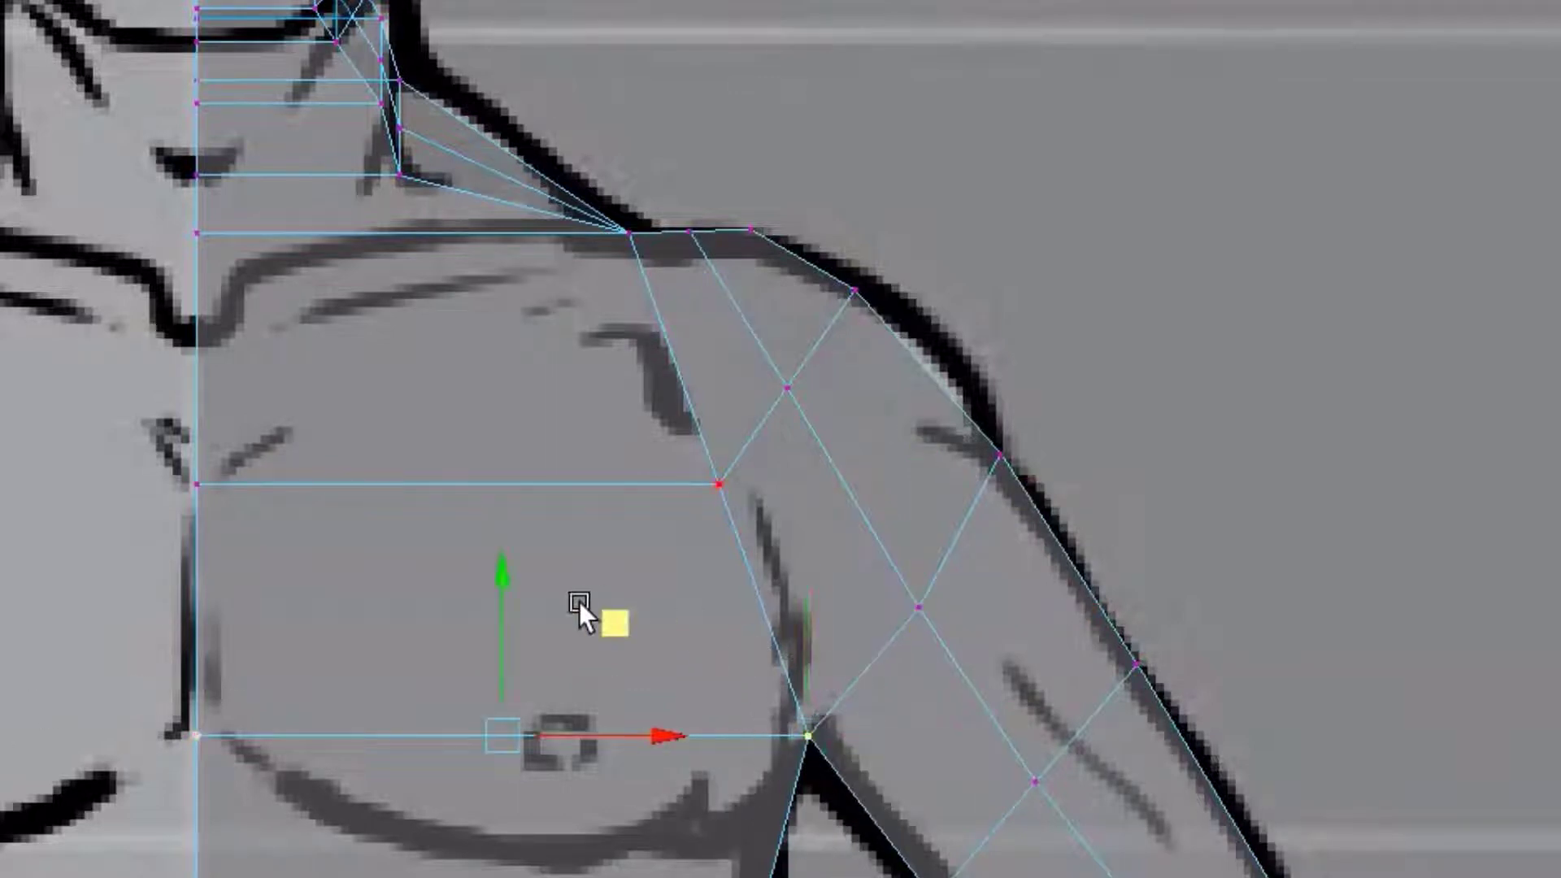
pyautogui.moveTo(503, 602); pyautogui.dragTo(496, 573)
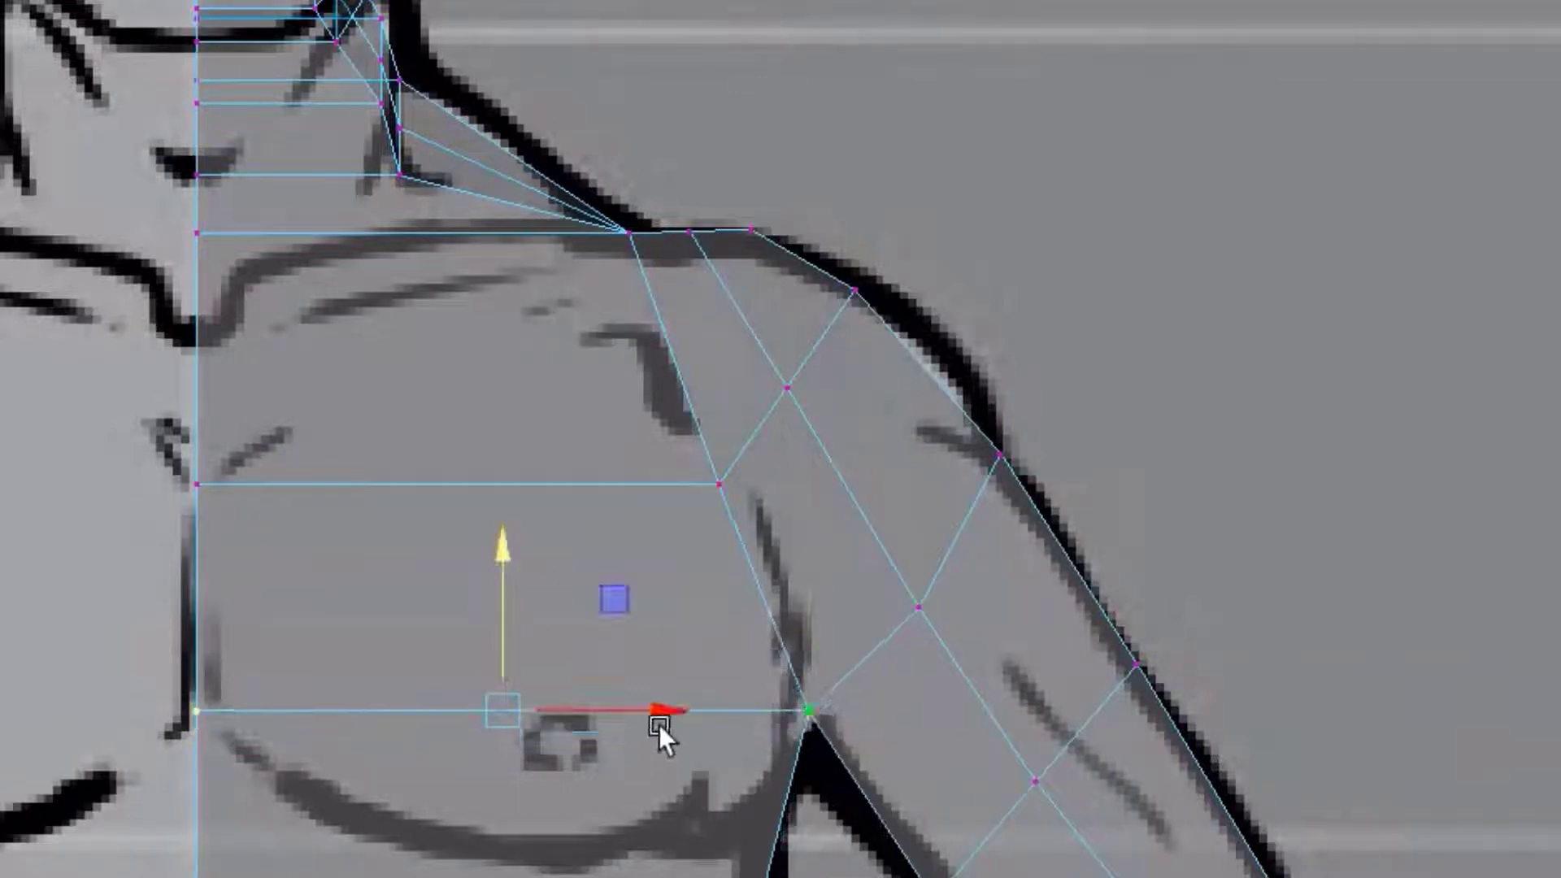
pyautogui.moveTo(740, 638); pyautogui.dragTo(865, 828)
pyautogui.moveTo(919, 710); pyautogui.dragTo(912, 709)
pyautogui.click(1349, 405)
# Move the new shoulder loop's outer vertices onto the deltoid outline and shift its middle vertices down and outward
pyautogui.moveTo(1047, 166); pyautogui.dragTo(828, 335)
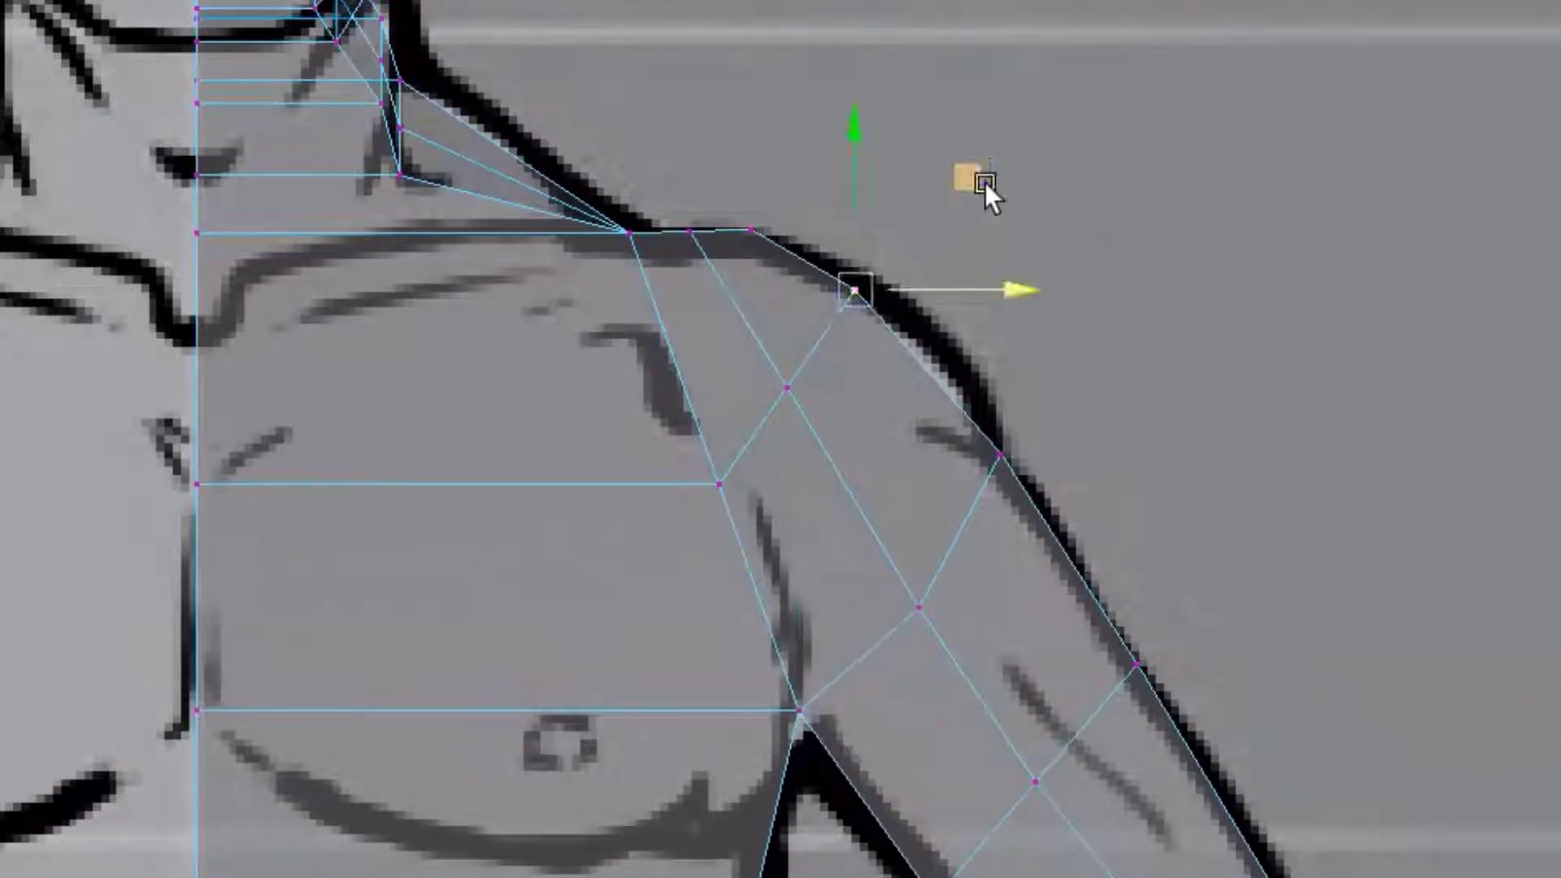
pyautogui.moveTo(984, 182); pyautogui.dragTo(1065, 212)
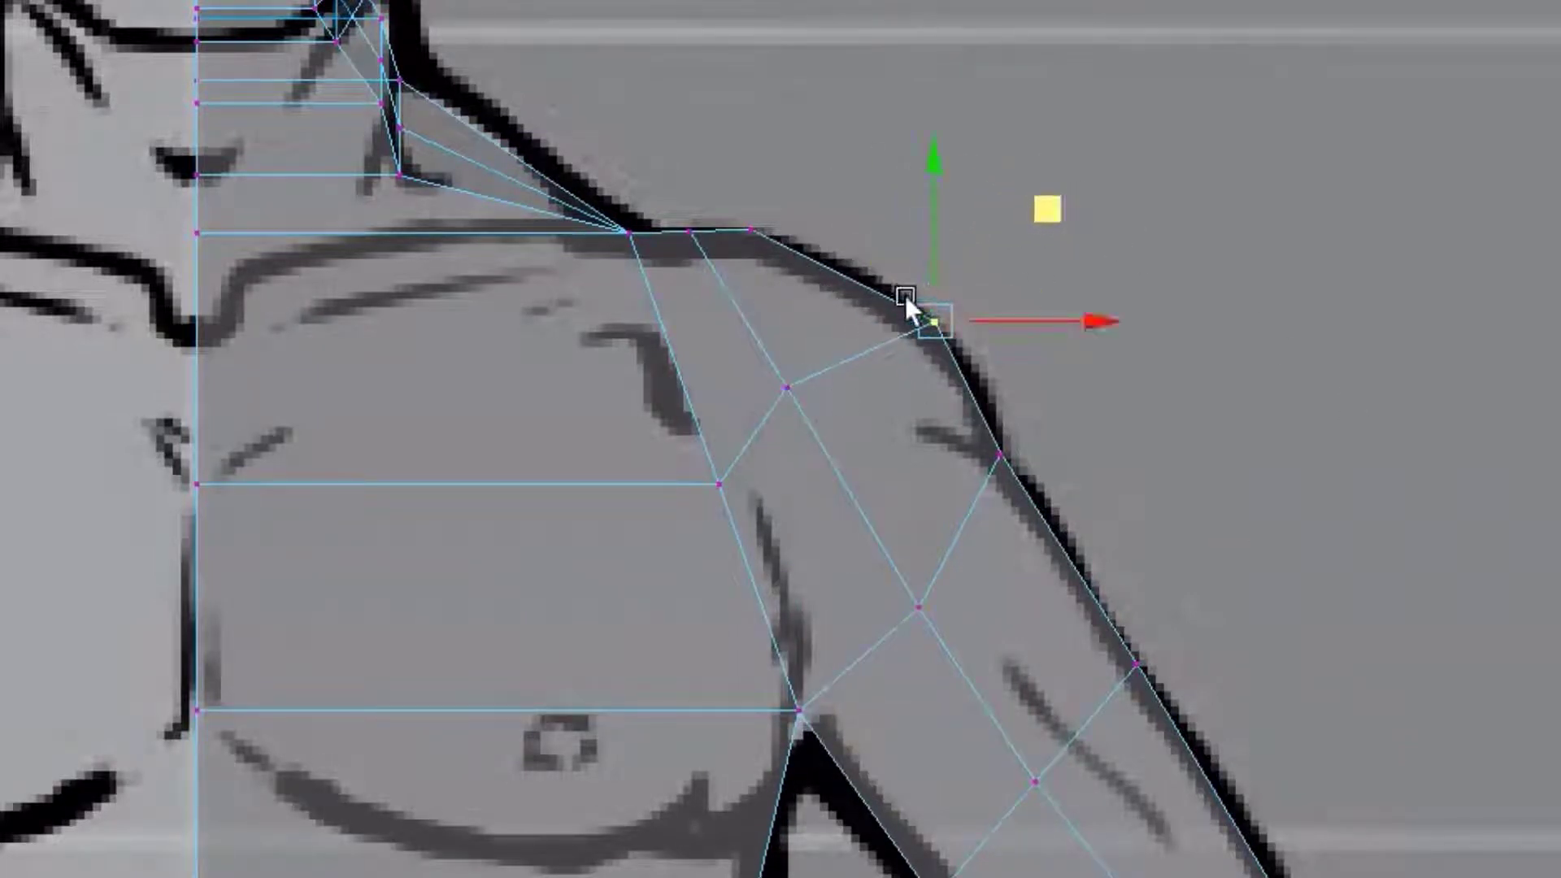
pyautogui.moveTo(782, 472); pyautogui.dragTo(758, 495)
pyautogui.moveTo(895, 274); pyautogui.dragTo(933, 351)
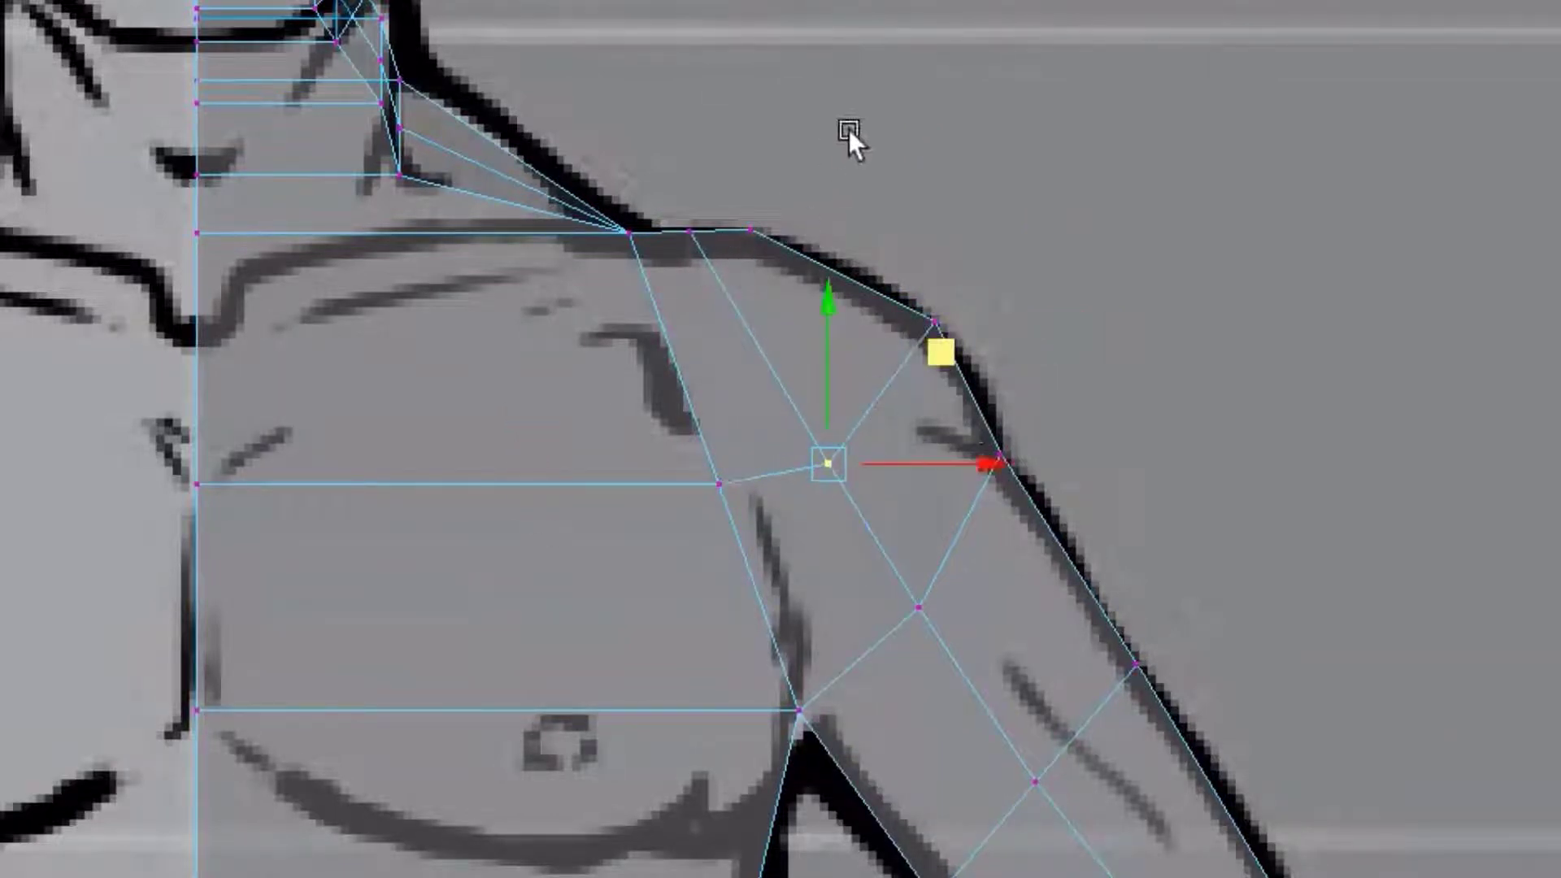
# Spread the two top shoulder points outward along the reference outline and slightly lower the point at the neck's base
pyautogui.moveTo(849, 129); pyautogui.dragTo(731, 287)
pyautogui.moveTo(858, 125); pyautogui.dragTo(935, 145)
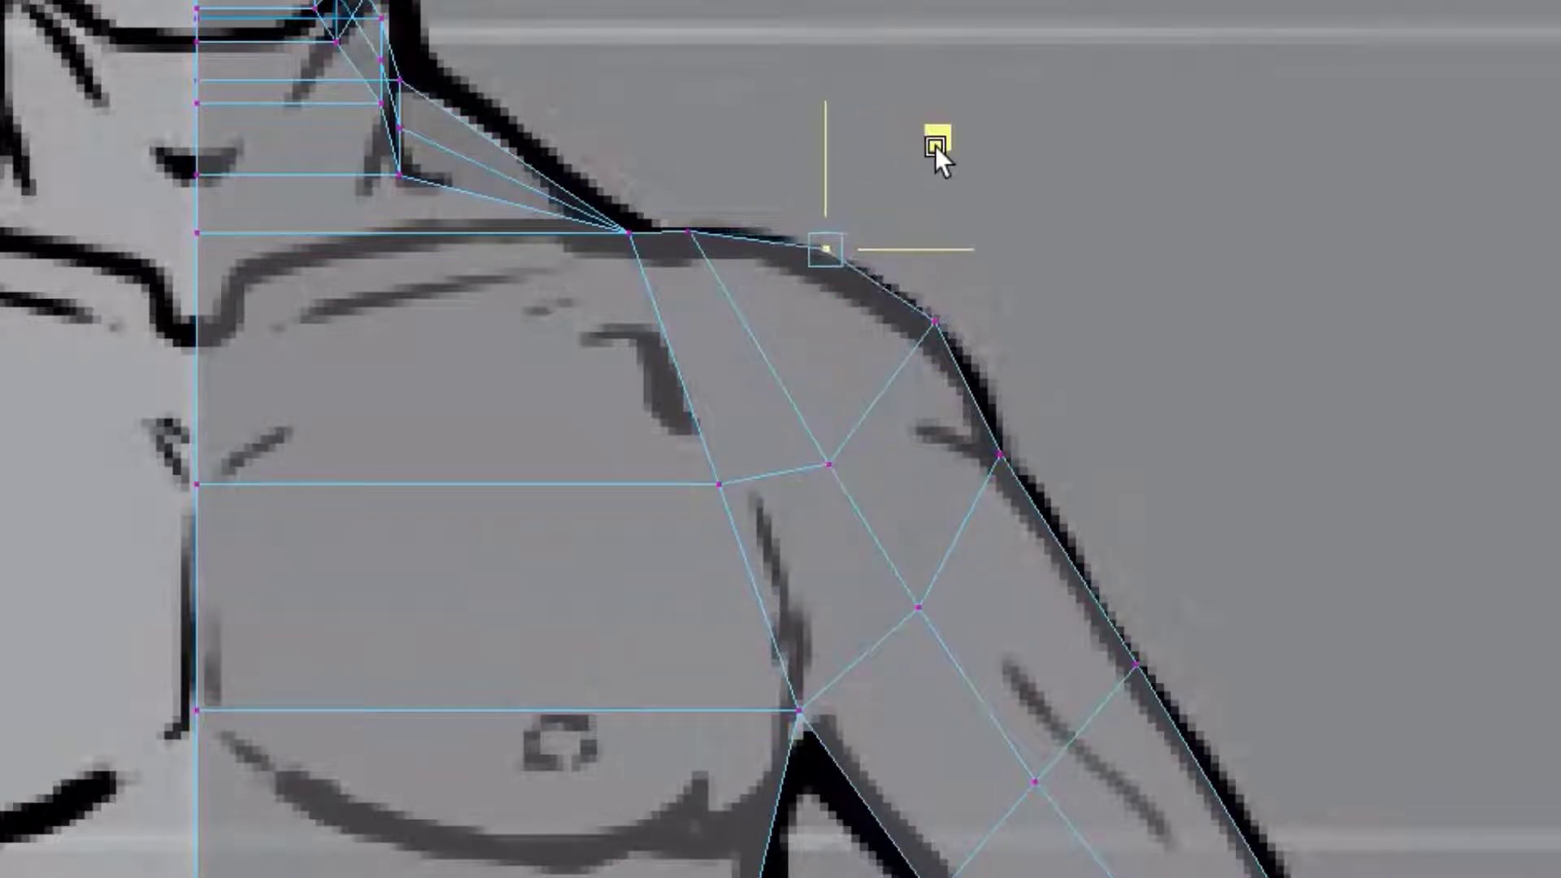
pyautogui.moveTo(749, 139); pyautogui.dragTo(672, 334)
pyautogui.moveTo(795, 128)
pyautogui.mouseDown()
pyautogui.moveTo(831, 113)
pyautogui.moveTo(817, 115)
pyautogui.mouseUp()
pyautogui.moveTo(660, 139); pyautogui.dragTo(606, 345)
pyautogui.moveTo(642, 80); pyautogui.dragTo(636, 96)
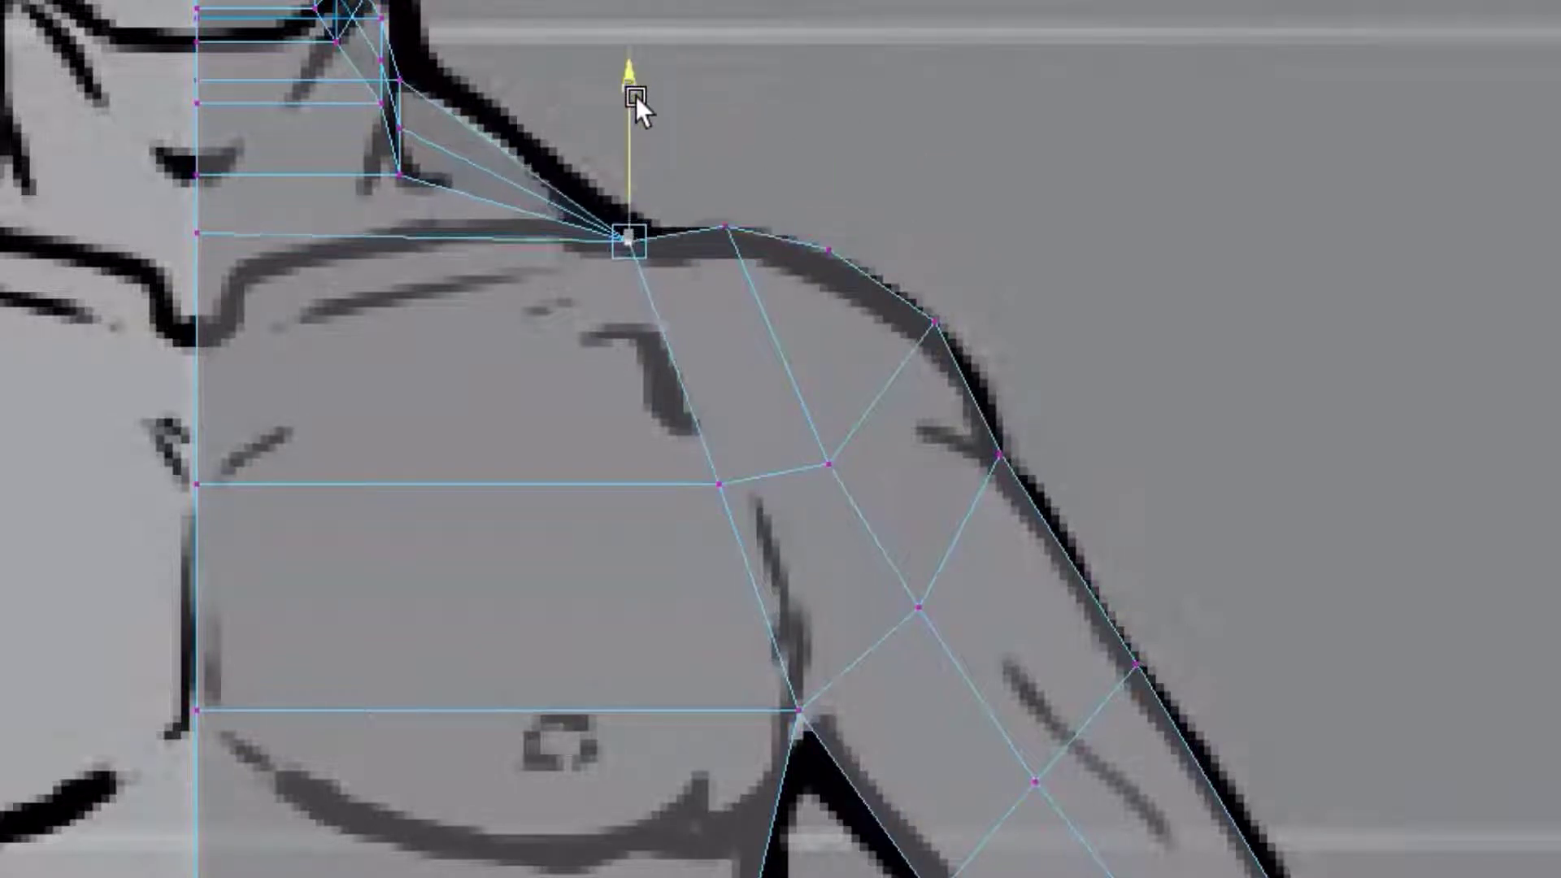
pyautogui.click(1161, 222)
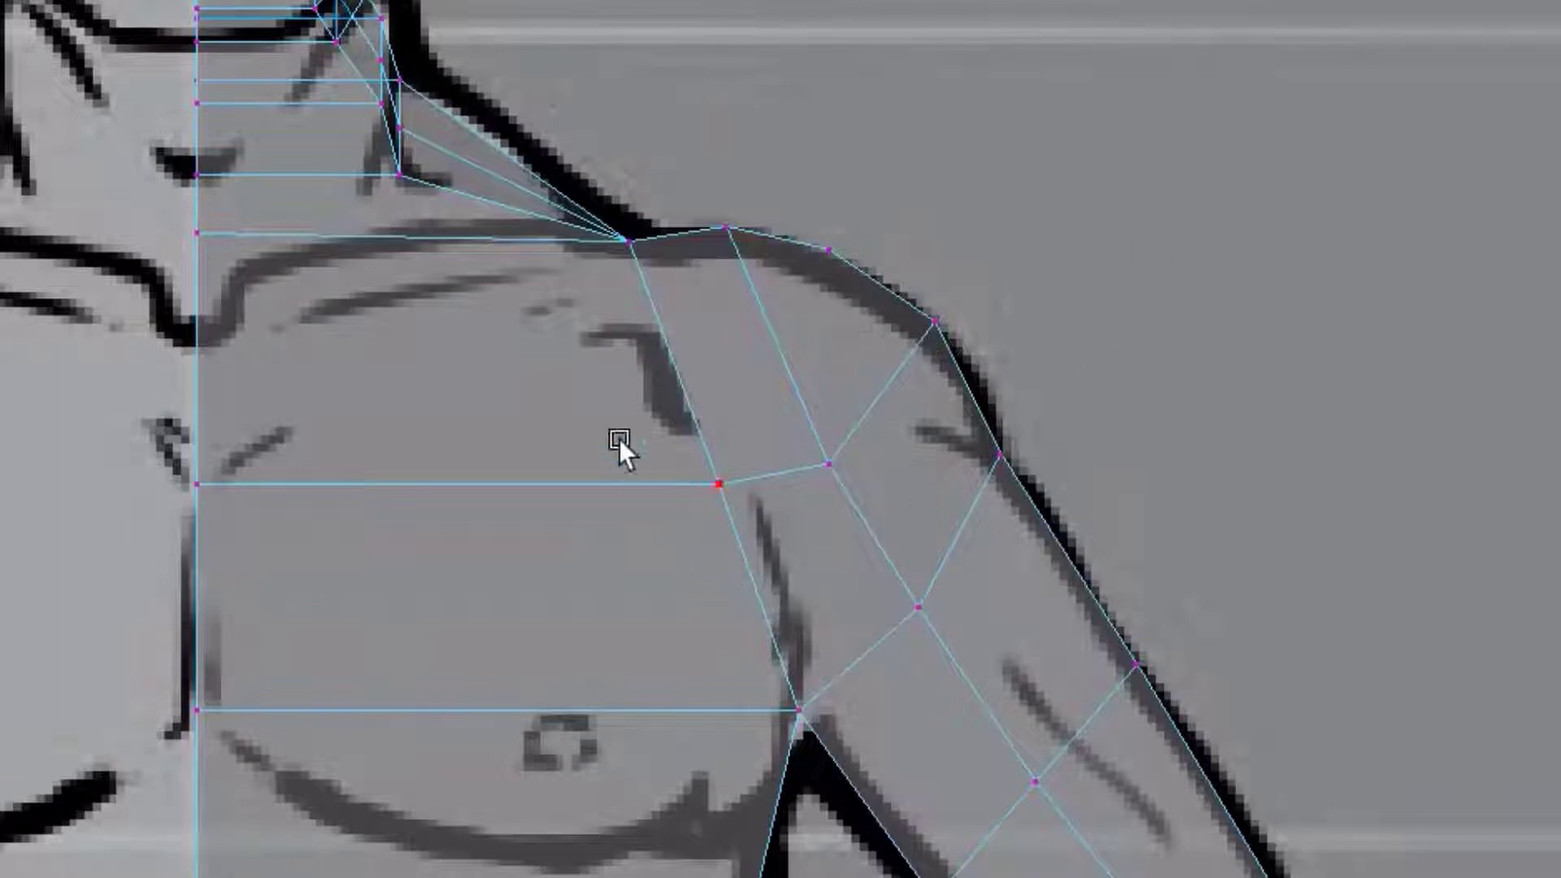
# Raise the upper chest vertex row and position its outer vertices beside the chest-shoulder crease in the reference
pyautogui.moveTo(789, 532); pyautogui.dragTo(789, 532)
pyautogui.moveTo(868, 488); pyautogui.dragTo(899, 471)
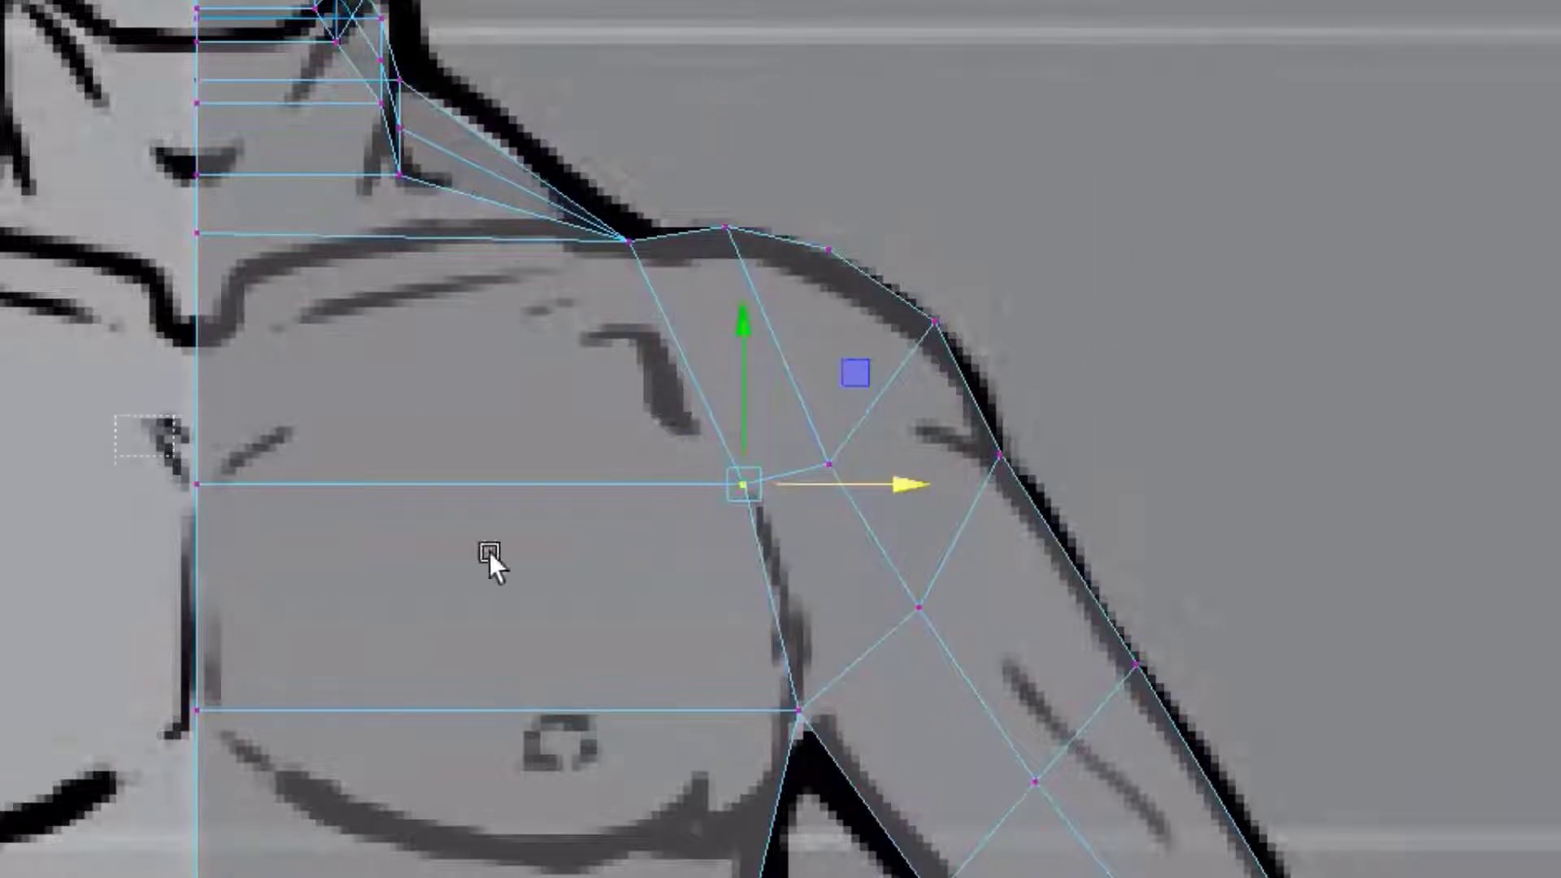
pyautogui.moveTo(489, 553); pyautogui.dragTo(797, 543)
pyautogui.moveTo(586, 370); pyautogui.dragTo(578, 325)
pyautogui.hotkey('ctrl', 'z')
pyautogui.moveTo(462, 325); pyautogui.dragTo(475, 288)
pyautogui.moveTo(612, 522); pyautogui.dragTo(769, 416)
pyautogui.moveTo(895, 441); pyautogui.dragTo(878, 441)
pyautogui.moveTo(831, 332); pyautogui.dragTo(817, 325)
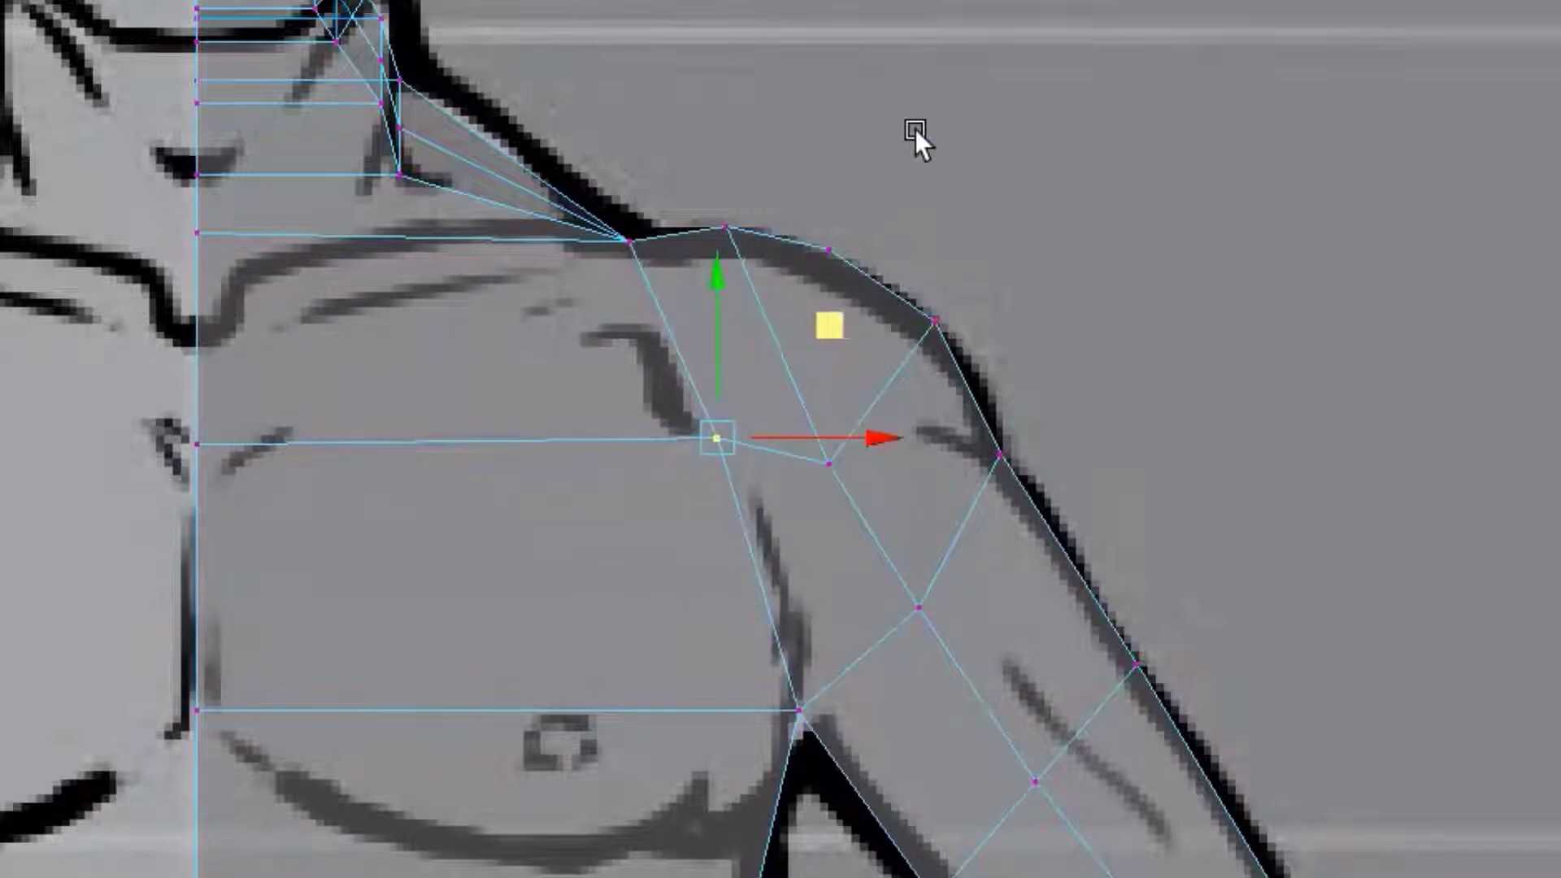
# Nudge the two top shoulder points down onto the outline and slide the outer deltoid point farther down the curve
pyautogui.moveTo(899, 122); pyautogui.dragTo(695, 295)
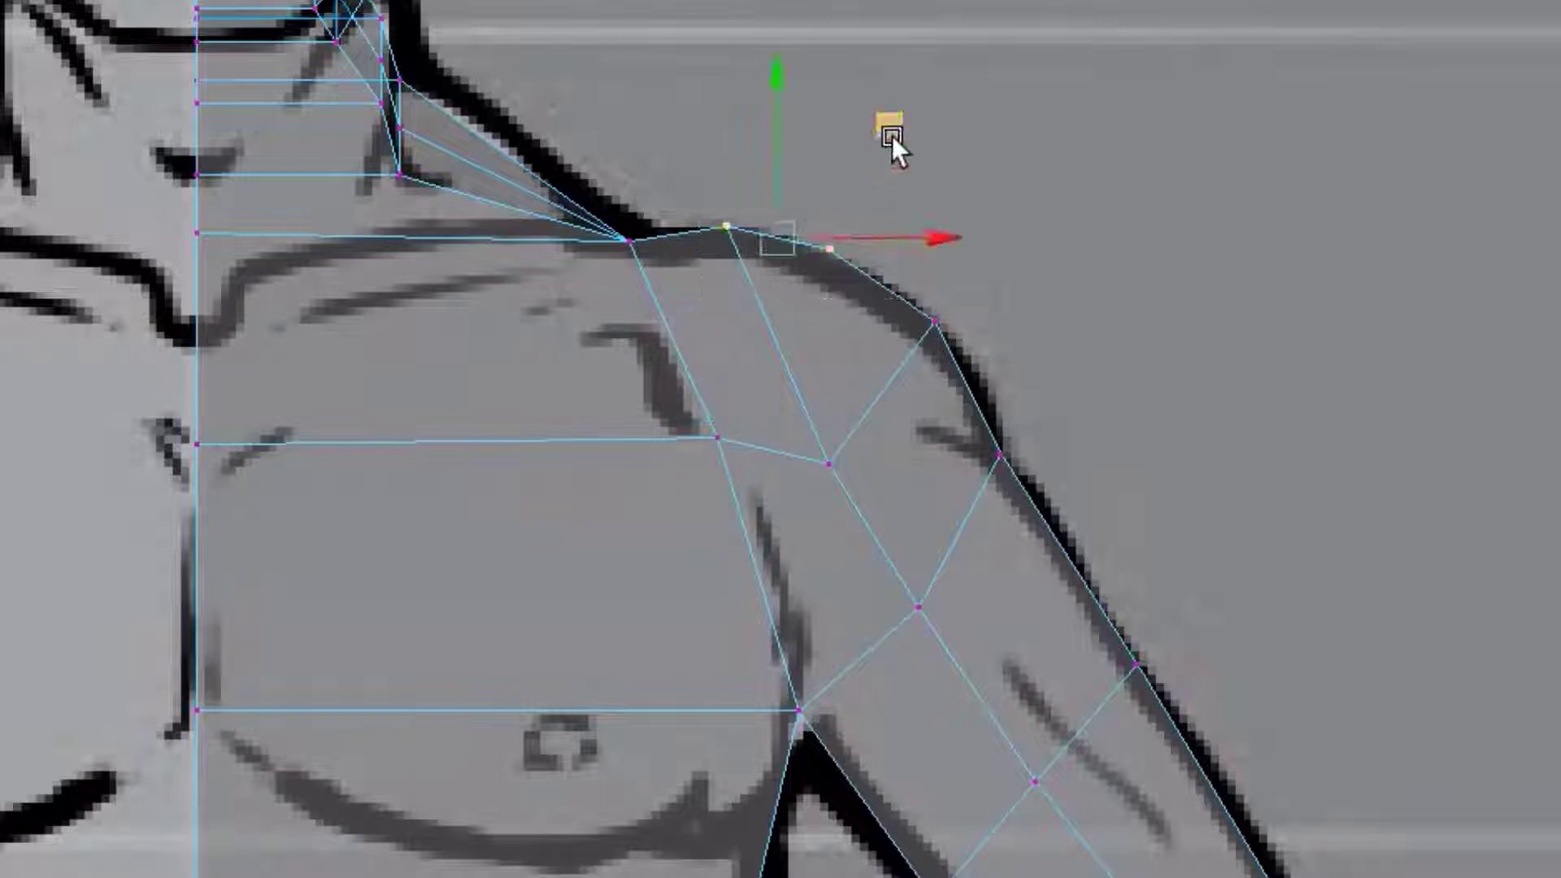
pyautogui.moveTo(891, 130); pyautogui.dragTo(901, 145)
pyautogui.click(1255, 332)
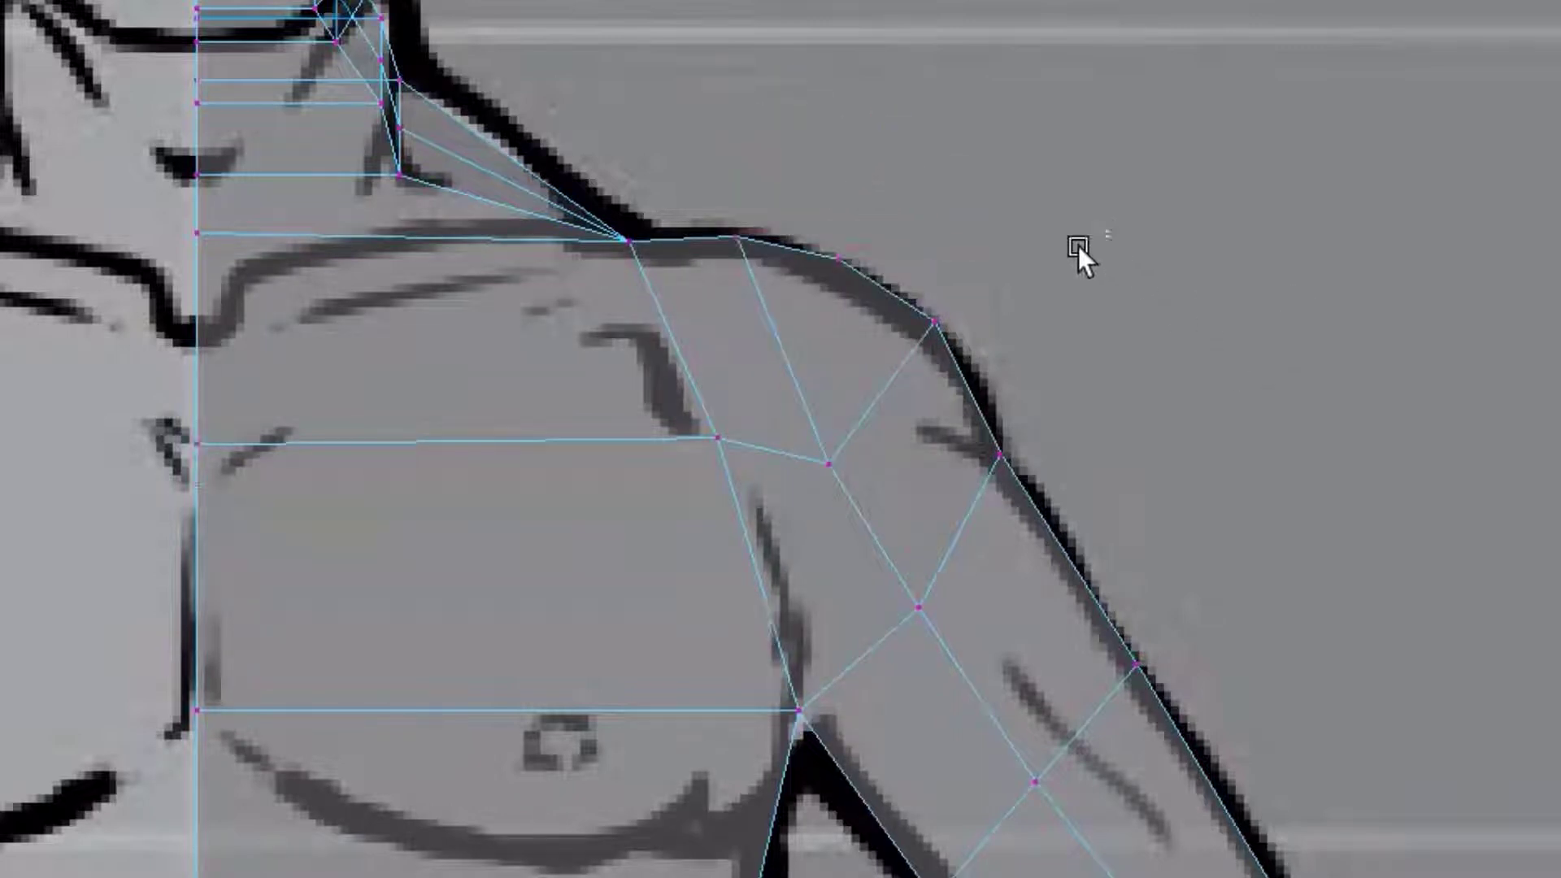
pyautogui.moveTo(1110, 234); pyautogui.dragTo(917, 370)
pyautogui.moveTo(1042, 224); pyautogui.dragTo(1068, 256)
pyautogui.click(1157, 378)
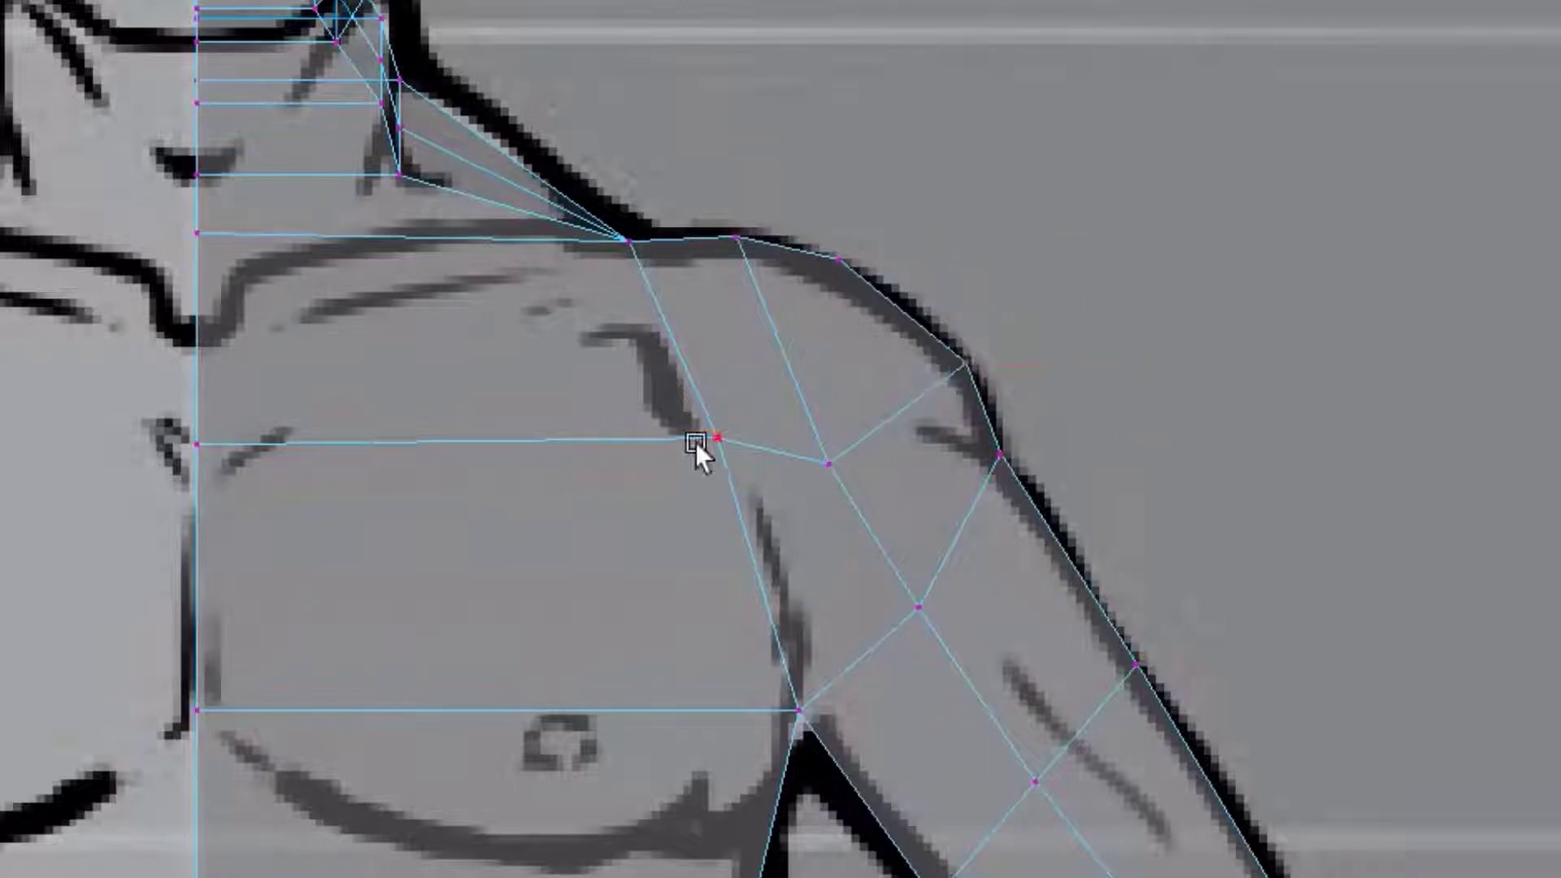
# Raise the shoulder loop's middle vertices slightly and inward to line up with the upper chest row
pyautogui.moveTo(885, 382); pyautogui.dragTo(768, 545)
pyautogui.moveTo(951, 335)
pyautogui.mouseDown()
pyautogui.moveTo(910, 300)
pyautogui.moveTo(938, 316)
pyautogui.mouseUp()
pyautogui.click(1217, 498)
pyautogui.scroll(-4, 1207, 541)
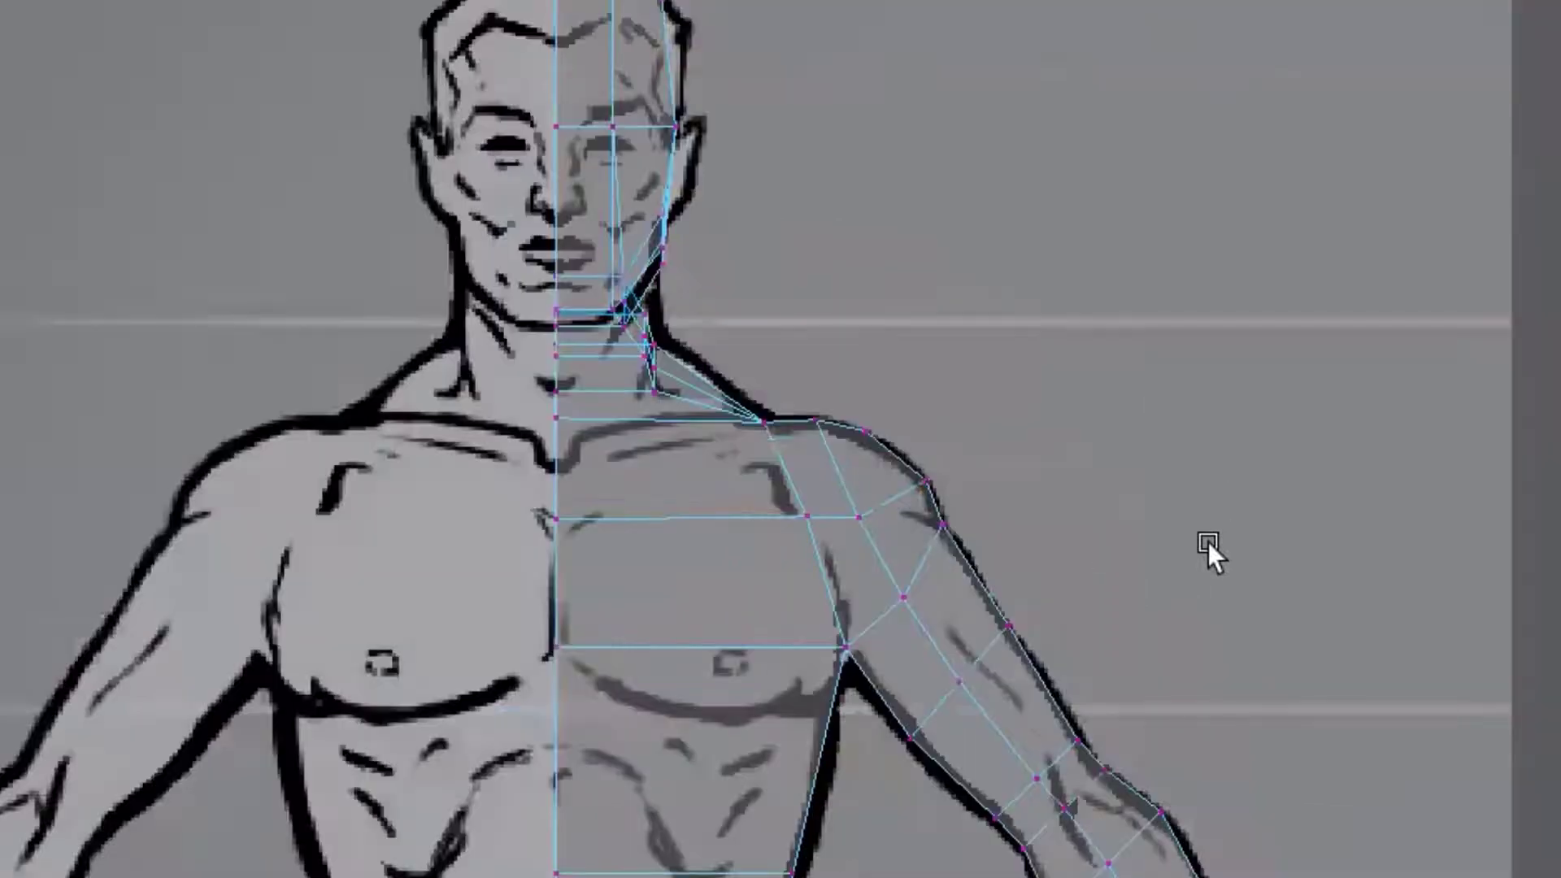
# Examine the arm and torso mesh against the front and side reference drawings
pyautogui.scroll(-1, 1197, 548)
pyautogui.moveTo(1241, 672); pyautogui.dragTo(1214, 396, button='middle')
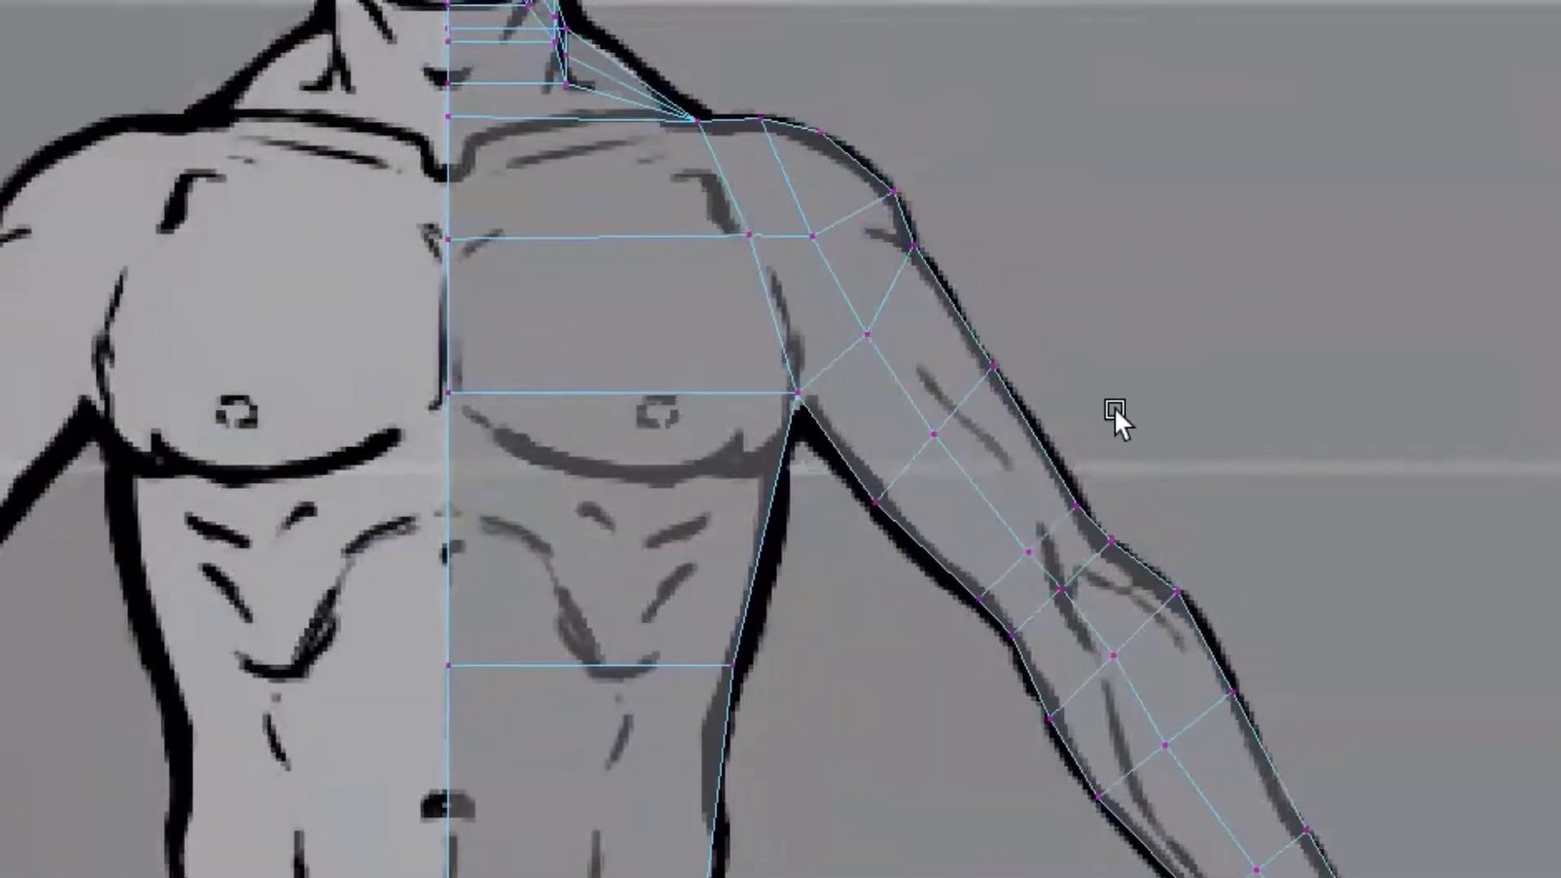
pyautogui.scroll(4, 1115, 409)
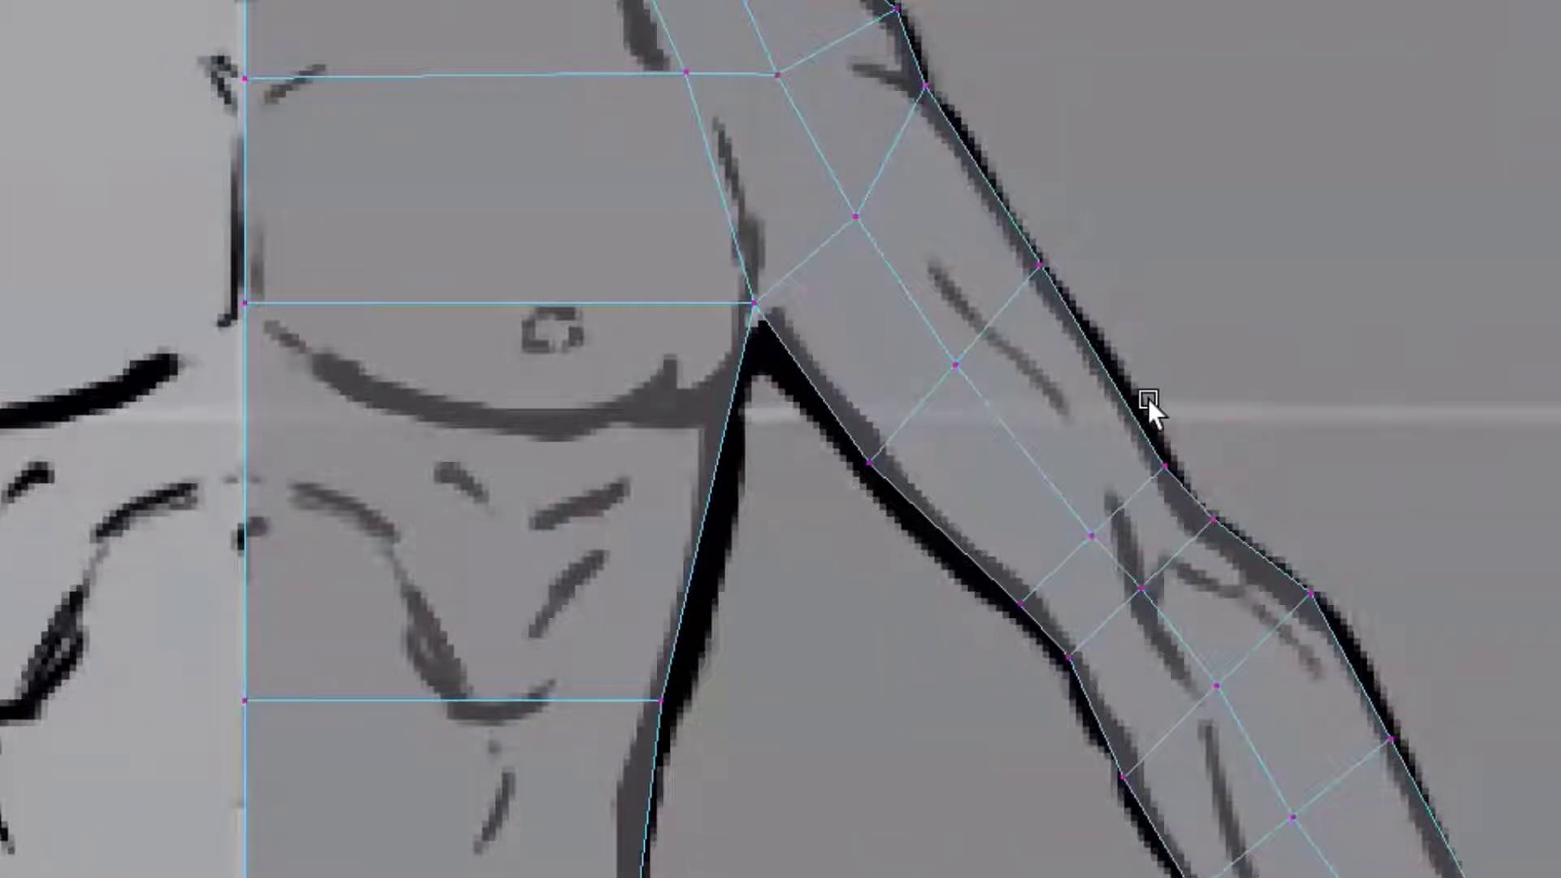
pyautogui.press('space')
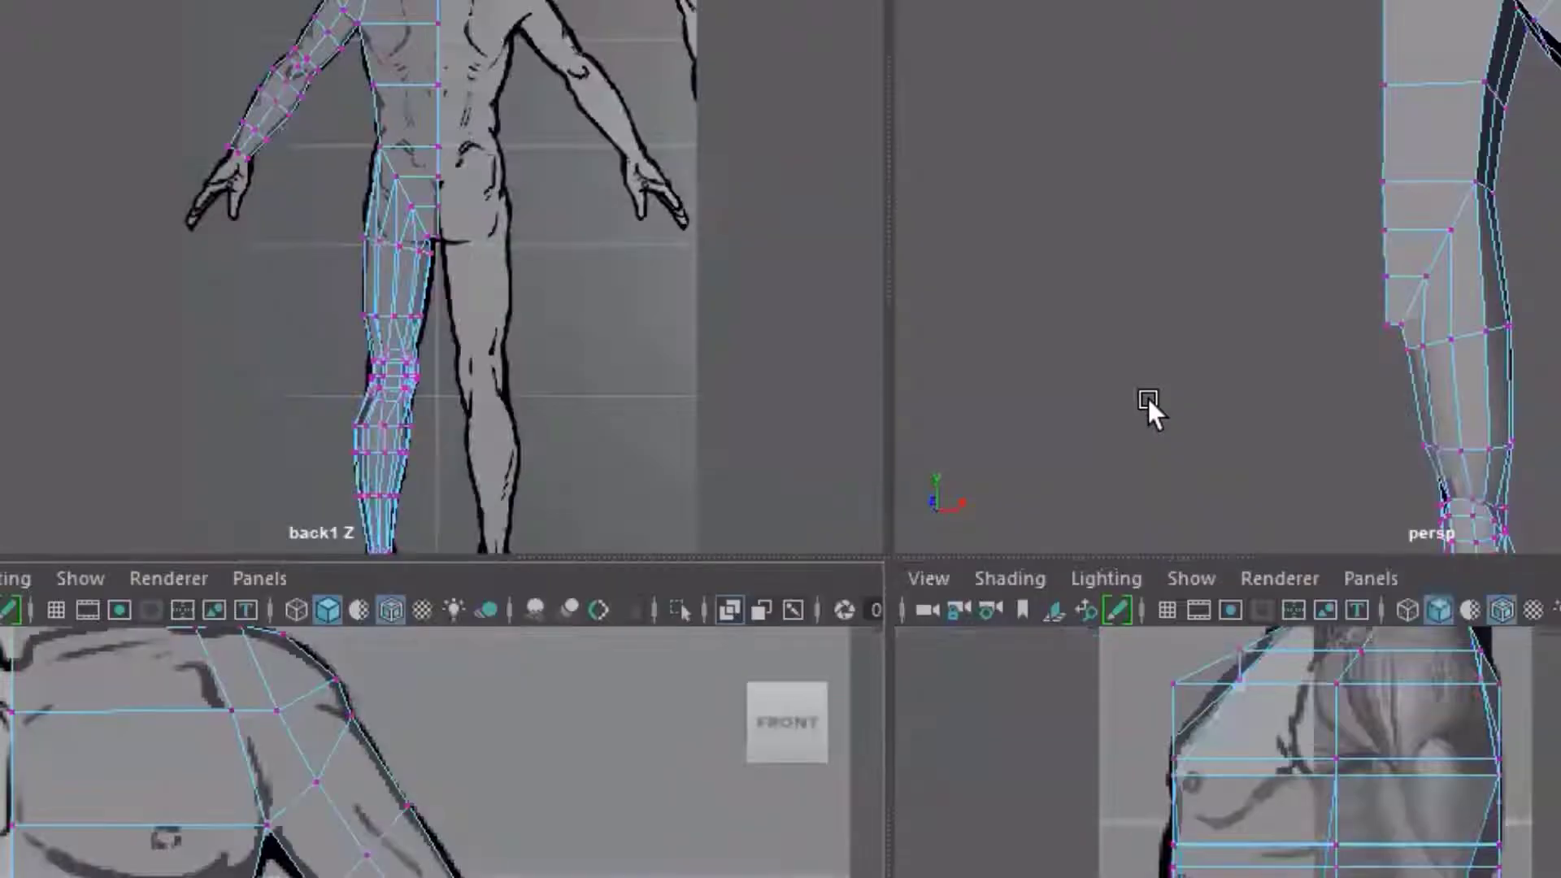
pyautogui.press('space')
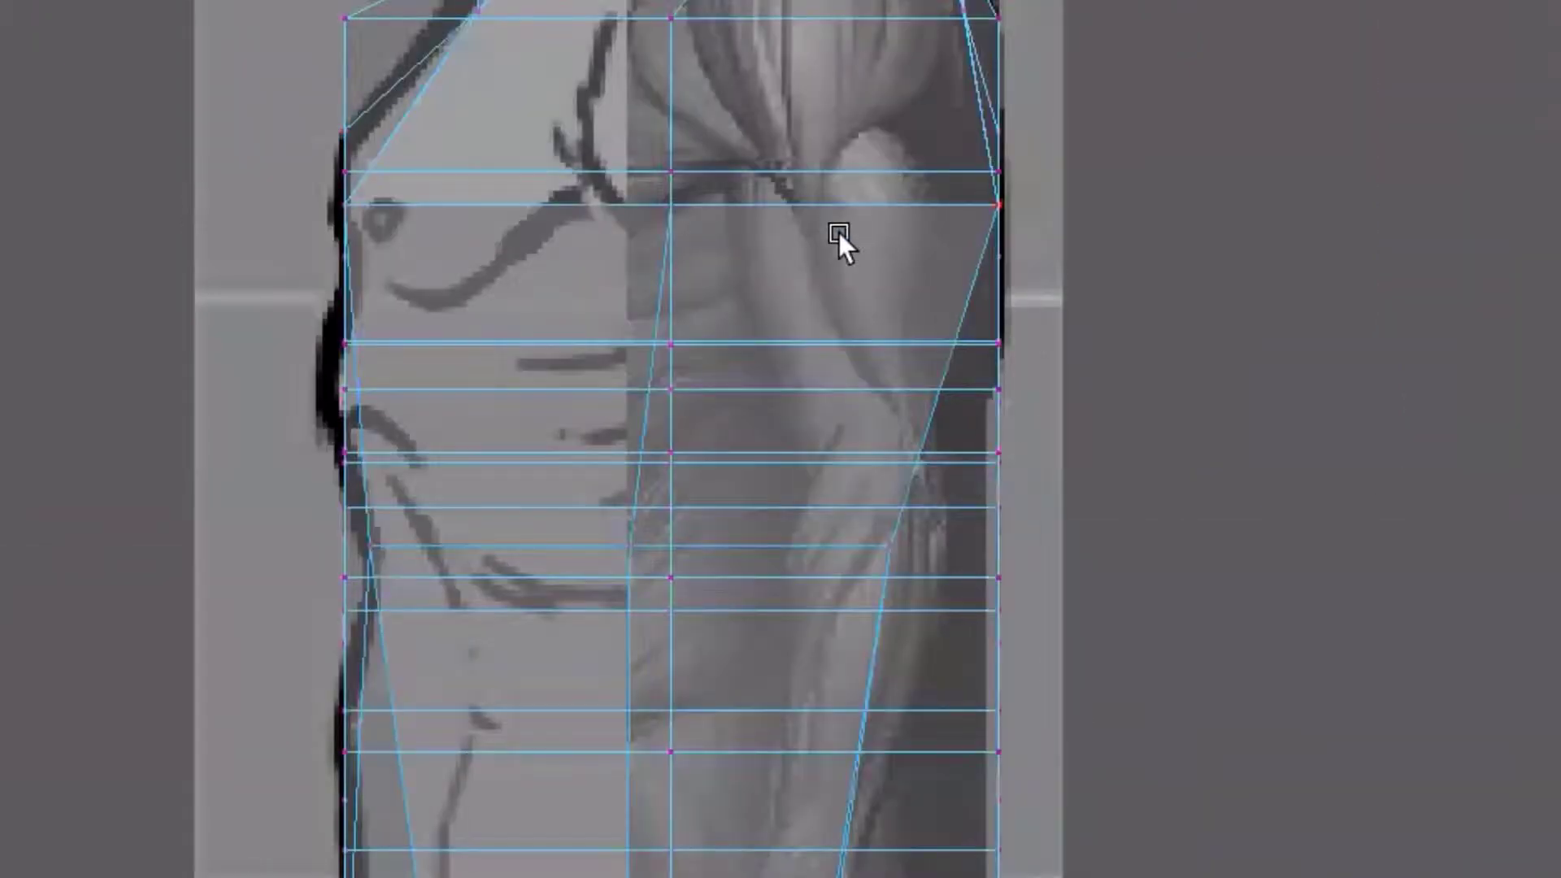
pyautogui.press('space')
pyautogui.press('space')
pyautogui.press('space')
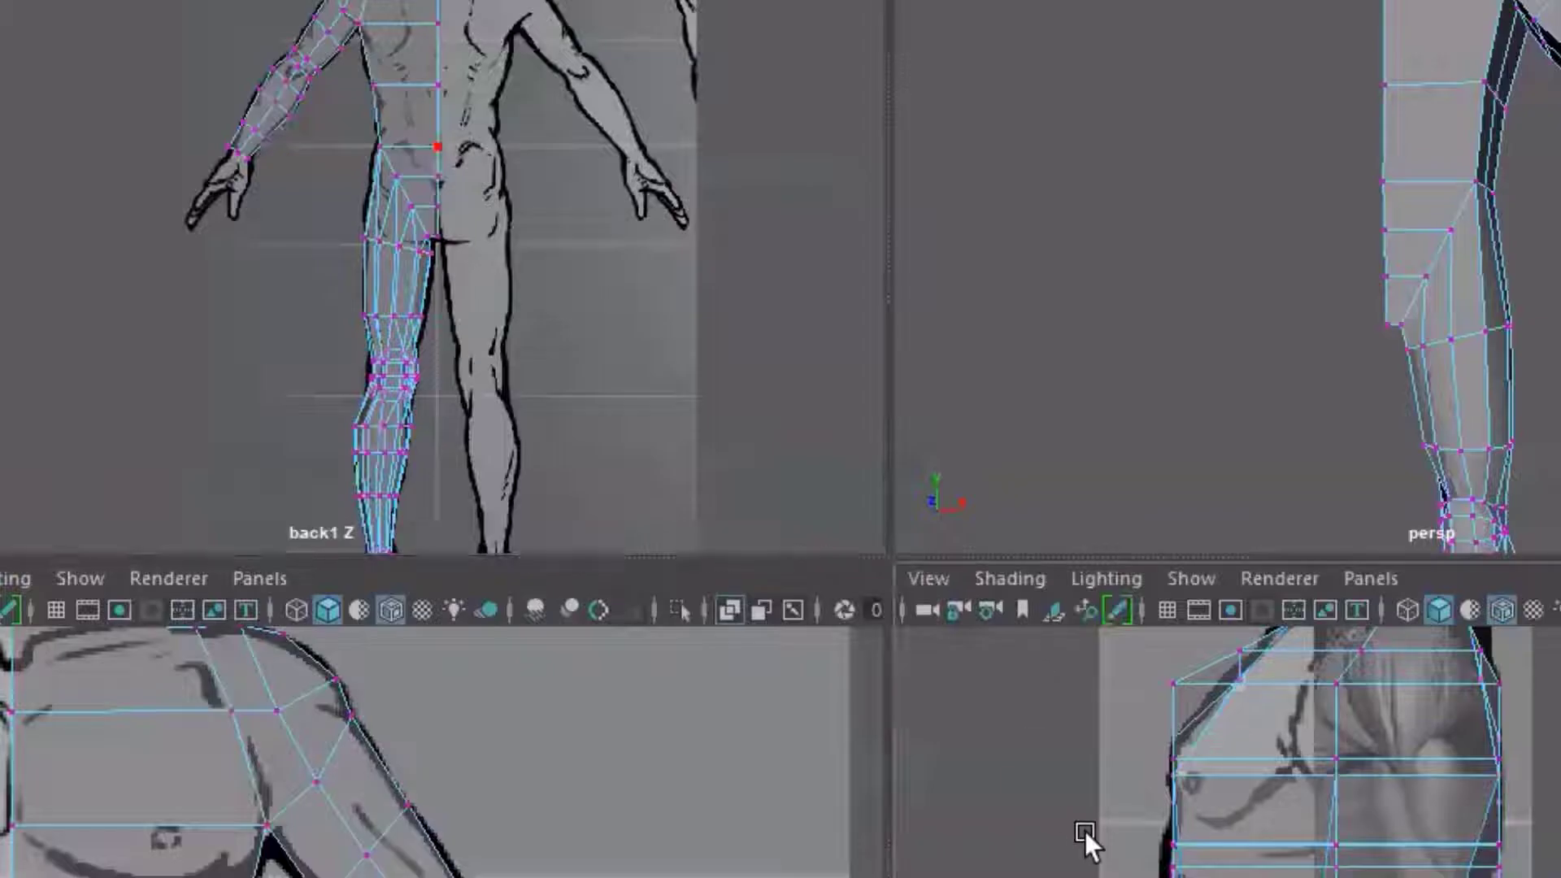
pyautogui.press('space')
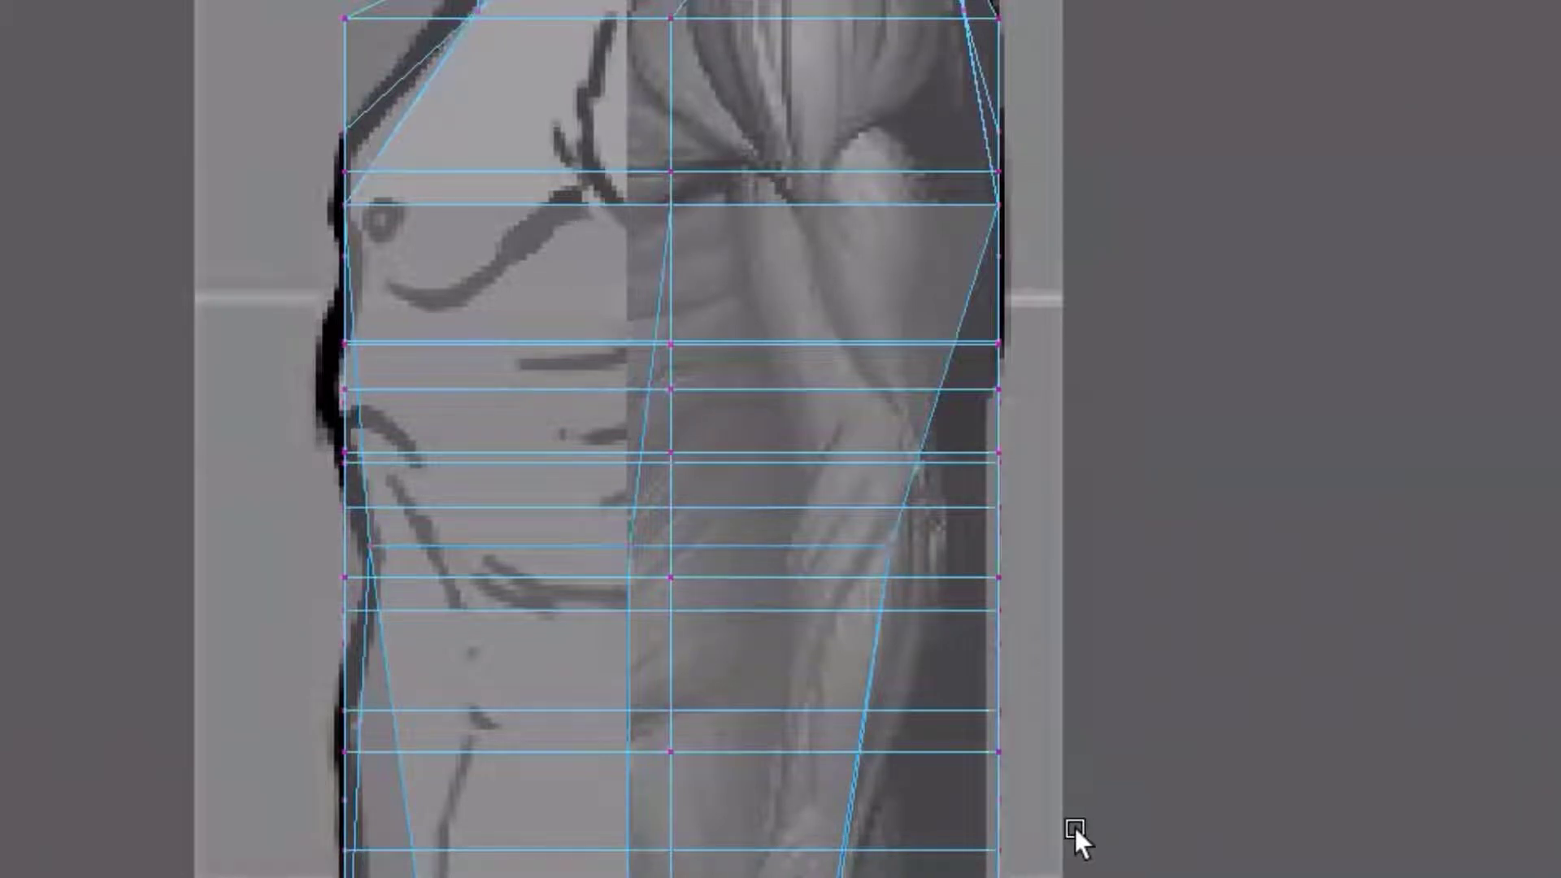
pyautogui.click(826, 751)
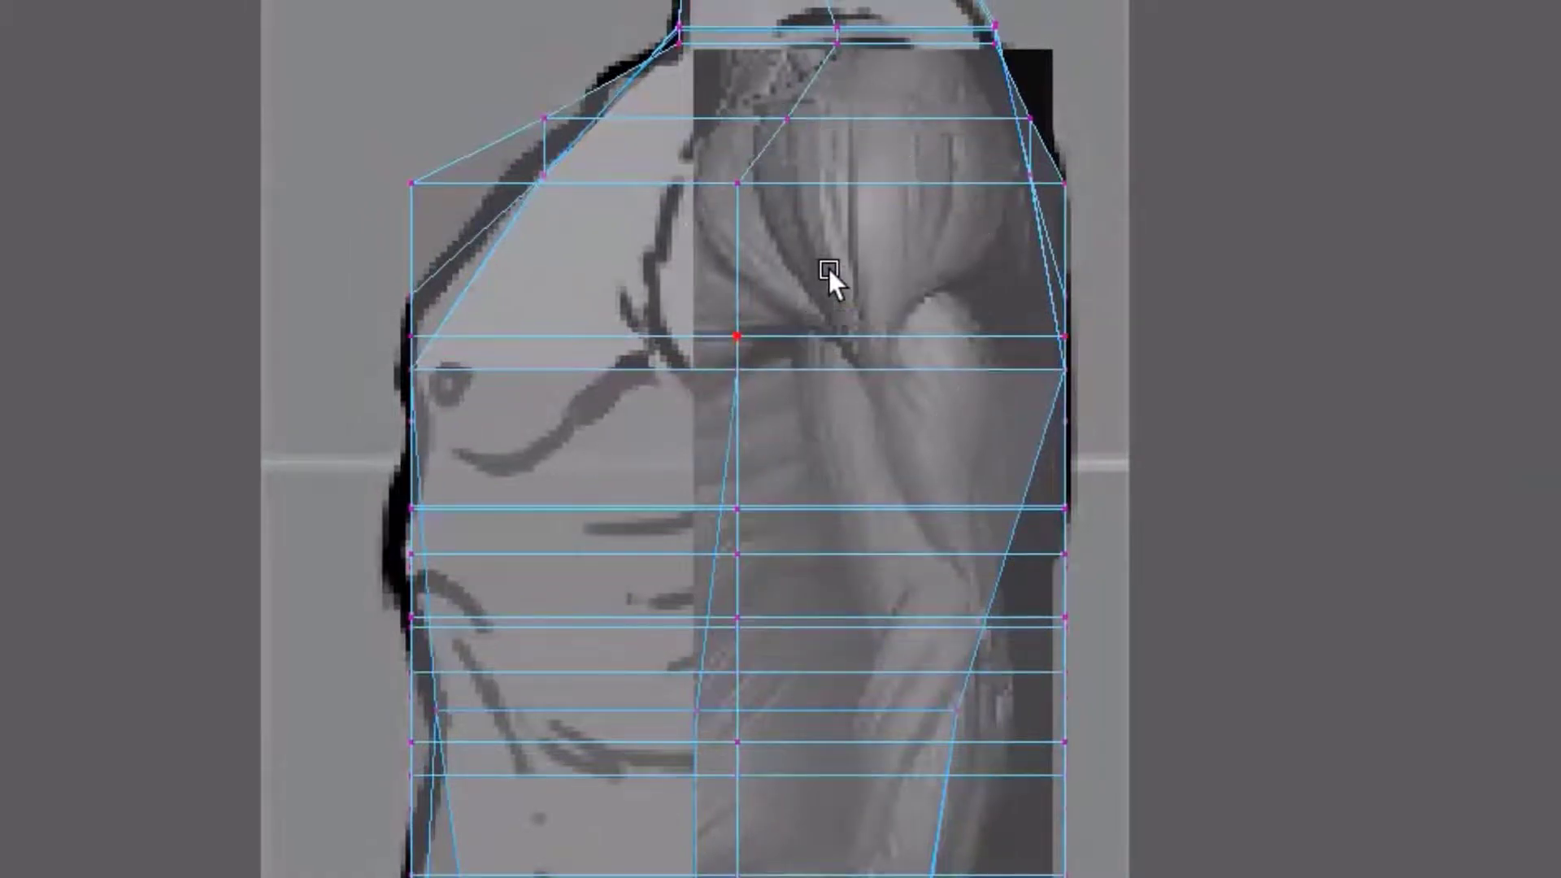
pyautogui.press('space')
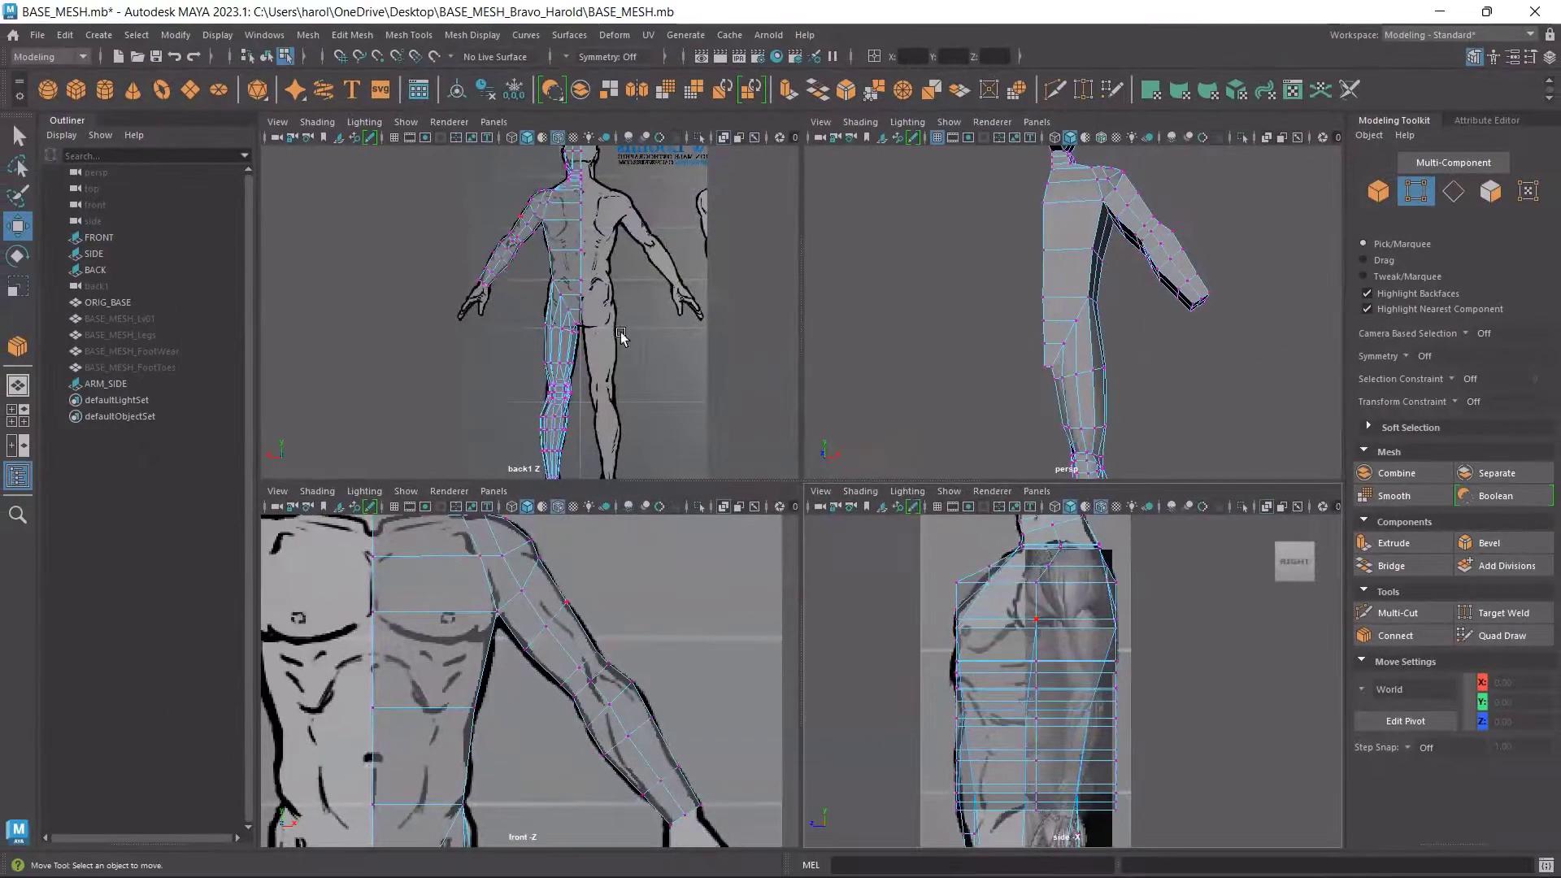
# Move the ARM_SIDE reference plane along X to about -19.13, behind the torso side reference
pyautogui.click(135, 386)
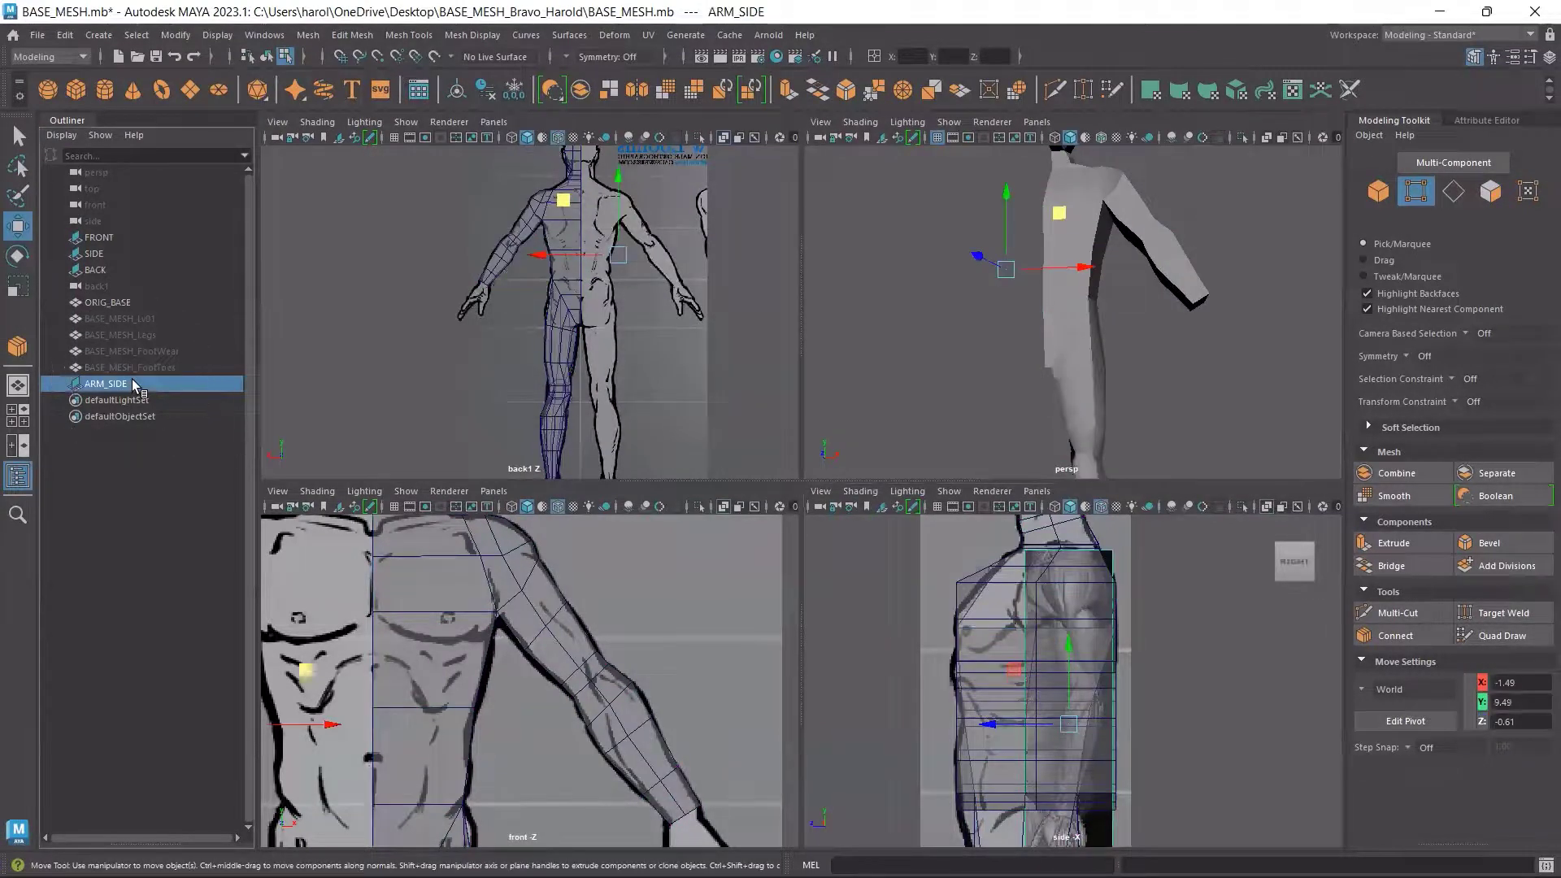
pyautogui.click(544, 256)
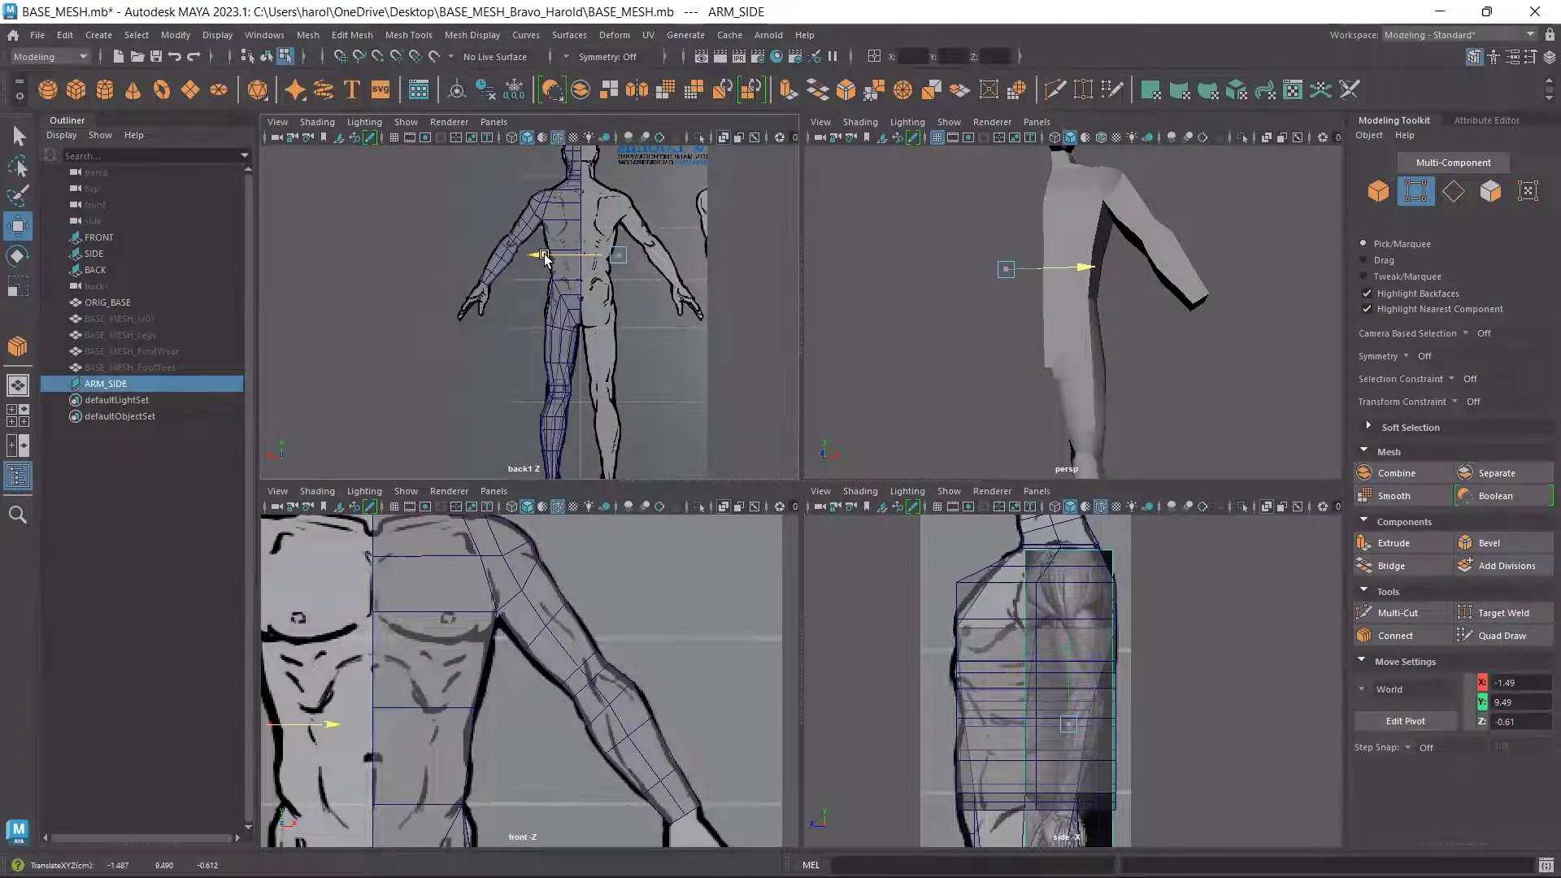
pyautogui.moveTo(545, 257); pyautogui.dragTo(692, 280)
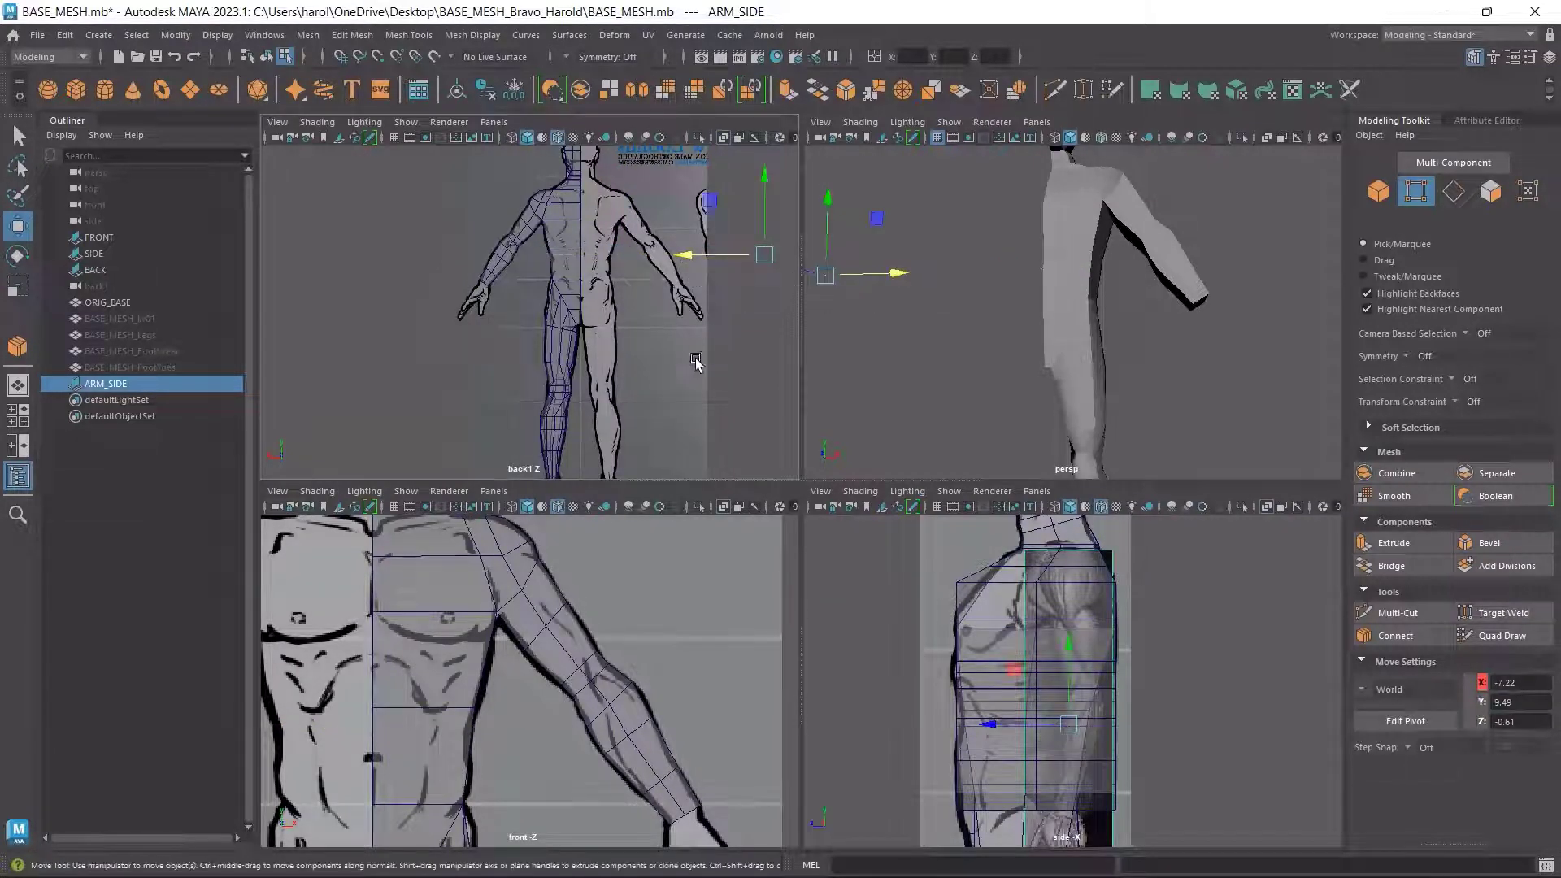
pyautogui.scroll(-5, 979, 320)
pyautogui.keyDown('alt'); pyautogui.moveTo(1073, 312); pyautogui.dragTo(1024, 393); pyautogui.keyUp('alt')
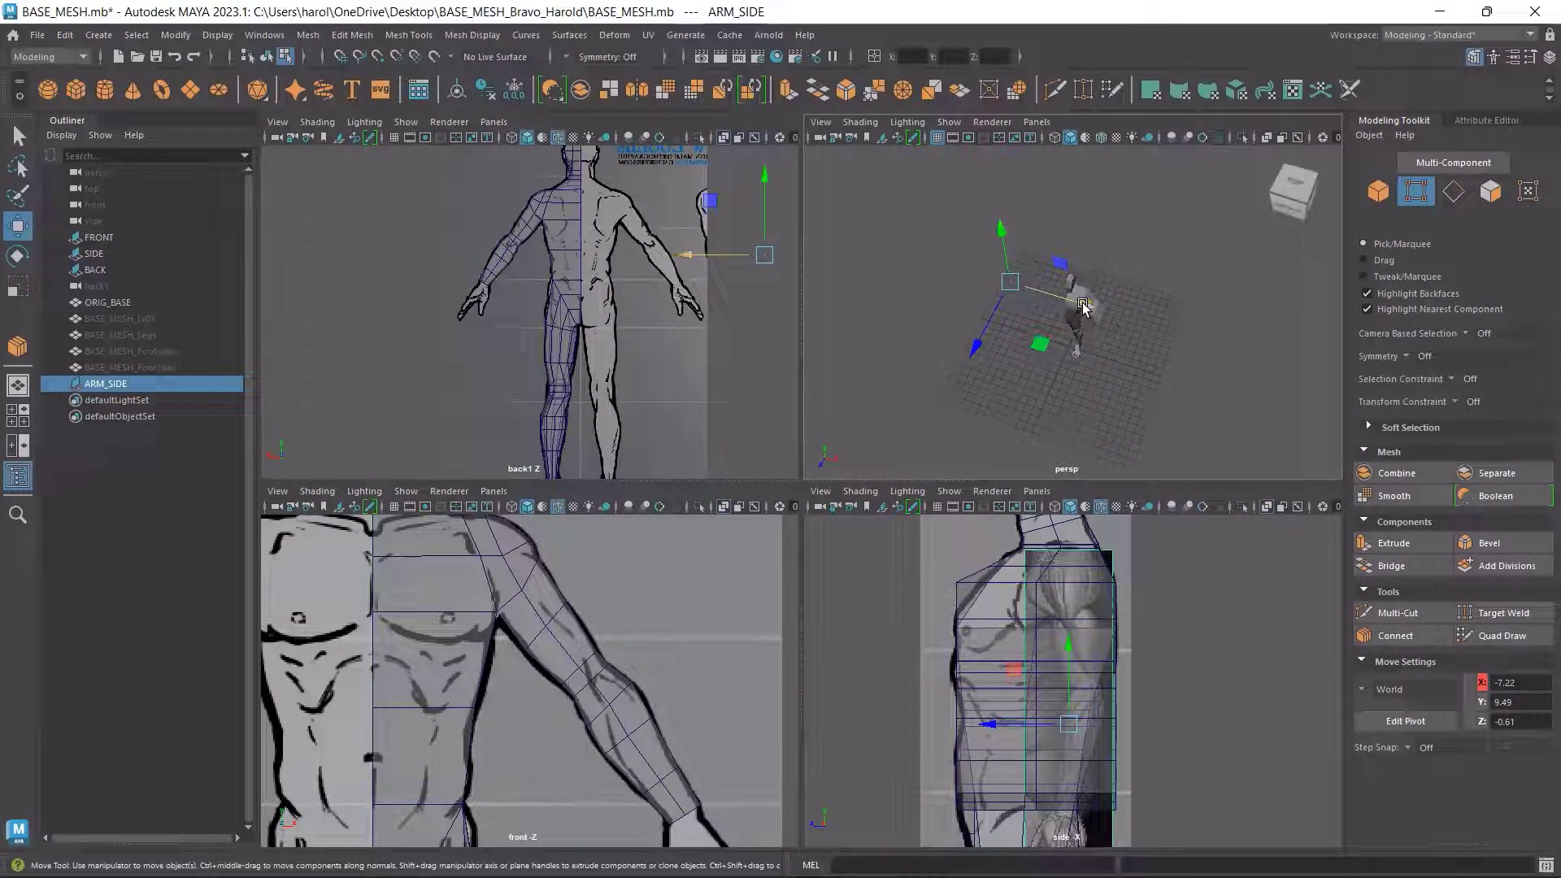
pyautogui.moveTo(1083, 306); pyautogui.dragTo(987, 273)
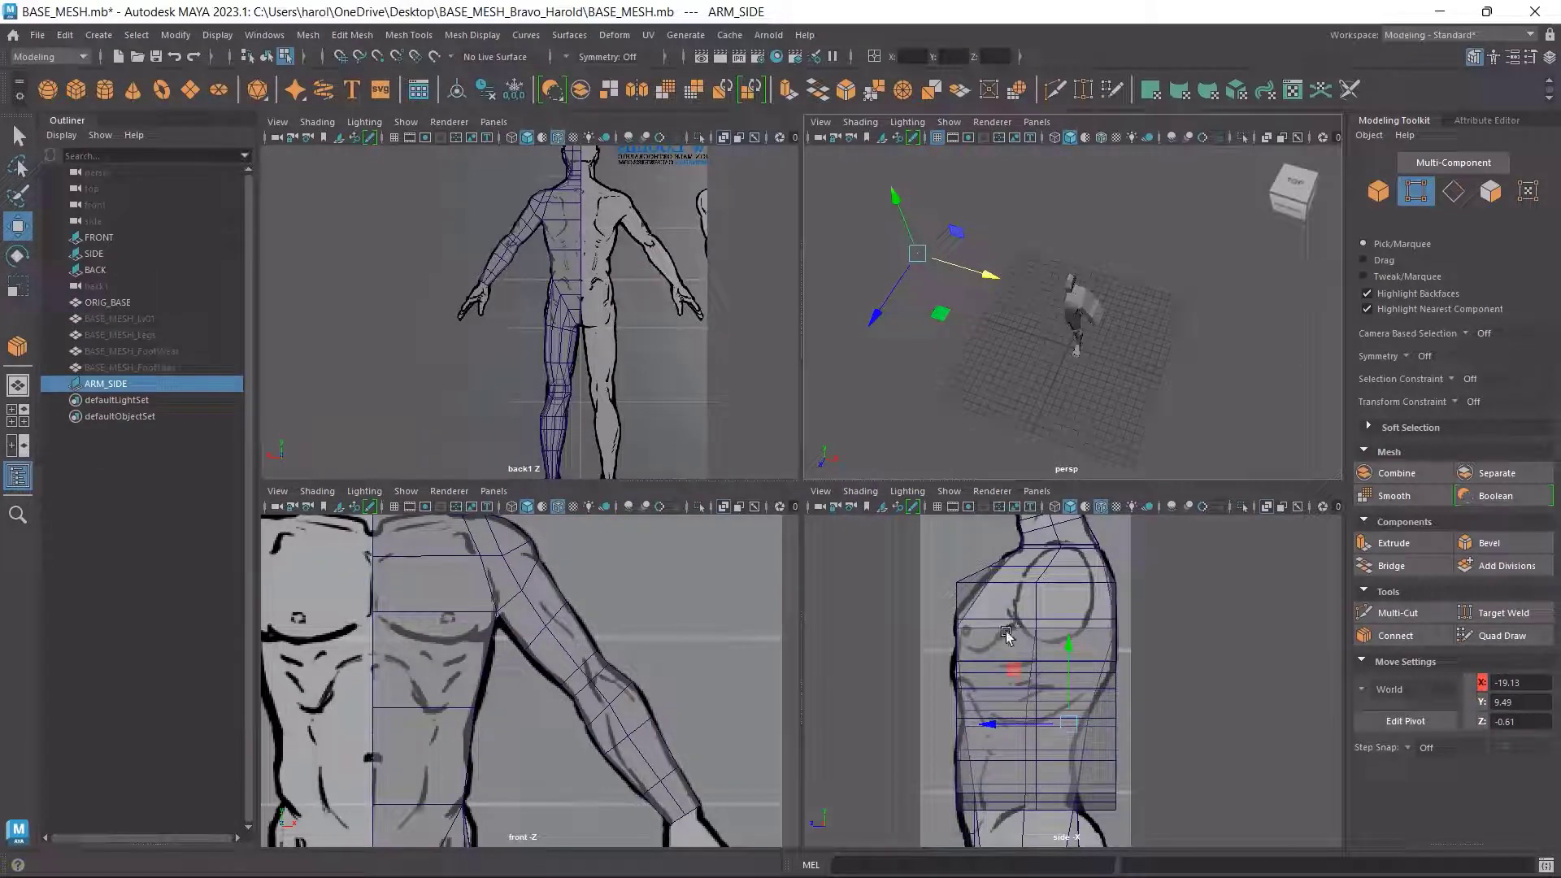
# Compare the shoulder and upper chest edges with the reference outlines in the front and side views
pyautogui.press('ctrl')
pyautogui.press('ctrl')
pyautogui.keyDown('alt'); pyautogui.moveTo(615, 610); pyautogui.dragTo(664, 696, button='middle'); pyautogui.keyUp('alt')
pyautogui.scroll(2, 584, 668)
pyautogui.scroll(2, 585, 671)
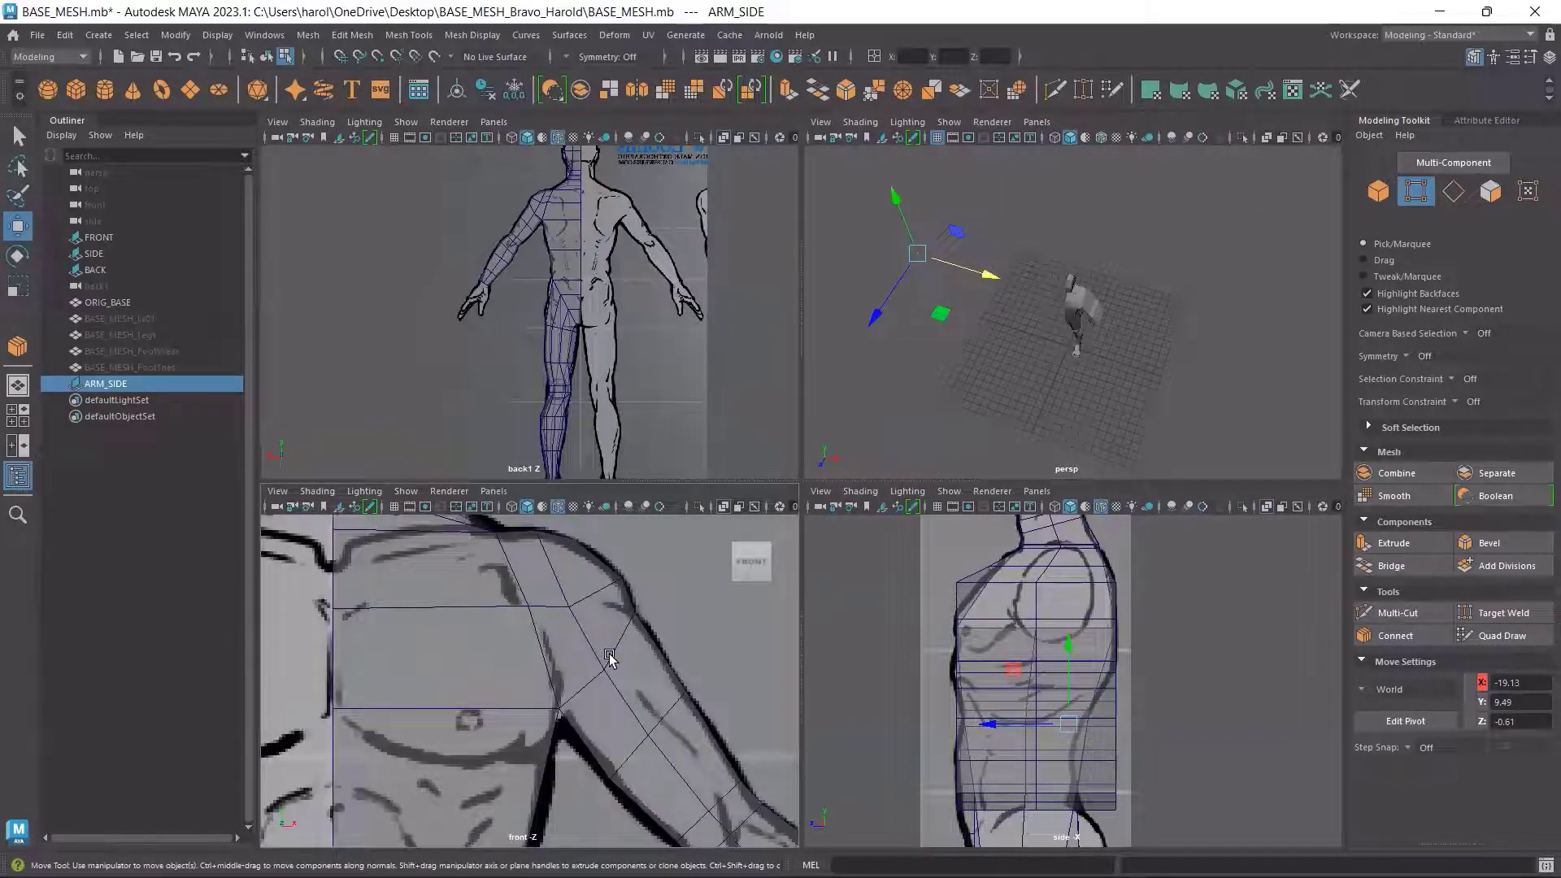
pyautogui.scroll(2, 627, 669)
pyautogui.press('space')
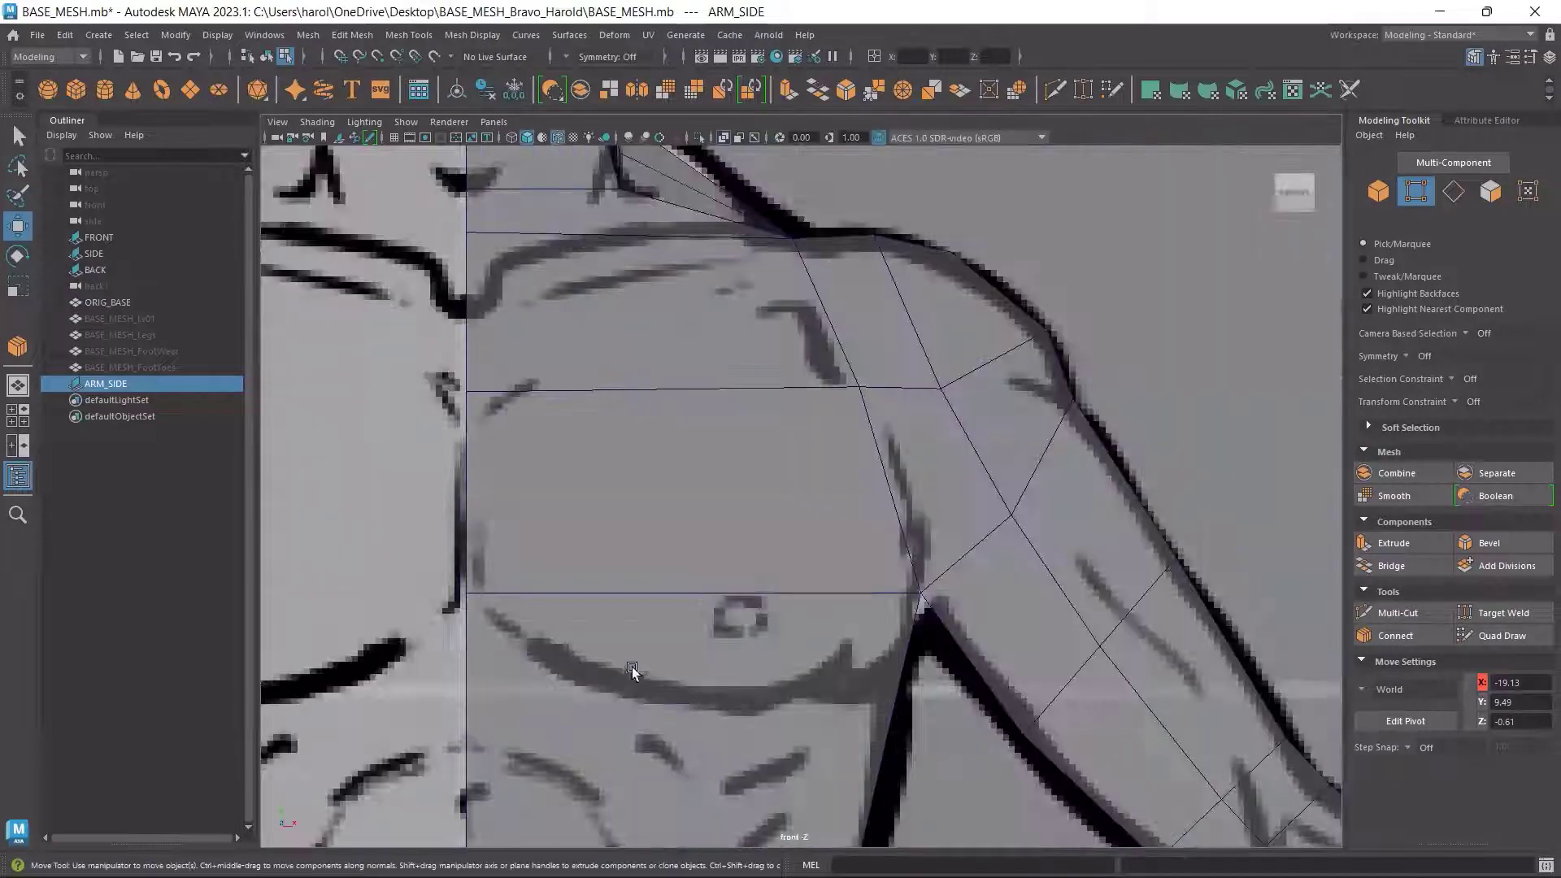
pyautogui.scroll(2, 858, 439)
pyautogui.keyDown('alt'); pyautogui.moveTo(857, 440); pyautogui.dragTo(848, 442, button='middle'); pyautogui.keyUp('alt')
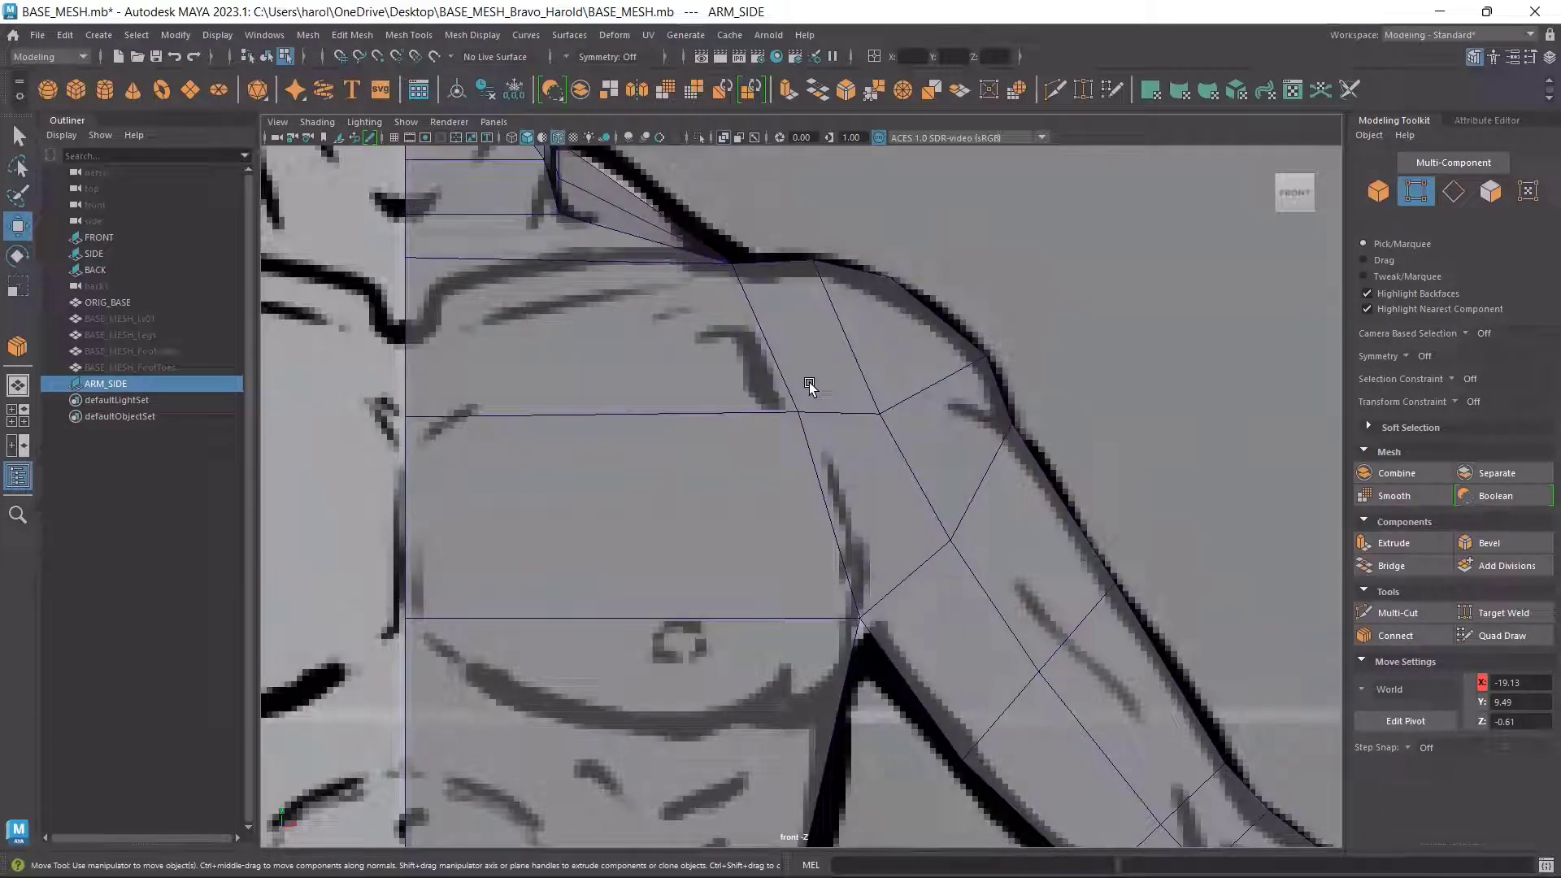
pyautogui.scroll(-3, 812, 385)
pyautogui.press('space')
pyautogui.scroll(3, 1028, 667)
pyautogui.scroll(3, 1029, 667)
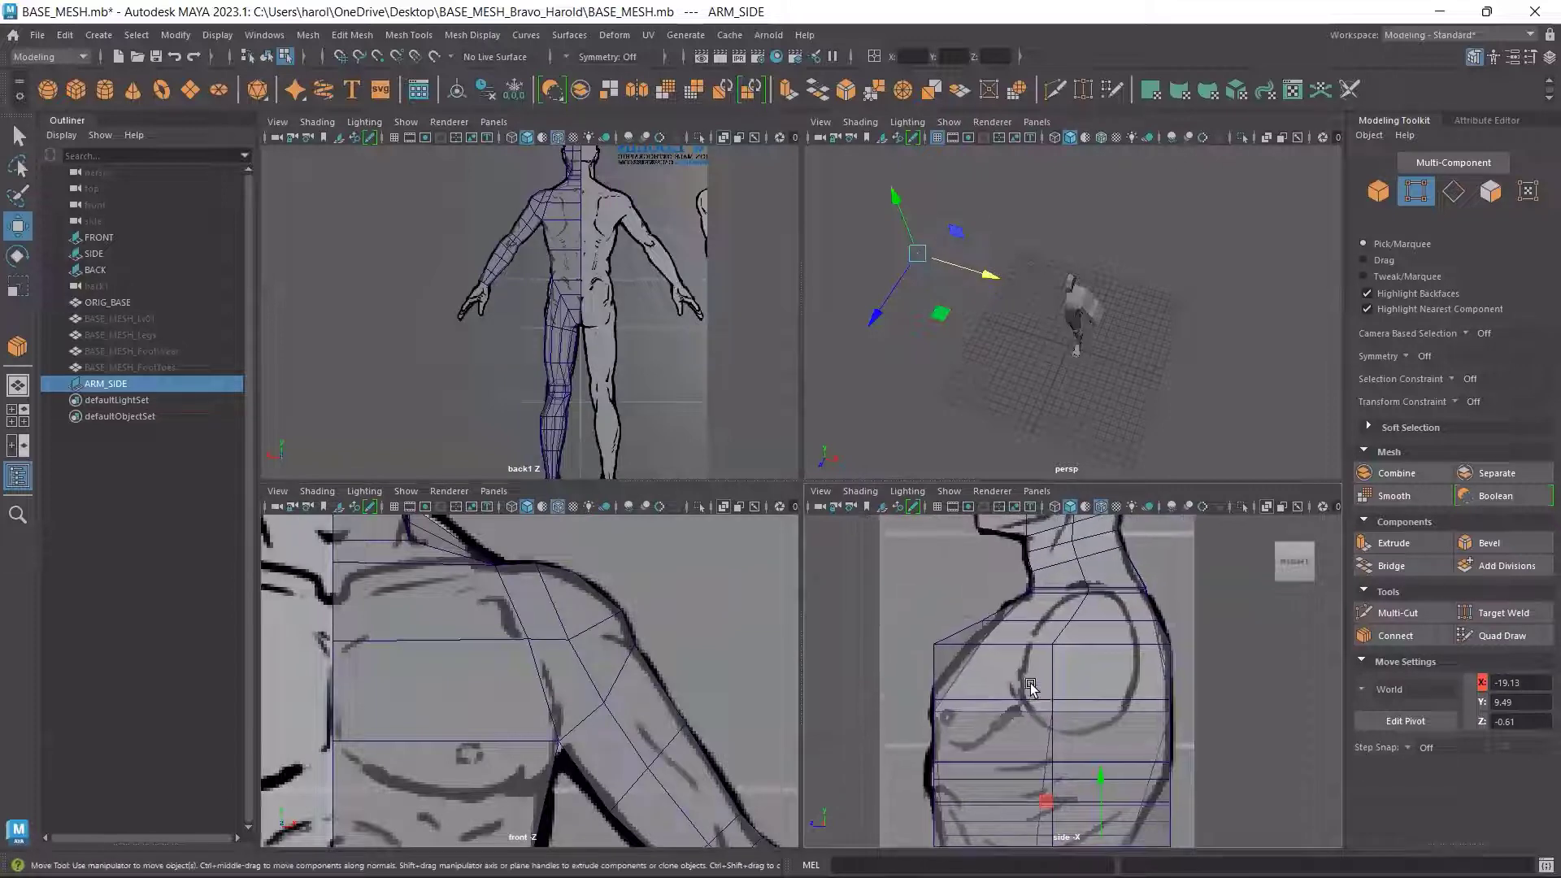
pyautogui.scroll(-5, 1028, 668)
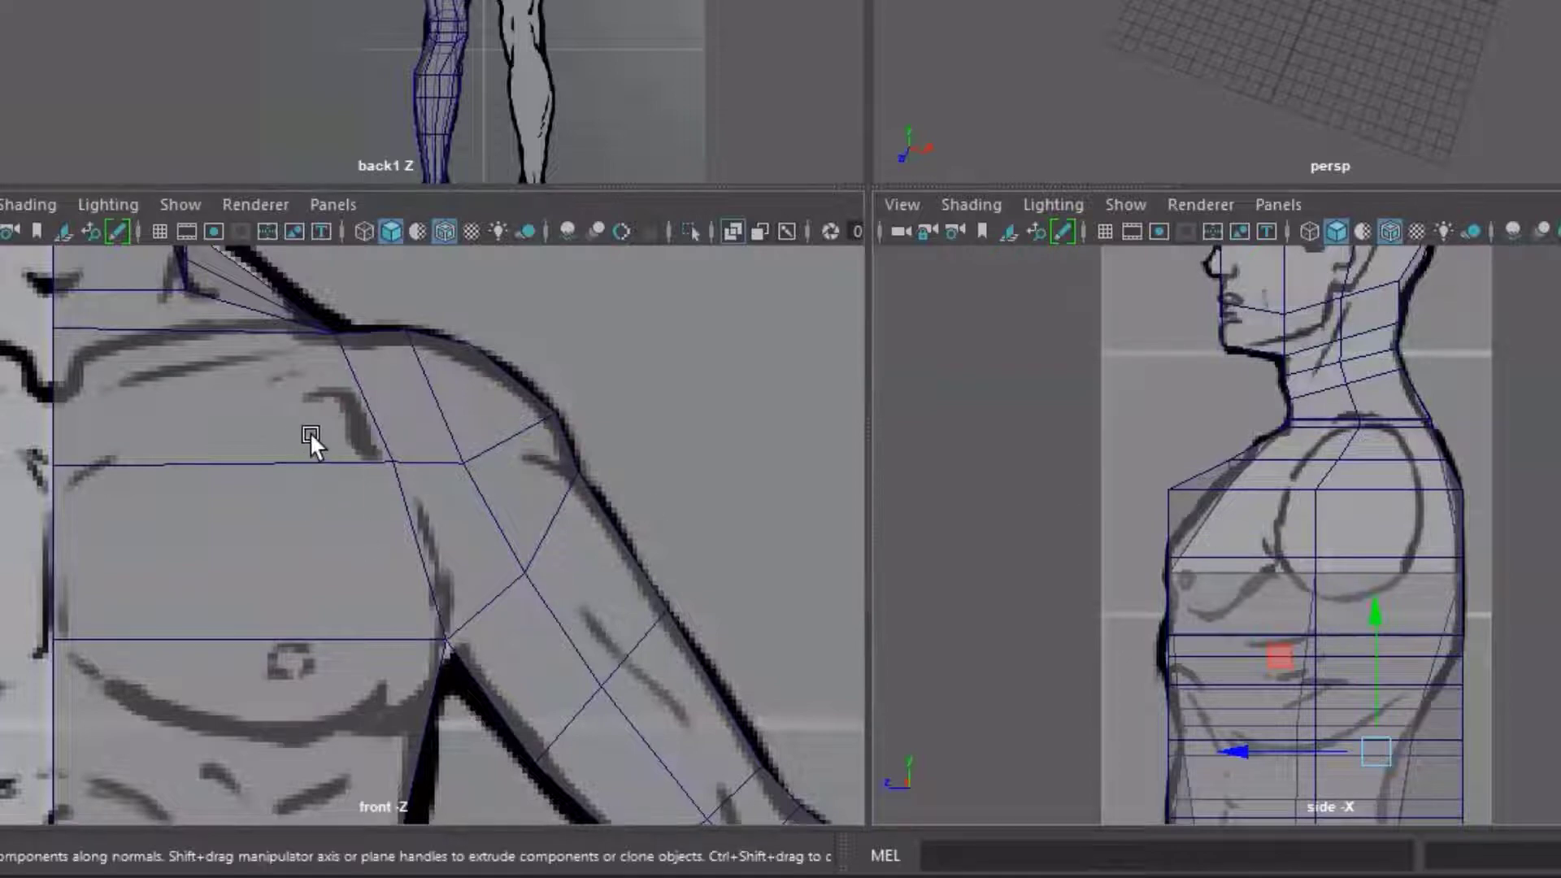
pyautogui.click(403, 494)
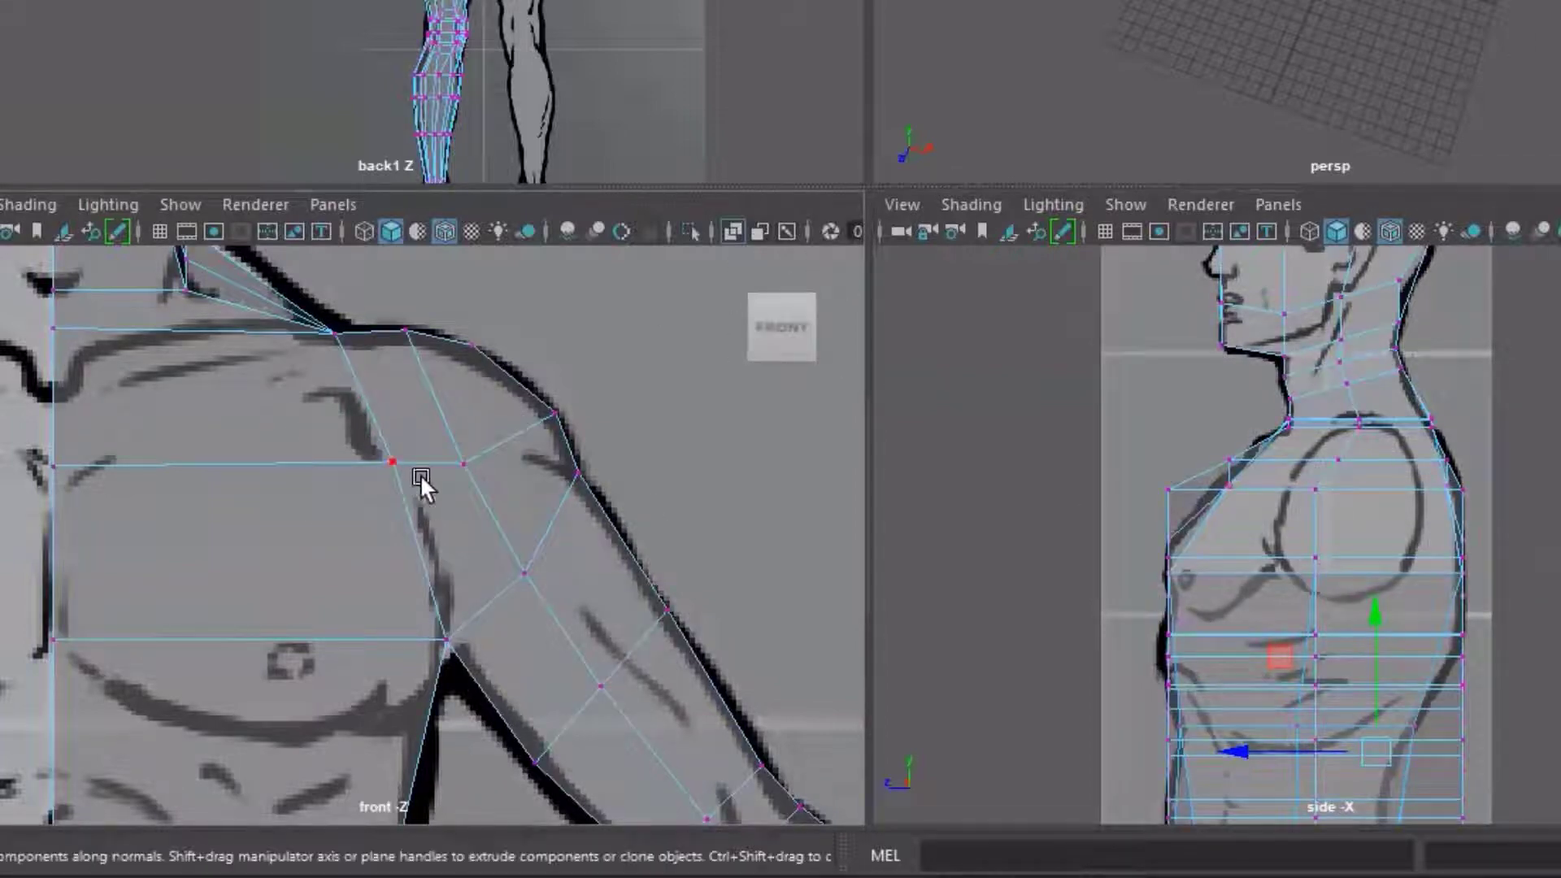
pyautogui.moveTo(408, 533); pyautogui.dragTo(409, 532)
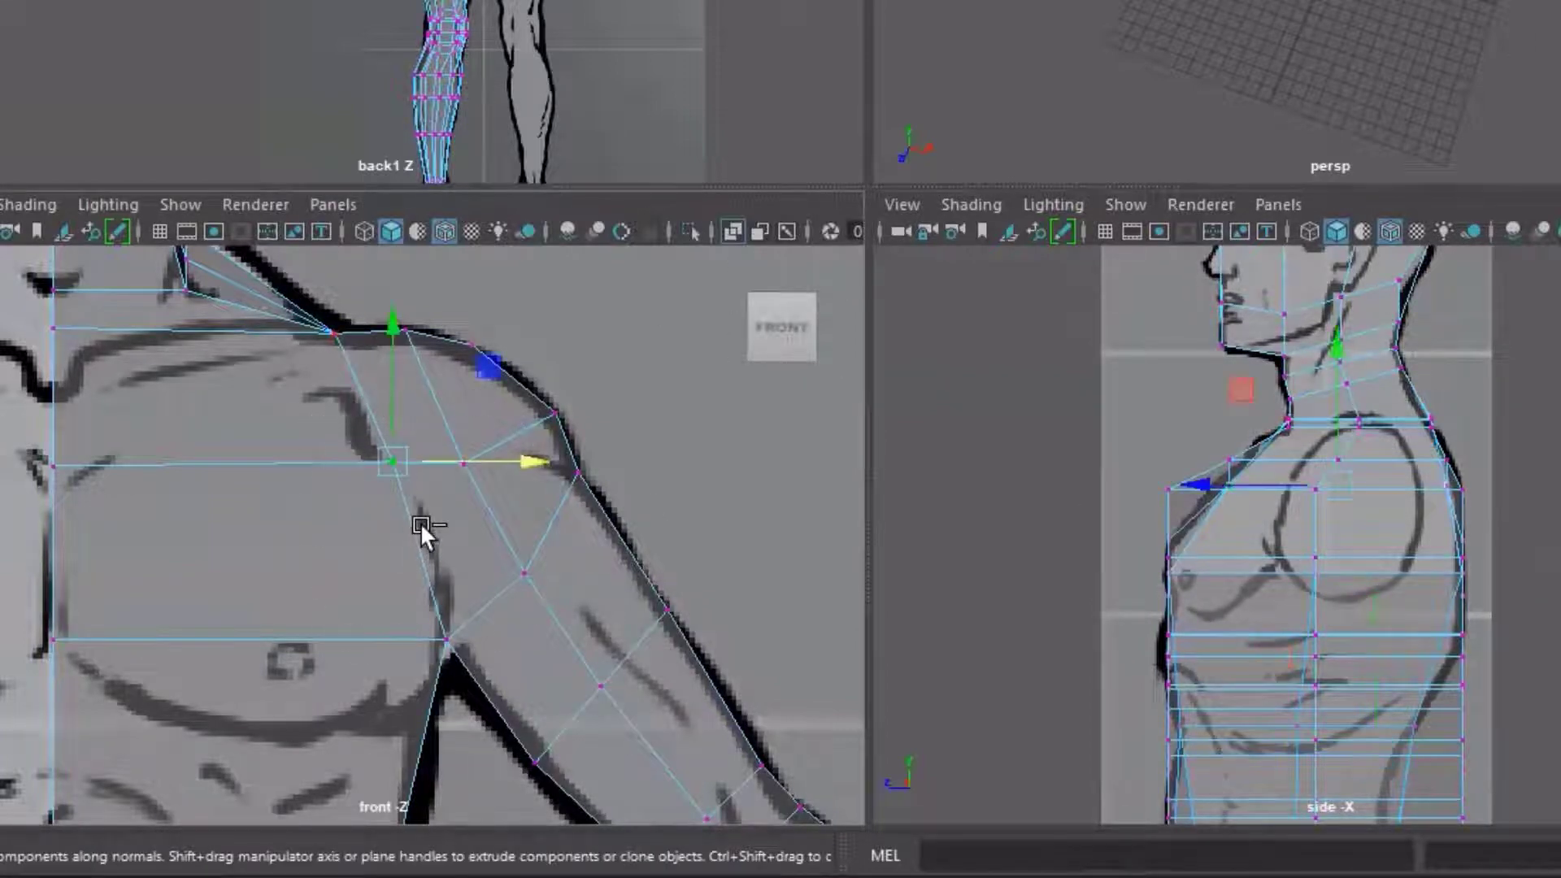
pyautogui.moveTo(353, 445); pyautogui.dragTo(313, 426, button='middle')
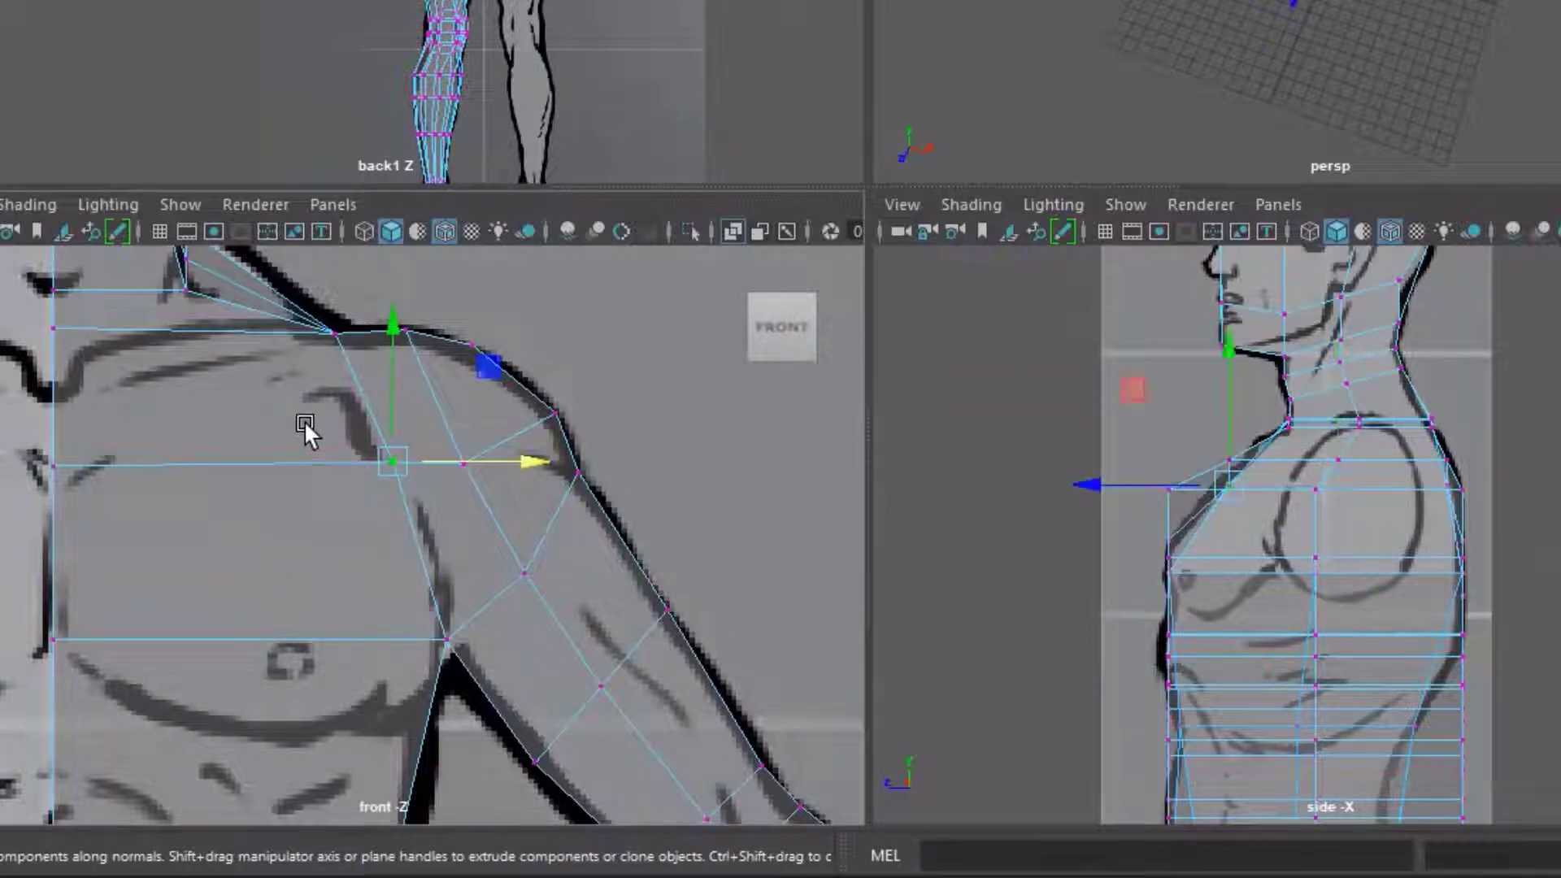
pyautogui.press('q')
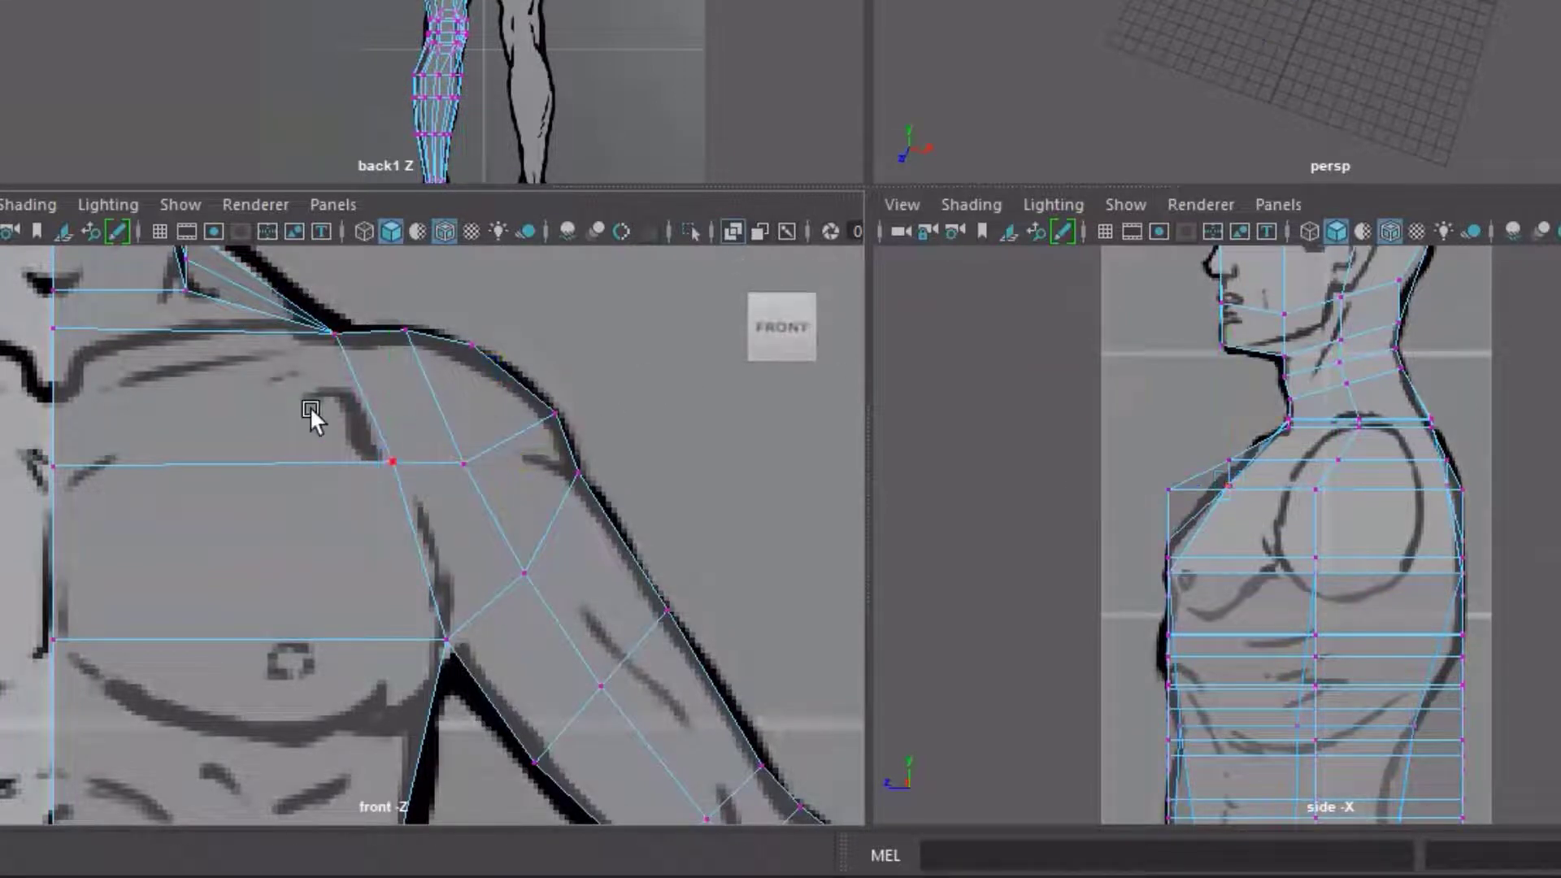
pyautogui.moveTo(310, 406); pyautogui.dragTo(408, 516)
pyautogui.press('w')
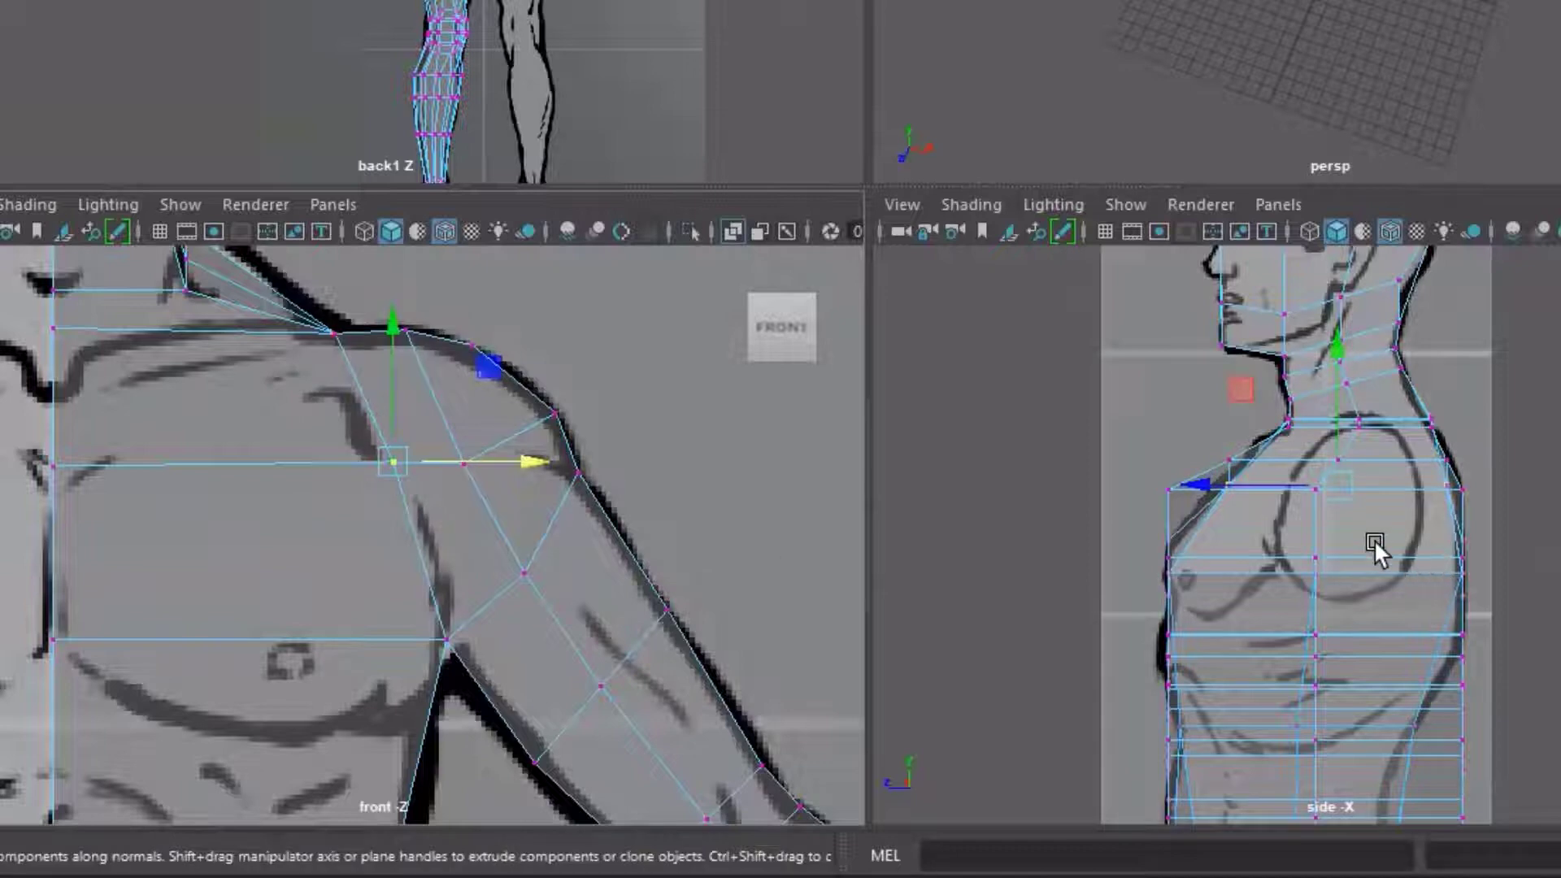
pyautogui.scroll(2, 1374, 537)
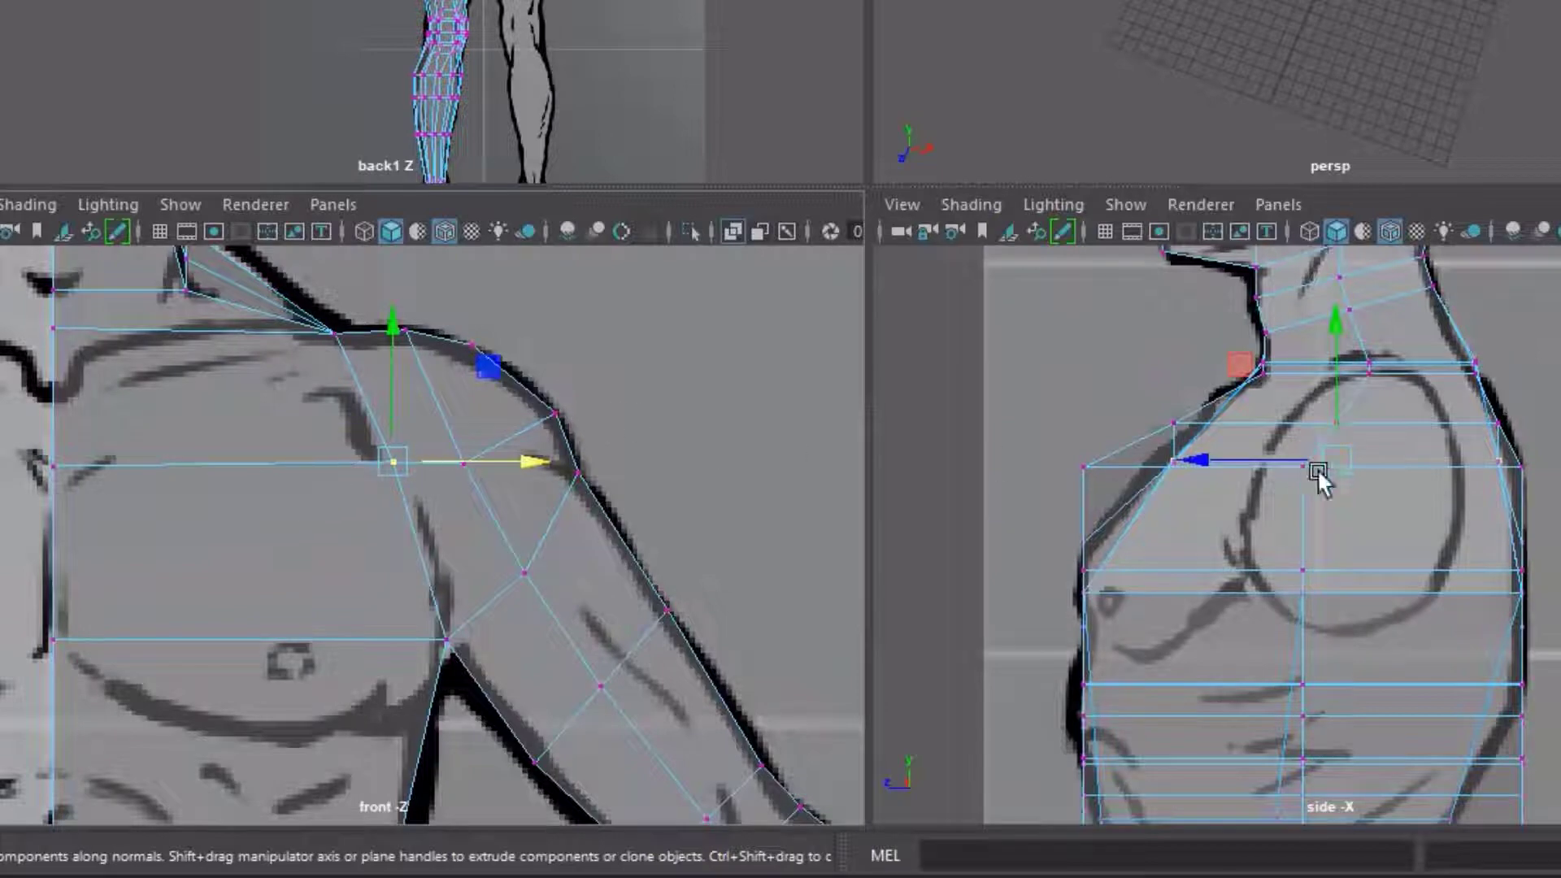
pyautogui.press('ctrl')
pyautogui.click(710, 388)
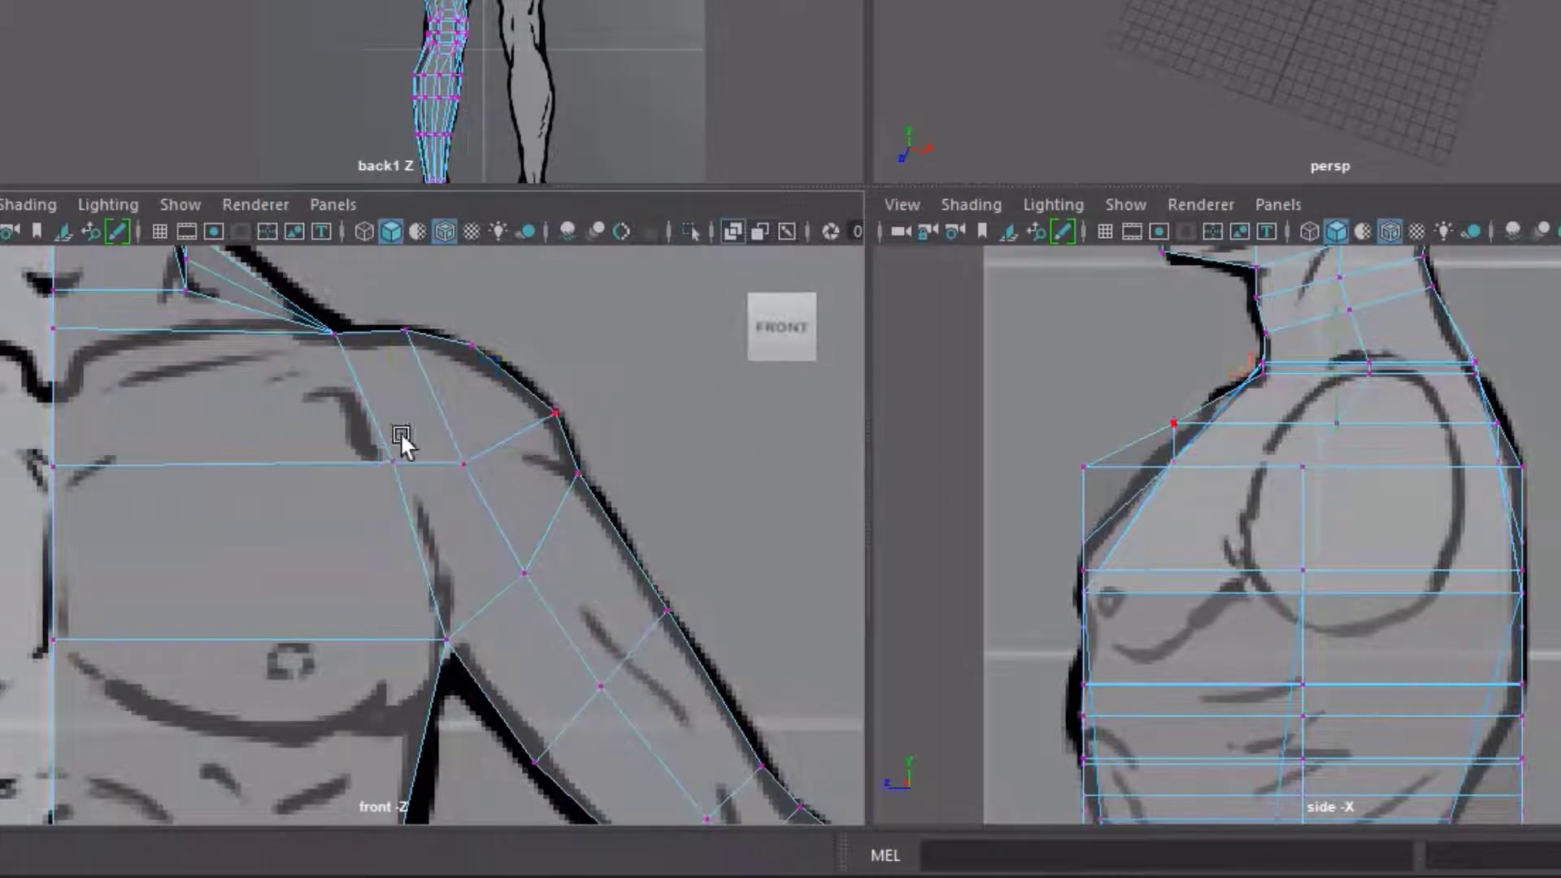
pyautogui.moveTo(400, 496); pyautogui.dragTo(411, 499)
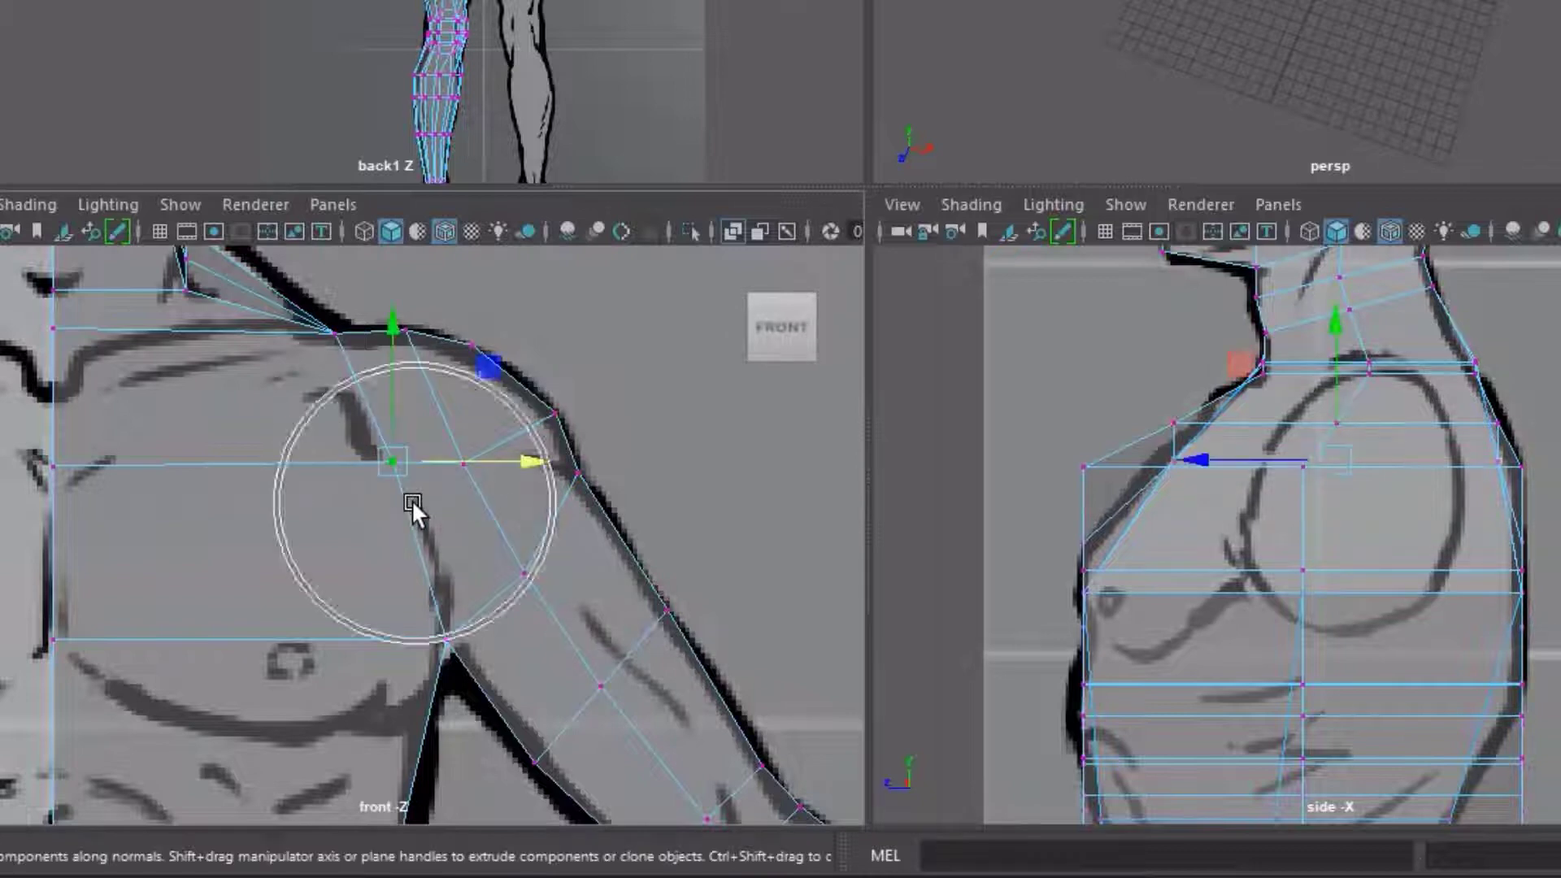
pyautogui.moveTo(466, 686); pyautogui.dragTo(471, 682)
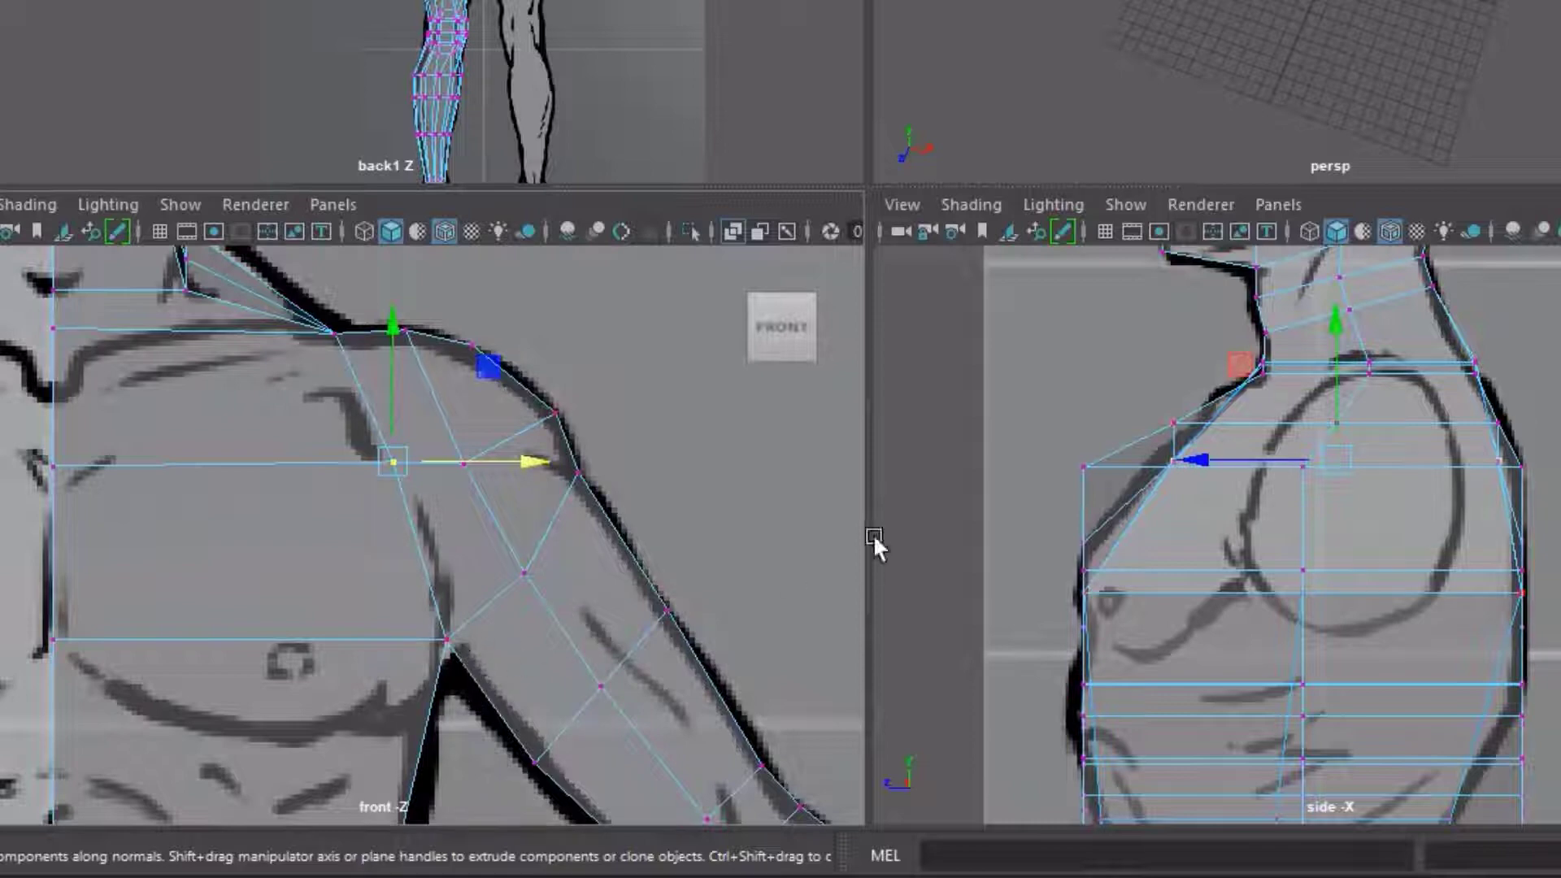
pyautogui.click(654, 469)
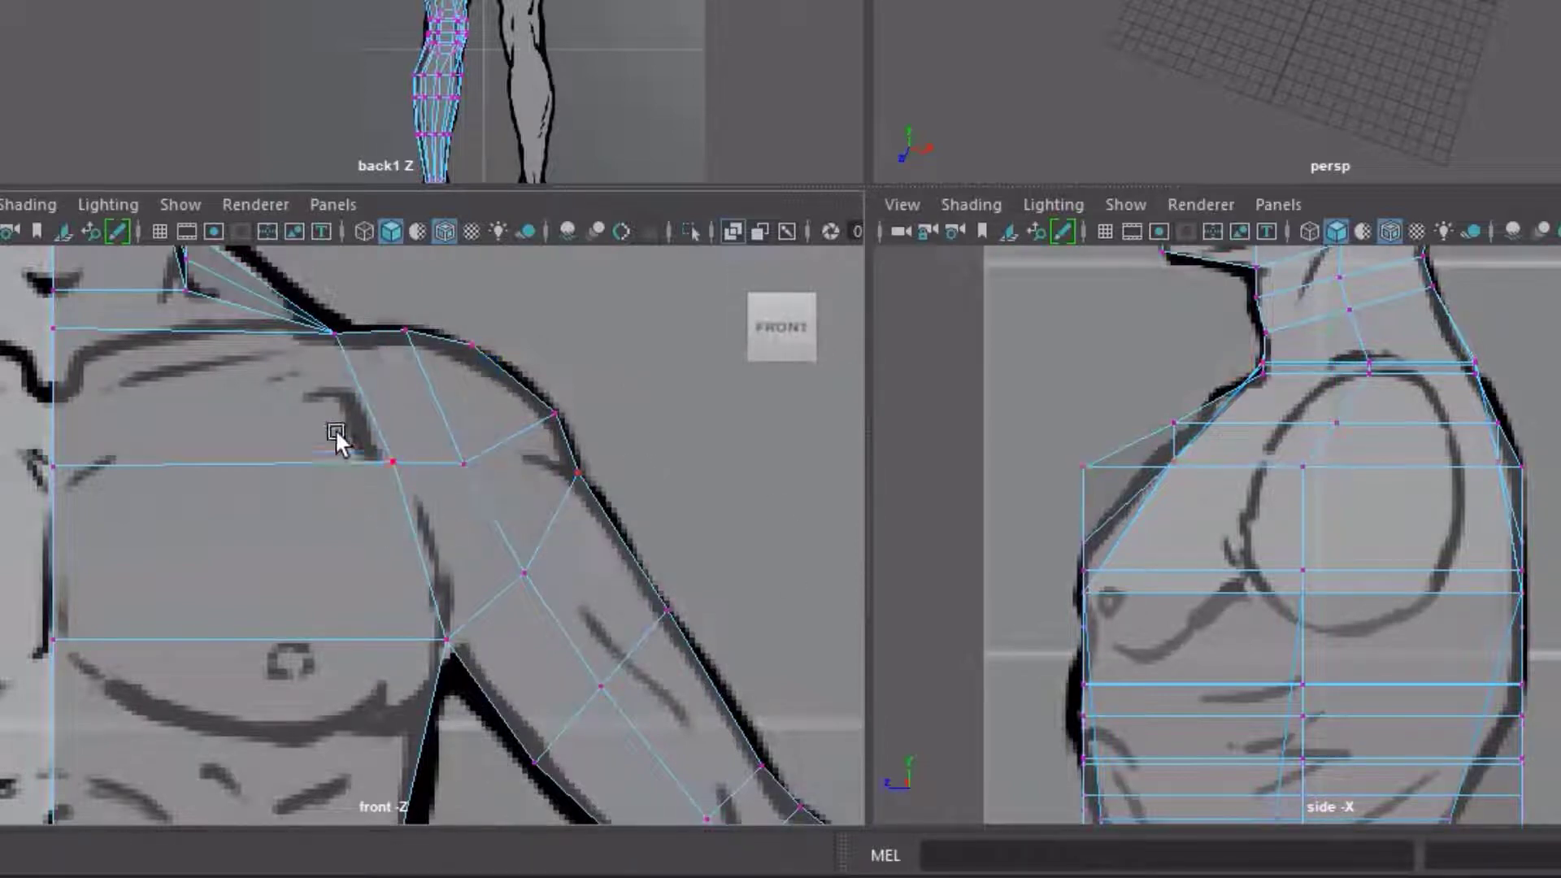
# Select the front and back vertices where the upper chest meets the shoulder and scale them together along Z to the side reference's shoulder outline
pyautogui.moveTo(327, 418); pyautogui.dragTo(417, 525)
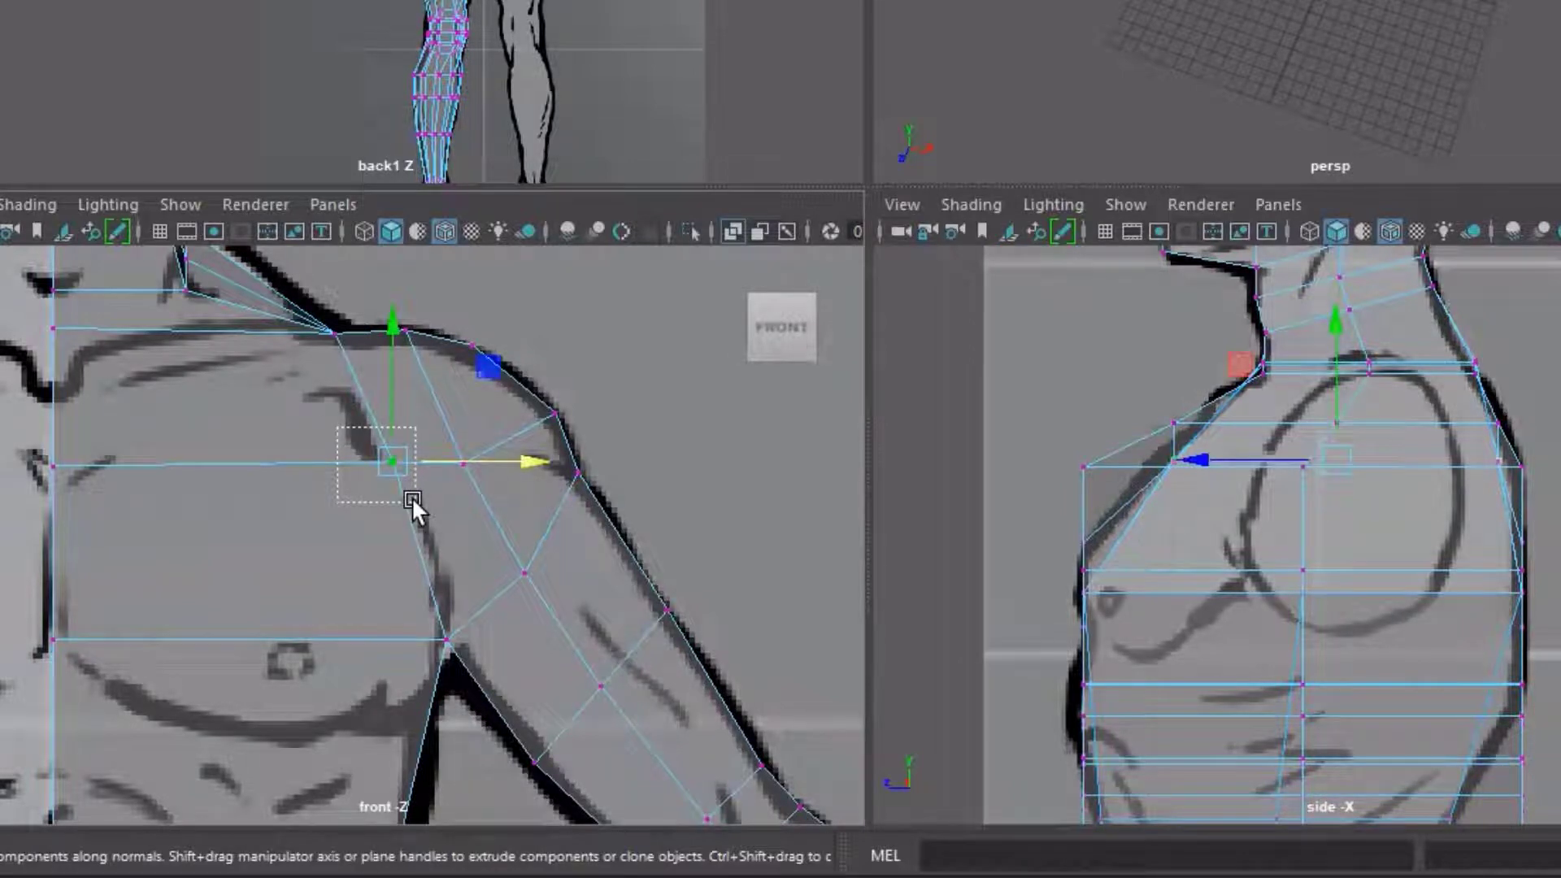
pyautogui.moveTo(411, 495); pyautogui.dragTo(411, 496)
pyautogui.keyDown('alt'); pyautogui.moveTo(1418, 6); pyautogui.dragTo(1175, 8); pyautogui.keyUp('alt')
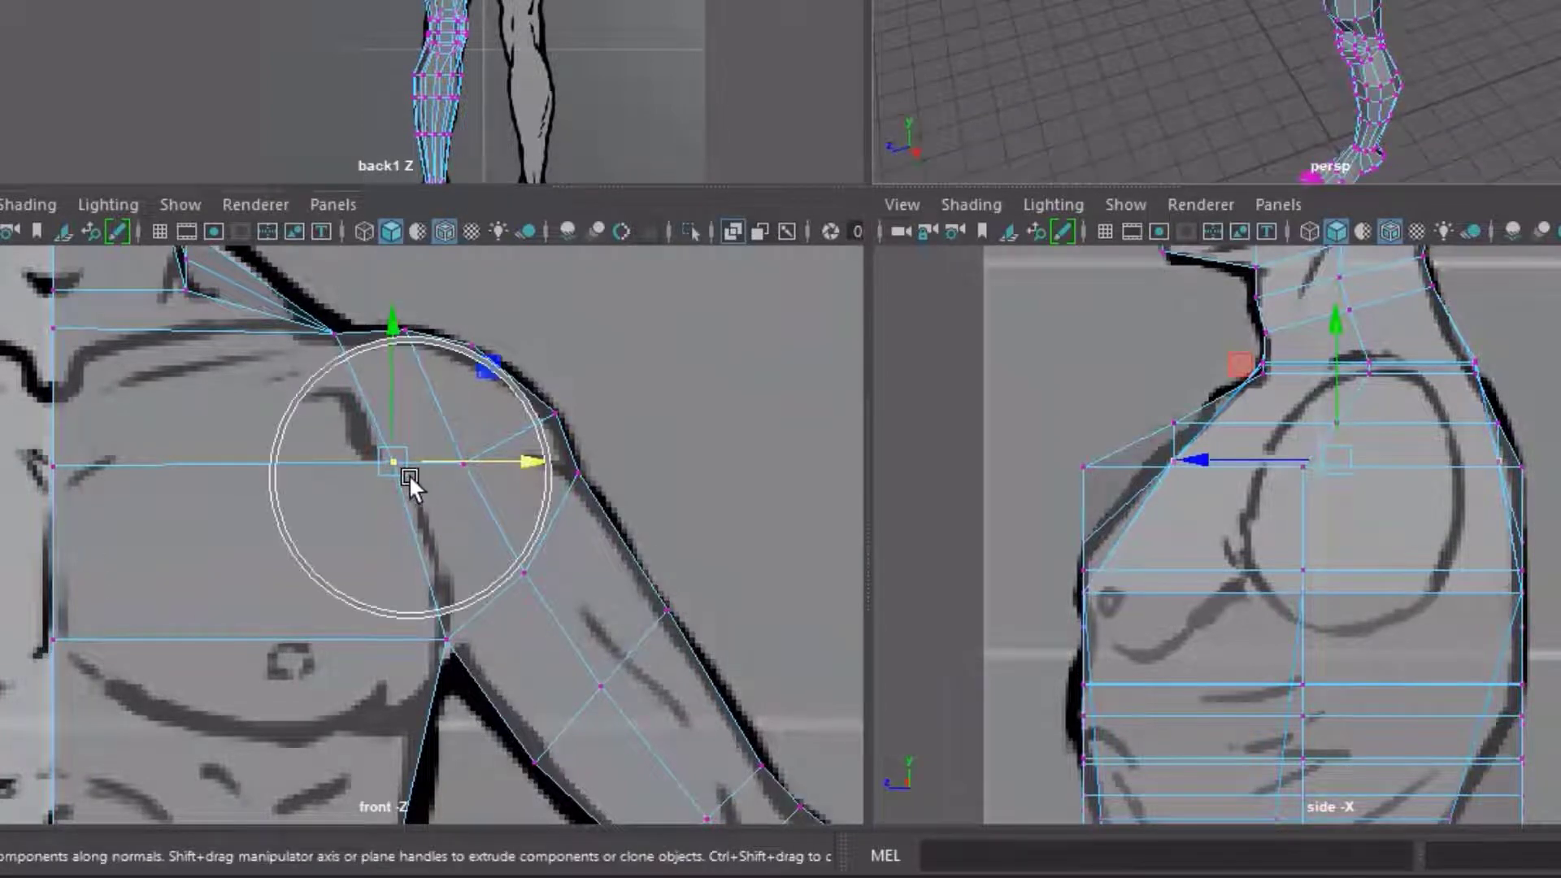
pyautogui.press('r')
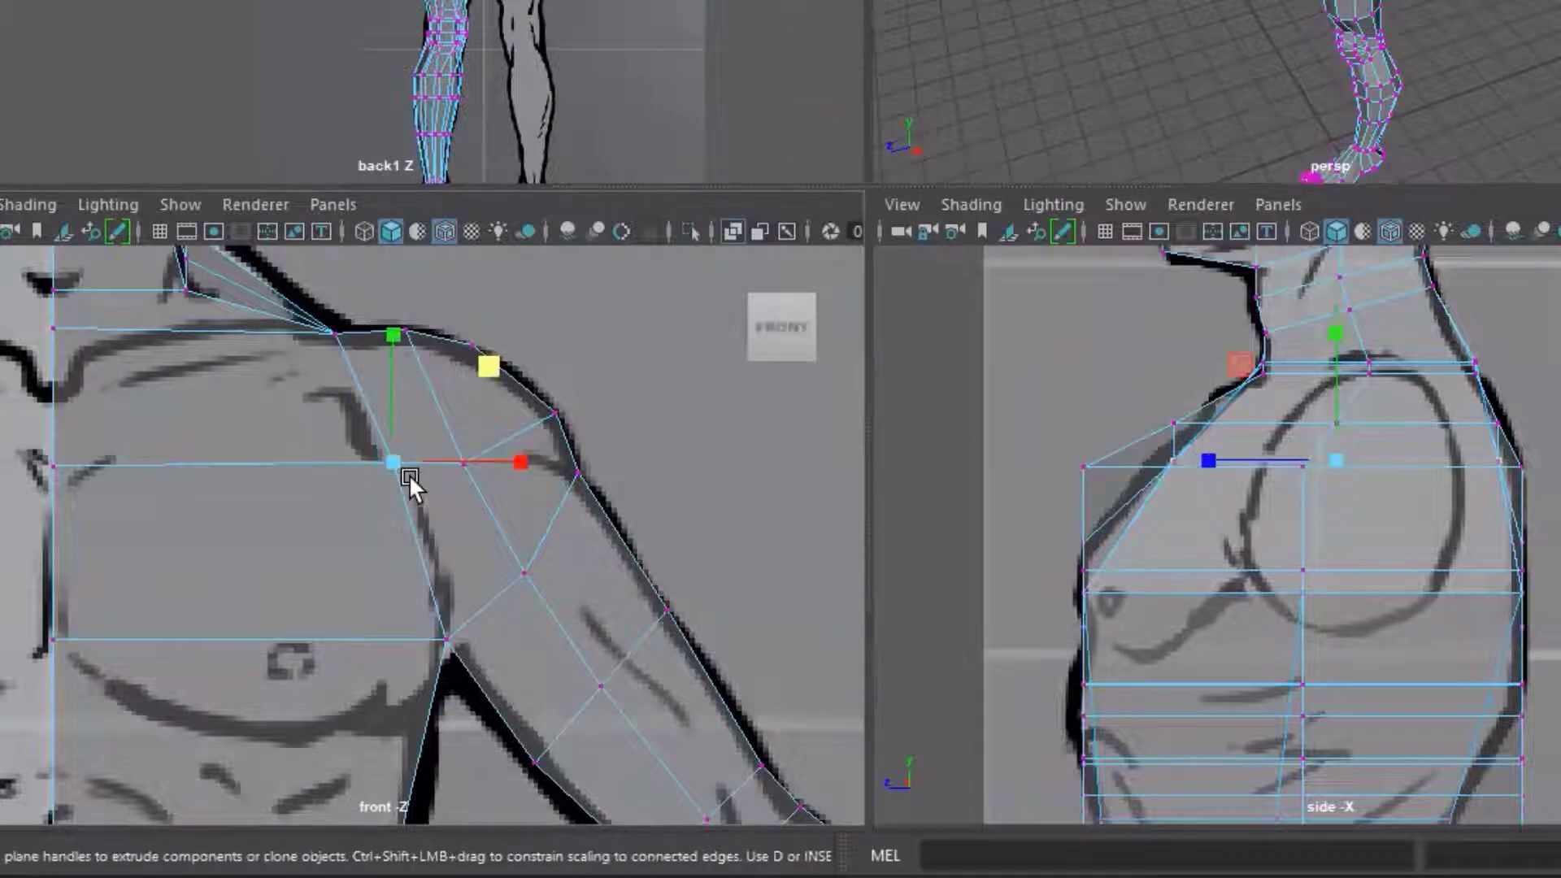
pyautogui.click(1209, 451)
pyautogui.moveTo(1211, 451); pyautogui.dragTo(1281, 453)
pyautogui.press('w')
pyautogui.scroll(3, 1358, 505)
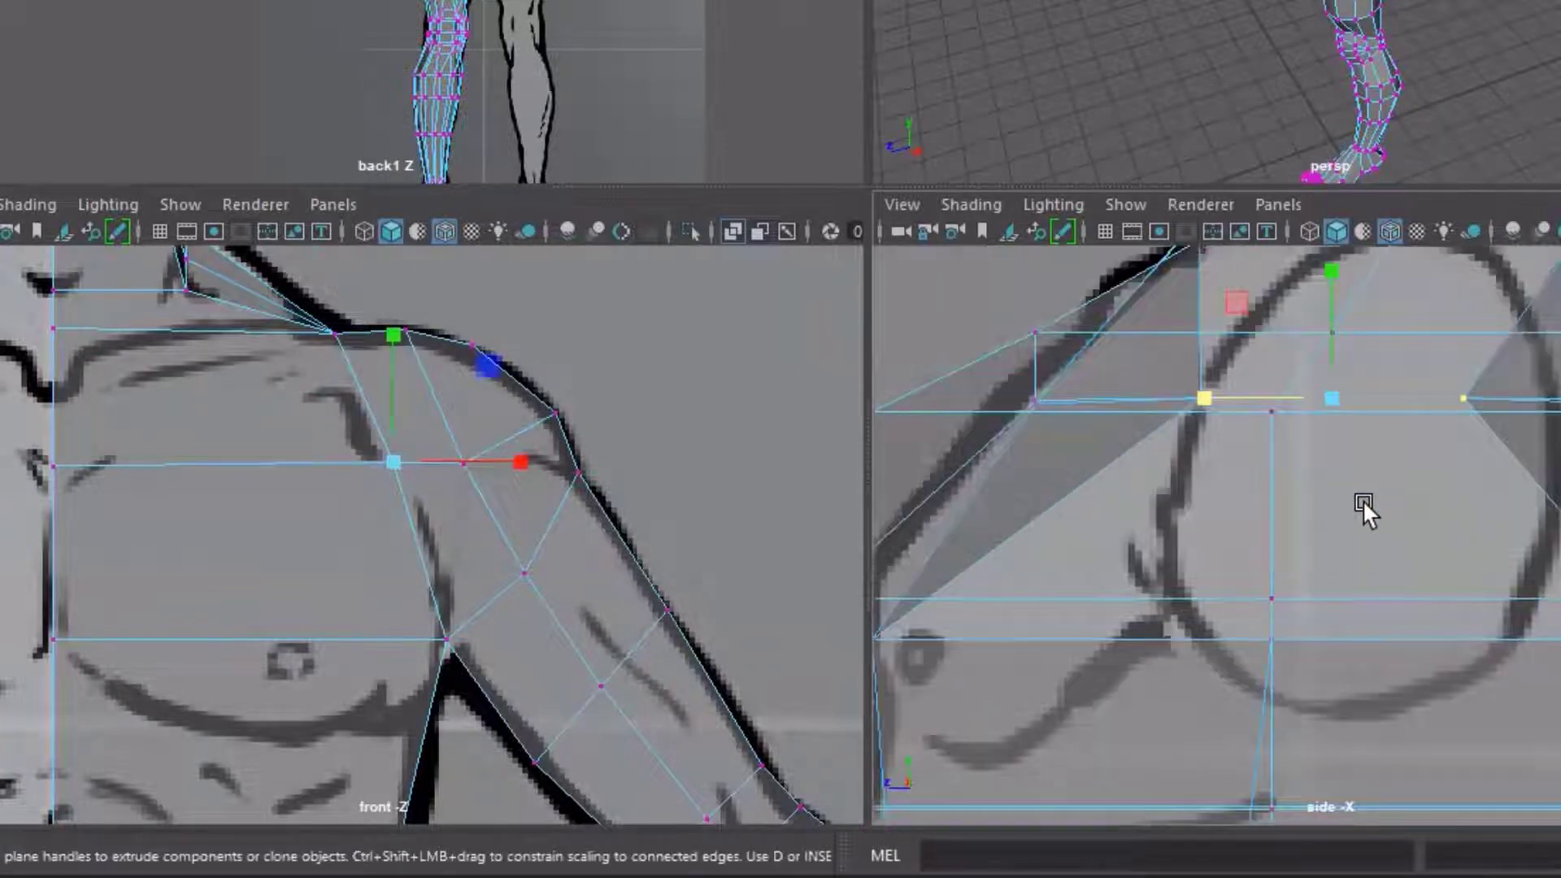
pyautogui.press('w')
pyautogui.moveTo(1202, 398); pyautogui.dragTo(1244, 381)
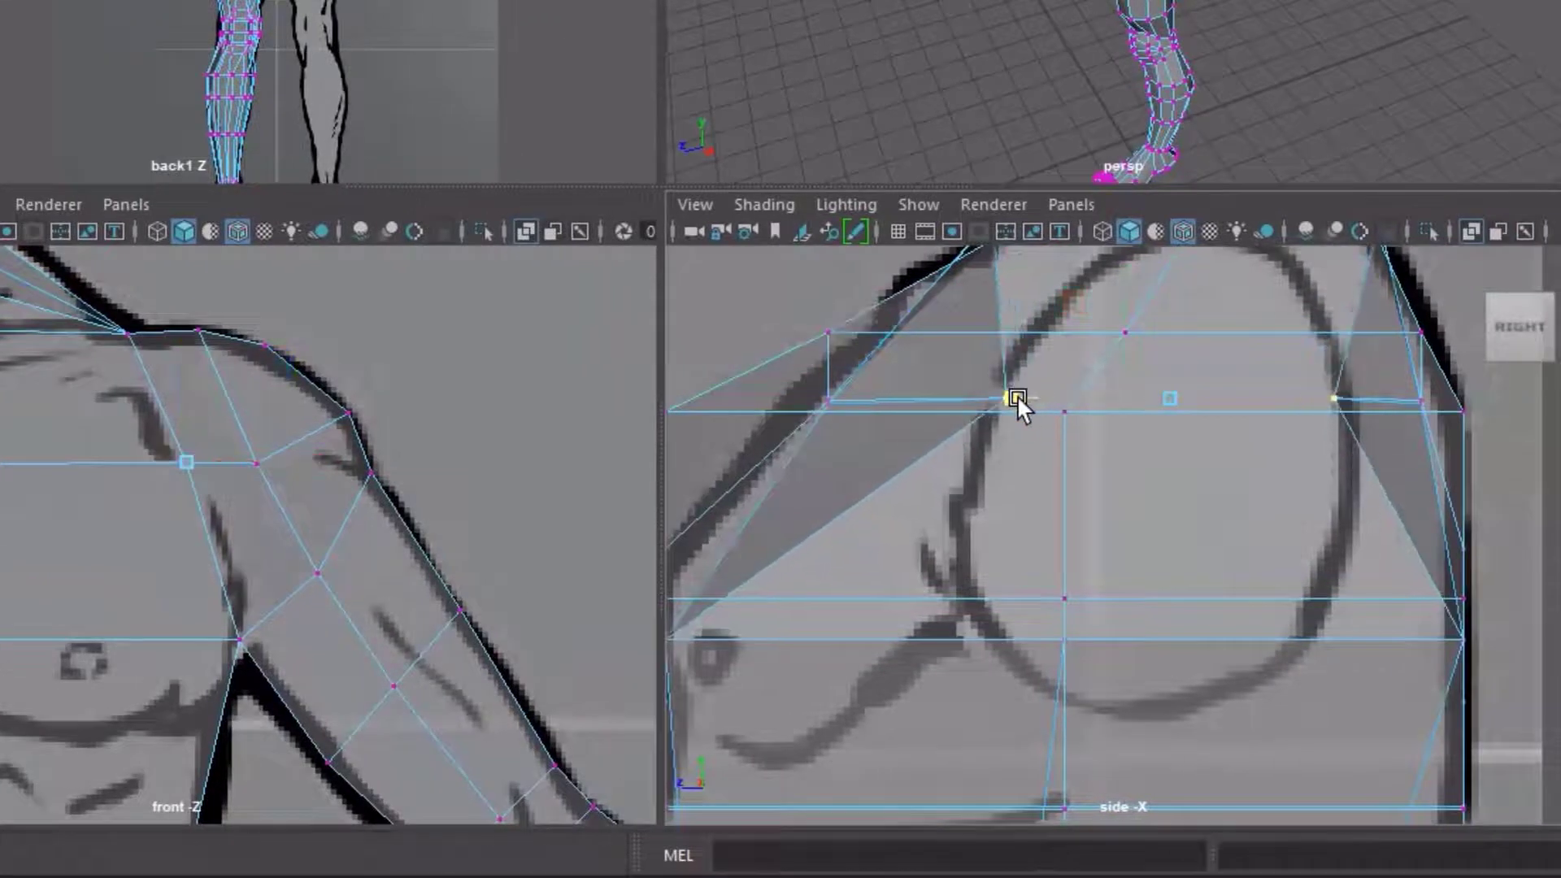
pyautogui.moveTo(1017, 395); pyautogui.dragTo(1012, 397)
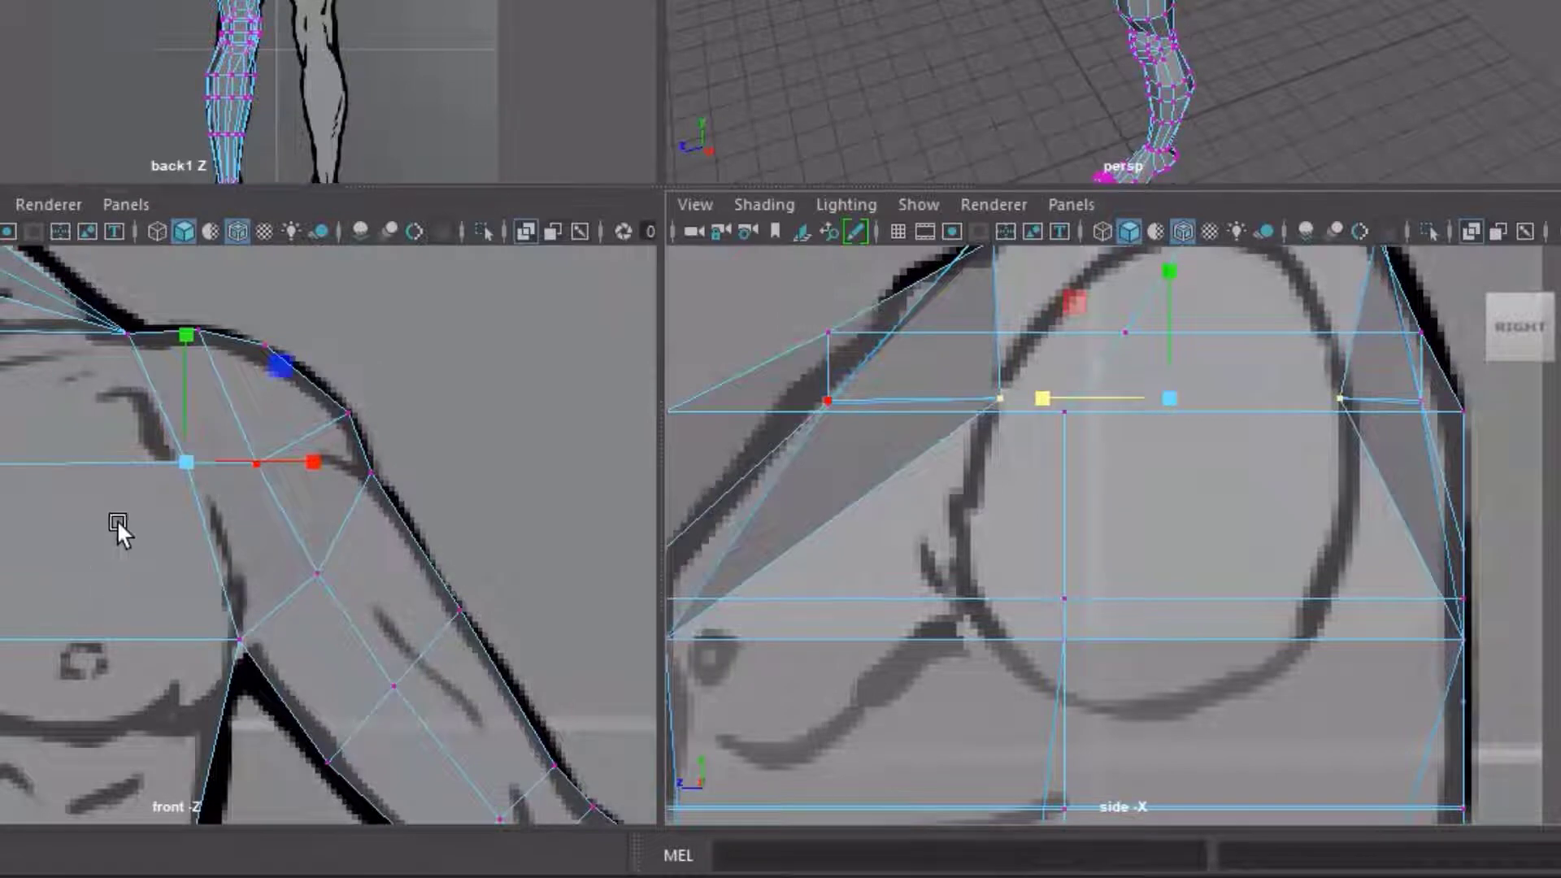
pyautogui.keyDown('alt'); pyautogui.moveTo(1146, 512); pyautogui.dragTo(1118, 634, button='middle'); pyautogui.keyUp('alt')
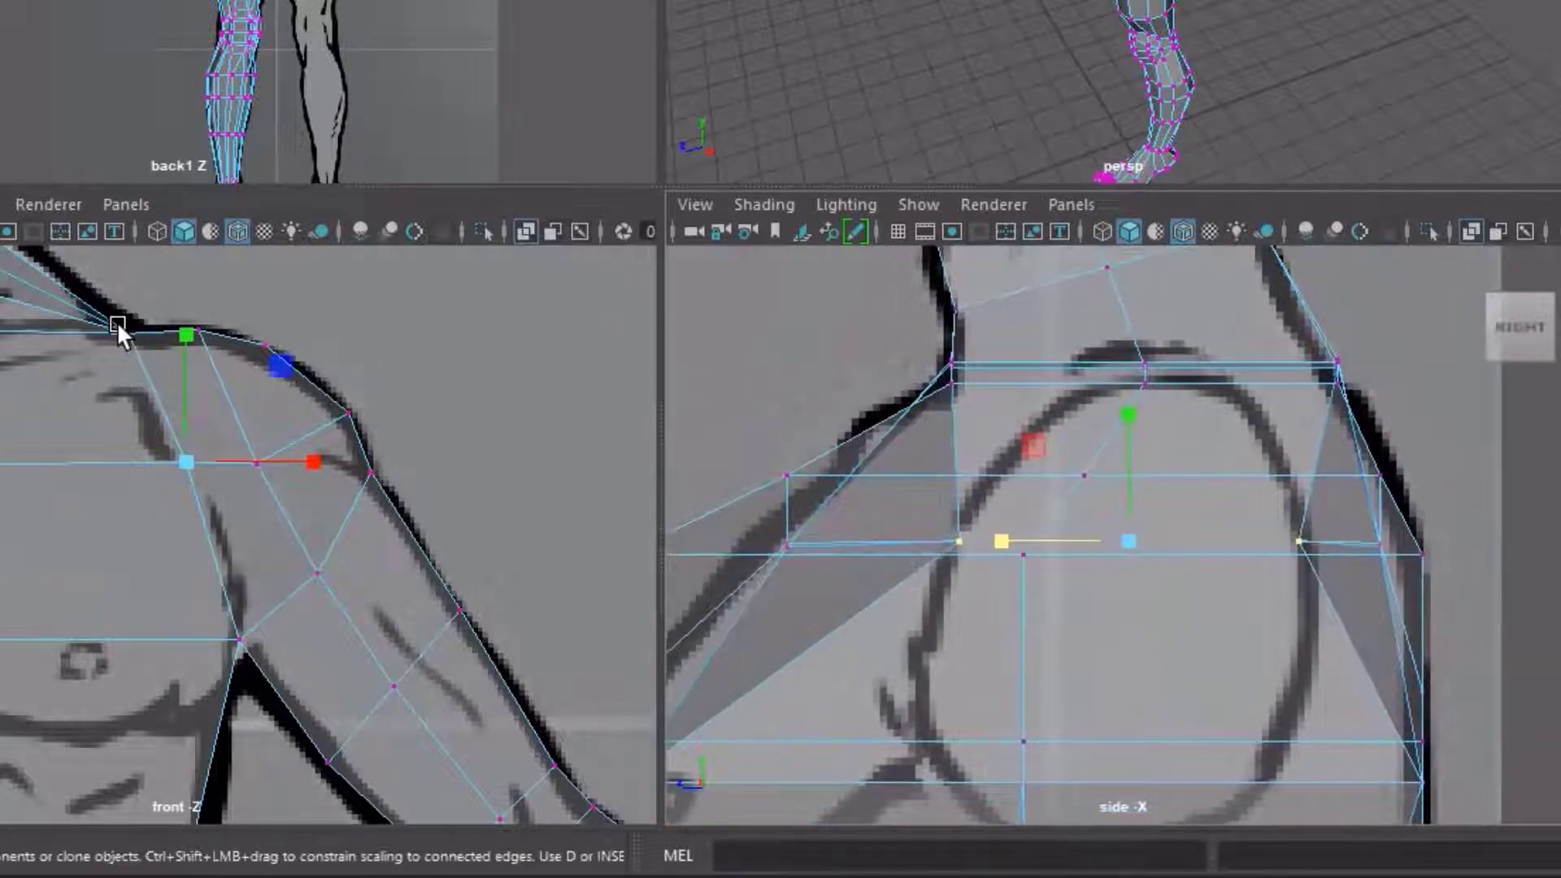
# Select the front, middle and back vertices at the inner top of the shoulder and scale them together along Z toward the arm outline
pyautogui.moveTo(96, 288); pyautogui.dragTo(150, 392)
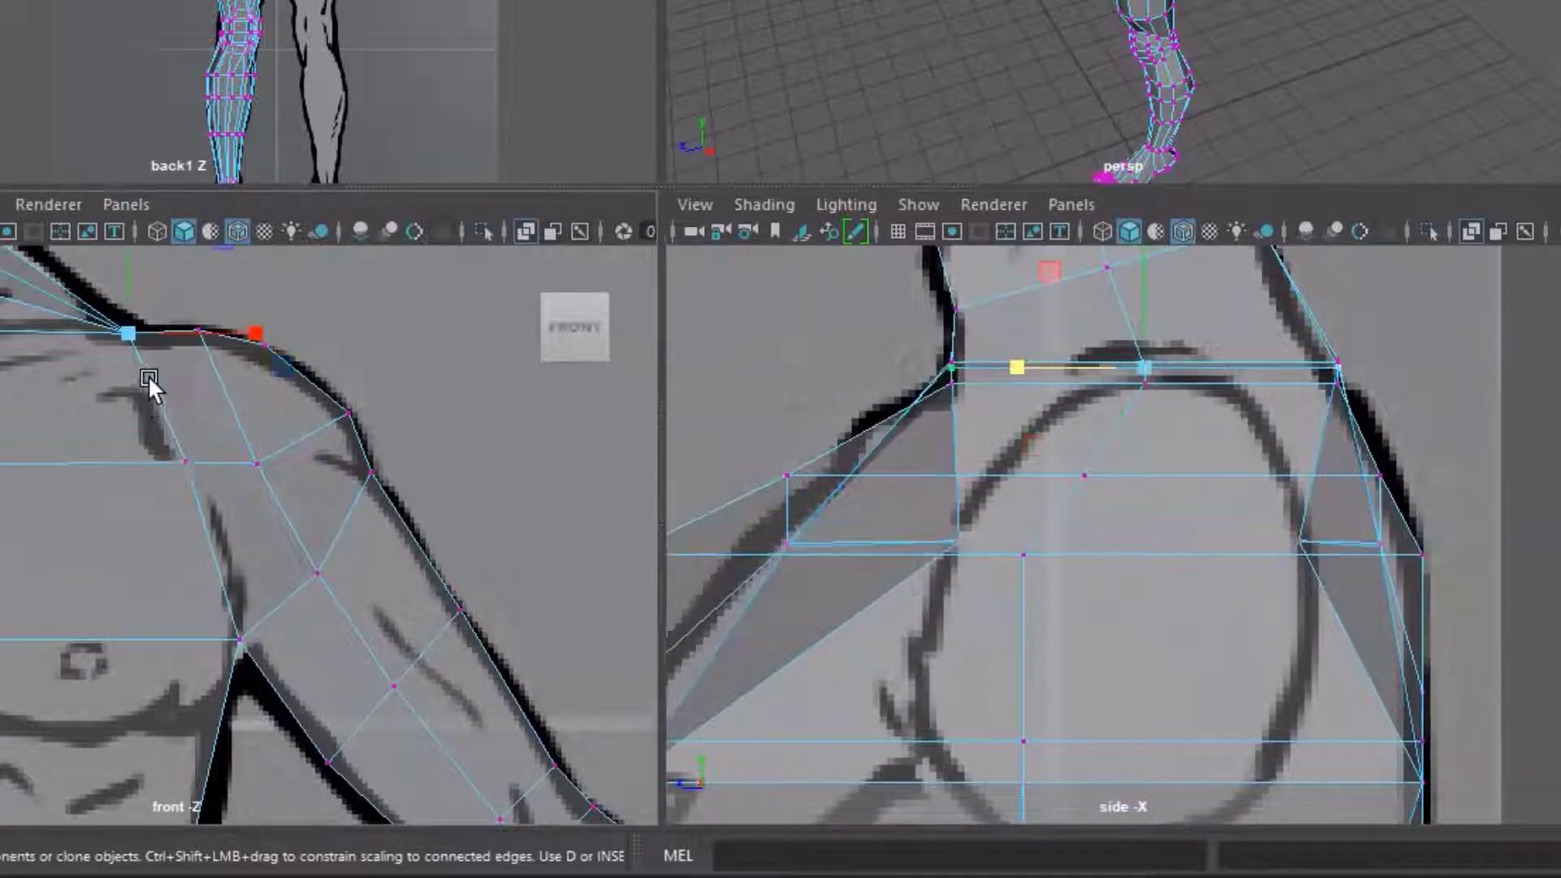
pyautogui.keyDown('alt'); pyautogui.moveTo(148, 374); pyautogui.dragTo(193, 547, button='middle'); pyautogui.keyUp('alt')
pyautogui.scroll(3, 133, 437)
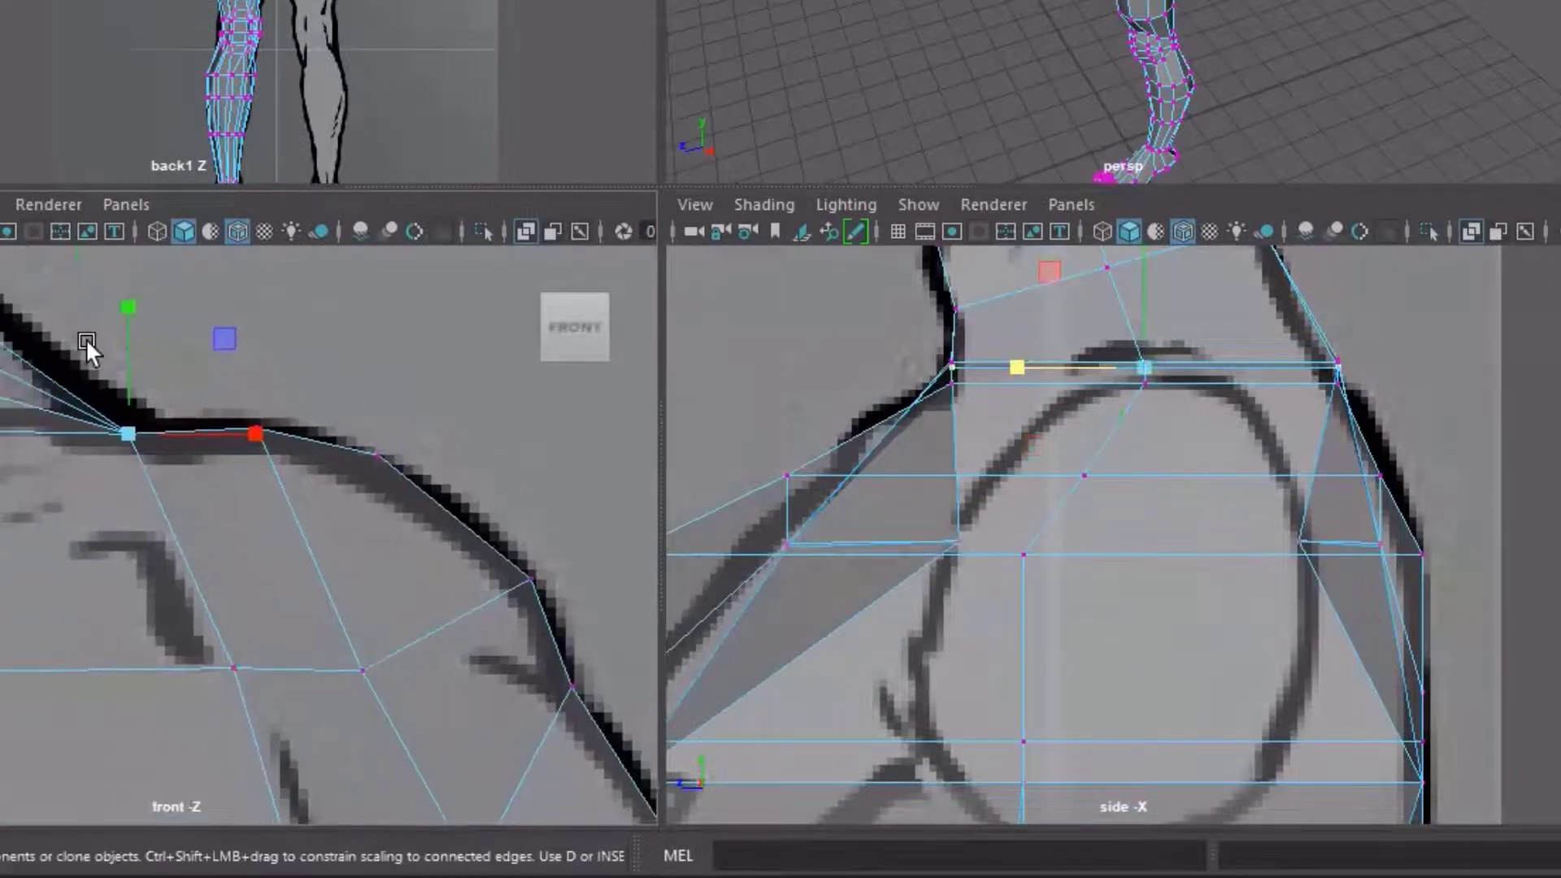
pyautogui.moveTo(88, 342); pyautogui.dragTo(164, 503)
pyautogui.keyDown('alt'); pyautogui.moveTo(1214, 530); pyautogui.dragTo(1178, 509, button='middle'); pyautogui.keyUp('alt')
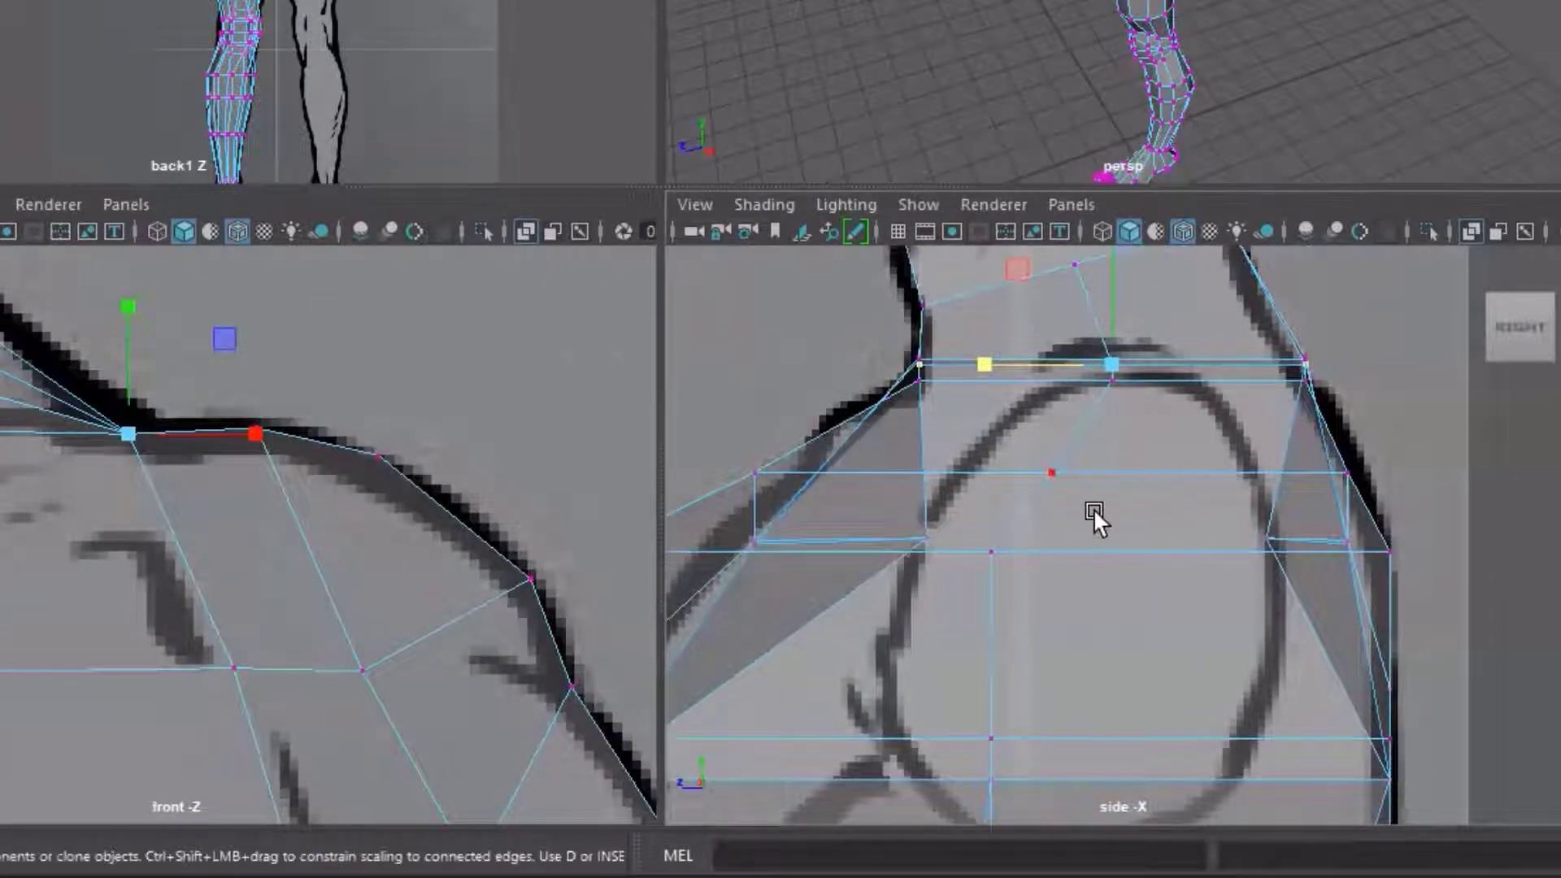
pyautogui.moveTo(981, 361); pyautogui.dragTo(1045, 346)
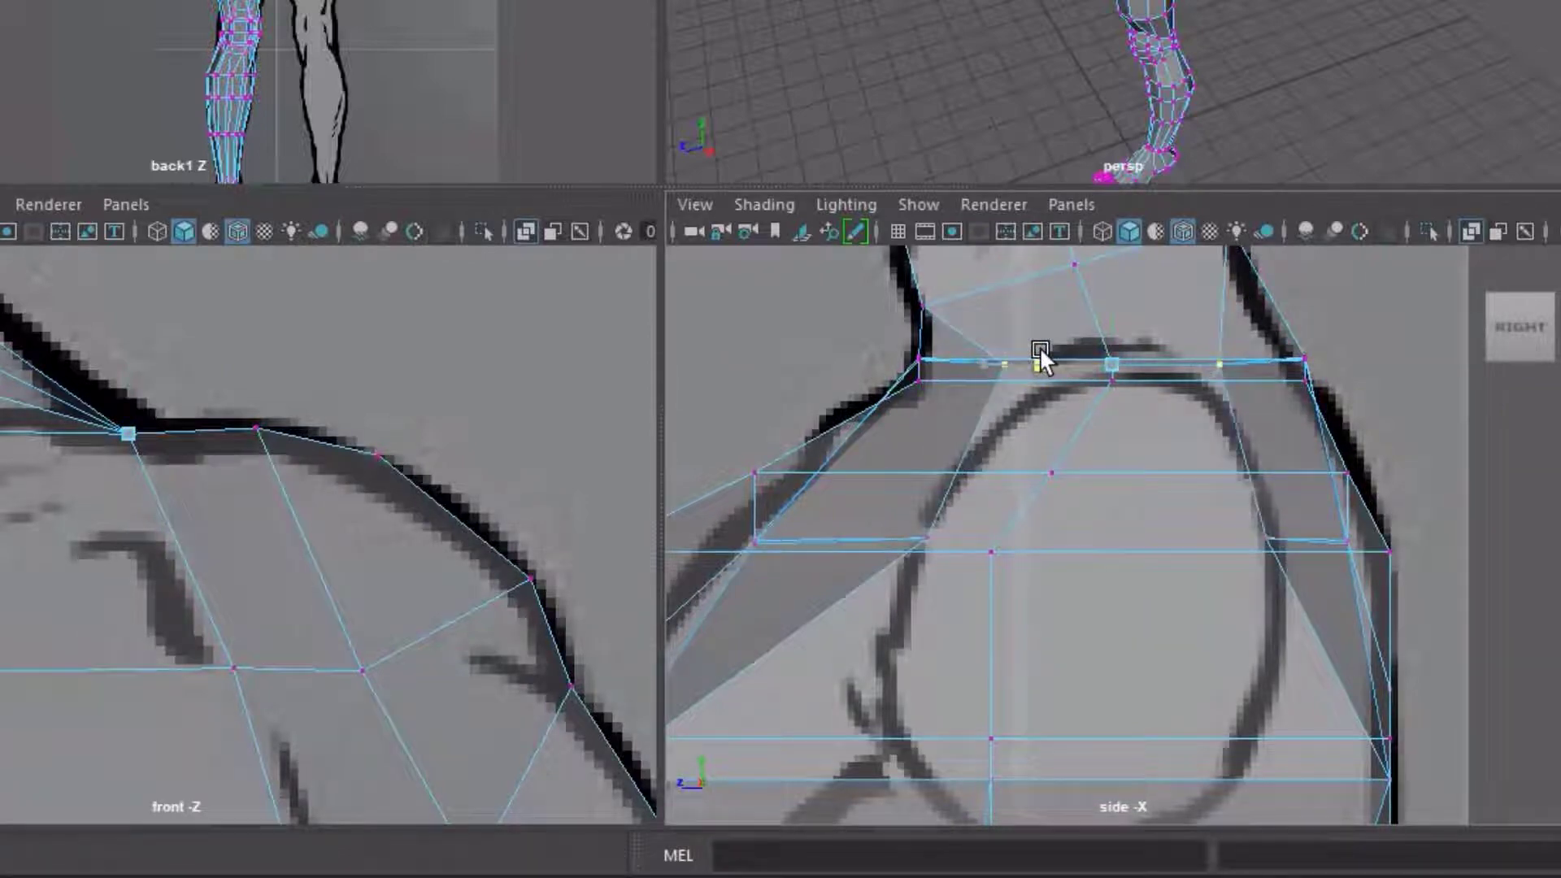
# Move the selected inner shoulder vertices down along Y to the top of the arm outline in the side reference
pyautogui.click(1111, 381)
pyautogui.scroll(2, 1114, 434)
pyautogui.keyDown('alt'); pyautogui.moveTo(1113, 434); pyautogui.dragTo(1107, 496, button='middle'); pyautogui.keyUp('alt')
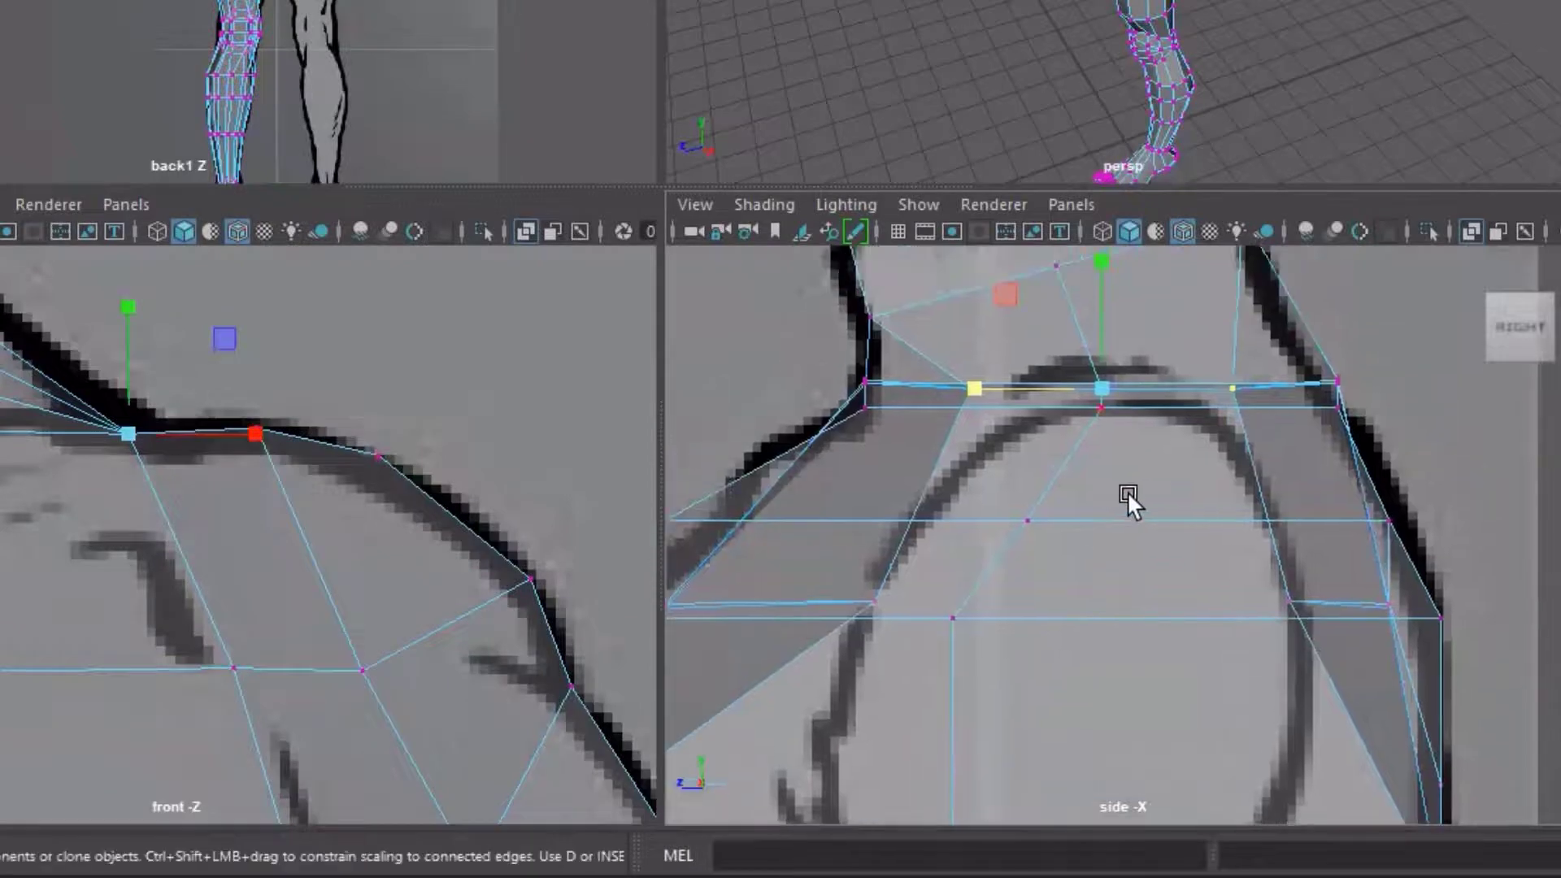
pyautogui.press('w')
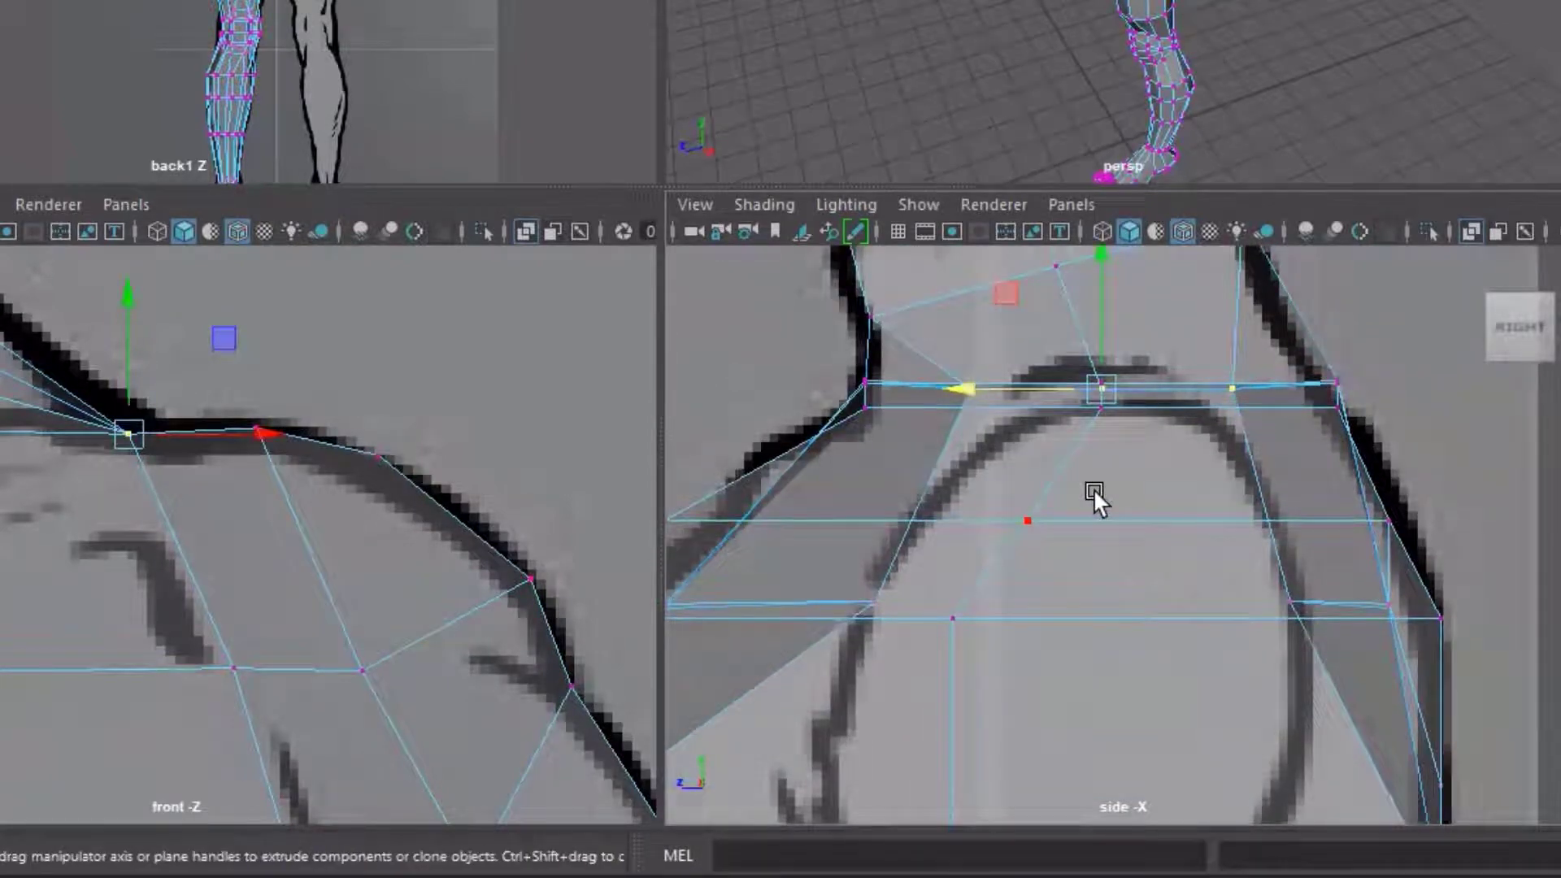
pyautogui.press('f')
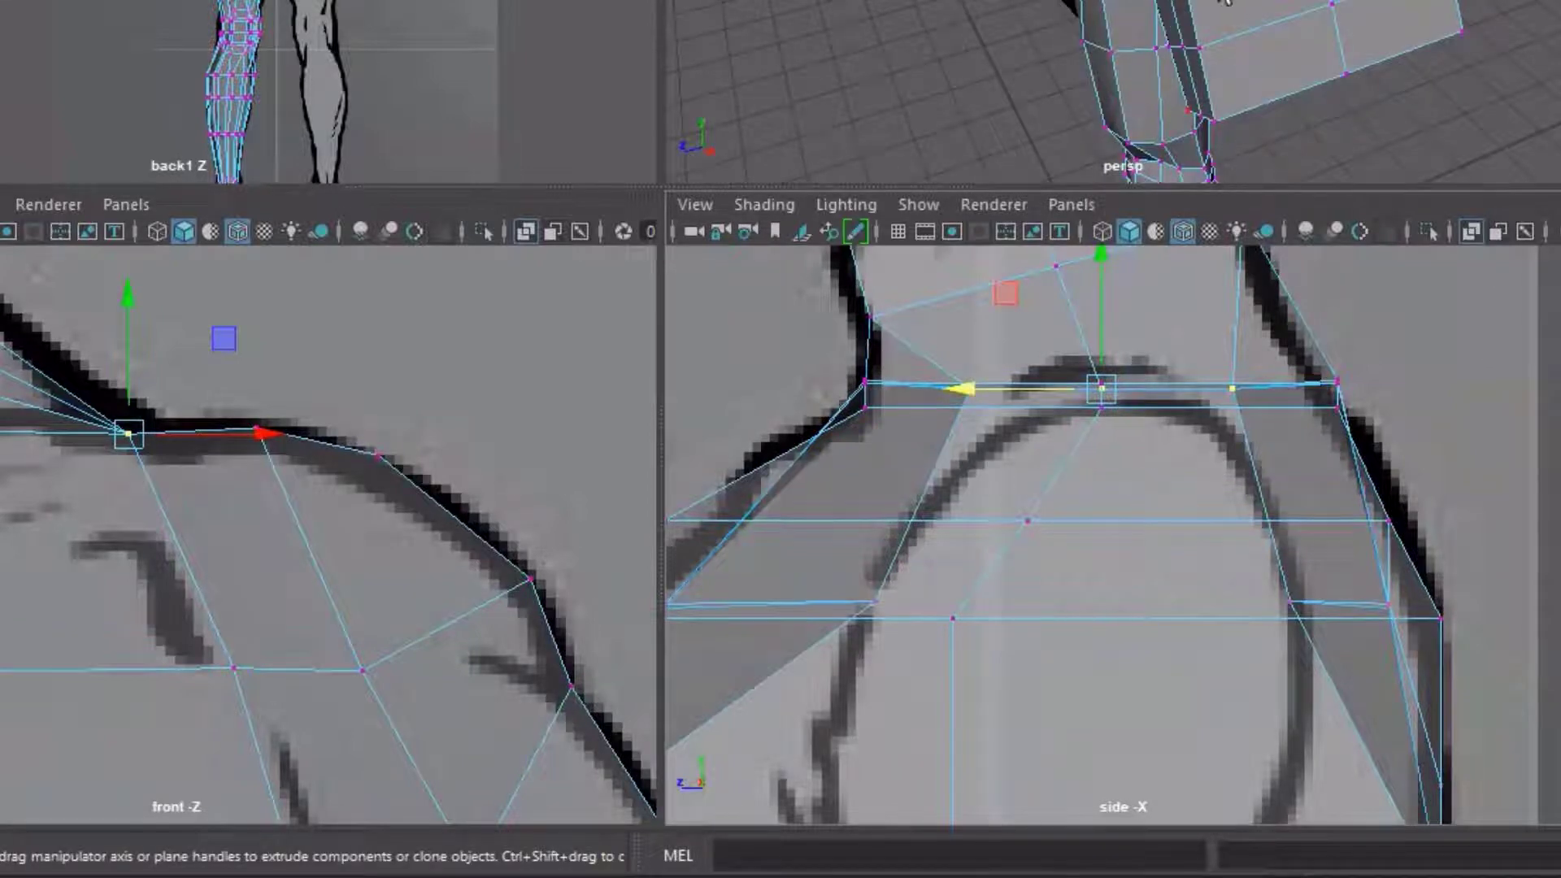
pyautogui.moveTo(1226, 4)
pyautogui.keyDown('alt'); pyautogui.mouseDown(button='middle')
pyautogui.moveTo(1252, 8)
pyautogui.moveTo(1138, 7)
pyautogui.moveTo(1220, 7)
pyautogui.mouseUp(button='middle'); pyautogui.keyUp('alt')
pyautogui.scroll(5, 1230, 8)
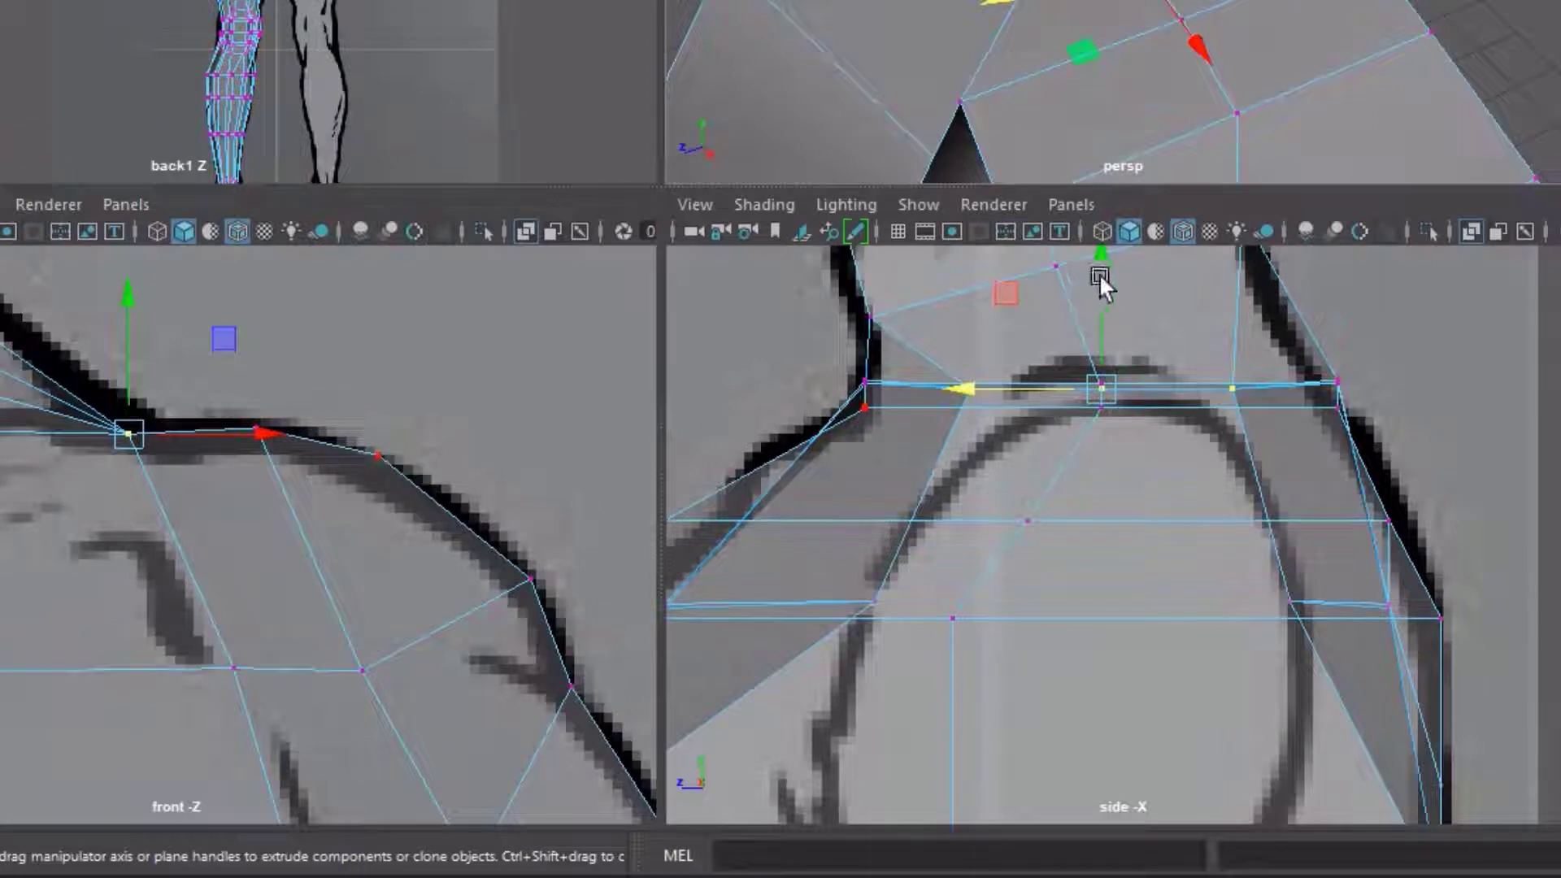
pyautogui.moveTo(1100, 270); pyautogui.dragTo(1107, 293)
pyautogui.scroll(3, 1115, 432)
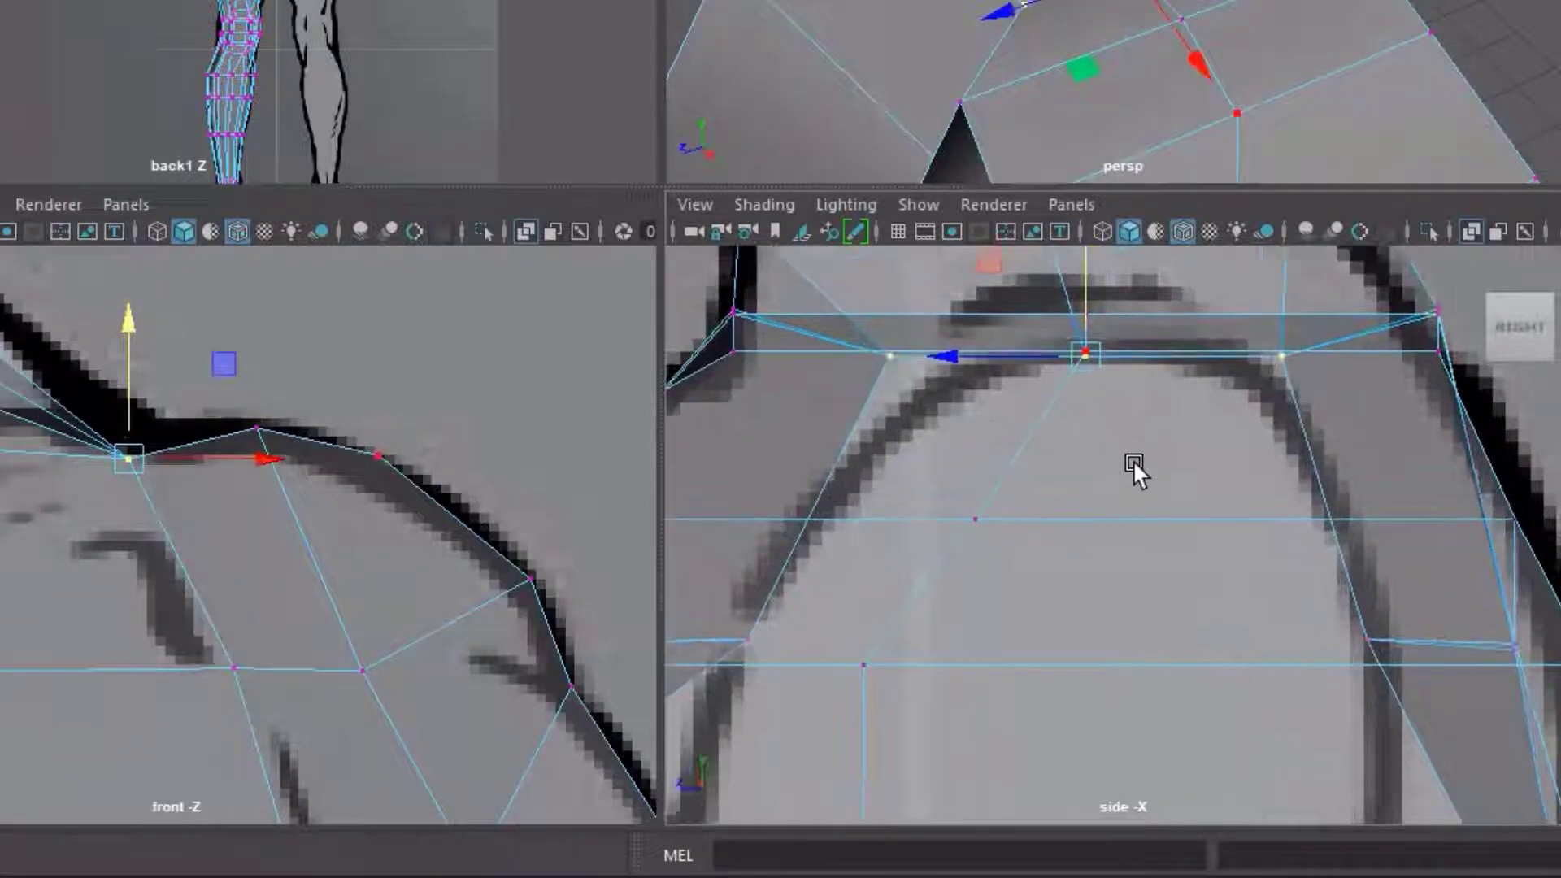
pyautogui.keyDown('alt'); pyautogui.moveTo(1078, 365); pyautogui.dragTo(1108, 412, button='middle'); pyautogui.keyUp('alt')
pyautogui.moveTo(1117, 289)
pyautogui.mouseDown()
pyautogui.moveTo(1120, 265)
pyautogui.moveTo(1120, 281)
pyautogui.mouseUp()
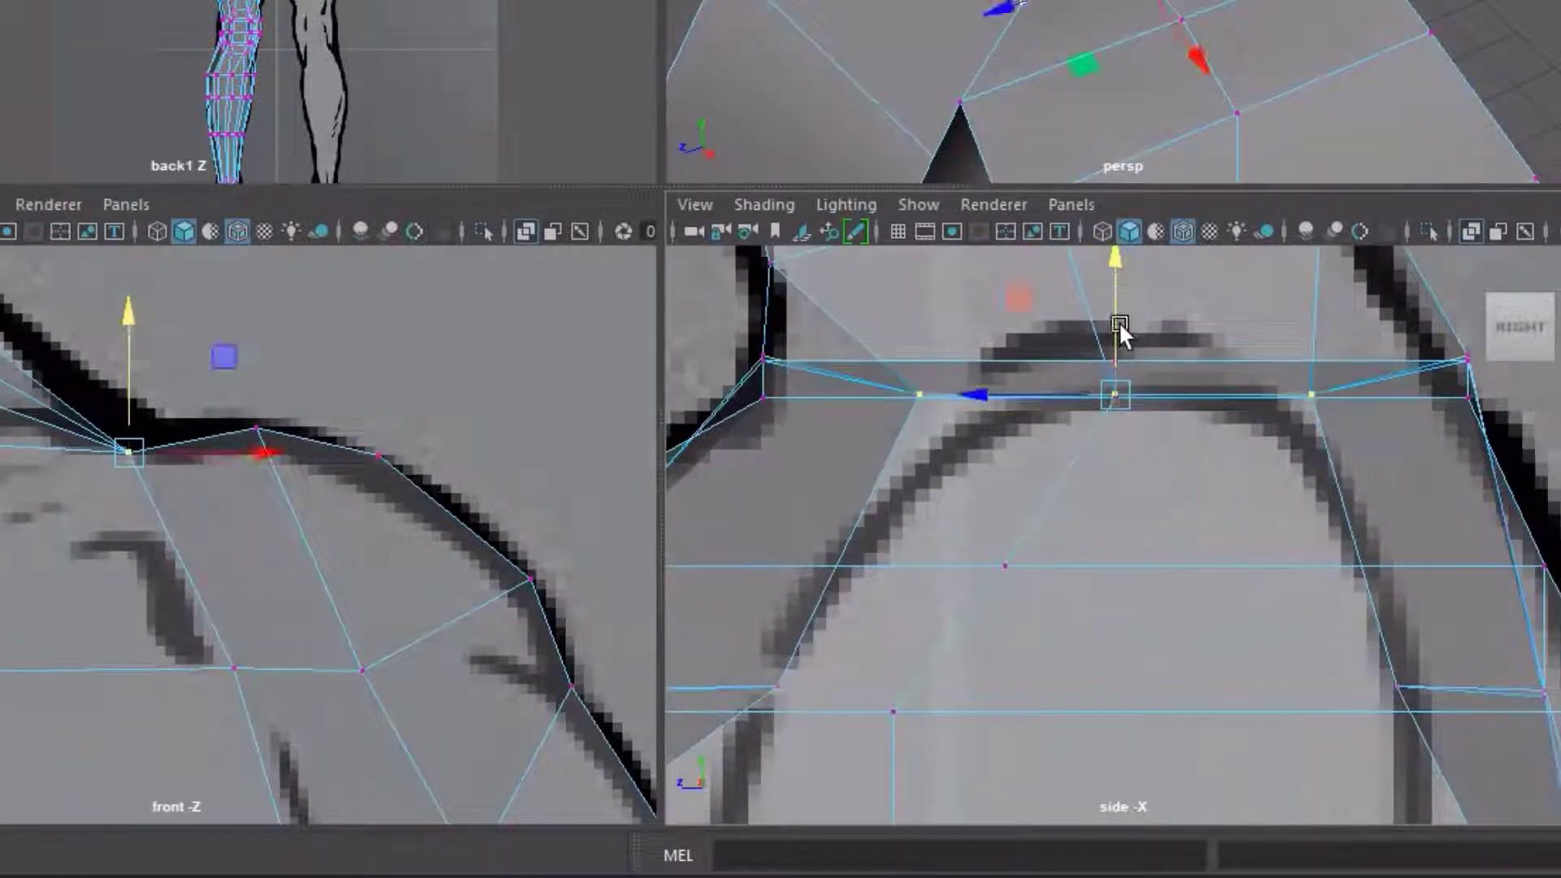
# Lower the back and front inner shoulder vertices individually so they follow the curve of the side reference's arm outline
pyautogui.keyDown('ctrl'); pyautogui.click(1139, 431); pyautogui.keyUp('ctrl')
pyautogui.click(1310, 395)
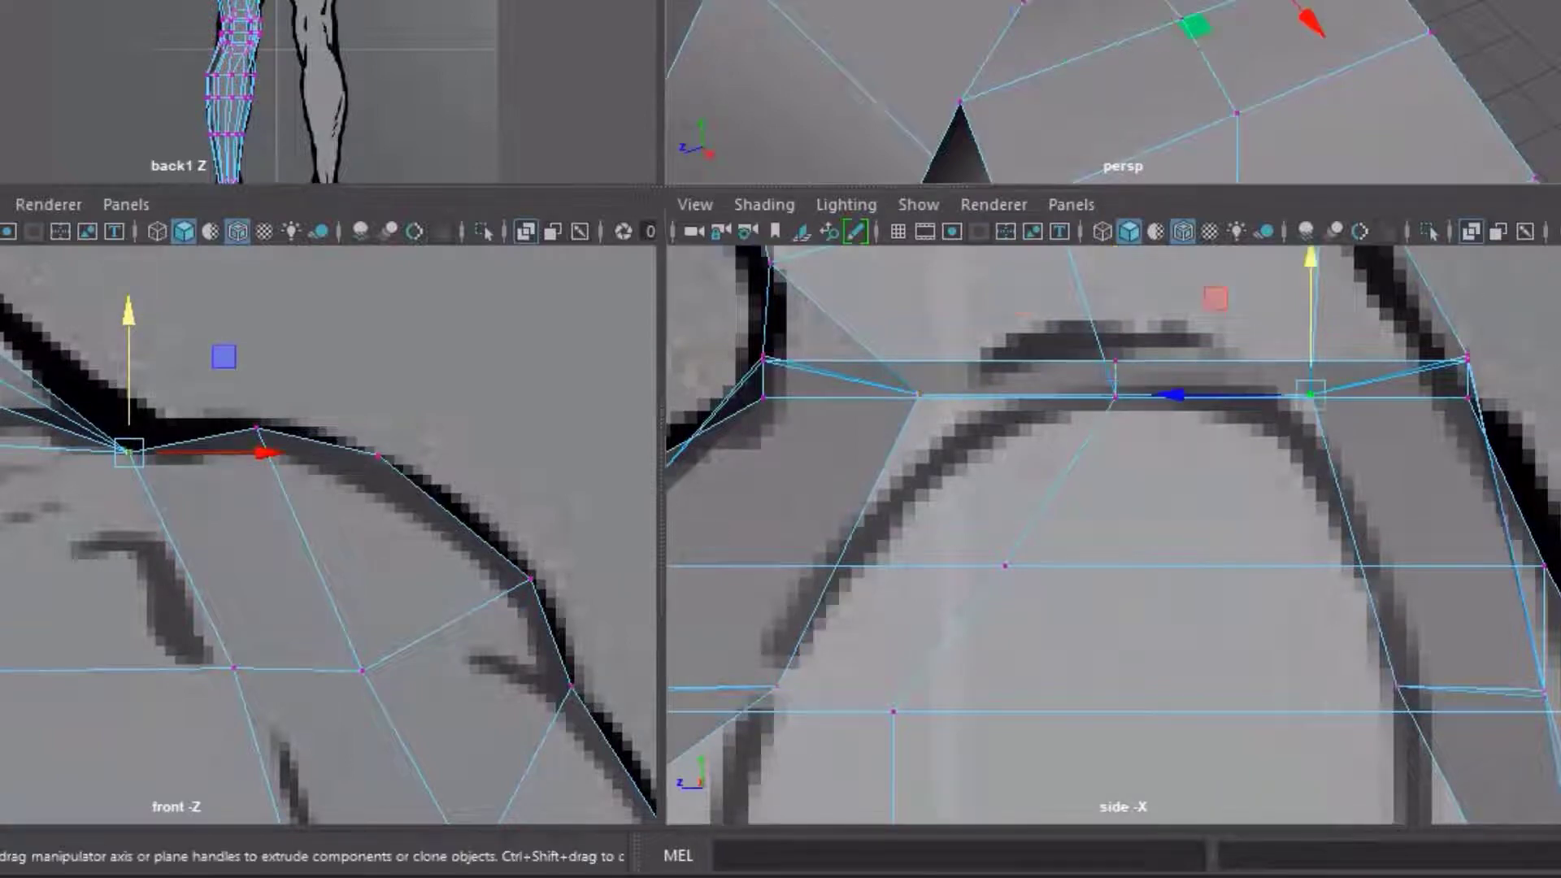
pyautogui.moveTo(1310, 395); pyautogui.dragTo(1311, 435)
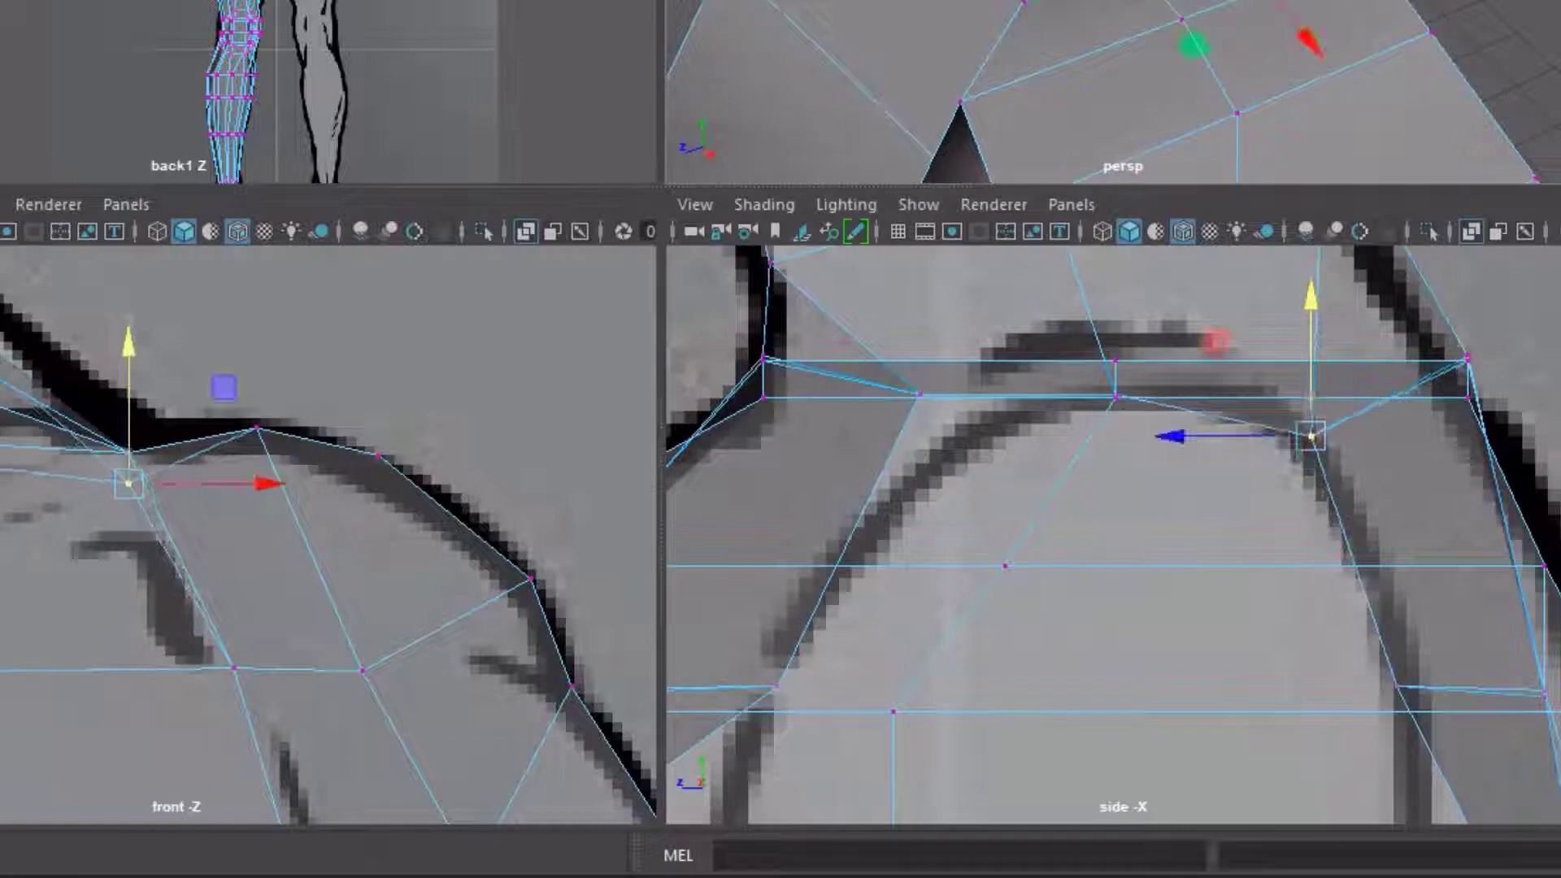
pyautogui.click(1022, 7)
pyautogui.moveTo(1021, 6)
pyautogui.mouseDown(button='middle')
pyautogui.moveTo(1026, 28)
pyautogui.moveTo(1024, 10)
pyautogui.mouseUp(button='middle')
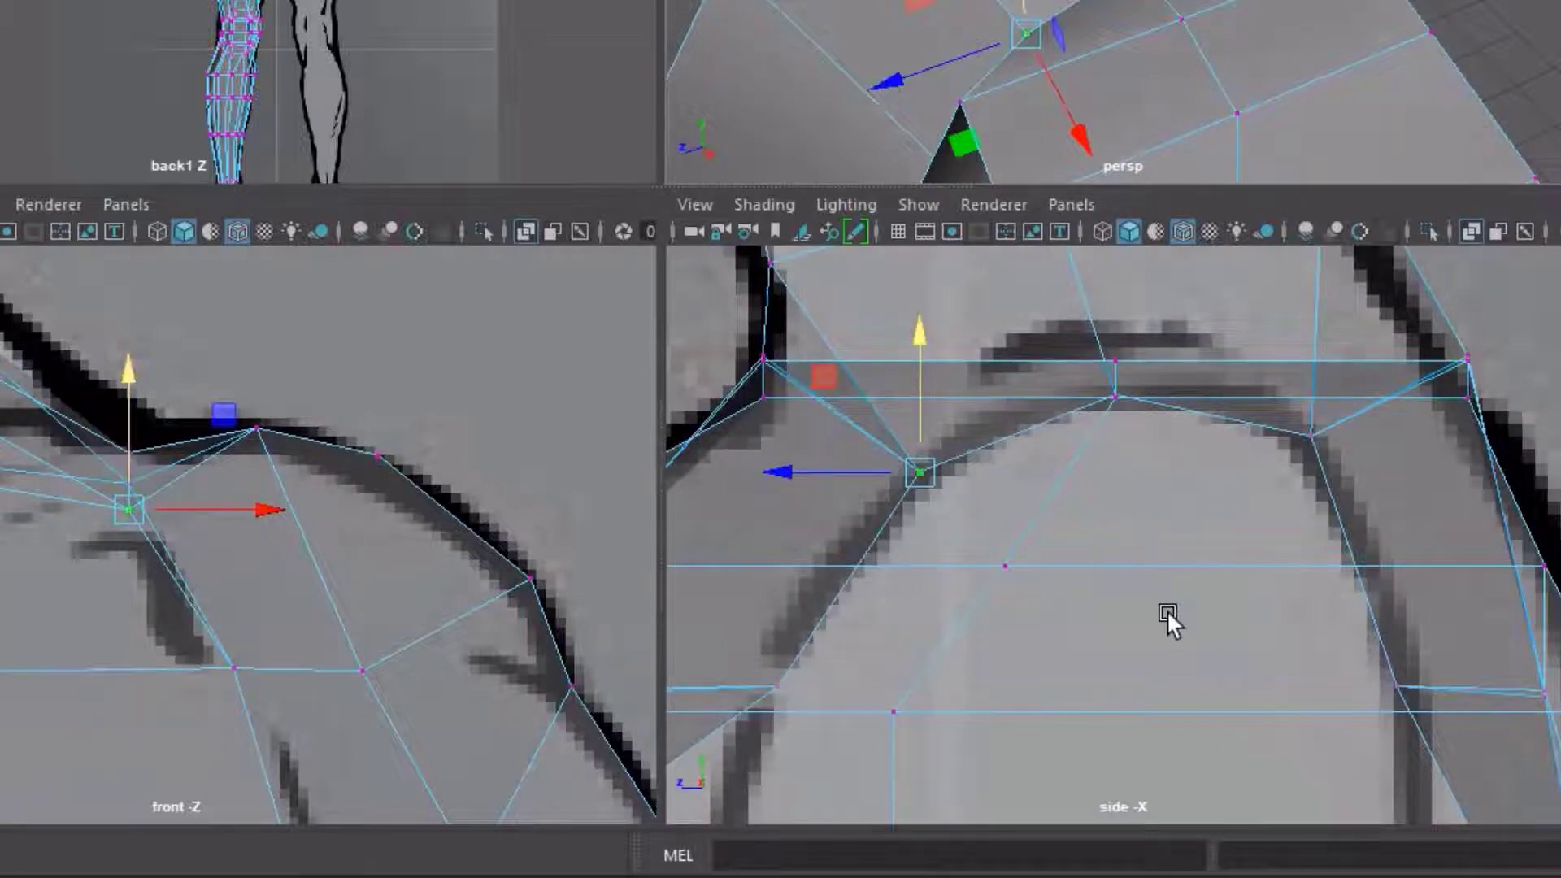
# Select the armpit vertices in the front view and scale them inward along Z toward the arm outline's width
pyautogui.keyDown('alt'); pyautogui.moveTo(1168, 609); pyautogui.dragTo(1153, 457, button='middle'); pyautogui.keyUp('alt')
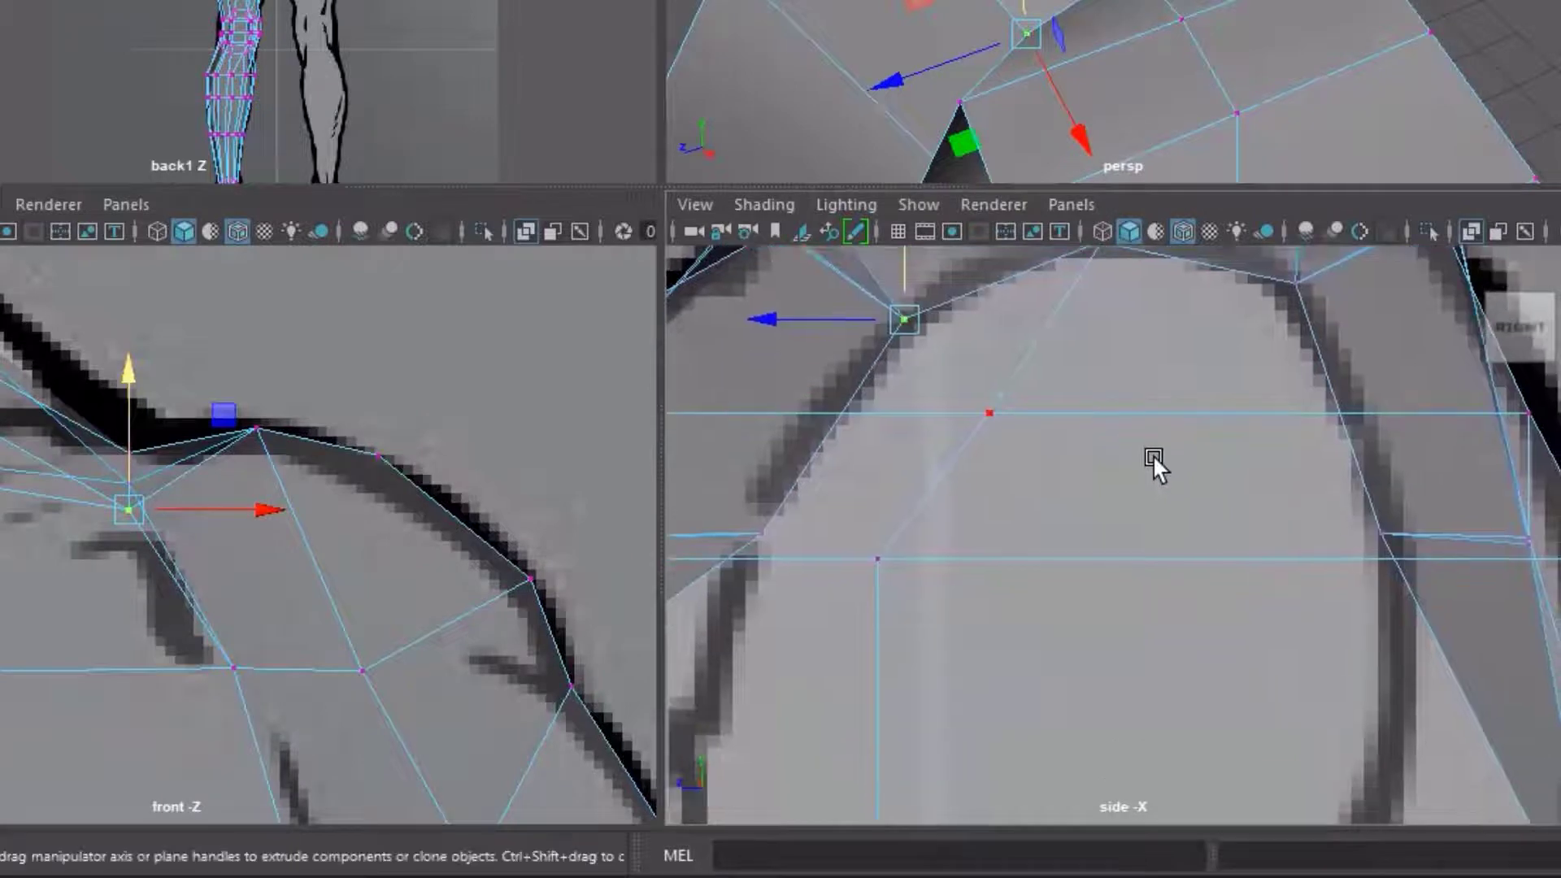
pyautogui.scroll(-5, 1152, 455)
pyautogui.scroll(3, 1138, 504)
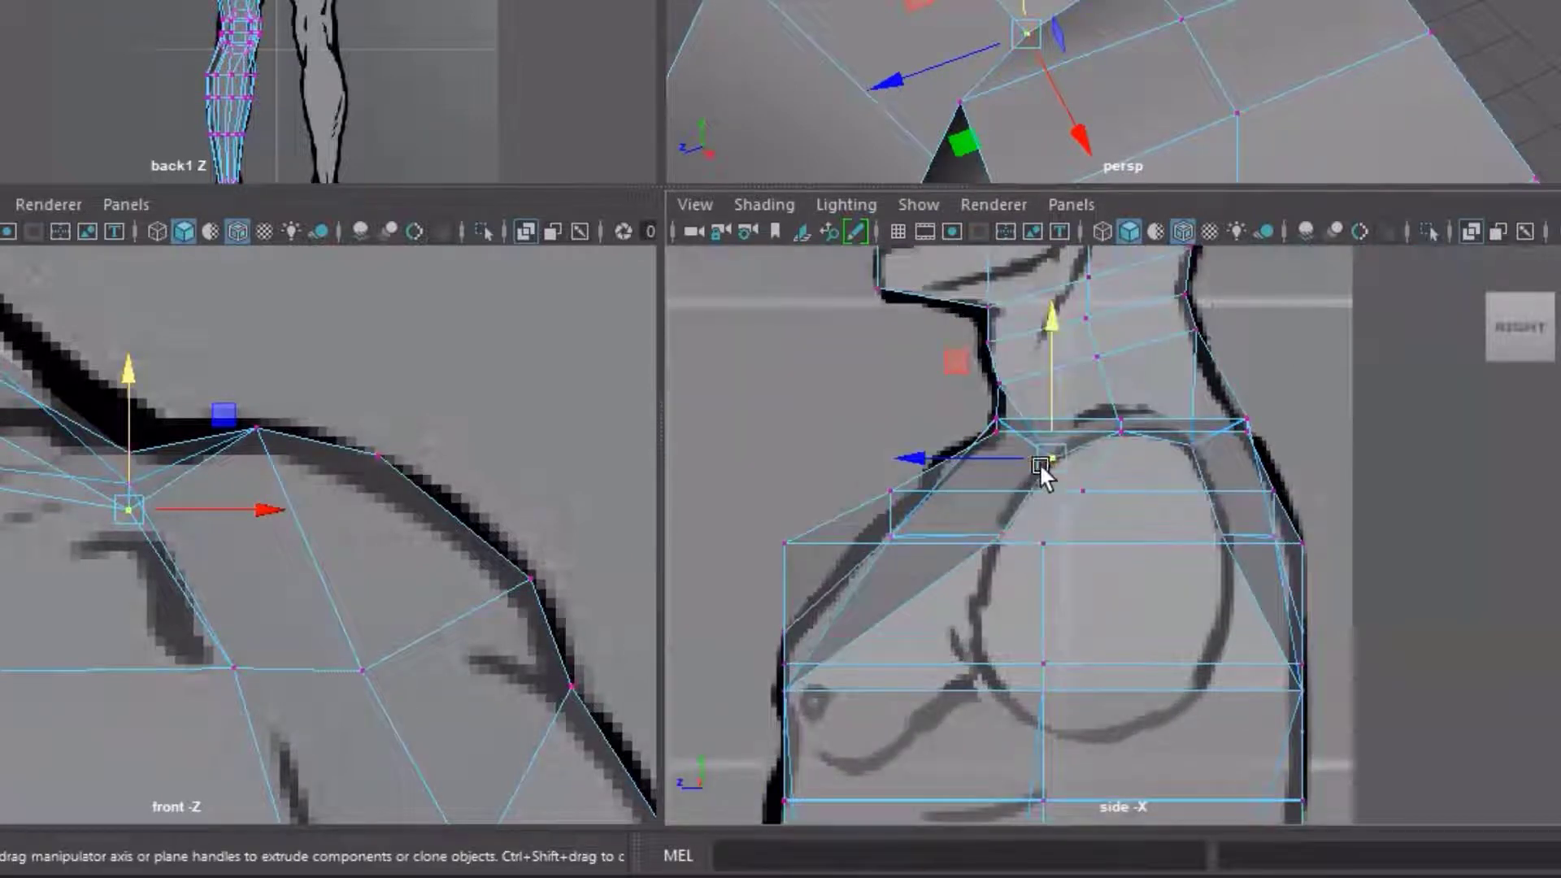
pyautogui.scroll(1, 1187, 514)
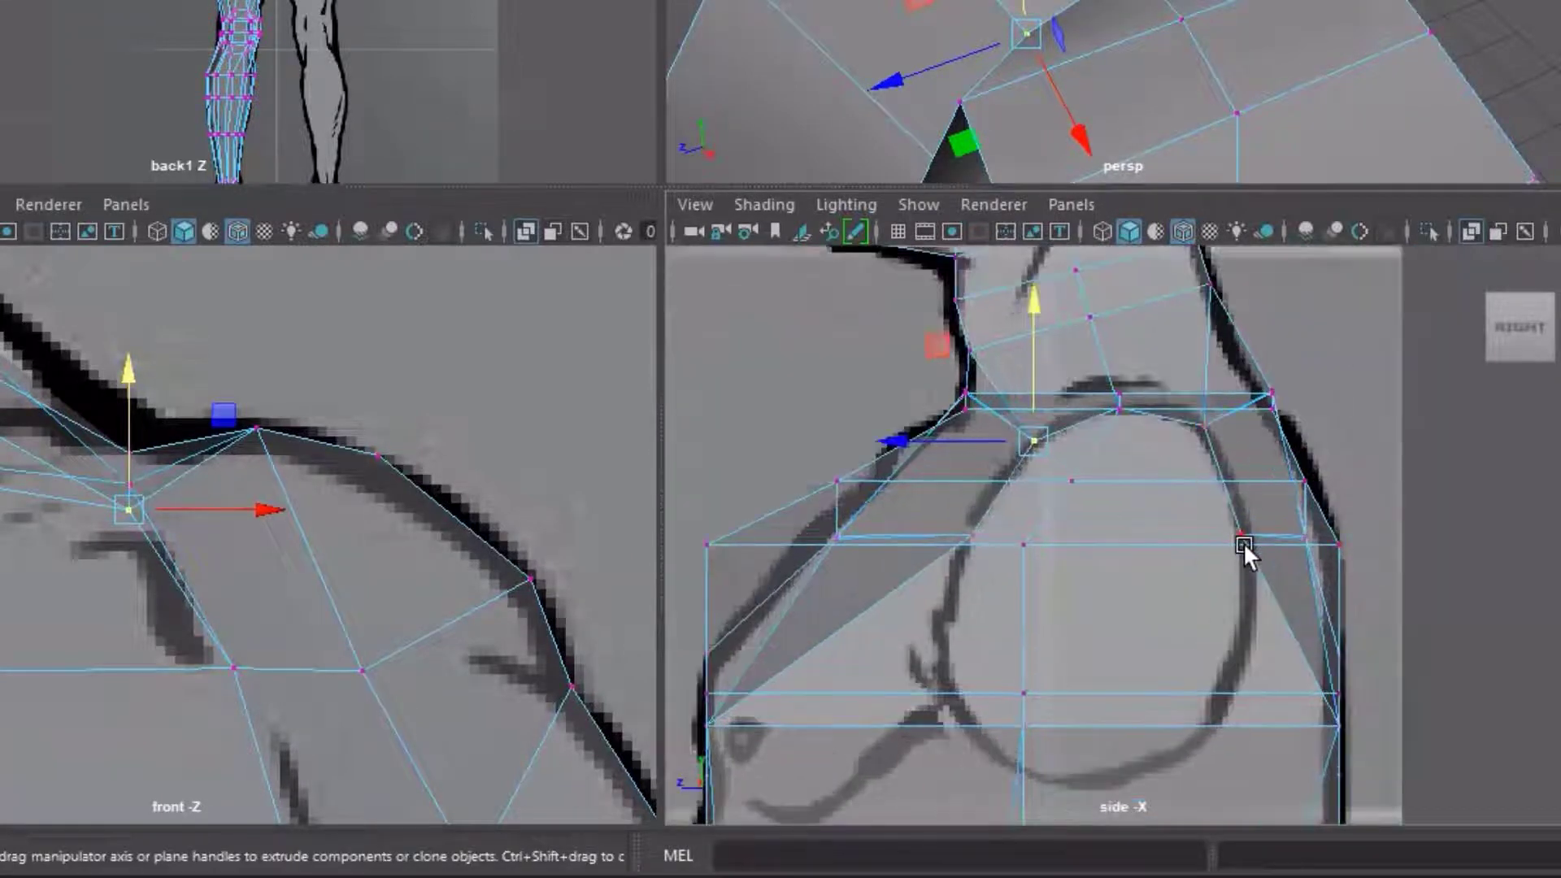
pyautogui.keyDown('alt'); pyautogui.moveTo(382, 614); pyautogui.dragTo(384, 321, button='middle'); pyautogui.keyUp('alt')
pyautogui.scroll(-6, 374, 582)
pyautogui.keyDown('alt'); pyautogui.moveTo(382, 559); pyautogui.dragTo(393, 443, button='middle'); pyautogui.keyUp('alt')
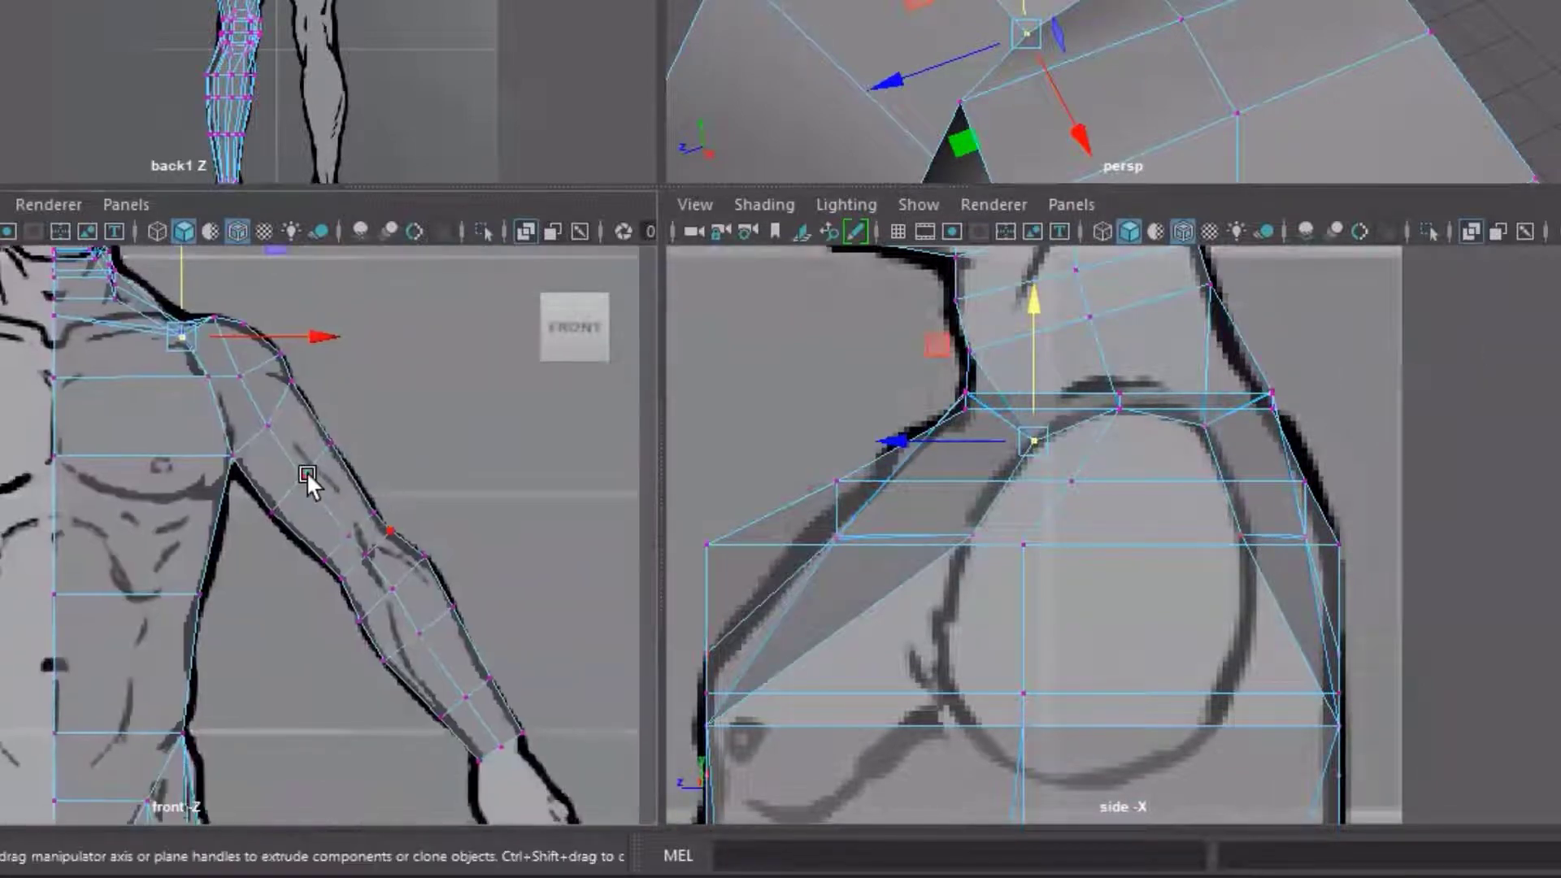
pyautogui.scroll(4, 306, 472)
pyautogui.keyDown('alt'); pyautogui.moveTo(307, 480); pyautogui.dragTo(331, 529, button='middle'); pyautogui.keyUp('alt')
pyautogui.scroll(2, 272, 463)
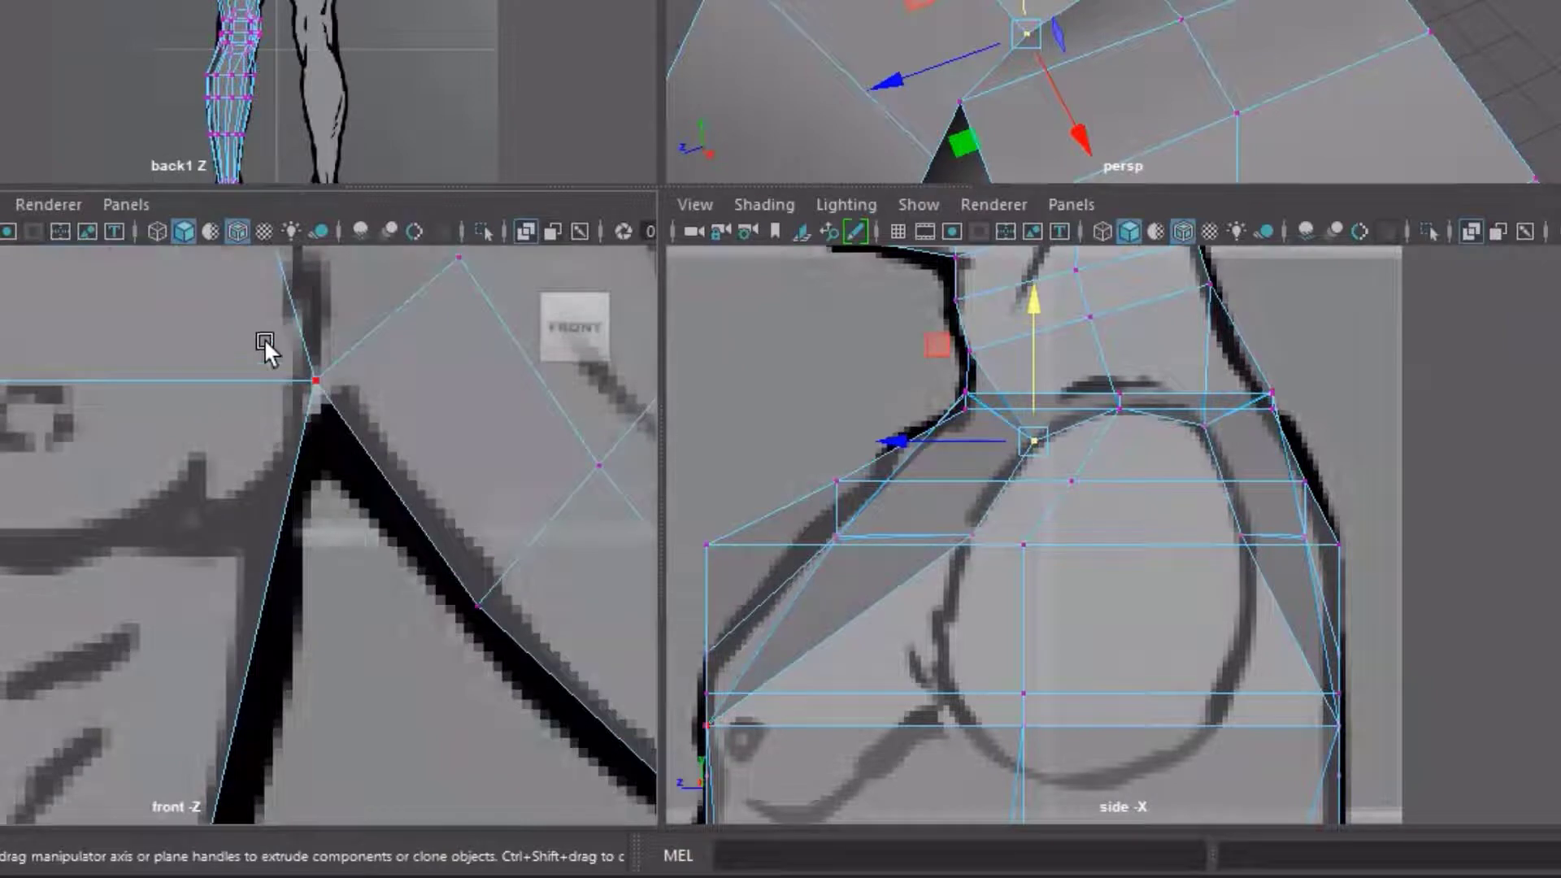
pyautogui.moveTo(265, 338); pyautogui.dragTo(332, 442)
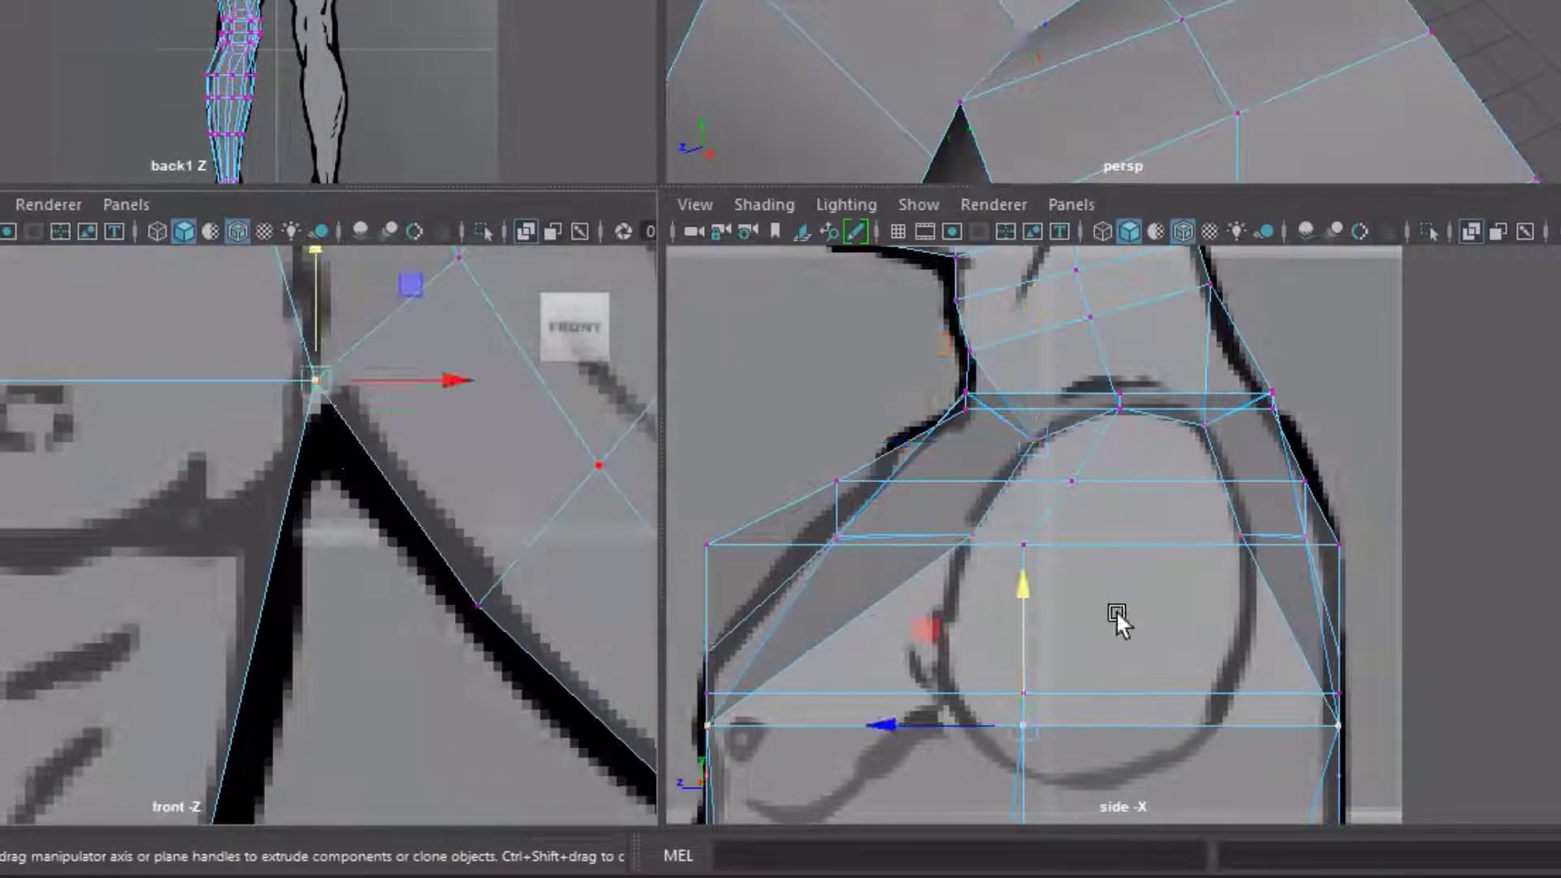
pyautogui.moveTo(1127, 636)
pyautogui.keyDown('alt'); pyautogui.mouseDown(button='middle')
pyautogui.moveTo(1178, 460)
pyautogui.moveTo(1144, 528)
pyautogui.mouseUp(button='middle'); pyautogui.keyUp('alt')
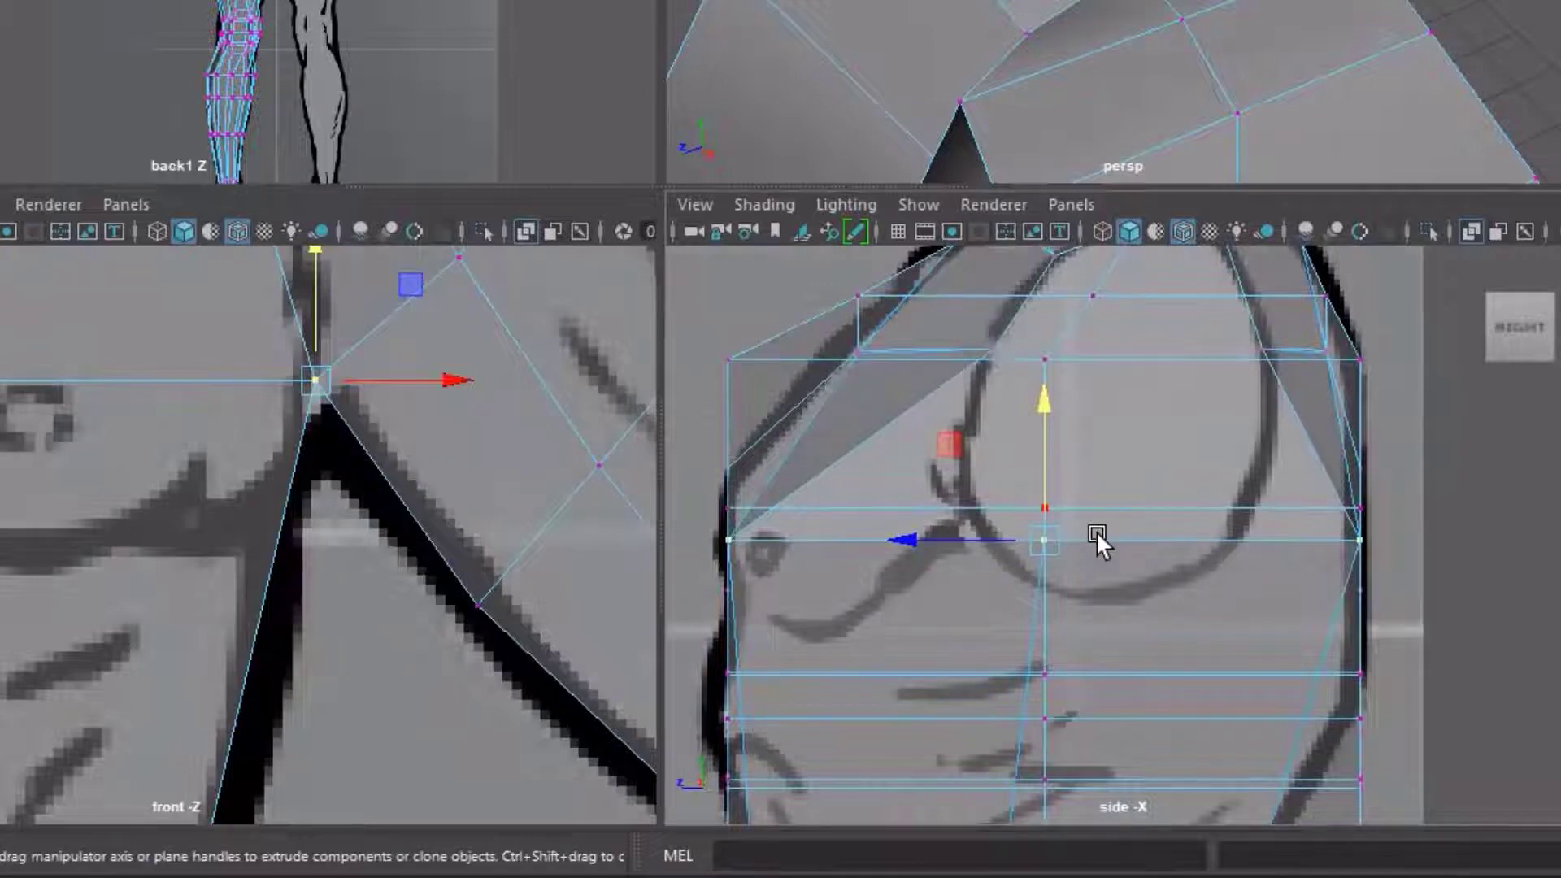
pyautogui.press('r')
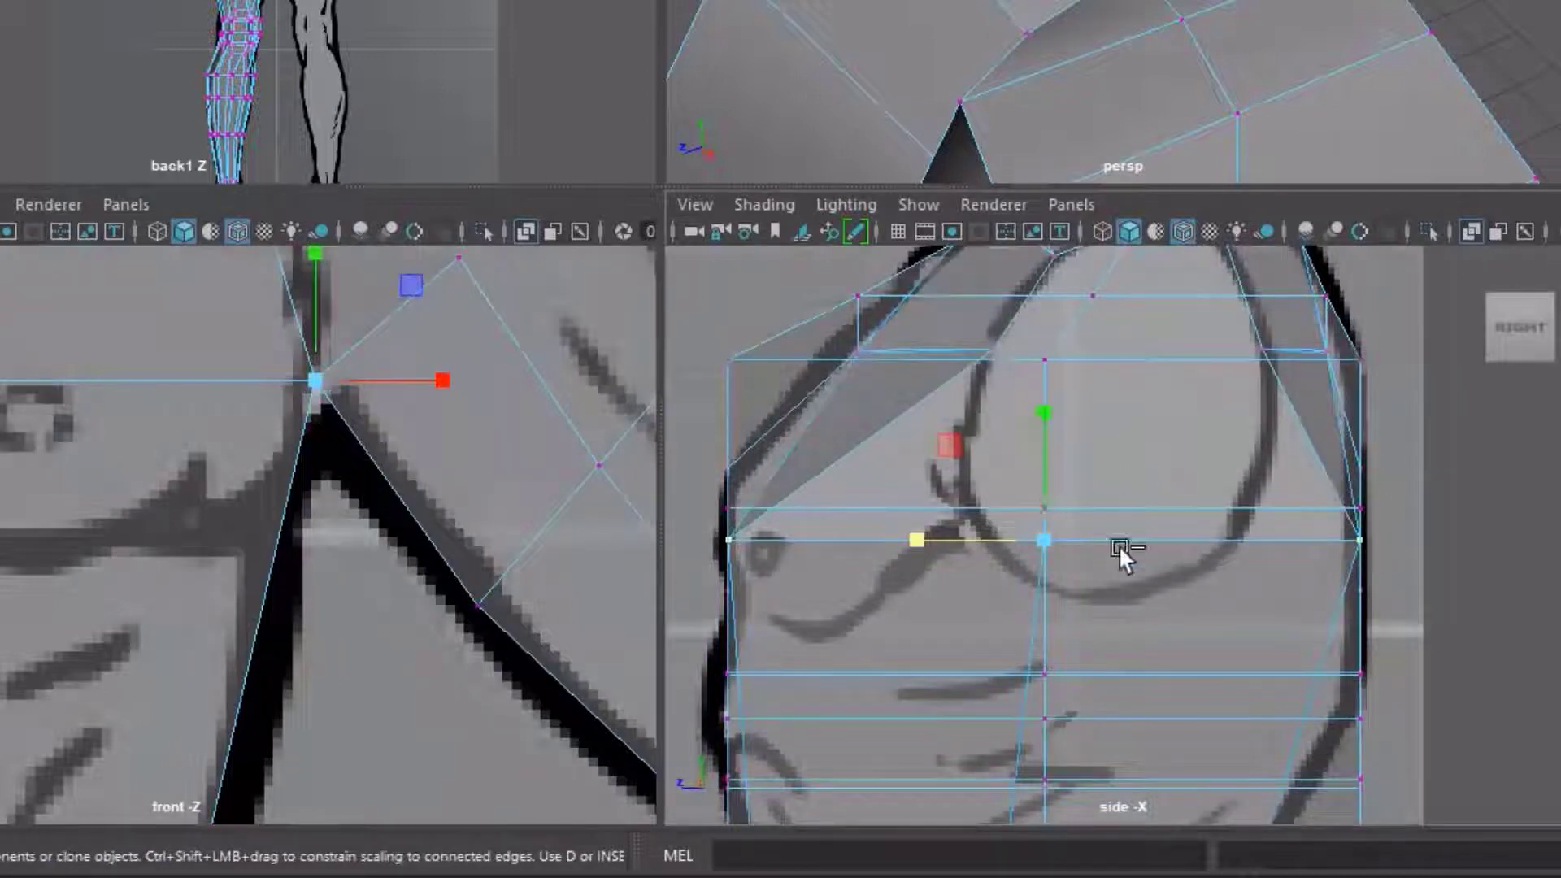
pyautogui.press('ctrl')
pyautogui.keyDown('ctrl'); pyautogui.keyDown('shift'); pyautogui.moveTo(915, 536); pyautogui.dragTo(993, 496); pyautogui.keyUp('shift'); pyautogui.keyUp('ctrl')
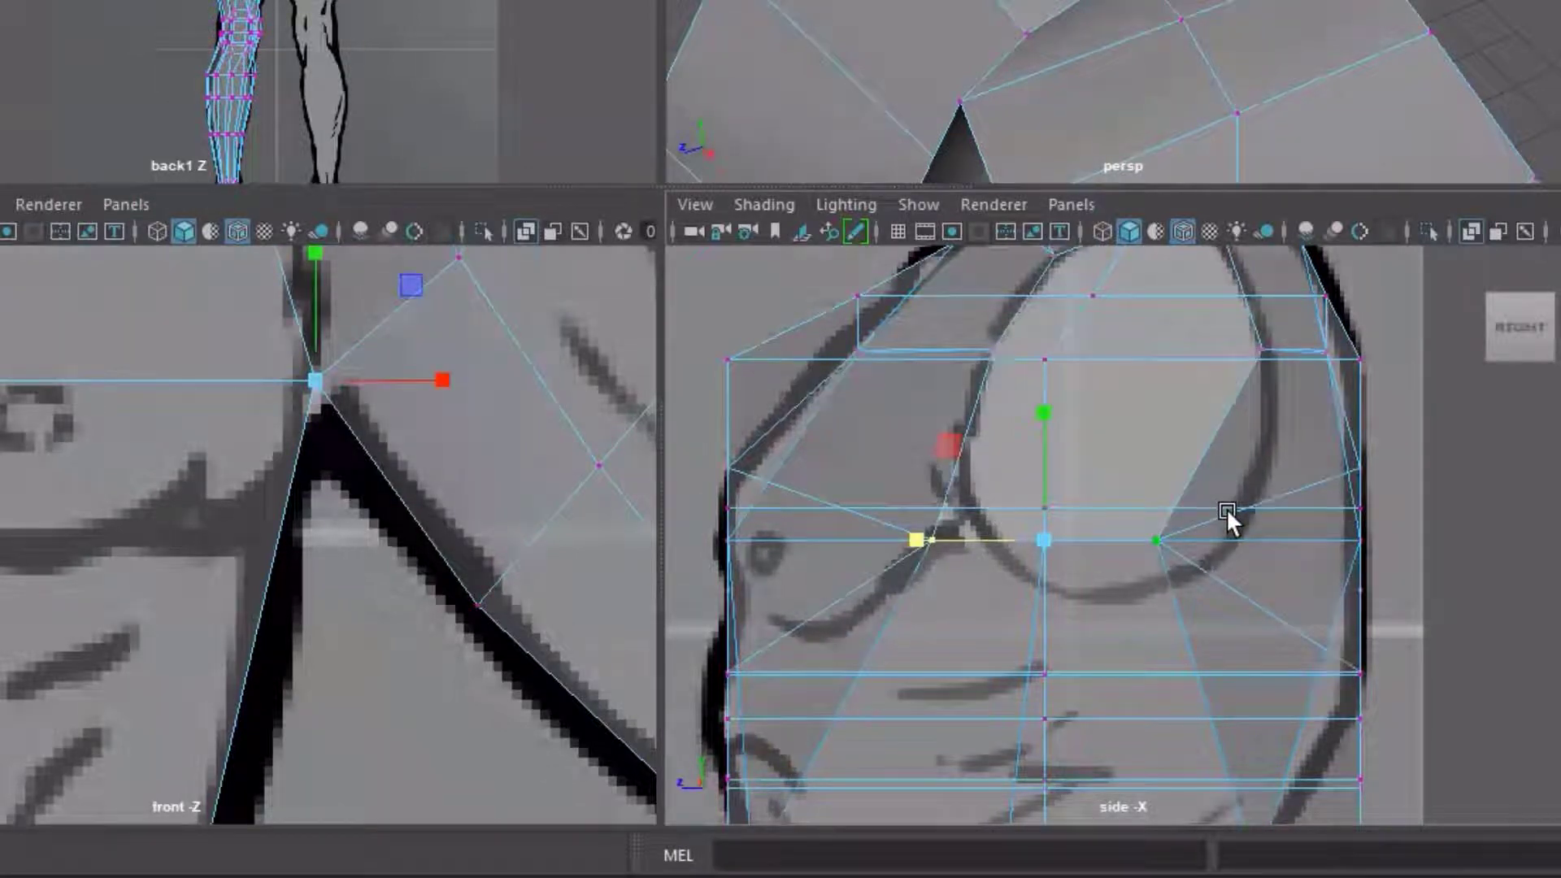
# Shift the armpit vertices along Z to centre them under the arm outline and rescale them along Z to its front and back edges
pyautogui.press('w')
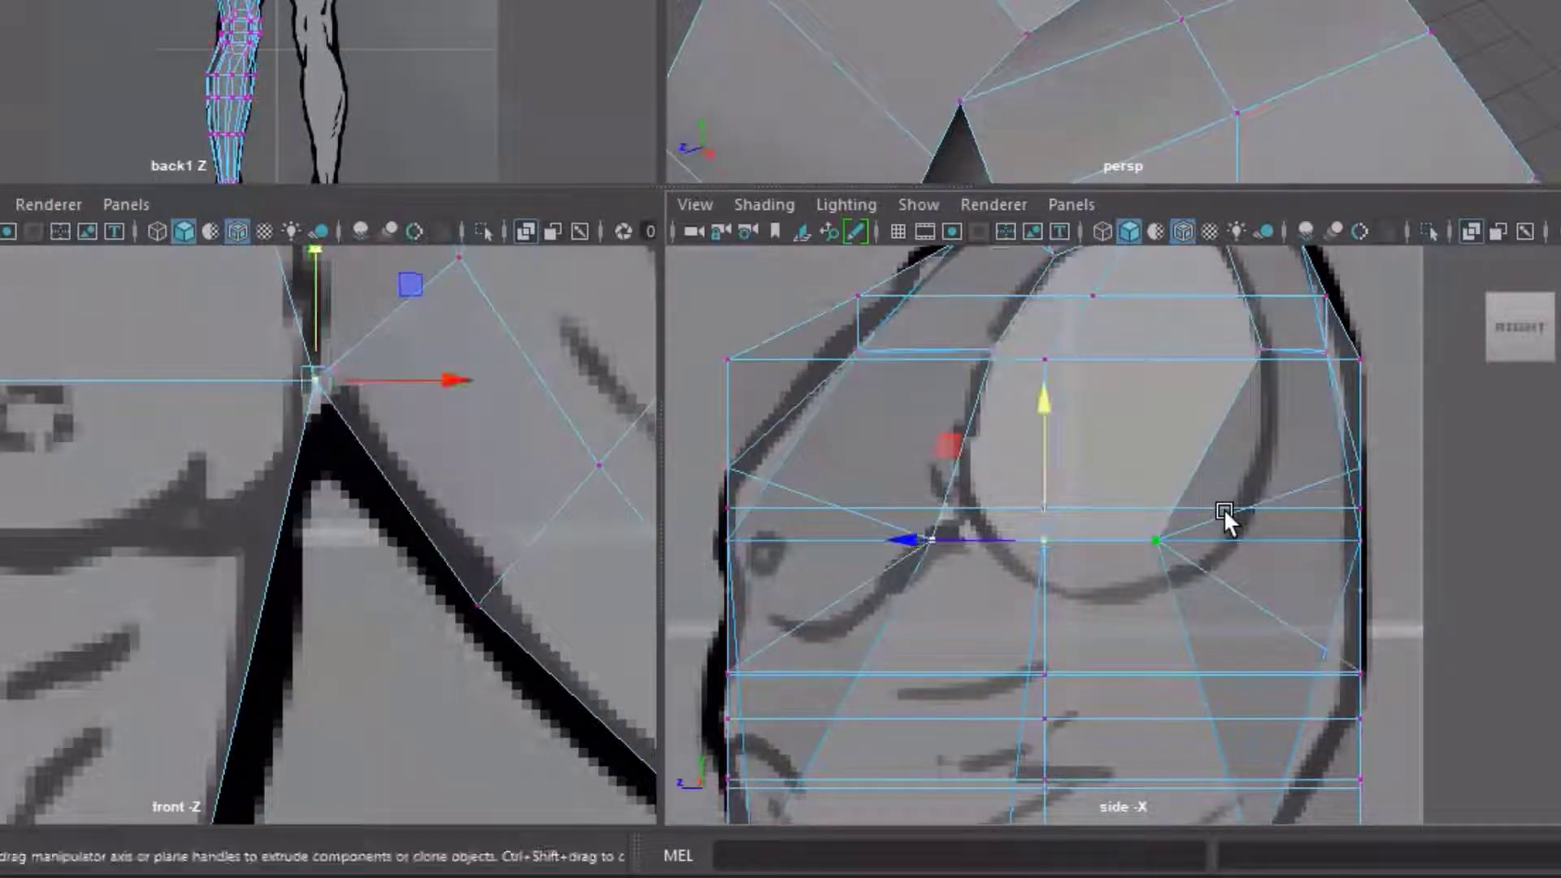
pyautogui.moveTo(914, 538); pyautogui.dragTo(977, 510)
pyautogui.press('r')
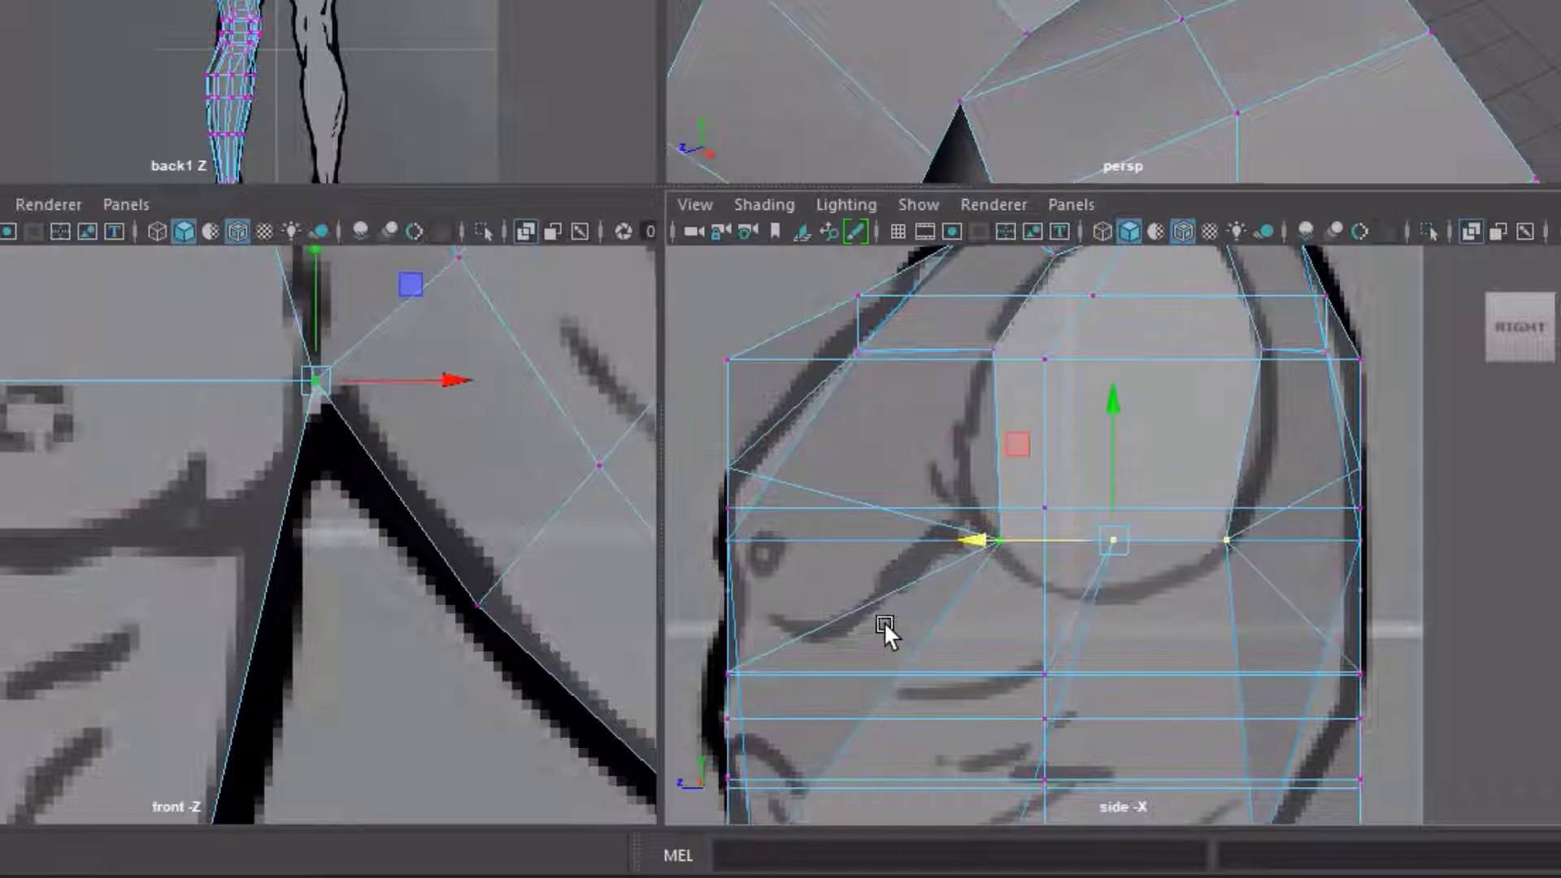
pyautogui.moveTo(989, 539); pyautogui.dragTo(966, 539)
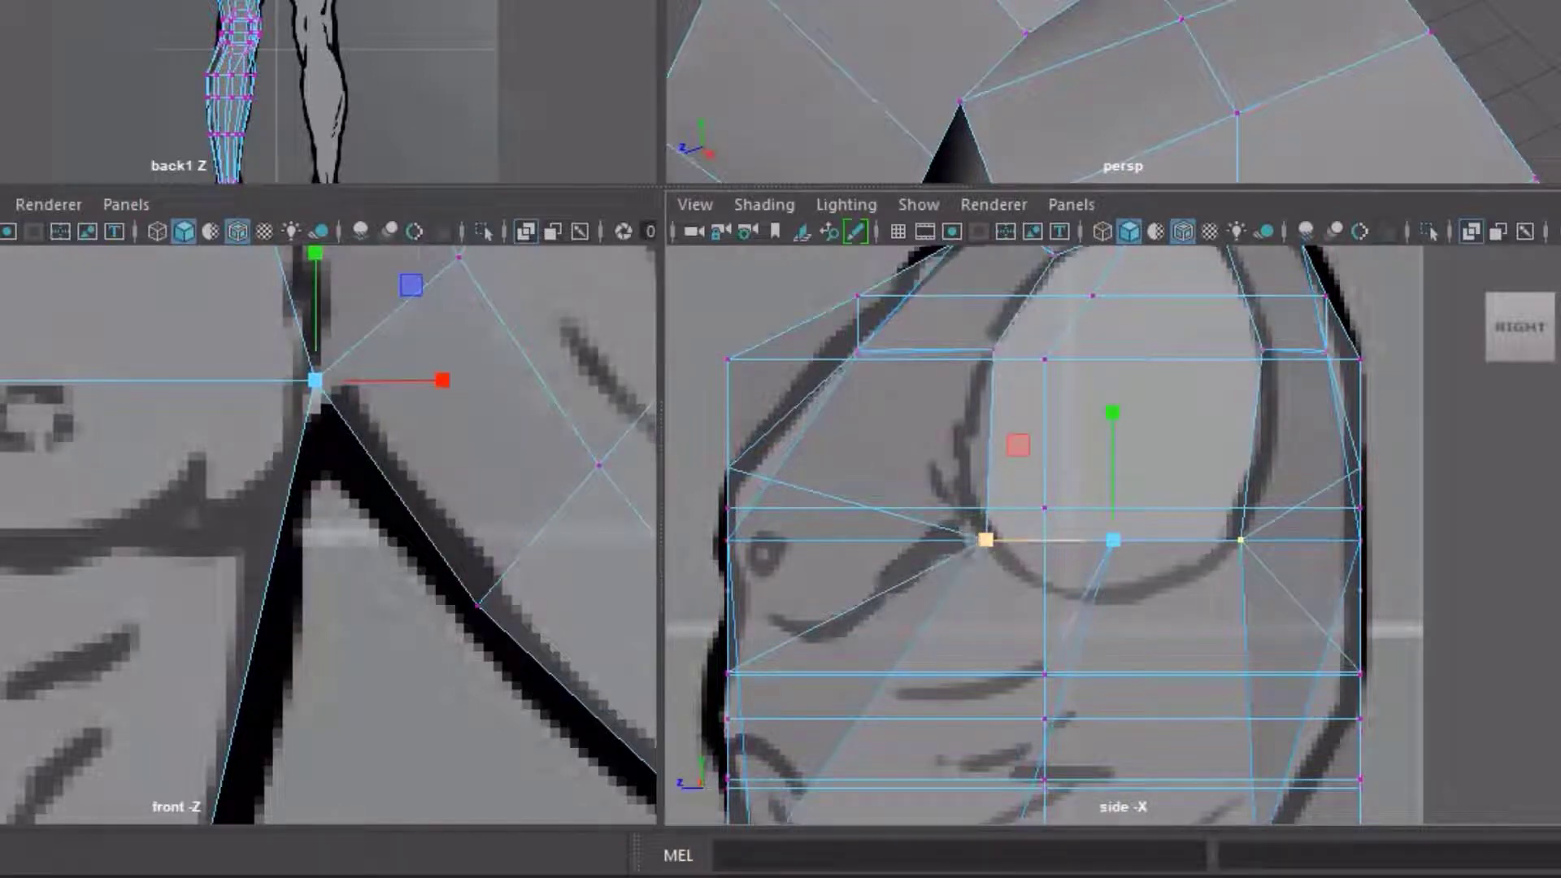
# Deselect the front and back armpit vertices and lower the middle one to the bottom of the side reference's arm outline
pyautogui.scroll(-5, 1282, 35)
pyautogui.keyDown('alt'); pyautogui.moveTo(1282, 35); pyautogui.dragTo(1398, 4, button='middle'); pyautogui.keyUp('alt')
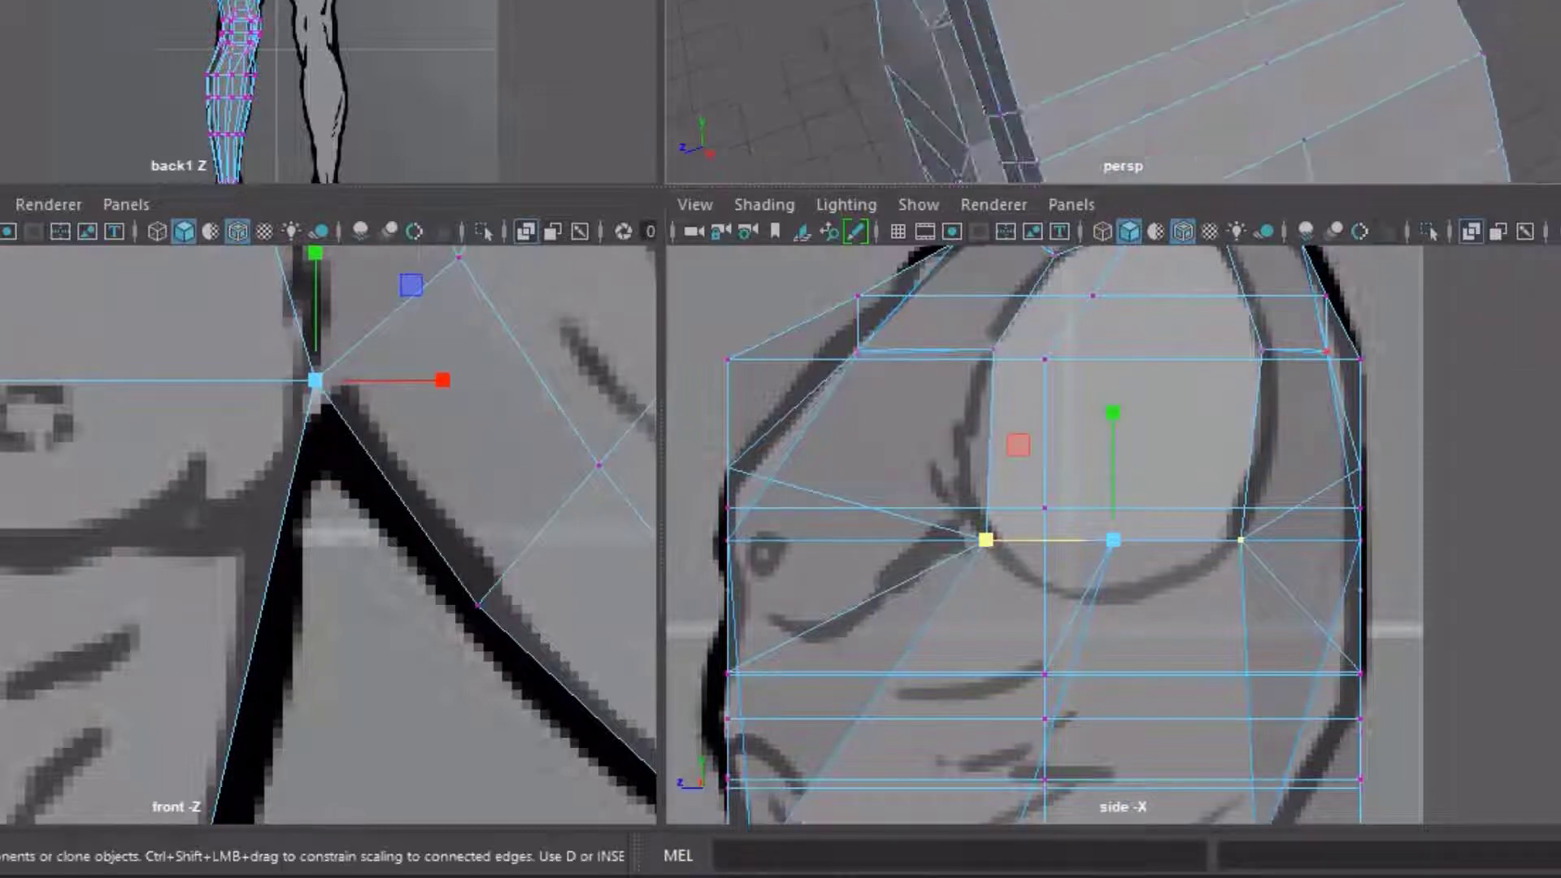
pyautogui.keyDown('alt'); pyautogui.moveTo(1217, 93); pyautogui.dragTo(1049, 81); pyautogui.keyUp('alt')
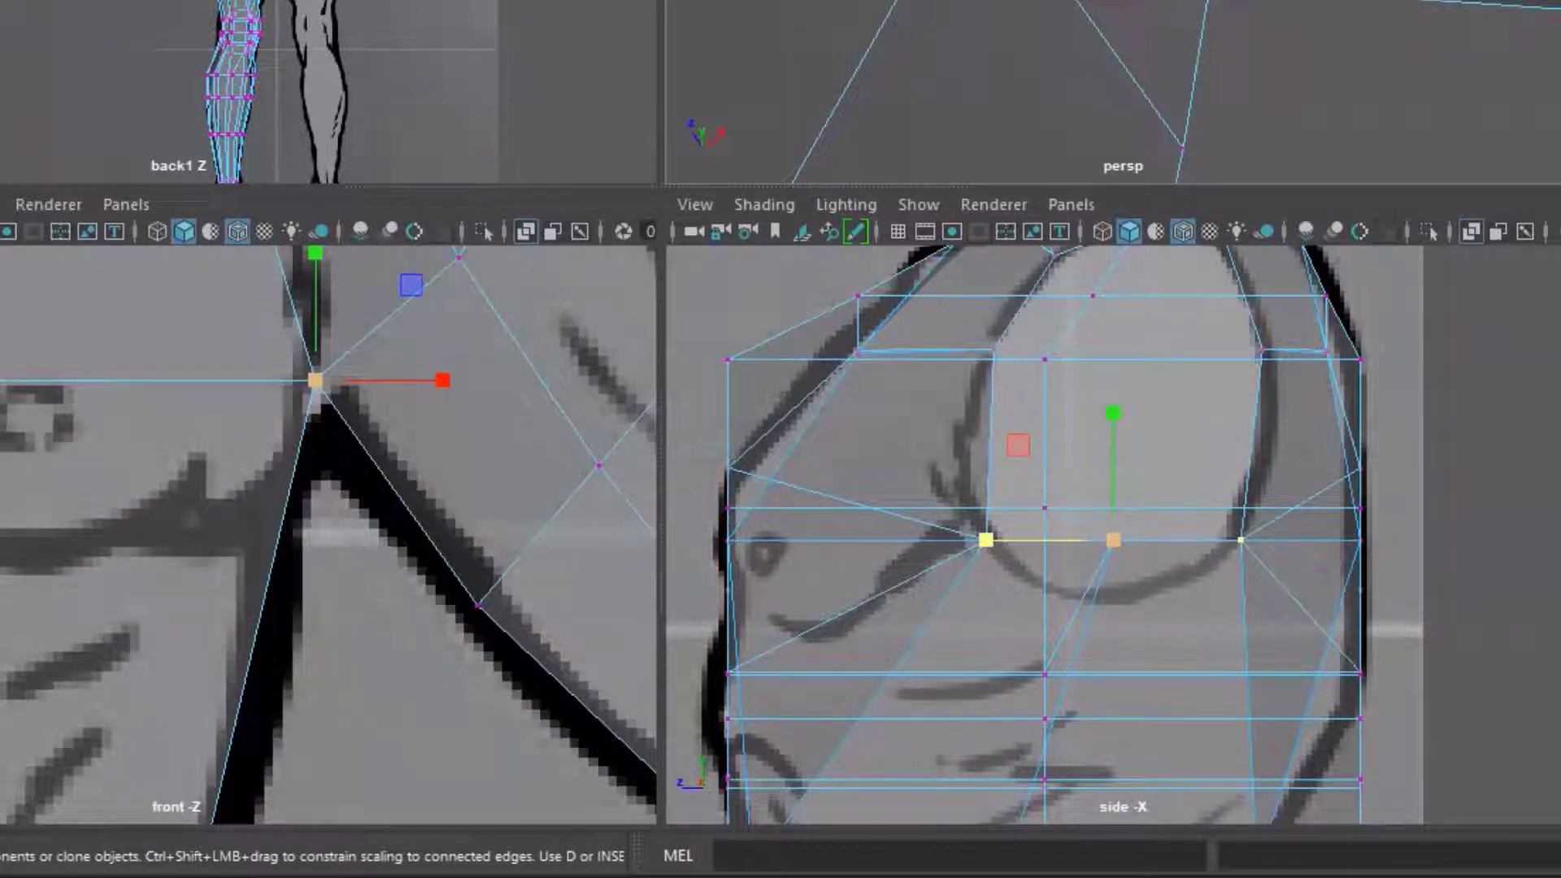
pyautogui.press('w')
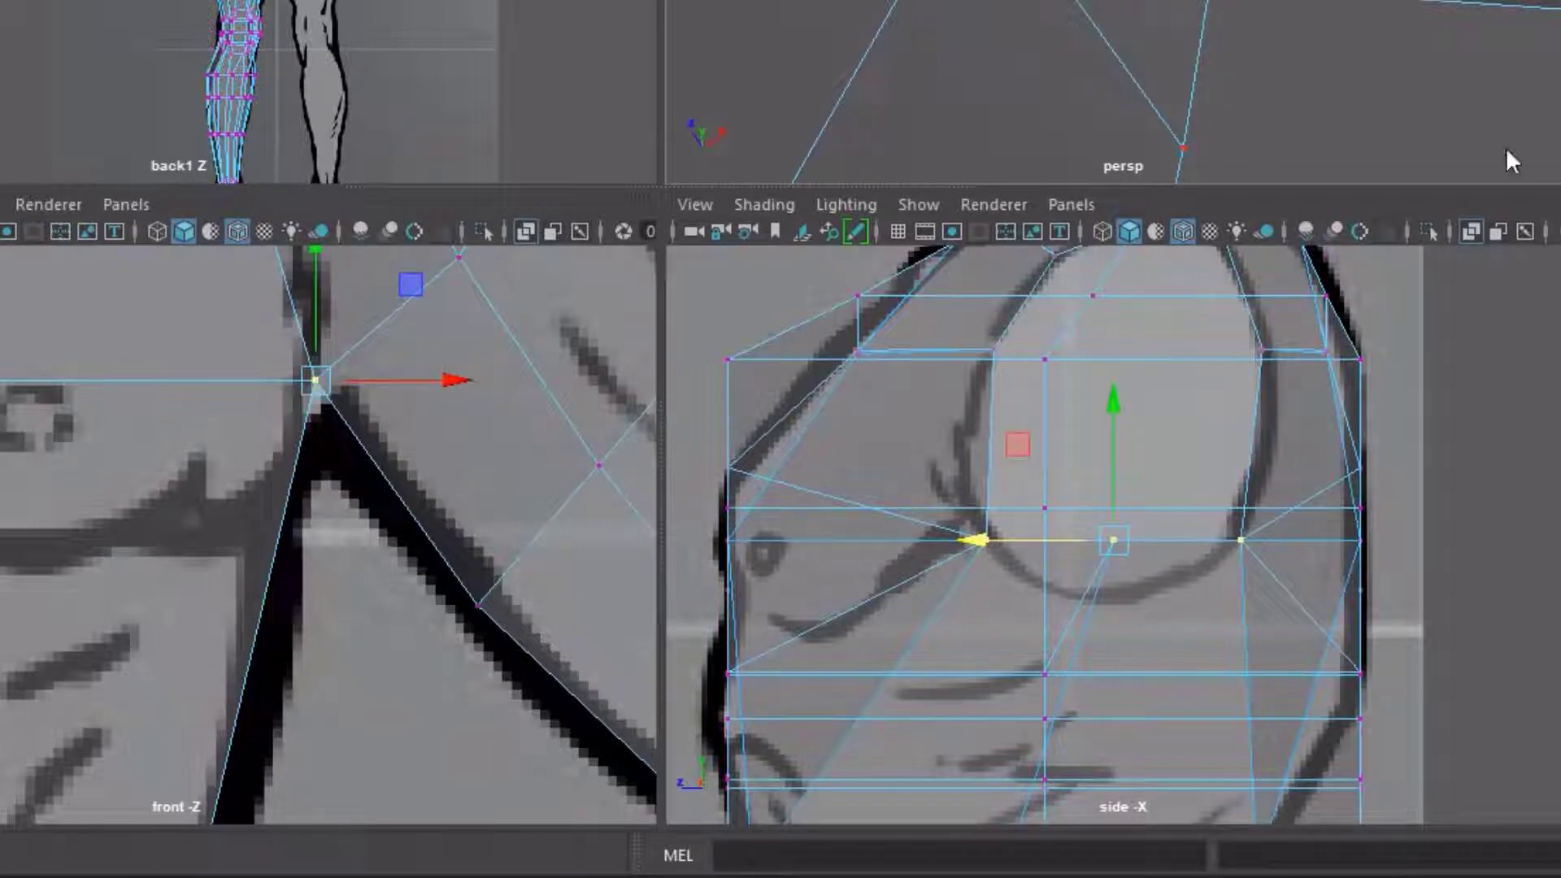
pyautogui.press('w')
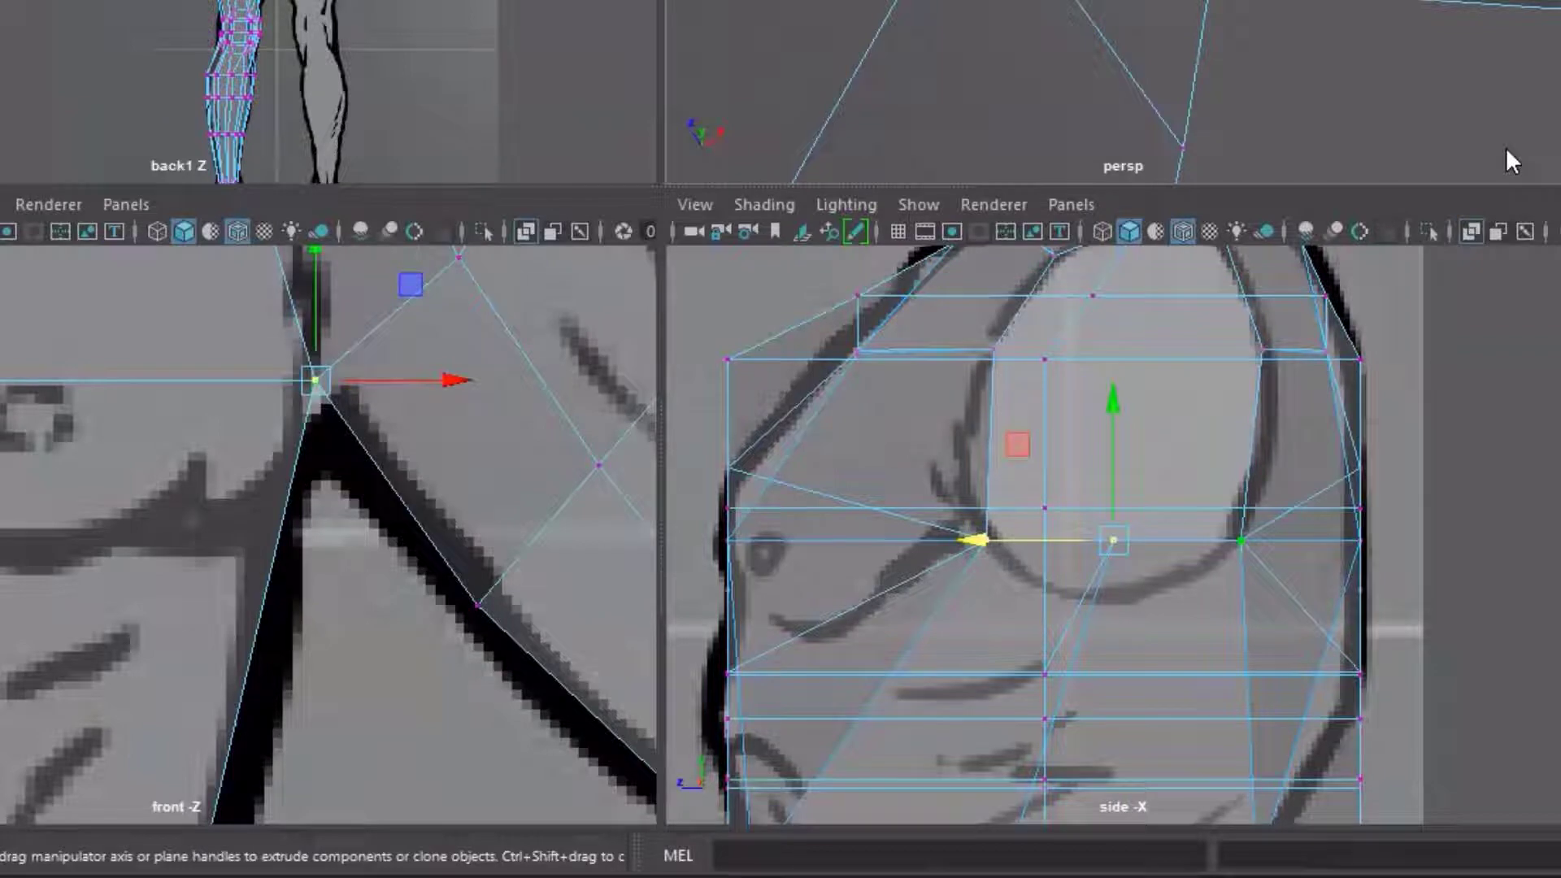
pyautogui.keyDown('ctrl'); pyautogui.moveTo(846, 414); pyautogui.dragTo(1000, 603); pyautogui.keyUp('ctrl')
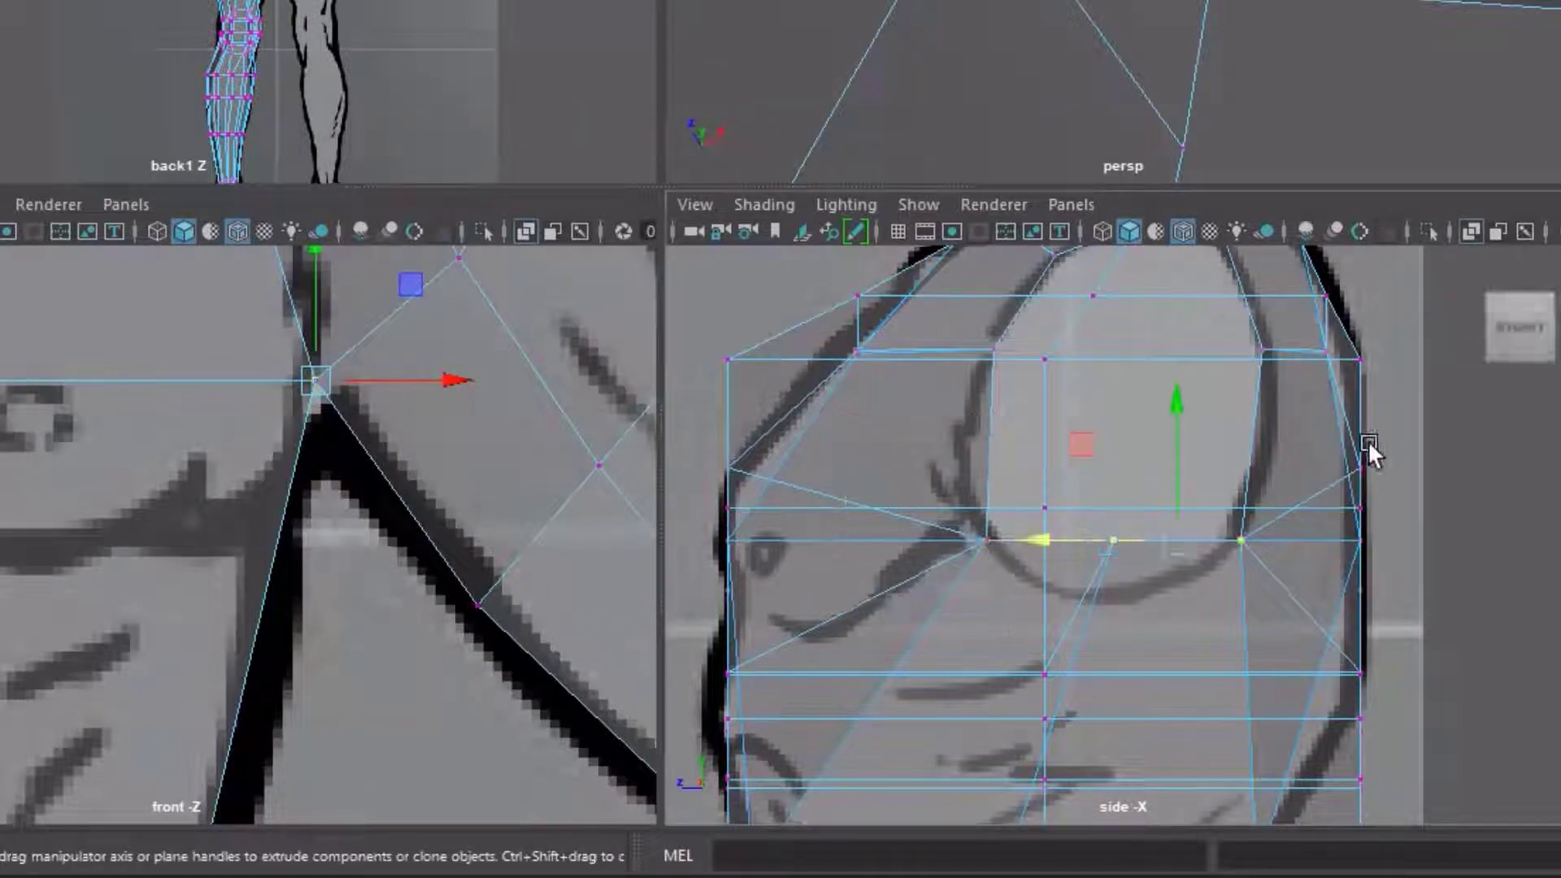
pyautogui.keyDown('ctrl'); pyautogui.moveTo(1379, 431); pyautogui.dragTo(1221, 637); pyautogui.keyUp('ctrl')
pyautogui.press('b')
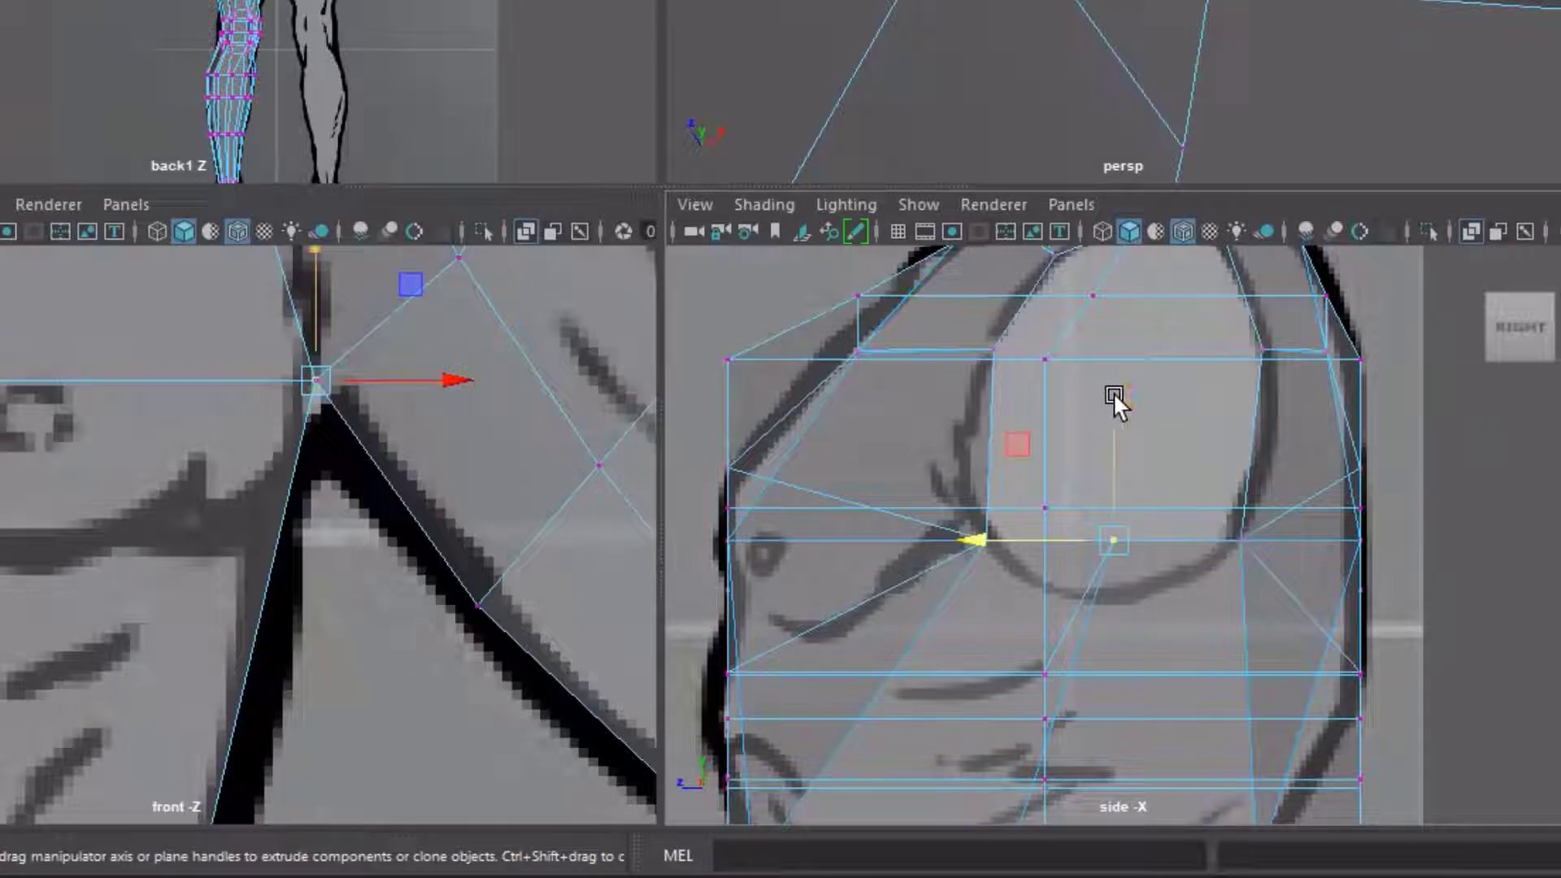
pyautogui.moveTo(1114, 399); pyautogui.dragTo(1113, 460)
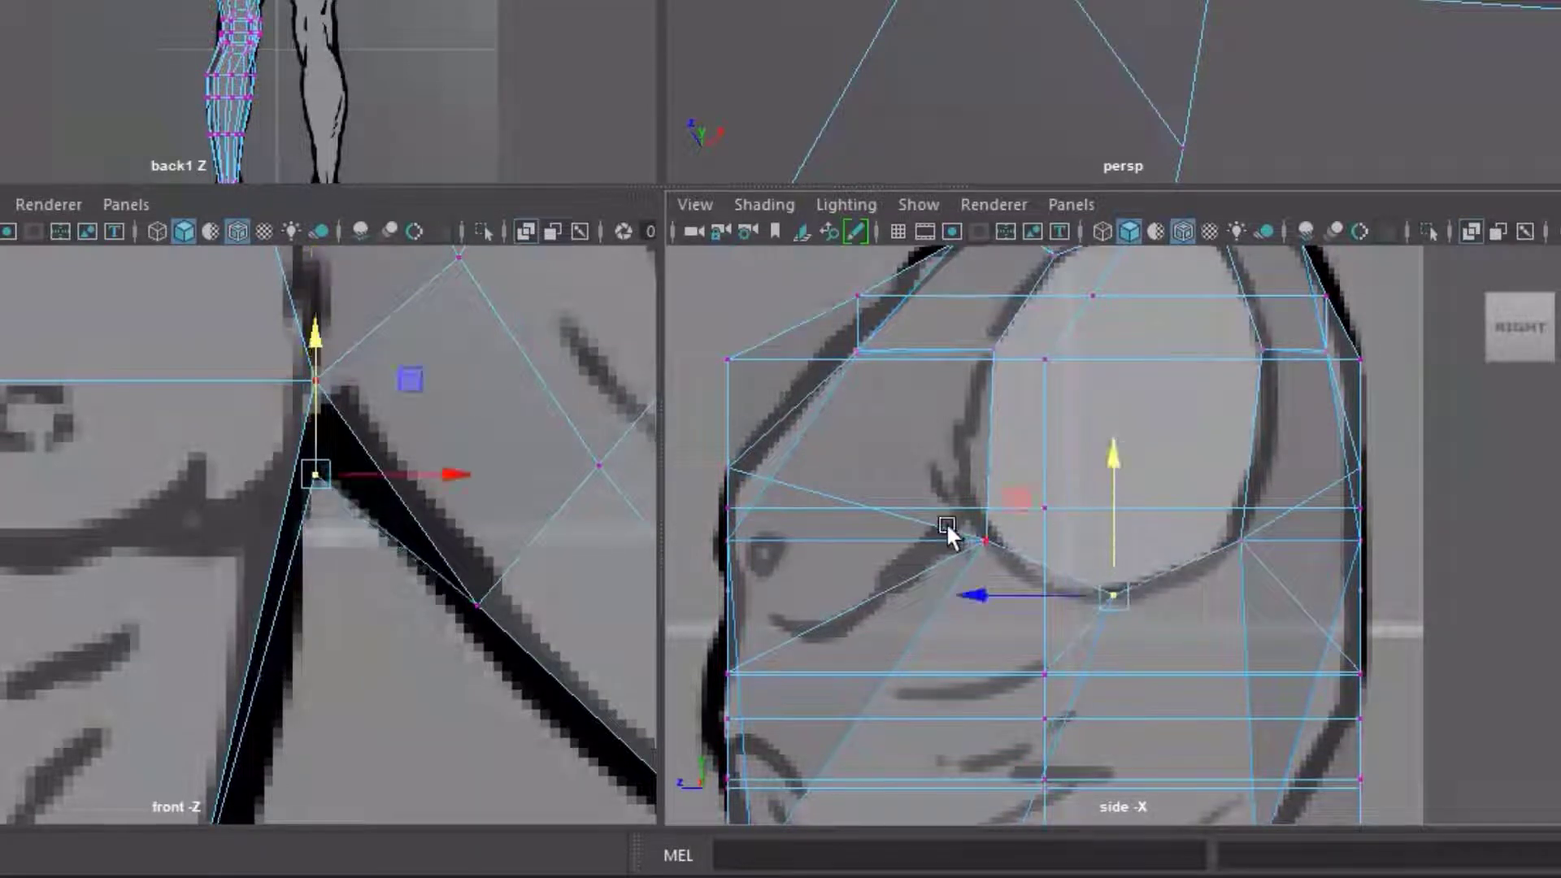
# Nudge the front and back armpit vertices individually onto the side reference's arm outline
pyautogui.click(989, 543)
pyautogui.moveTo(895, 446); pyautogui.dragTo(890, 442, button='middle')
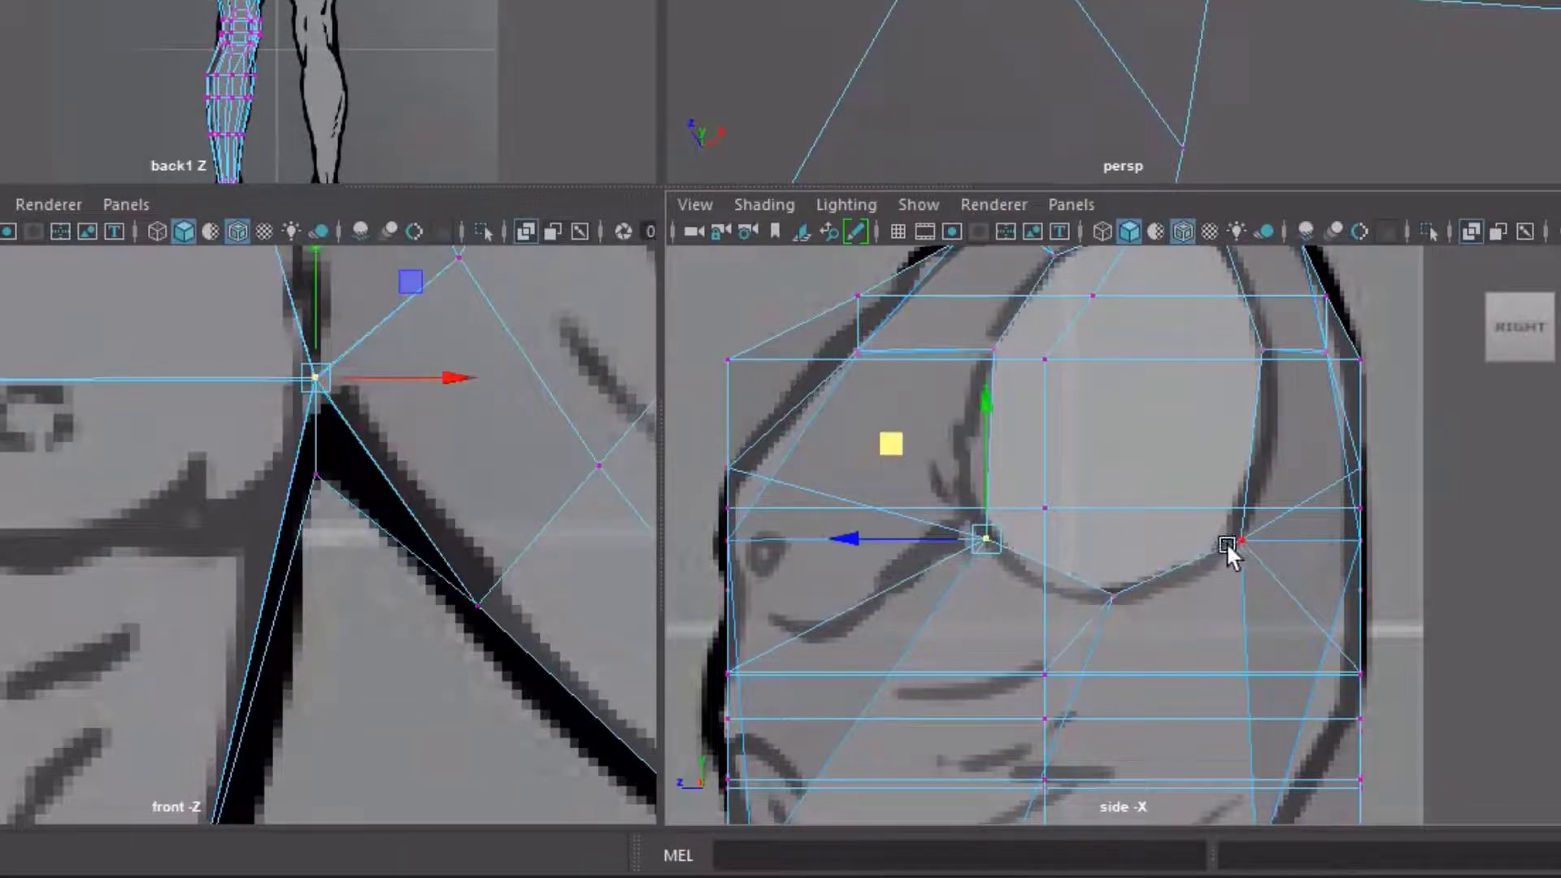
pyautogui.click(1239, 539)
pyautogui.moveTo(1146, 439); pyautogui.dragTo(1142, 434)
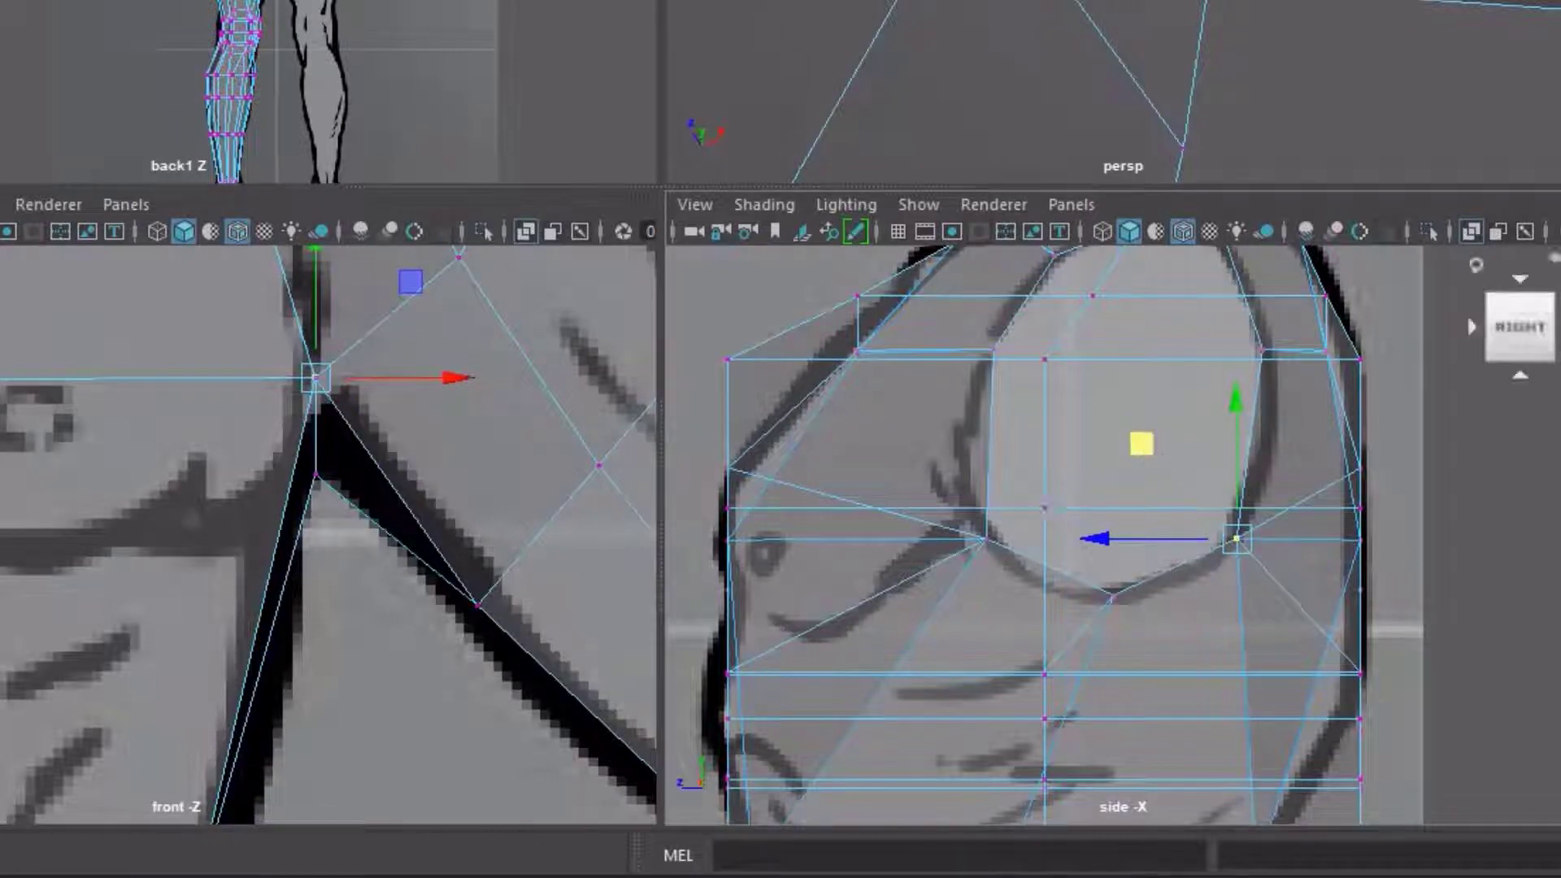
pyautogui.scroll(-5, 1314, 72)
pyautogui.scroll(5, 1314, 72)
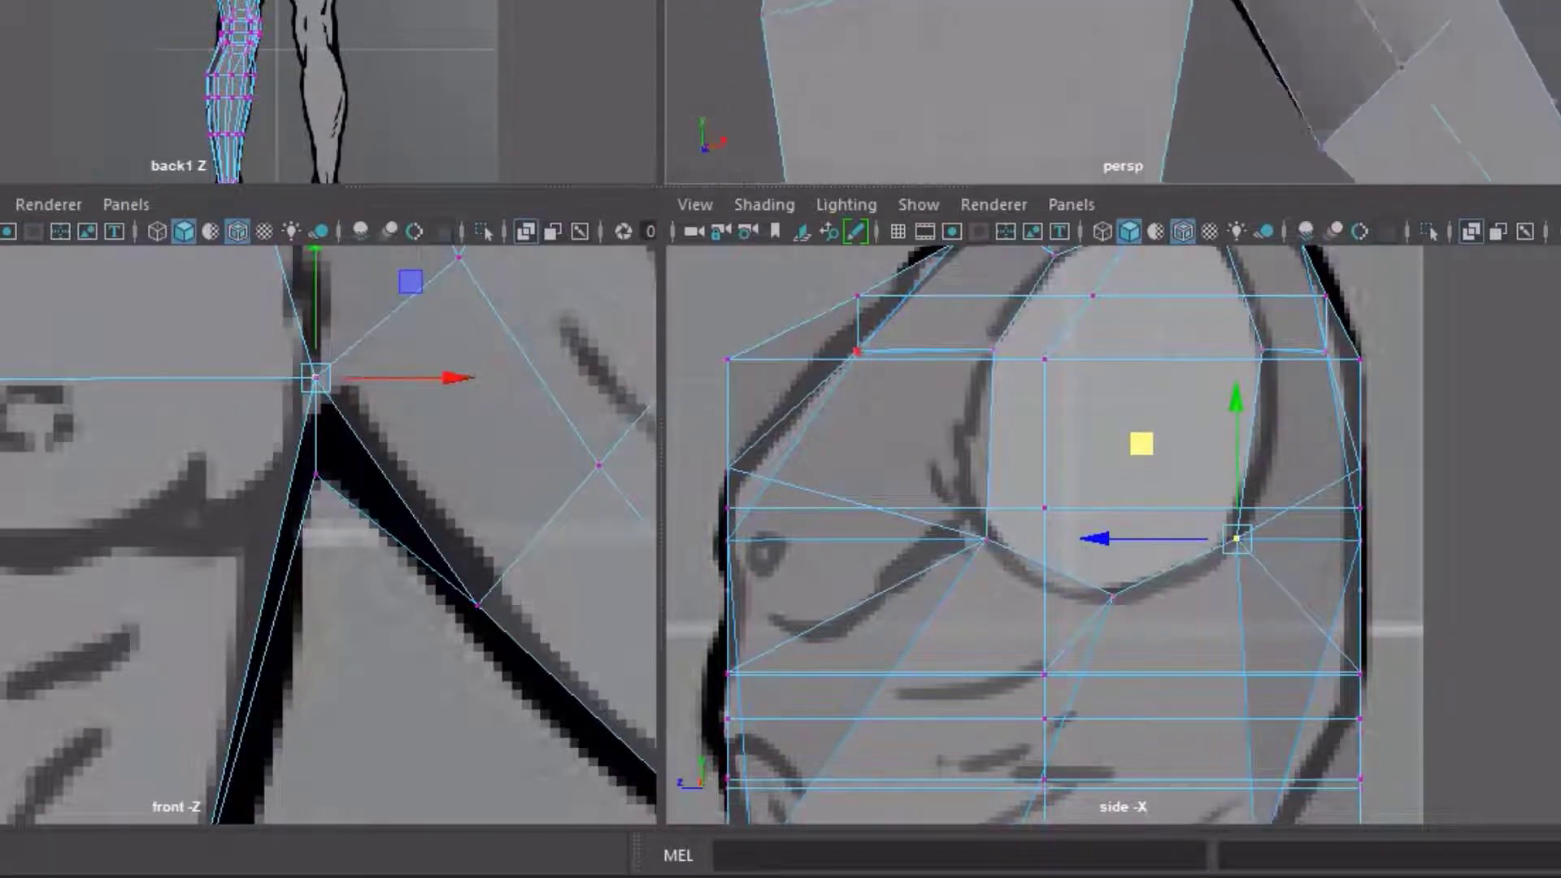
# Examine the reshaped armpit and arm opening in the perspective, front and side views
pyautogui.scroll(4, 1314, 72)
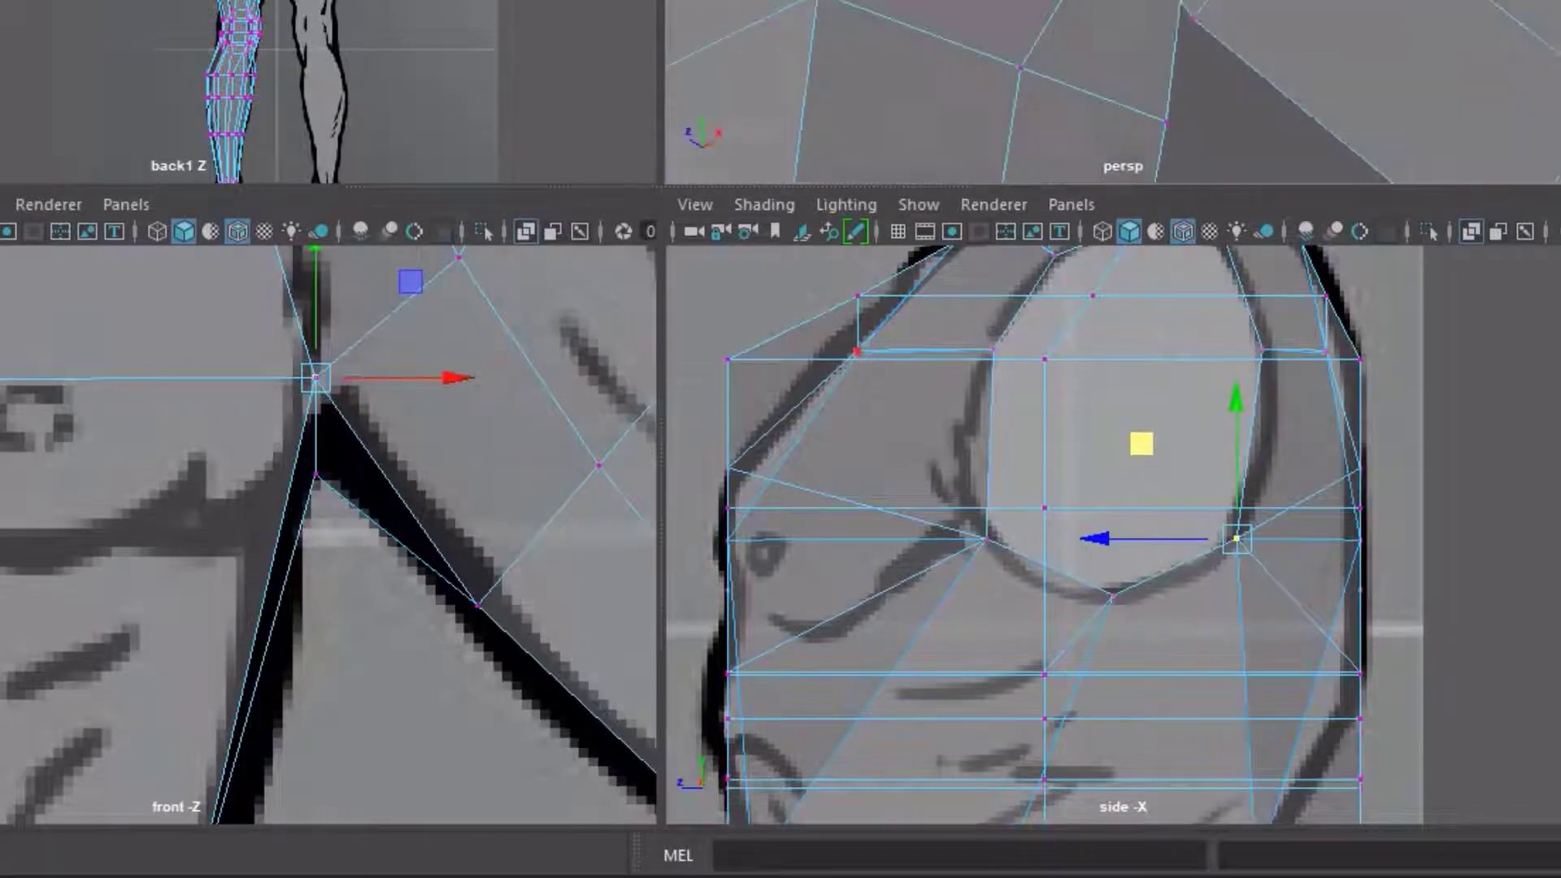
pyautogui.scroll(-4, 1314, 71)
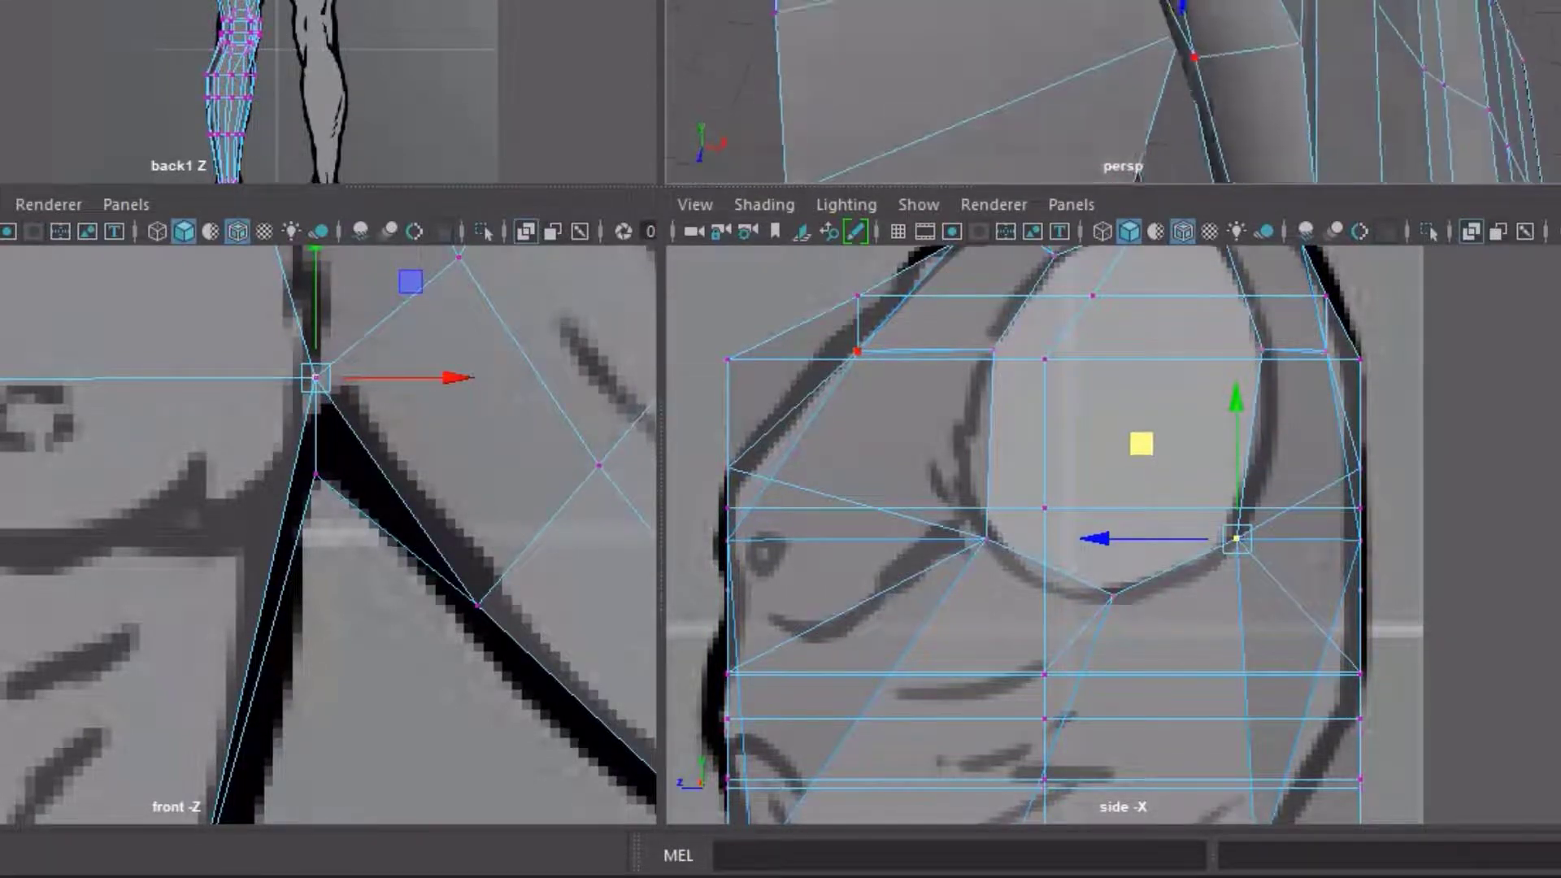
pyautogui.scroll(-6, 1314, 71)
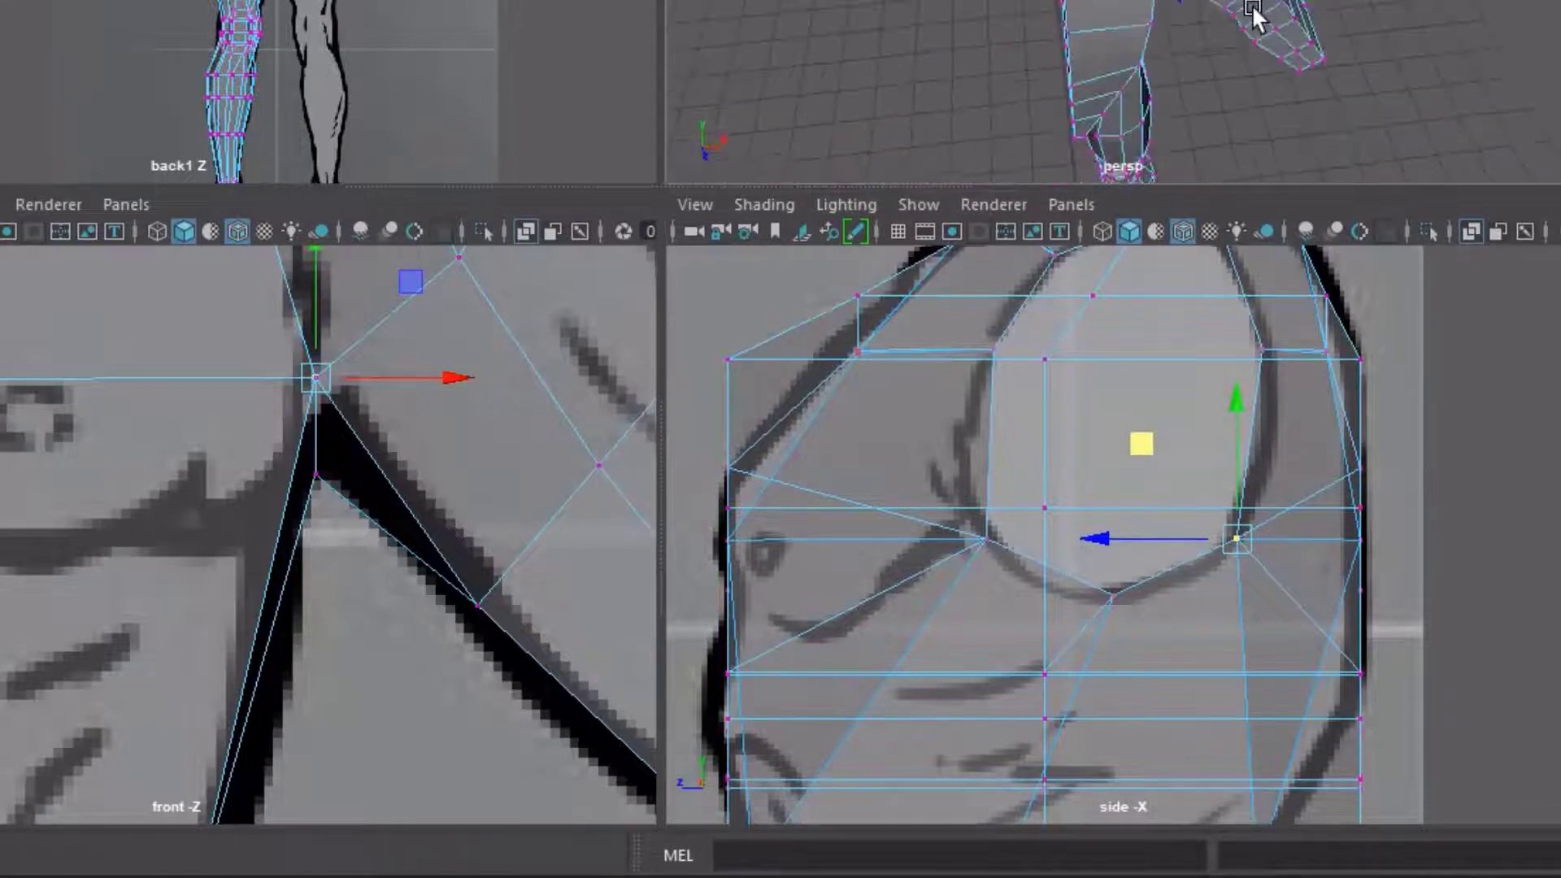
pyautogui.keyDown('alt'); pyautogui.moveTo(1252, 7); pyautogui.dragTo(1199, 0); pyautogui.keyUp('alt')
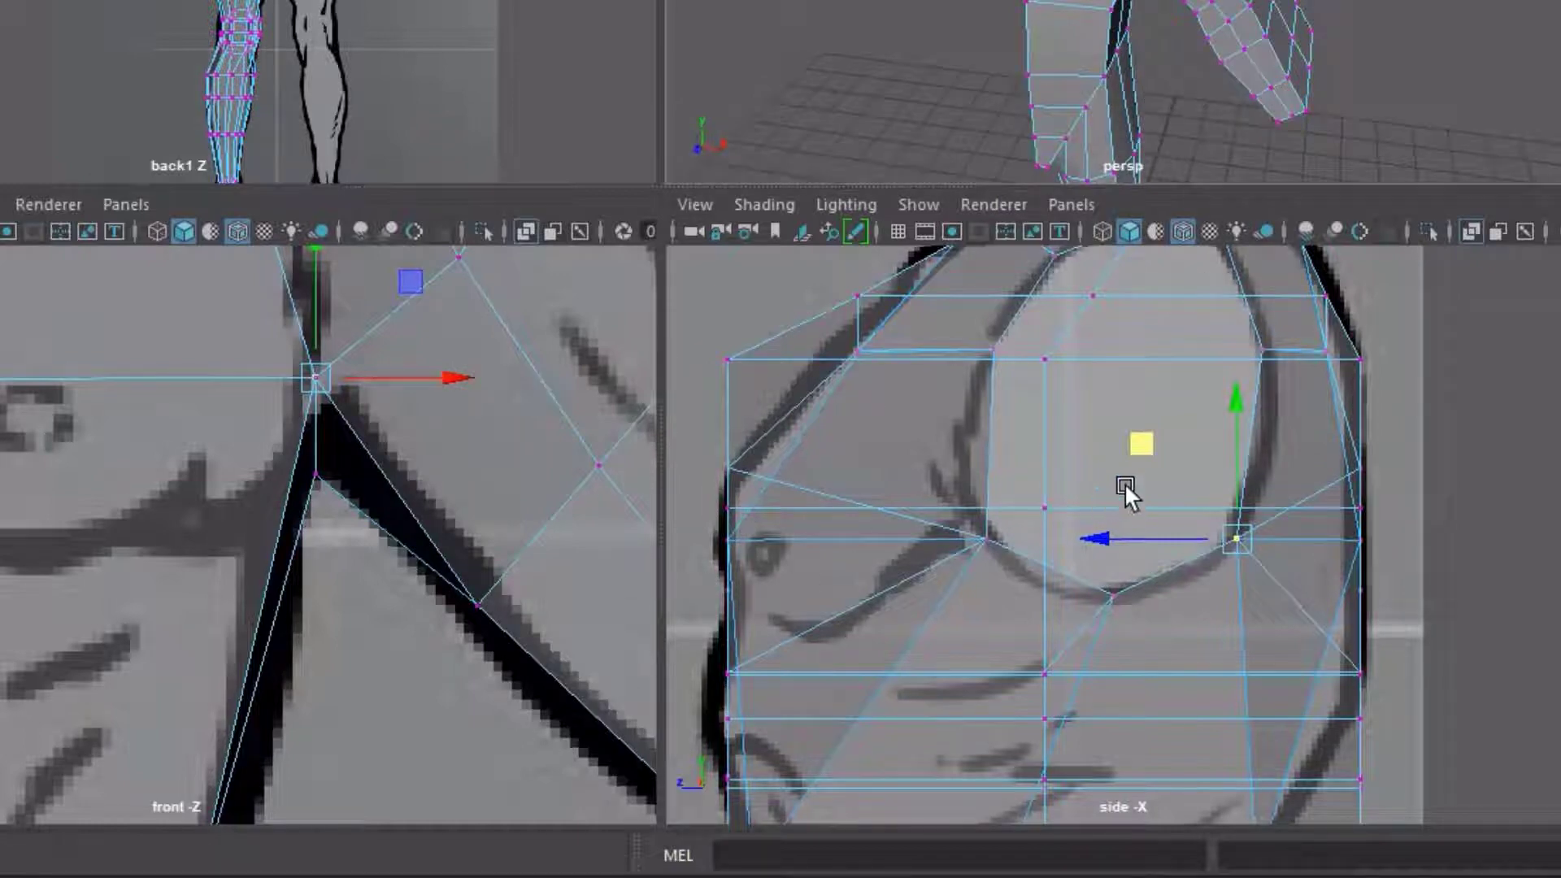
pyautogui.scroll(-5, 404, 508)
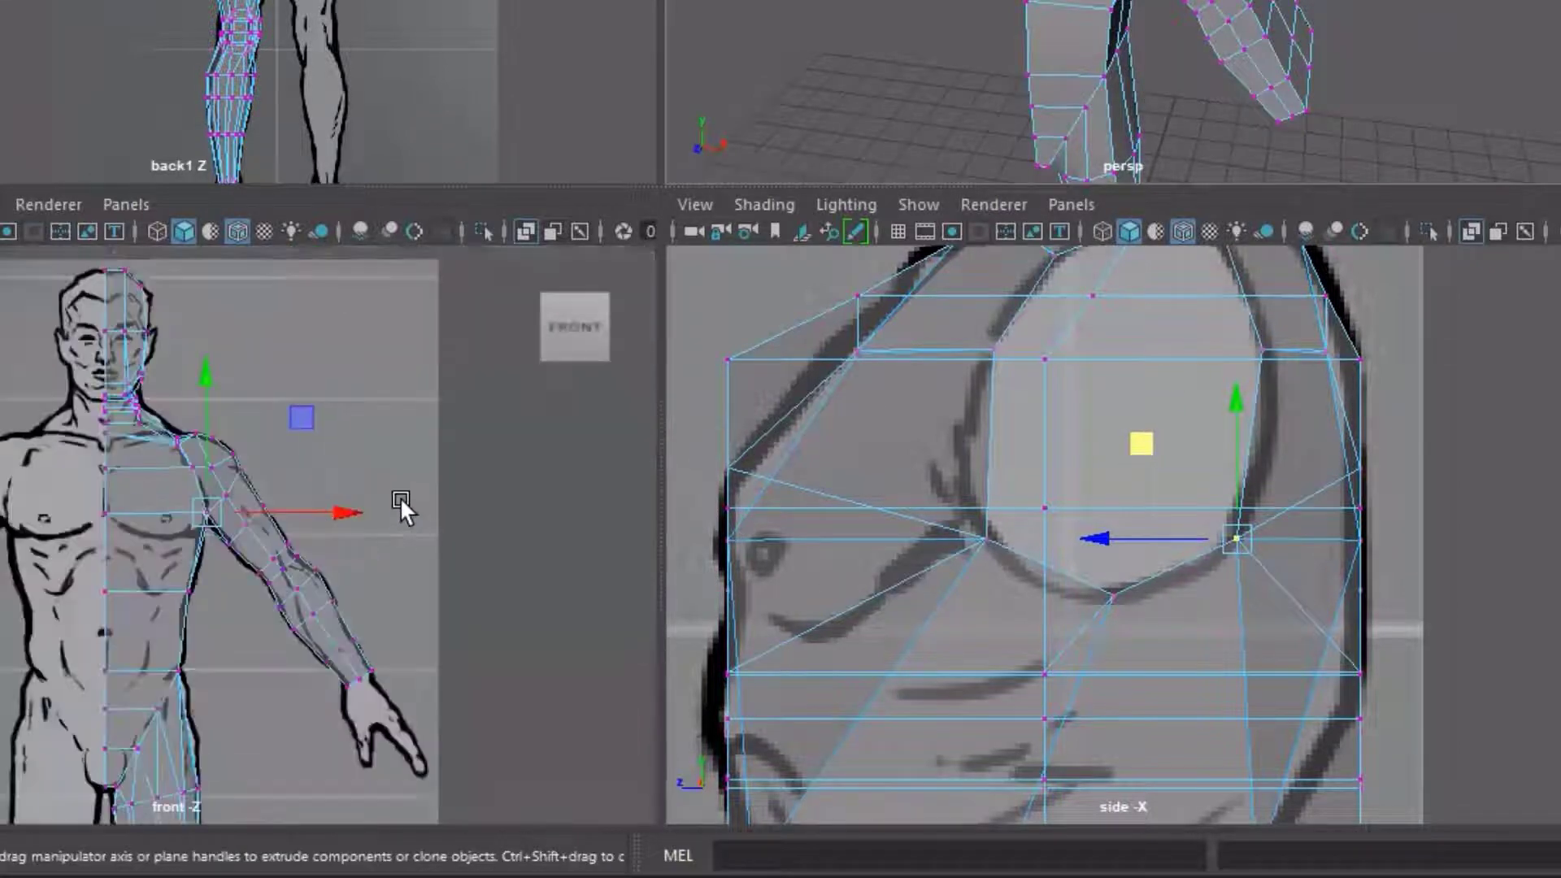
pyautogui.scroll(8, 171, 451)
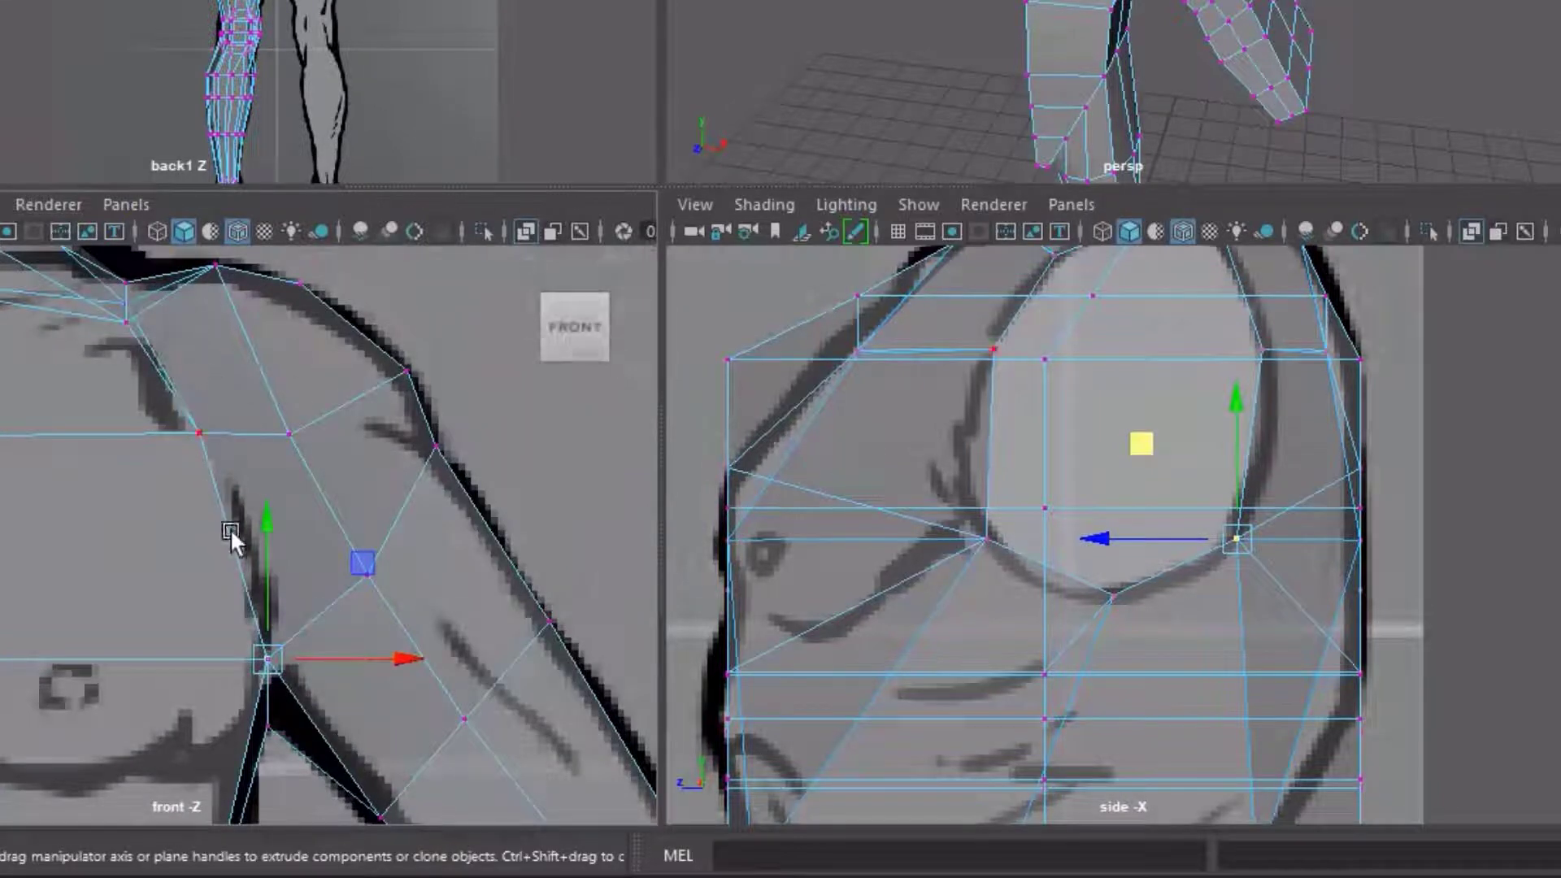
pyautogui.keyDown('alt'); pyautogui.moveTo(1150, 466); pyautogui.dragTo(1107, 567, button='middle'); pyautogui.keyUp('alt')
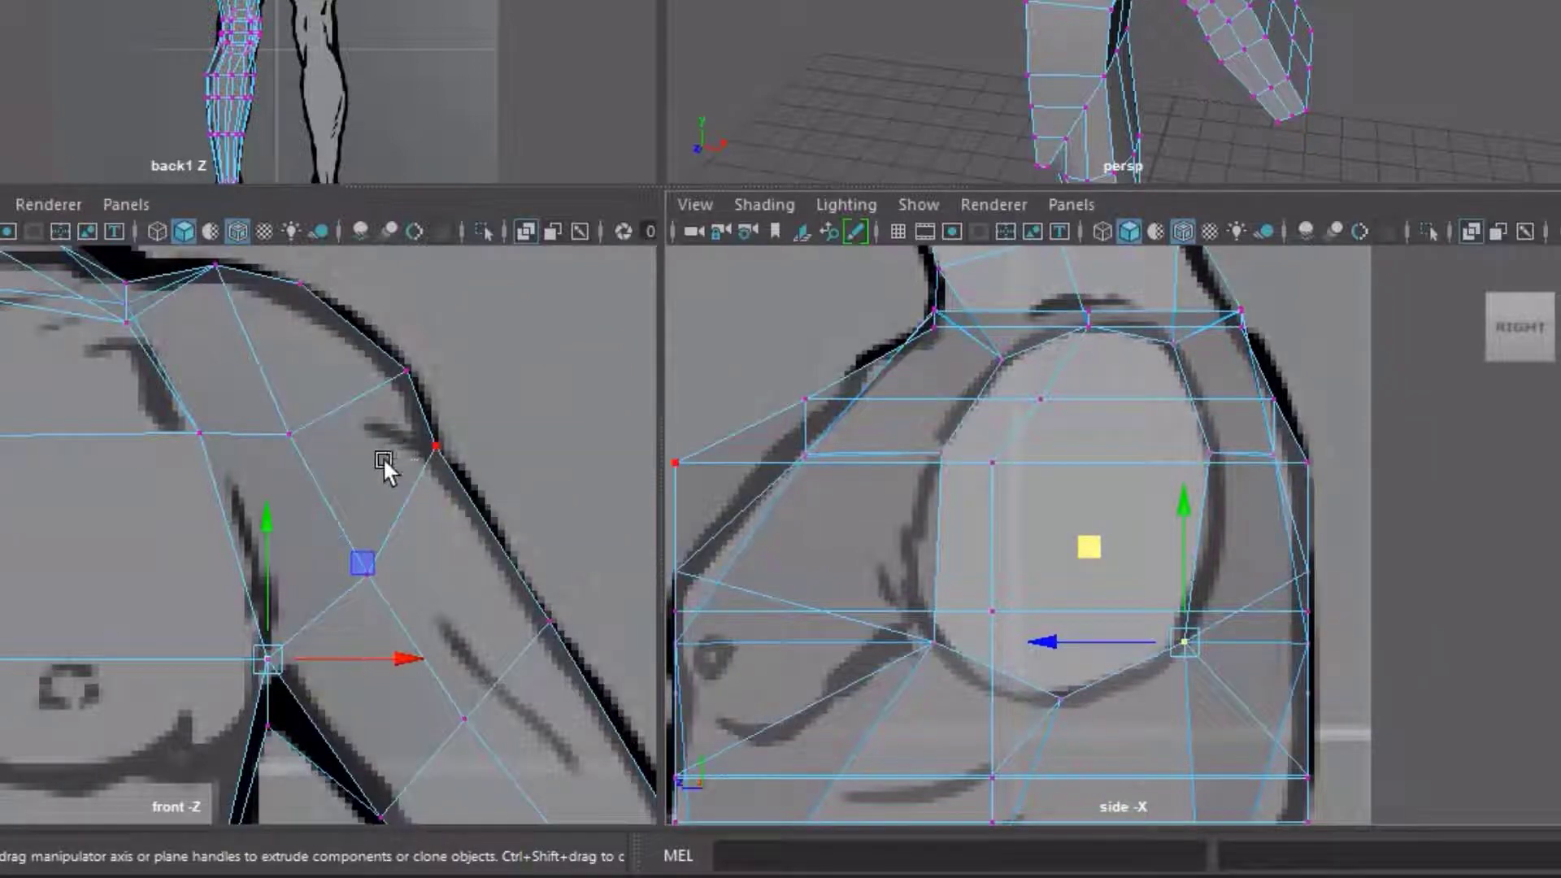
pyautogui.keyDown('alt'); pyautogui.moveTo(366, 451); pyautogui.dragTo(261, 512, button='middle'); pyautogui.keyUp('alt')
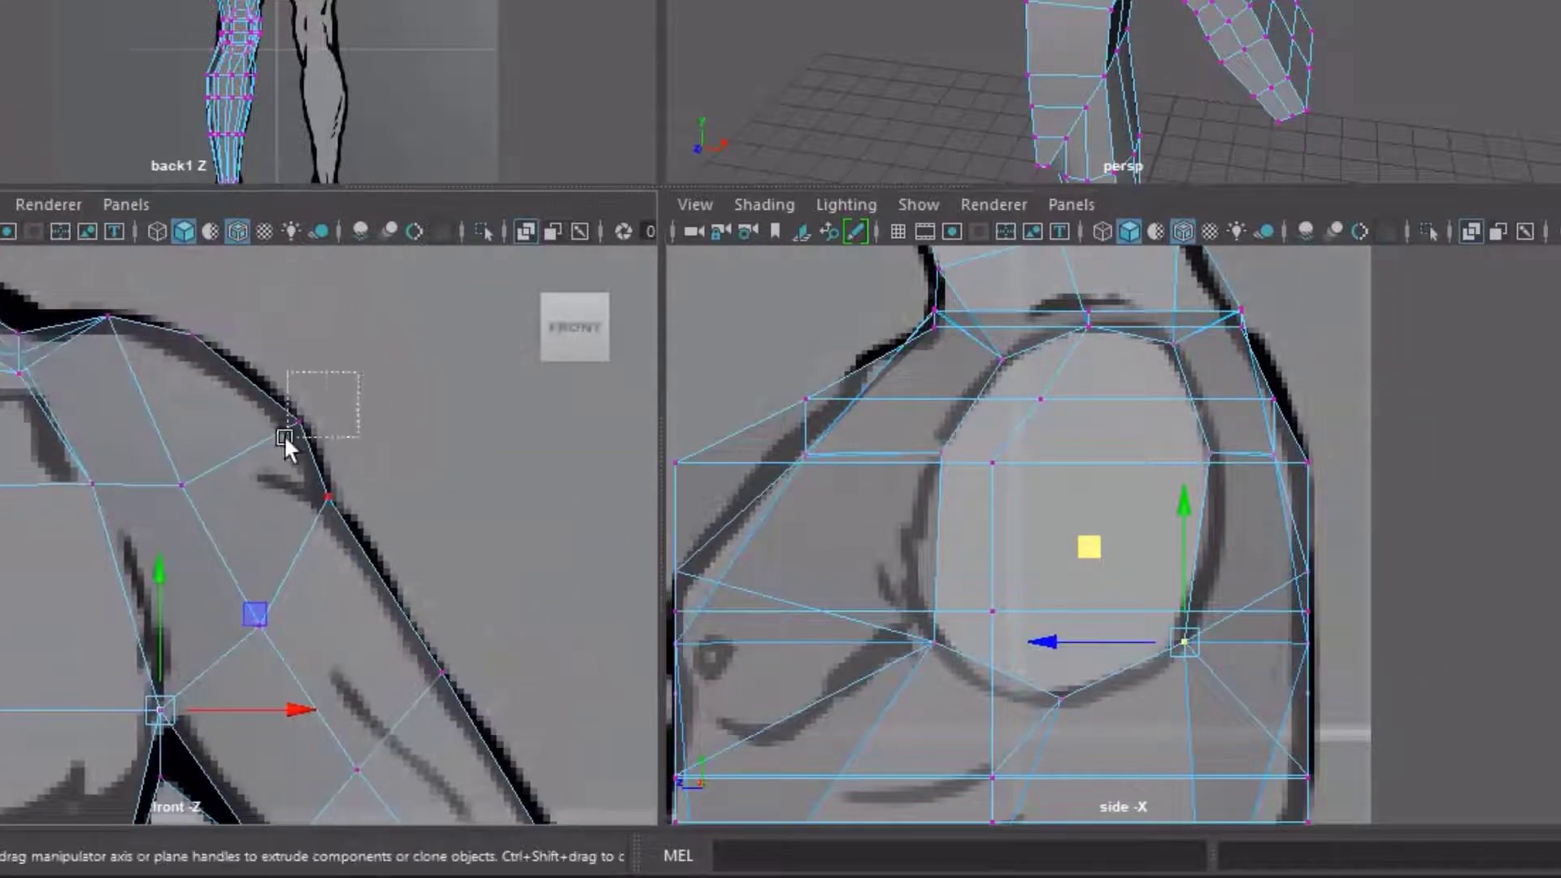
# Select the outer shoulder vertices in the front view and check their fit against the shoulder outline, leaving nothing selected
pyautogui.moveTo(285, 434); pyautogui.dragTo(274, 442)
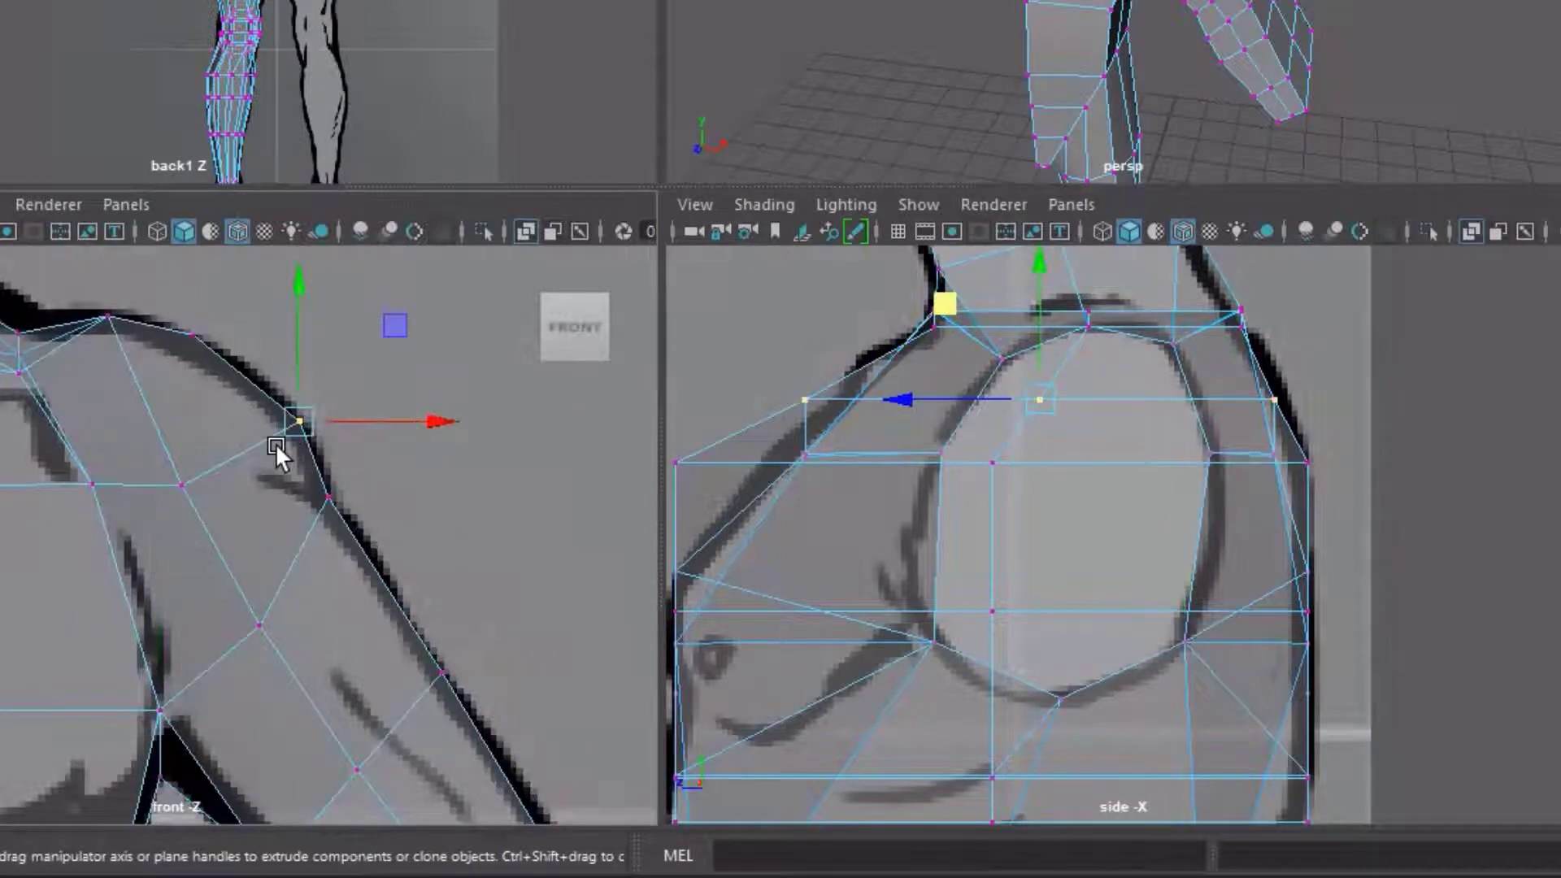
pyautogui.press('space')
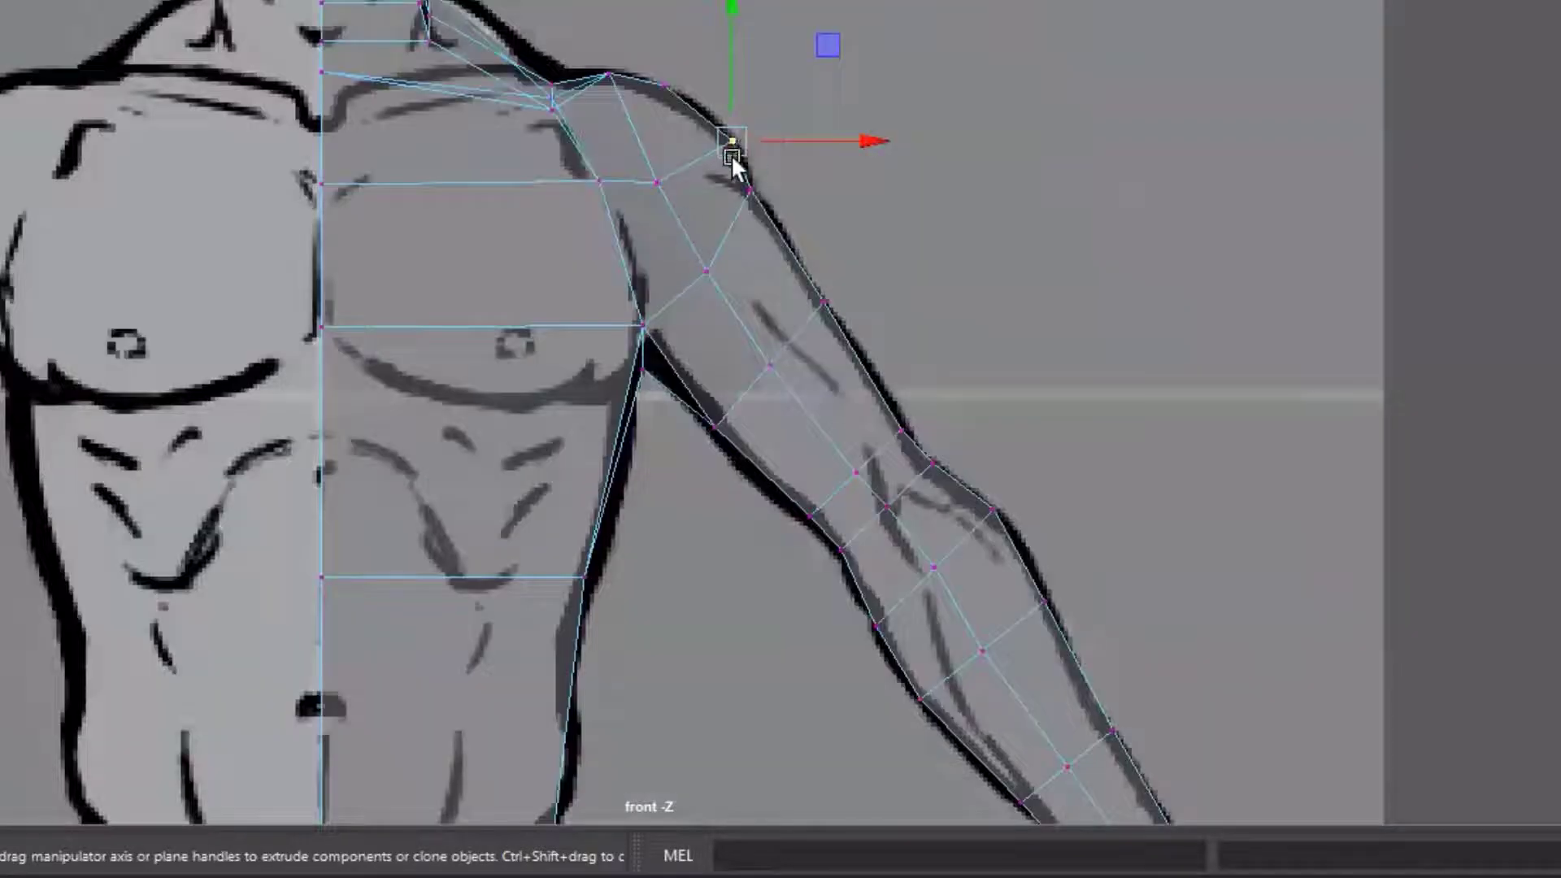
pyautogui.scroll(3, 732, 155)
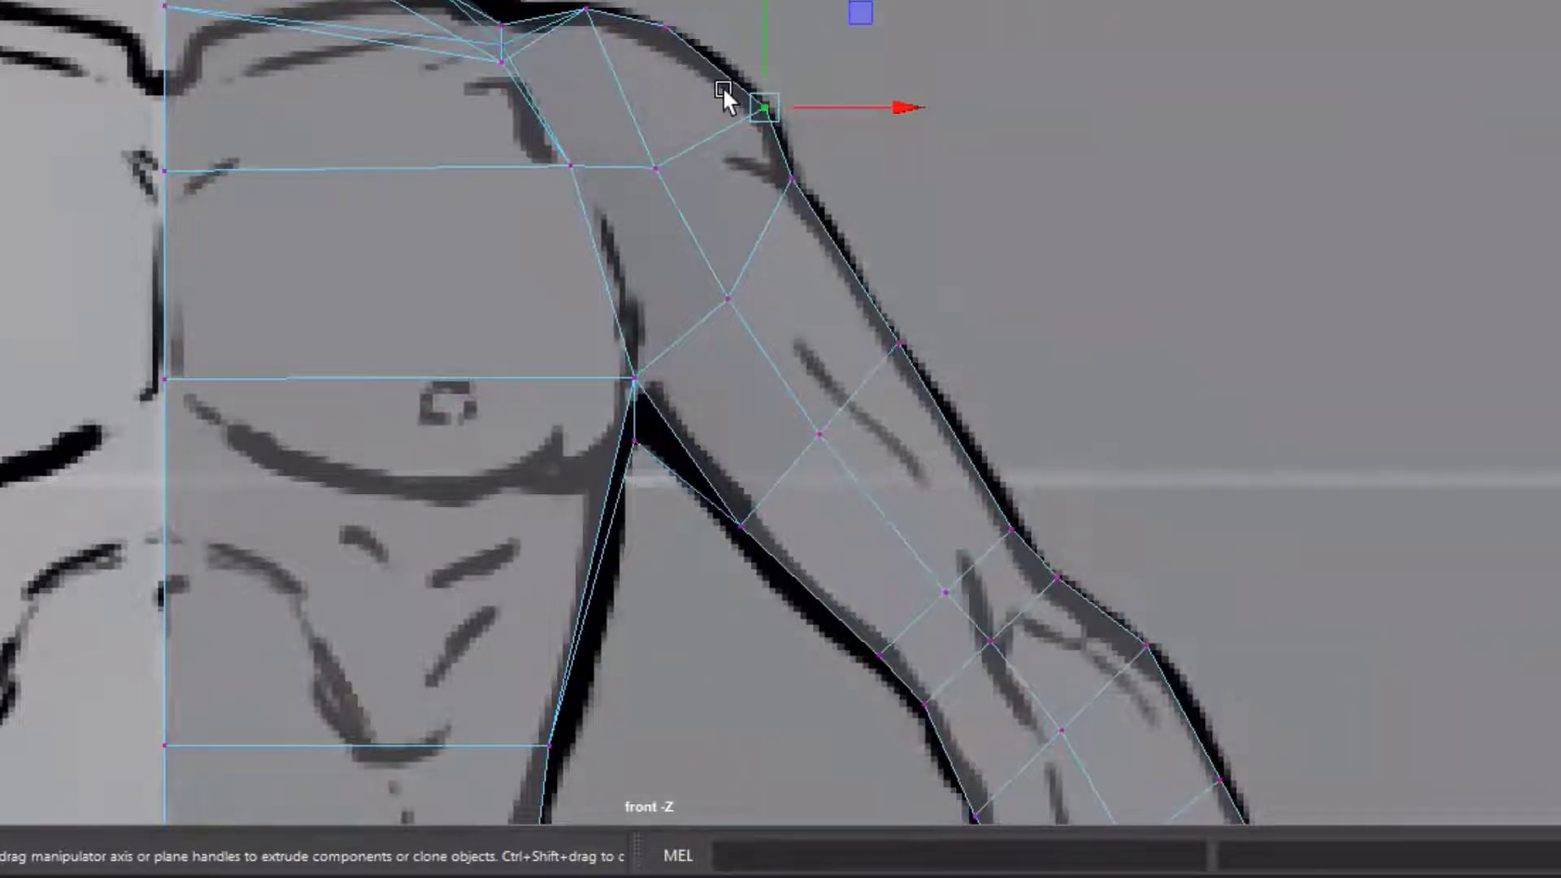
pyautogui.press('ctrl')
pyautogui.press('ctrl')
pyautogui.press('ctrl')
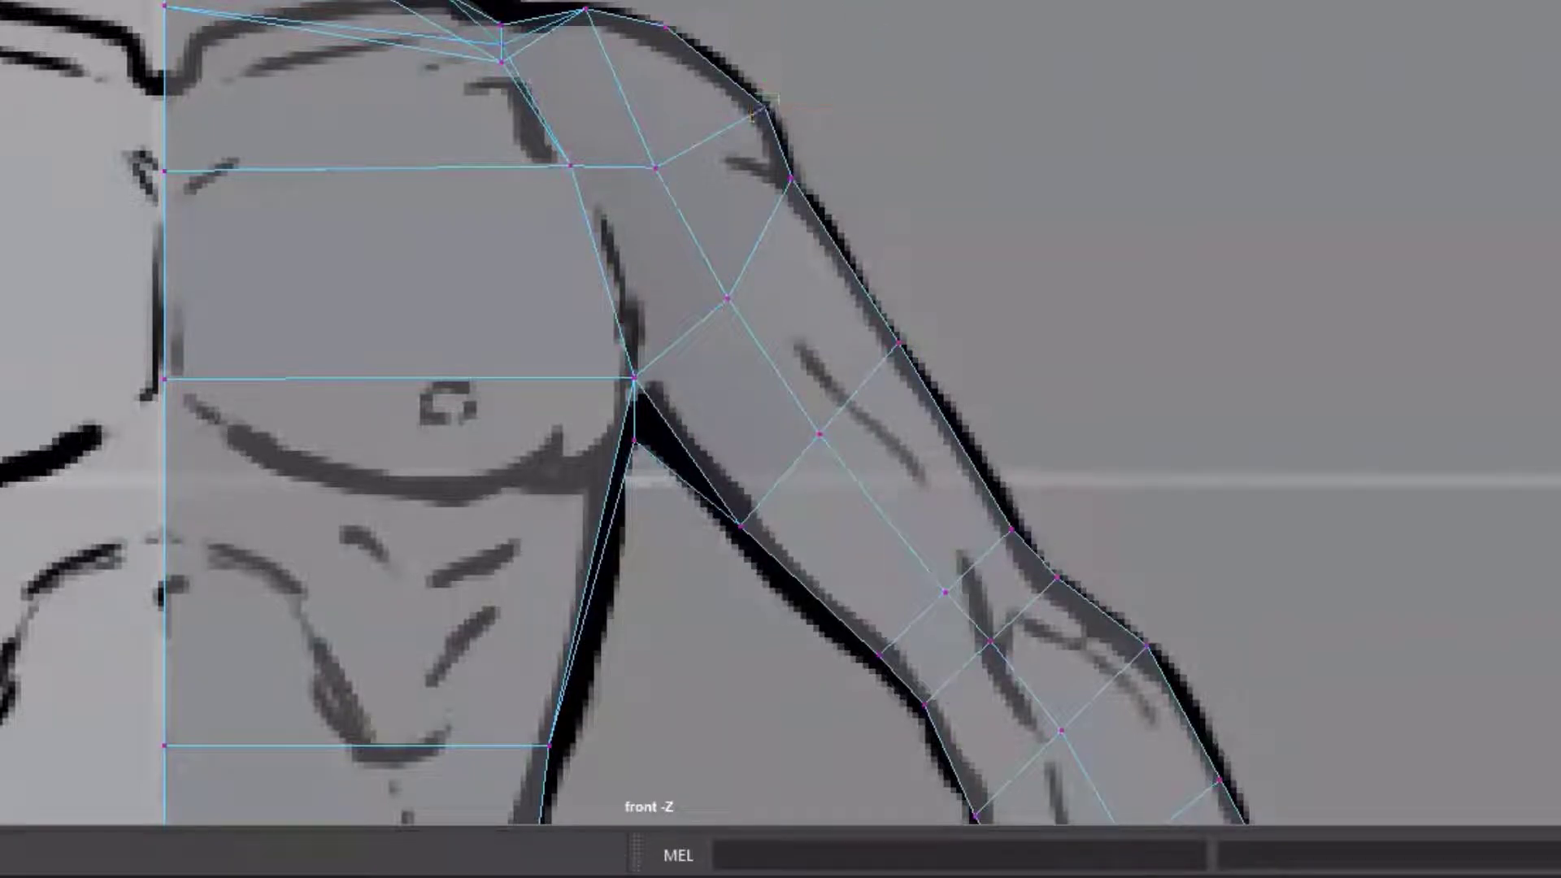
pyautogui.press('space')
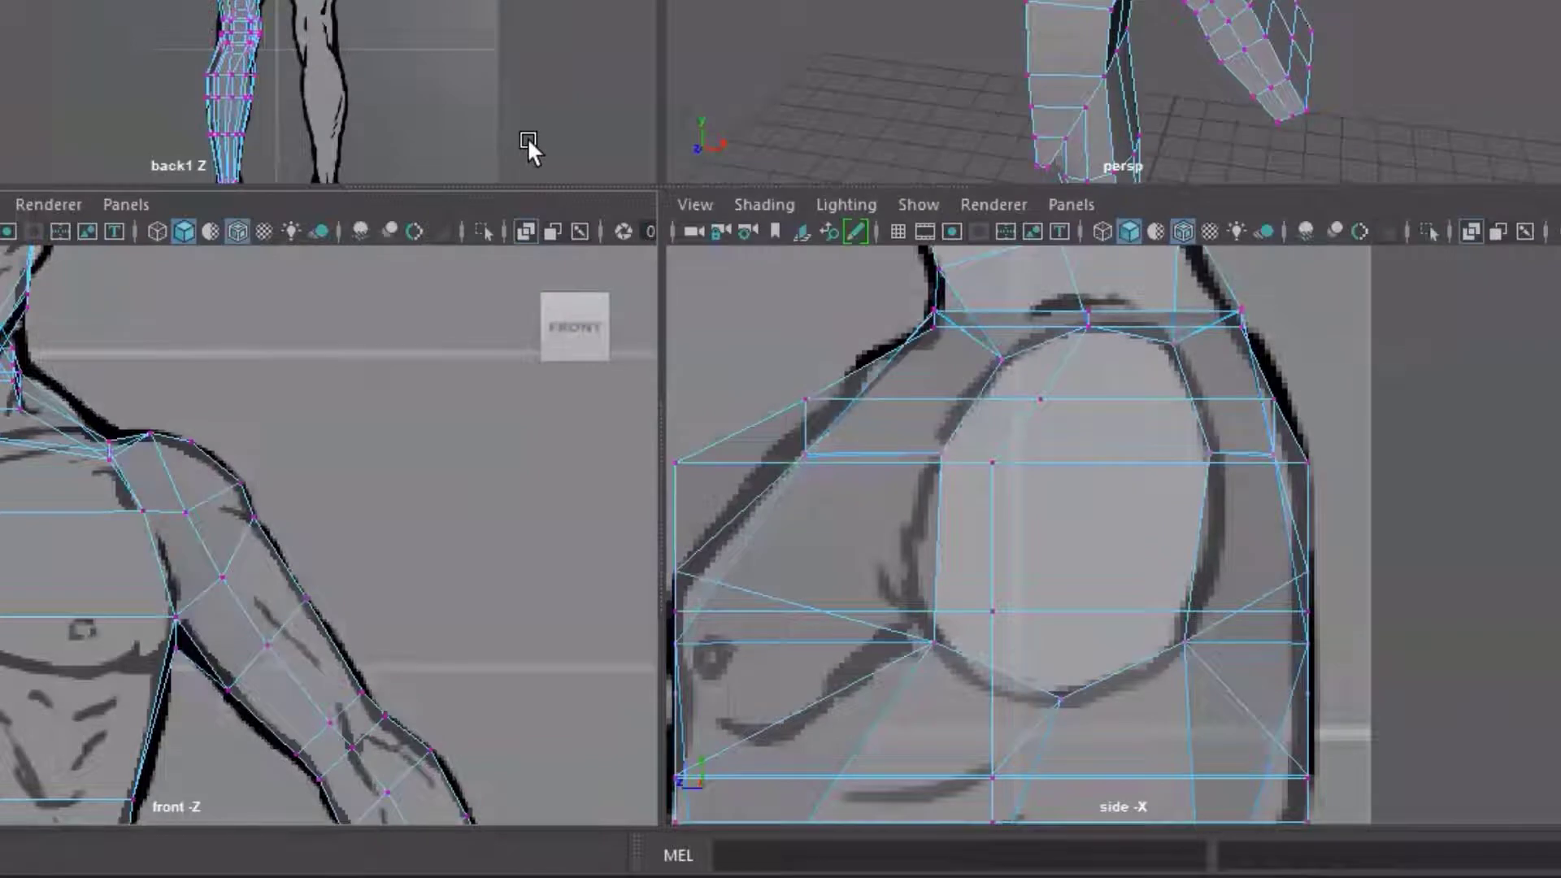
# Return to object mode, move the ARM_SIDE image plane along X onto the body, and display it in all views
pyautogui.click(244, 520)
pyautogui.press('F8')
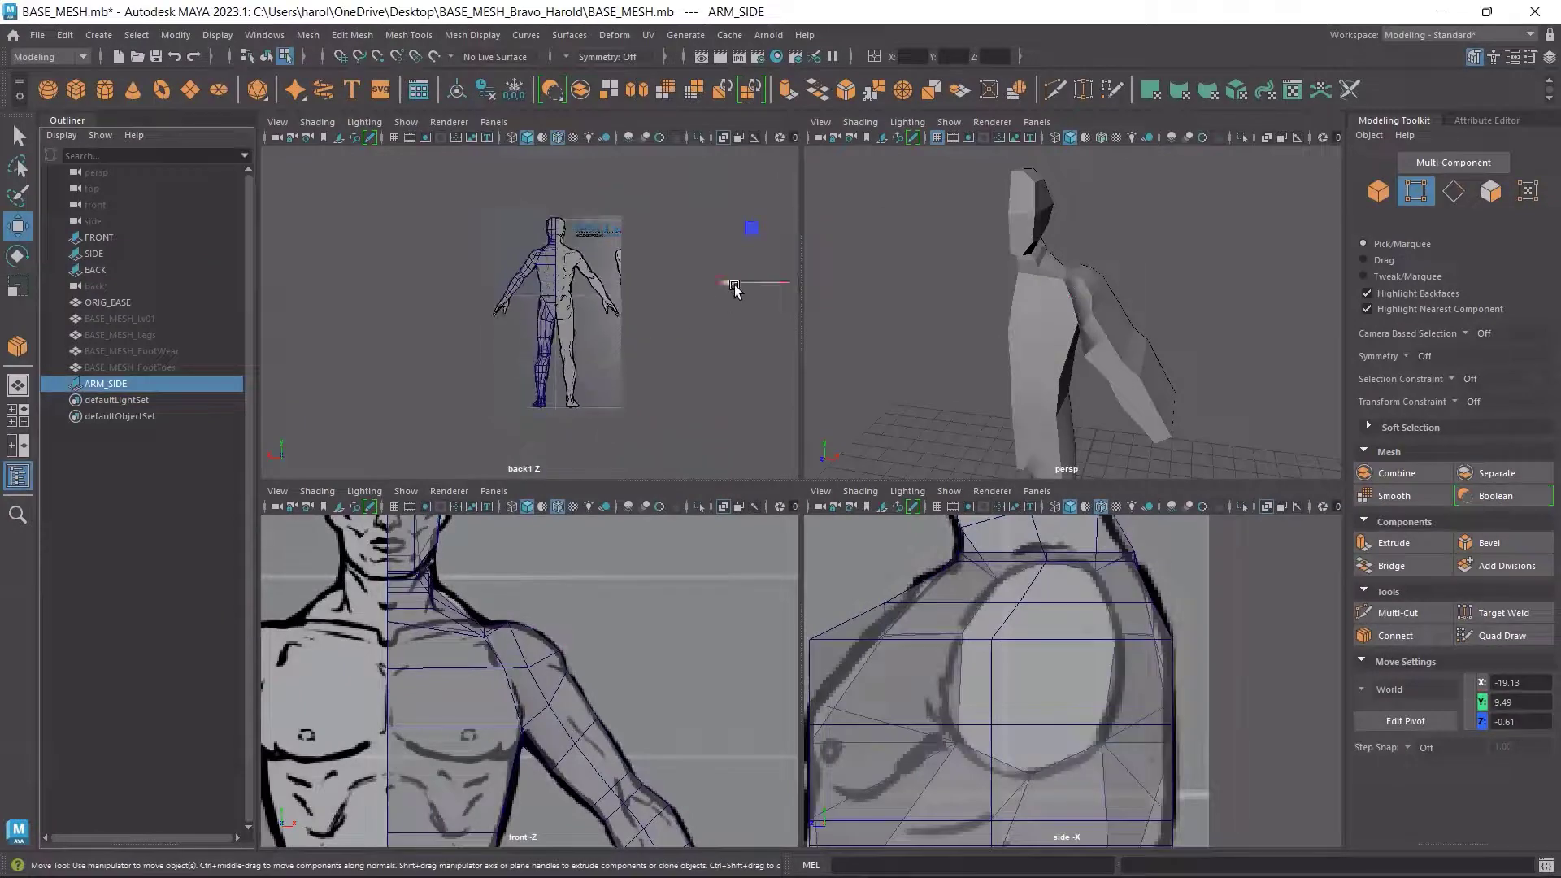
pyautogui.moveTo(726, 285); pyautogui.dragTo(485, 259)
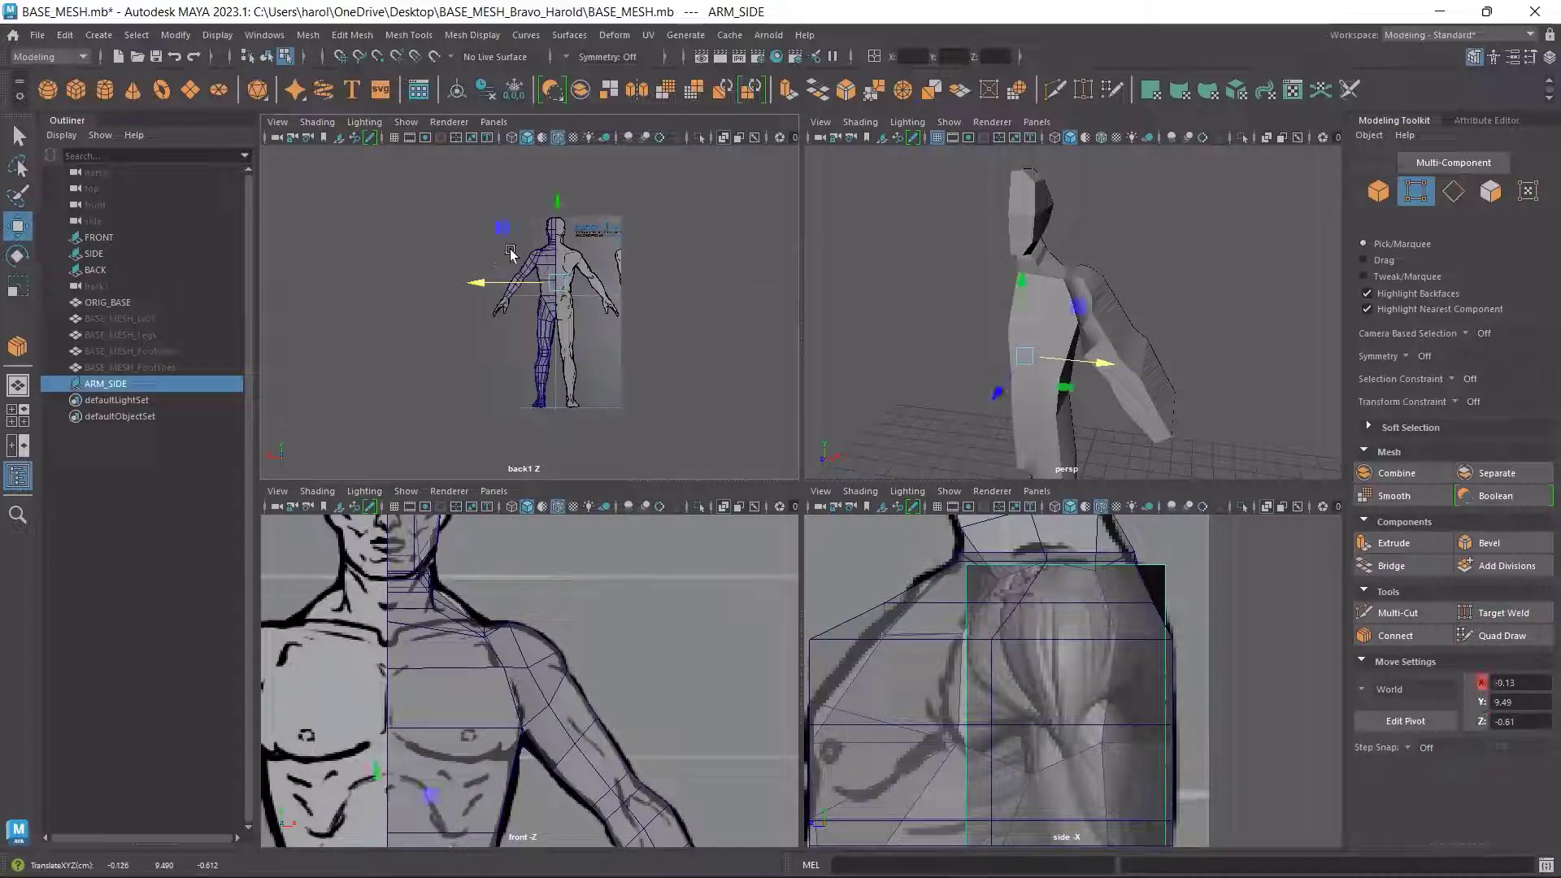
pyautogui.click(1509, 58)
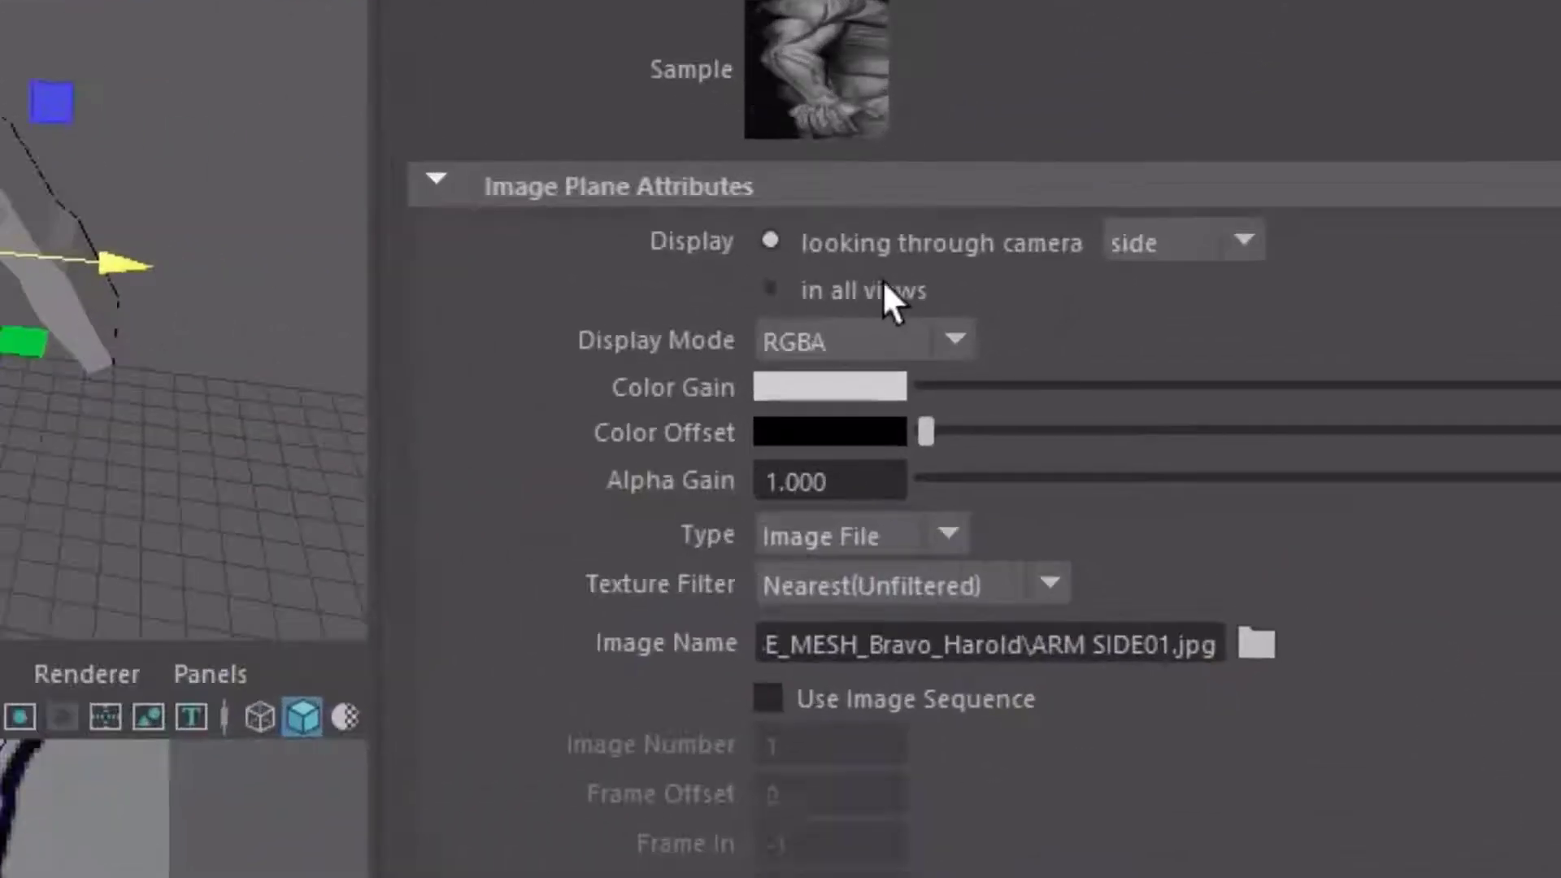
pyautogui.click(1028, 351)
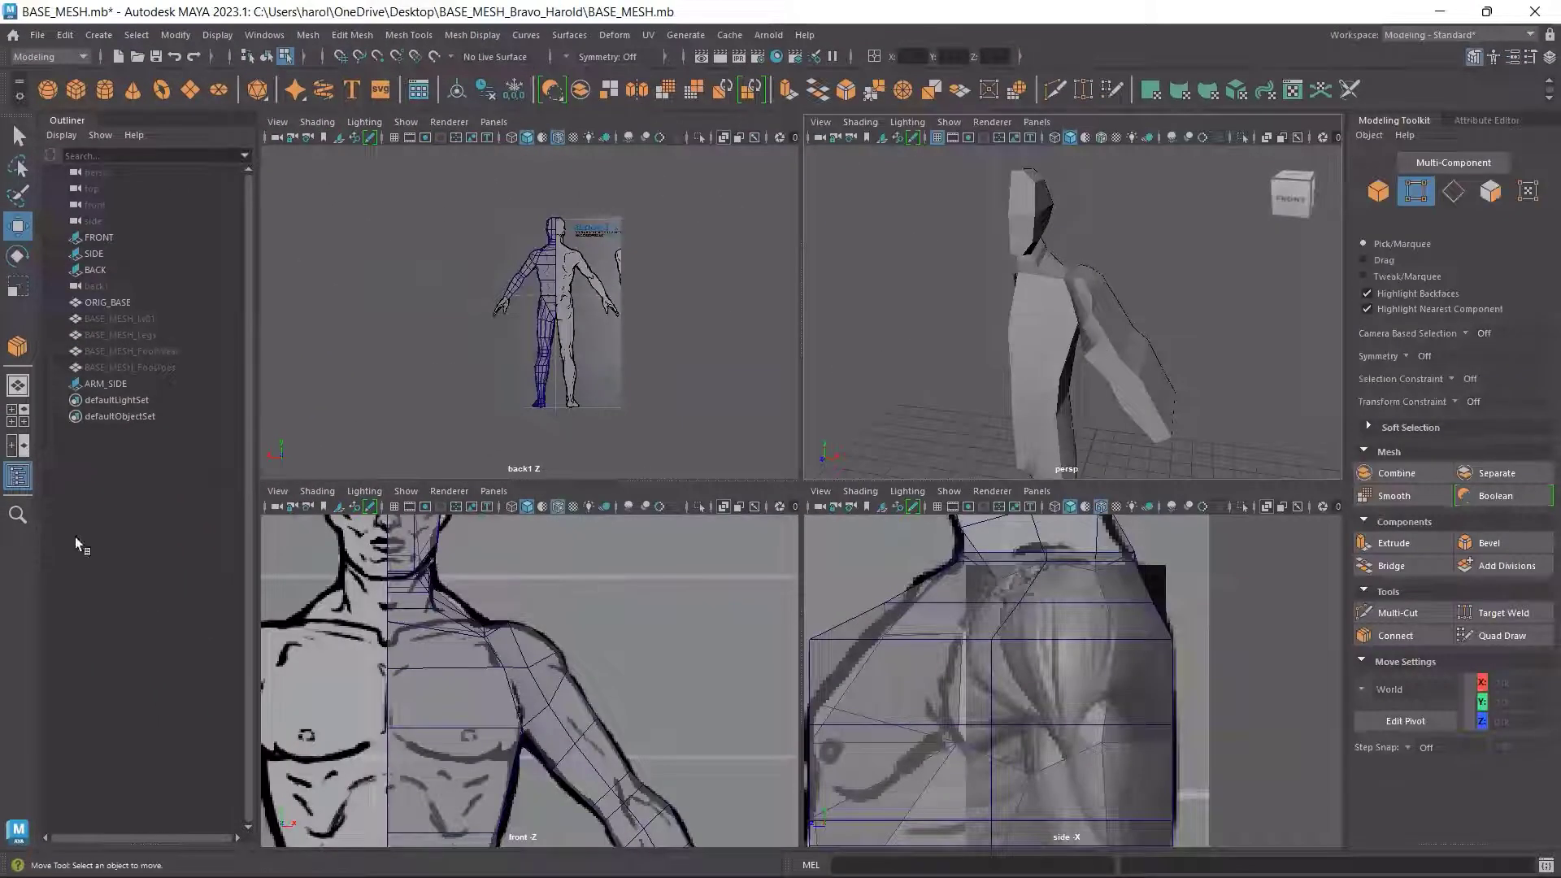
# Move the ARM_SIDE image plane along X into the torso near the shoulder, with X-ray shading on in the perspective view
pyautogui.click(106, 383)
pyautogui.keyDown('alt'); pyautogui.moveTo(1016, 357); pyautogui.dragTo(1000, 322); pyautogui.keyUp('alt')
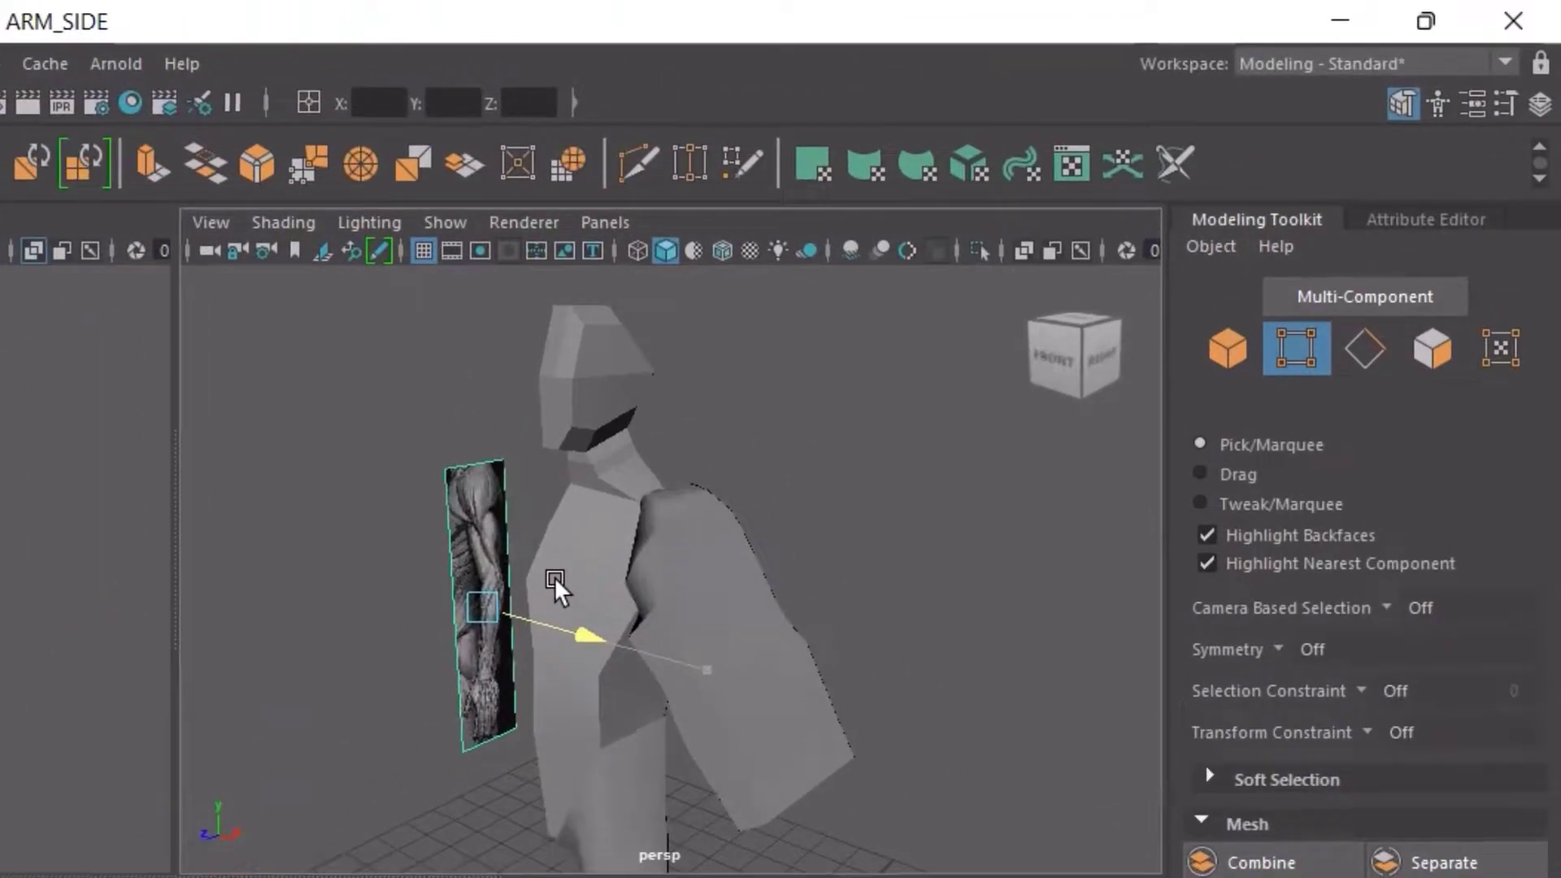
pyautogui.moveTo(700, 492); pyautogui.dragTo(728, 484, button='middle')
pyautogui.moveTo(586, 568); pyautogui.dragTo(738, 607, button='middle')
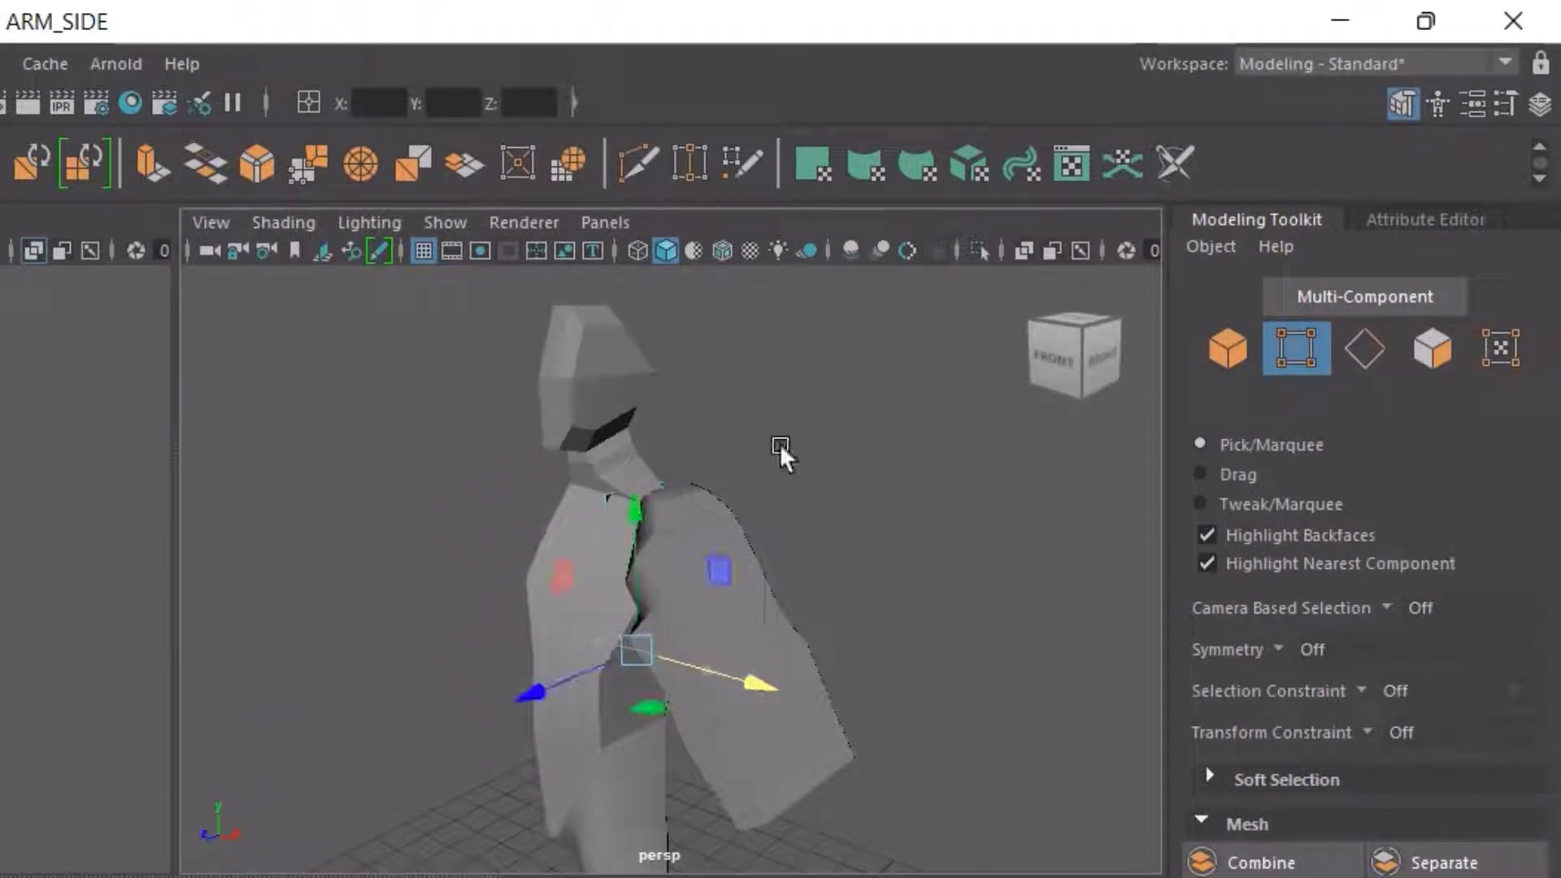
pyautogui.click(1024, 252)
pyautogui.moveTo(569, 683)
pyautogui.keyDown('alt'); pyautogui.mouseDown()
pyautogui.moveTo(536, 704)
pyautogui.moveTo(572, 699)
pyautogui.mouseUp(); pyautogui.keyUp('alt')
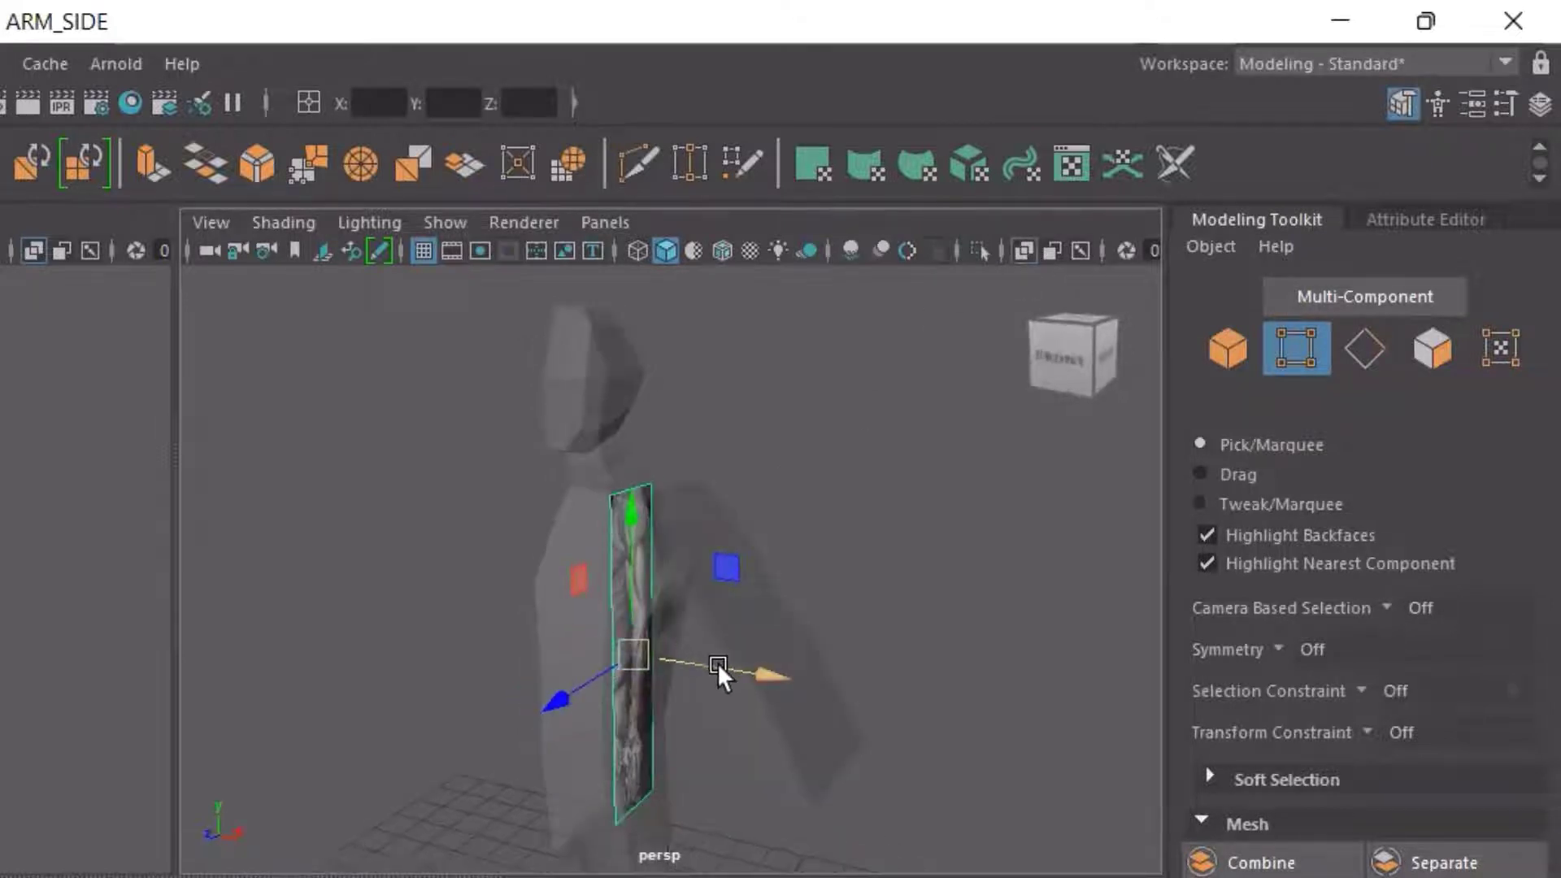
pyautogui.moveTo(718, 661)
pyautogui.mouseDown(button='middle')
pyautogui.moveTo(738, 660)
pyautogui.moveTo(694, 660)
pyautogui.moveTo(739, 652)
pyautogui.mouseUp(button='middle')
# Show the perspective view in wireframe and shift the ARM_SIDE image plane along X to about 1.37
pyautogui.click(636, 252)
pyautogui.keyDown('alt'); pyautogui.moveTo(880, 618); pyautogui.dragTo(642, 618); pyautogui.keyUp('alt')
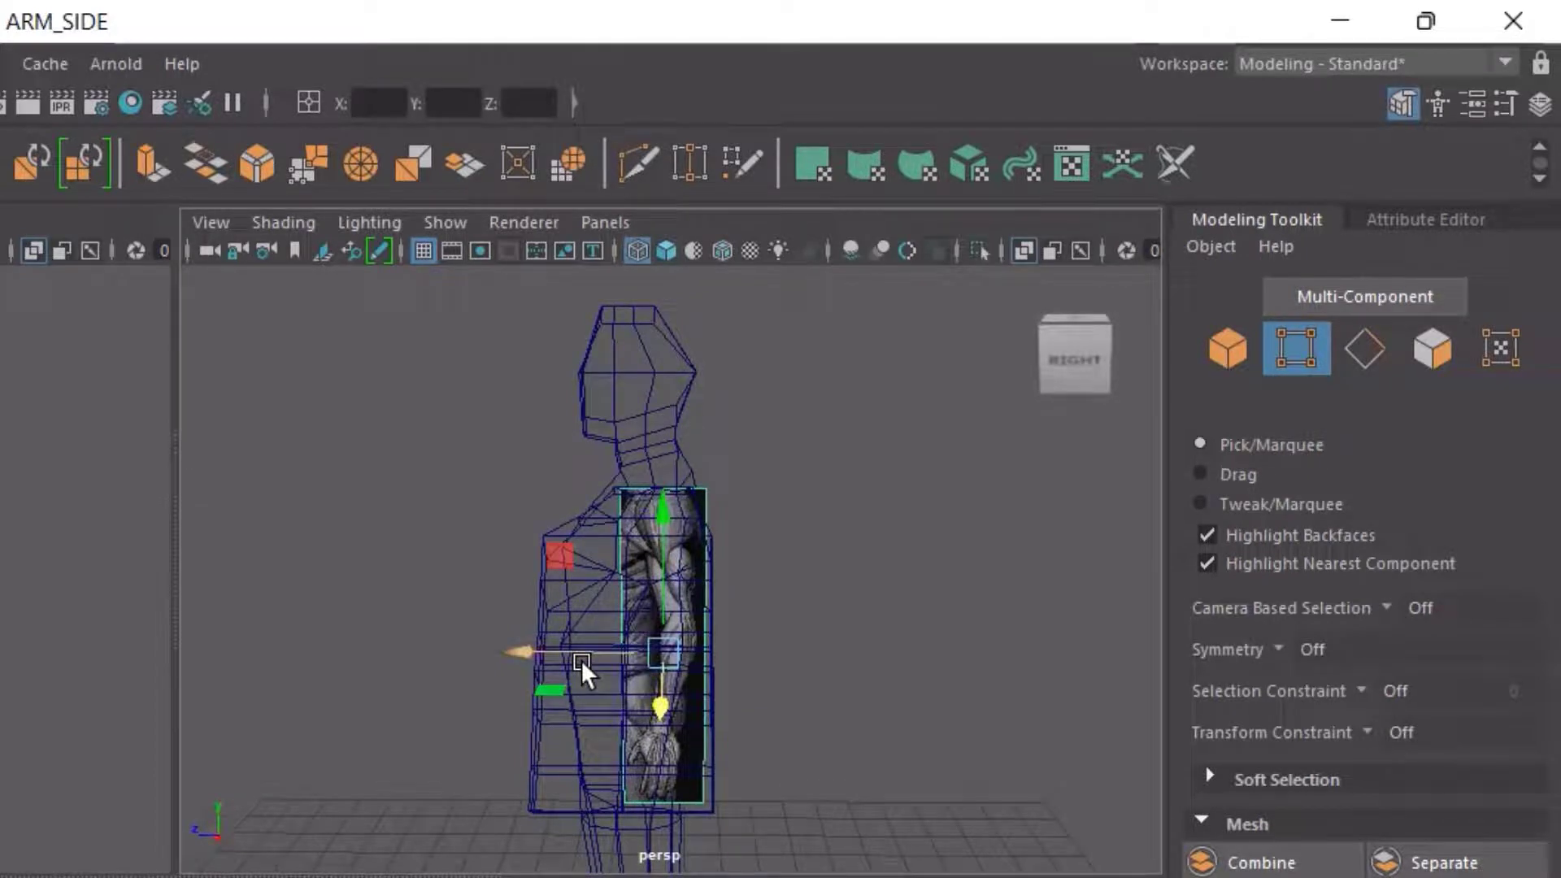
pyautogui.keyDown('alt'); pyautogui.moveTo(580, 660); pyautogui.dragTo(664, 571); pyautogui.keyUp('alt')
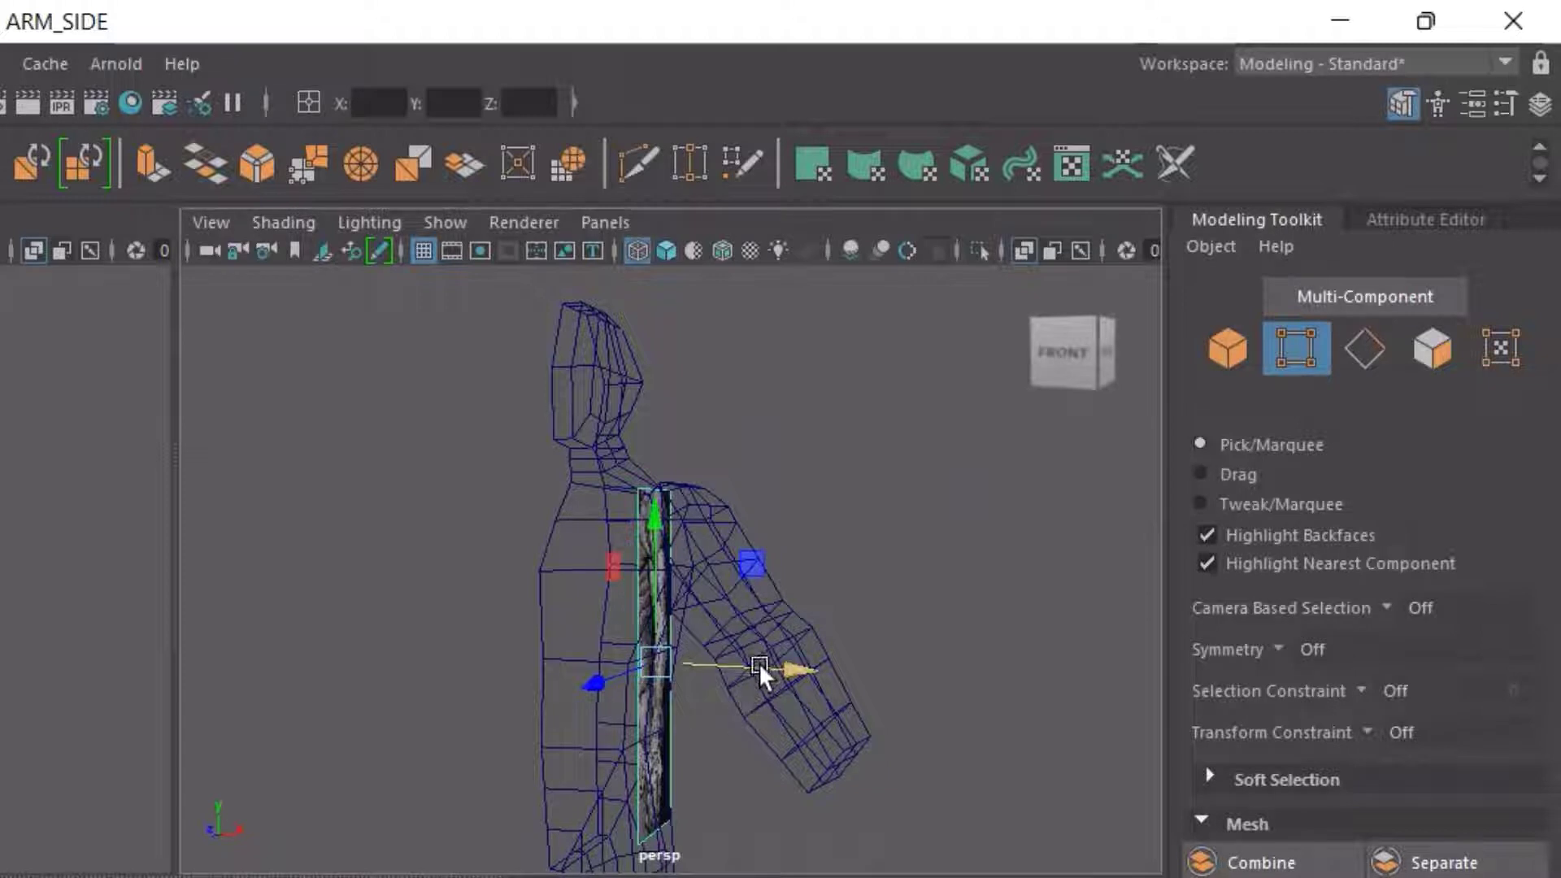
pyautogui.moveTo(759, 661); pyautogui.dragTo(786, 641)
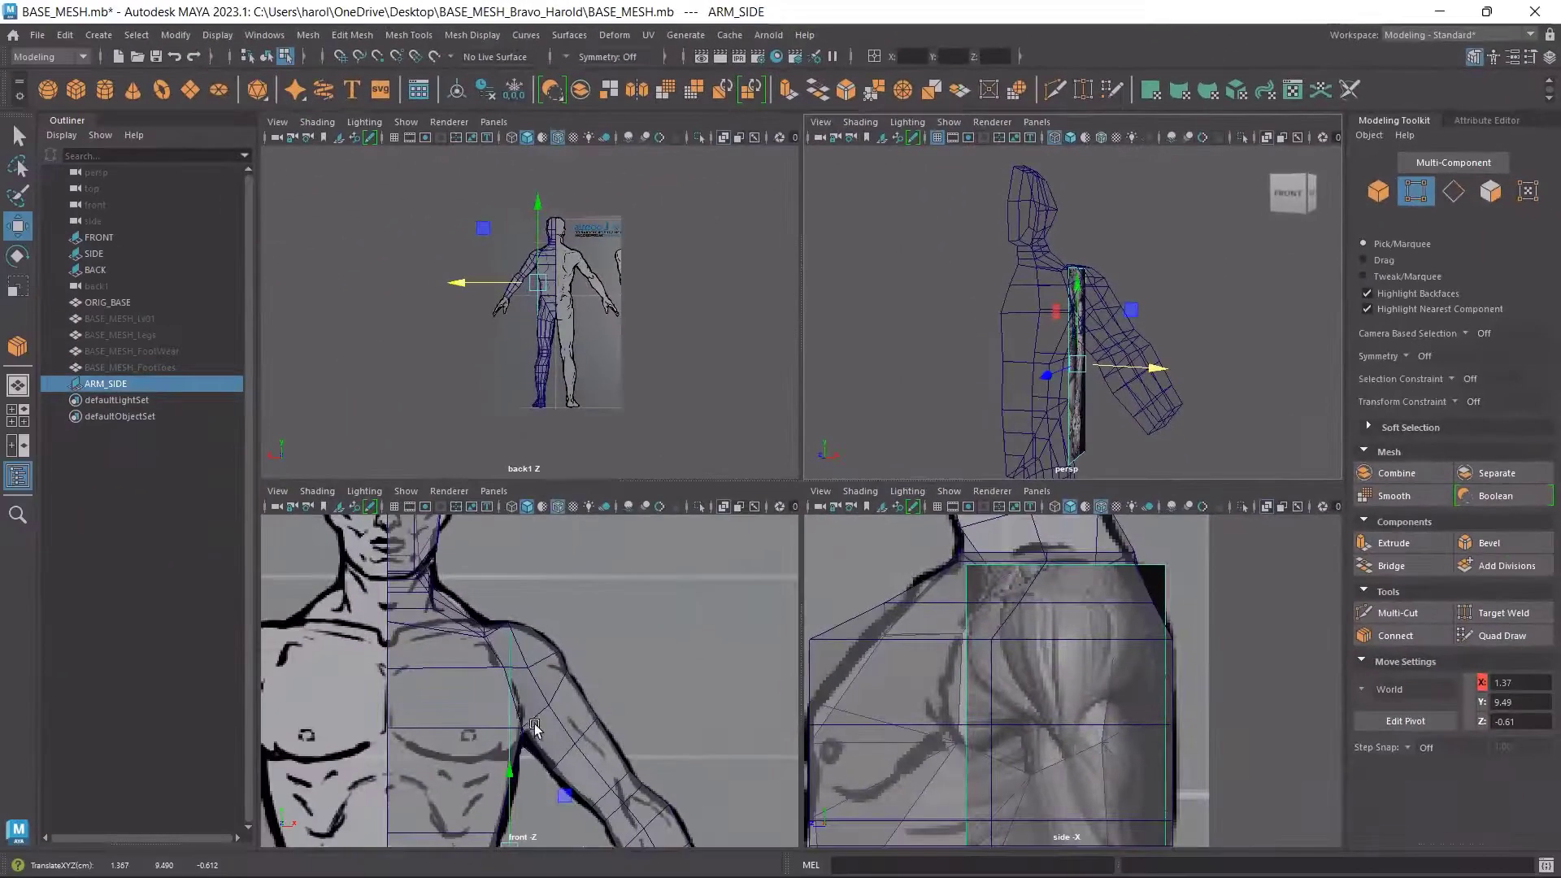
# Move the ARM_SIDE image plane along X in the front view to about 1.09, inside the armpit
pyautogui.press('space')
pyautogui.keyDown('alt'); pyautogui.moveTo(925, 464); pyautogui.dragTo(886, 379, button='middle'); pyautogui.keyUp('alt')
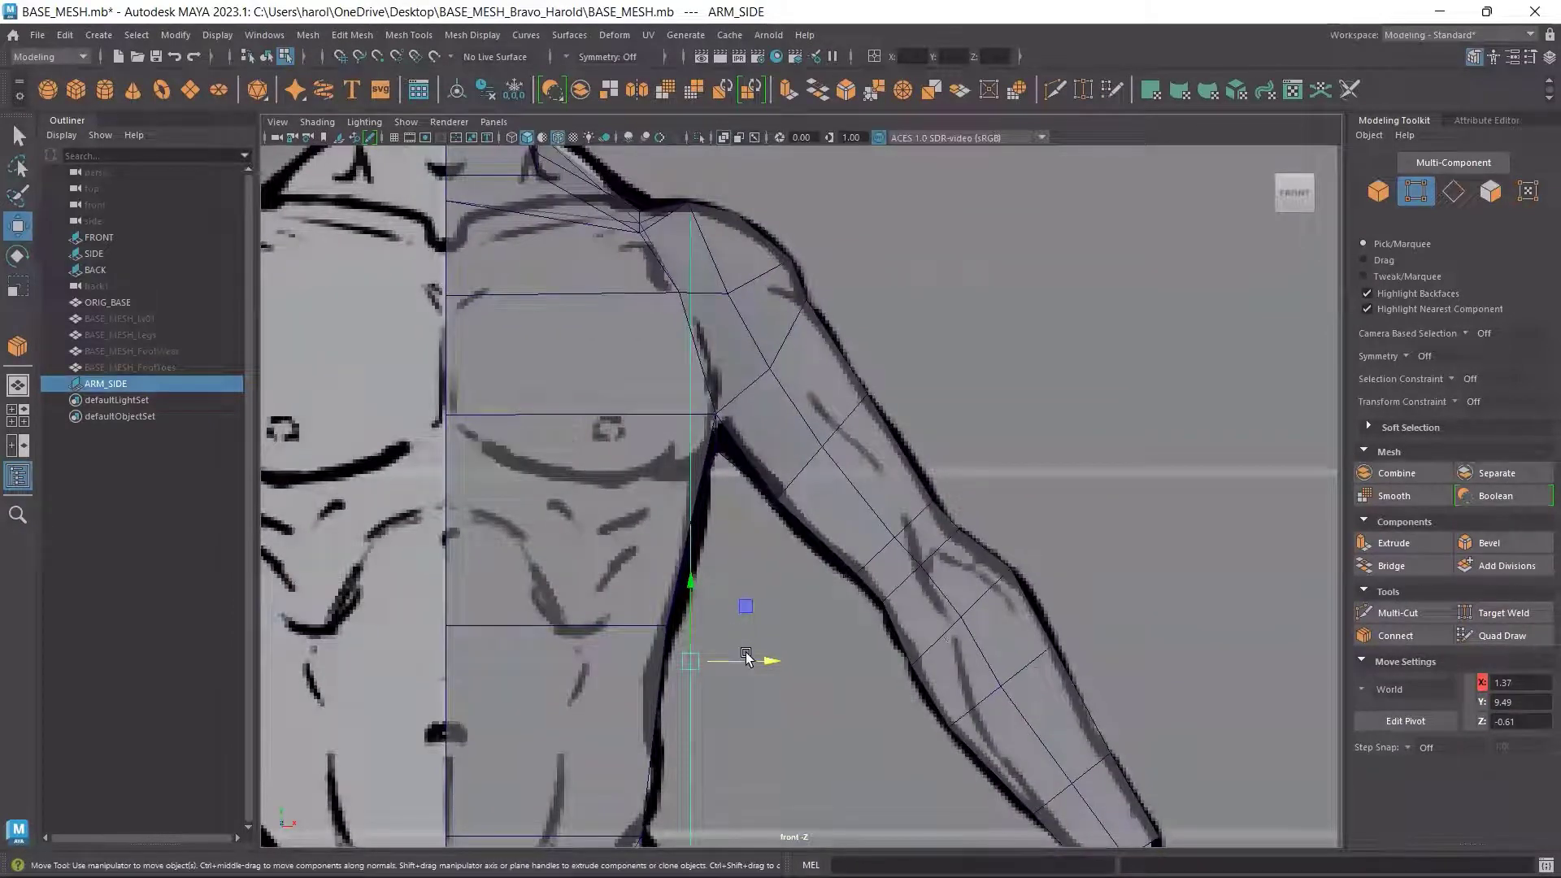
pyautogui.moveTo(738, 661); pyautogui.dragTo(694, 627)
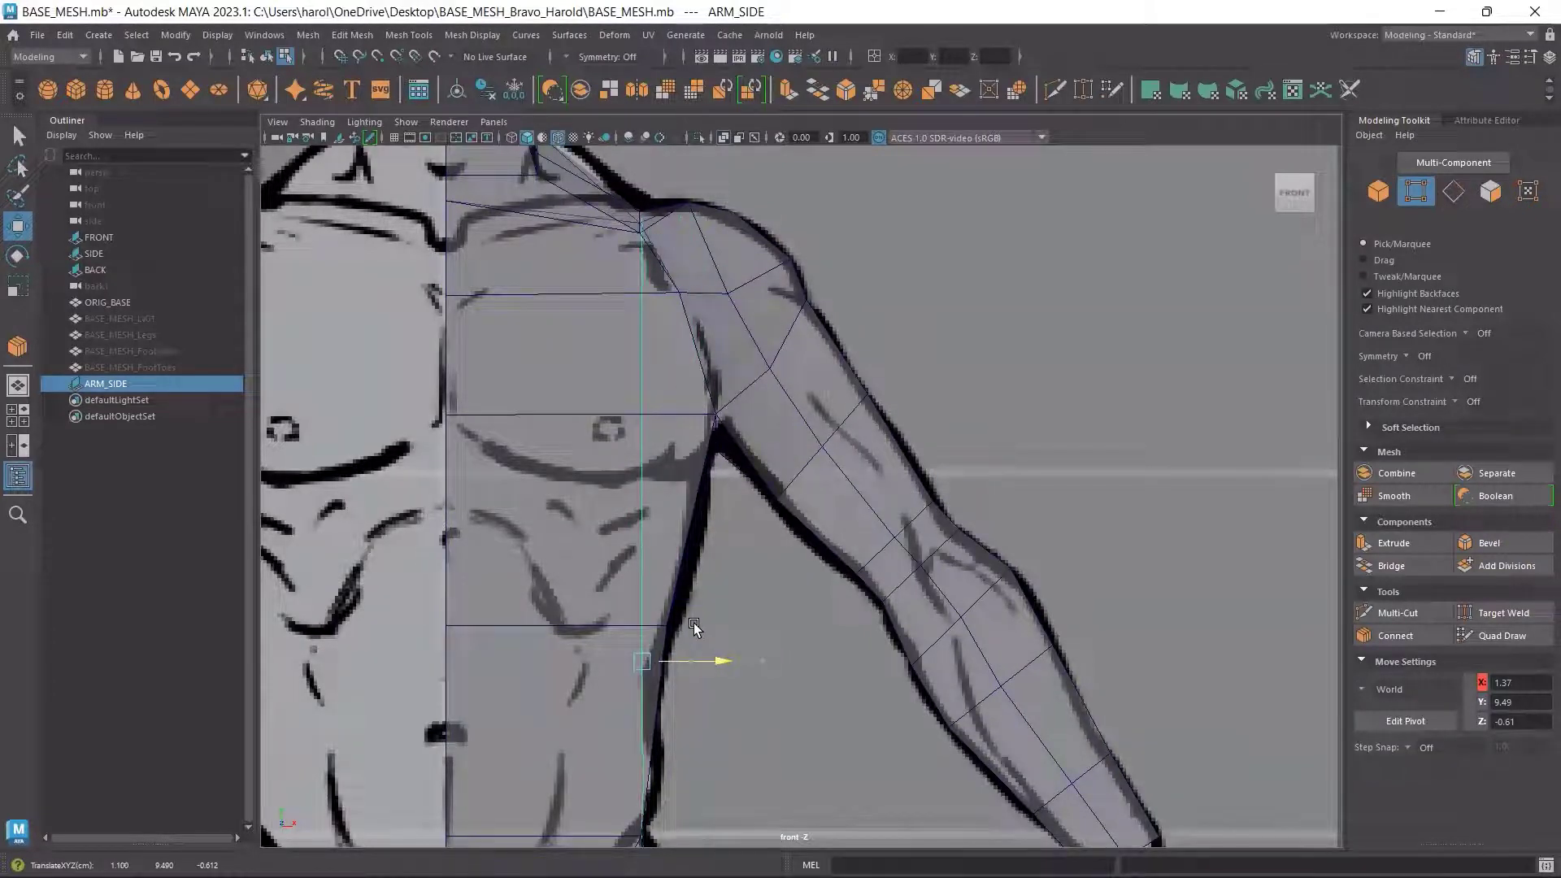
pyautogui.press('space')
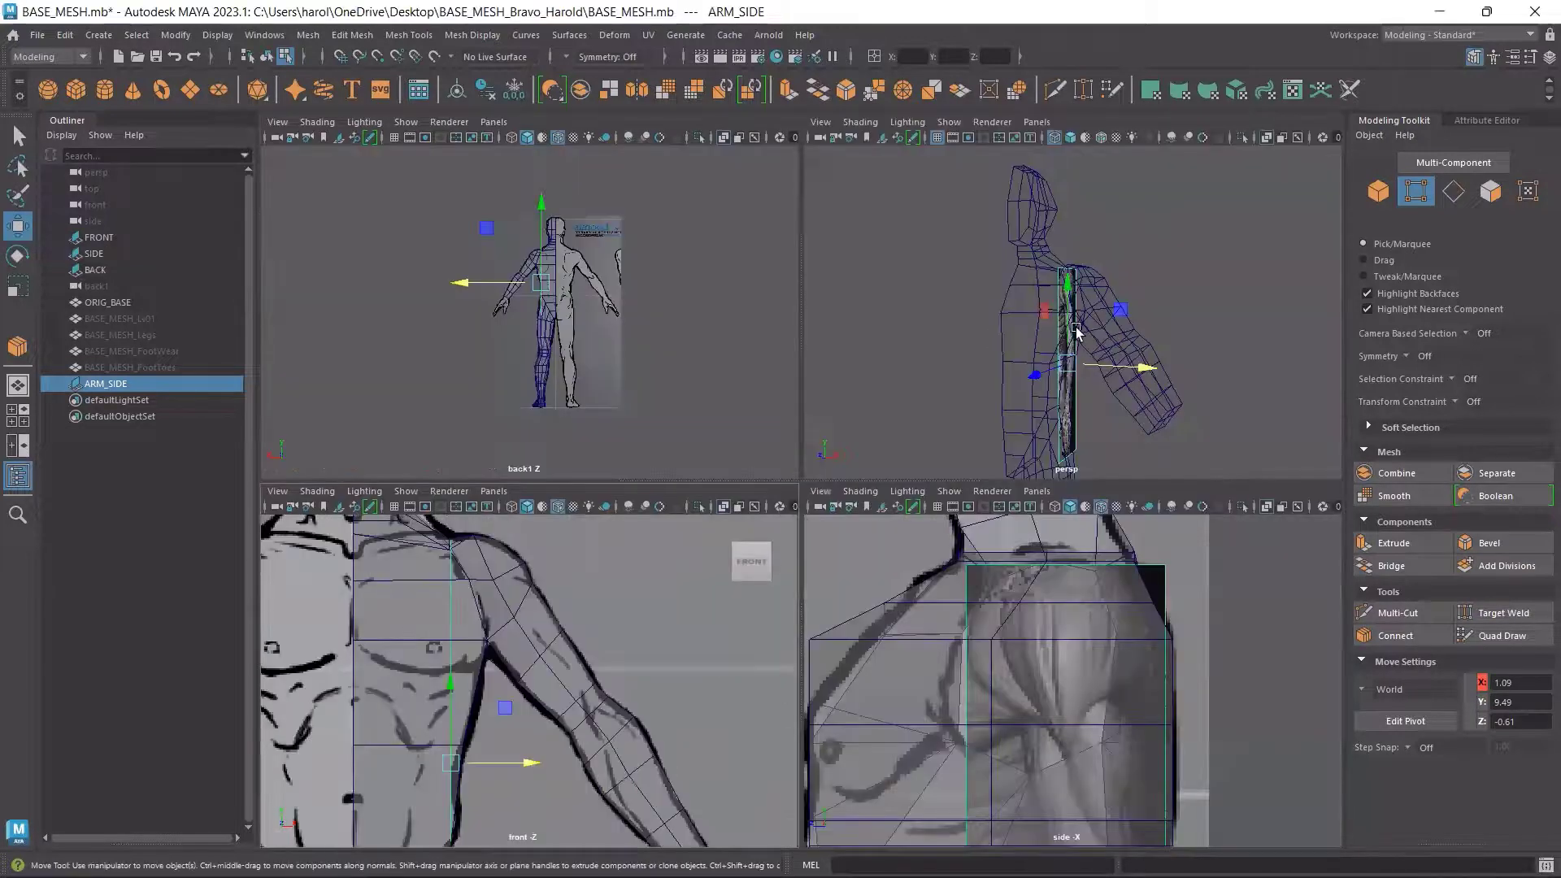
# Restrict the ARM_SIDE image plane's display to the side camera and enlarge the side view
pyautogui.click(1510, 60)
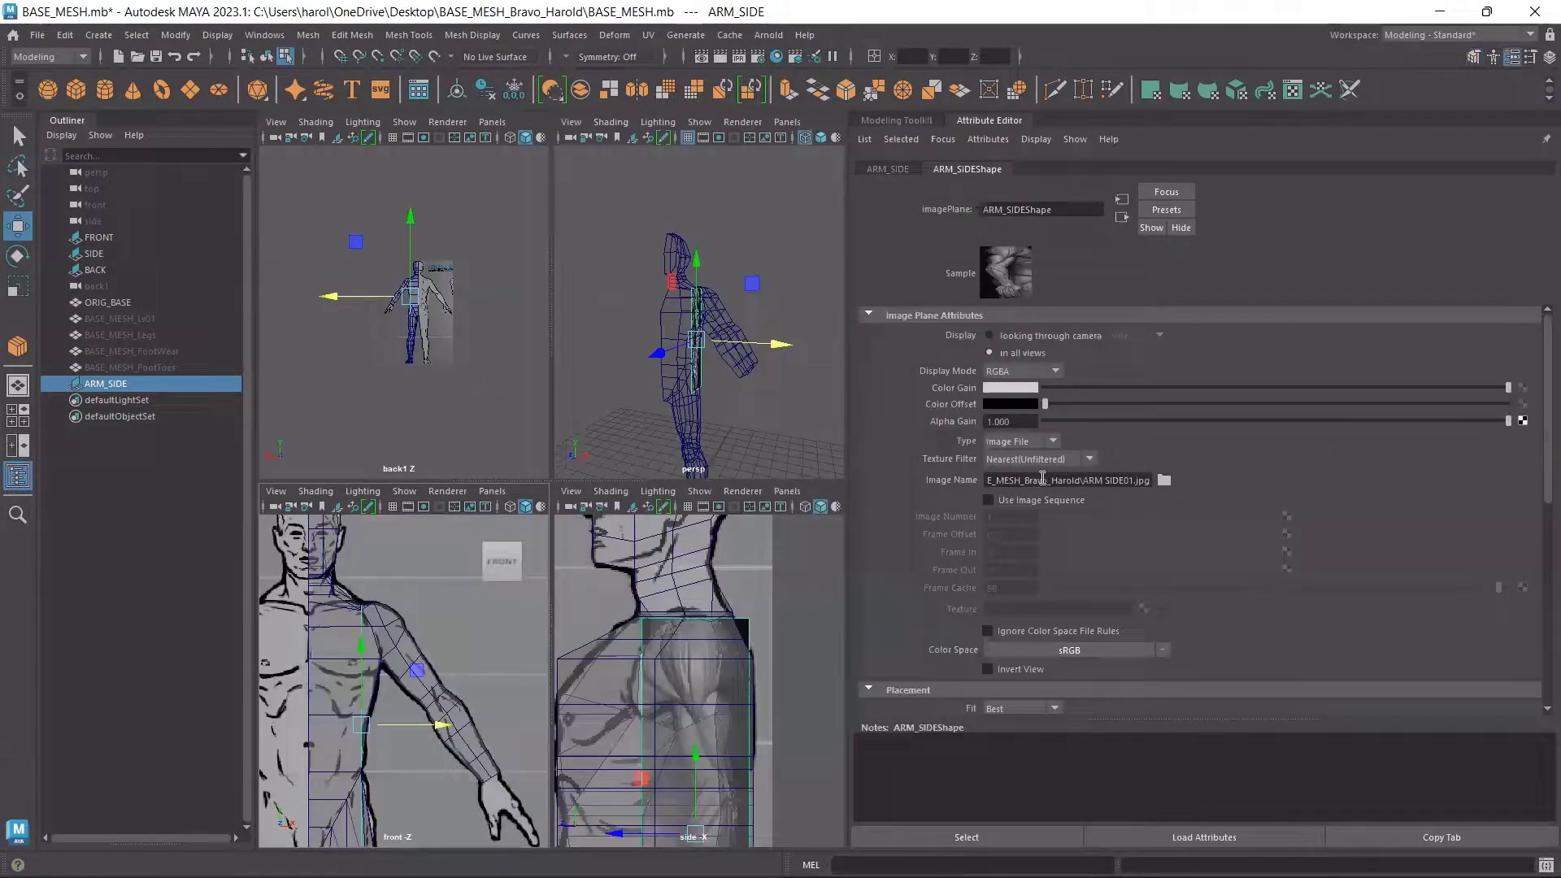
pyautogui.click(1026, 336)
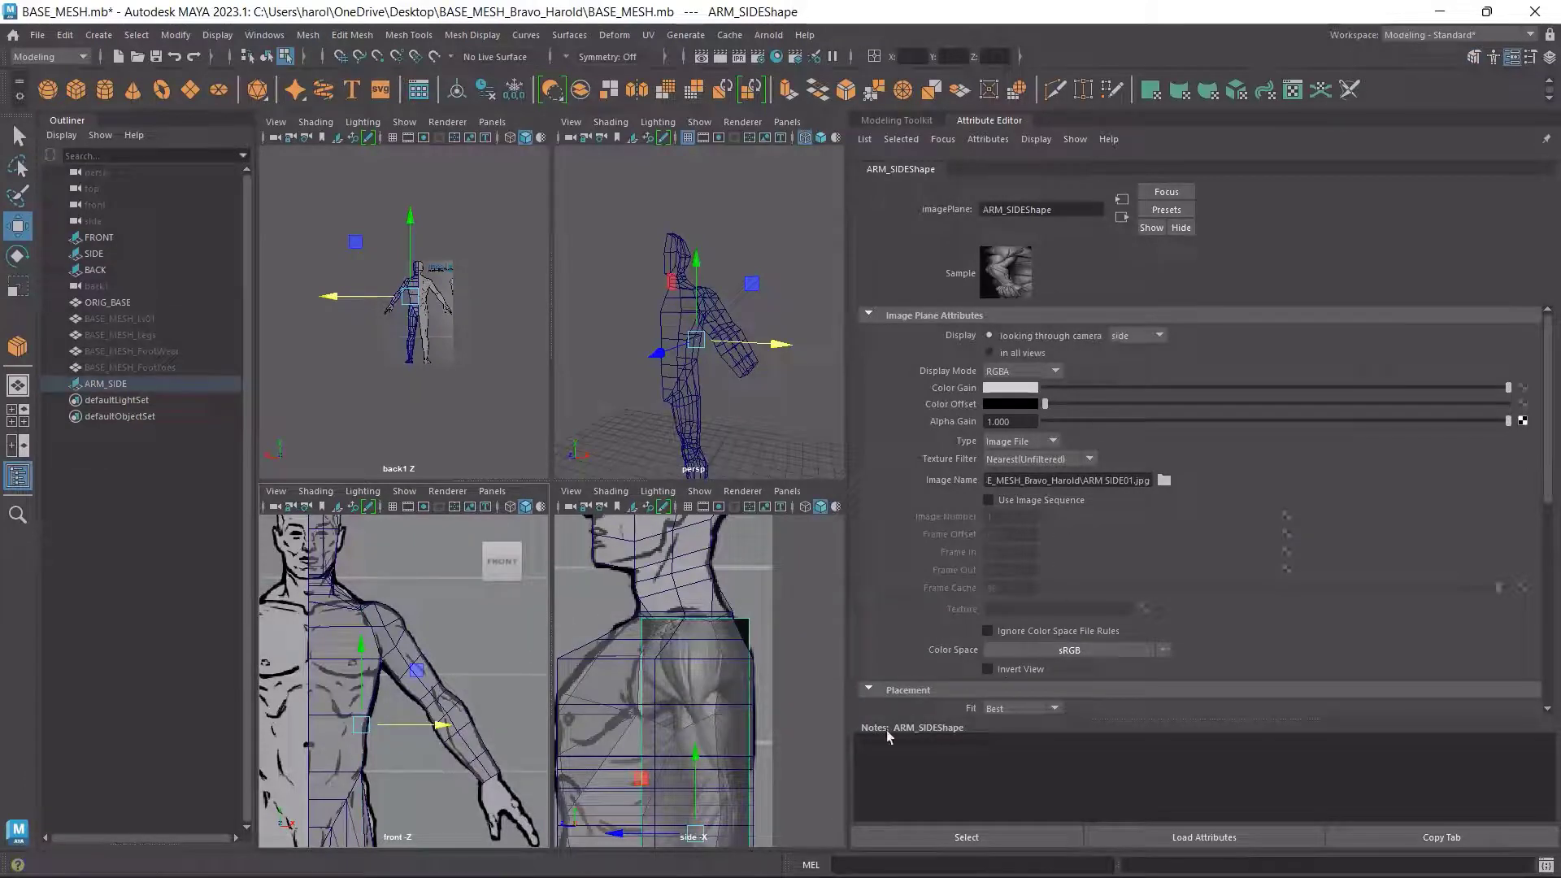
pyautogui.click(797, 650)
pyautogui.press('space')
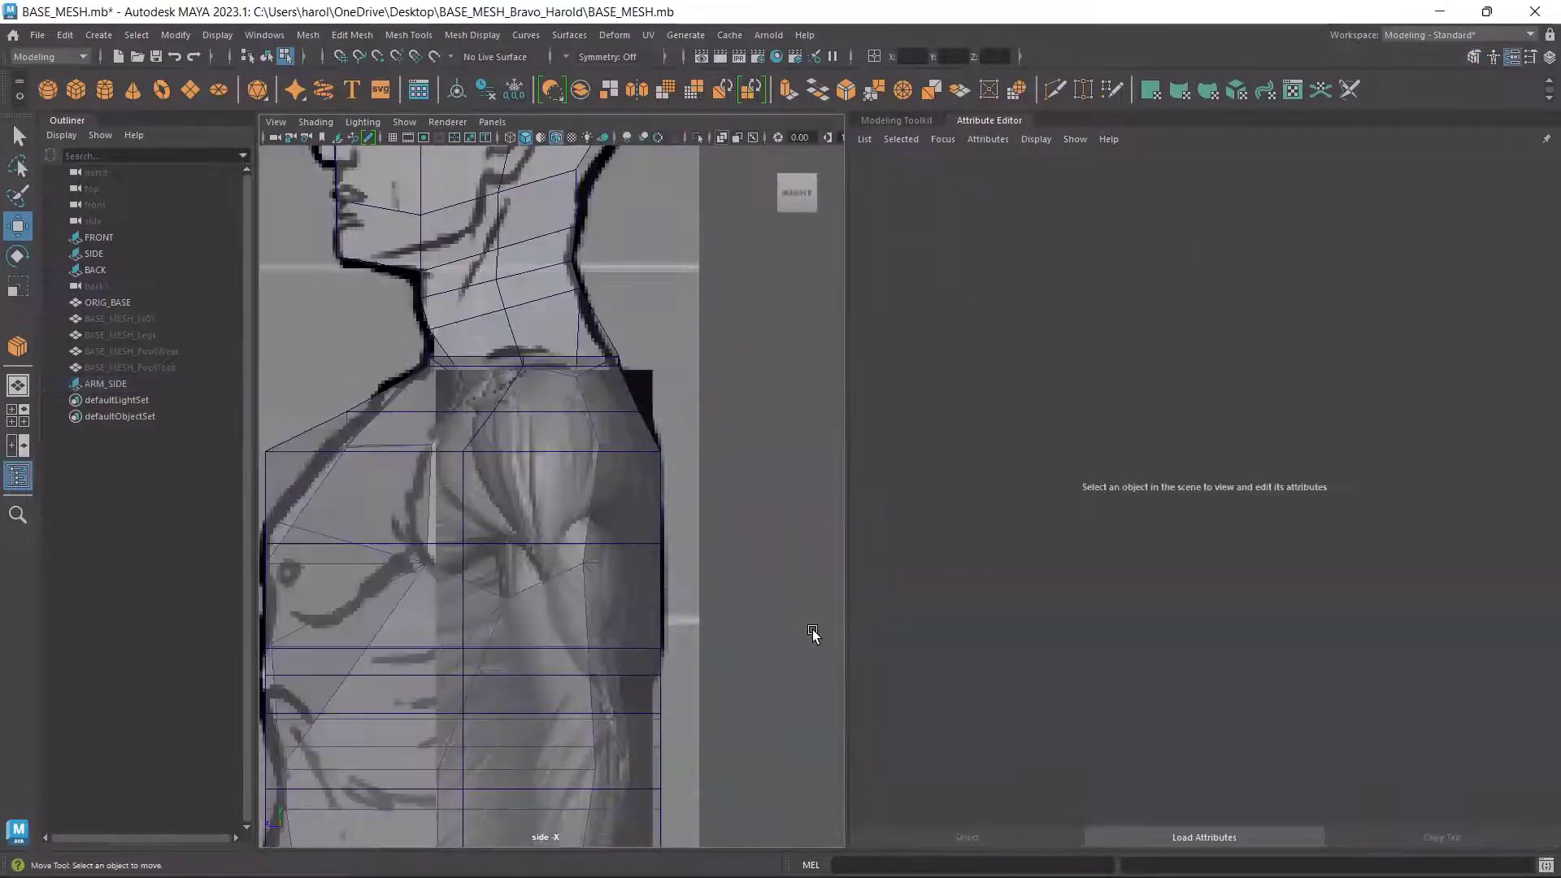
pyautogui.click(1474, 57)
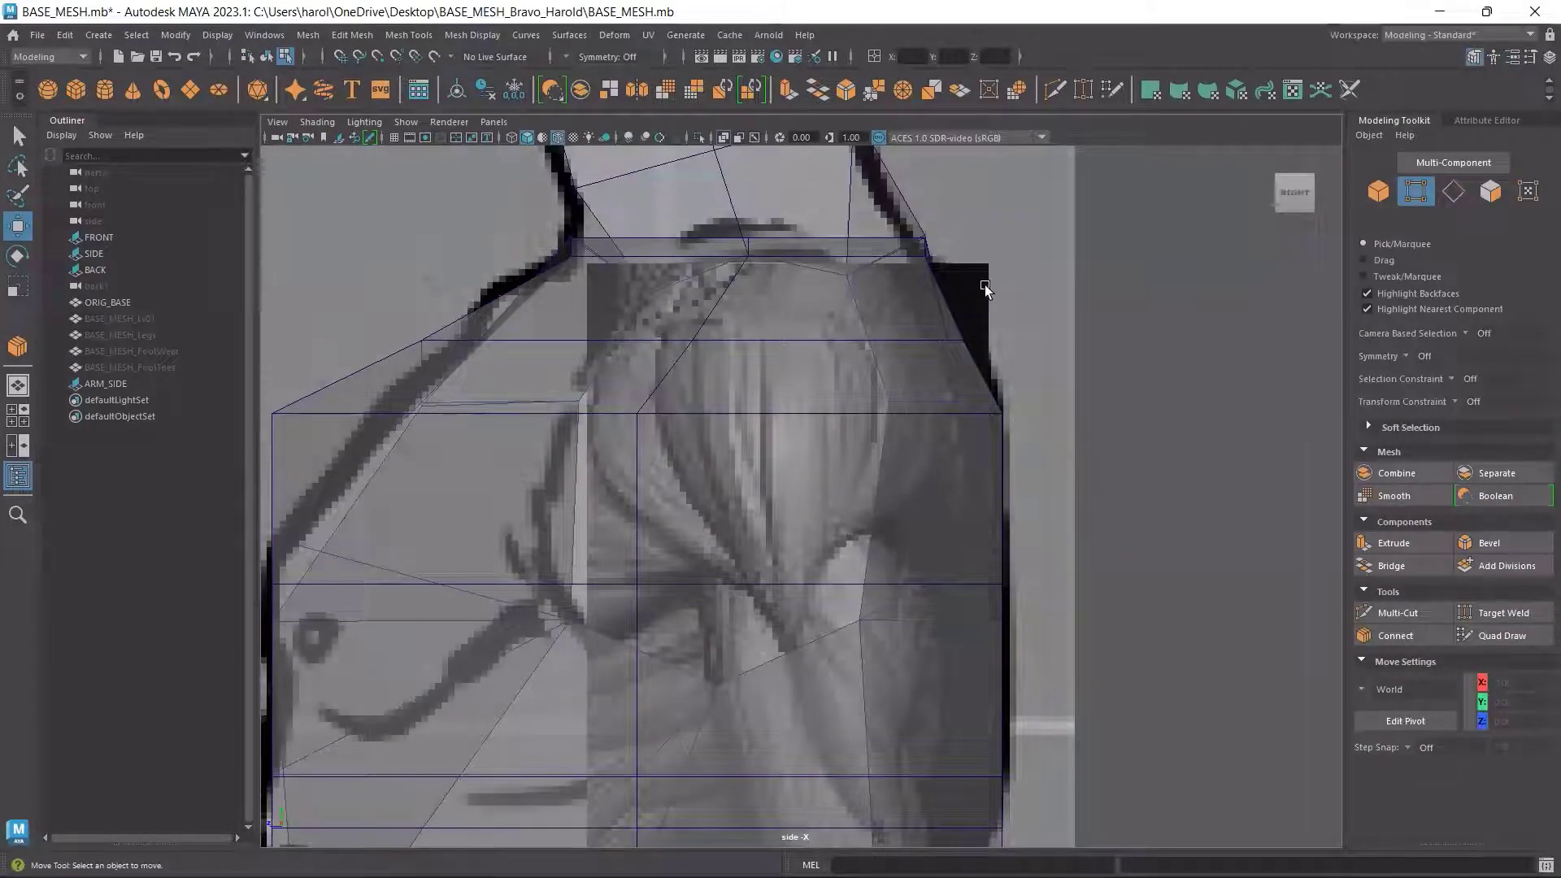
# Check the ARM_SIDE reference's alignment with the mesh in the side view, and return the body mesh to vertex editing
pyautogui.click(99, 382)
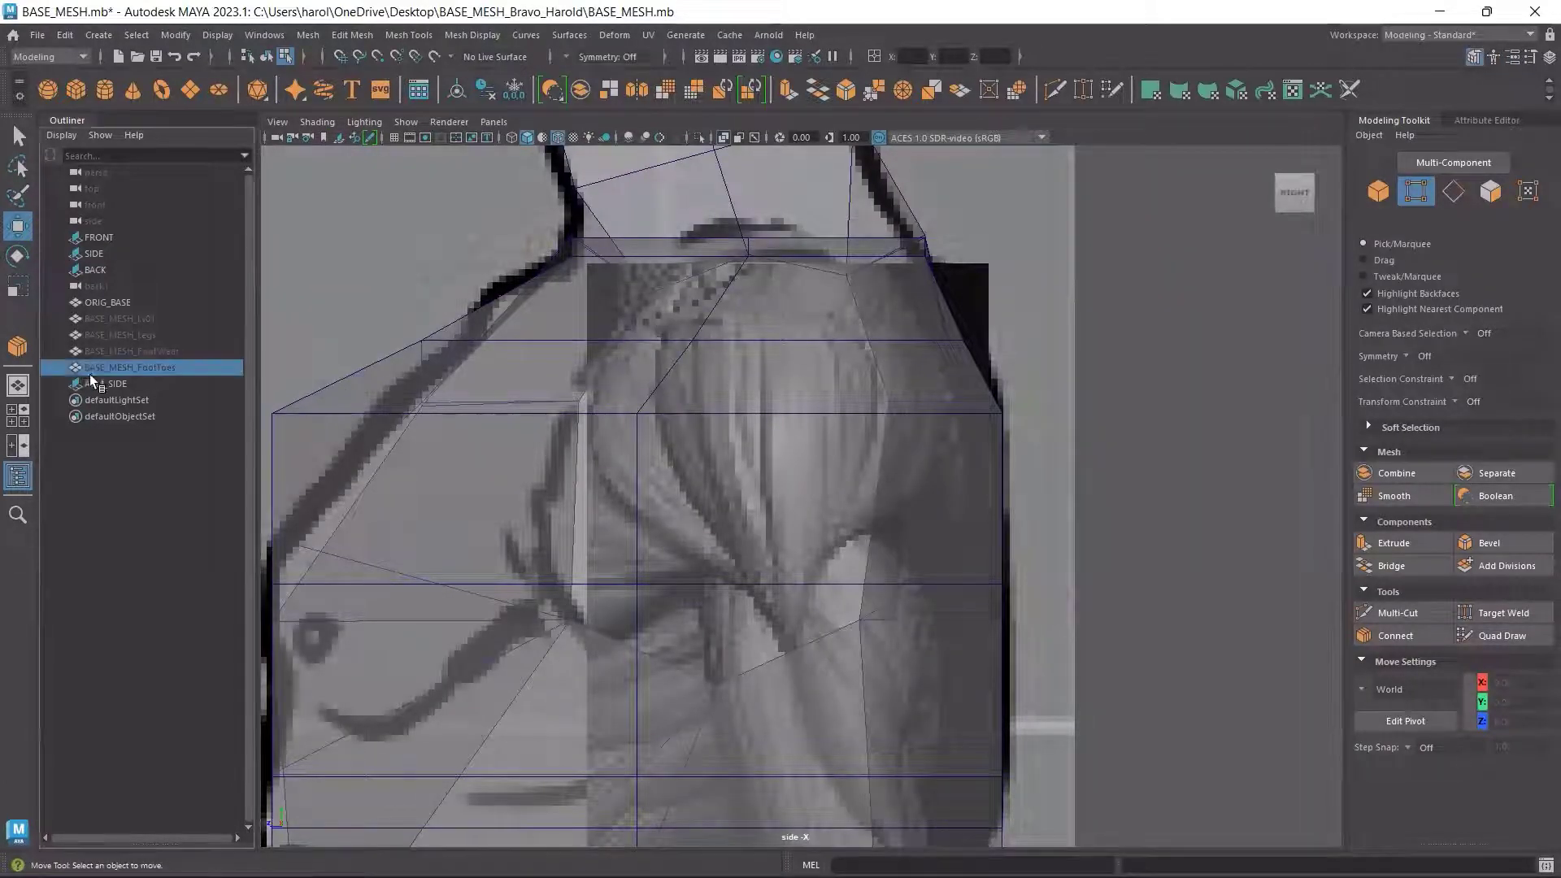
pyautogui.scroll(-6, 939, 465)
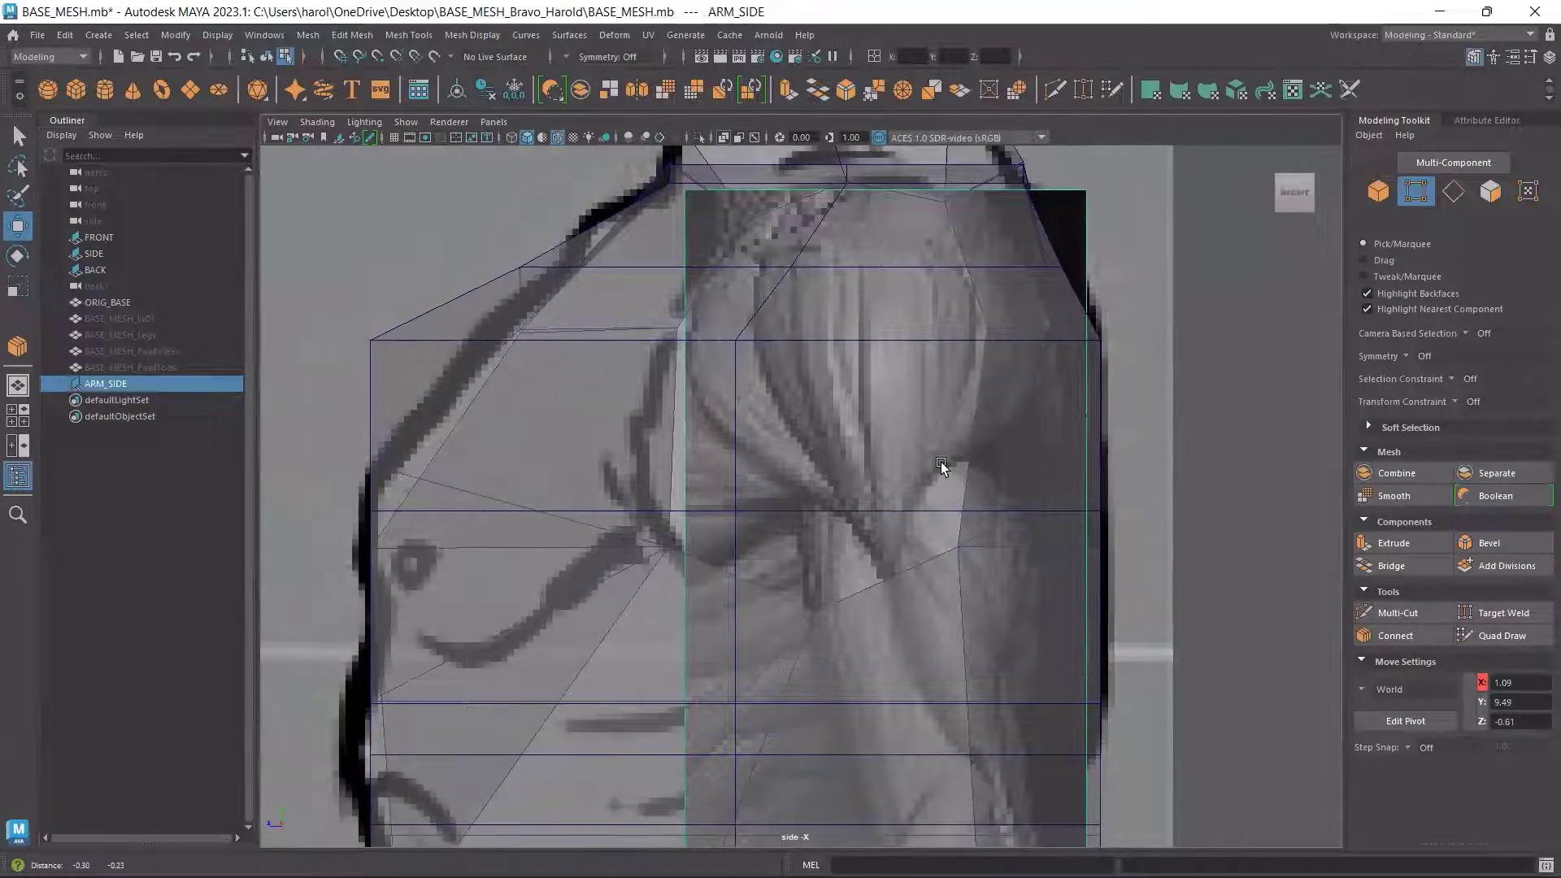
pyautogui.scroll(4, 939, 465)
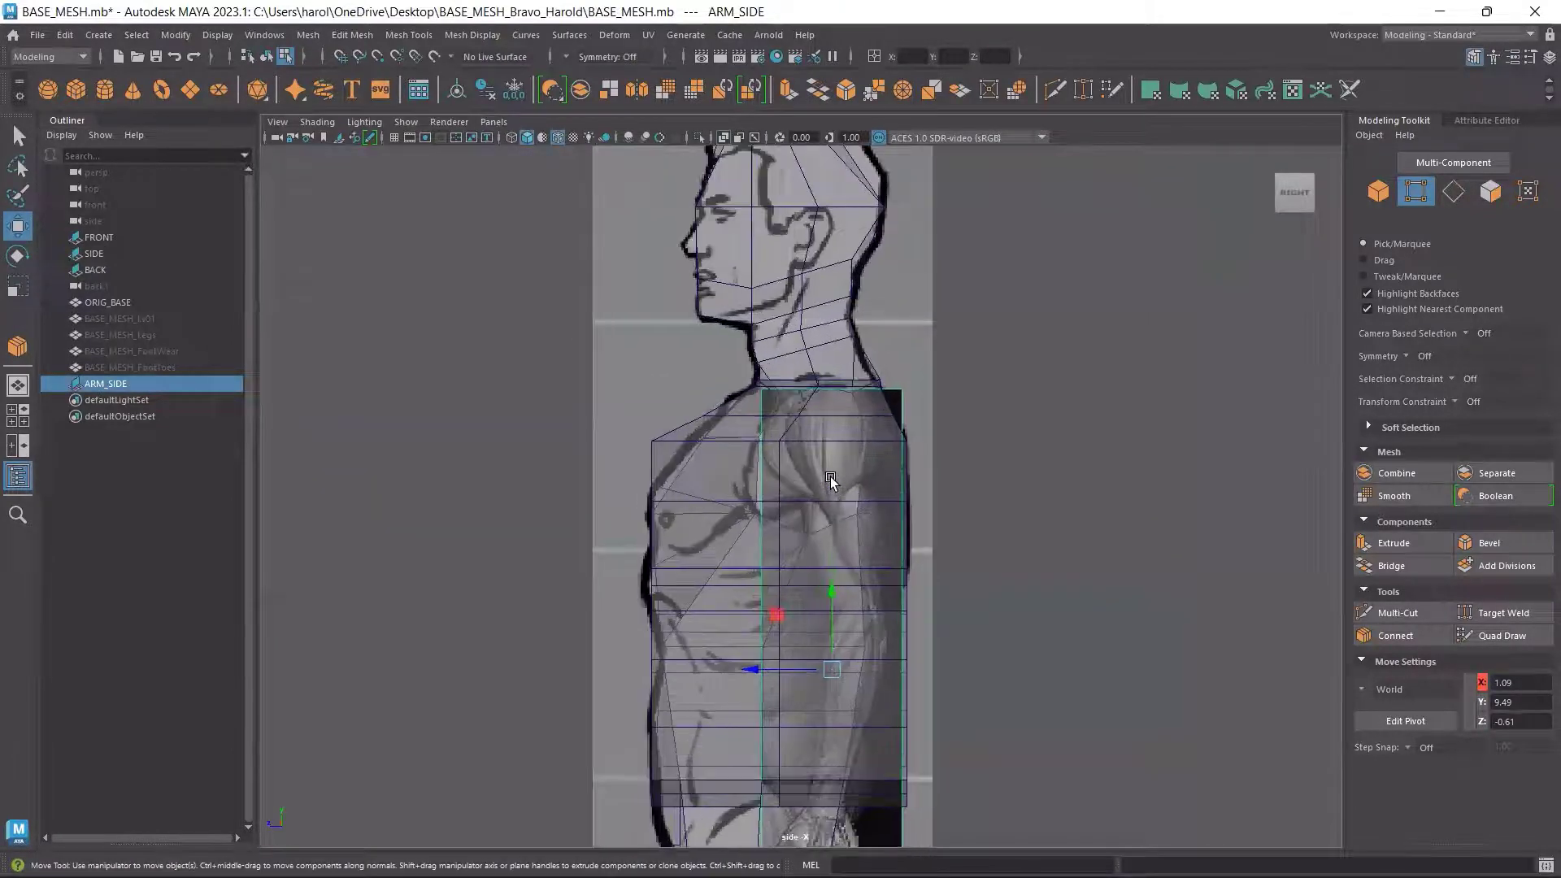
pyautogui.press('space')
pyautogui.keyDown('alt'); pyautogui.moveTo(537, 599); pyautogui.dragTo(534, 670, button='middle'); pyautogui.keyUp('alt')
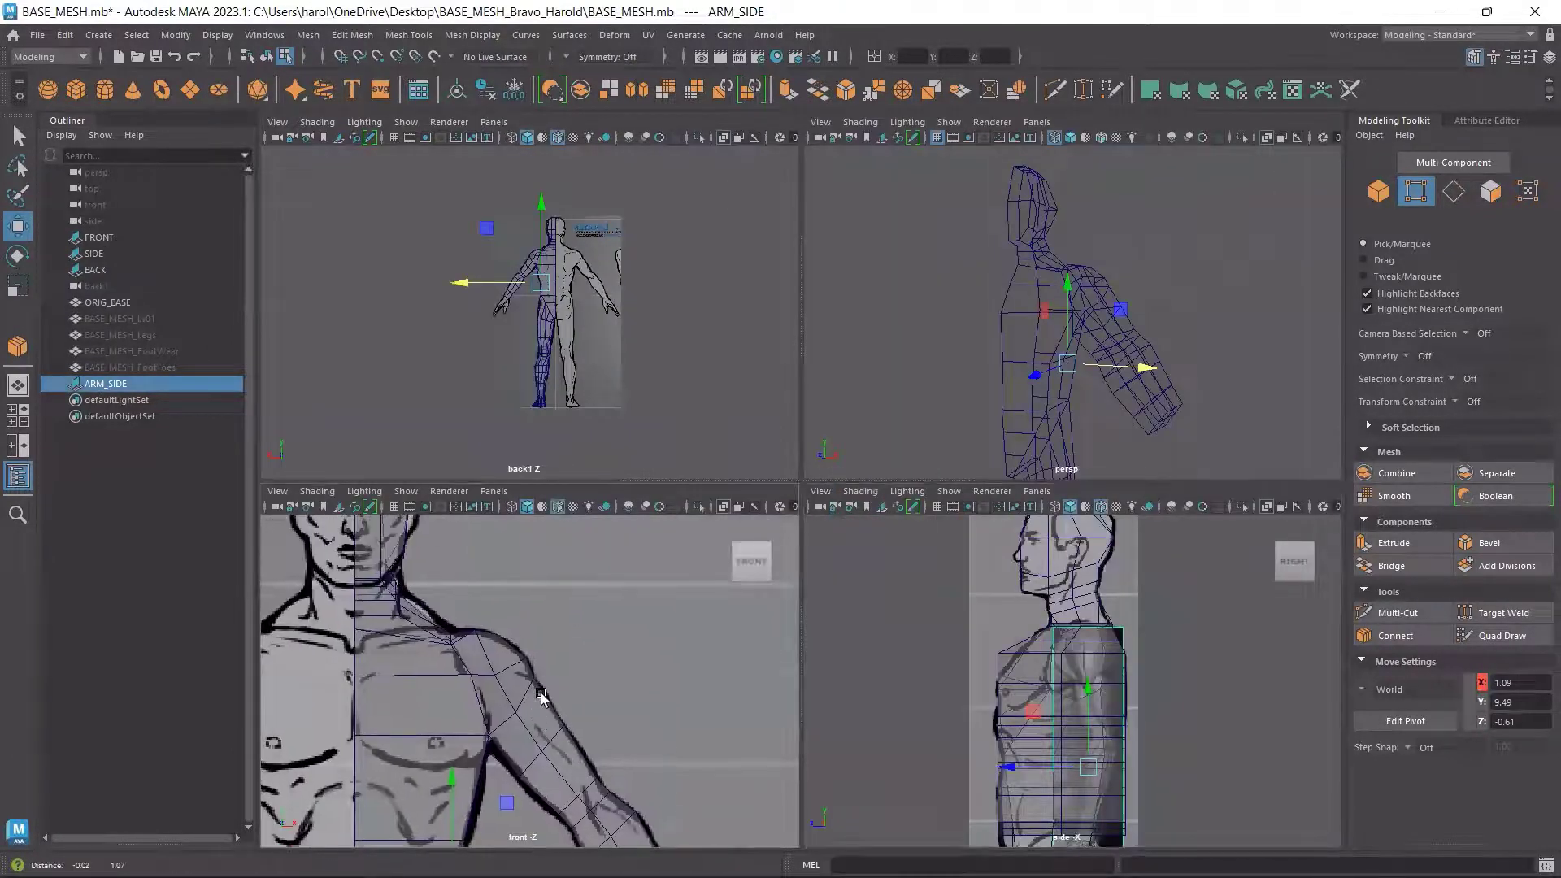
pyautogui.rightClick(449, 666)
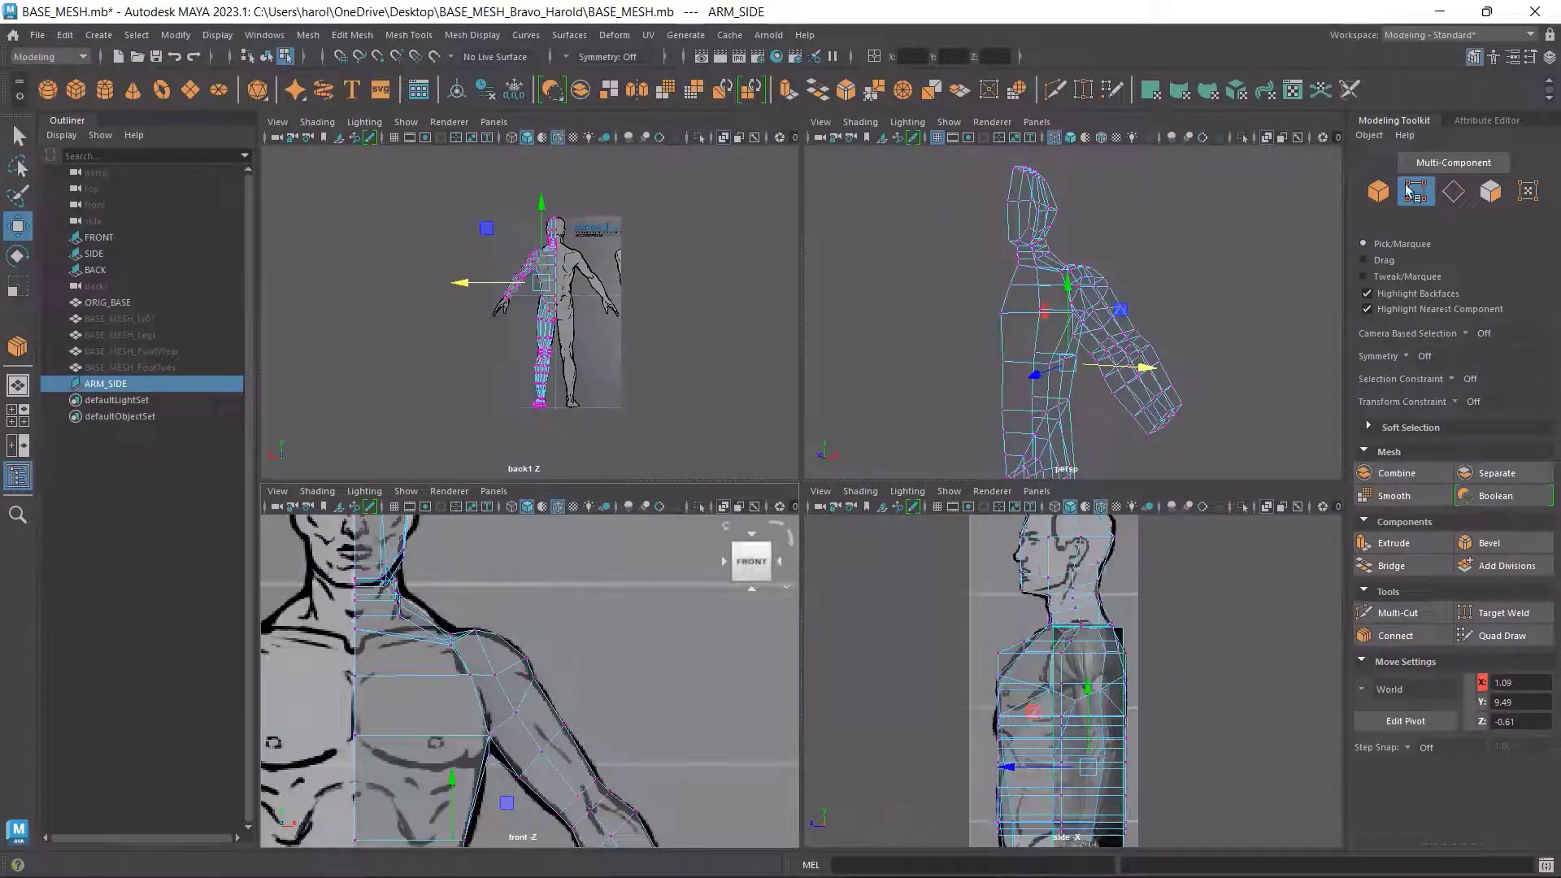
# Select outer shoulder, chest-side and armpit vertices in the front view to locate each against the ARM_SIDE reference in the side view
pyautogui.scroll(8, 500, 668)
pyautogui.moveTo(571, 577); pyautogui.dragTo(488, 632)
pyautogui.scroll(3, 1098, 655)
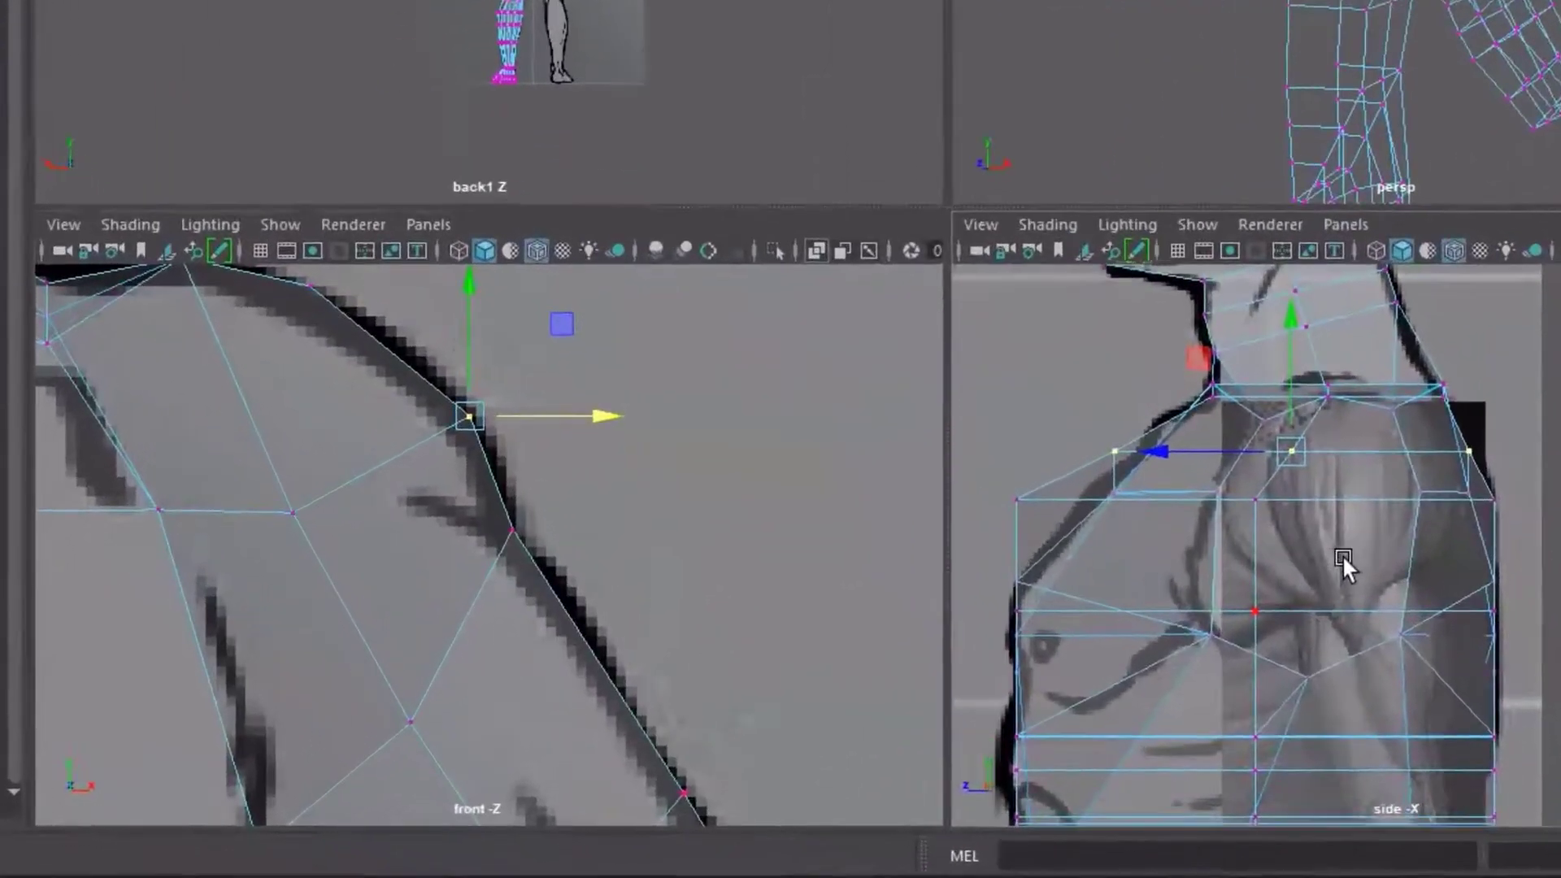
pyautogui.keyDown('alt'); pyautogui.moveTo(1033, 690); pyautogui.dragTo(1070, 668, button='middle'); pyautogui.keyUp('alt')
pyautogui.keyDown('alt'); pyautogui.moveTo(1408, 514); pyautogui.dragTo(1437, 496, button='middle'); pyautogui.keyUp('alt')
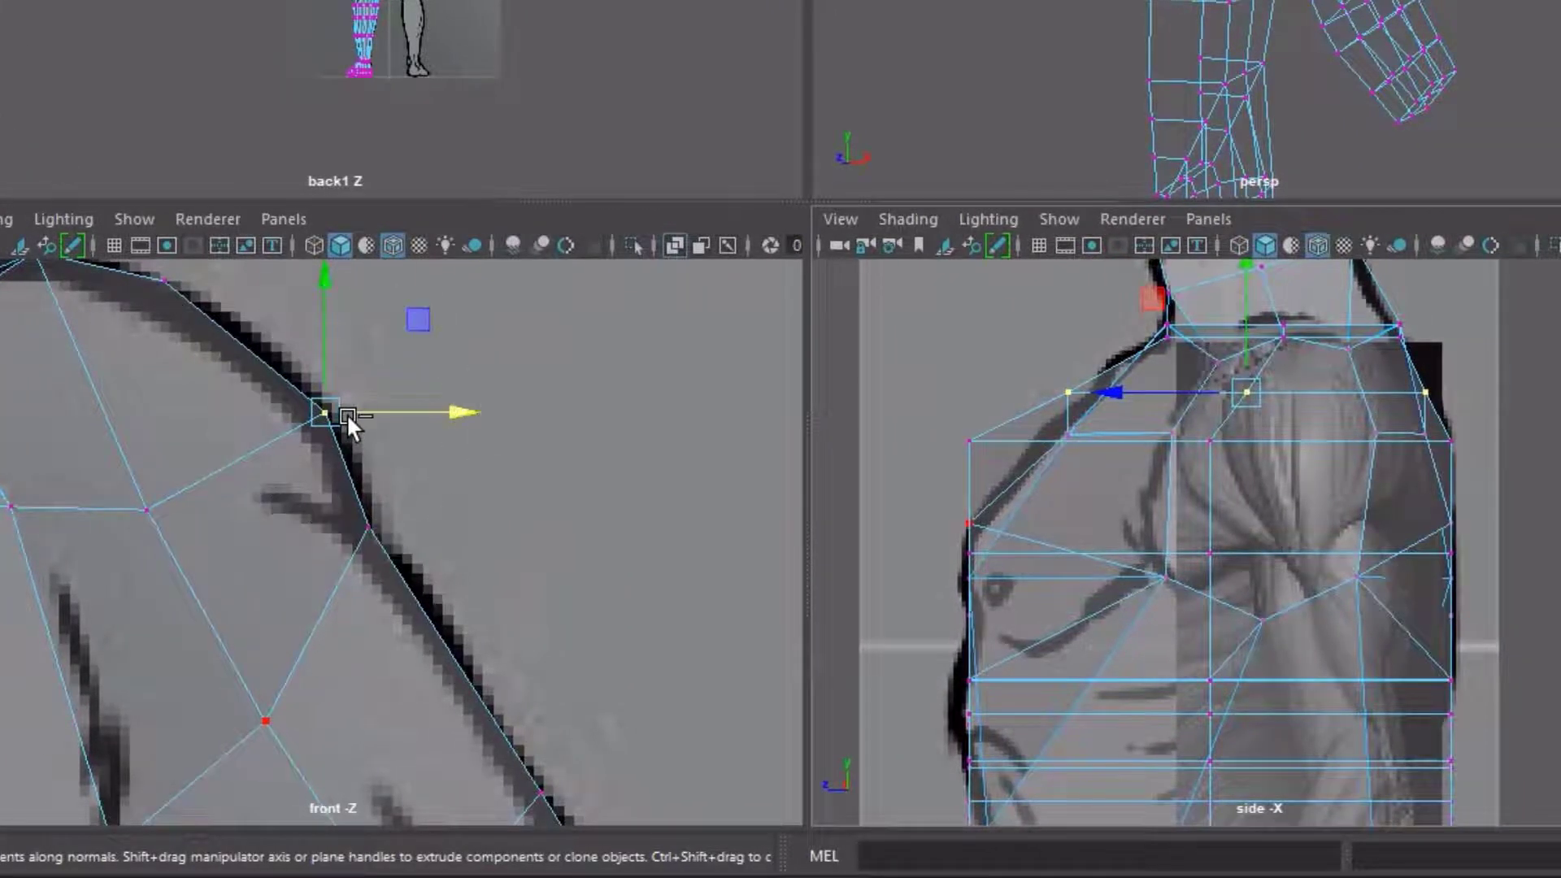
pyautogui.scroll(-5, 351, 435)
pyautogui.scroll(4, 338, 523)
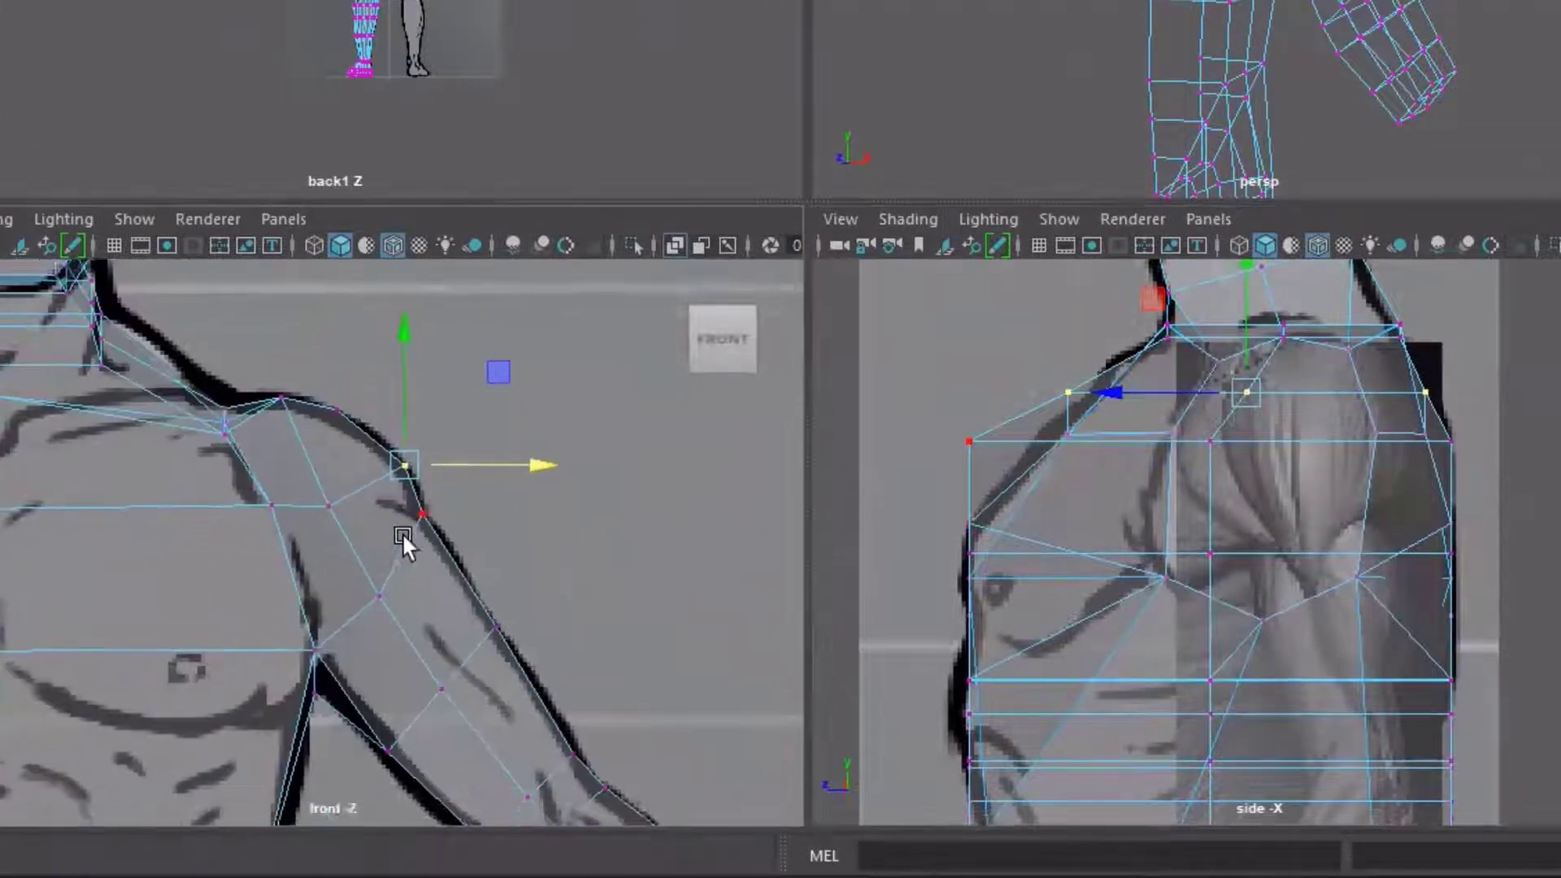
pyautogui.keyDown('alt'); pyautogui.moveTo(402, 533); pyautogui.dragTo(450, 517, button='middle'); pyautogui.keyUp('alt')
pyautogui.moveTo(421, 518); pyautogui.dragTo(401, 510)
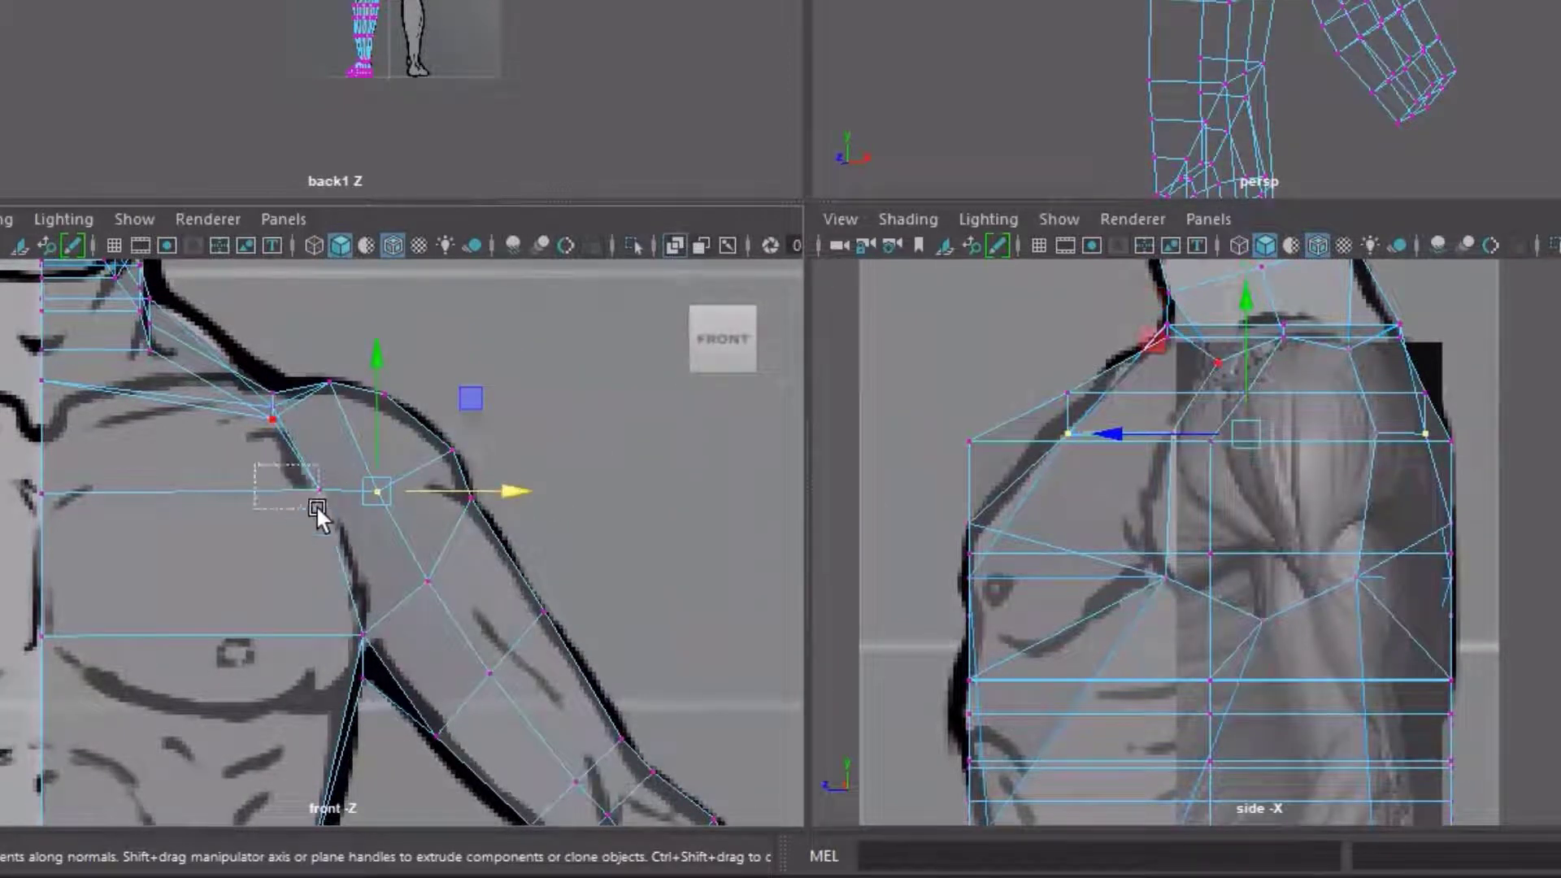
pyautogui.moveTo(317, 505); pyautogui.dragTo(318, 507)
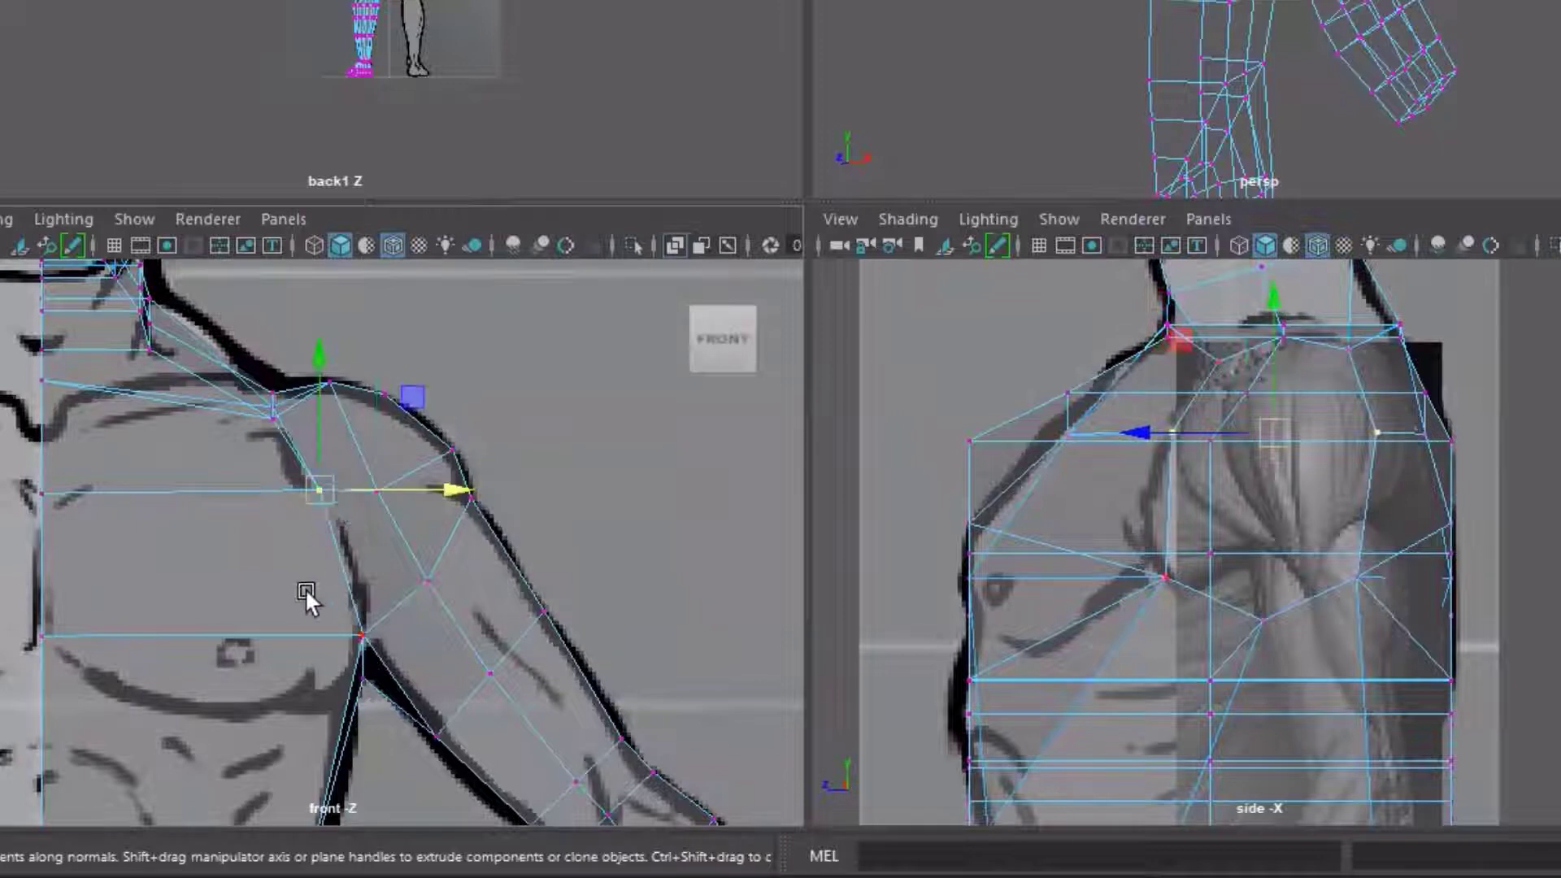
pyautogui.moveTo(345, 616); pyautogui.dragTo(379, 656)
pyautogui.scroll(2, 368, 462)
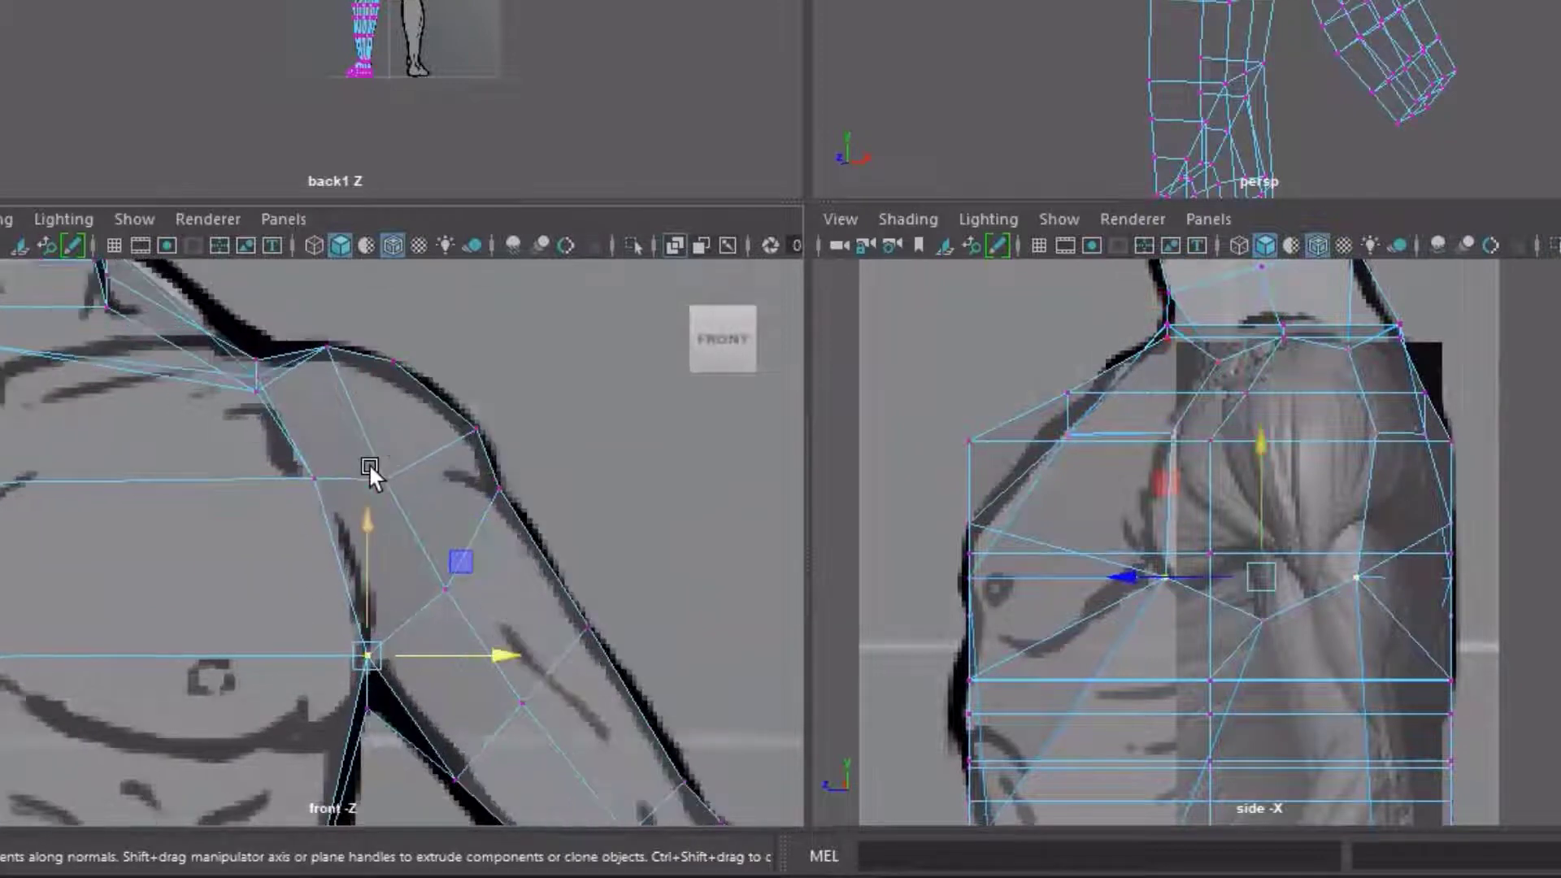
# Select the vertices on top of the shoulder and lower them slightly along Y in the front view
pyautogui.press('space')
pyautogui.keyDown('alt'); pyautogui.moveTo(706, 233); pyautogui.dragTo(607, 285, button='middle'); pyautogui.keyUp('alt')
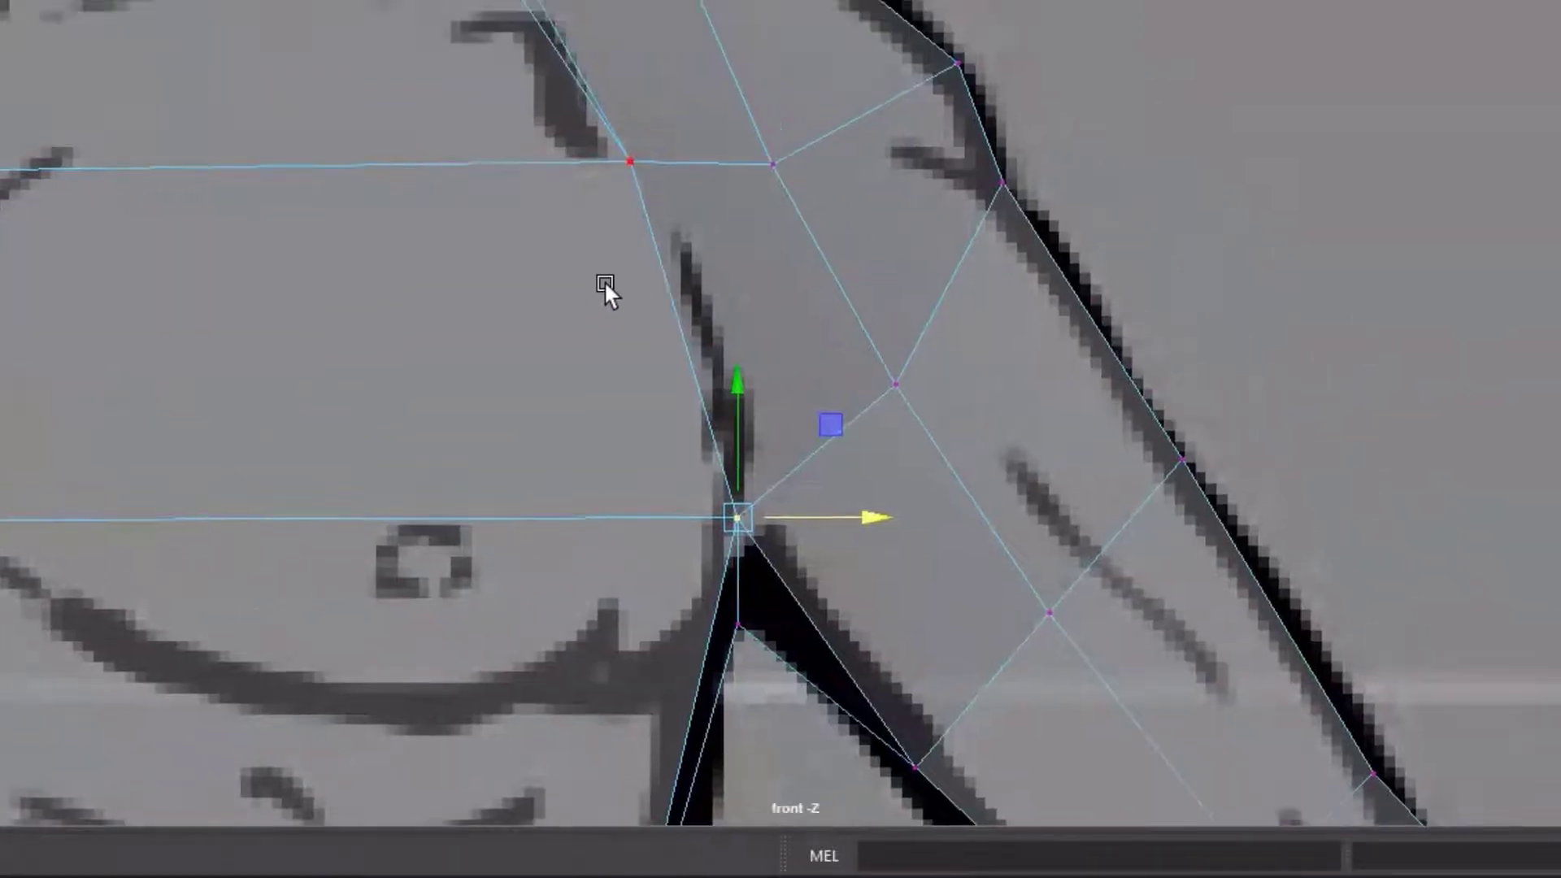
pyautogui.click(621, 18)
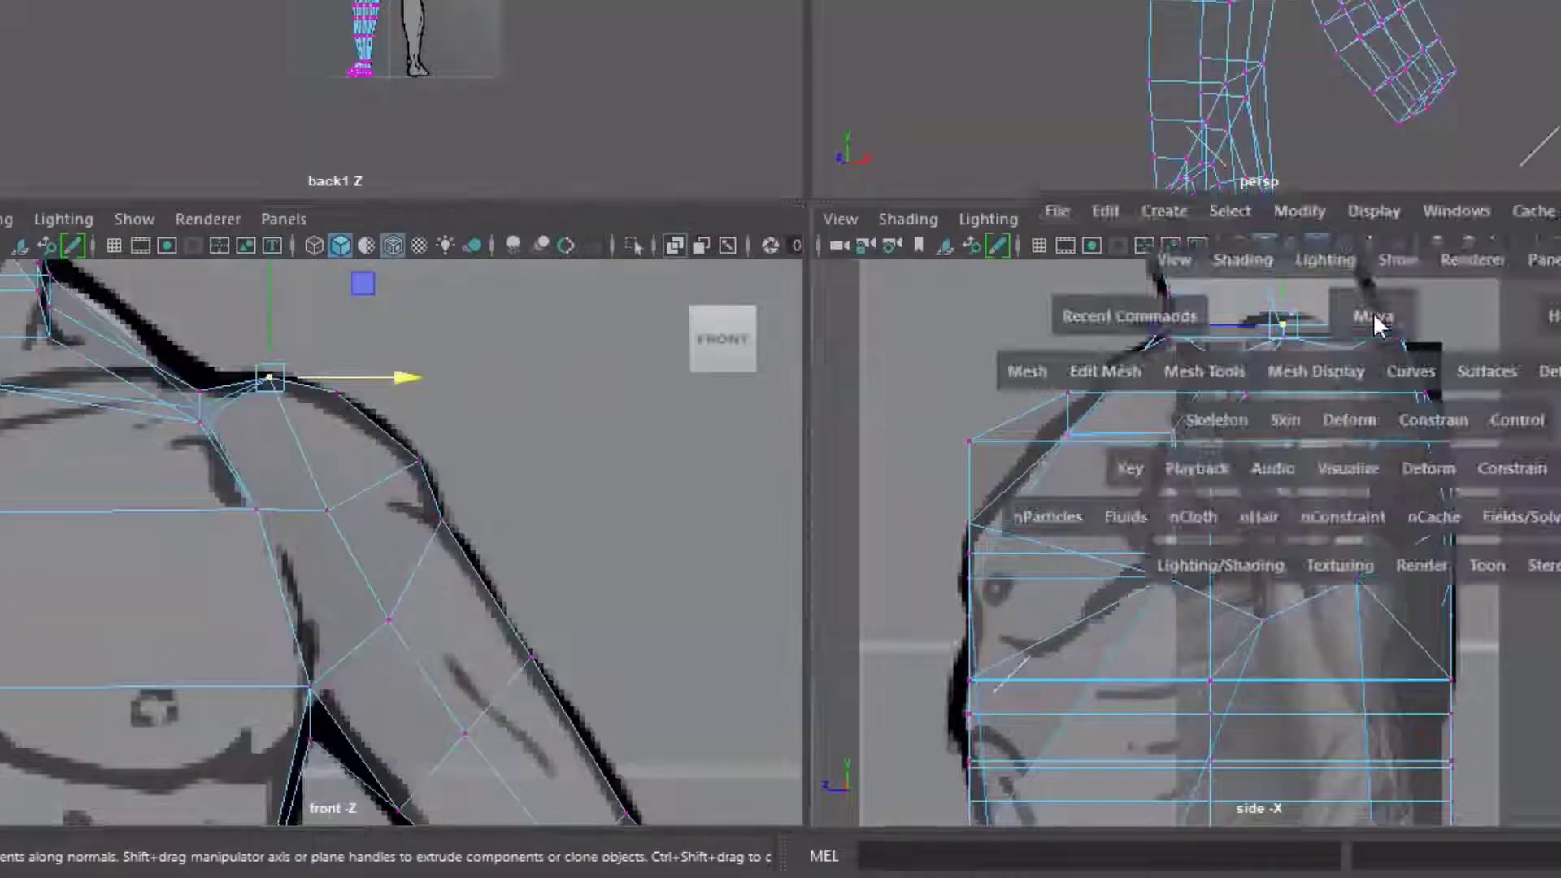
pyautogui.press('space')
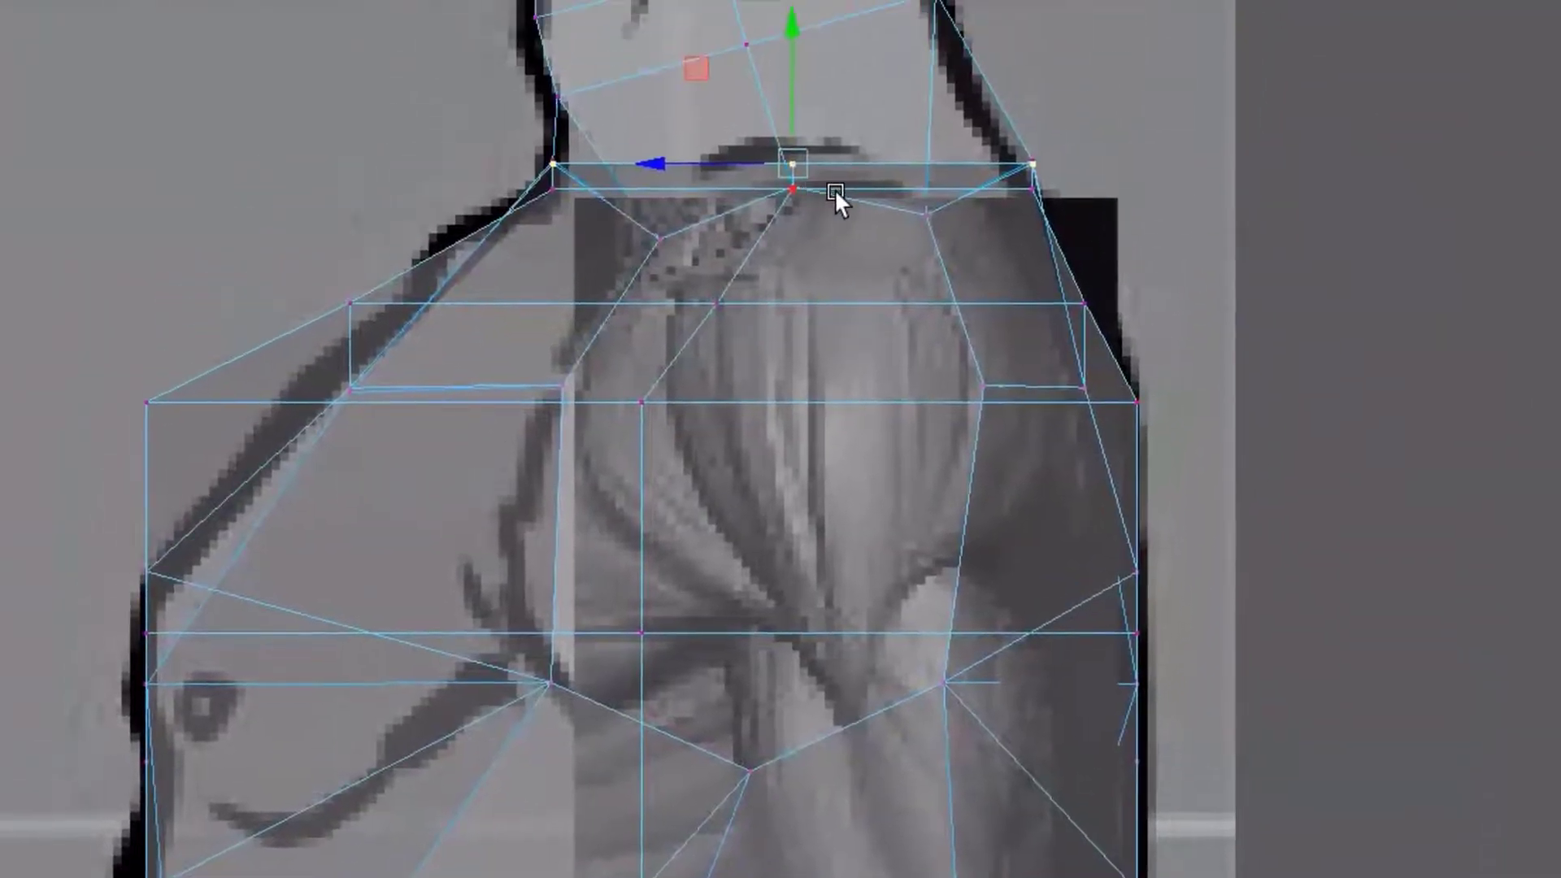
pyautogui.press('space')
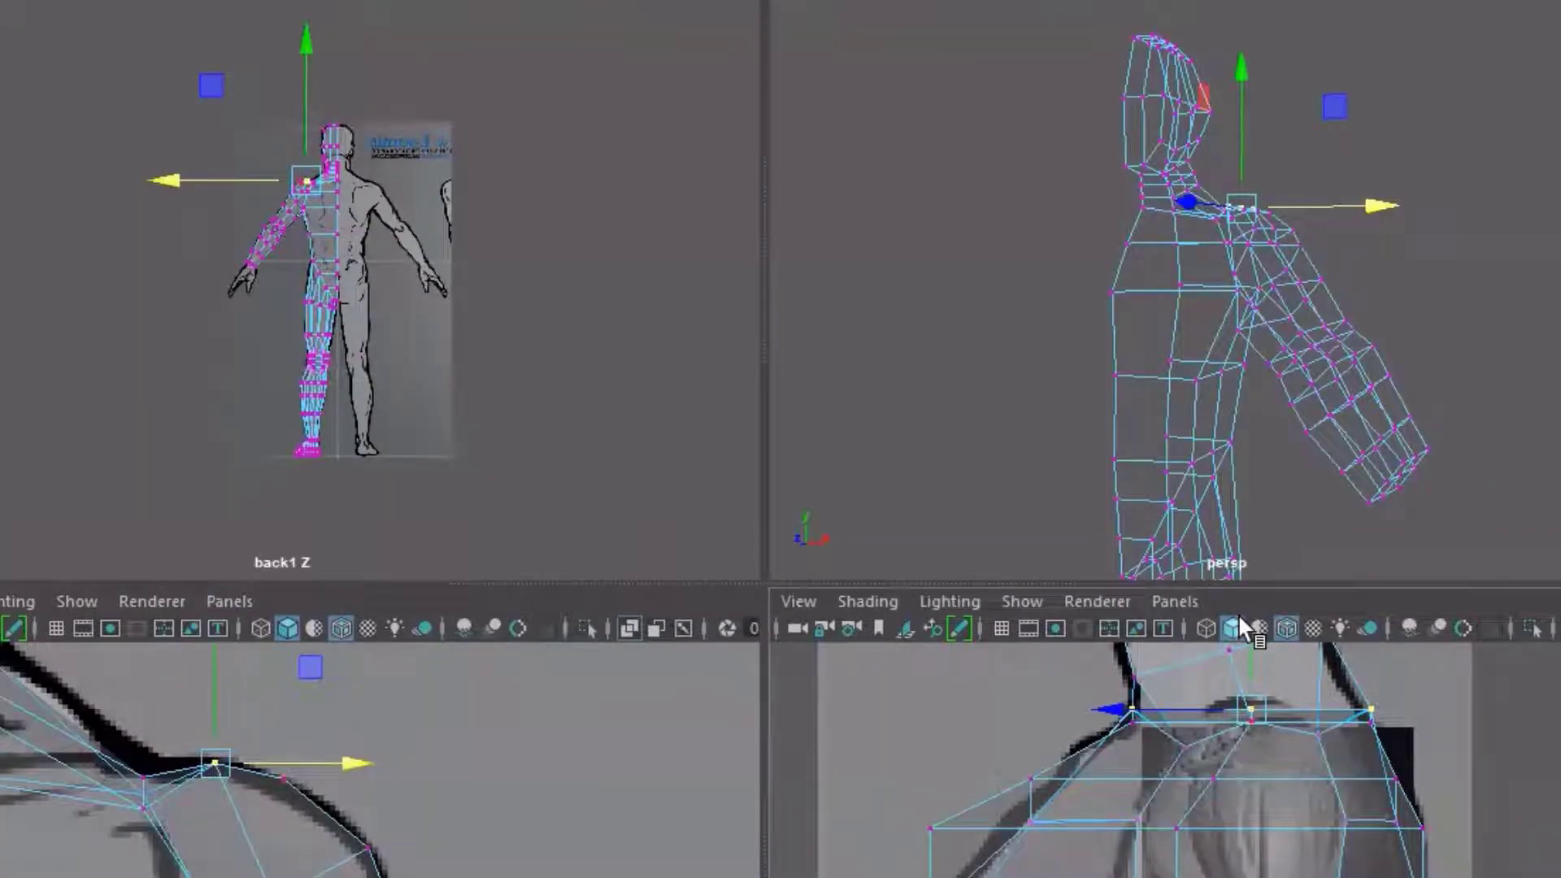
pyautogui.press('space')
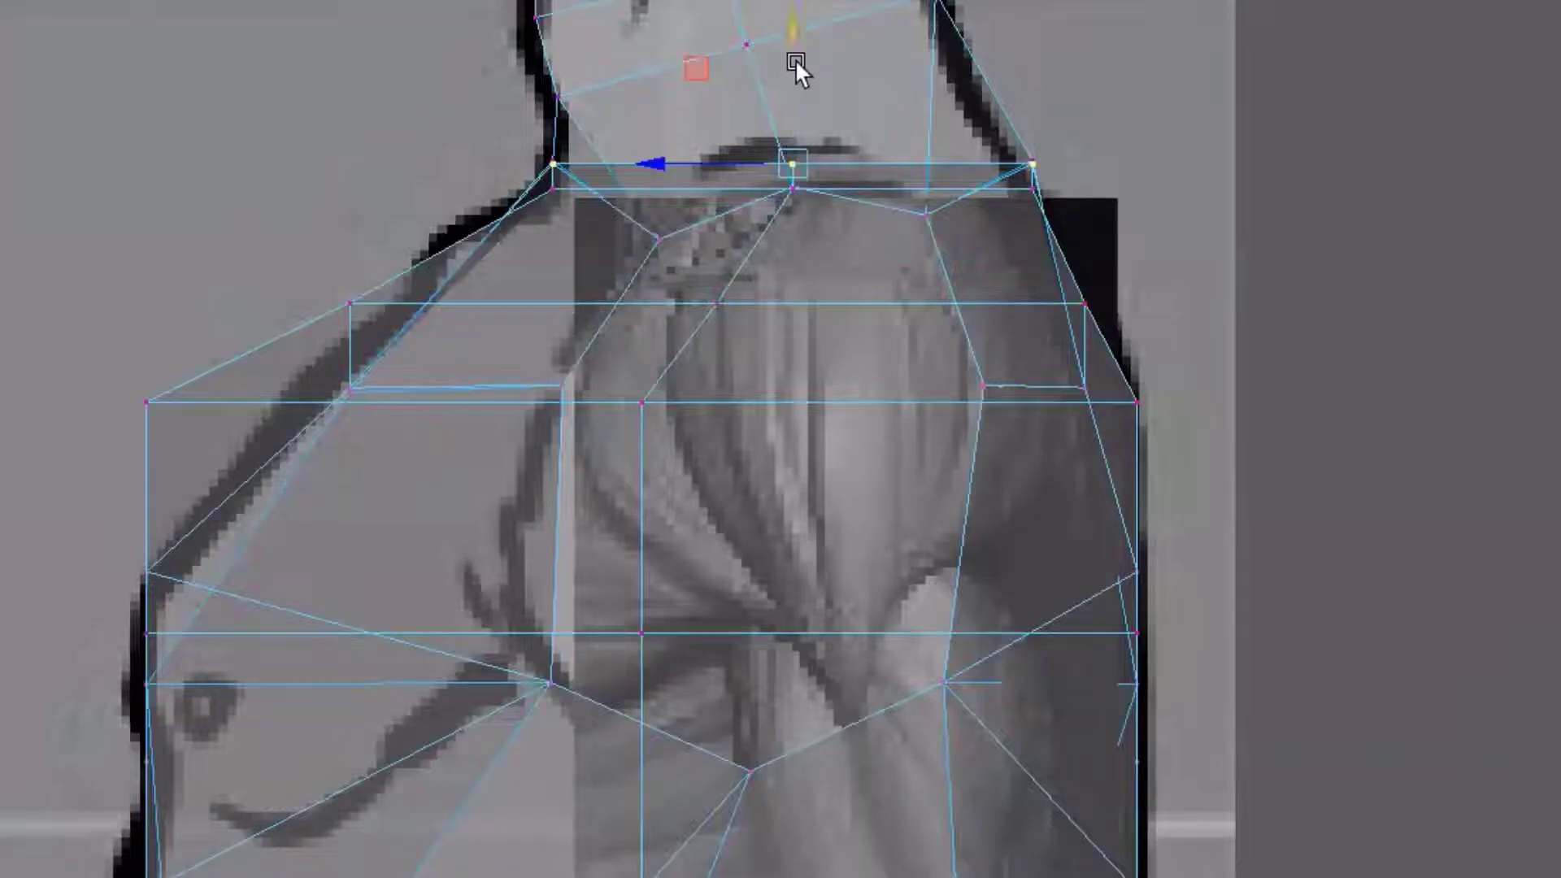
pyautogui.press('space')
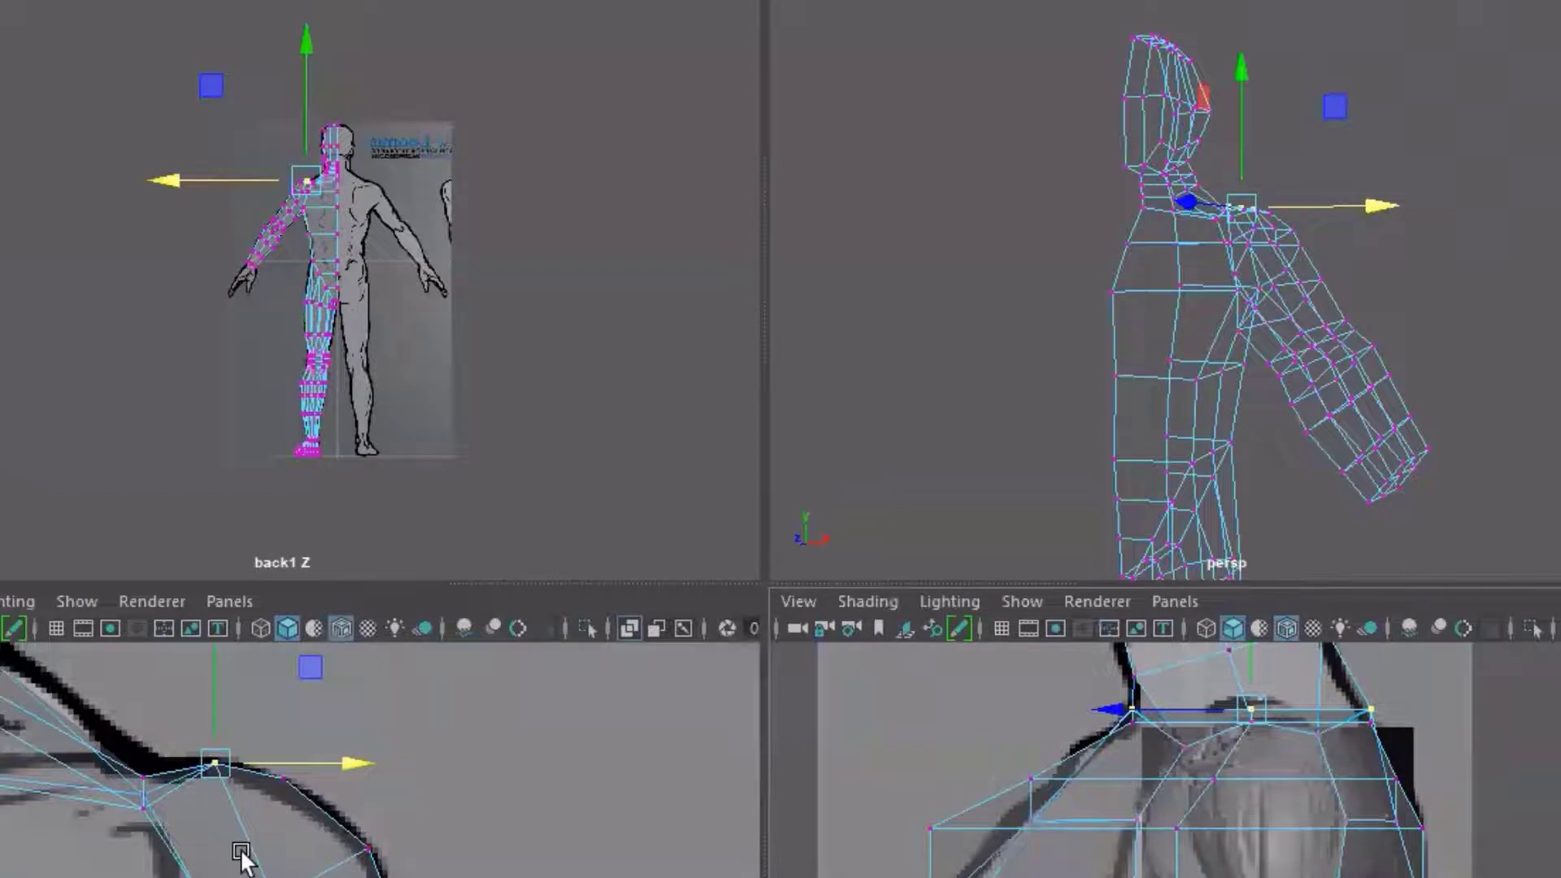
pyautogui.moveTo(212, 669); pyautogui.dragTo(215, 681)
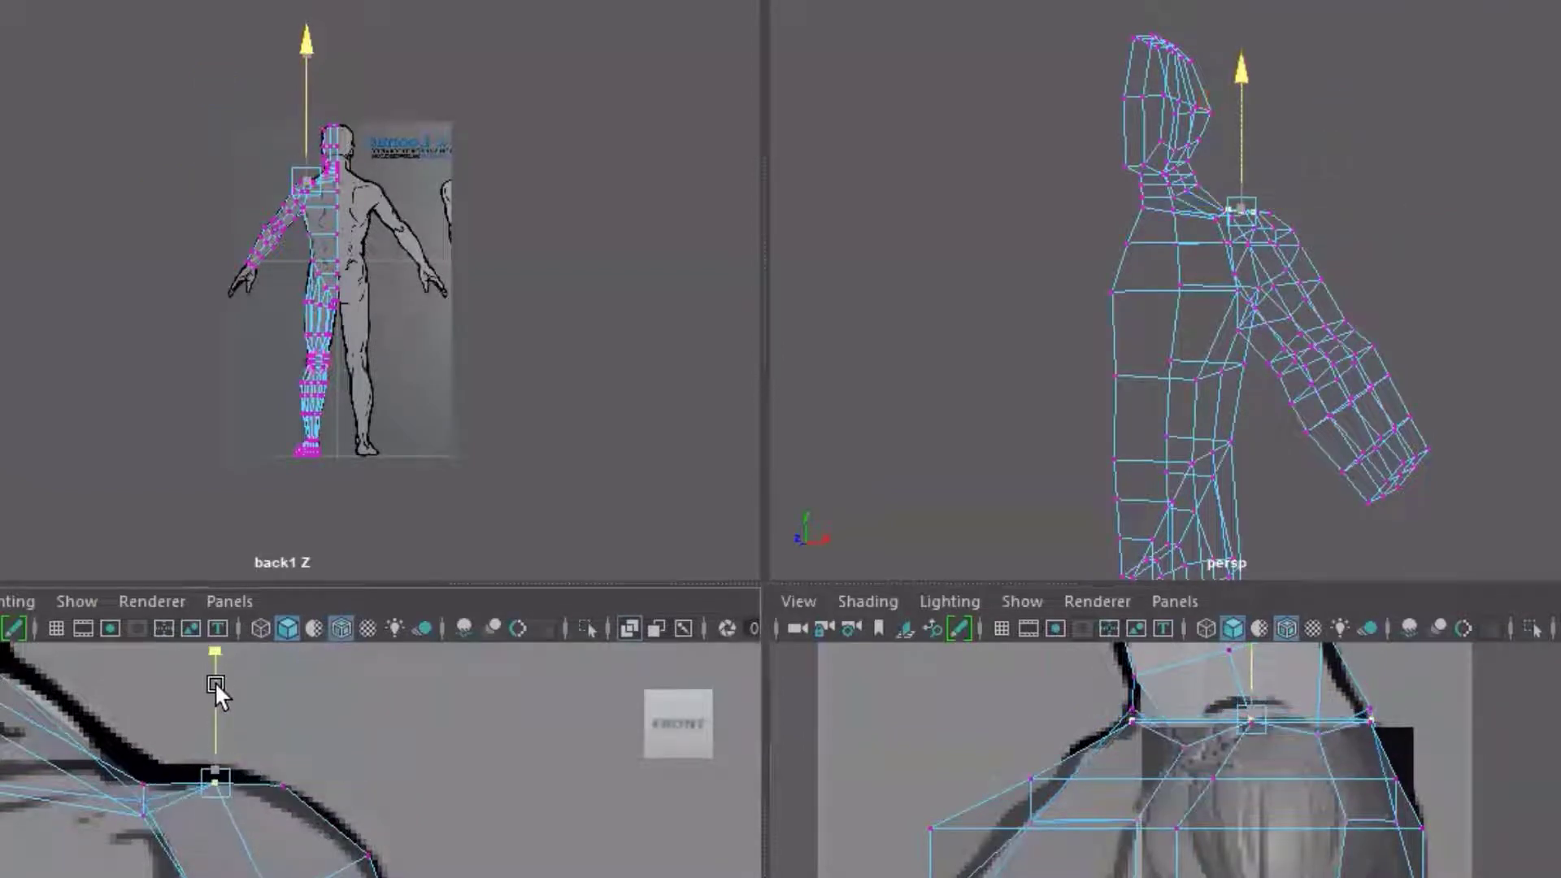
# Raise the shoulder-top vertices slightly along Y in the side view, towards the upper edge of the arm reference
pyautogui.scroll(6, 1293, 743)
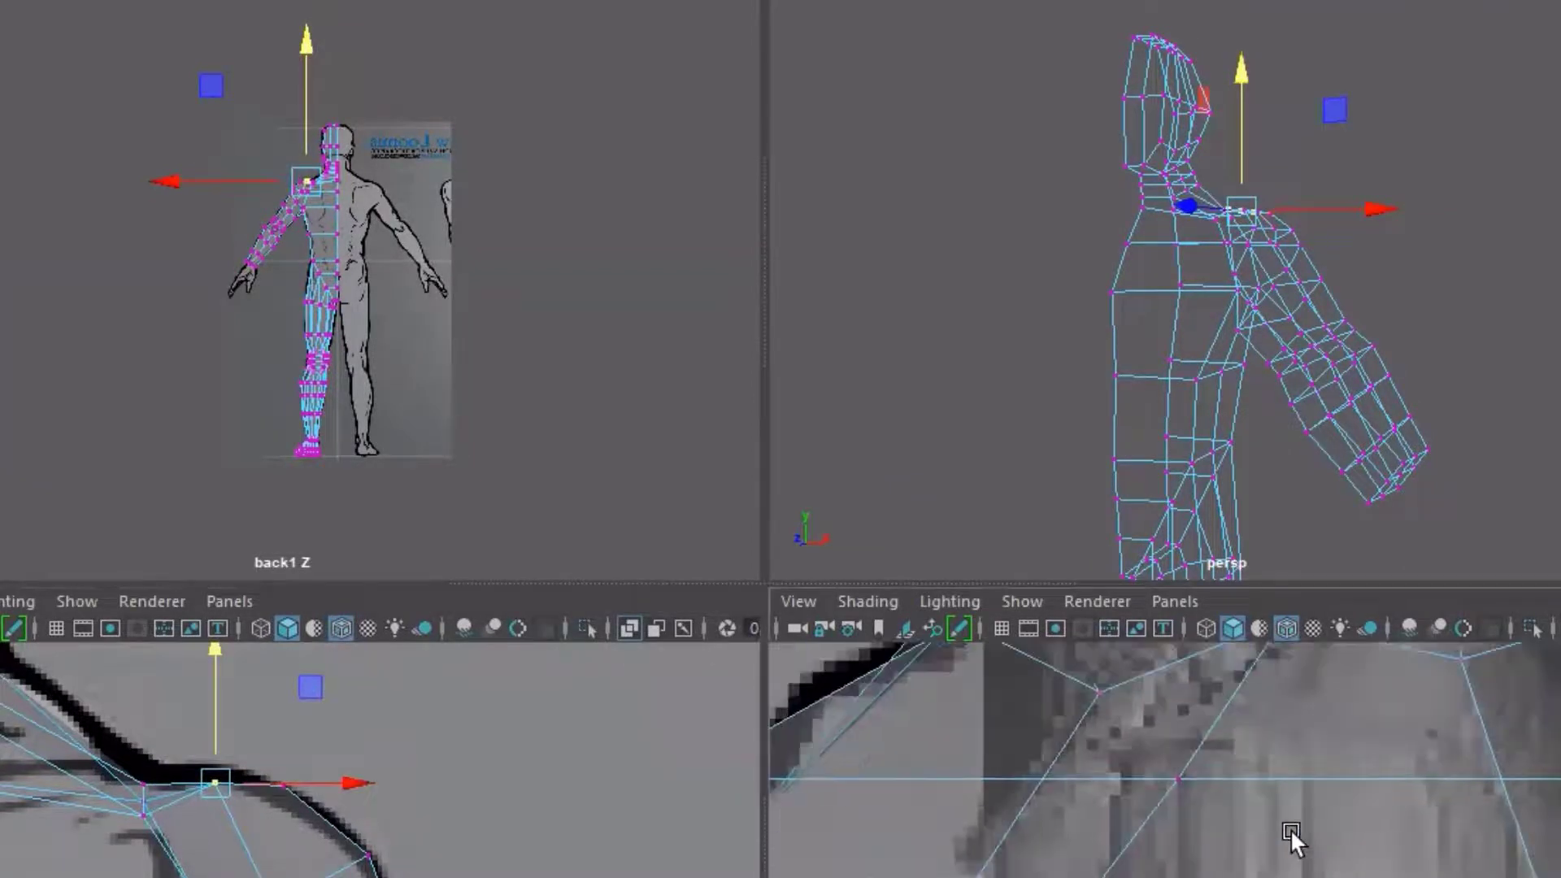
pyautogui.scroll(-3, 1290, 827)
pyautogui.scroll(4, 1290, 827)
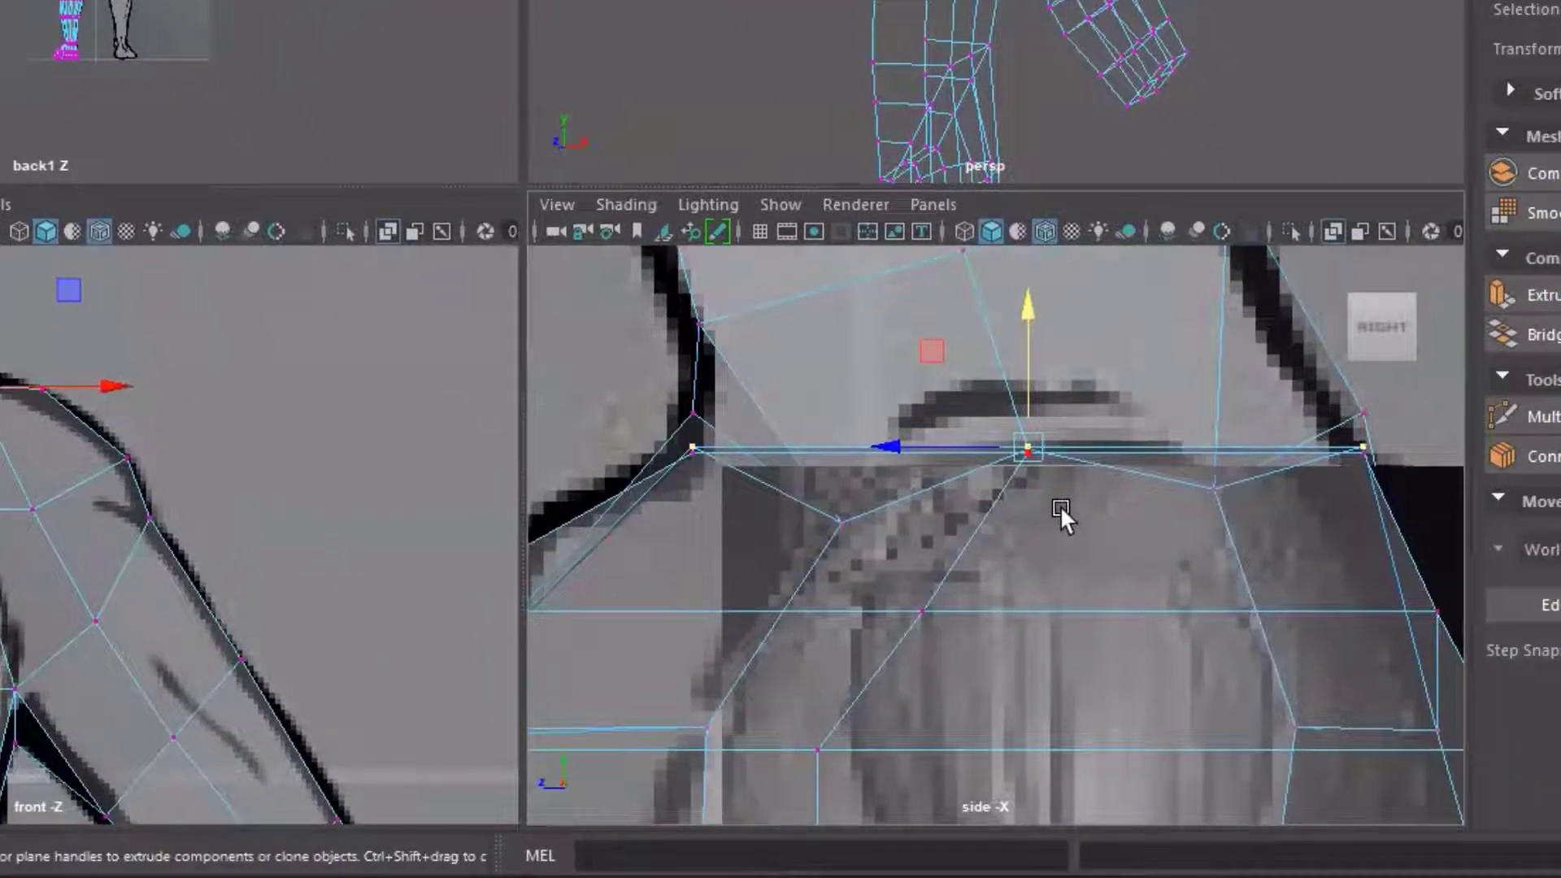
pyautogui.moveTo(1028, 350); pyautogui.dragTo(1027, 343)
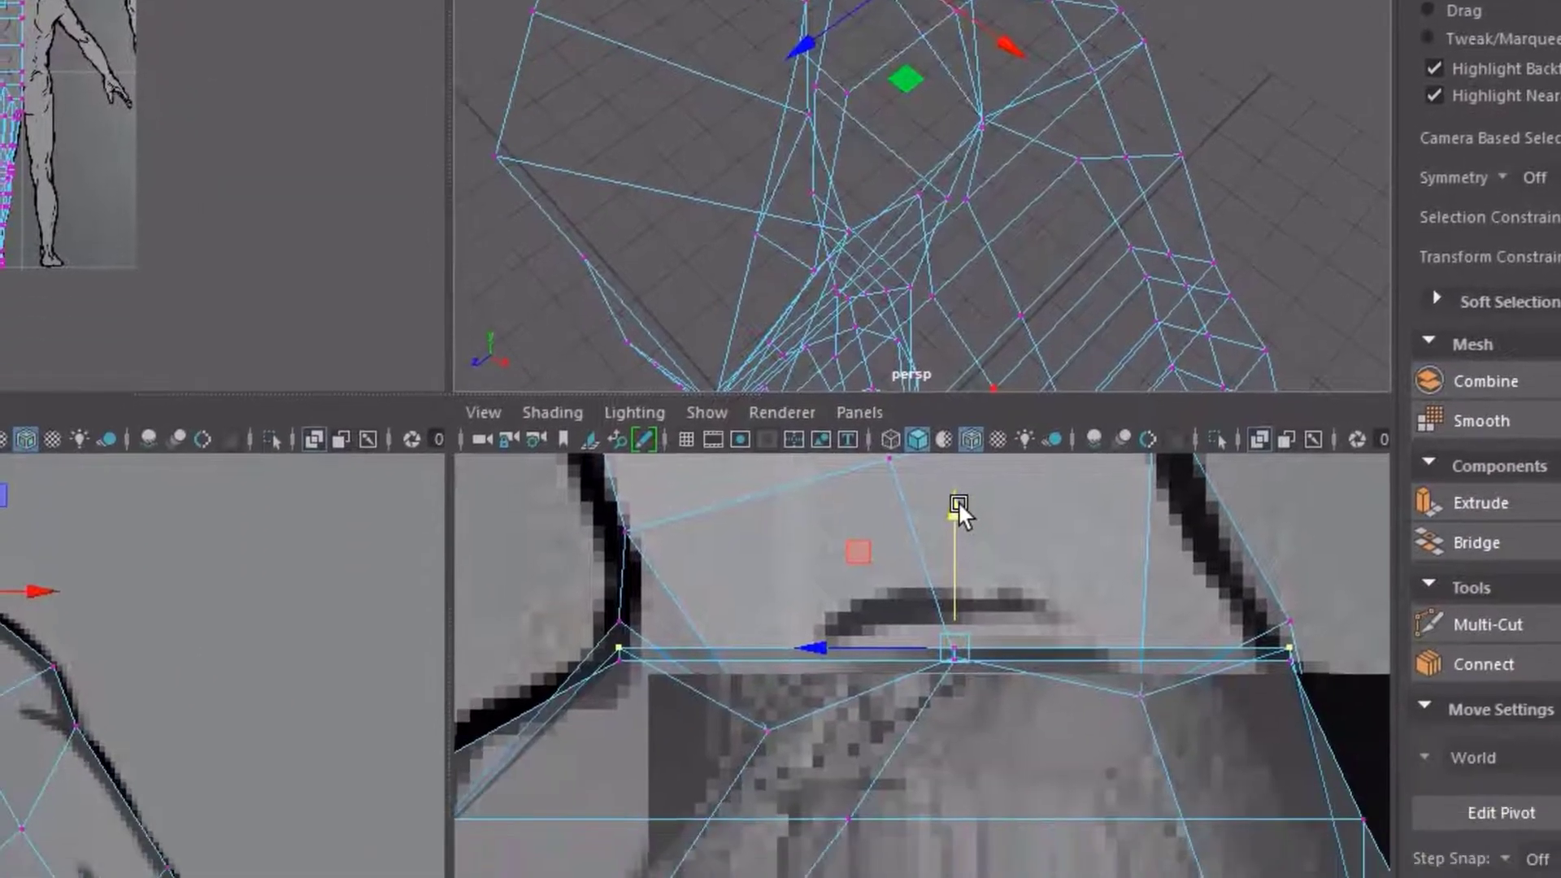
# Lower only the front and rear shoulder-top vertices along Y, and scale them closer together along Z
pyautogui.moveTo(942, 785); pyautogui.dragTo(953, 850)
pyautogui.moveTo(971, 462); pyautogui.dragTo(997, 492)
pyautogui.scroll(-5, 1118, 640)
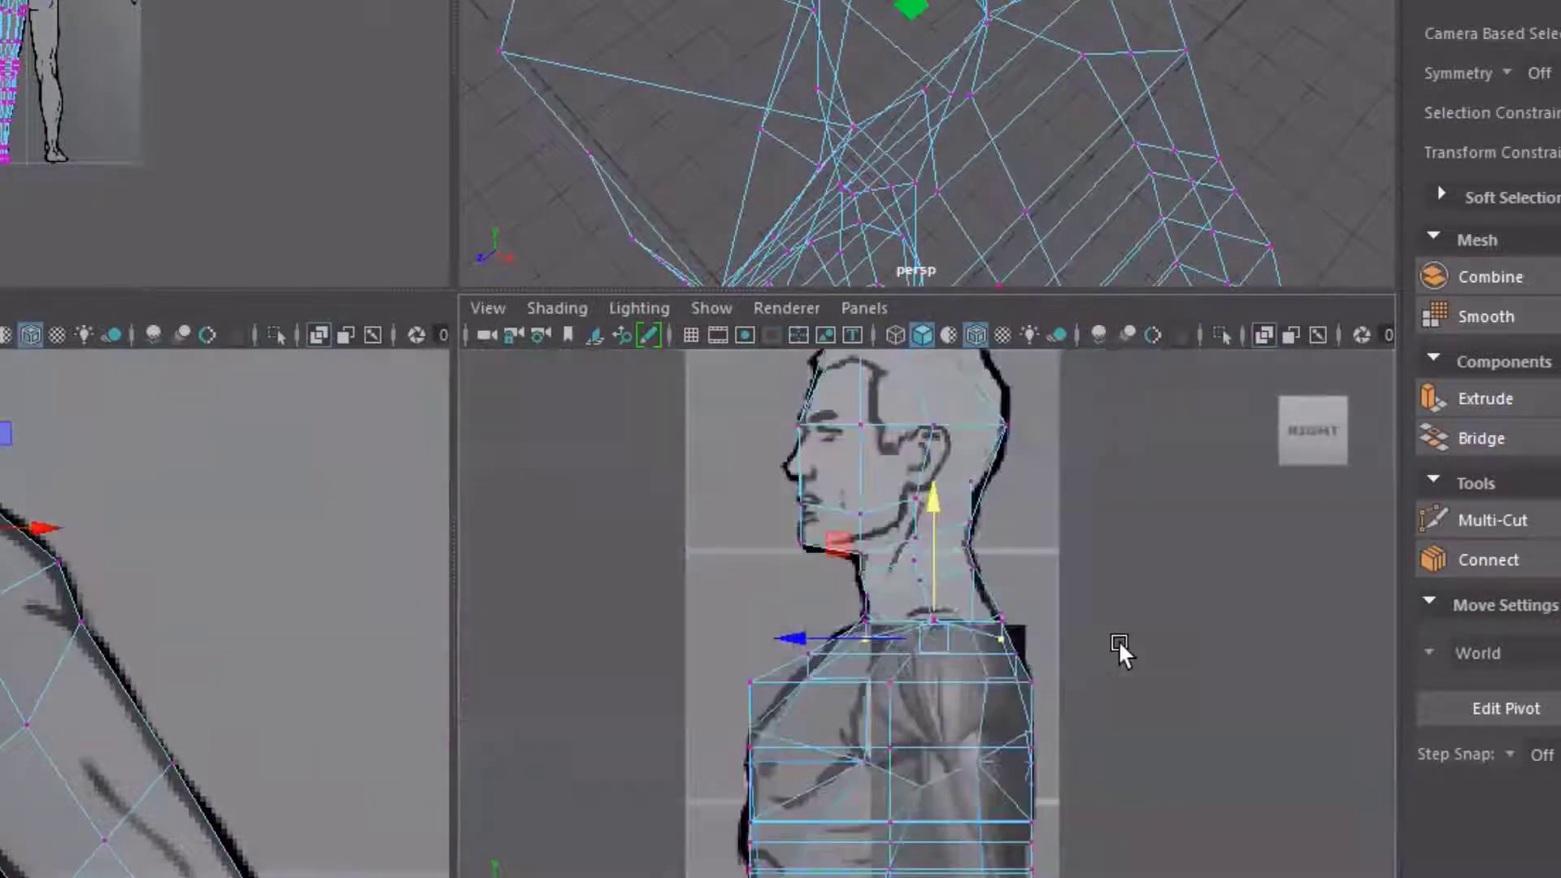
pyautogui.scroll(8, 998, 681)
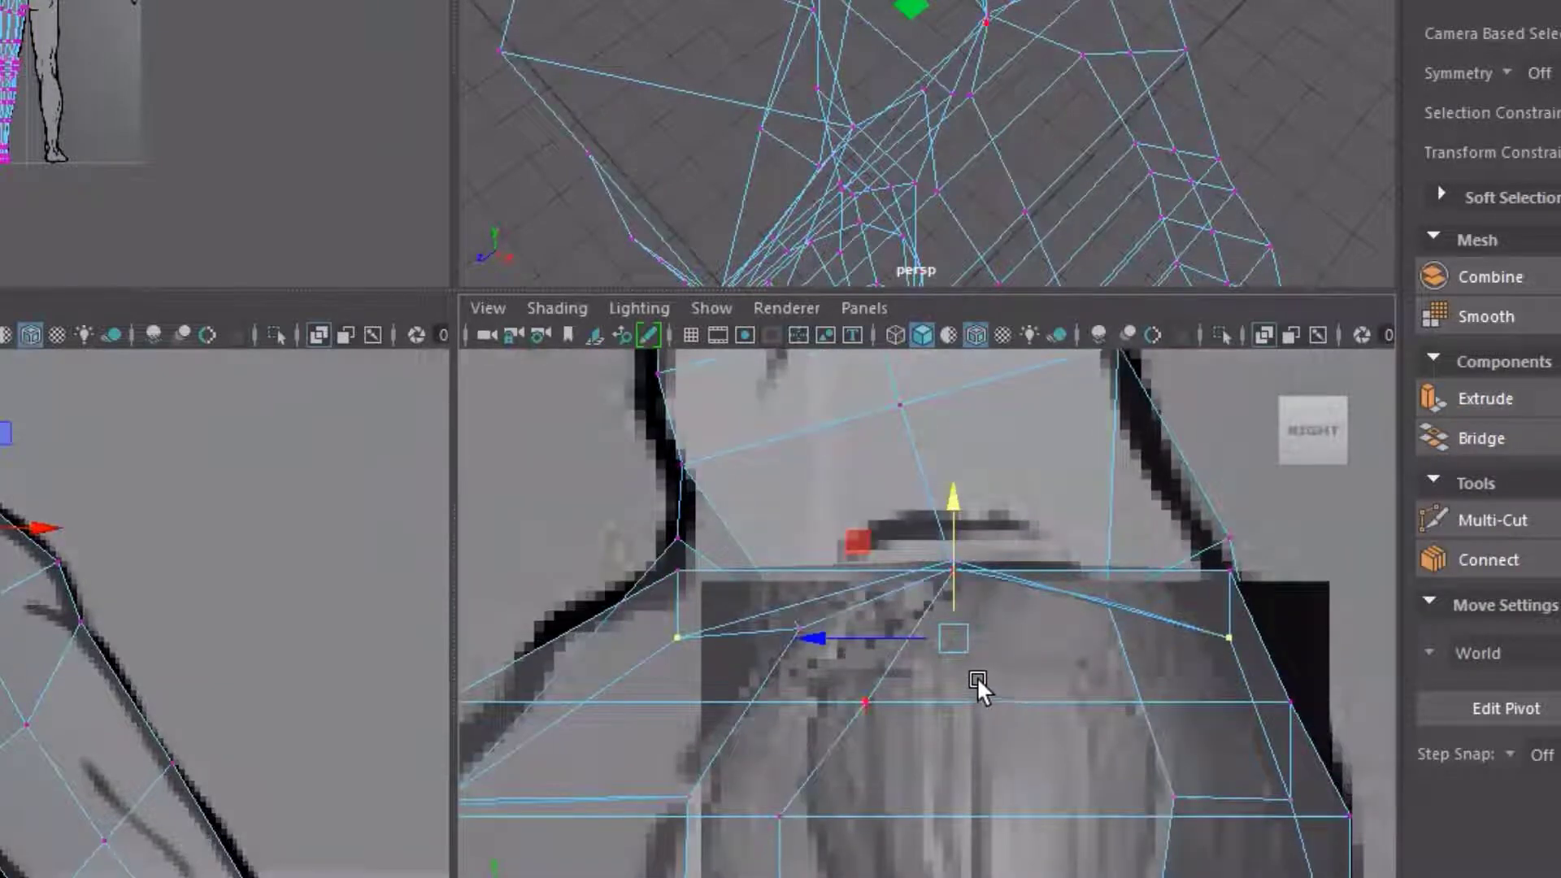
pyautogui.press('r')
pyautogui.moveTo(833, 642)
pyautogui.mouseDown()
pyautogui.moveTo(860, 643)
pyautogui.moveTo(826, 639)
pyautogui.mouseUp()
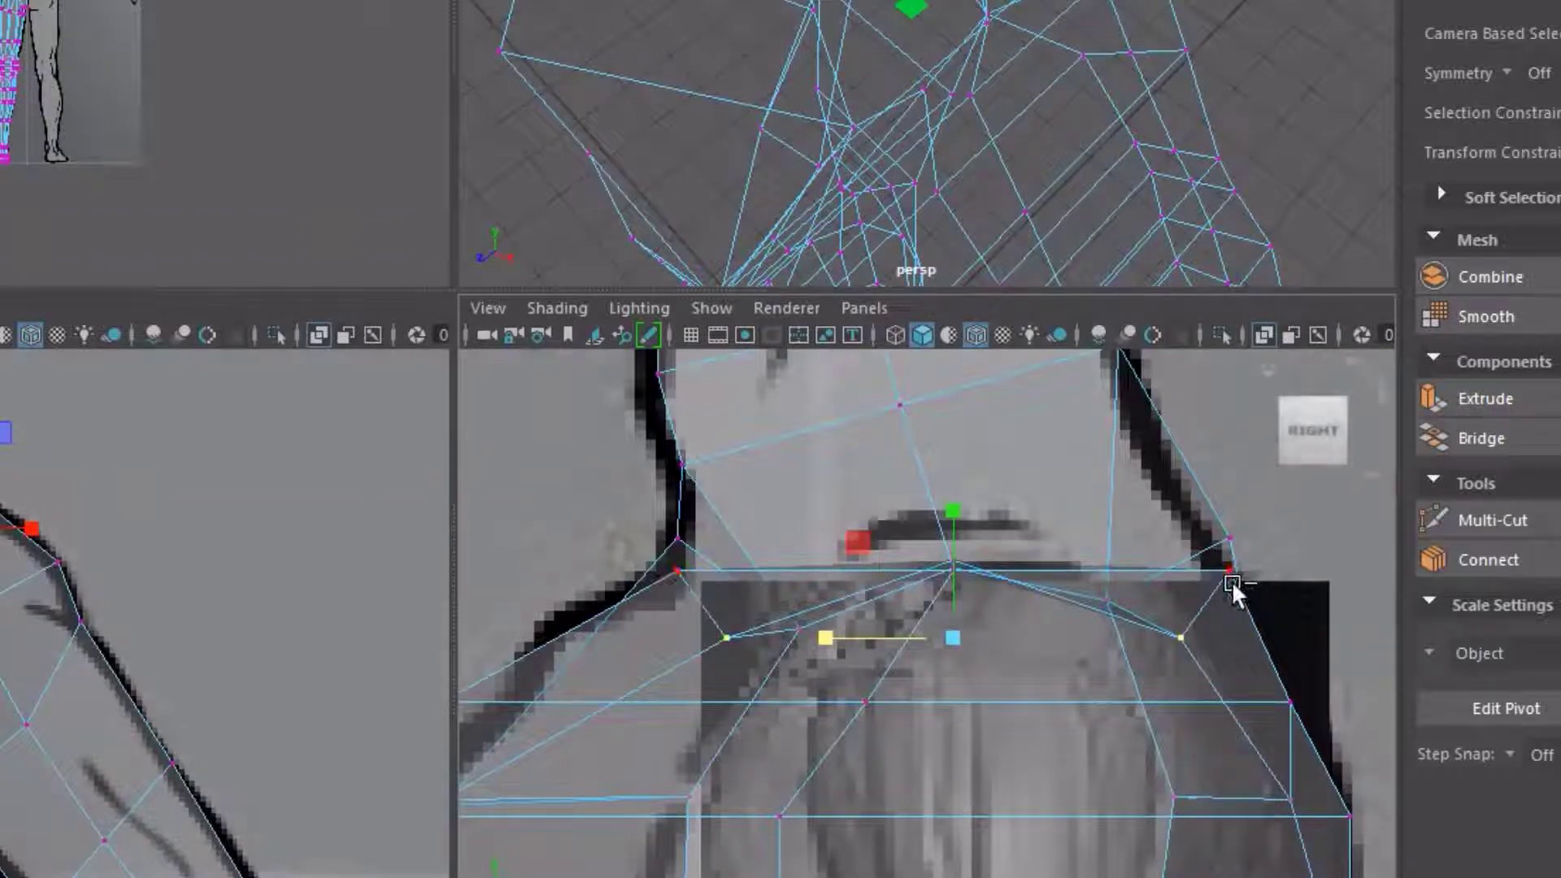
# Keep only the front shoulder vertex selected and move it backward along Z onto the deltoid's front contour
pyautogui.keyDown('ctrl'); pyautogui.moveTo(1235, 582); pyautogui.dragTo(1152, 718); pyautogui.keyUp('ctrl')
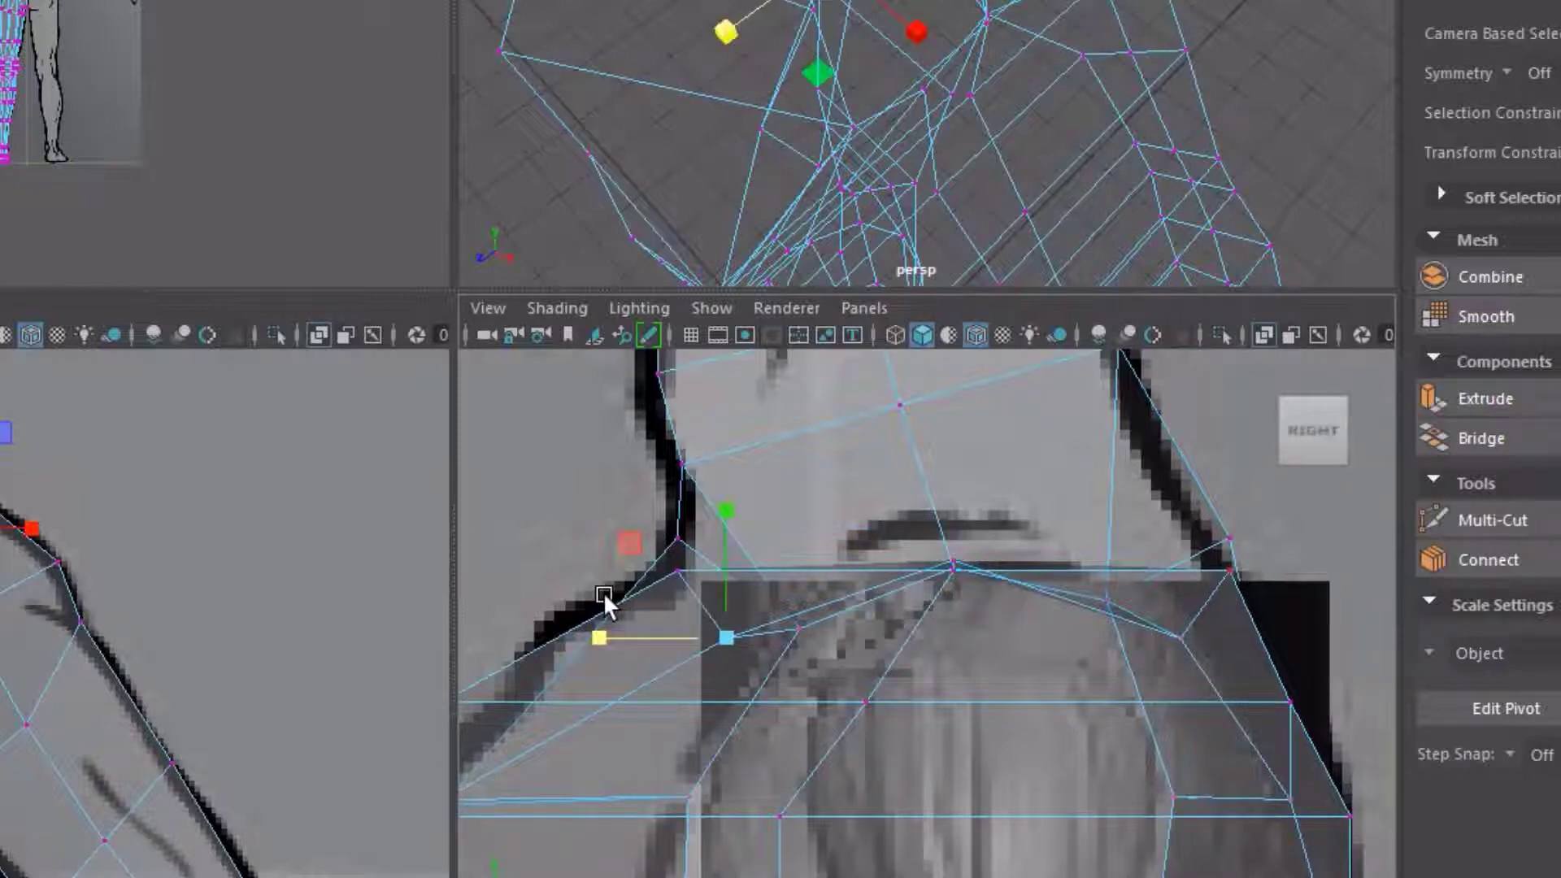
pyautogui.press('w')
pyautogui.moveTo(580, 641); pyautogui.dragTo(691, 634)
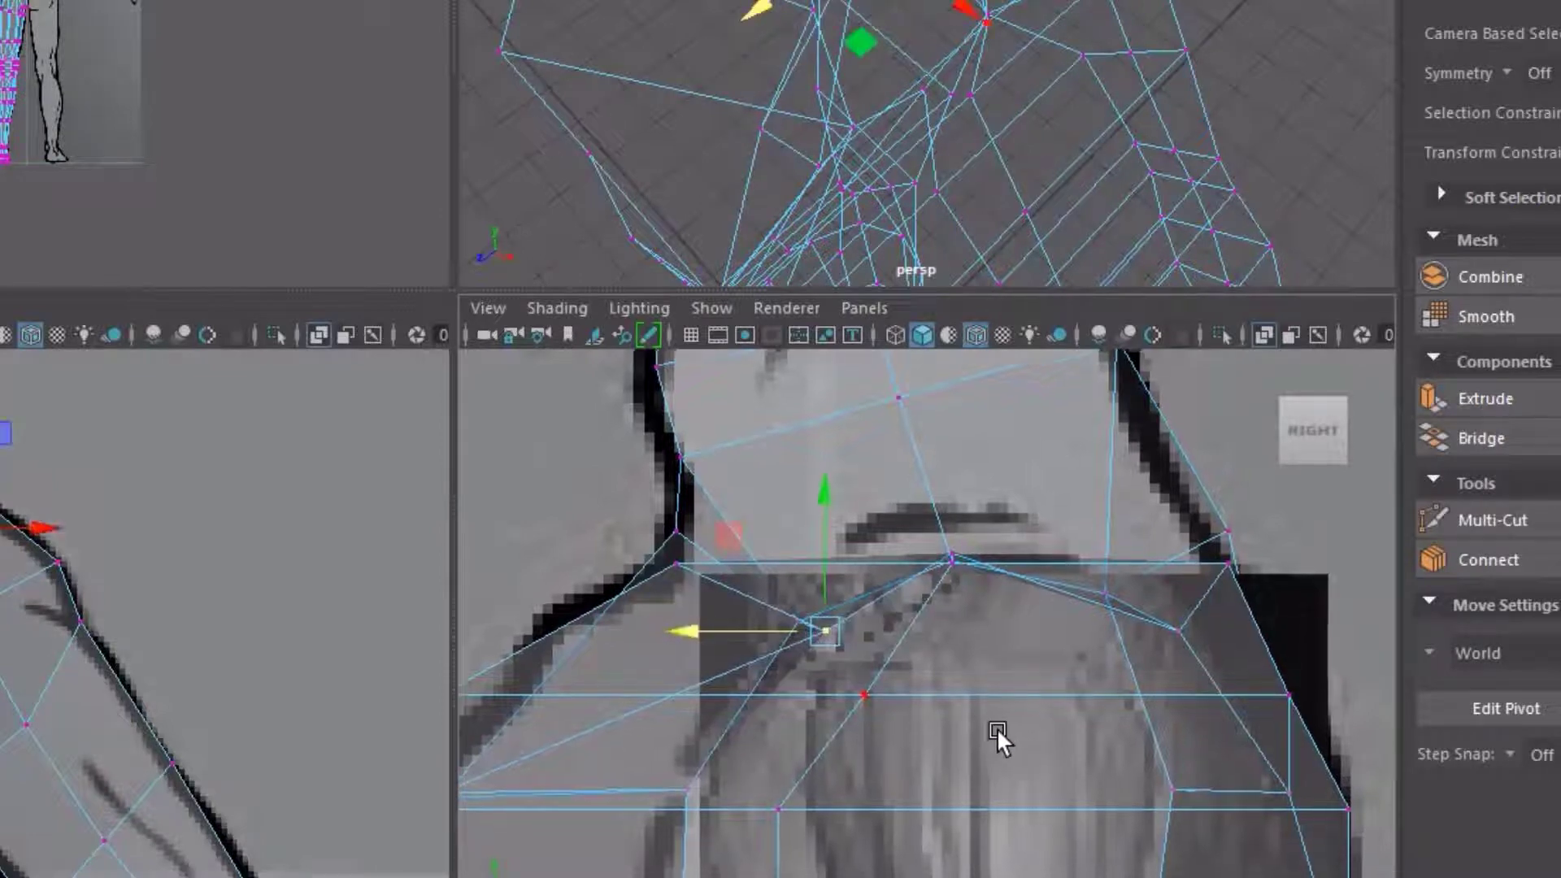
# Try to scale the next lower front and rear shoulder vertices closer together along Z in the side view
pyautogui.keyDown('alt'); pyautogui.moveTo(997, 729); pyautogui.dragTo(962, 592, button='middle'); pyautogui.keyUp('alt')
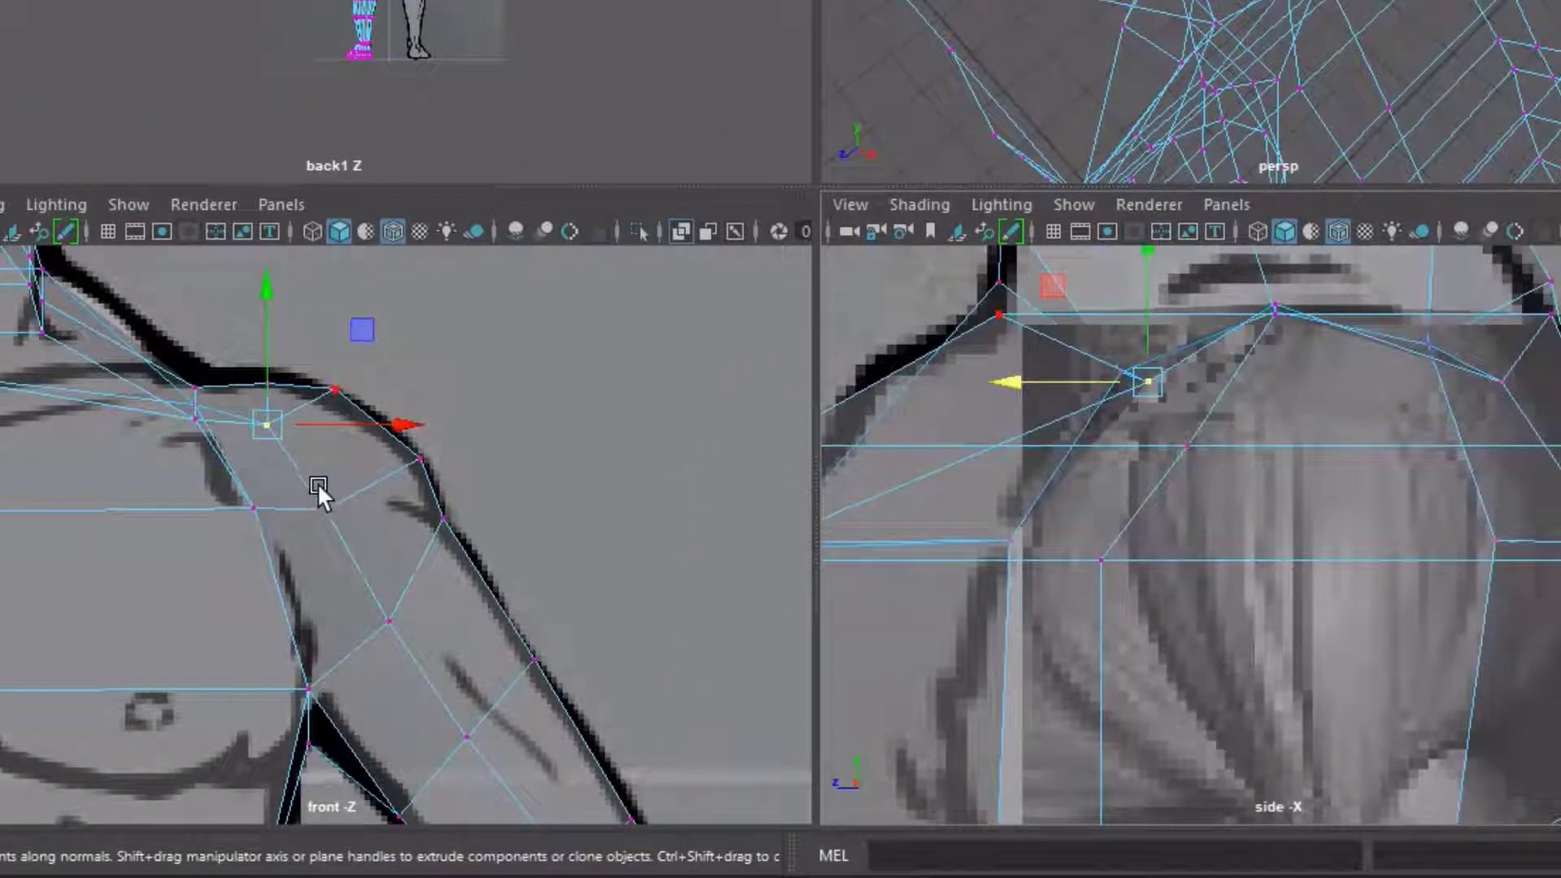
pyautogui.click(326, 509)
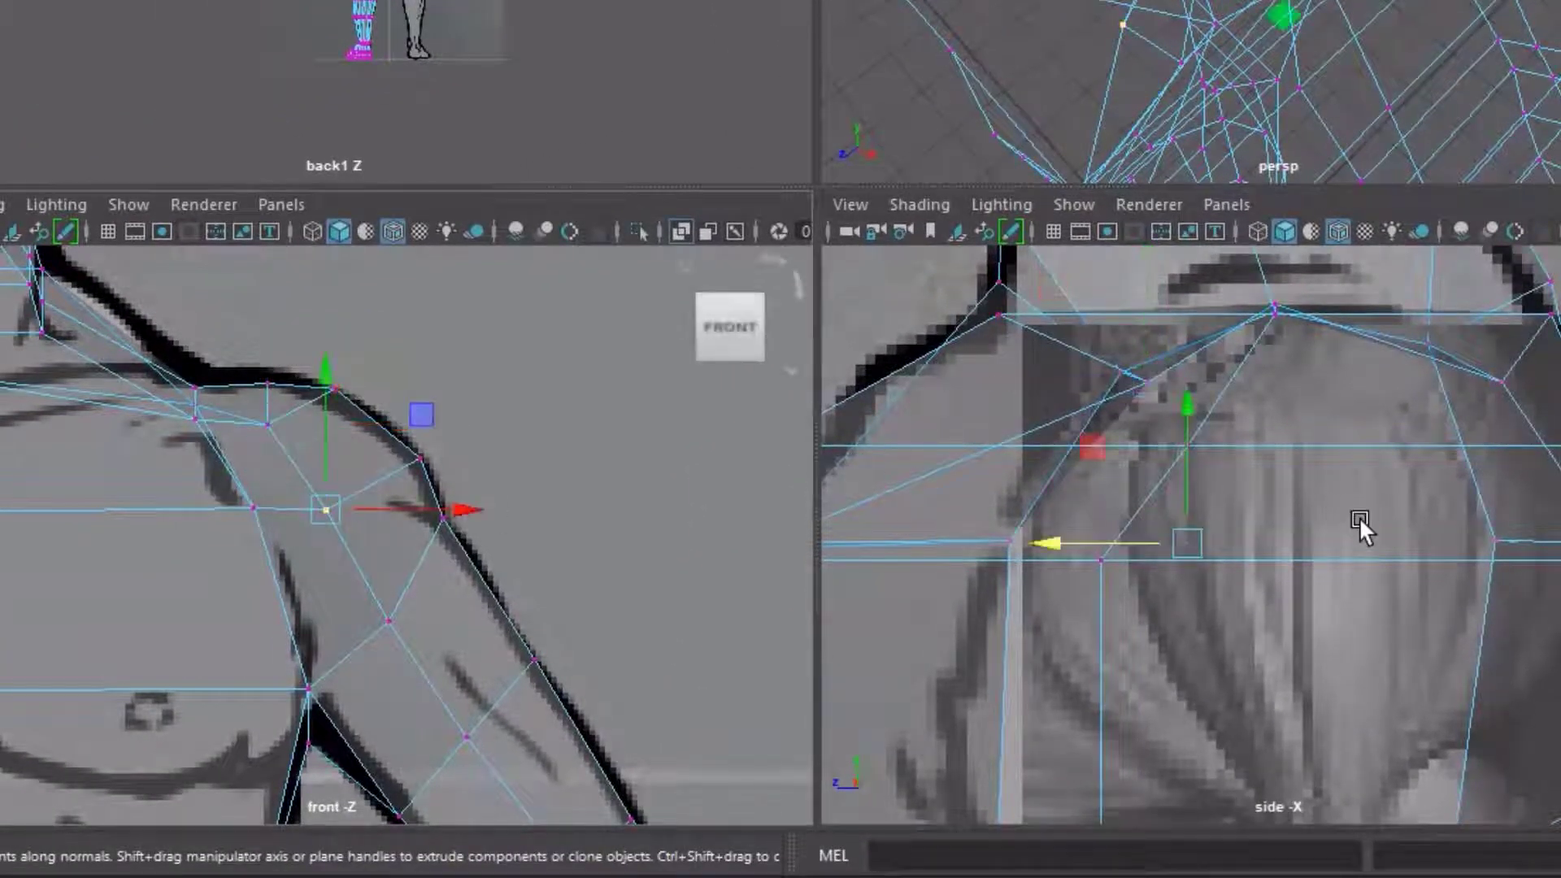
pyautogui.scroll(-5, 1354, 520)
pyautogui.scroll(4, 1341, 529)
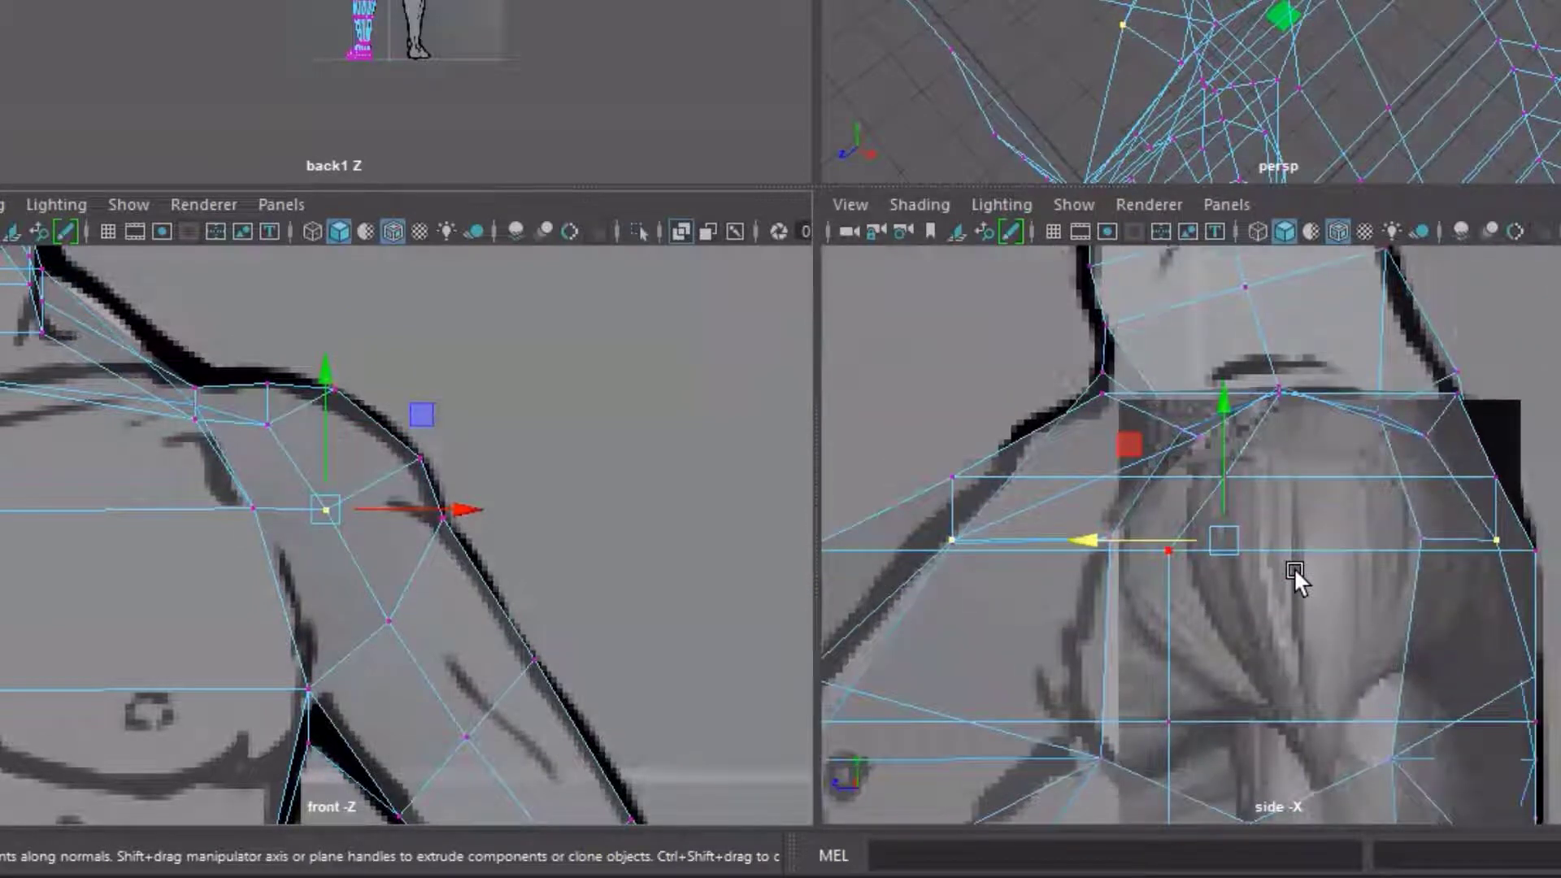
pyautogui.press('r')
pyautogui.moveTo(1096, 545); pyautogui.dragTo(1110, 537)
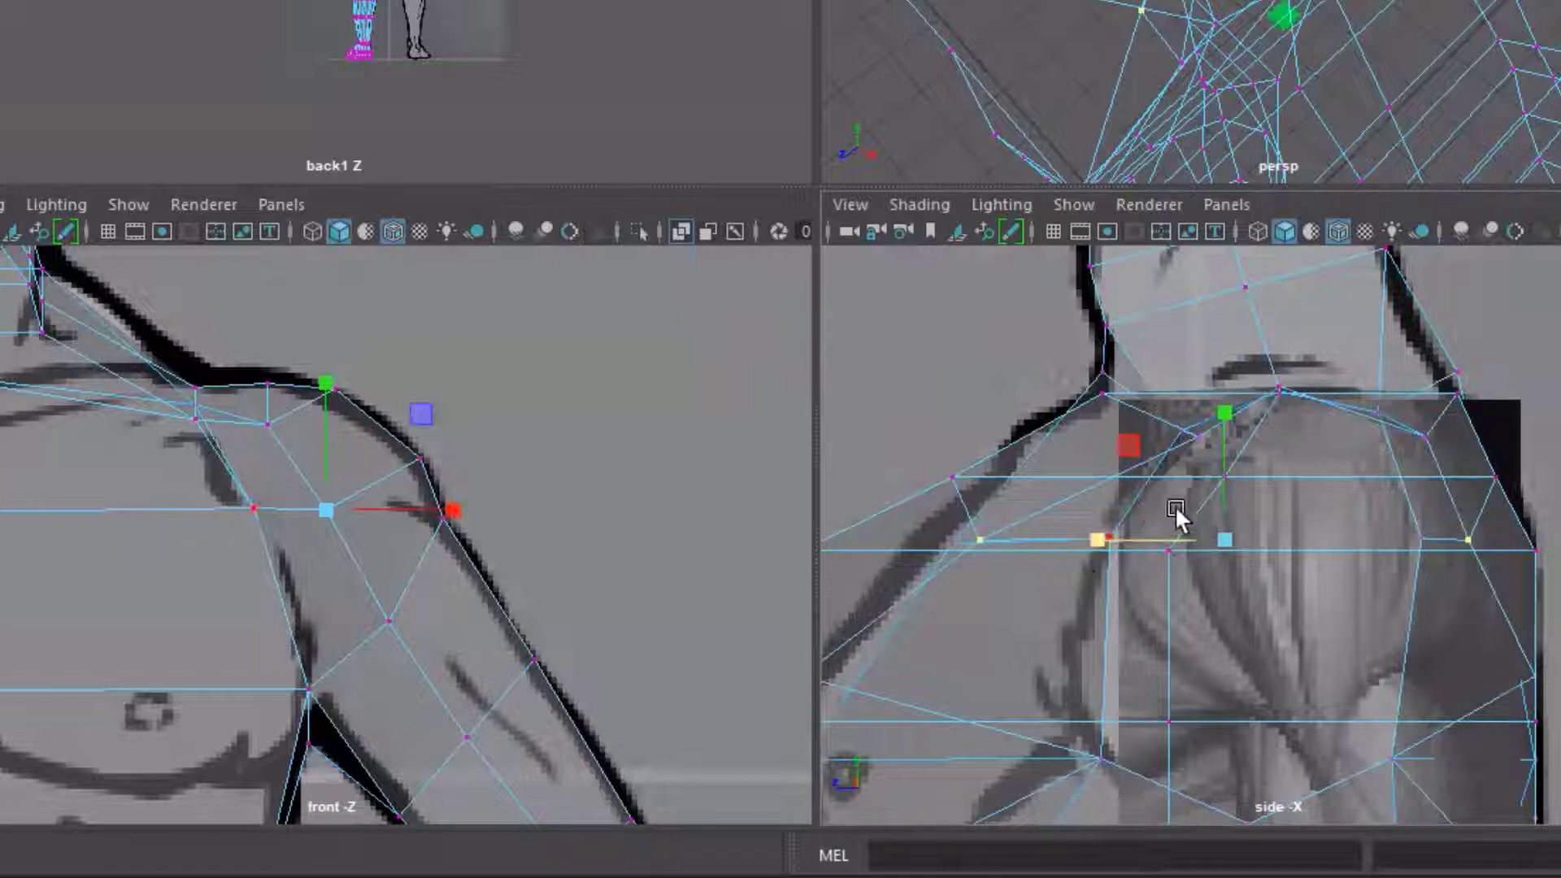
# Try to shift the vertex pair backward along Z, and undo both the move and the scaling
pyautogui.keyDown('alt'); pyautogui.moveTo(1268, 481); pyautogui.dragTo(1291, 513); pyautogui.keyUp('alt')
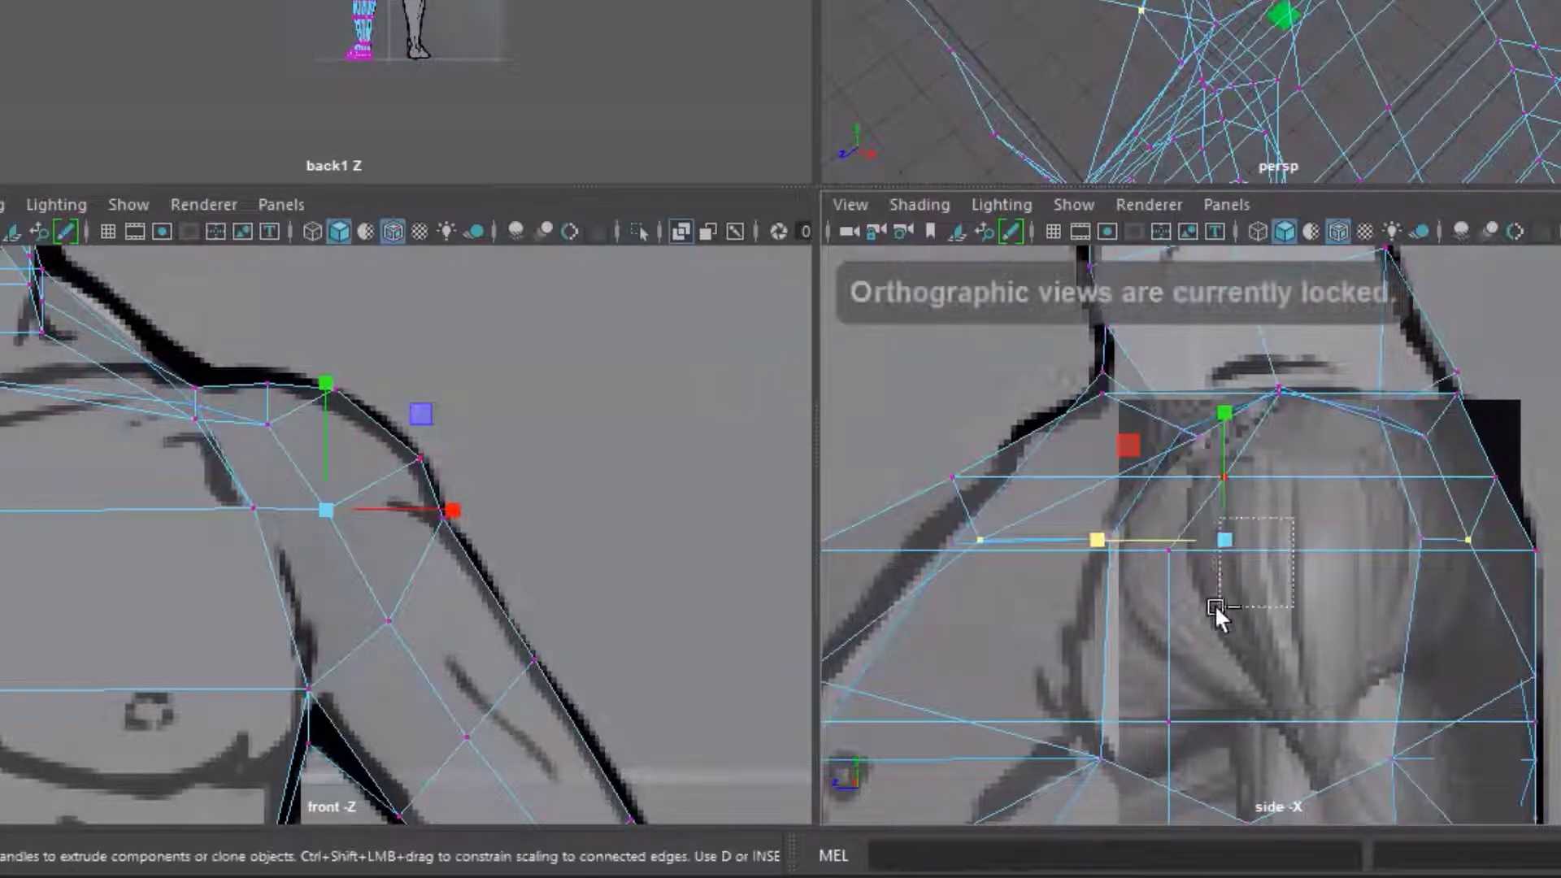
pyautogui.press('w')
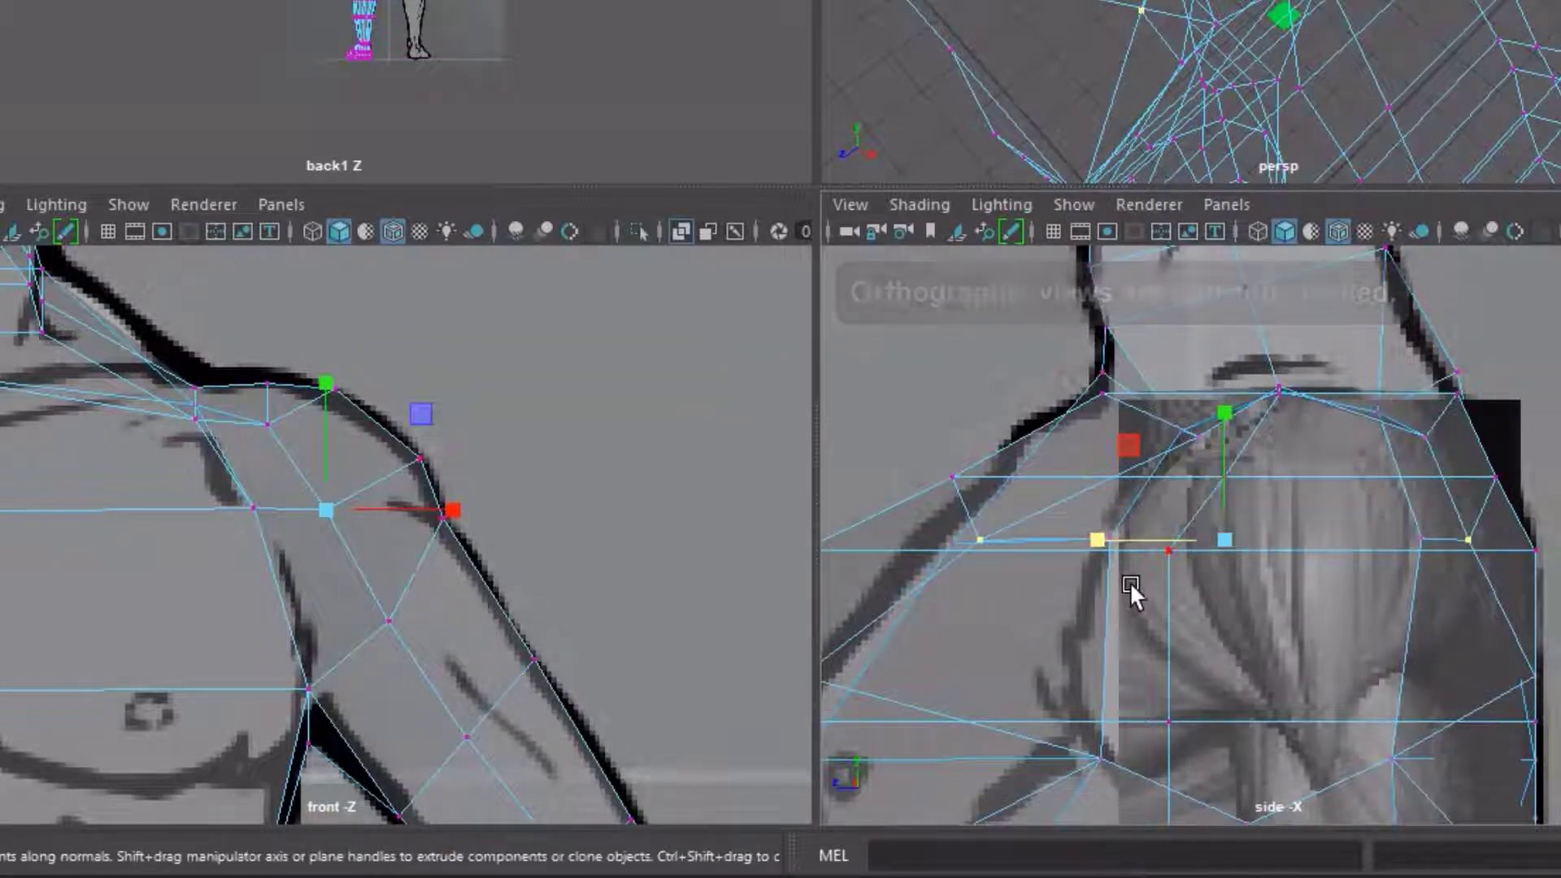
pyautogui.moveTo(1076, 533); pyautogui.dragTo(1101, 533)
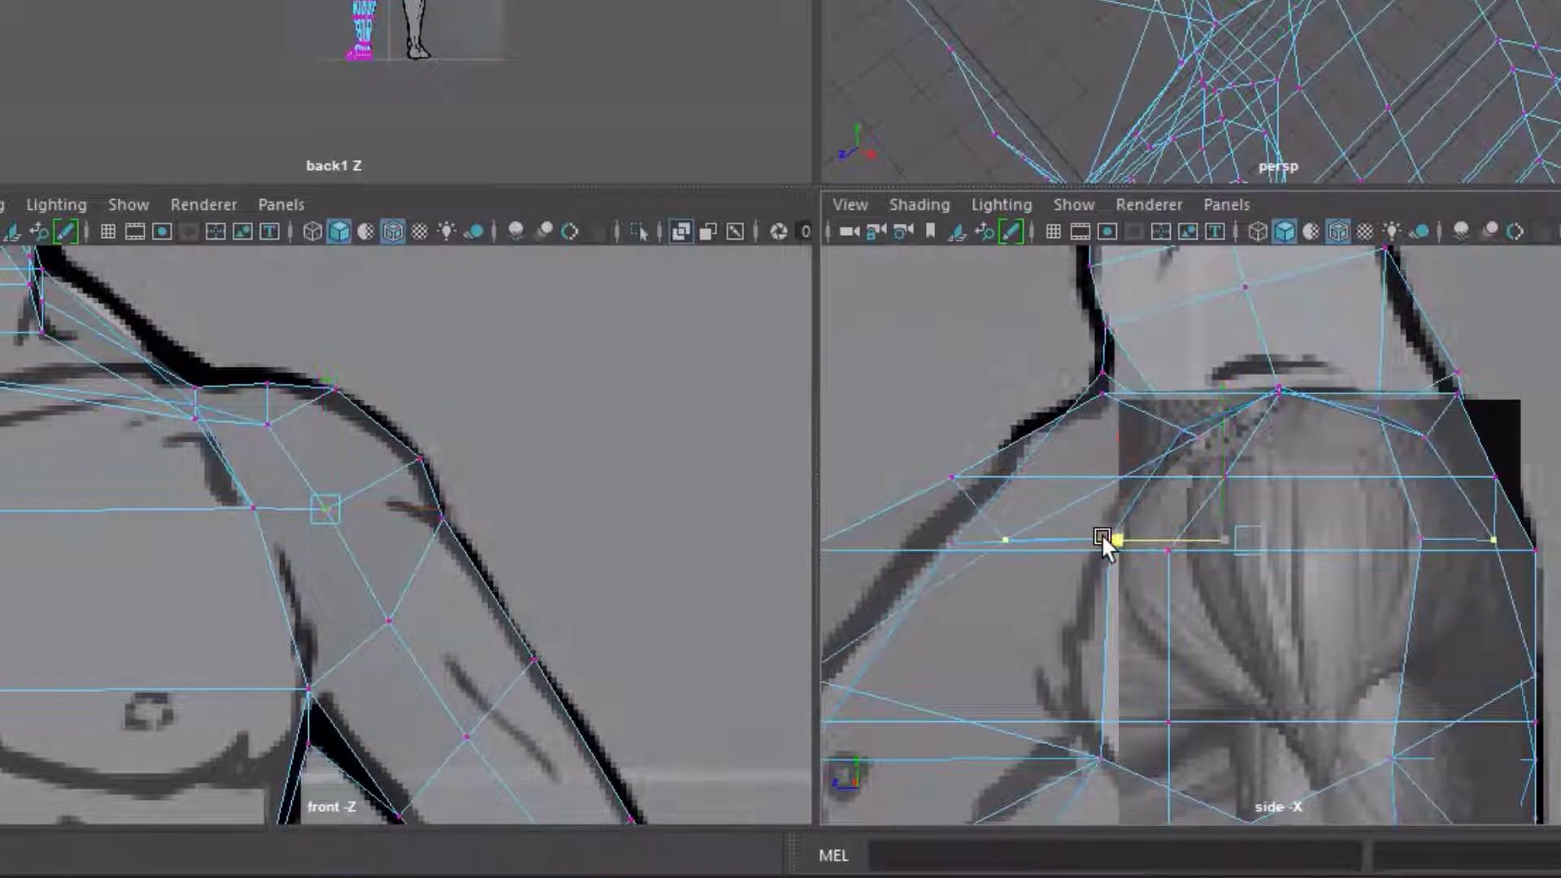
pyautogui.hotkey('ctrl', 'z')
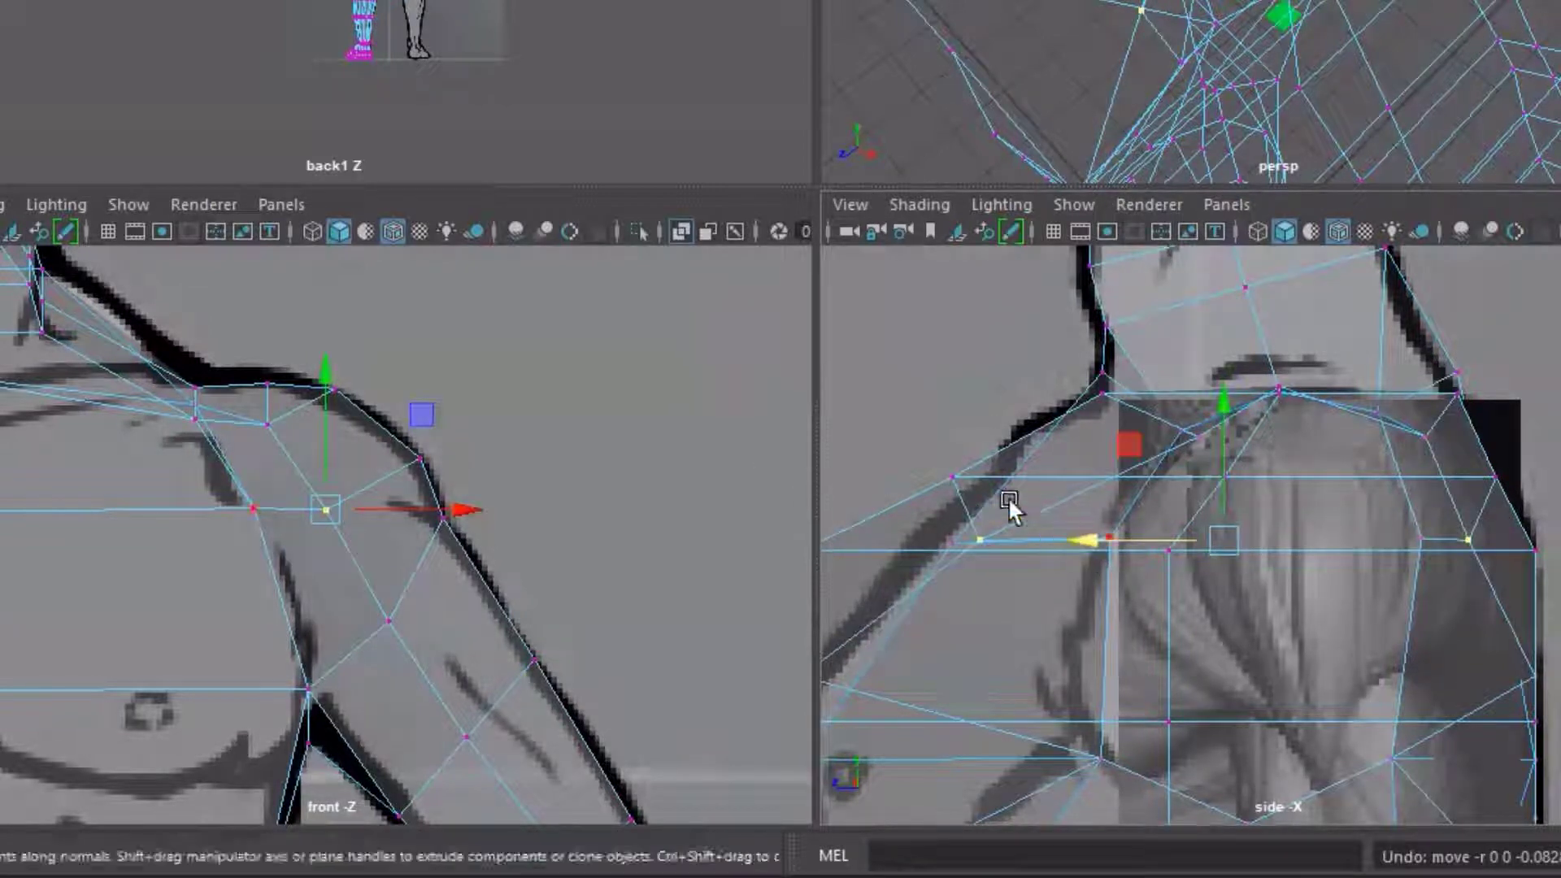
pyautogui.keyDown('alt'); pyautogui.moveTo(980, 537); pyautogui.dragTo(1026, 575); pyautogui.keyUp('alt')
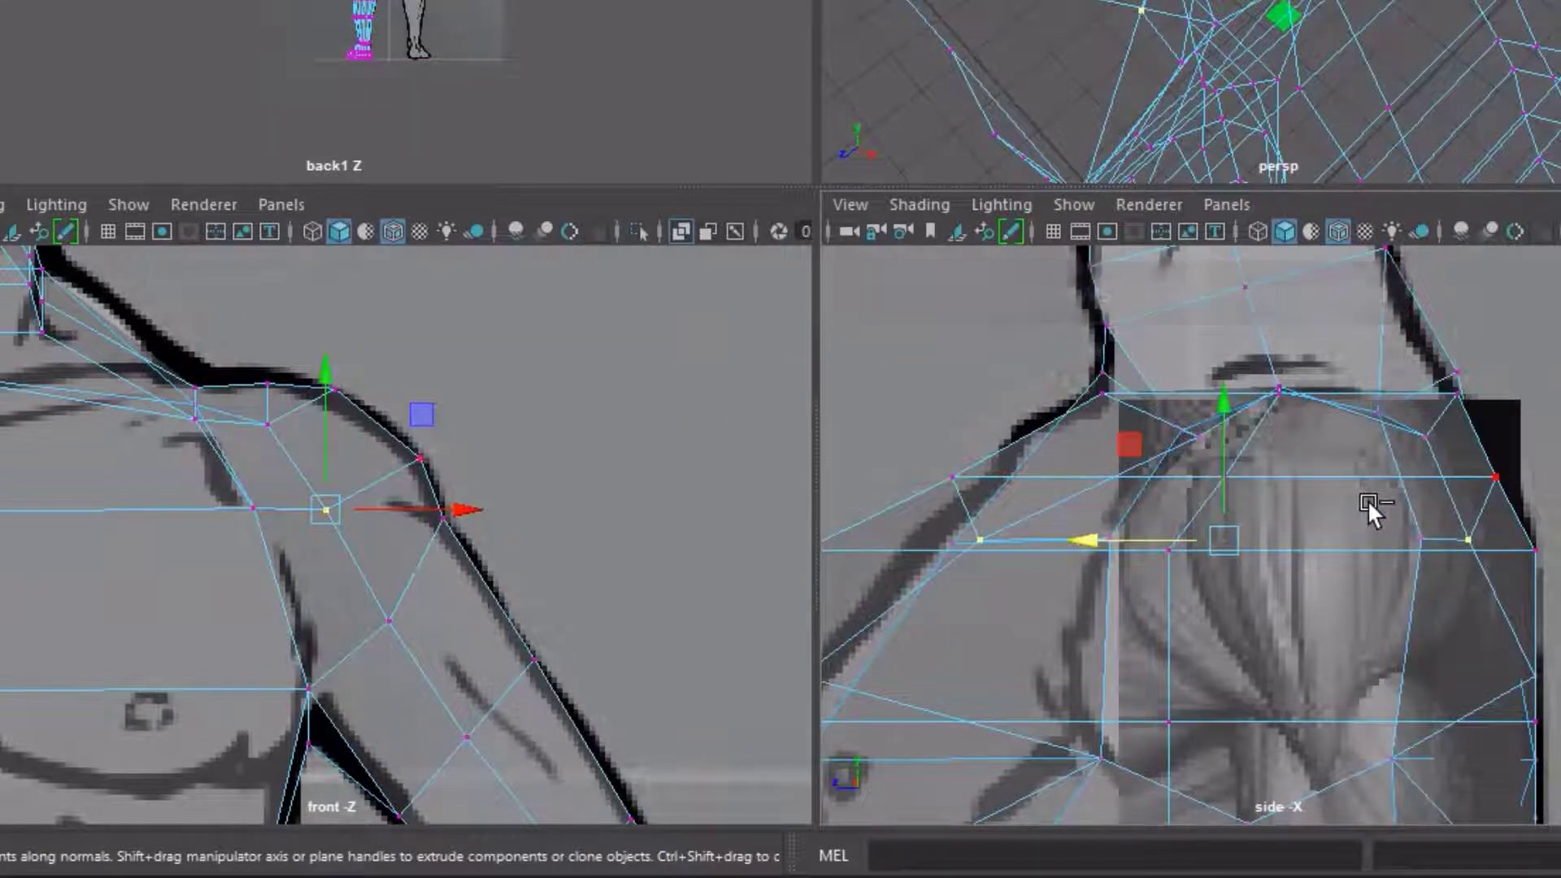
pyautogui.hotkey('ctrl', 'z')
pyautogui.hotkey('ctrl', 'z')
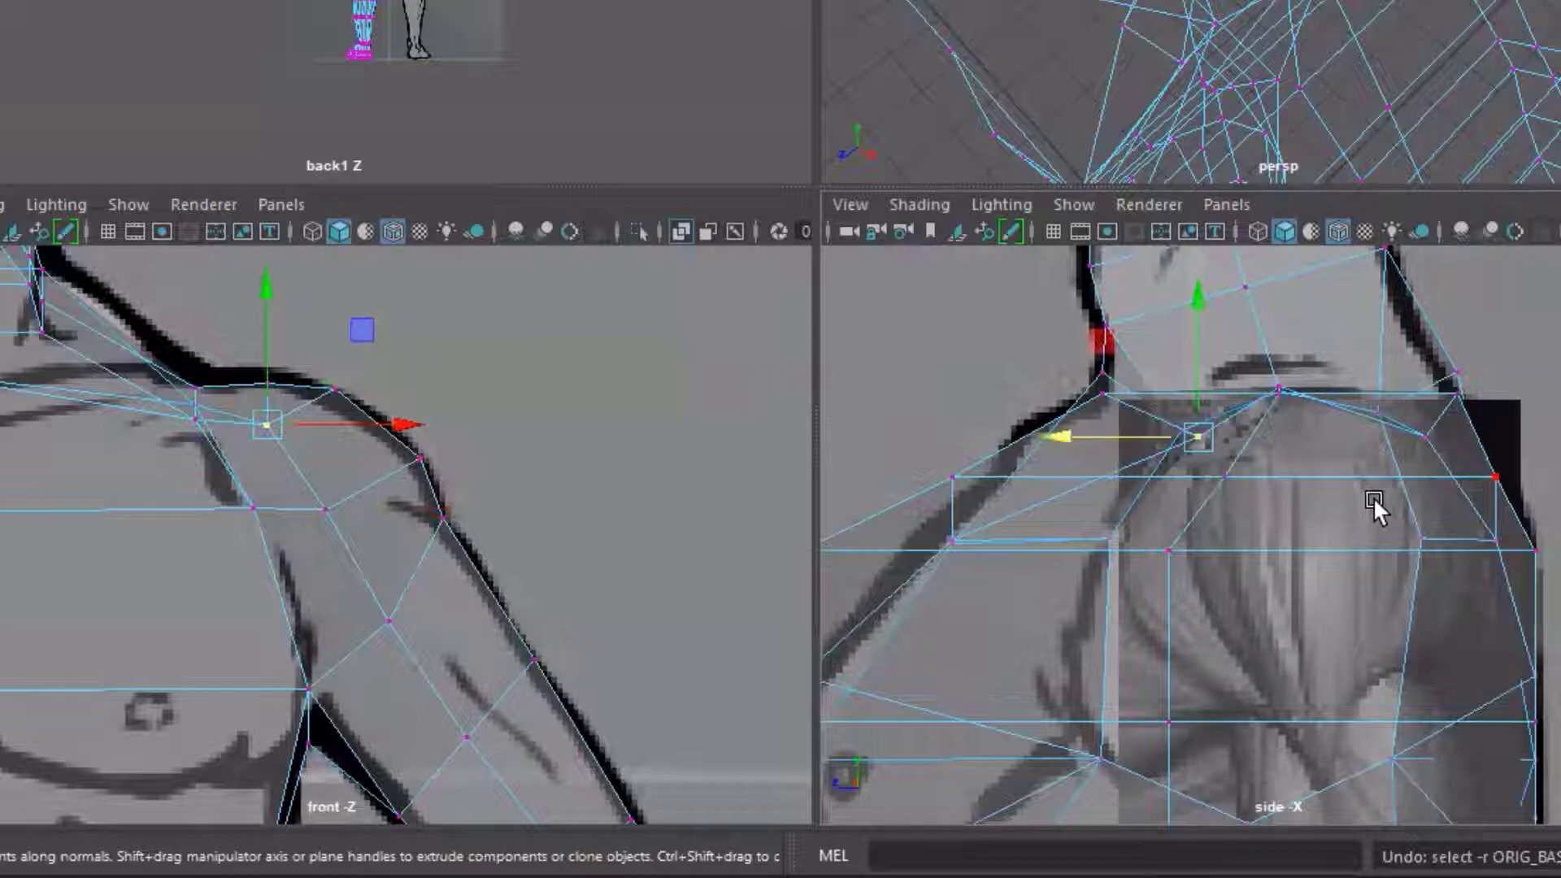
# Reselect the mid-shoulder front and rear vertices, shift both forward along Z, and move only the front one back towards the deltoid
pyautogui.hotkey('shift', 'z')
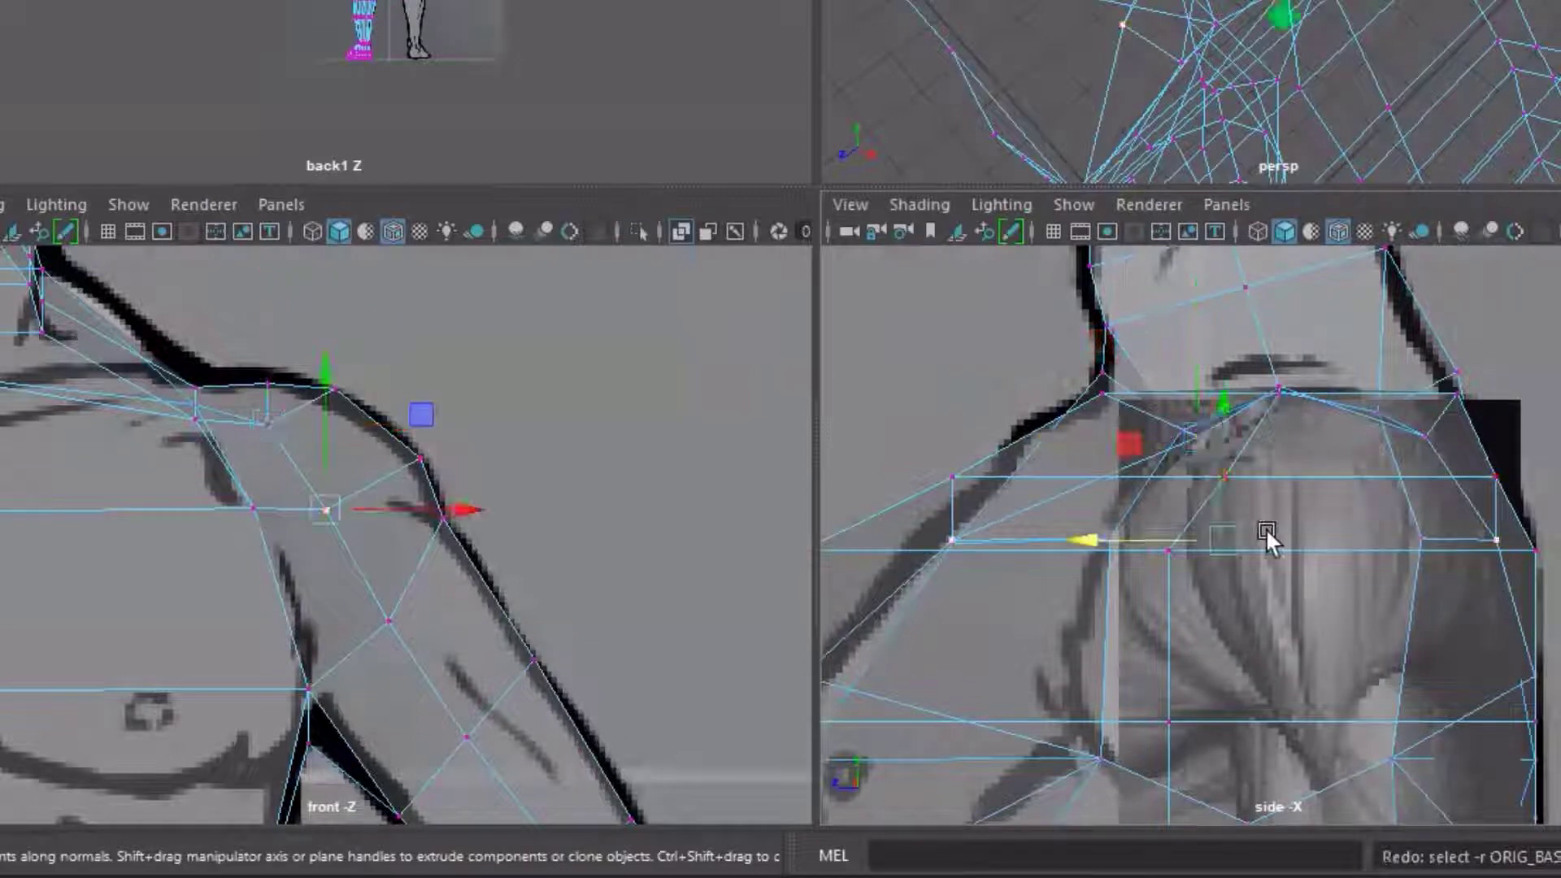
pyautogui.moveTo(1115, 543); pyautogui.dragTo(1087, 538)
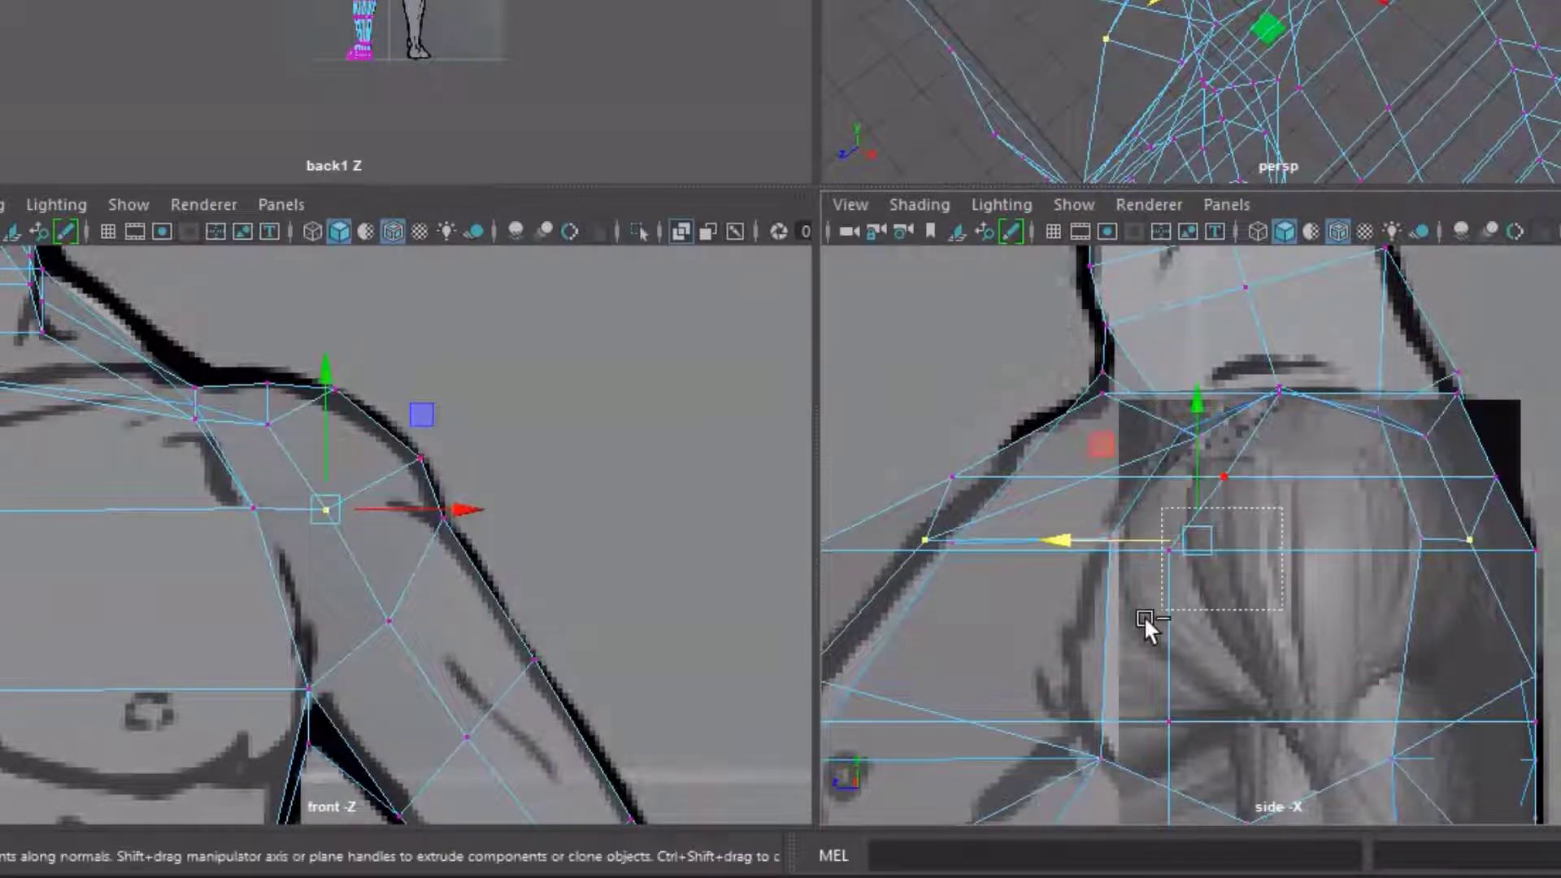
pyautogui.keyDown('alt'); pyautogui.moveTo(1366, 631); pyautogui.dragTo(1379, 636); pyautogui.keyUp('alt')
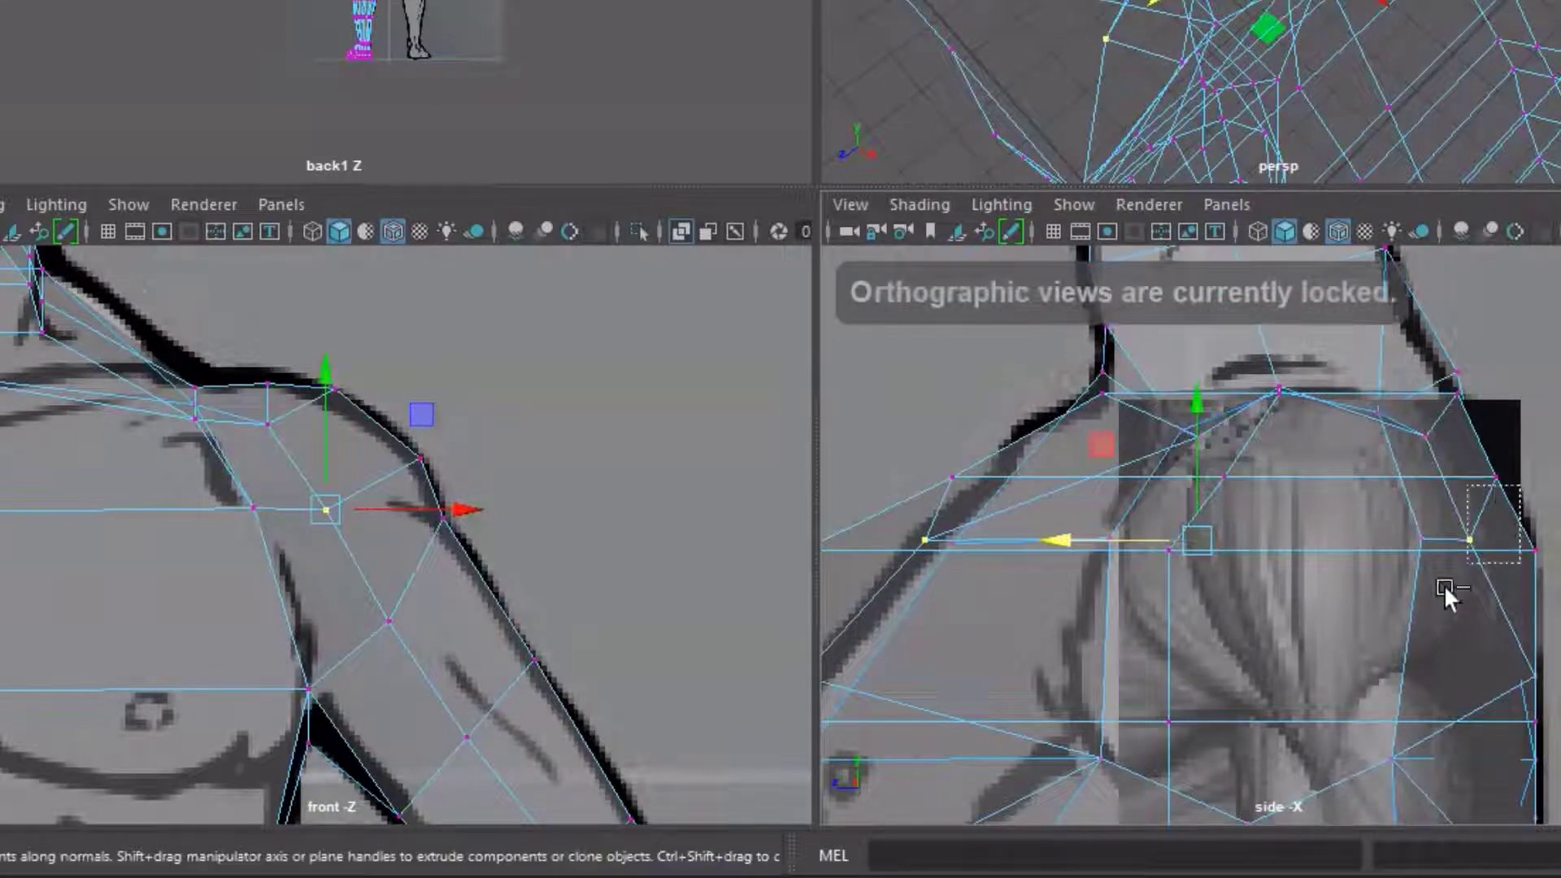
pyautogui.keyDown('shift'); pyautogui.click(1469, 540); pyautogui.keyUp('shift')
pyautogui.moveTo(851, 537); pyautogui.dragTo(1052, 525)
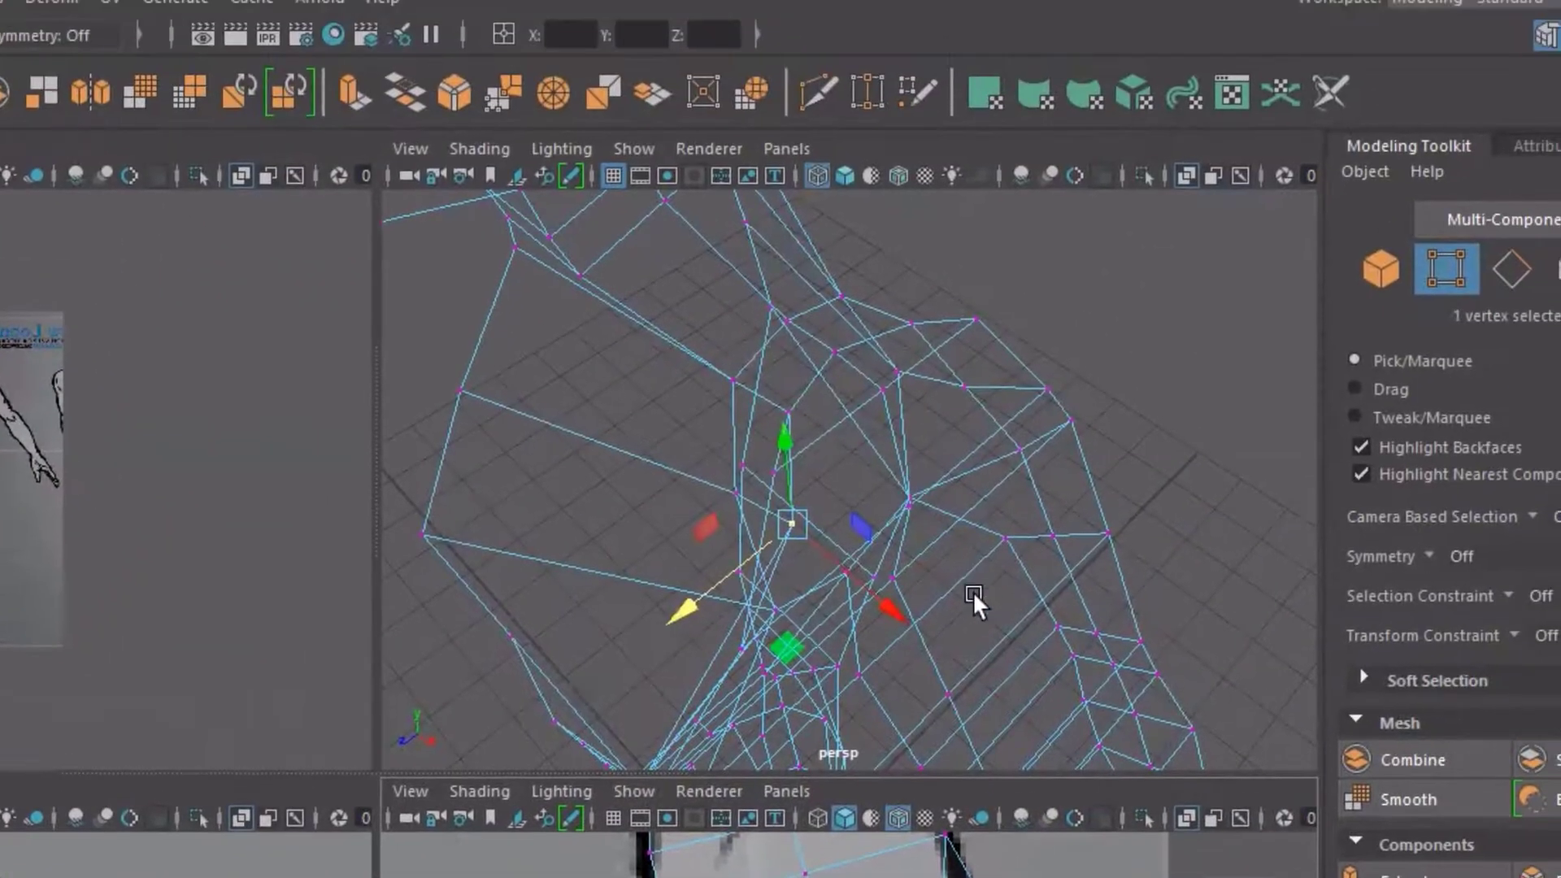
# Select the vertices on the shoulder's outer contour, scale them closer together along Z, and shift them backward onto the deltoid in the side view
pyautogui.keyDown('alt'); pyautogui.moveTo(1003, 570); pyautogui.dragTo(943, 510); pyautogui.keyUp('alt')
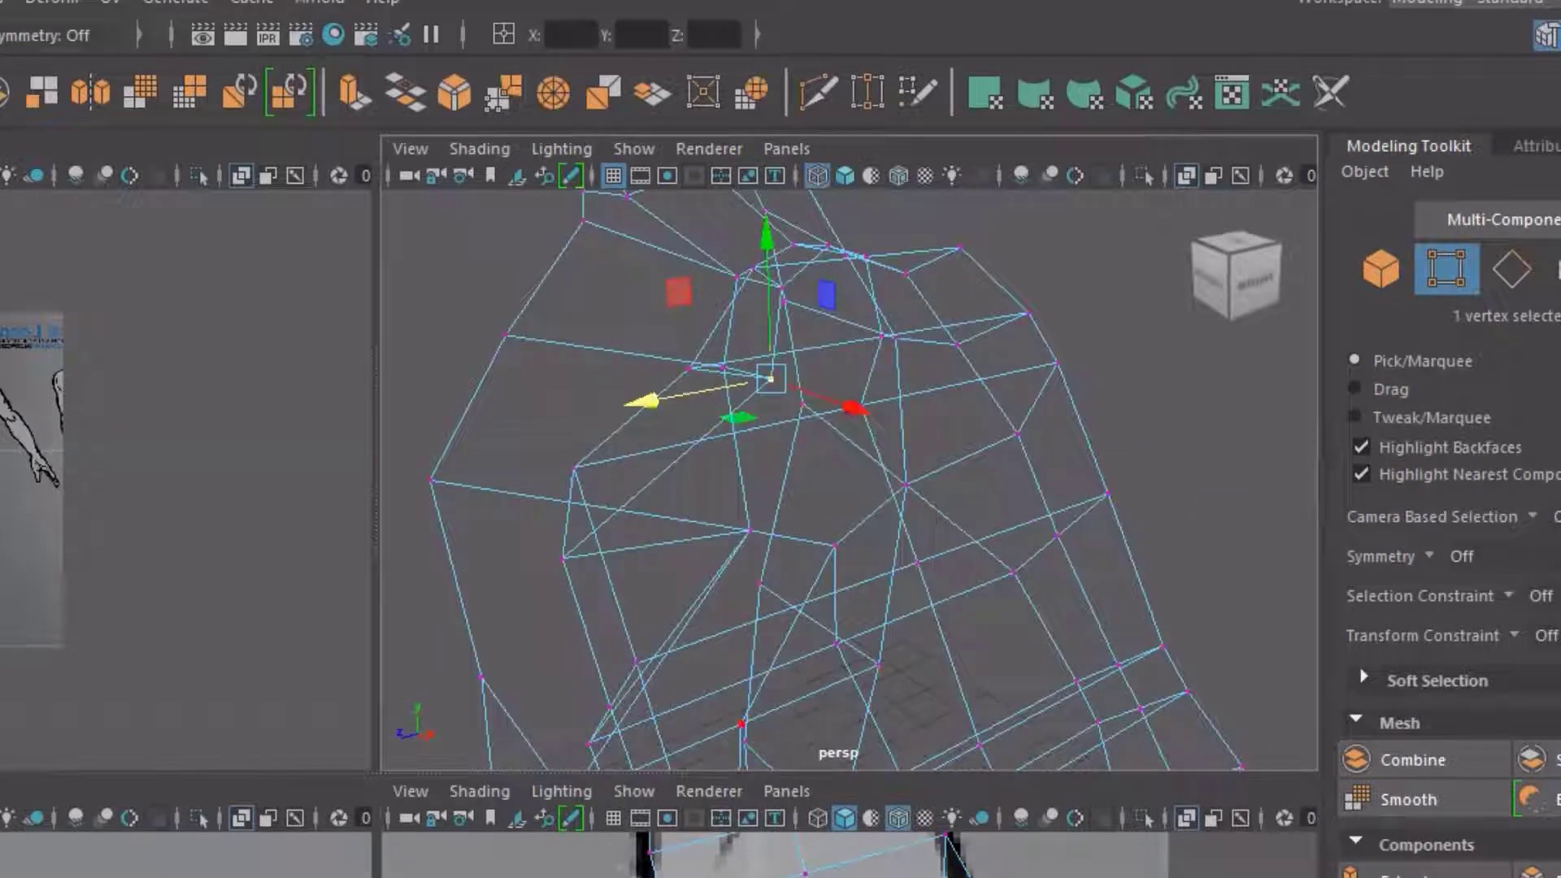
pyautogui.keyDown('alt'); pyautogui.moveTo(867, 355); pyautogui.dragTo(1065, 327); pyautogui.keyUp('alt')
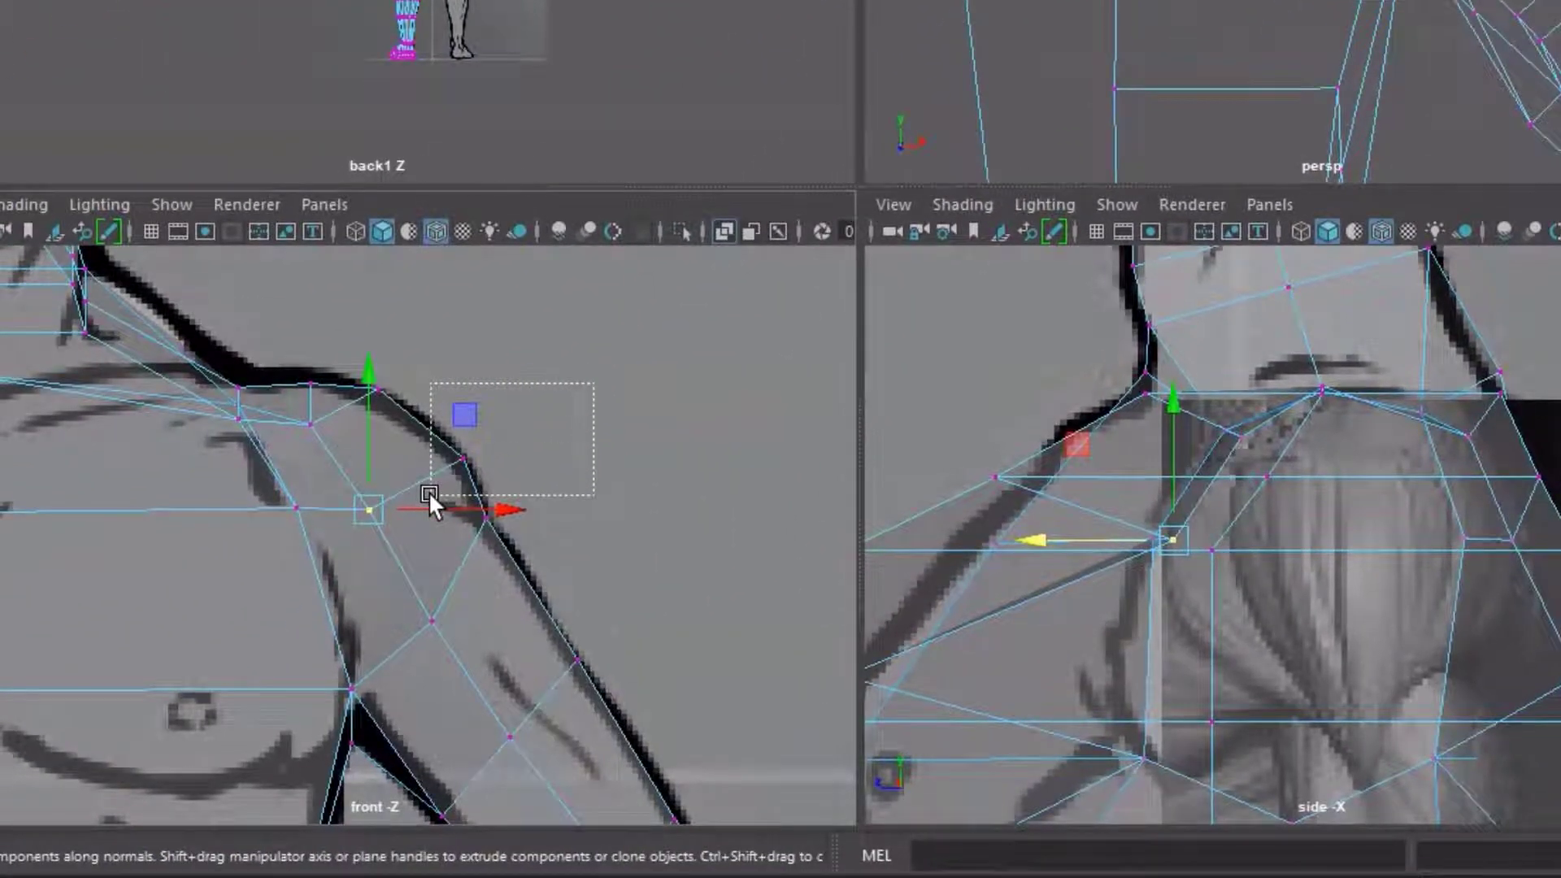
pyautogui.click(428, 491)
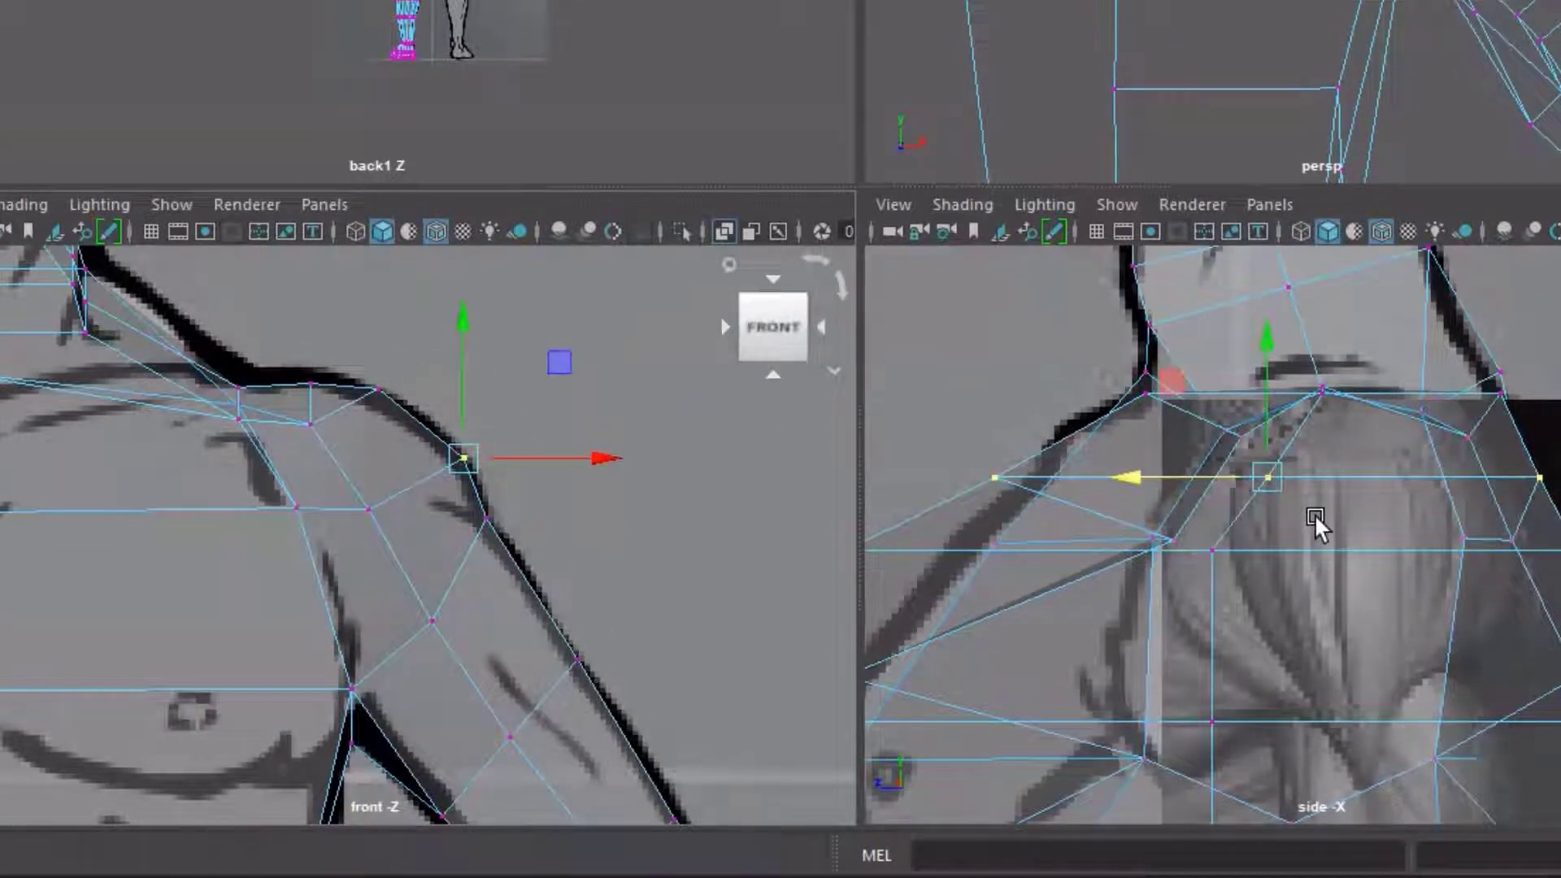
pyautogui.press('r')
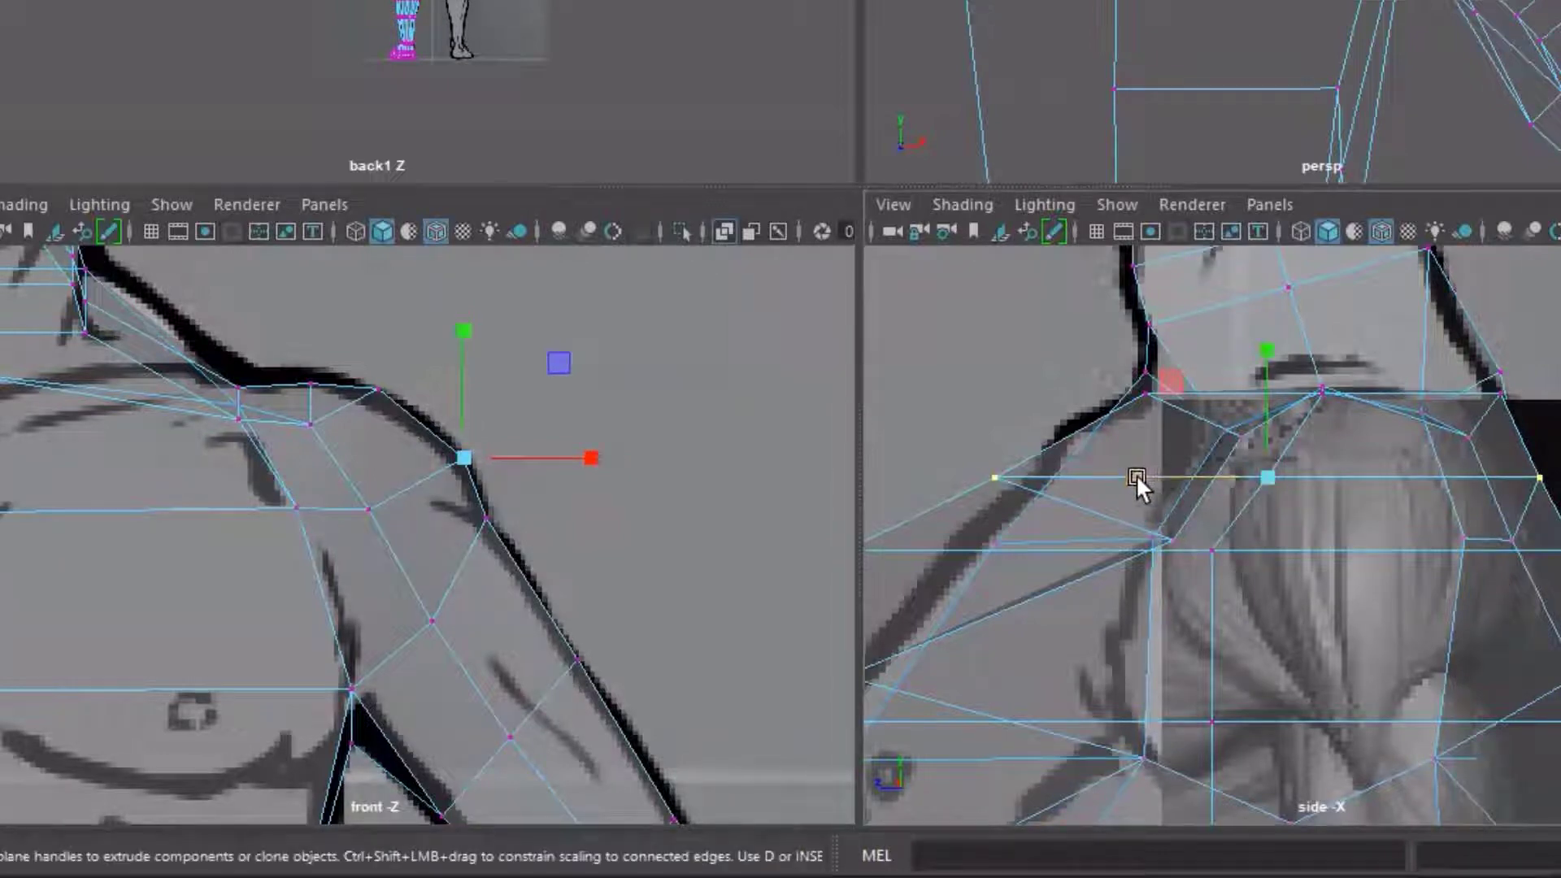
pyautogui.moveTo(1138, 476); pyautogui.dragTo(1236, 465)
pyautogui.press('w')
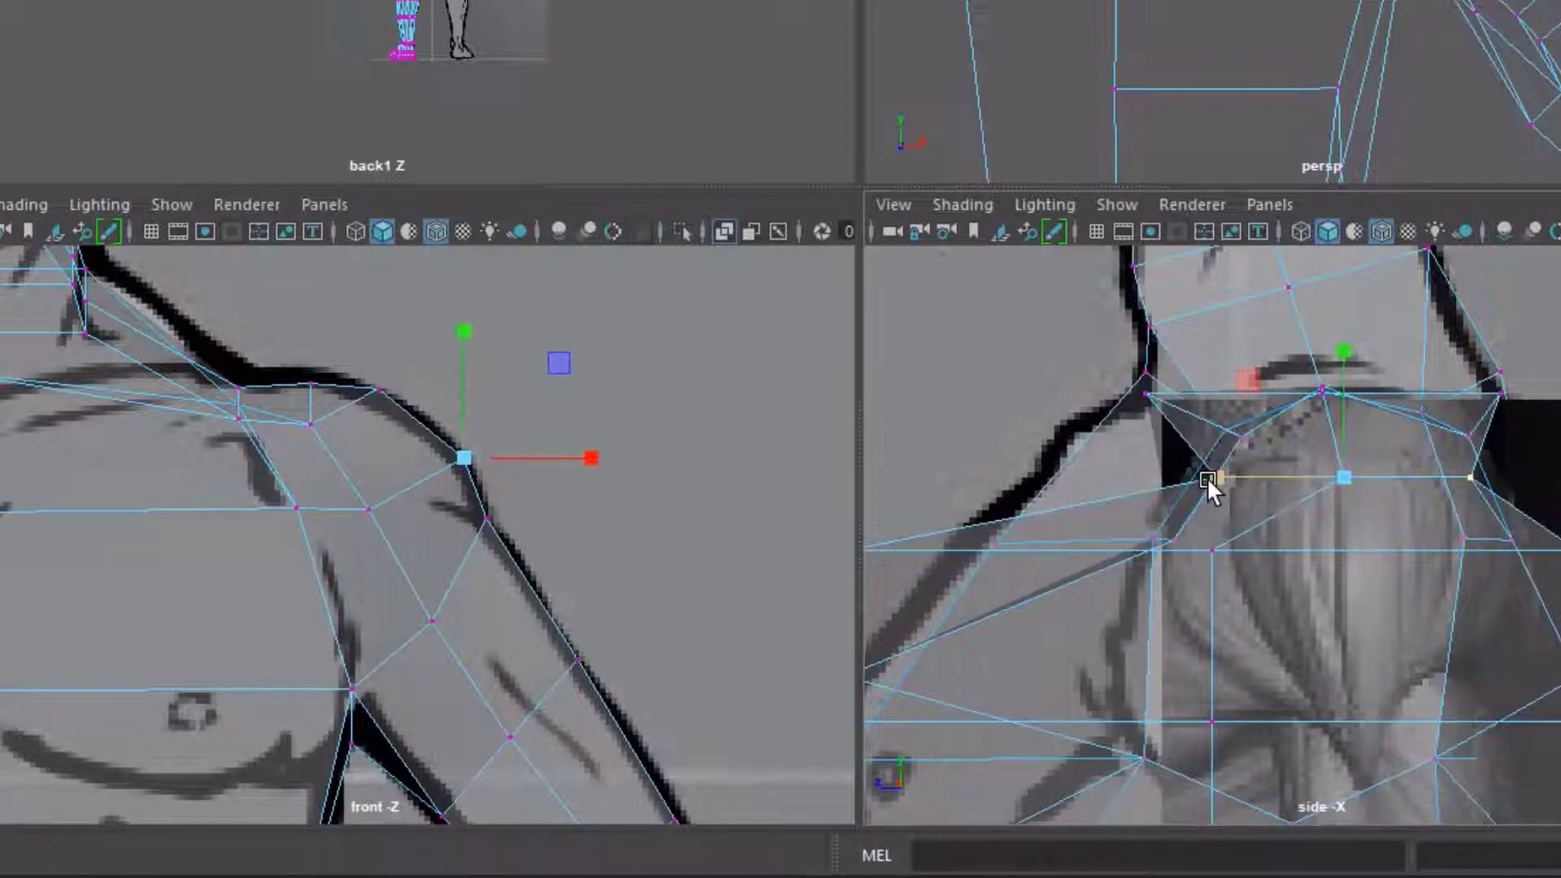
pyautogui.press('w')
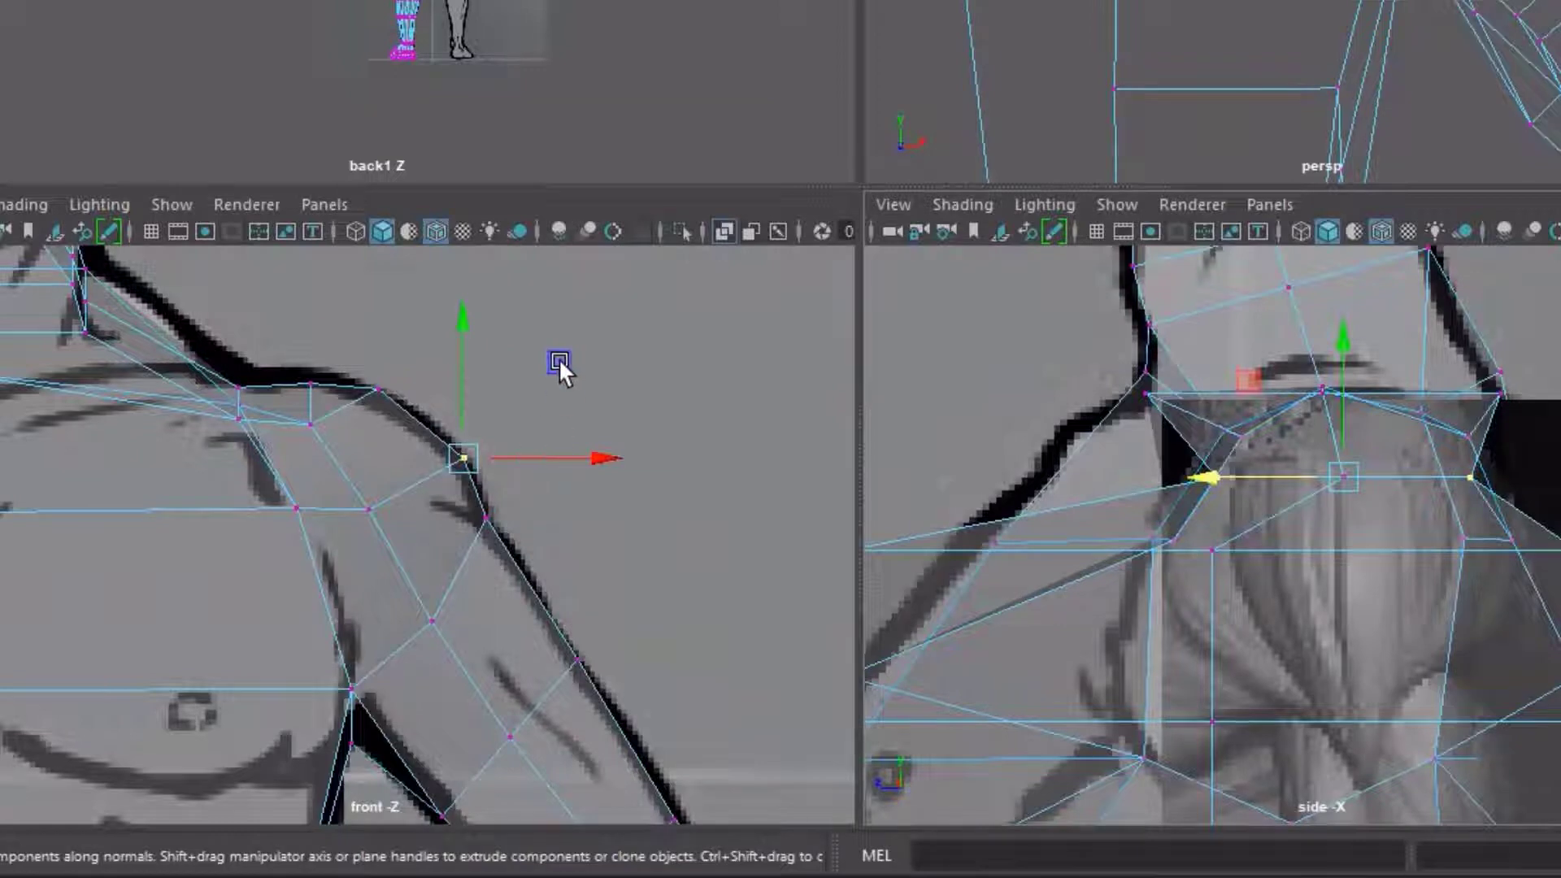
# Try to move the front and rear outer shoulder vertices inward in the front view, and undo the move
pyautogui.moveTo(559, 360); pyautogui.dragTo(530, 367)
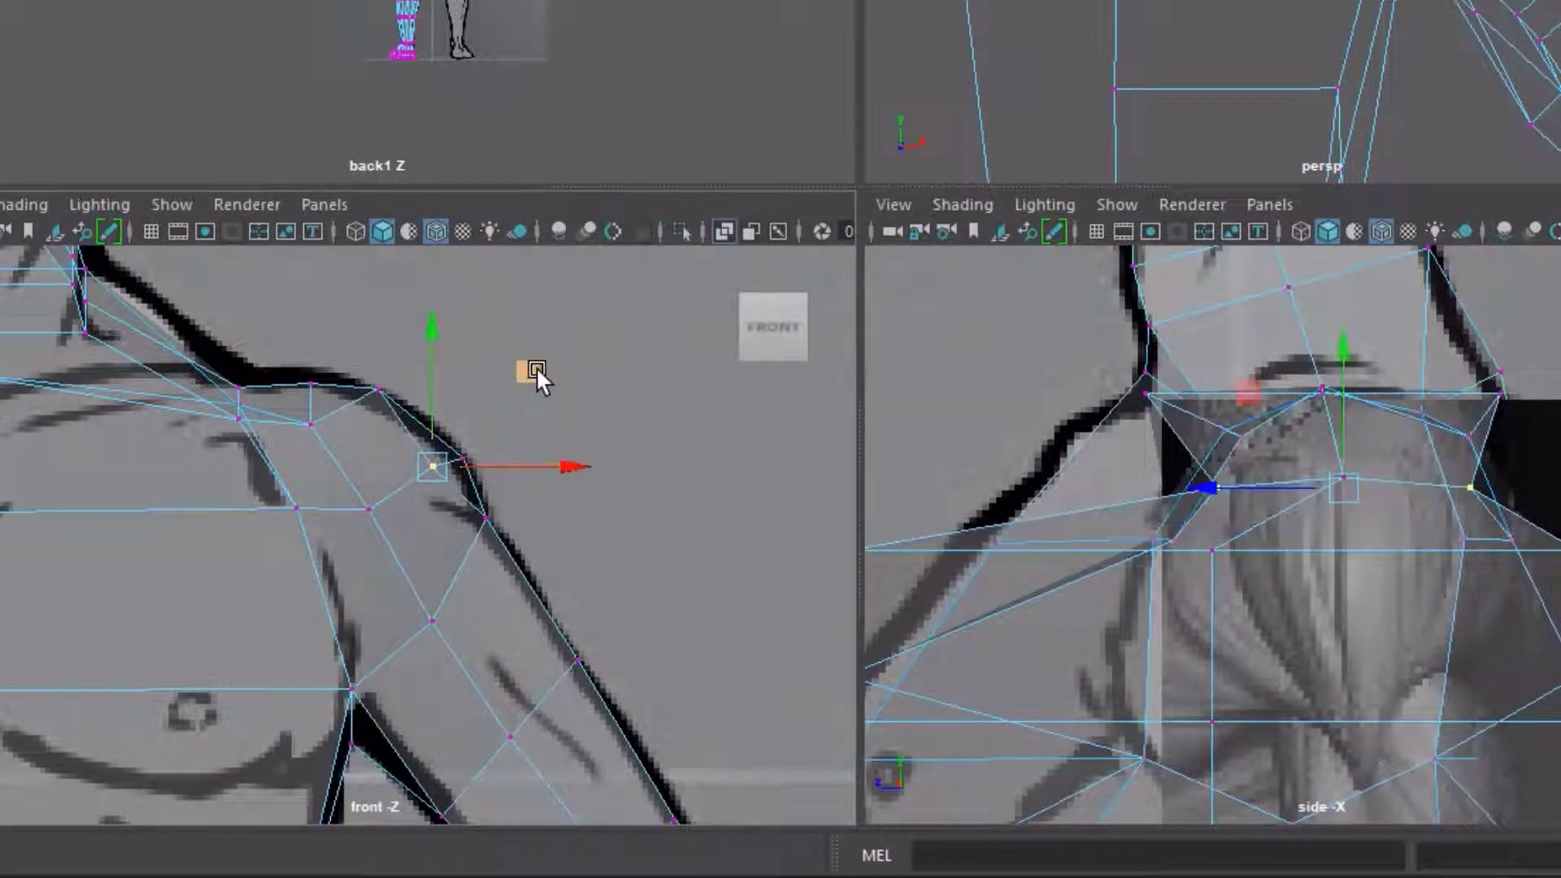
pyautogui.hotkey('ctrl', 'z')
pyautogui.hotkey('alt', '`')
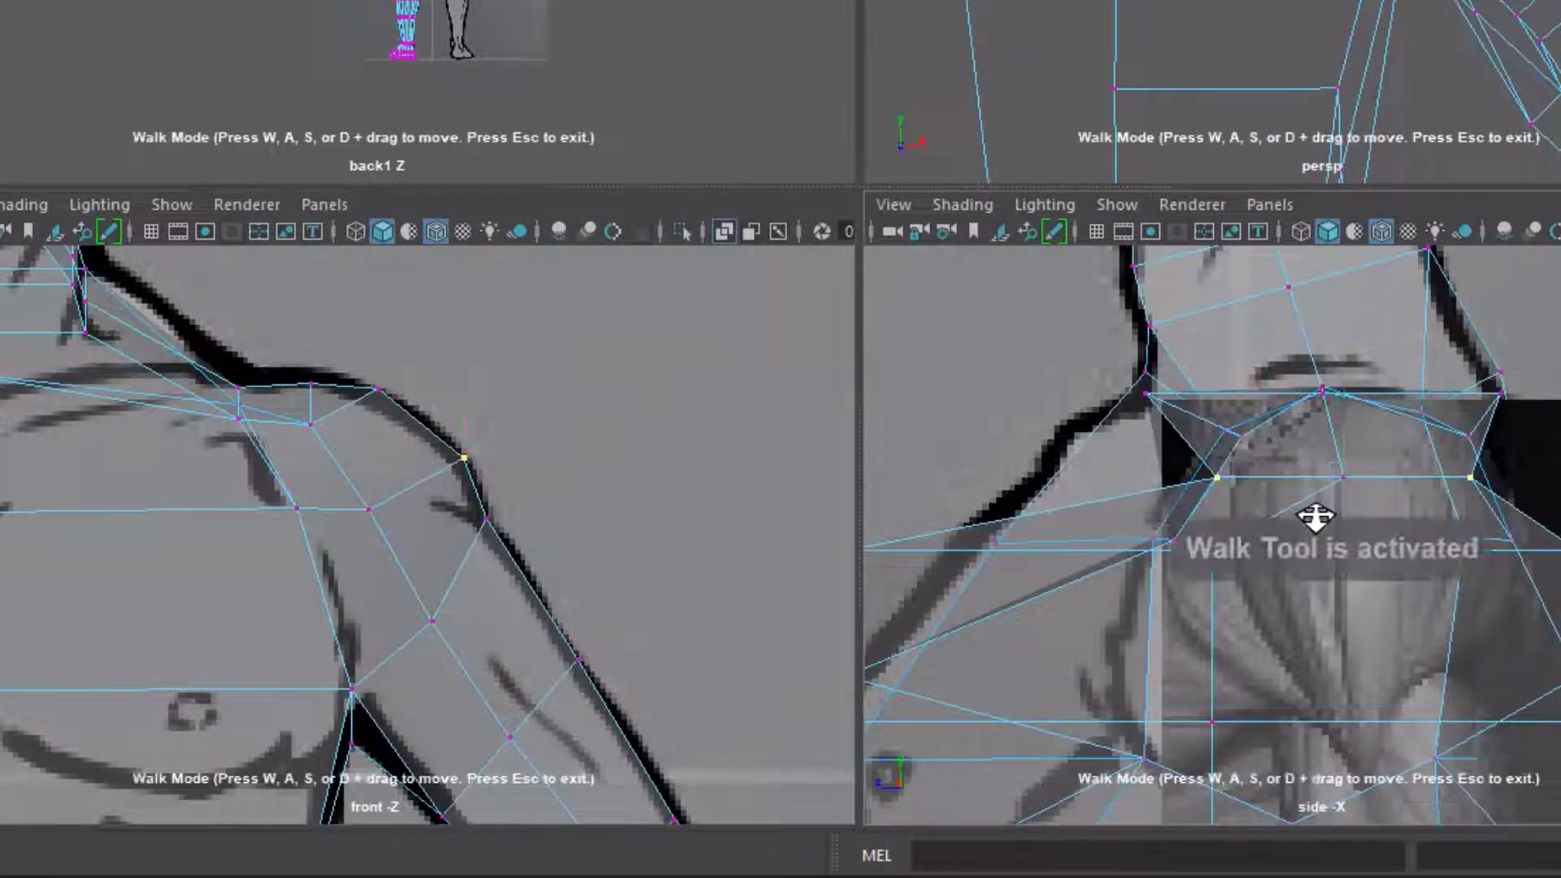
pyautogui.press('Escape')
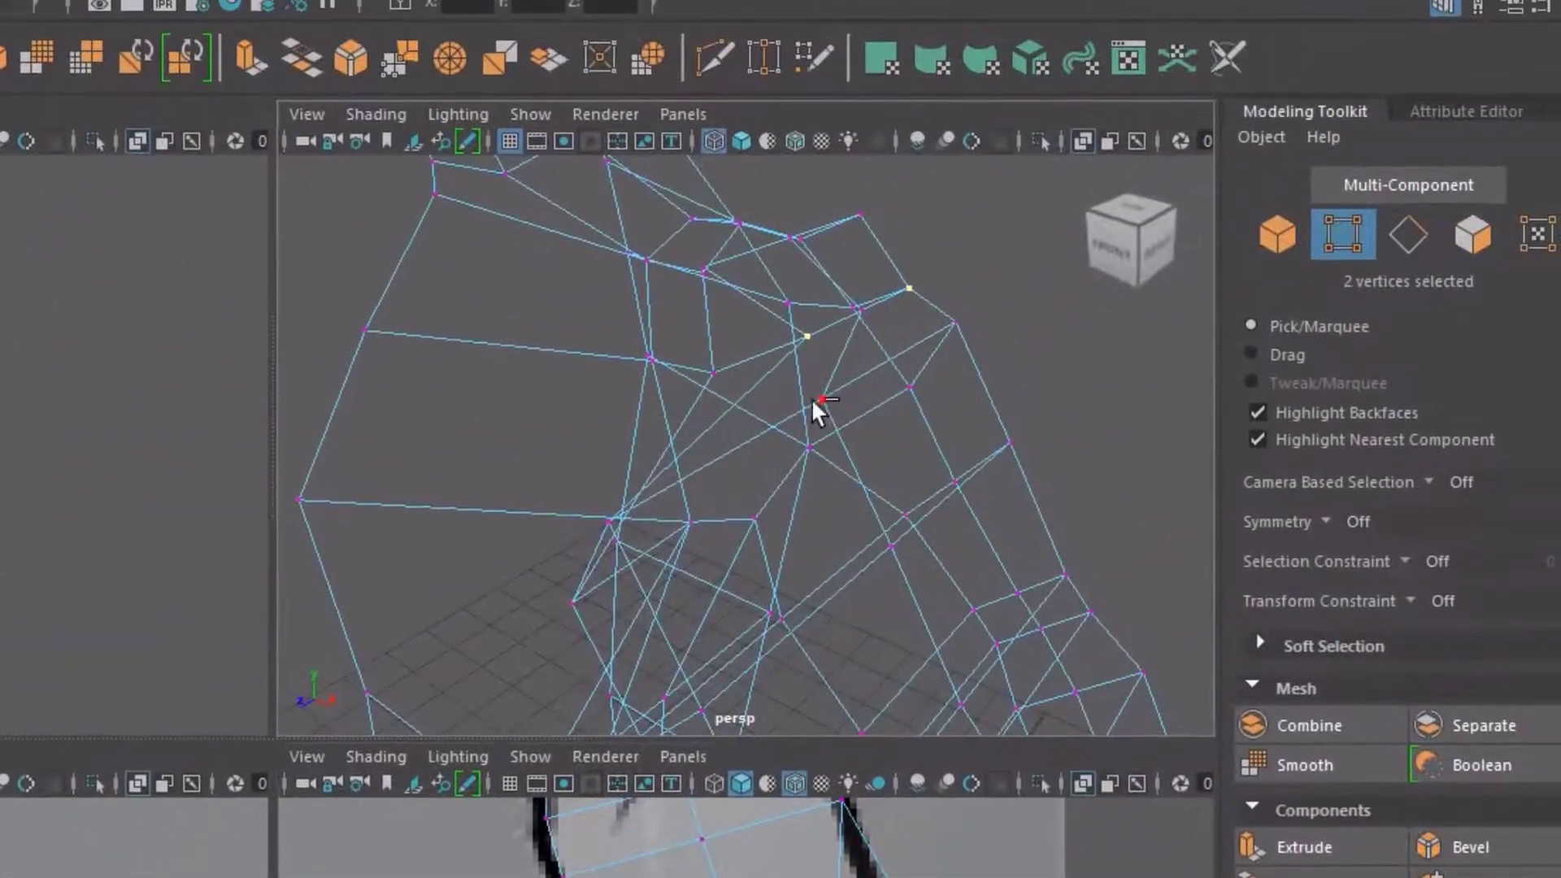
# Display the mesh shaded in the perspective view and try to move the outer shoulder vertex pair inward
pyautogui.click(741, 142)
pyautogui.moveTo(777, 443)
pyautogui.keyDown('alt'); pyautogui.mouseDown()
pyautogui.moveTo(867, 437)
pyautogui.moveTo(826, 453)
pyautogui.mouseUp(); pyautogui.keyUp('alt')
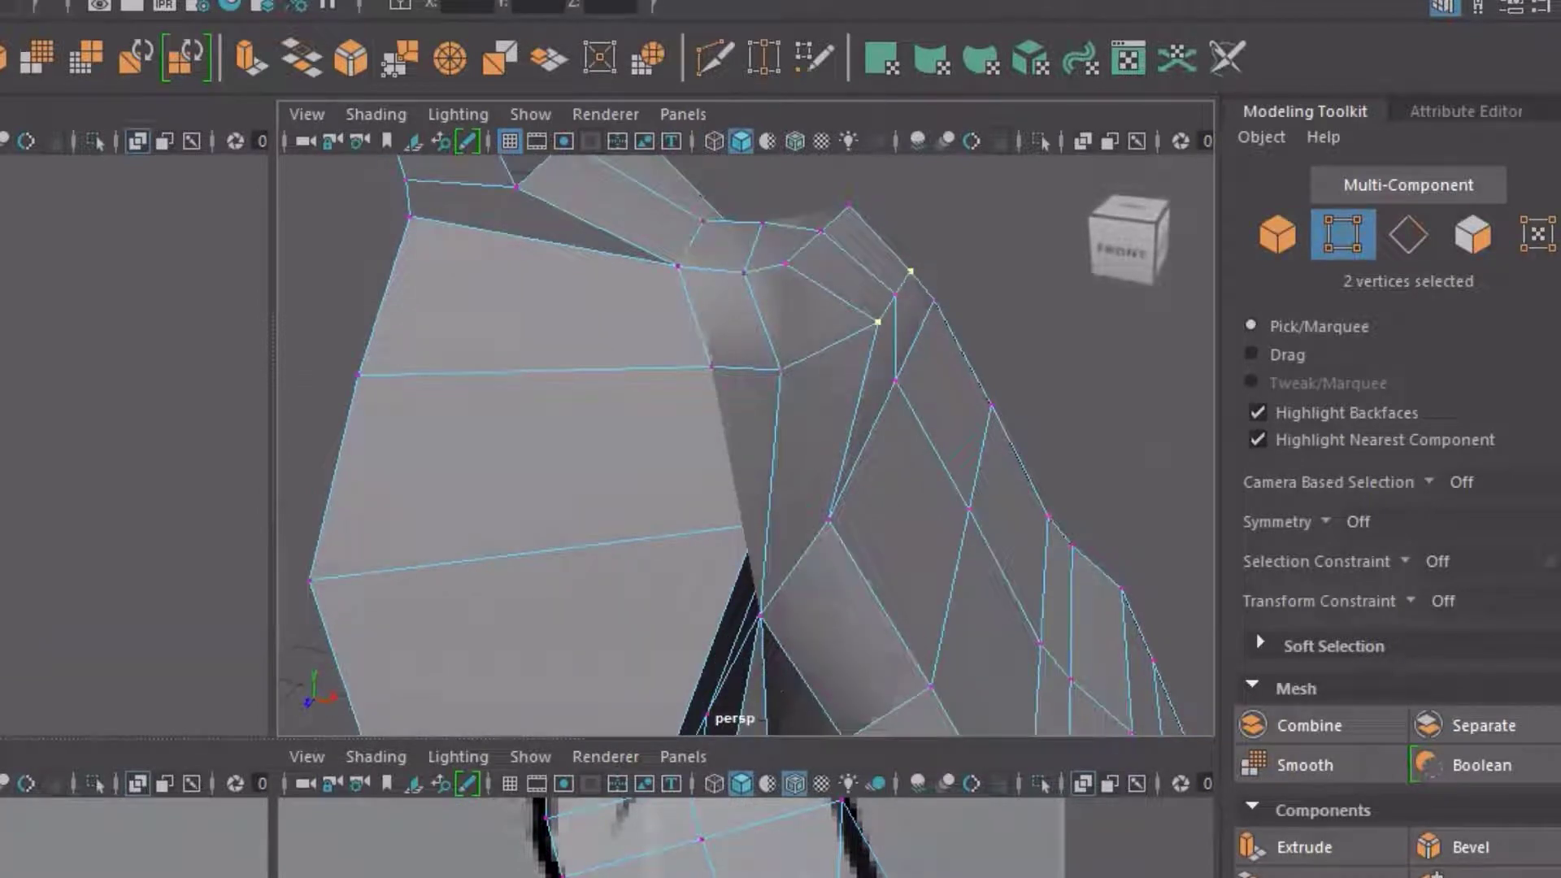
pyautogui.press('w')
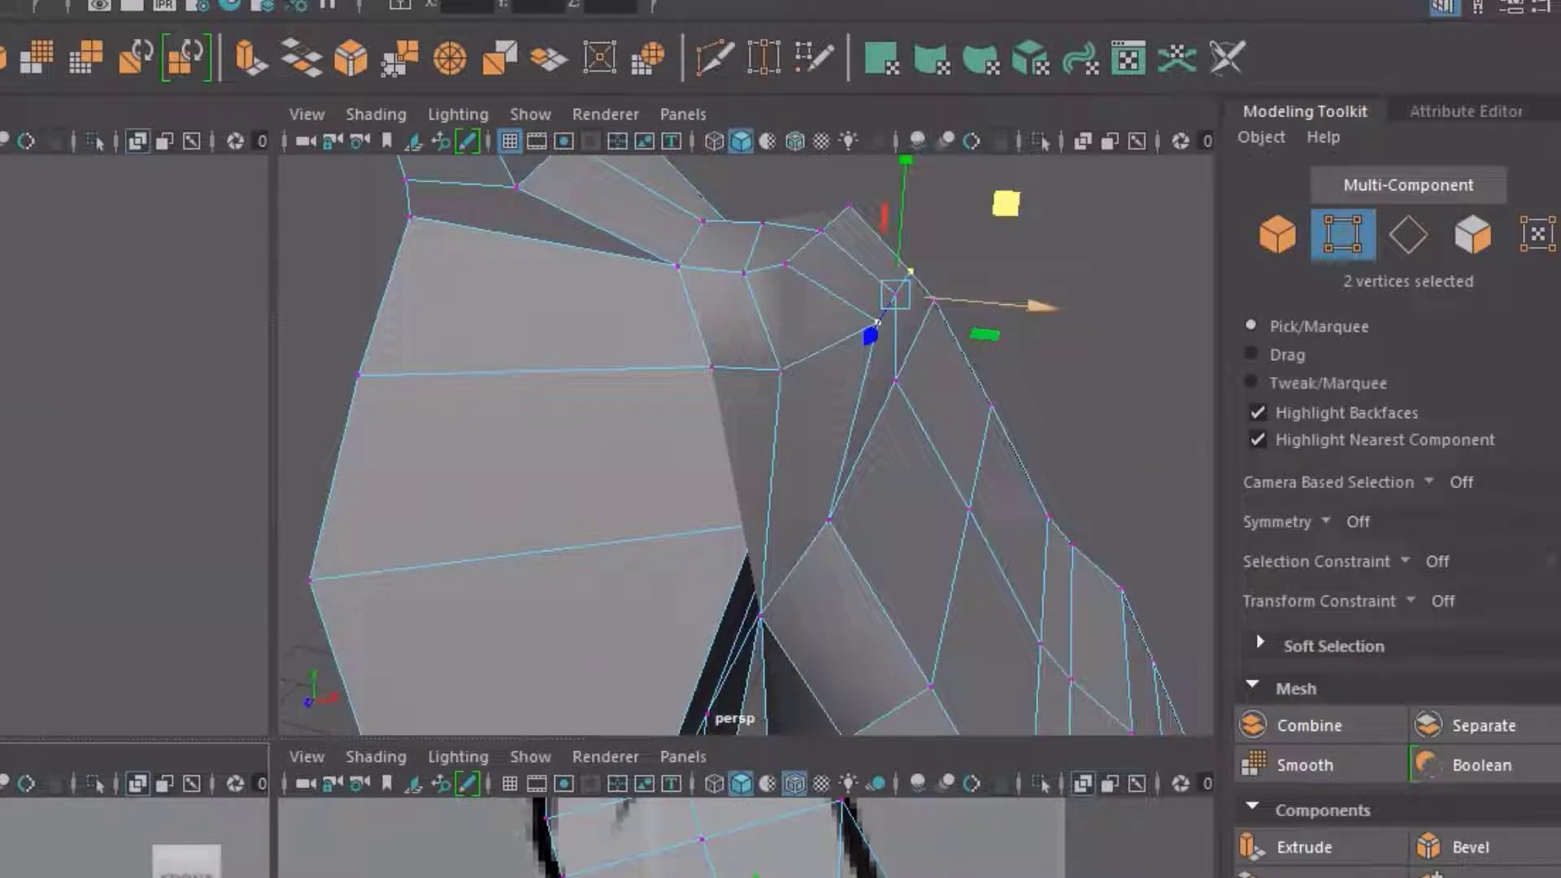
pyautogui.moveTo(895, 294)
pyautogui.mouseDown()
pyautogui.moveTo(874, 300)
pyautogui.moveTo(867, 283)
pyautogui.mouseUp()
pyautogui.keyDown('alt'); pyautogui.moveTo(805, 579); pyautogui.dragTo(827, 557); pyautogui.keyUp('alt')
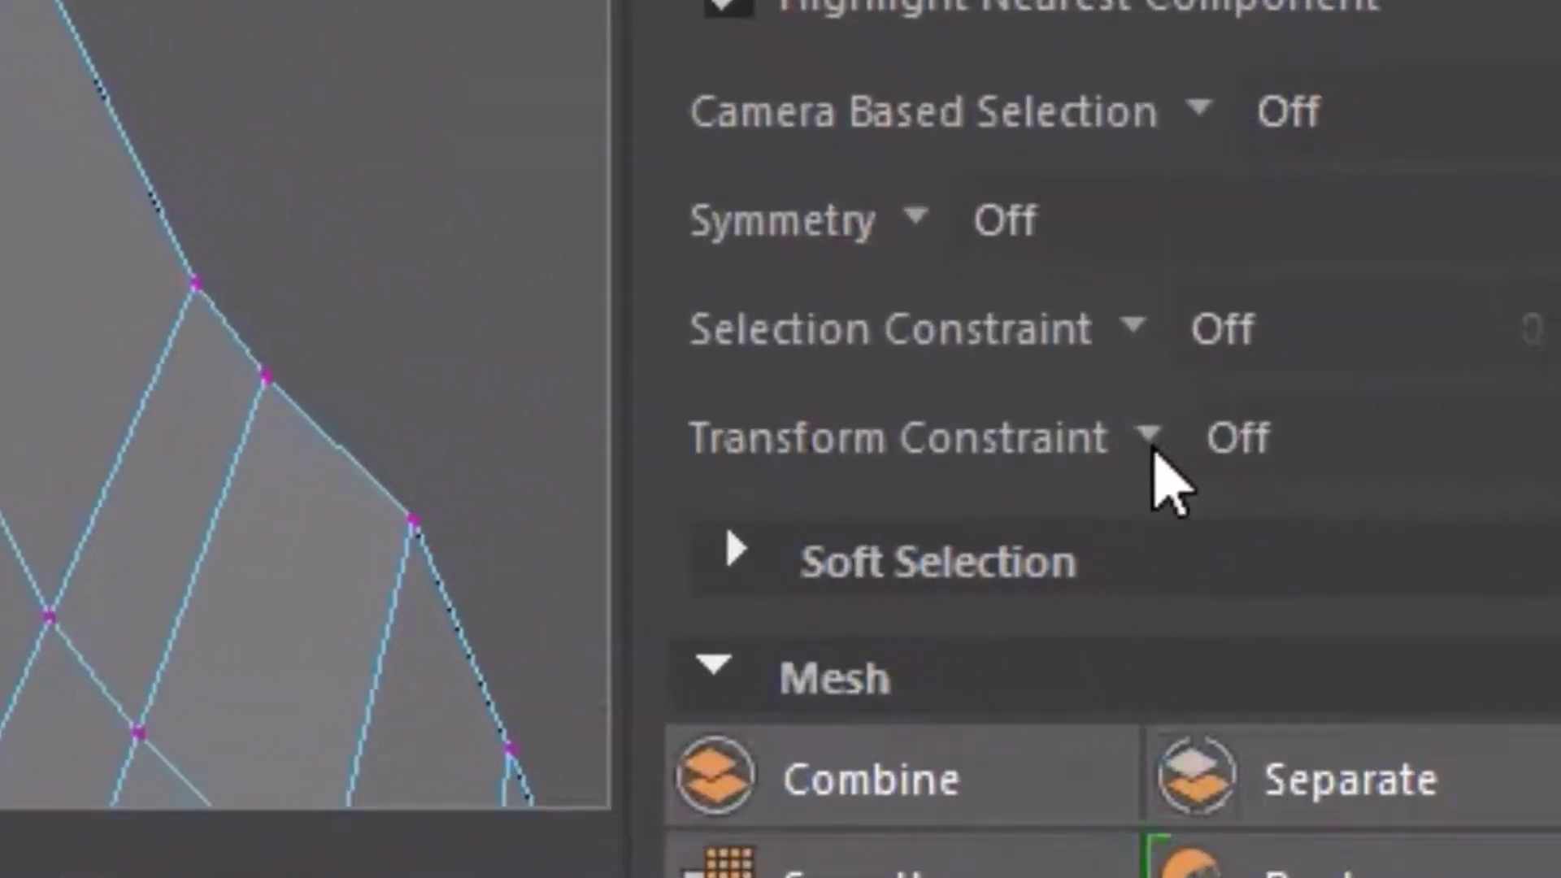
# Set the transform constraint to Edge Slide for moving the outer shoulder vertex pair
pyautogui.click(1153, 445)
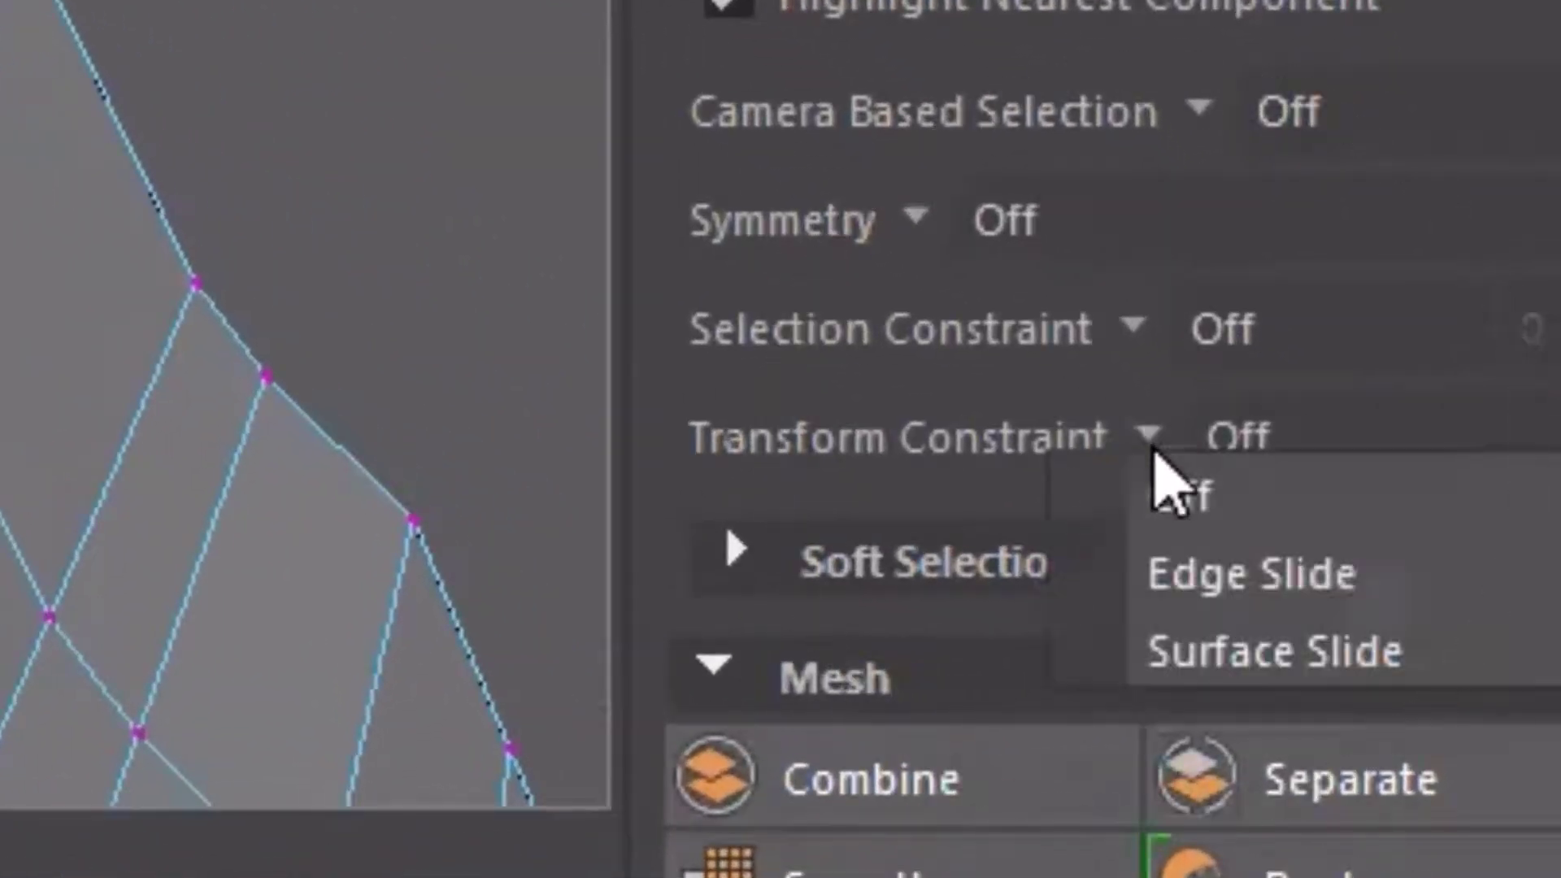
pyautogui.click(1211, 573)
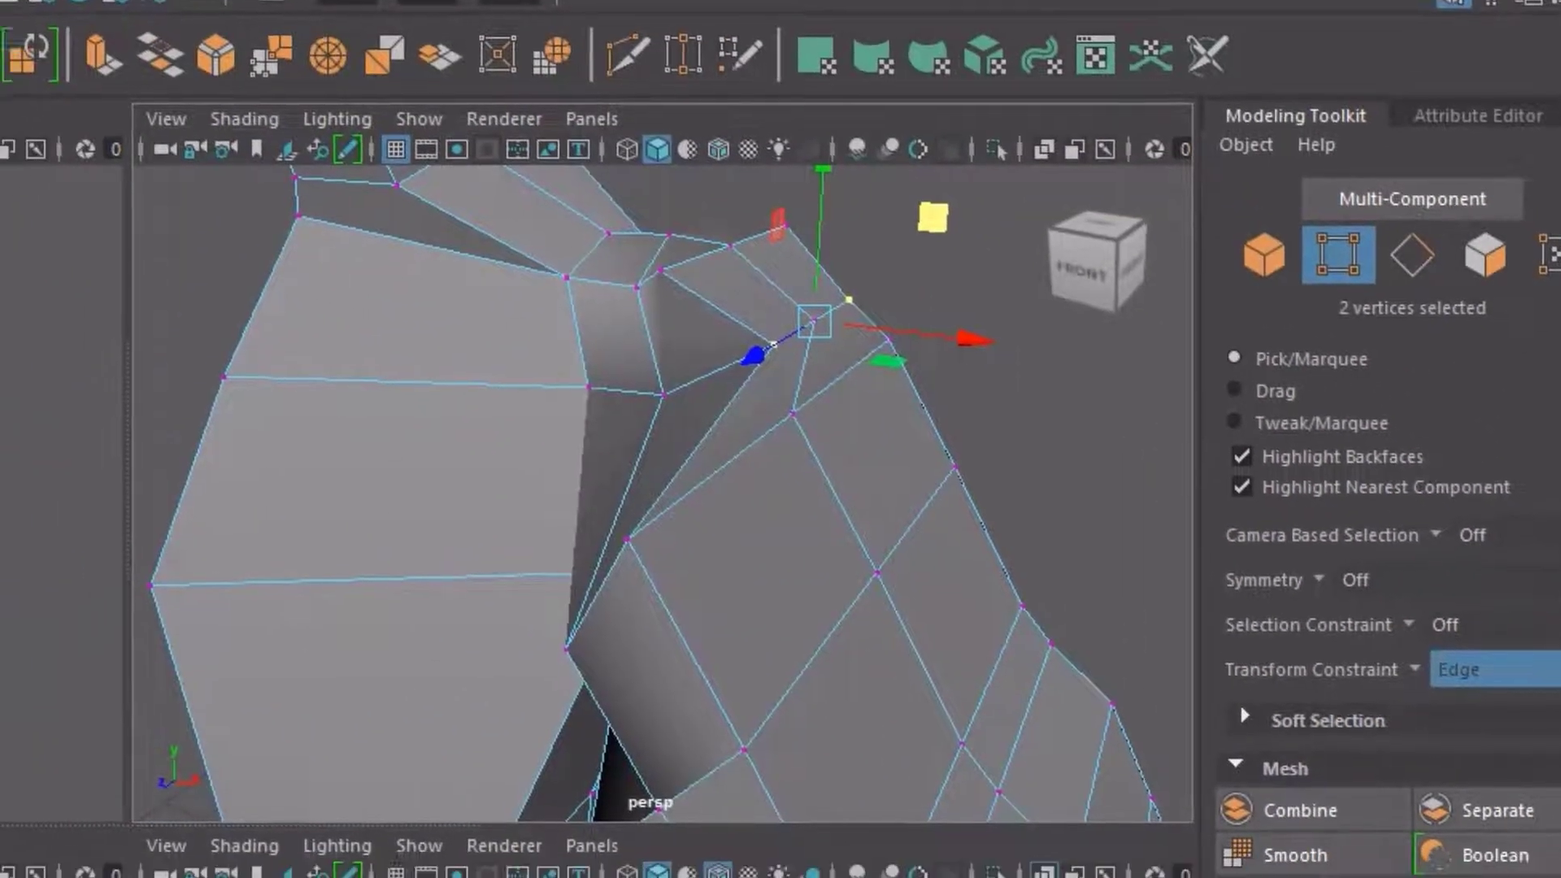
pyautogui.press('space')
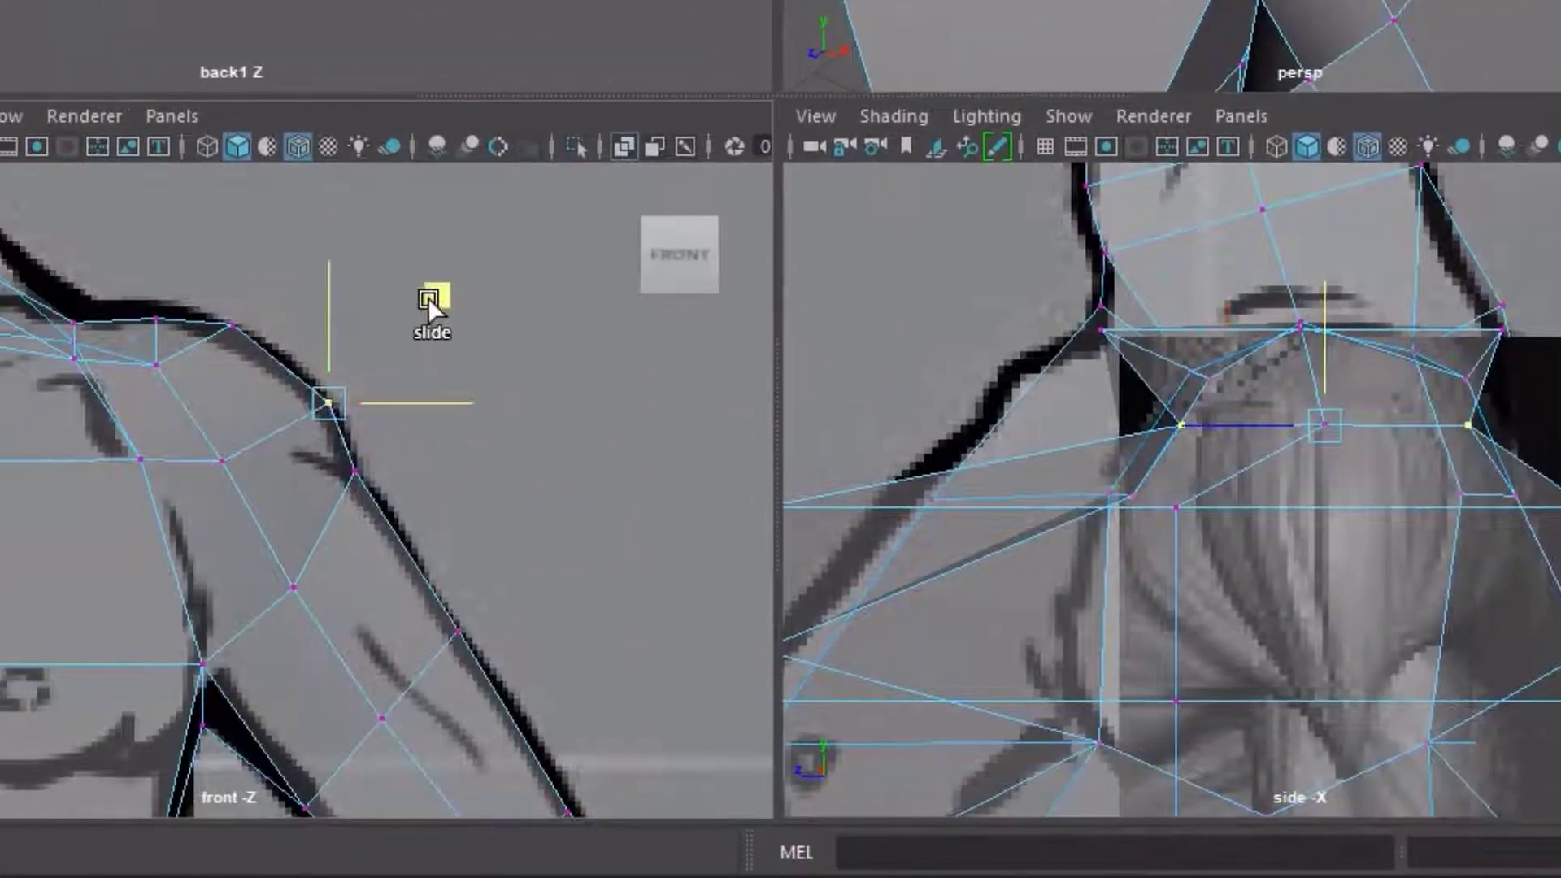
# Slide the front and rear outer shoulder vertices inward along their edges in the front view, and set the transform constraint back to Off
pyautogui.moveTo(427, 297); pyautogui.dragTo(331, 349)
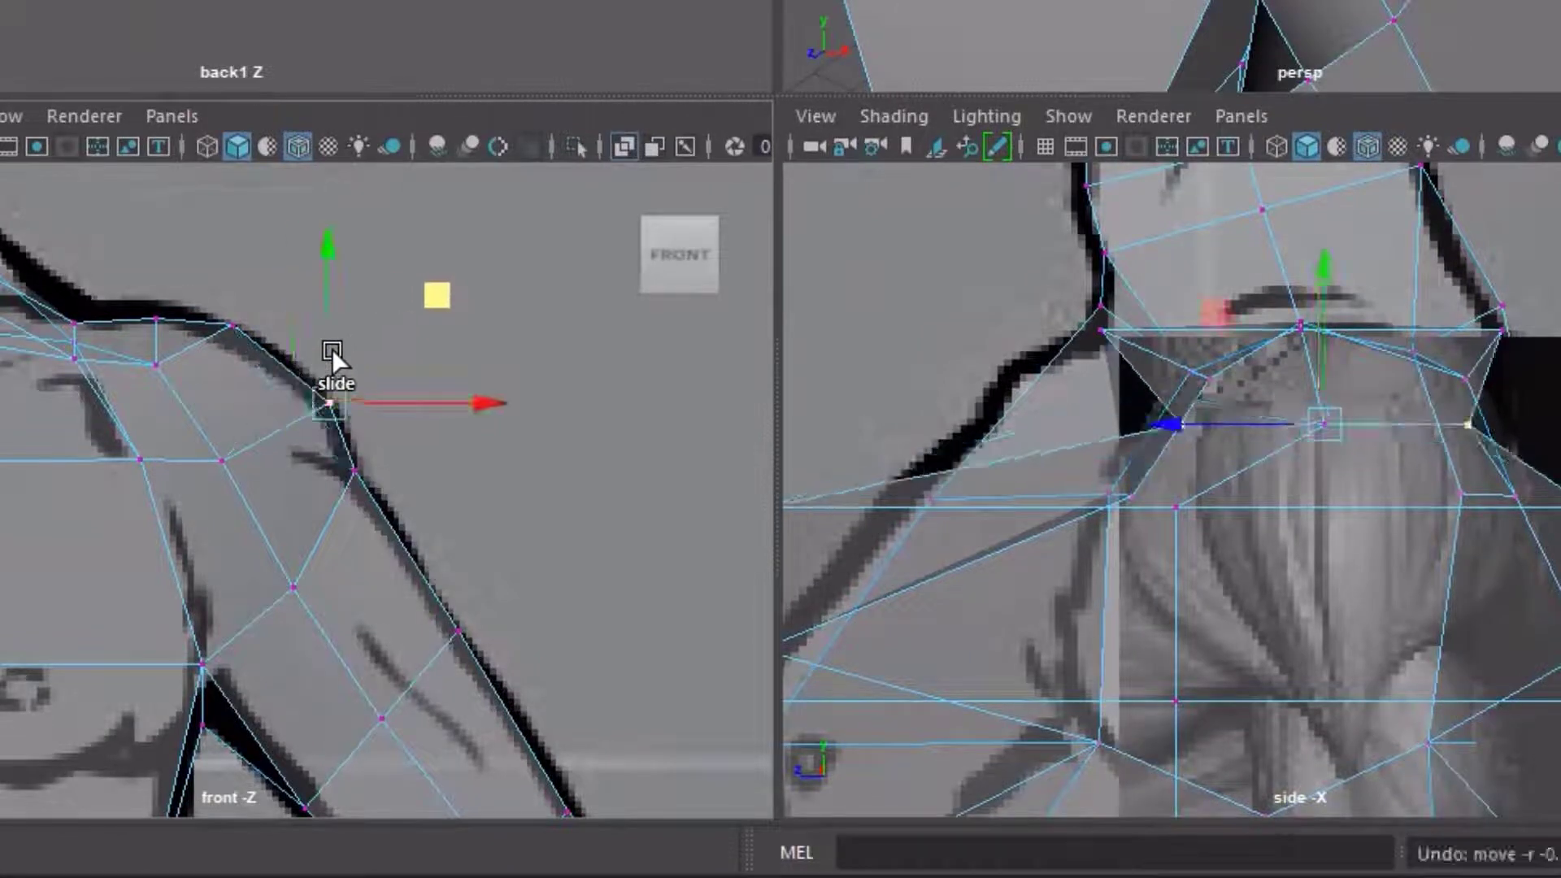
pyautogui.moveTo(438, 294); pyautogui.dragTo(388, 307)
pyautogui.moveTo(335, 262); pyautogui.dragTo(314, 284)
pyautogui.moveTo(403, 390)
pyautogui.mouseDown()
pyautogui.moveTo(373, 407)
pyautogui.moveTo(390, 407)
pyautogui.mouseUp()
pyautogui.moveTo(434, 298); pyautogui.dragTo(377, 339)
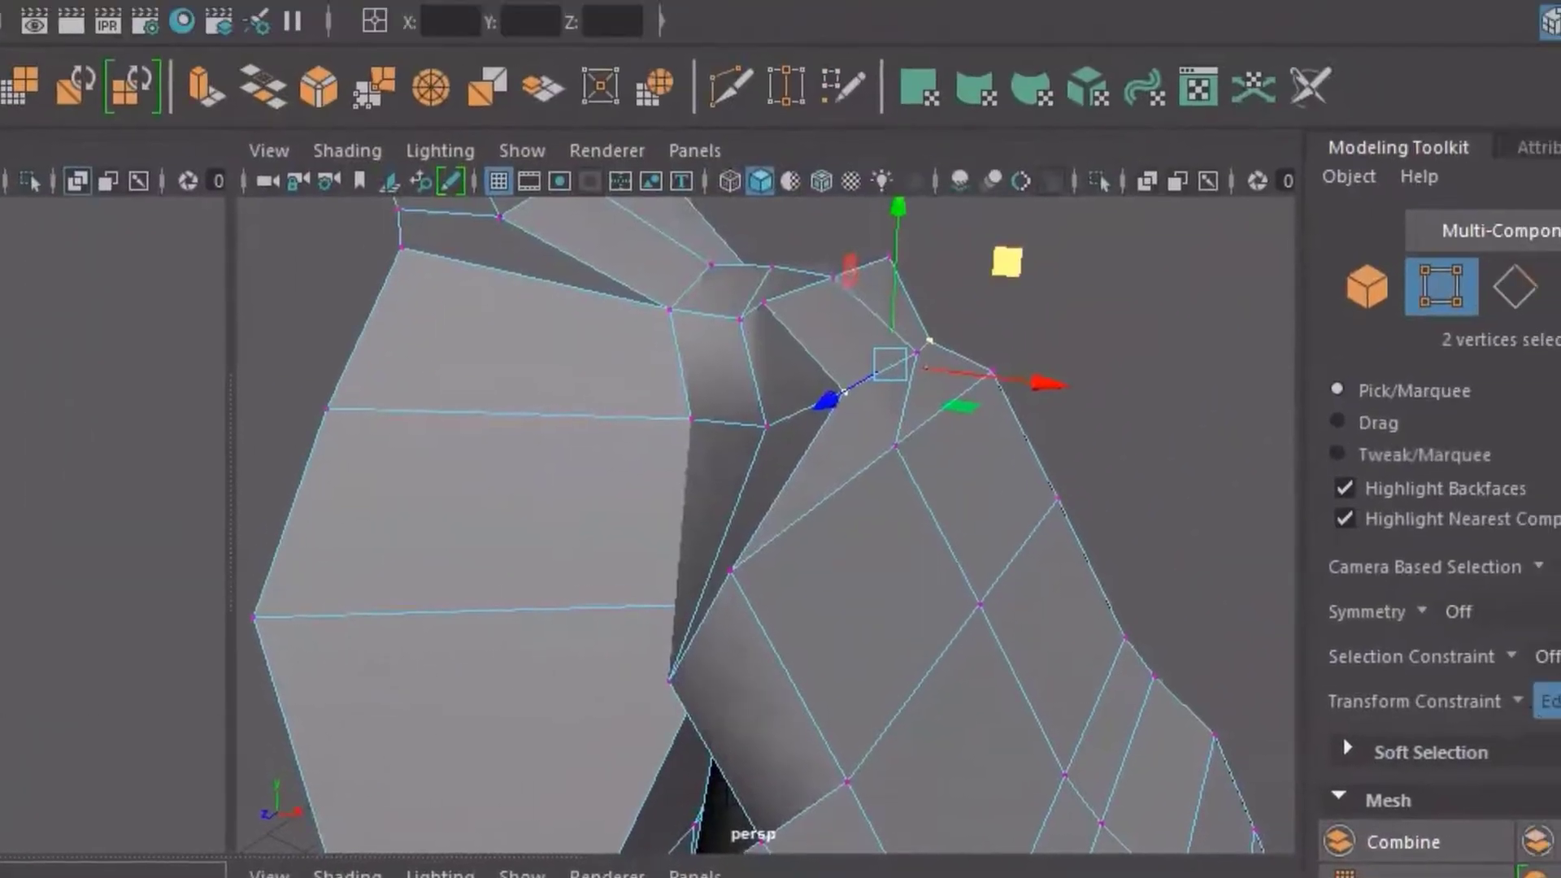
pyautogui.click(1488, 705)
pyautogui.click(1509, 720)
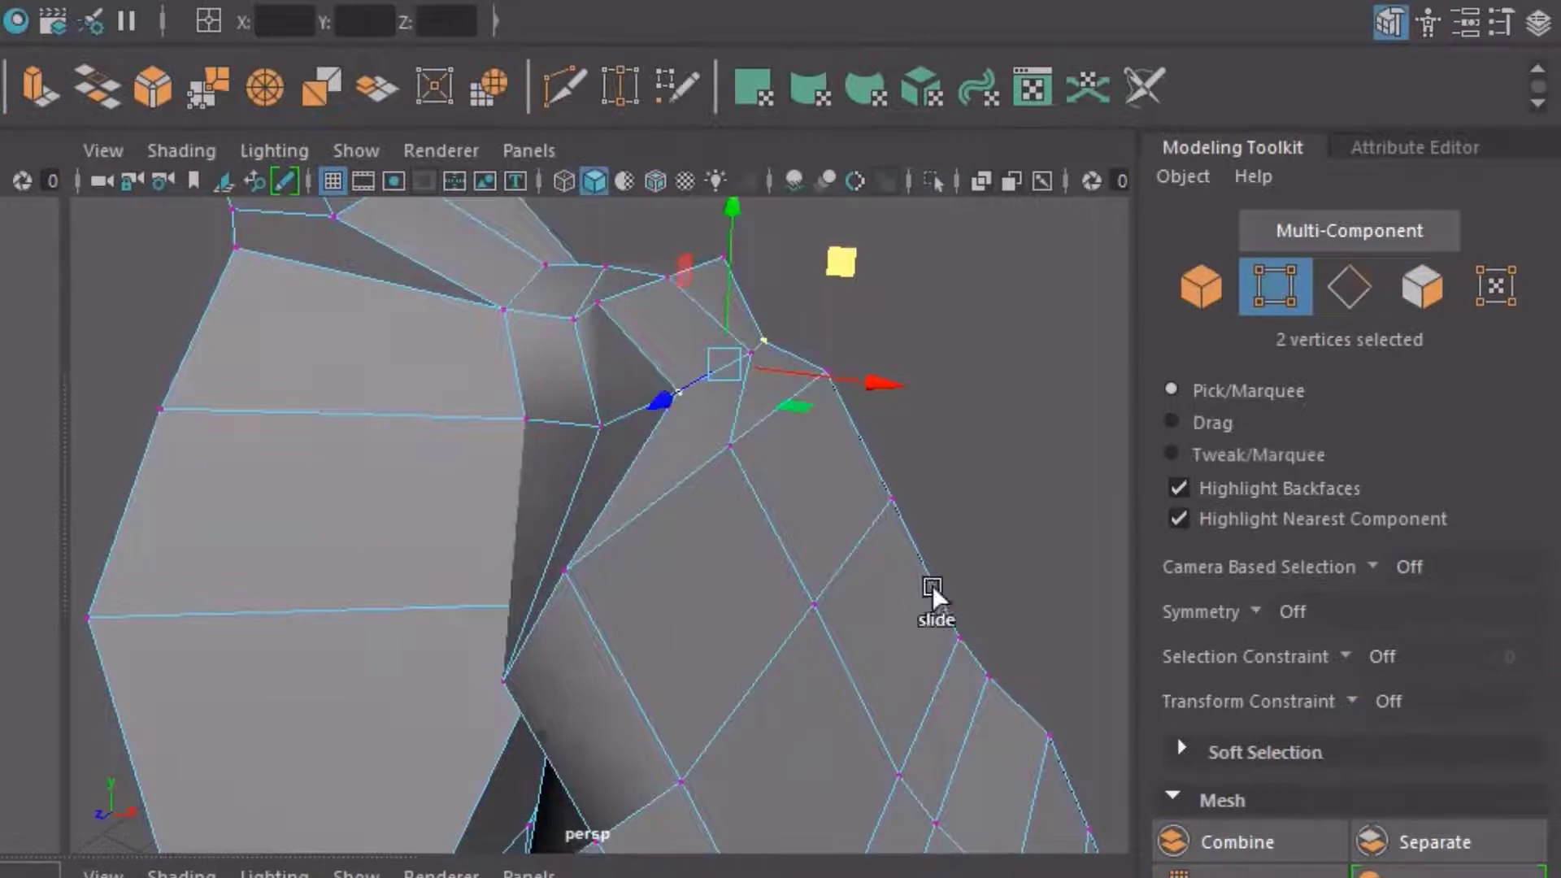
# Select the next front and rear vertices higher up the shoulder and lower them slightly along Y
pyautogui.keyDown('alt'); pyautogui.moveTo(707, 555); pyautogui.dragTo(637, 466); pyautogui.keyUp('alt')
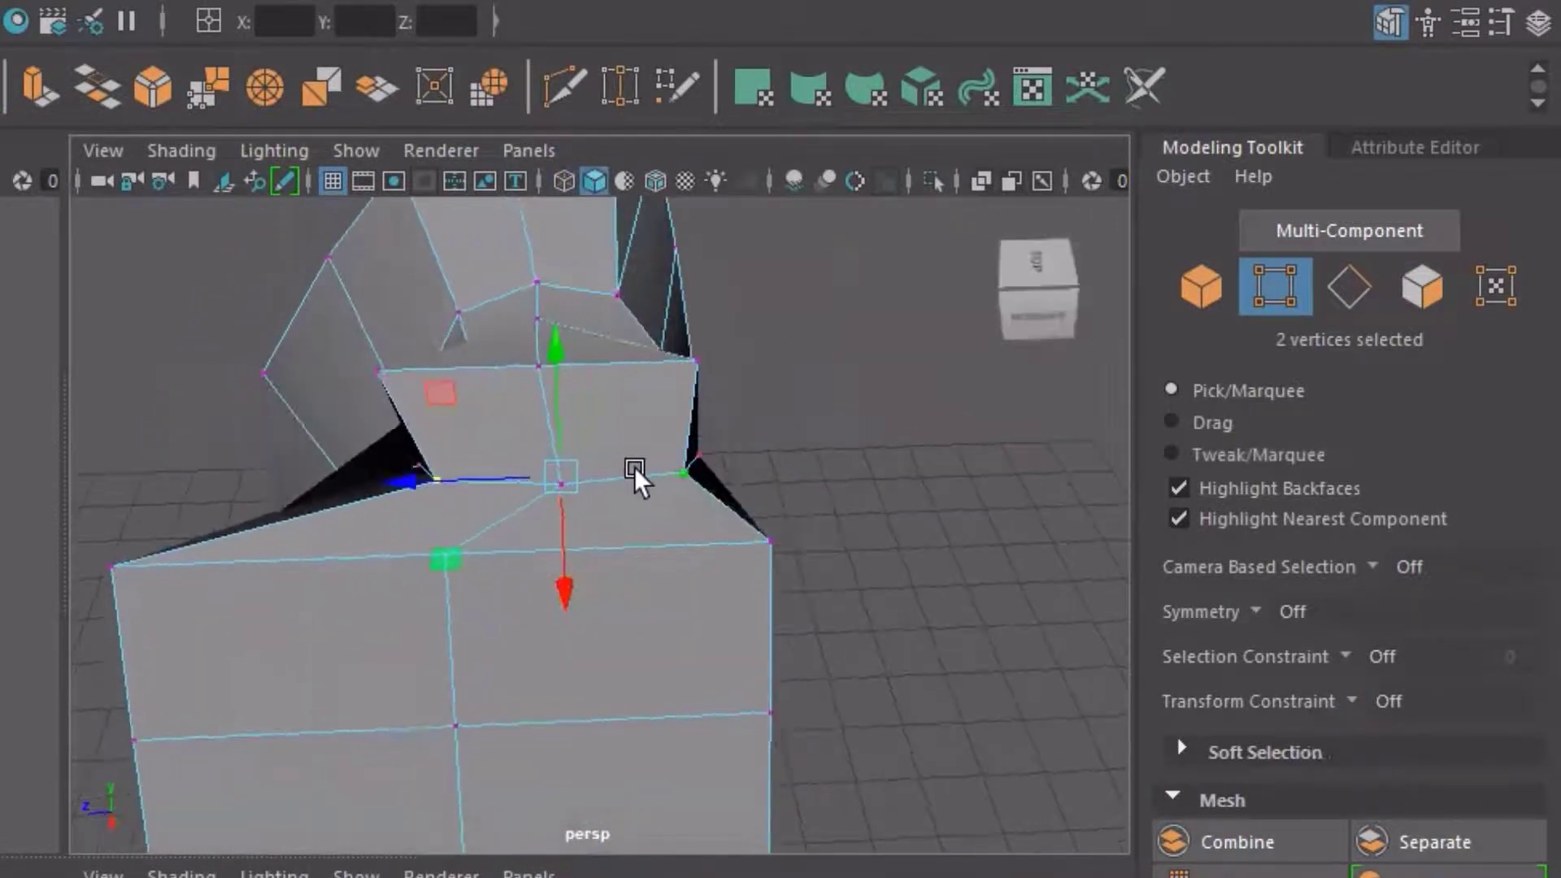
pyautogui.click(695, 356)
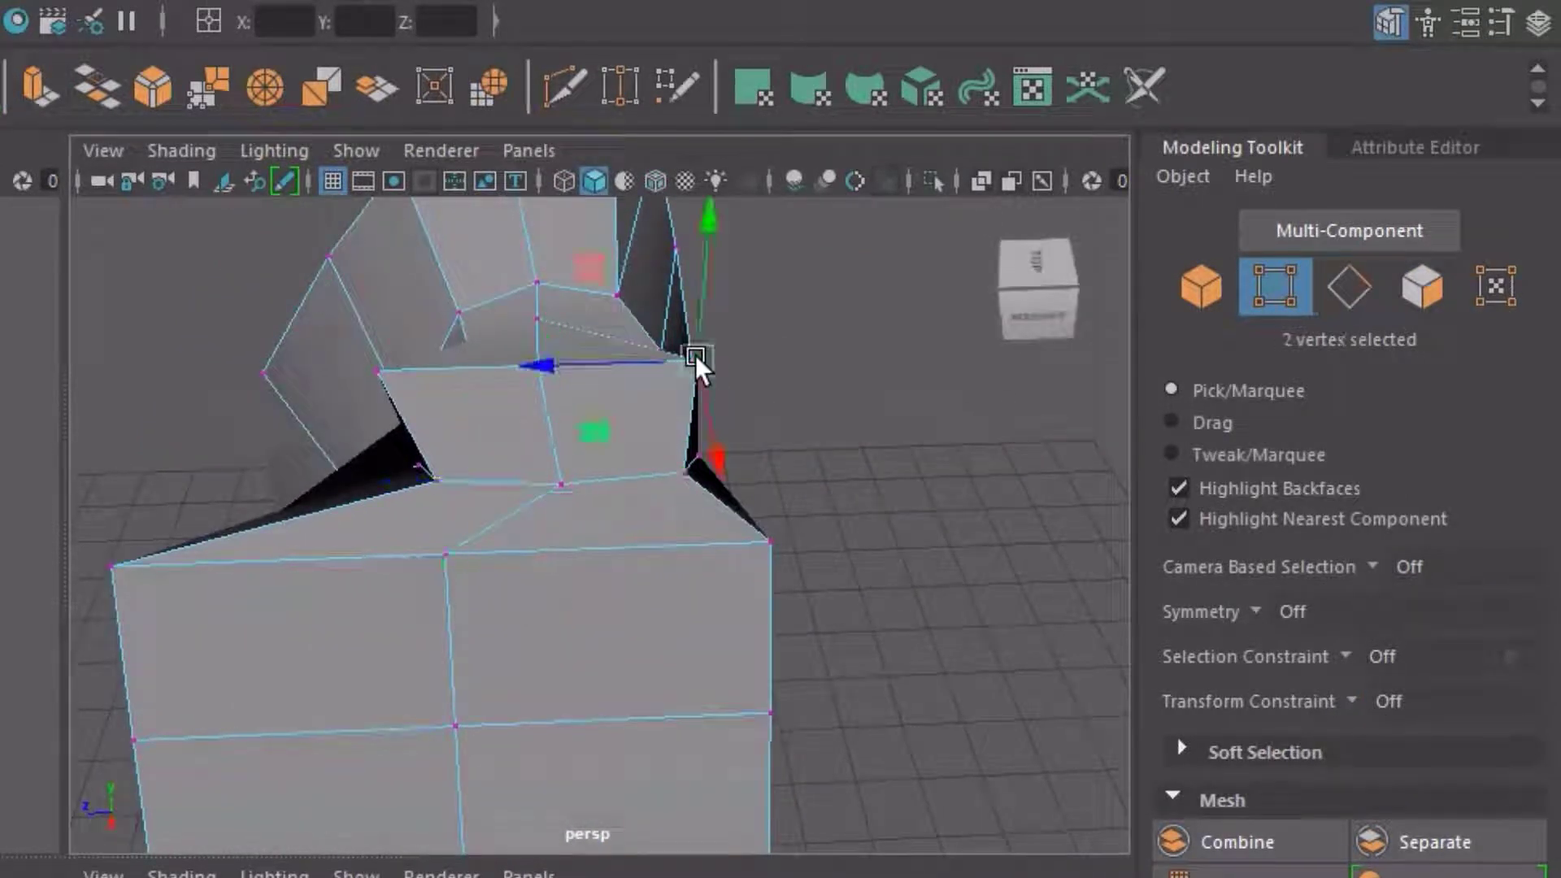
pyautogui.keyDown('shift'); pyautogui.click(377, 371); pyautogui.keyUp('shift')
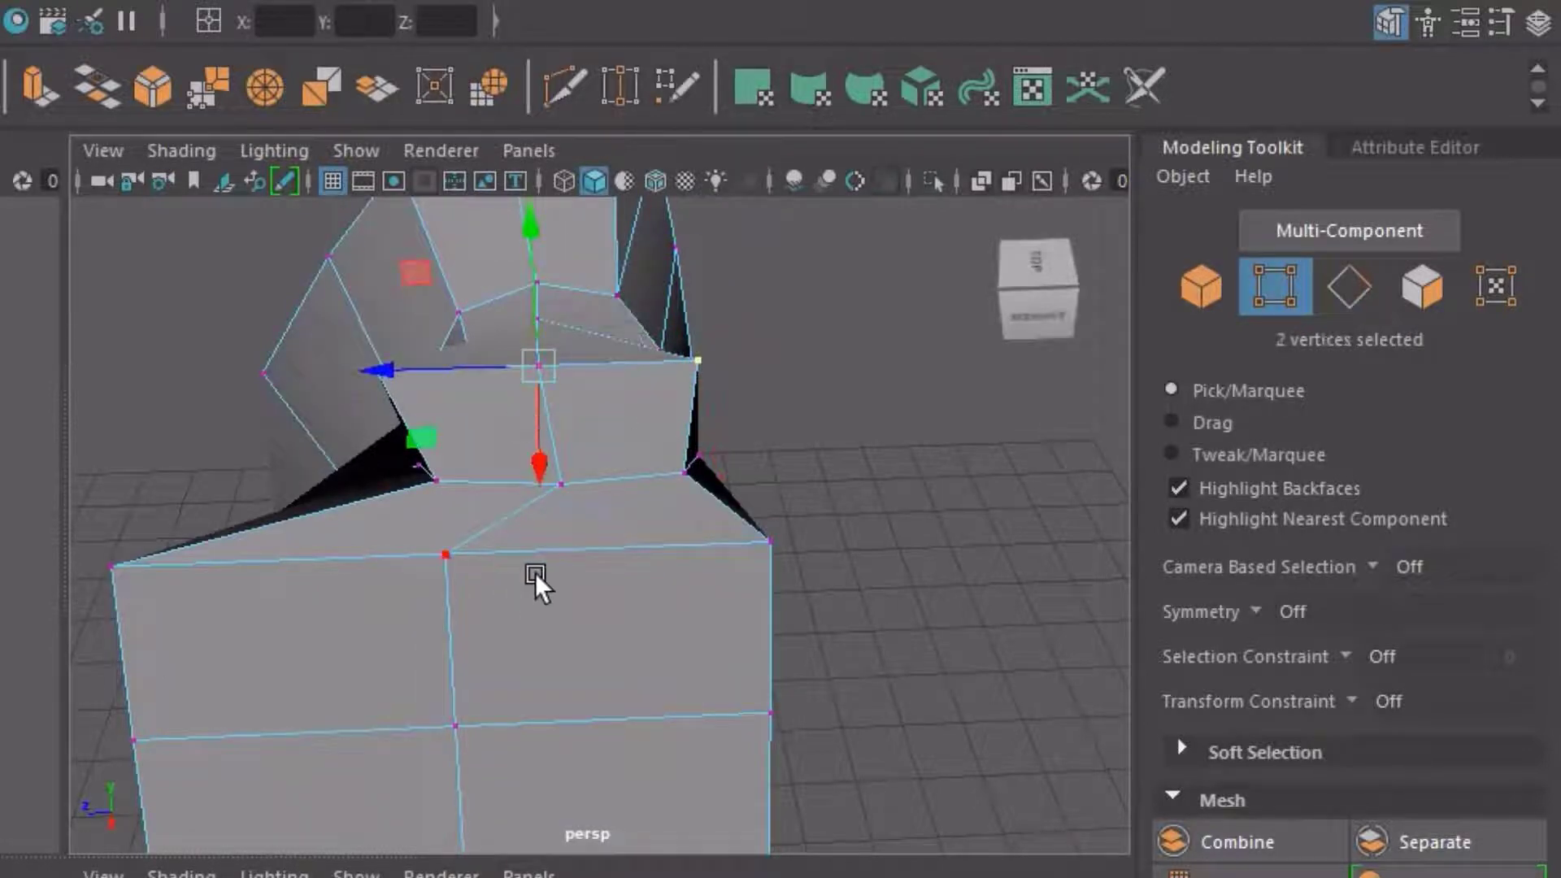
pyautogui.keyDown('alt'); pyautogui.moveTo(535, 575); pyautogui.dragTo(637, 422); pyautogui.keyUp('alt')
pyautogui.moveTo(613, 236); pyautogui.dragTo(622, 283)
pyautogui.keyDown('alt'); pyautogui.moveTo(572, 363); pyautogui.dragTo(368, 500); pyautogui.keyUp('alt')
# Scale the upper shoulder vertex pair closer together along Z, shift it backward, and raise it slightly to round the shoulder
pyautogui.press('r')
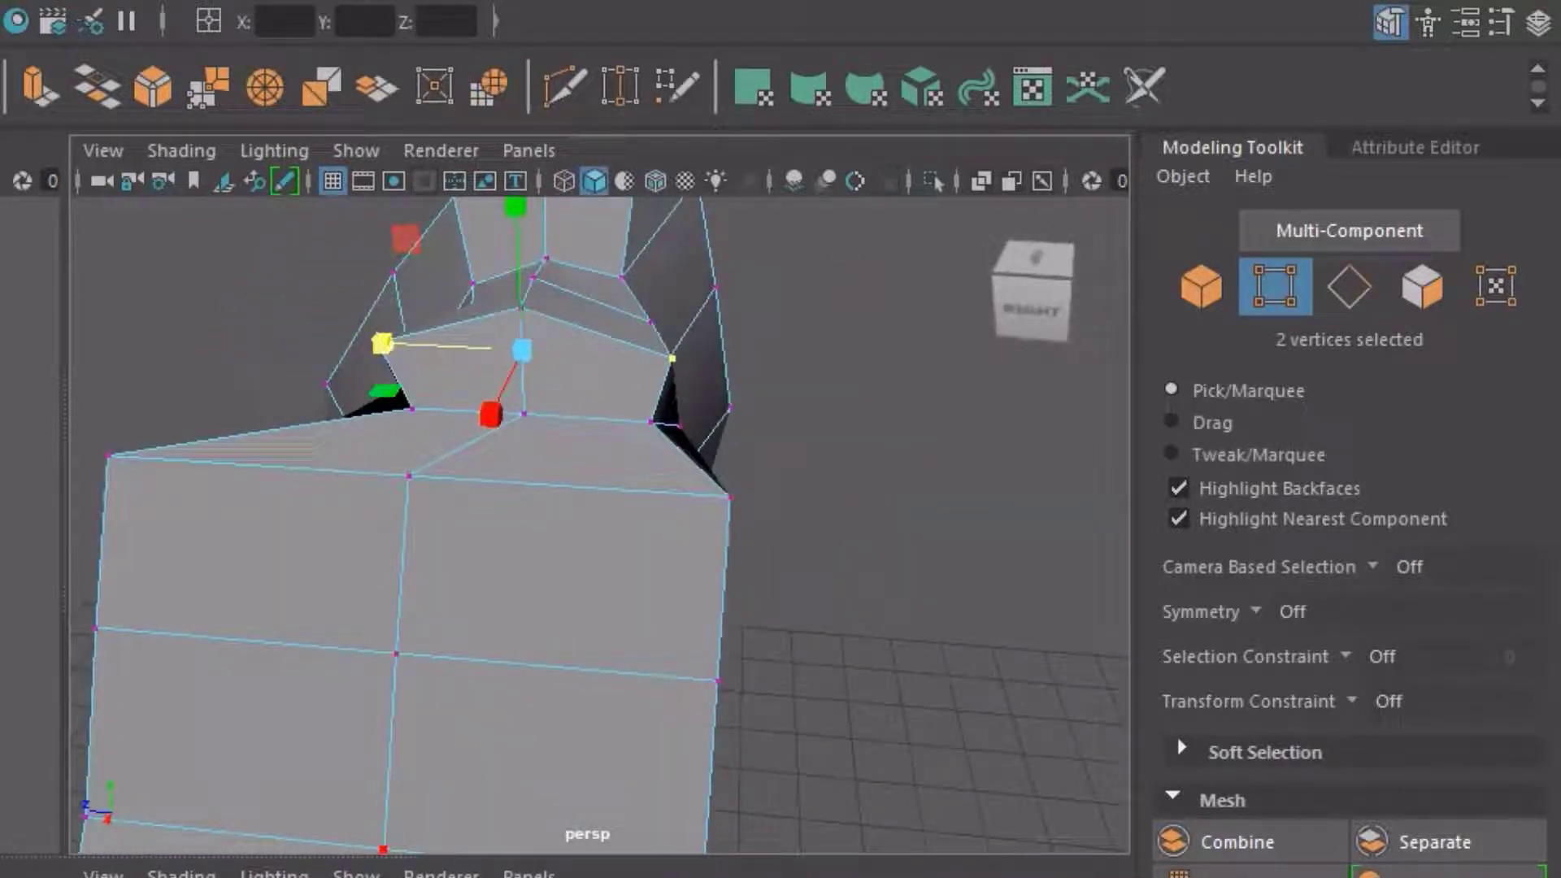
pyautogui.moveTo(383, 343)
pyautogui.mouseDown()
pyautogui.moveTo(442, 345)
pyautogui.moveTo(372, 343)
pyautogui.moveTo(398, 344)
pyautogui.mouseUp()
pyautogui.press('w')
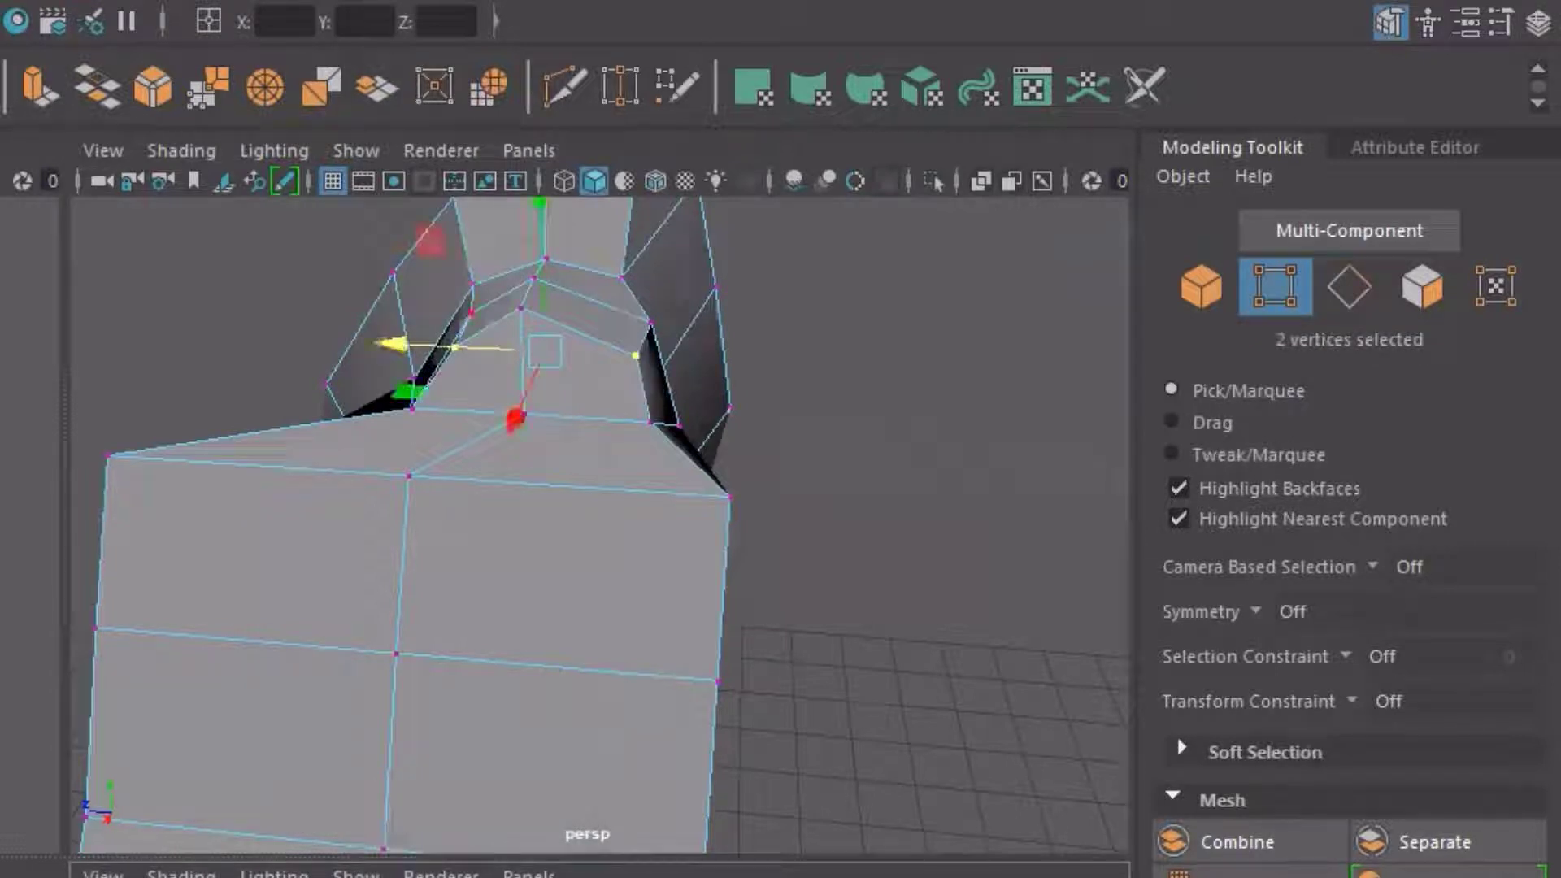
pyautogui.press('r')
pyautogui.moveTo(403, 344); pyautogui.dragTo(411, 344)
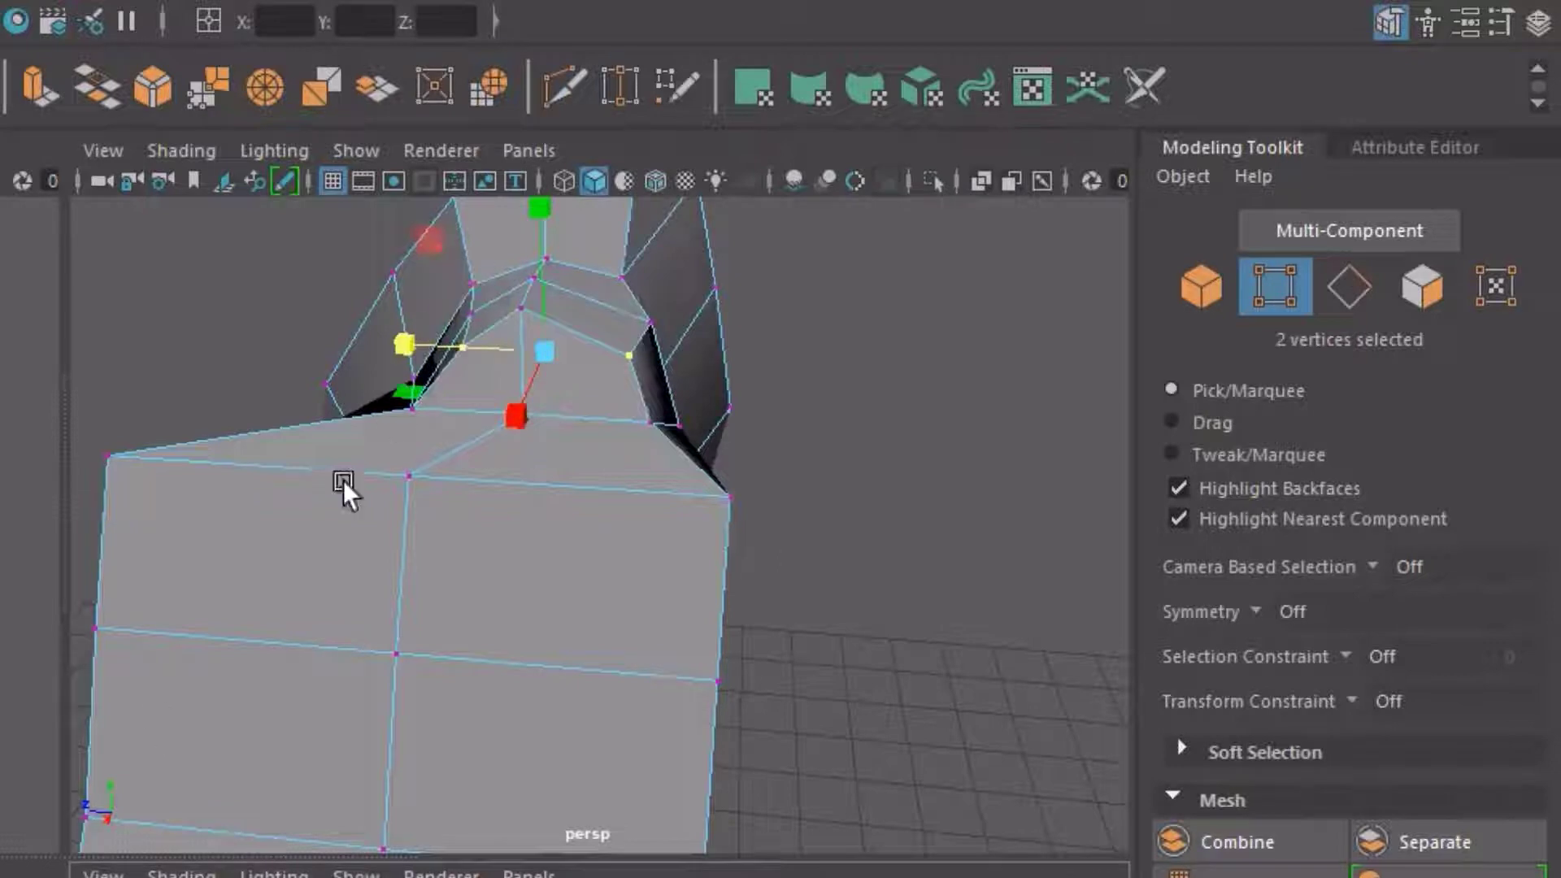
pyautogui.press('w')
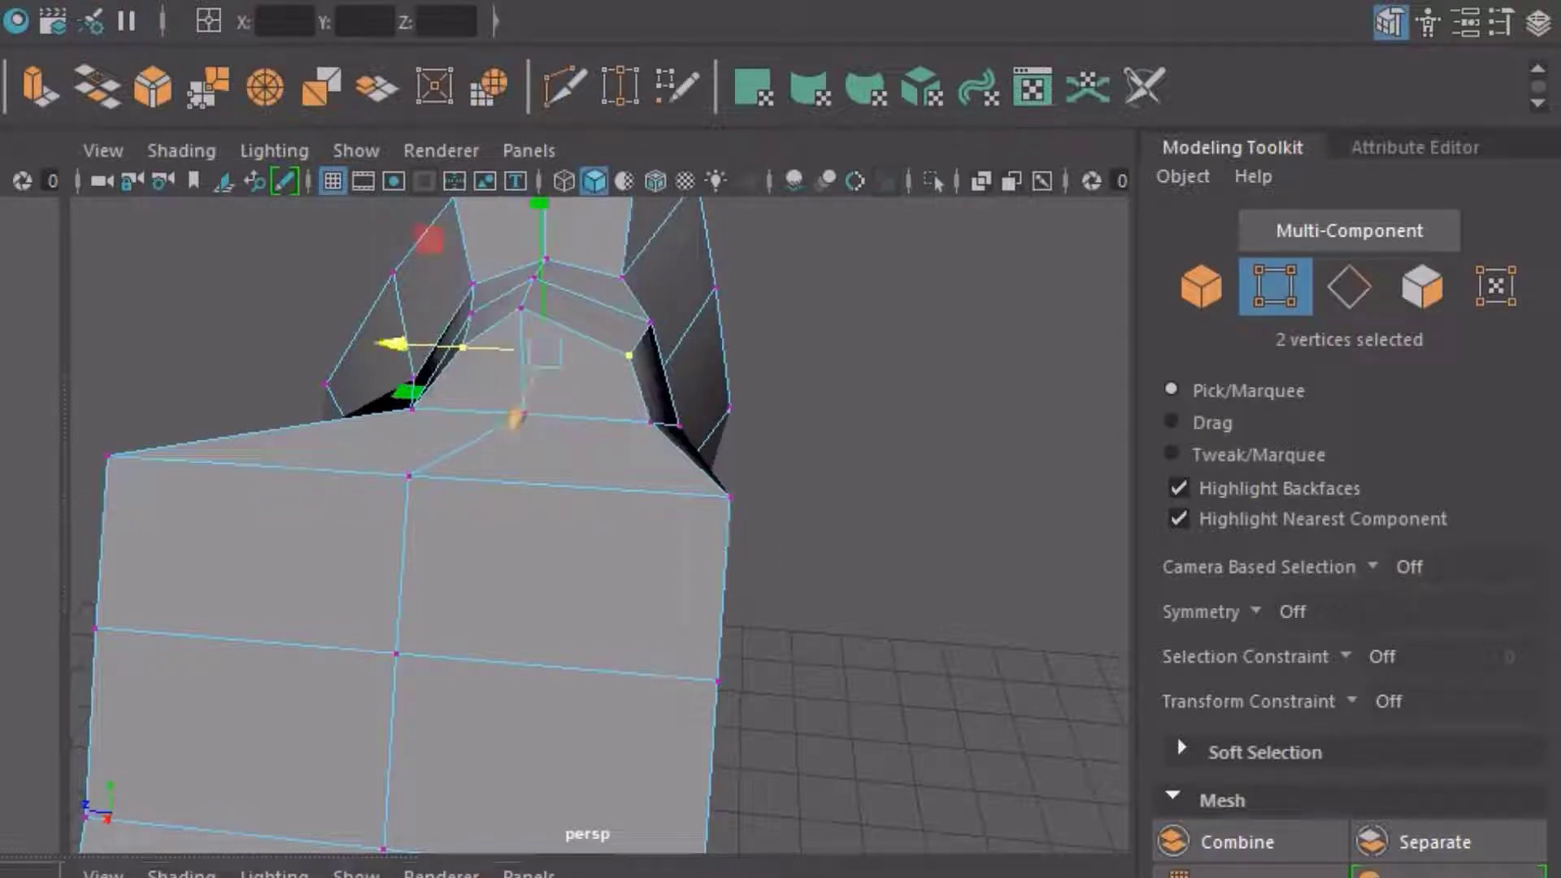
pyautogui.moveTo(545, 351); pyautogui.dragTo(547, 339)
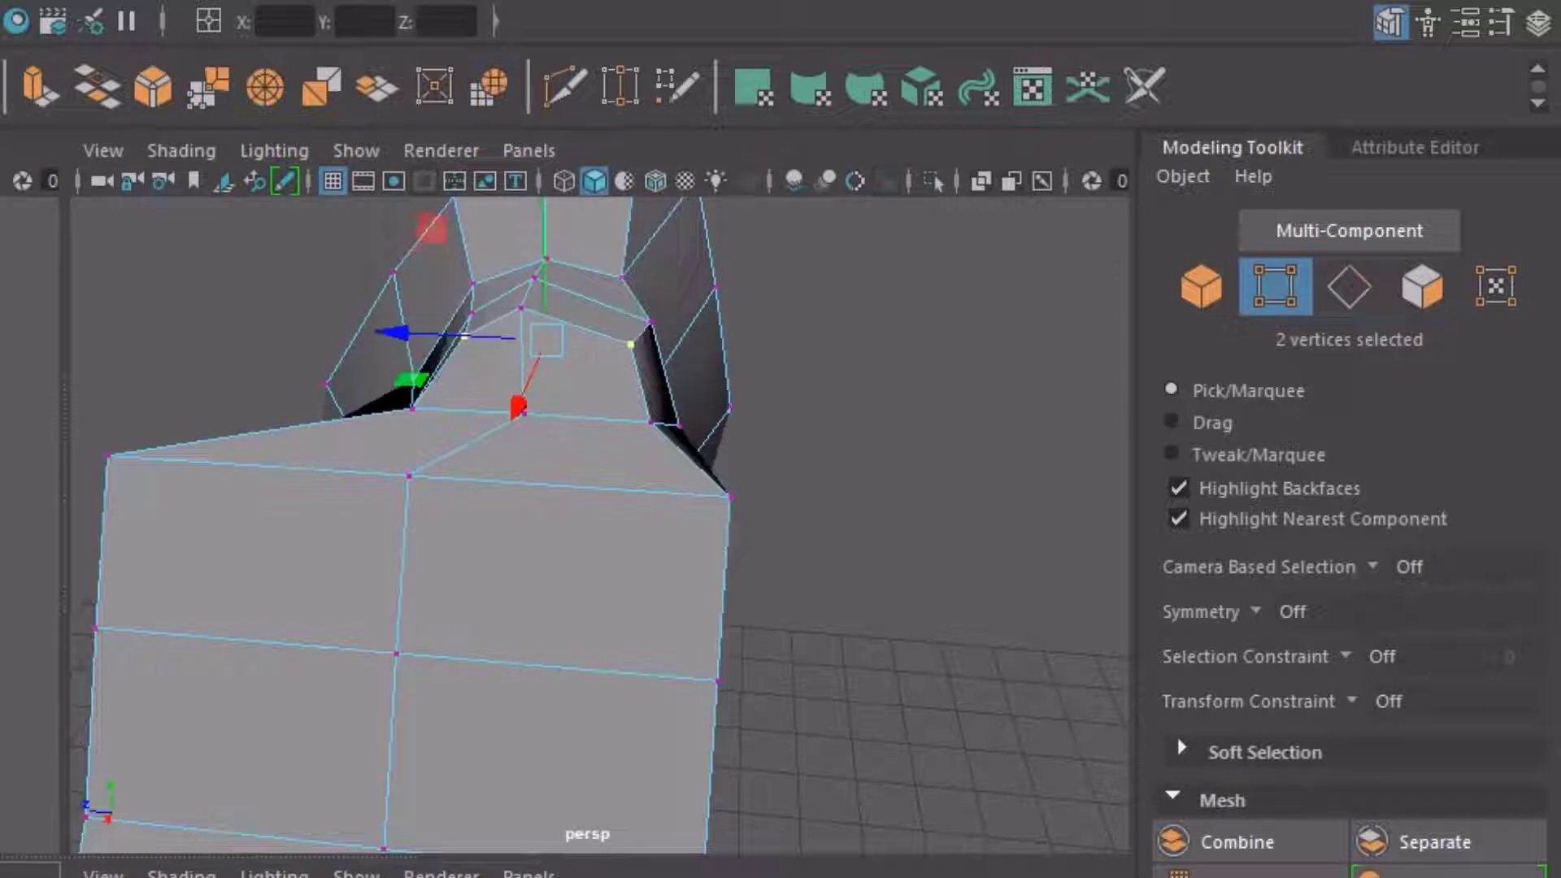
# Select the next inner front and rear vertices on top of the shoulder and move them slightly inward
pyautogui.moveTo(546, 340); pyautogui.dragTo(561, 315)
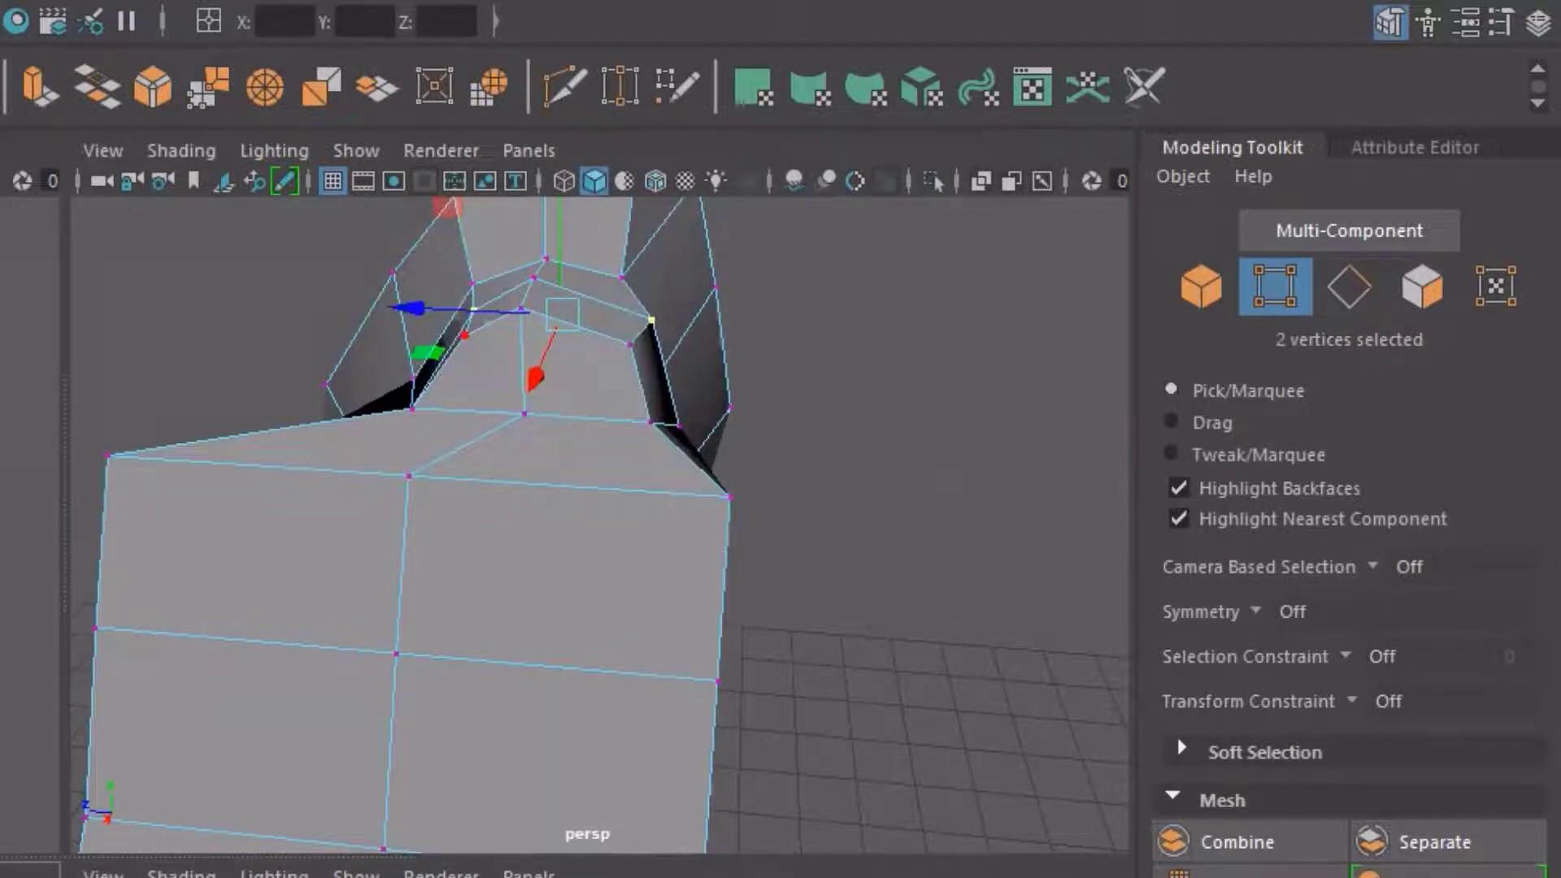
pyautogui.press('space')
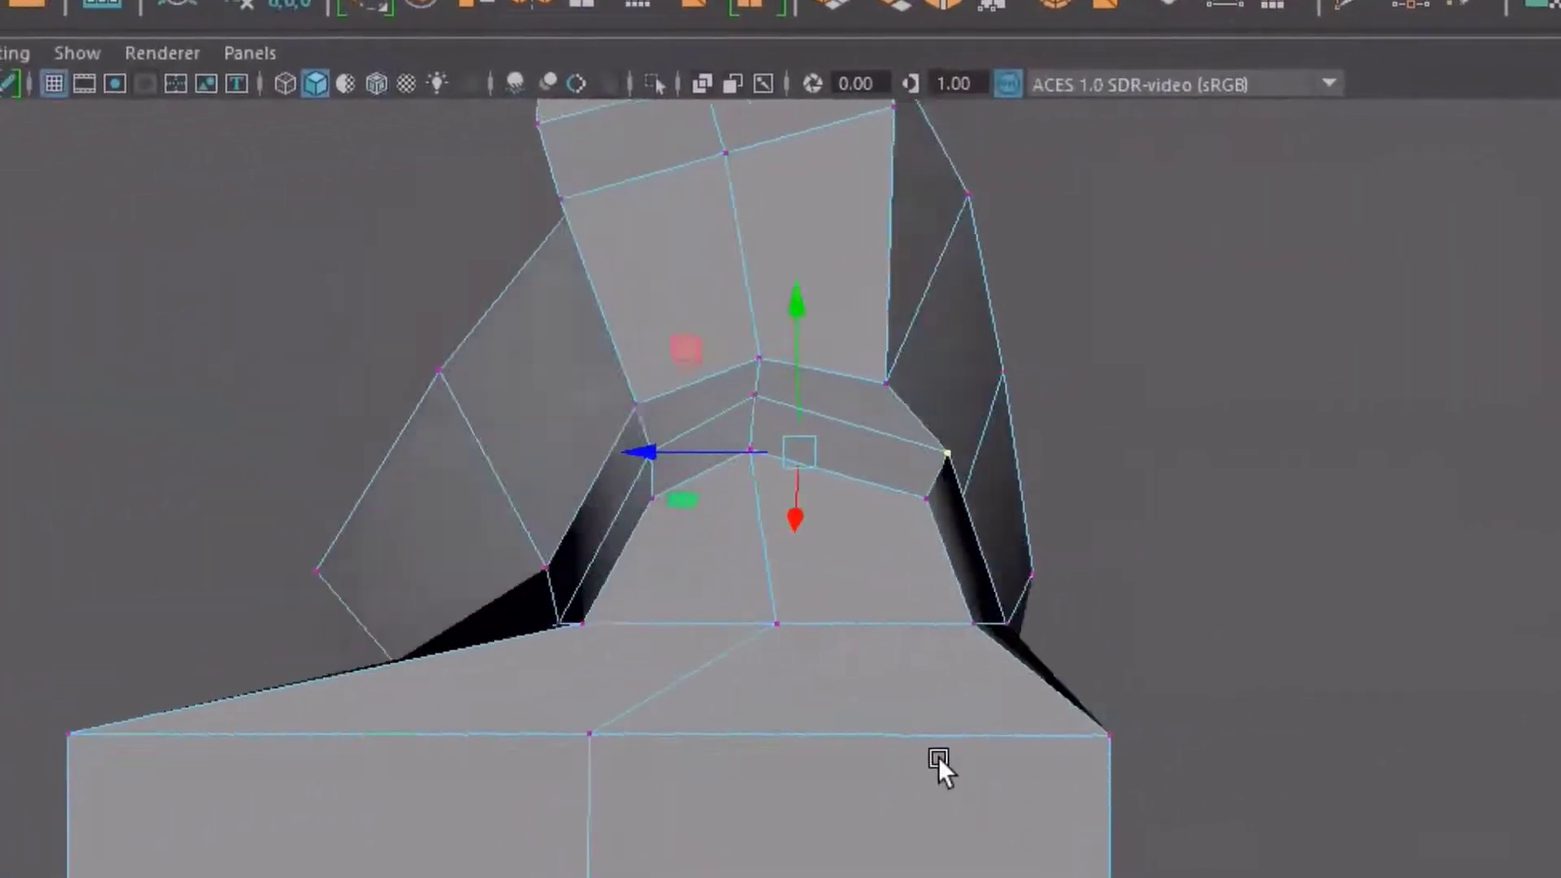
pyautogui.keyDown('alt'); pyautogui.moveTo(938, 758); pyautogui.dragTo(1178, 718, button='right'); pyautogui.keyUp('alt')
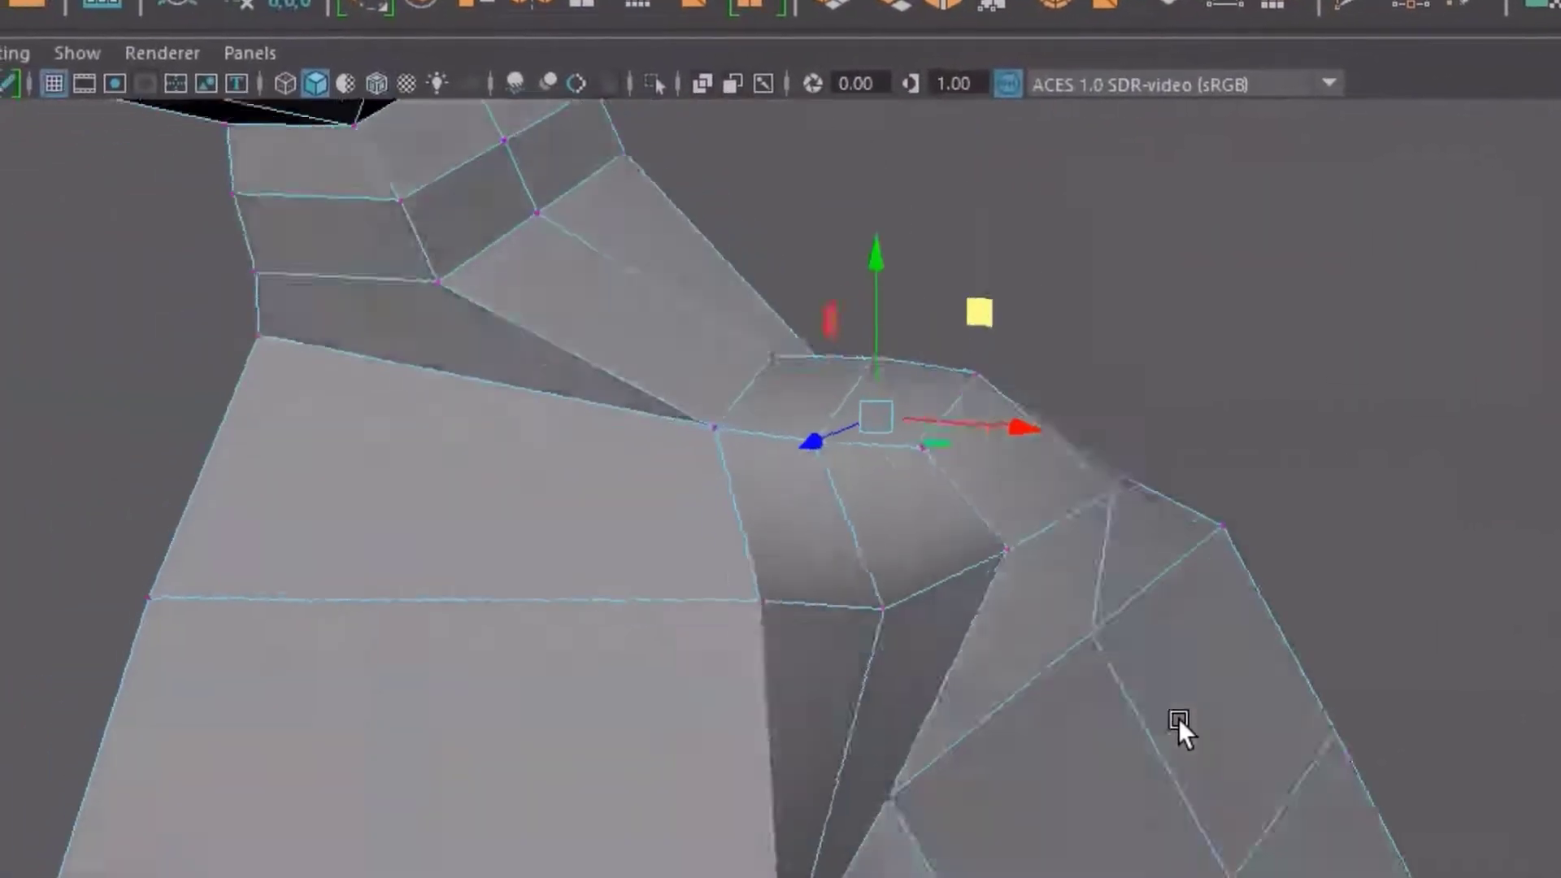
pyautogui.keyDown('alt'); pyautogui.moveTo(1178, 718); pyautogui.dragTo(1261, 714); pyautogui.keyUp('alt')
pyautogui.press('space')
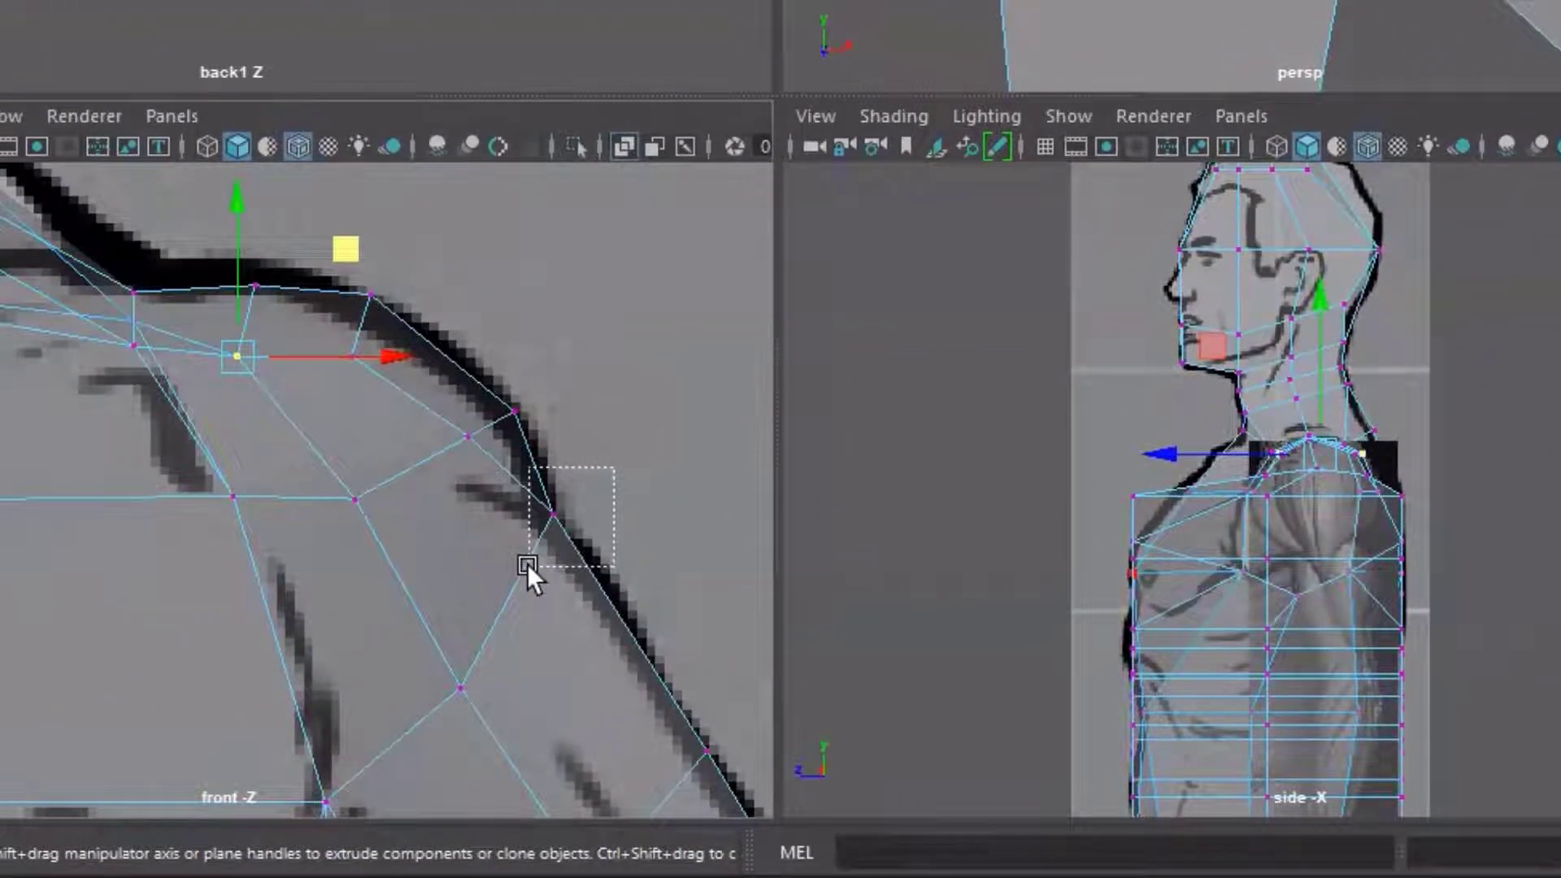
# Select the outer contour vertices below the shoulder curve, scale them closer together along Z, and shift them backward to fit the deltoid reference
pyautogui.moveTo(527, 563); pyautogui.dragTo(527, 563)
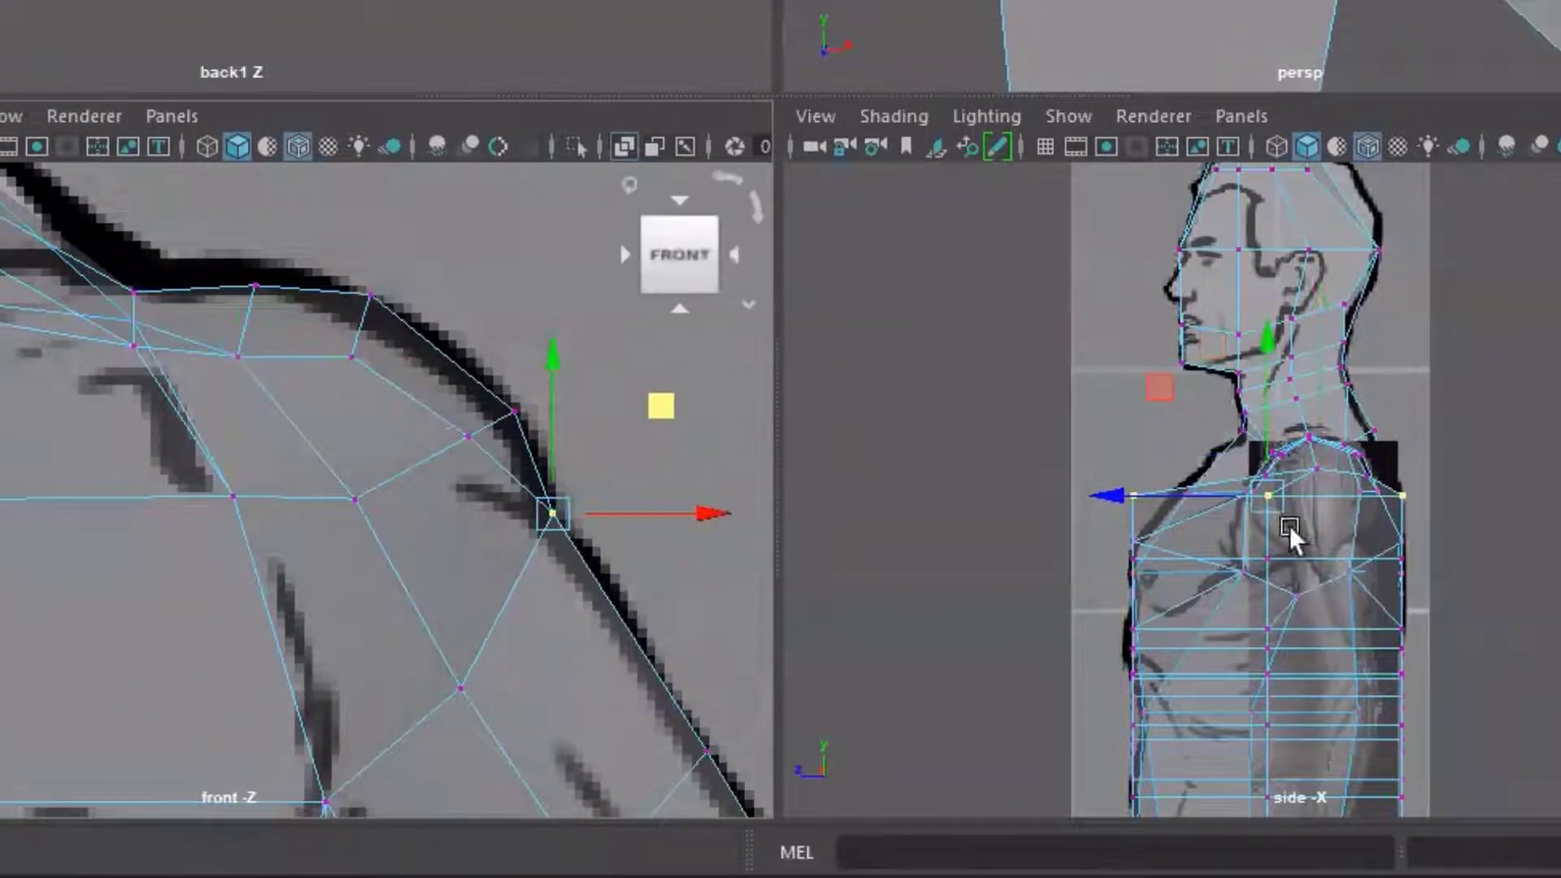
pyautogui.scroll(4, 1301, 528)
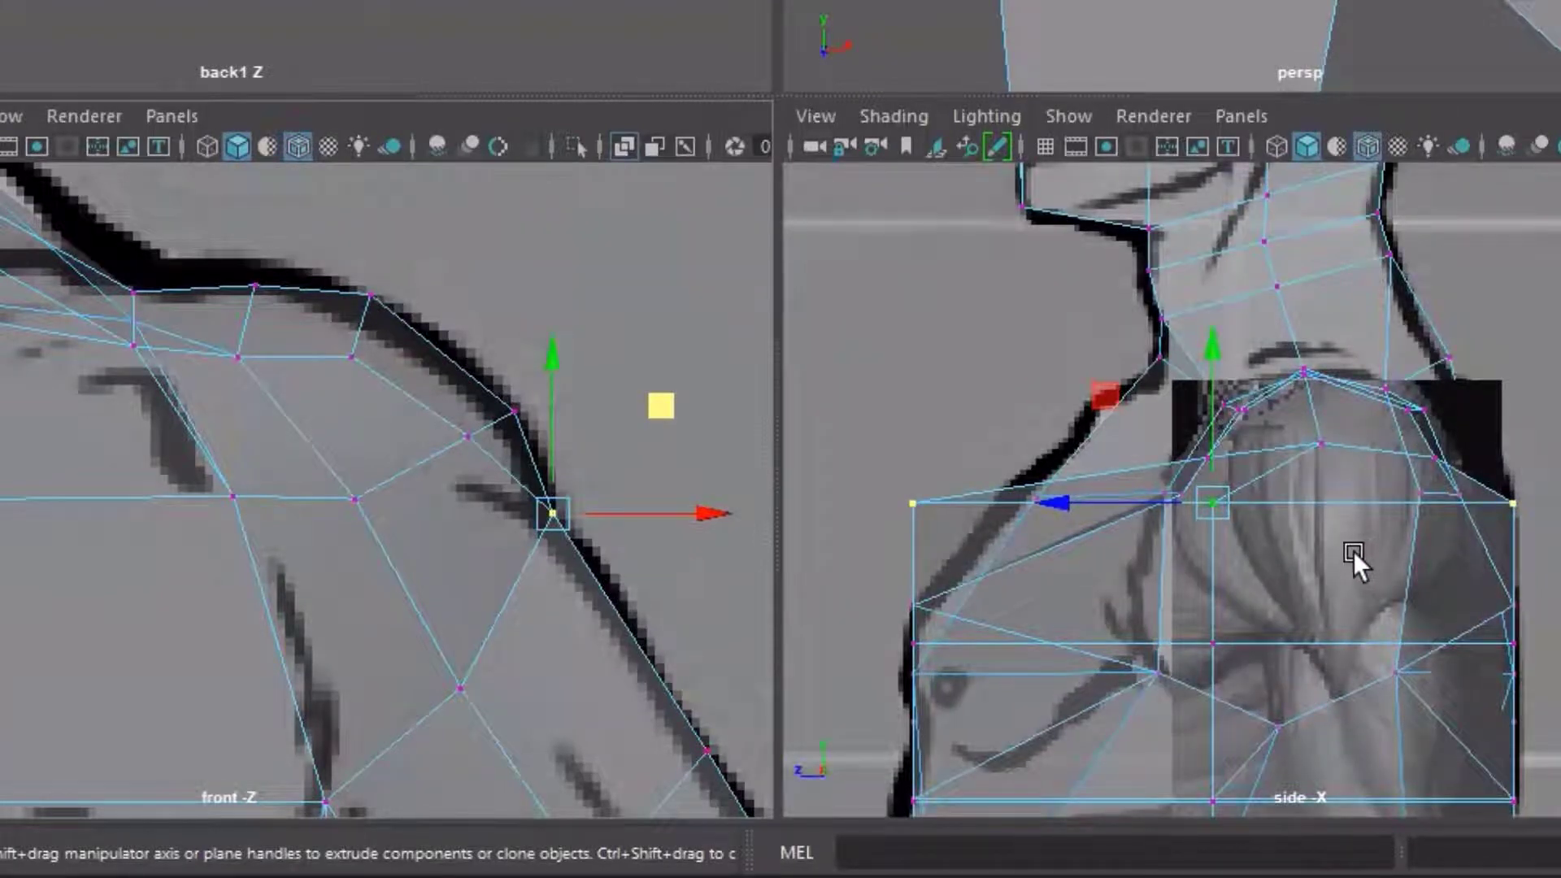
pyautogui.press('r')
pyautogui.moveTo(1068, 504); pyautogui.dragTo(1247, 506)
pyautogui.press('w')
pyautogui.press('r')
pyautogui.press('w')
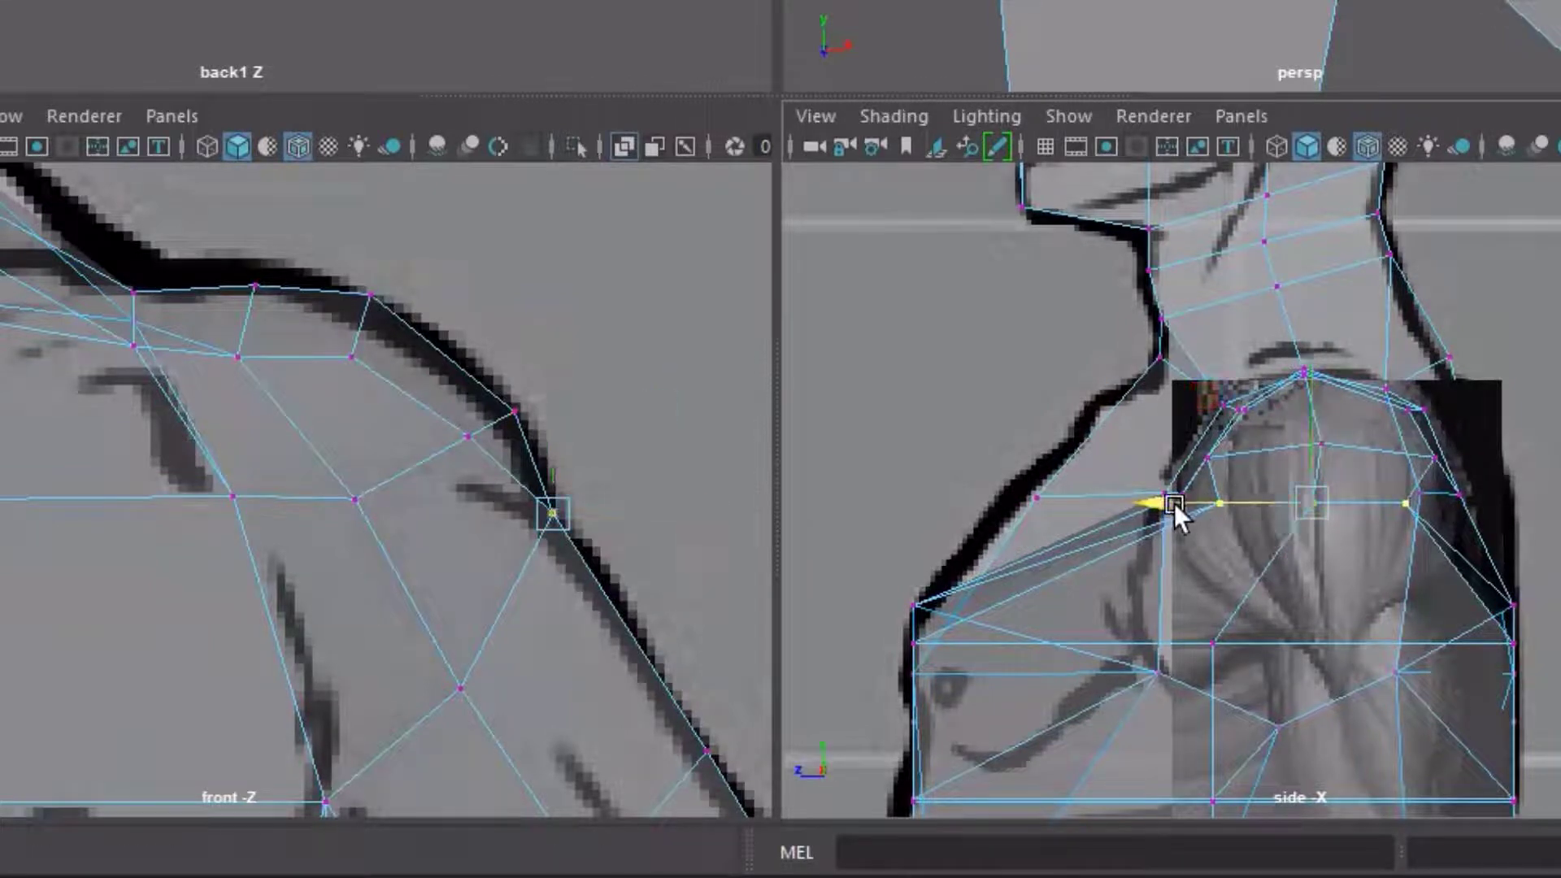
pyautogui.moveTo(1174, 504); pyautogui.dragTo(1190, 500)
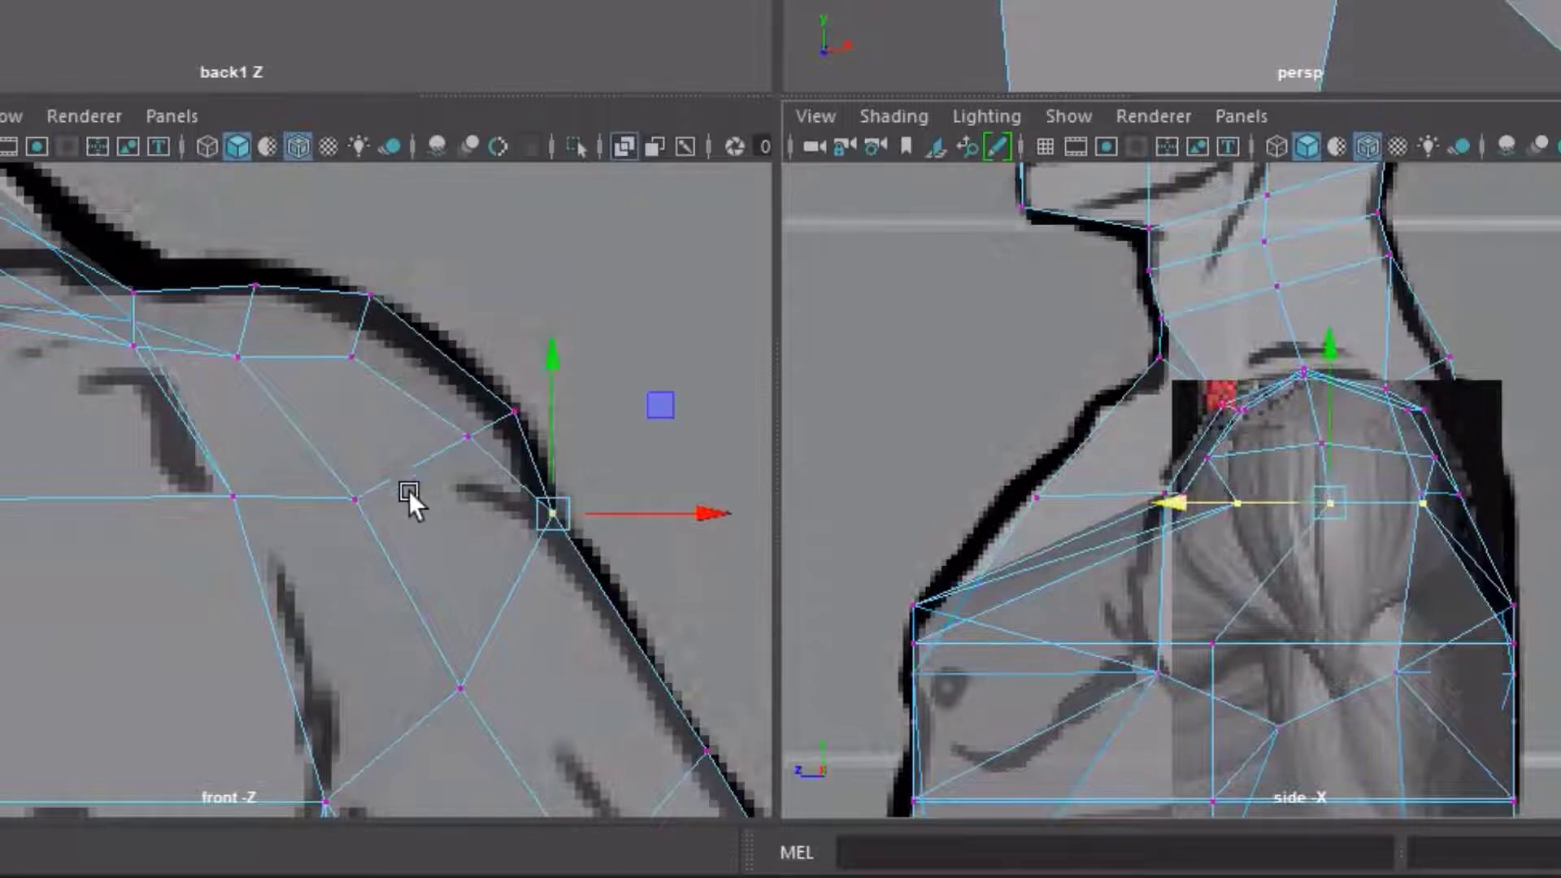
# Select the front and rear vertices just inside the upper shoulder curve and scale them closer together along Z
pyautogui.moveTo(427, 468); pyautogui.dragTo(490, 410)
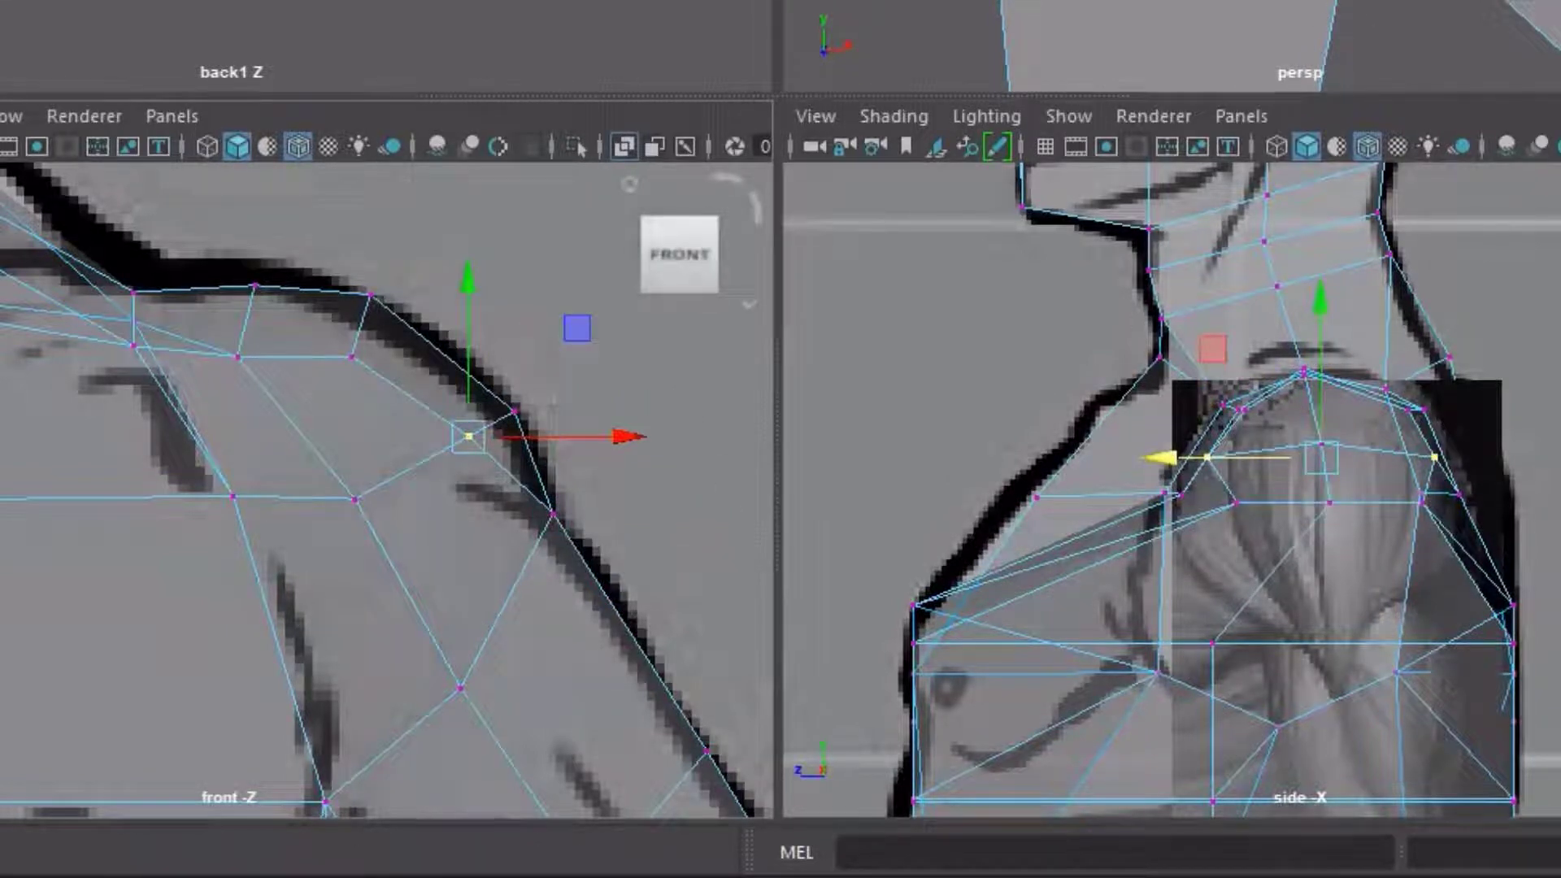
pyautogui.keyDown('alt'); pyautogui.moveTo(1301, 45); pyautogui.dragTo(1105, 45); pyautogui.keyUp('alt')
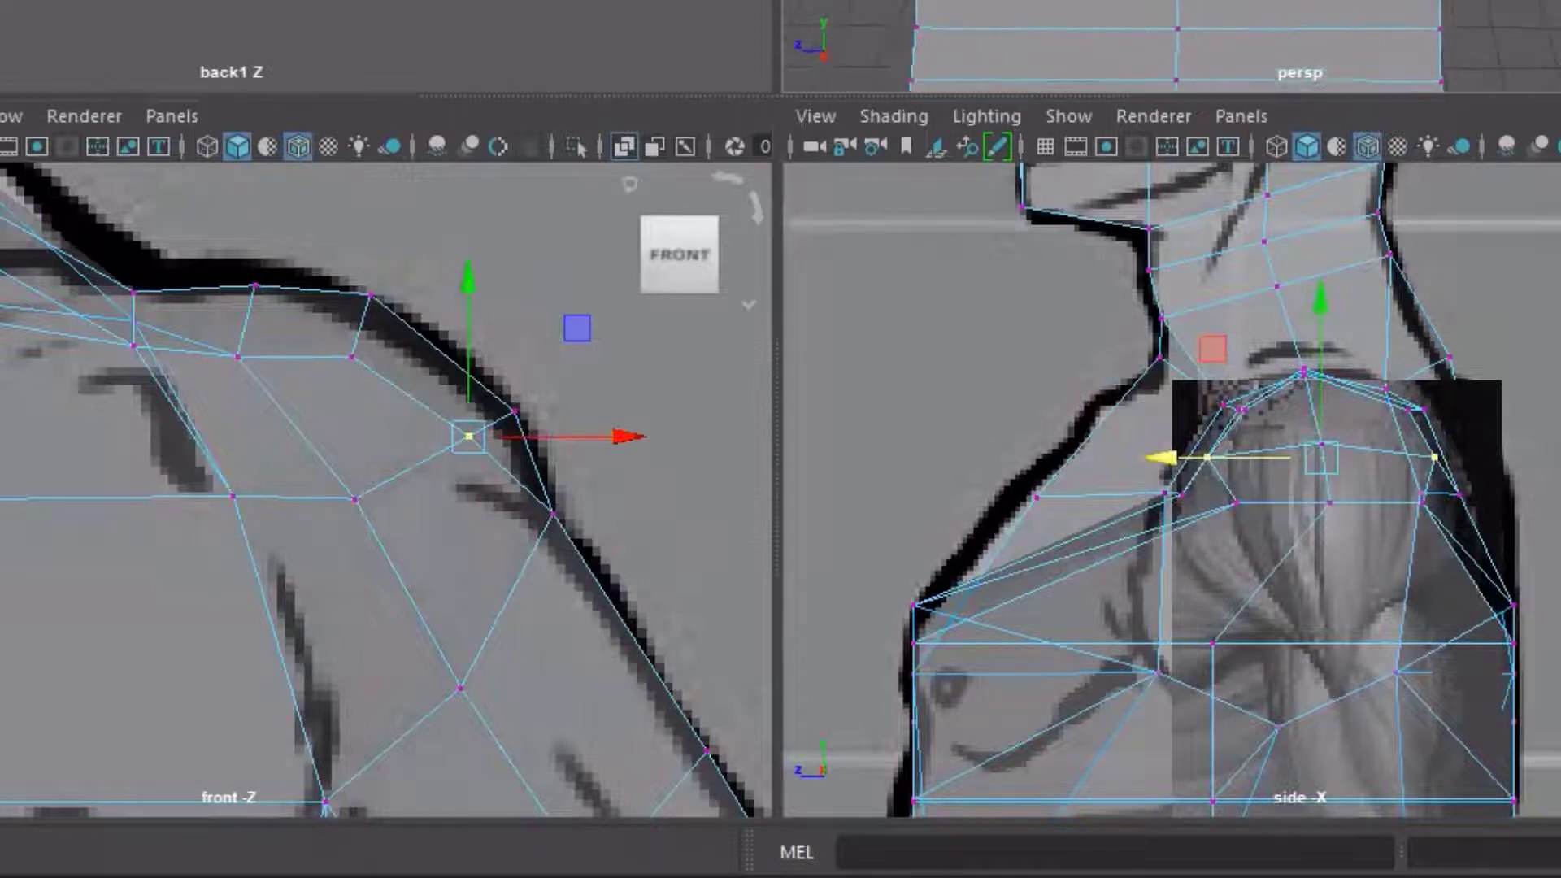
pyautogui.press('r')
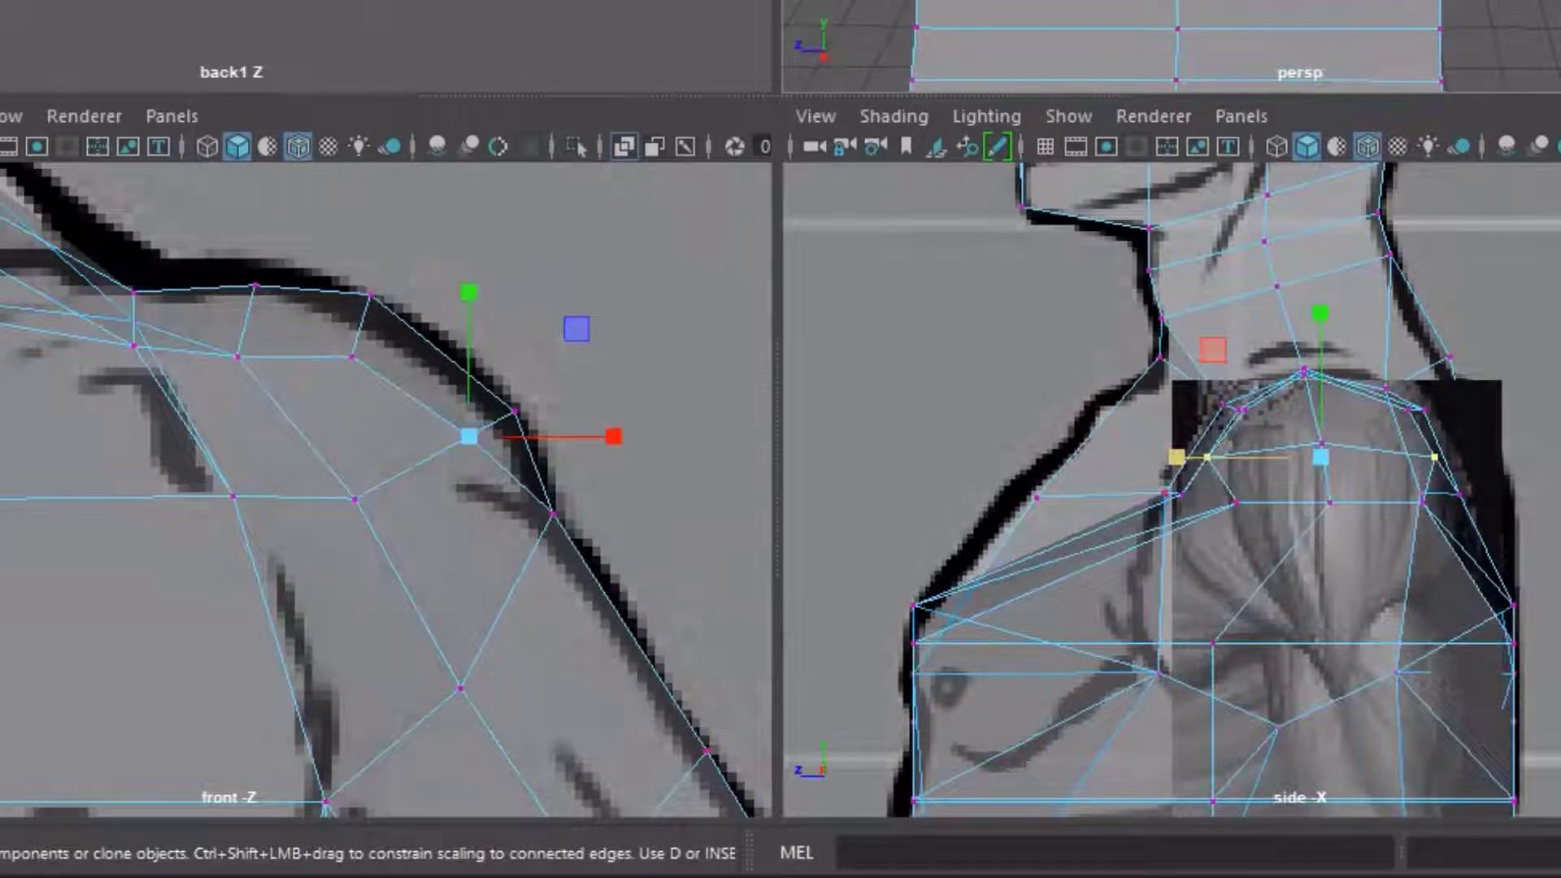
pyautogui.moveTo(1177, 456); pyautogui.dragTo(1191, 456)
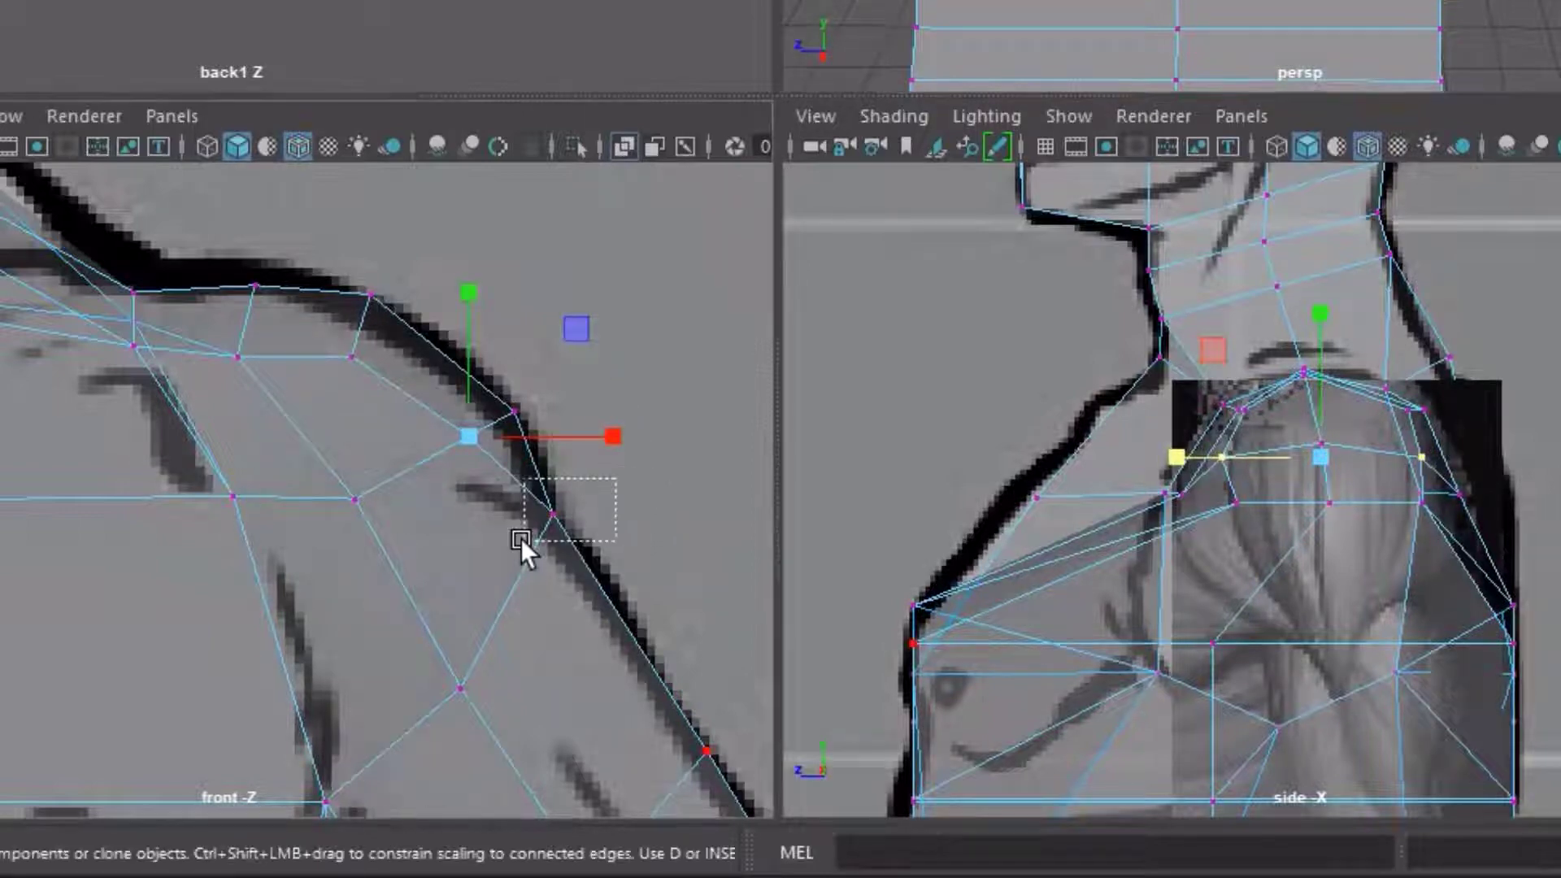
# Select the front and rear vertices at the outer deltoid and slide them along their edges, inward and down from the shoulder outline
pyautogui.click(552, 514)
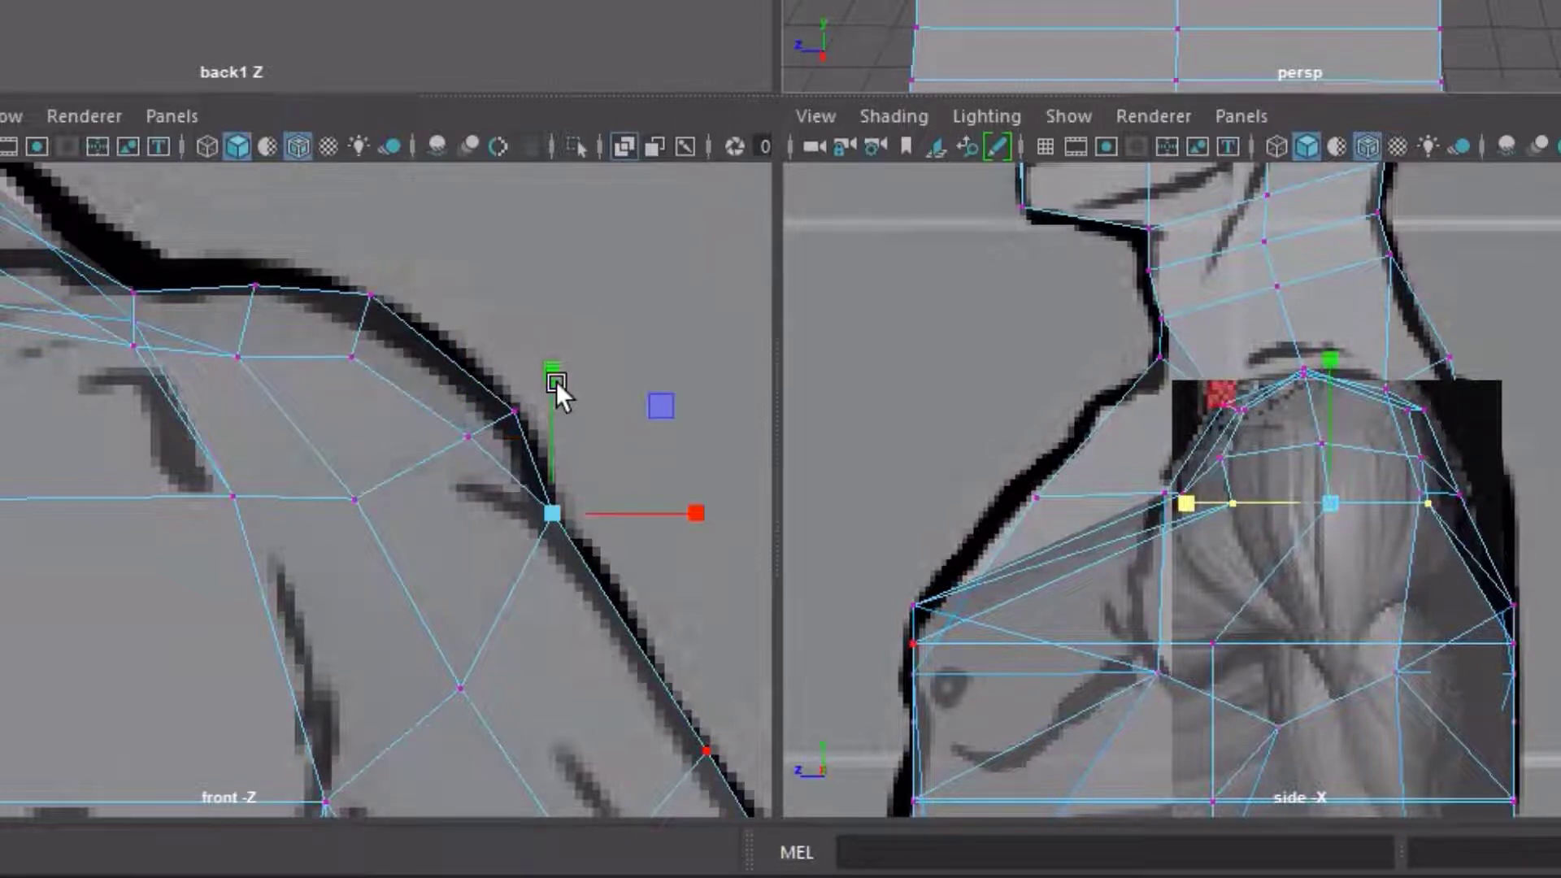
pyautogui.press('w')
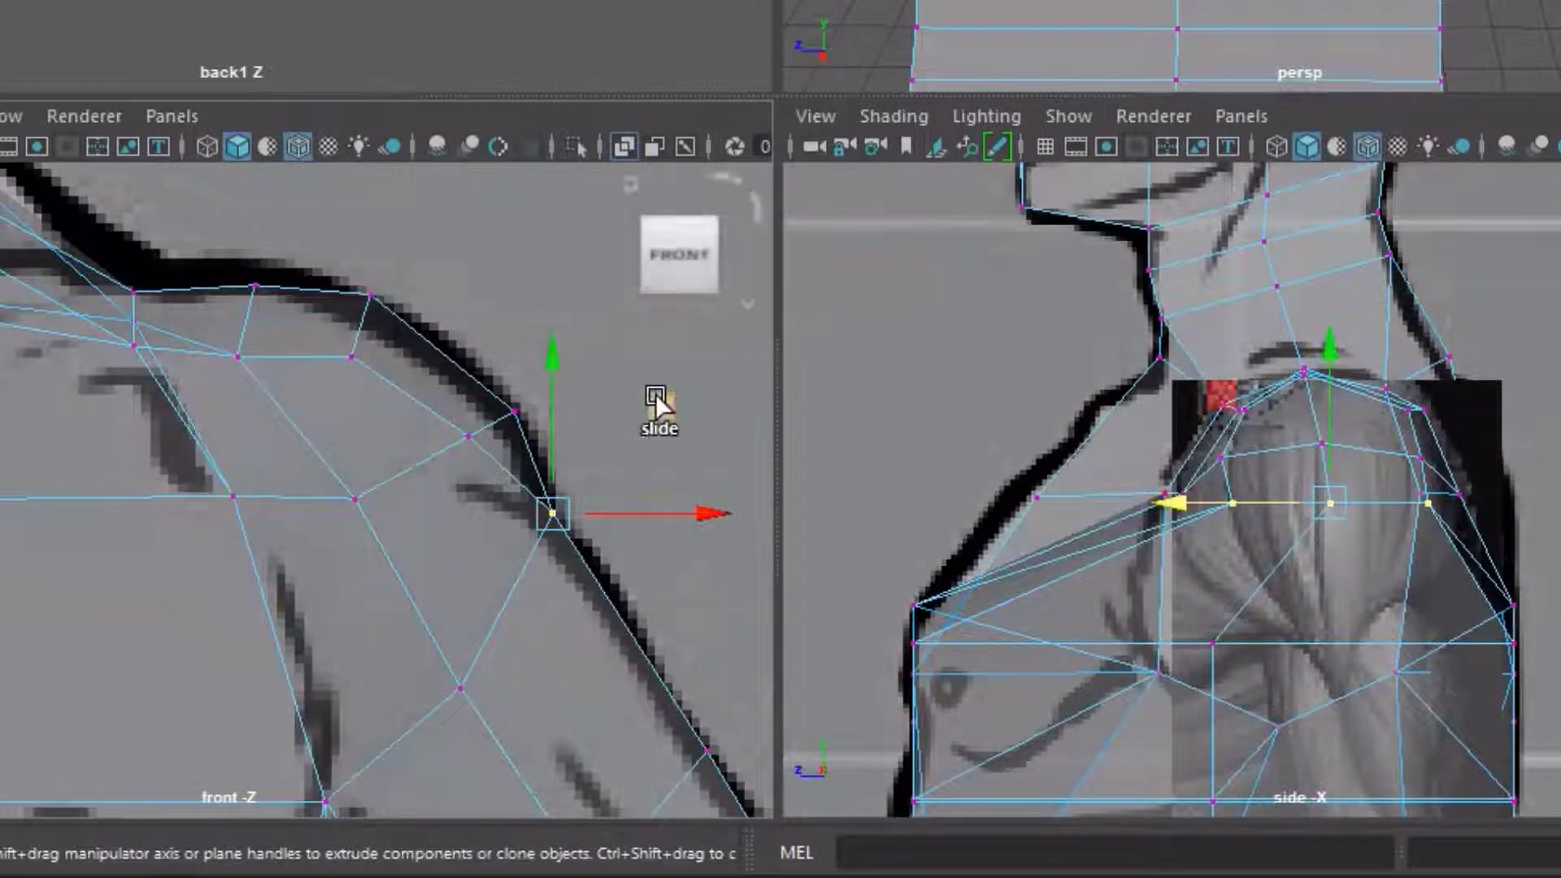
pyautogui.moveTo(655, 394); pyautogui.dragTo(584, 455)
pyautogui.moveTo(662, 413); pyautogui.dragTo(543, 496)
pyautogui.hotkey('ctrl', 'z')
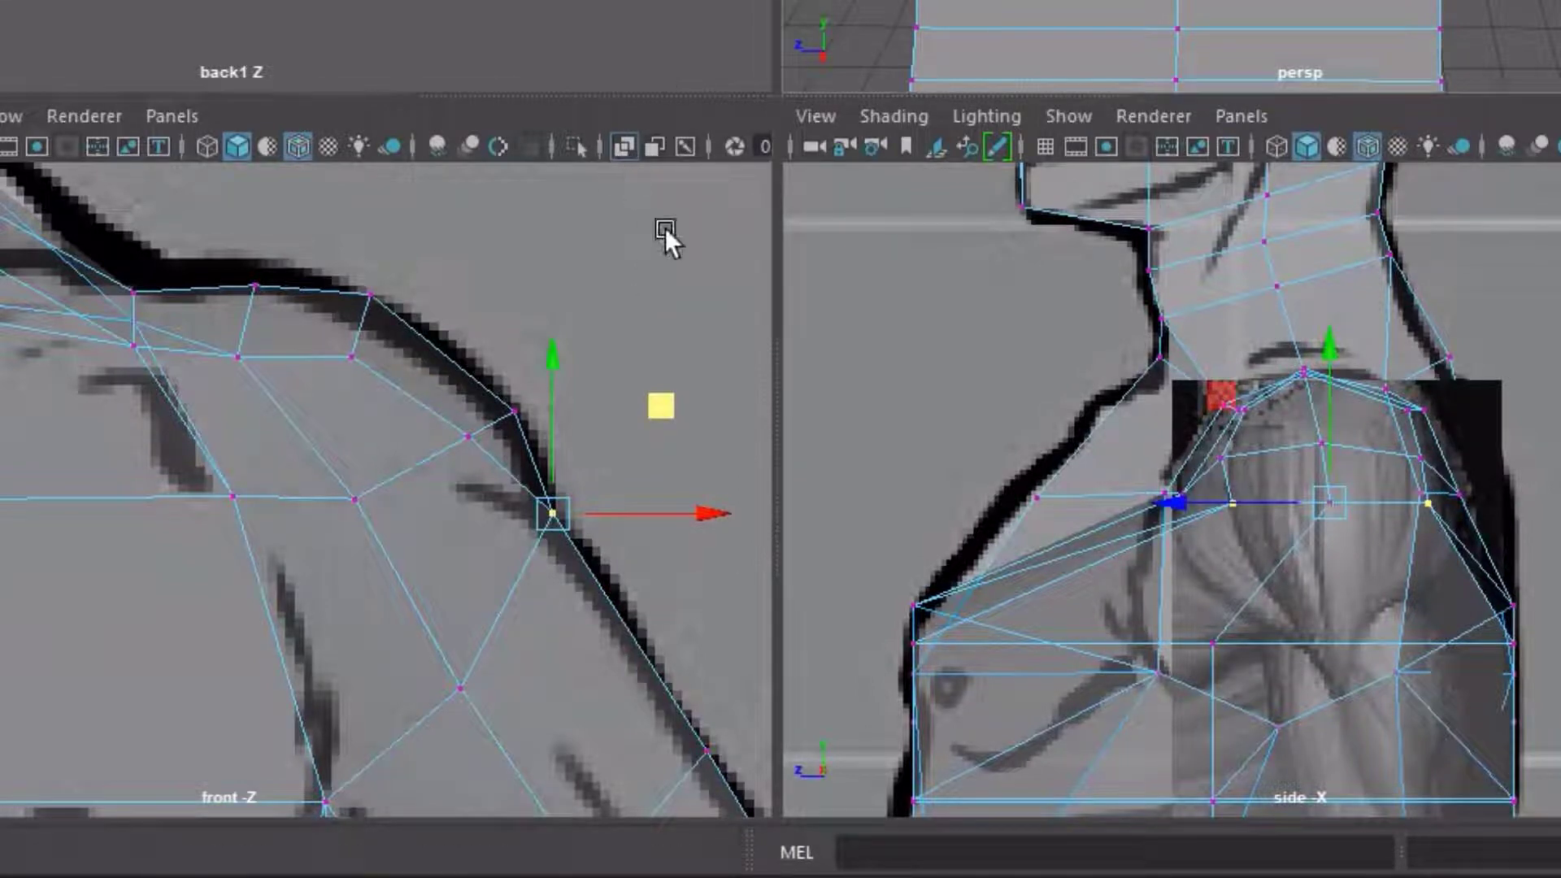
pyautogui.keyDown('ctrl'); pyautogui.keyDown('shift'); pyautogui.moveTo(652, 401); pyautogui.dragTo(553, 490); pyautogui.keyUp('shift'); pyautogui.keyUp('ctrl')
pyautogui.moveTo(527, 420)
pyautogui.keyDown('ctrl'); pyautogui.keyDown('shift'); pyautogui.mouseDown()
pyautogui.moveTo(539, 362)
pyautogui.moveTo(545, 398)
pyautogui.mouseUp(); pyautogui.keyUp('shift'); pyautogui.keyUp('ctrl')
pyautogui.keyDown('alt'); pyautogui.moveTo(558, 627); pyautogui.dragTo(557, 492, button='middle'); pyautogui.keyUp('alt')
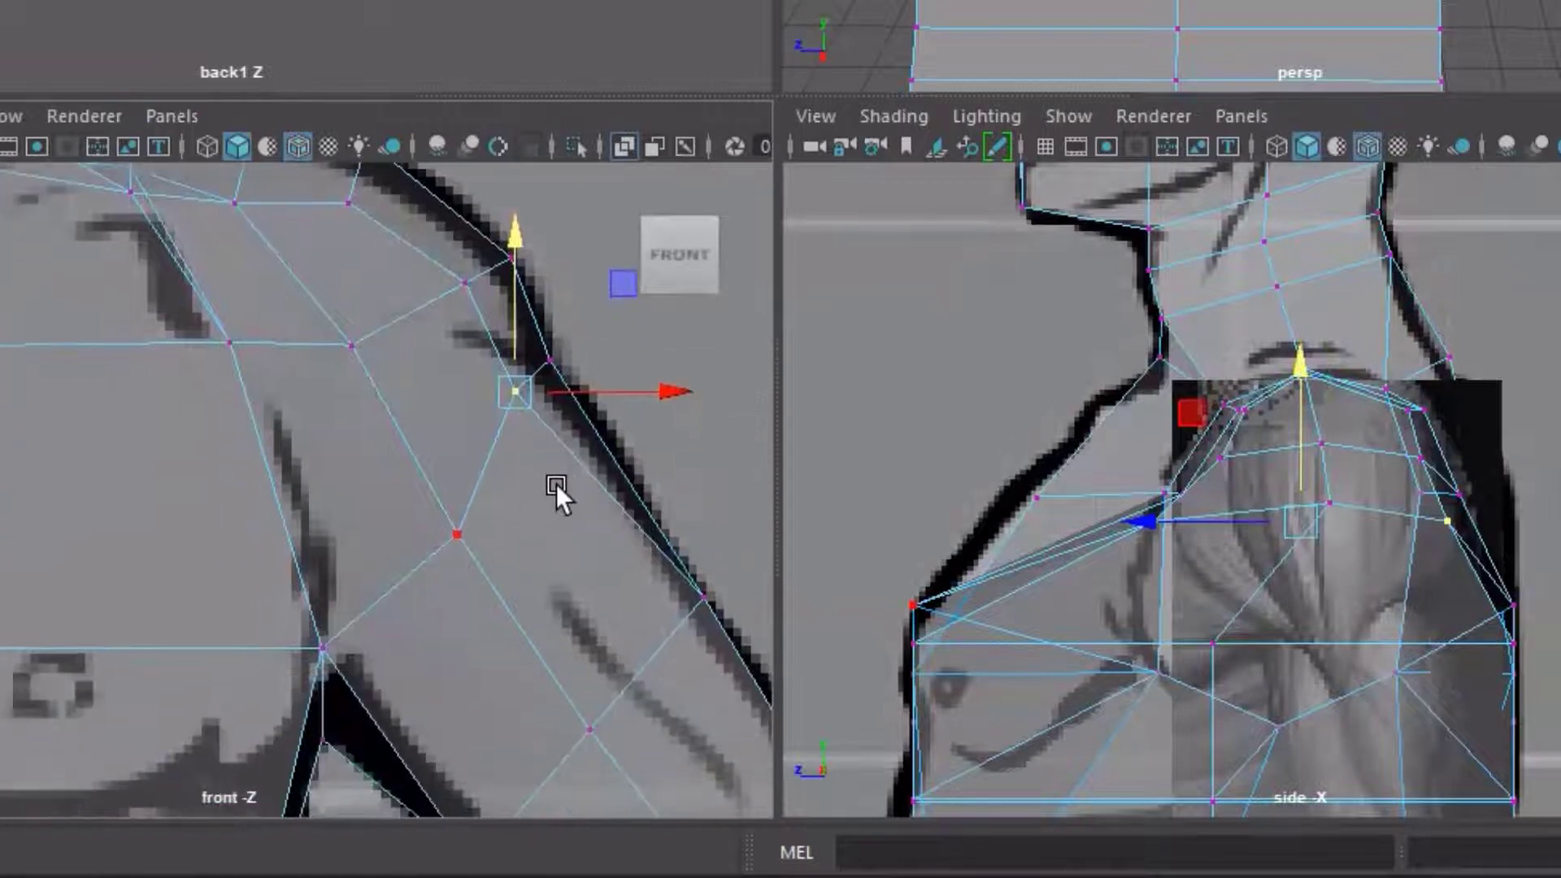
pyautogui.moveTo(617, 279)
pyautogui.keyDown('ctrl'); pyautogui.keyDown('shift'); pyautogui.mouseDown(button='middle')
pyautogui.moveTo(572, 334)
pyautogui.moveTo(617, 294)
pyautogui.mouseUp(button='middle'); pyautogui.keyUp('shift'); pyautogui.keyUp('ctrl')
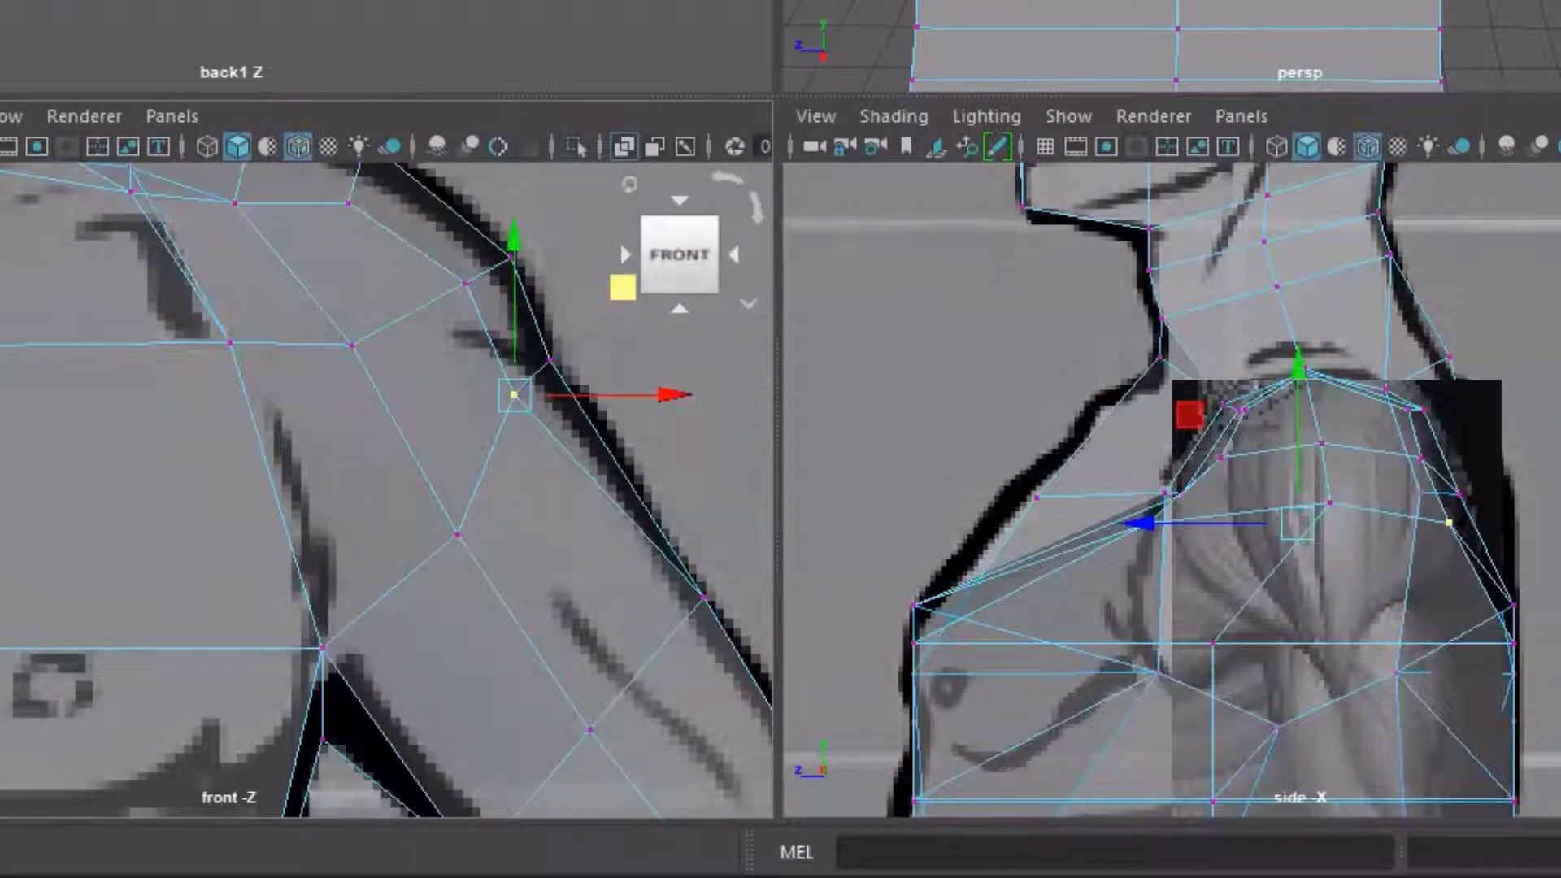
# Scale the outer deltoid pair closer together along Z and shift it slightly backward to fit the side reference
pyautogui.press('r')
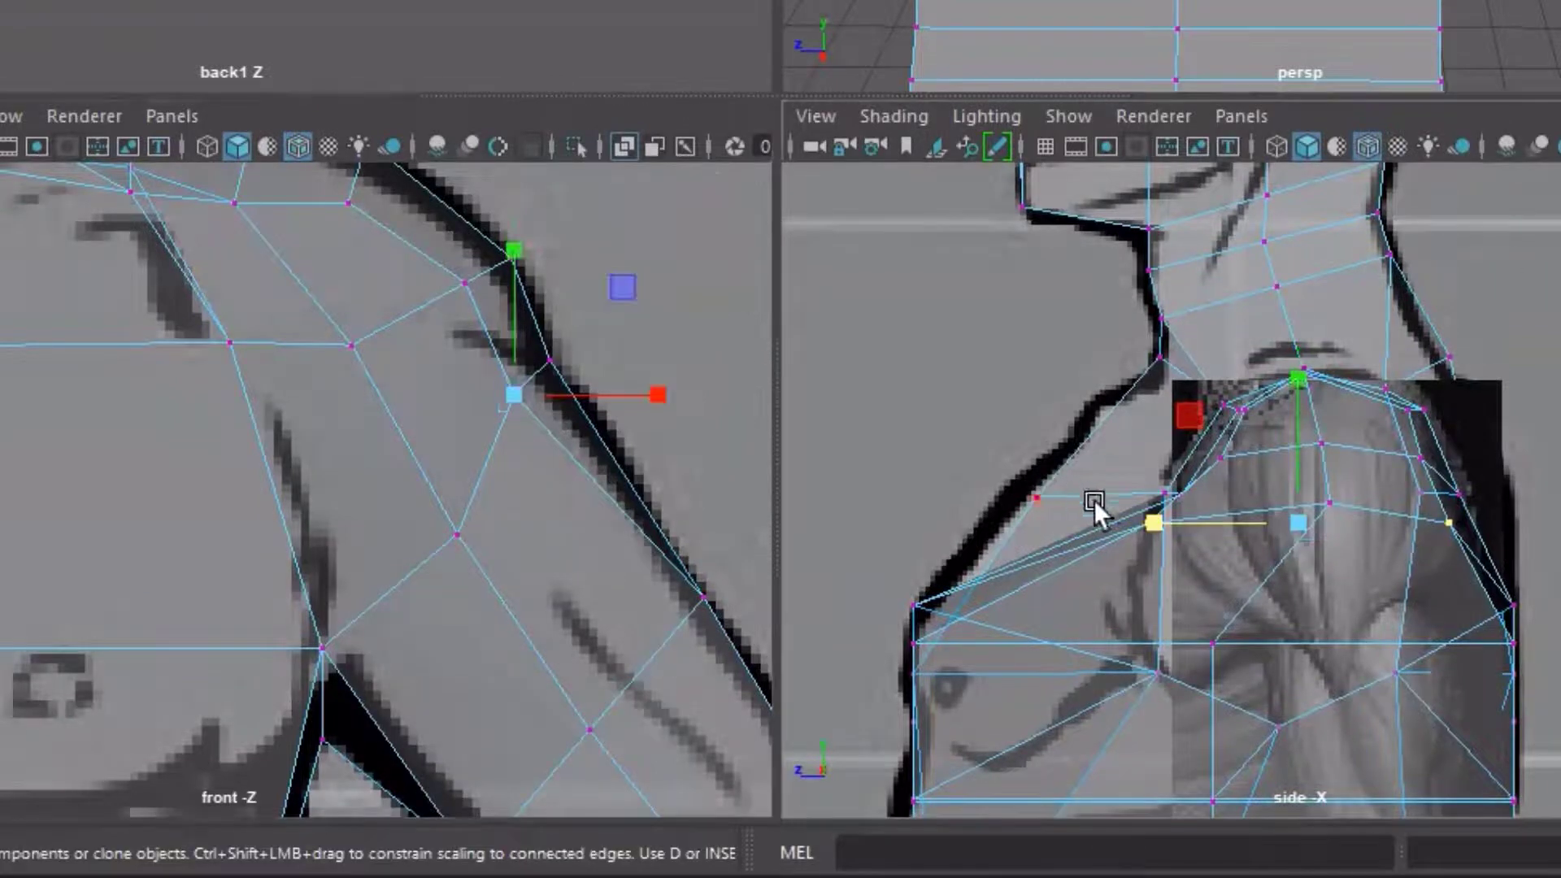
pyautogui.moveTo(1157, 522)
pyautogui.mouseDown()
pyautogui.moveTo(1226, 509)
pyautogui.moveTo(1177, 518)
pyautogui.mouseUp()
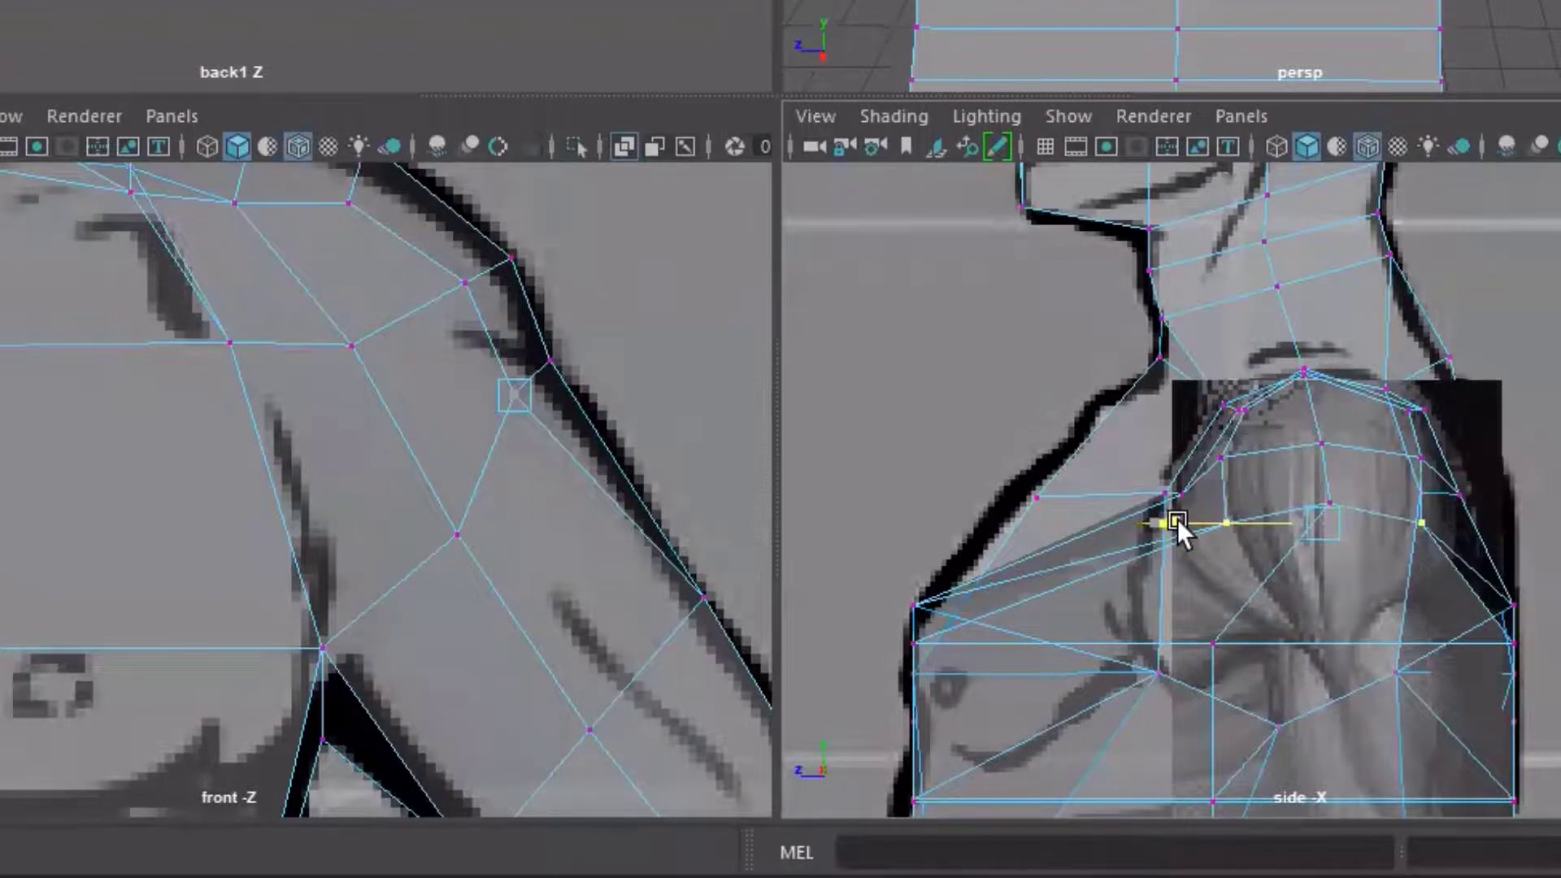
pyautogui.press('w')
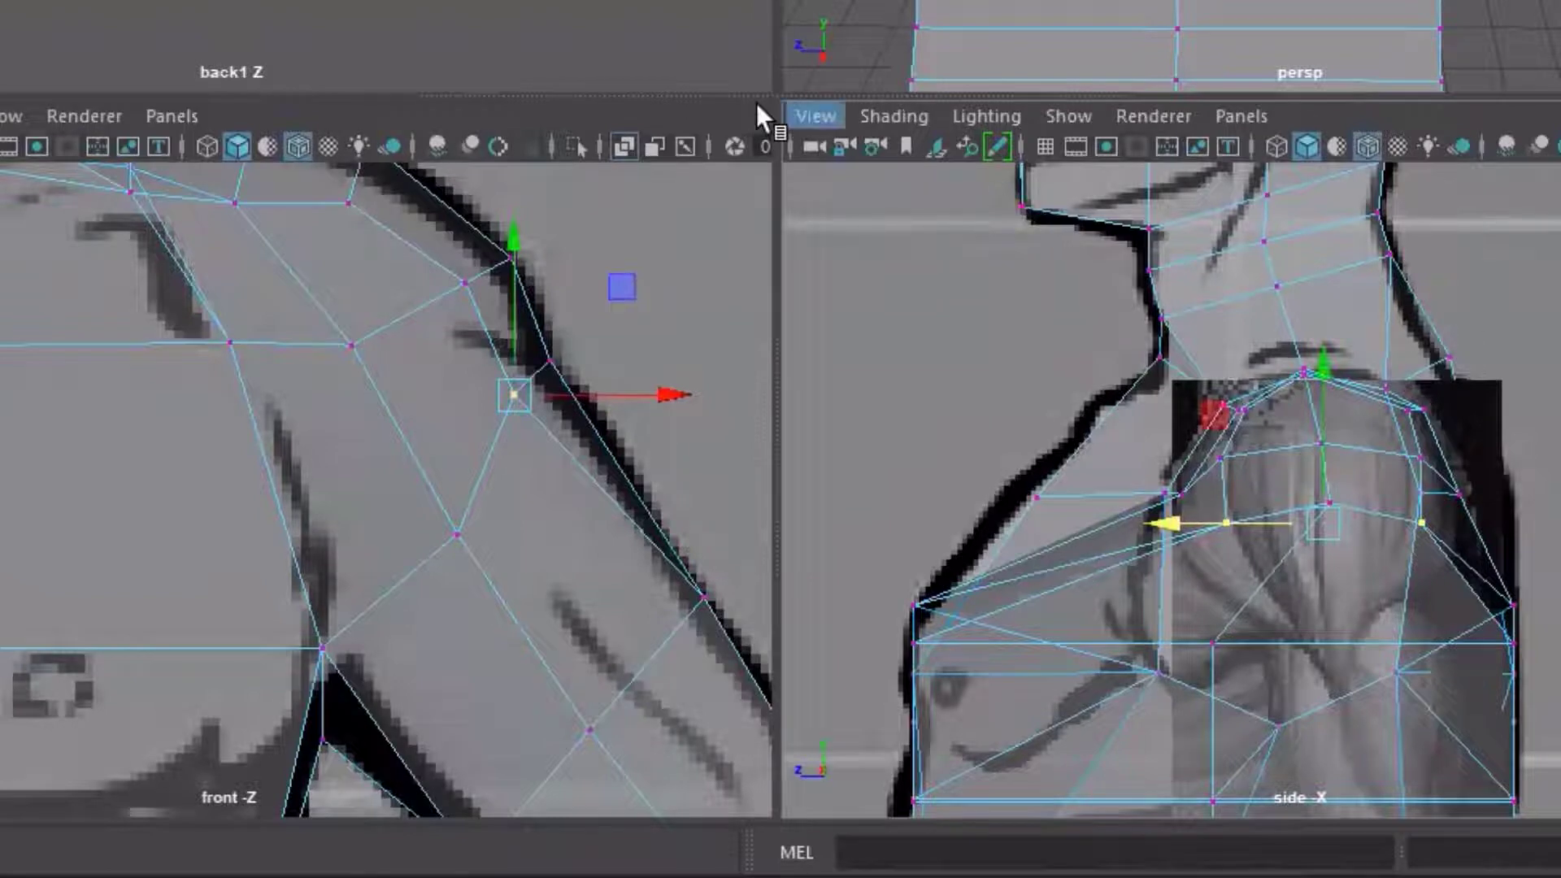
# Select the front and rear vertices between shoulder and armpit and scale them strongly together along Z to round the upper arm
pyautogui.moveTo(381, 505); pyautogui.dragTo(504, 602)
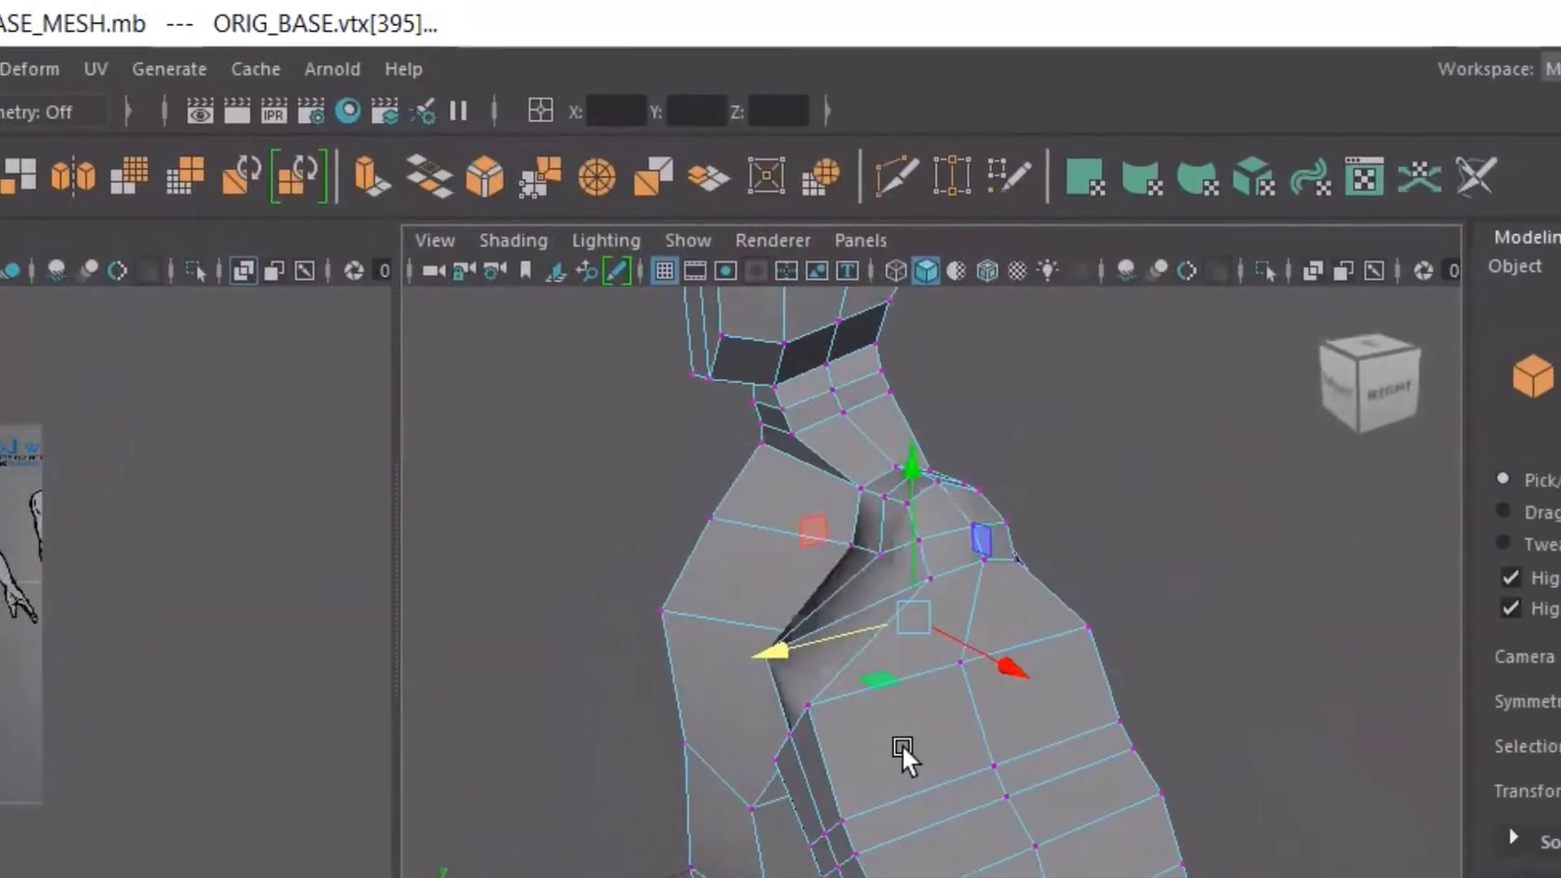
pyautogui.press('r')
pyautogui.moveTo(780, 641); pyautogui.dragTo(909, 611)
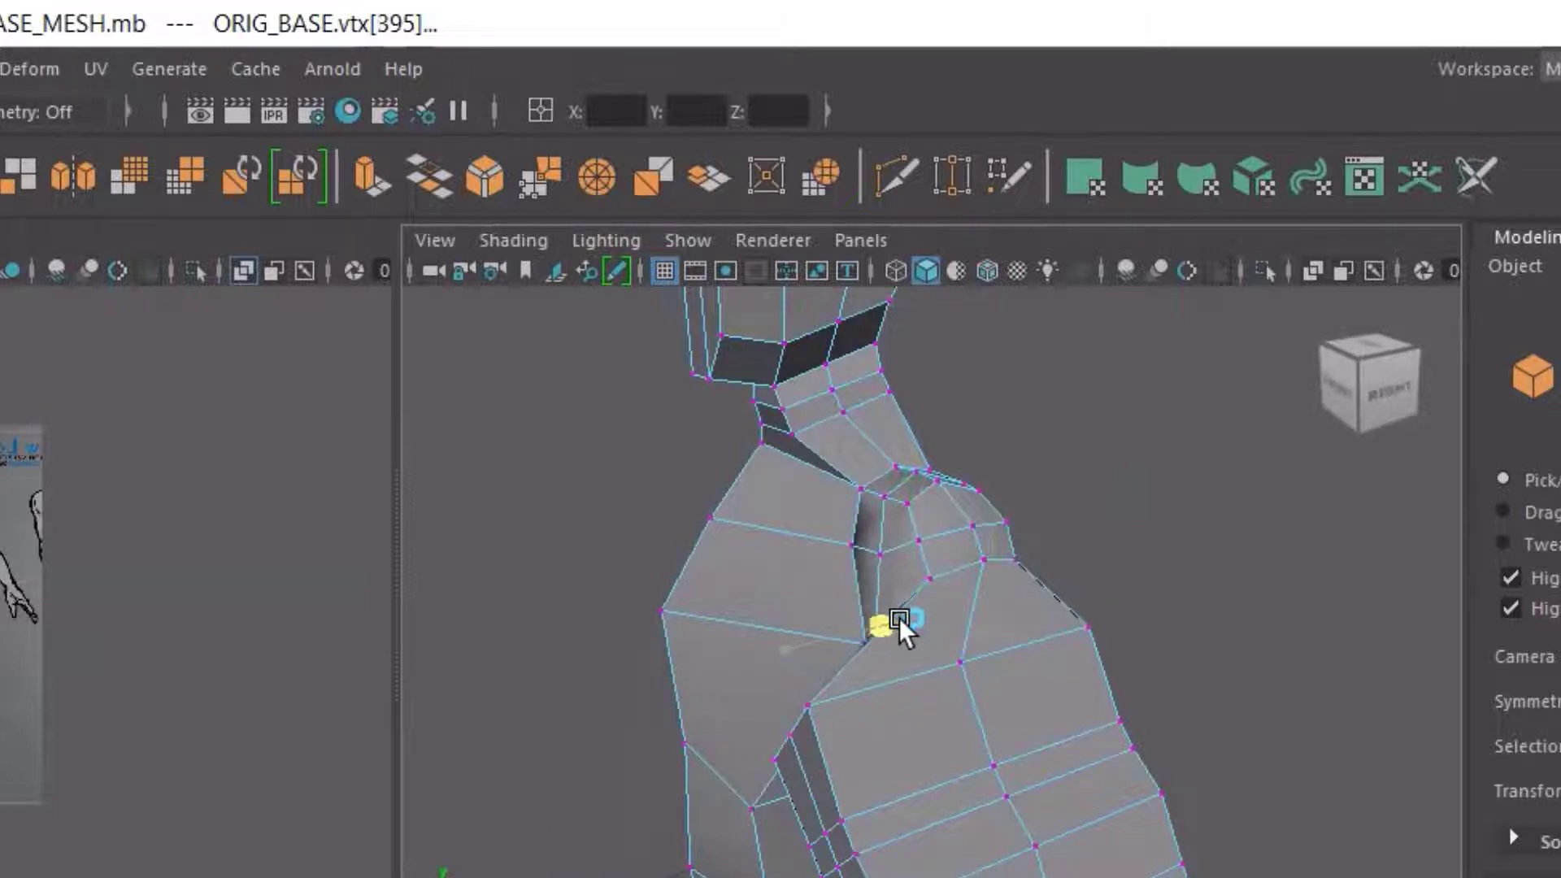
pyautogui.click(918, 615)
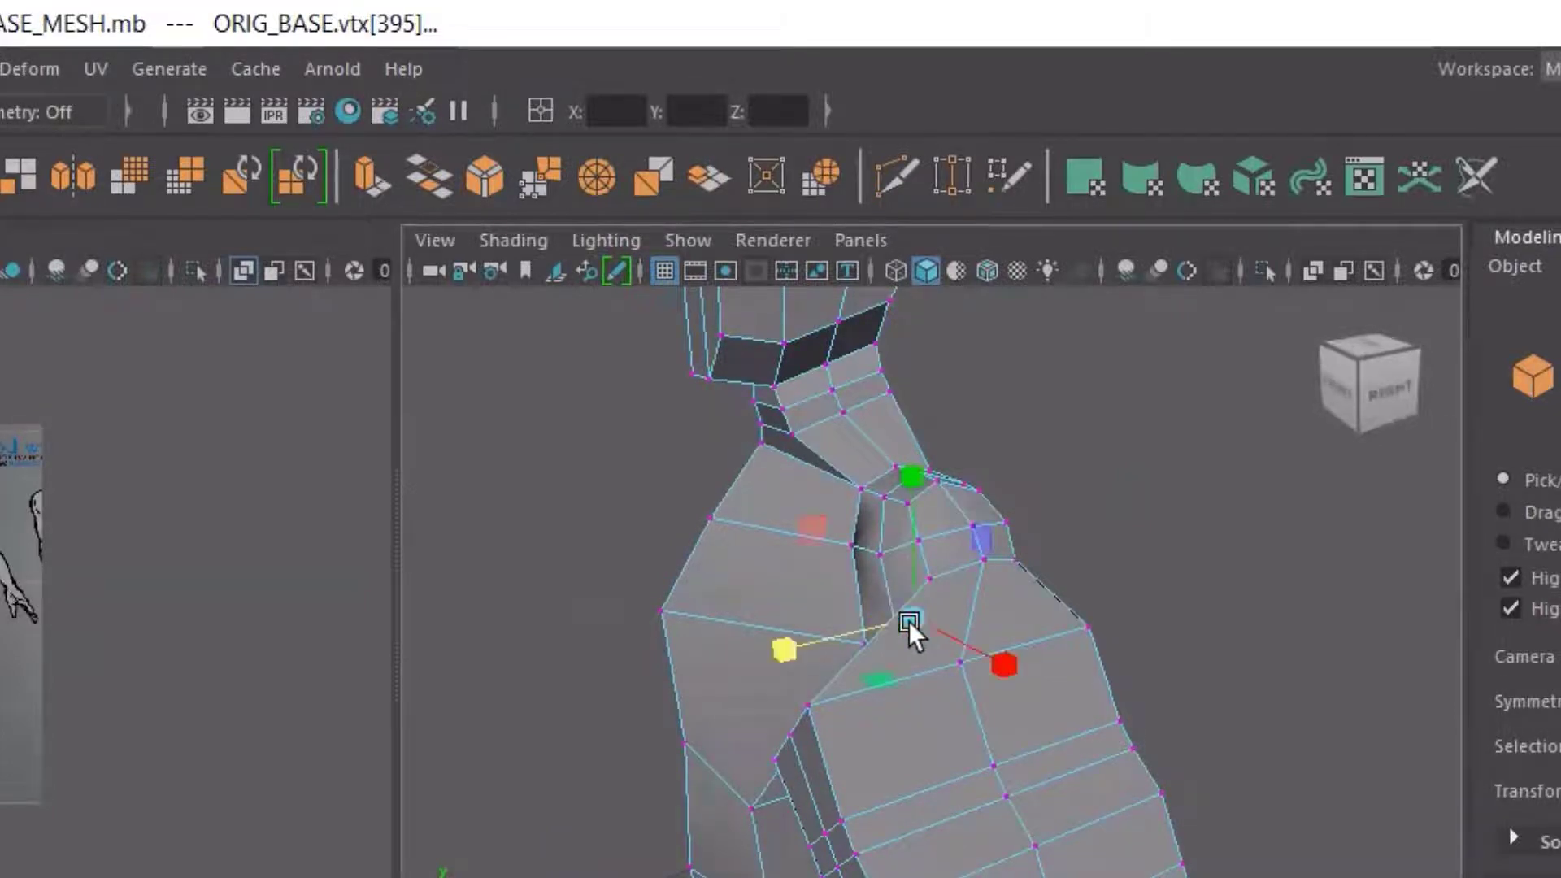
pyautogui.keyDown('alt'); pyautogui.moveTo(909, 623); pyautogui.dragTo(807, 694); pyautogui.keyUp('alt')
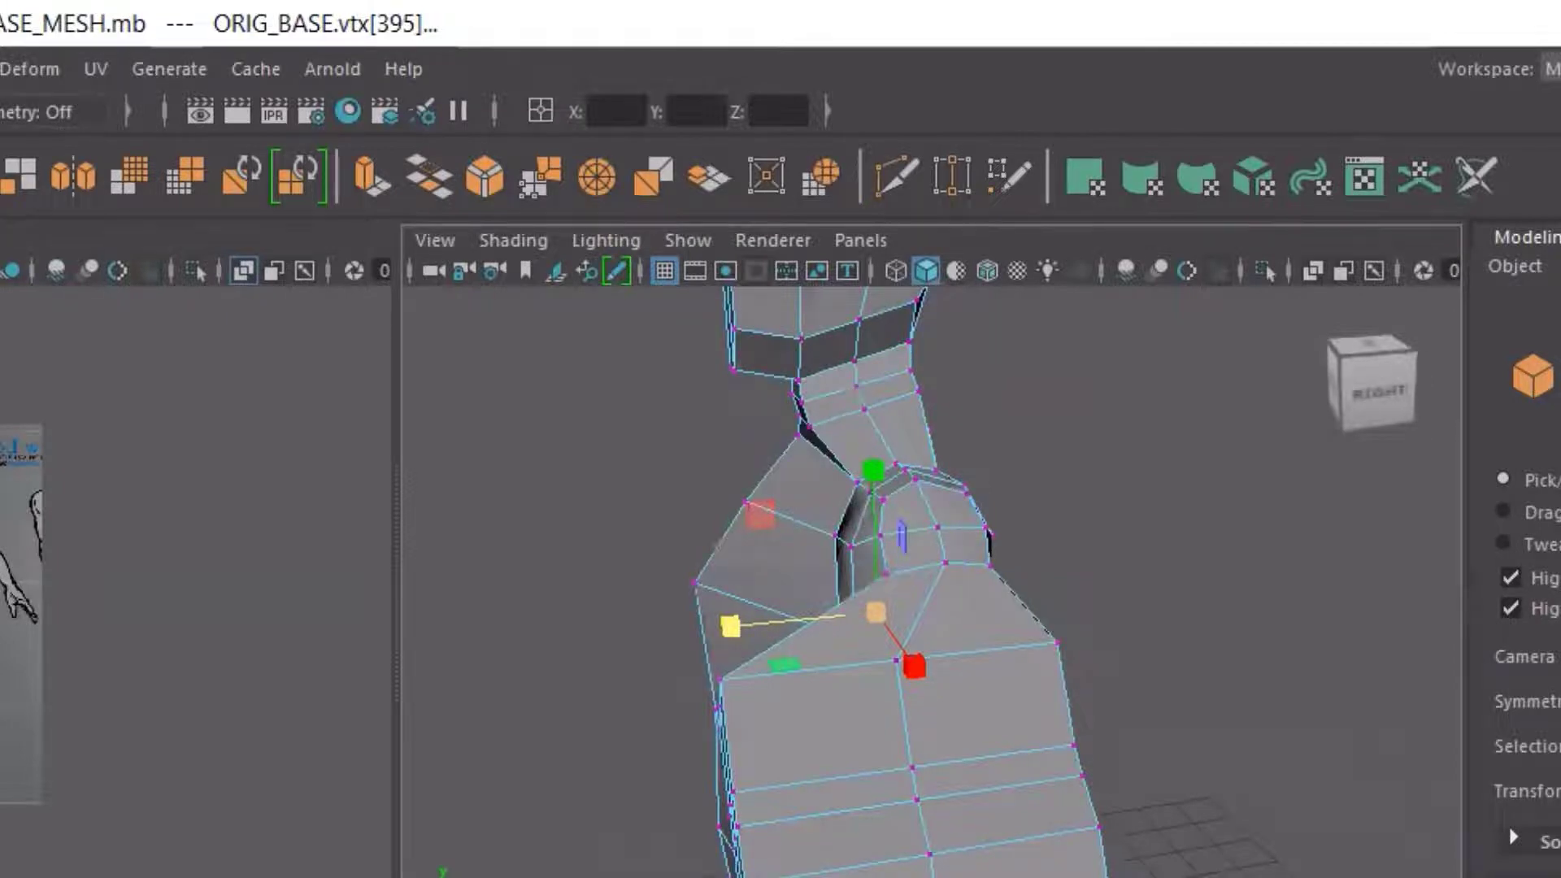
pyautogui.moveTo(730, 626); pyautogui.dragTo(859, 614)
# Turn on the smooth mesh preview and nudge the rear shoulder vertex along X and Z to soften the back of the deltoid
pyautogui.keyDown('alt'); pyautogui.moveTo(1164, 700); pyautogui.dragTo(451, 876); pyautogui.keyUp('alt')
pyautogui.press('space')
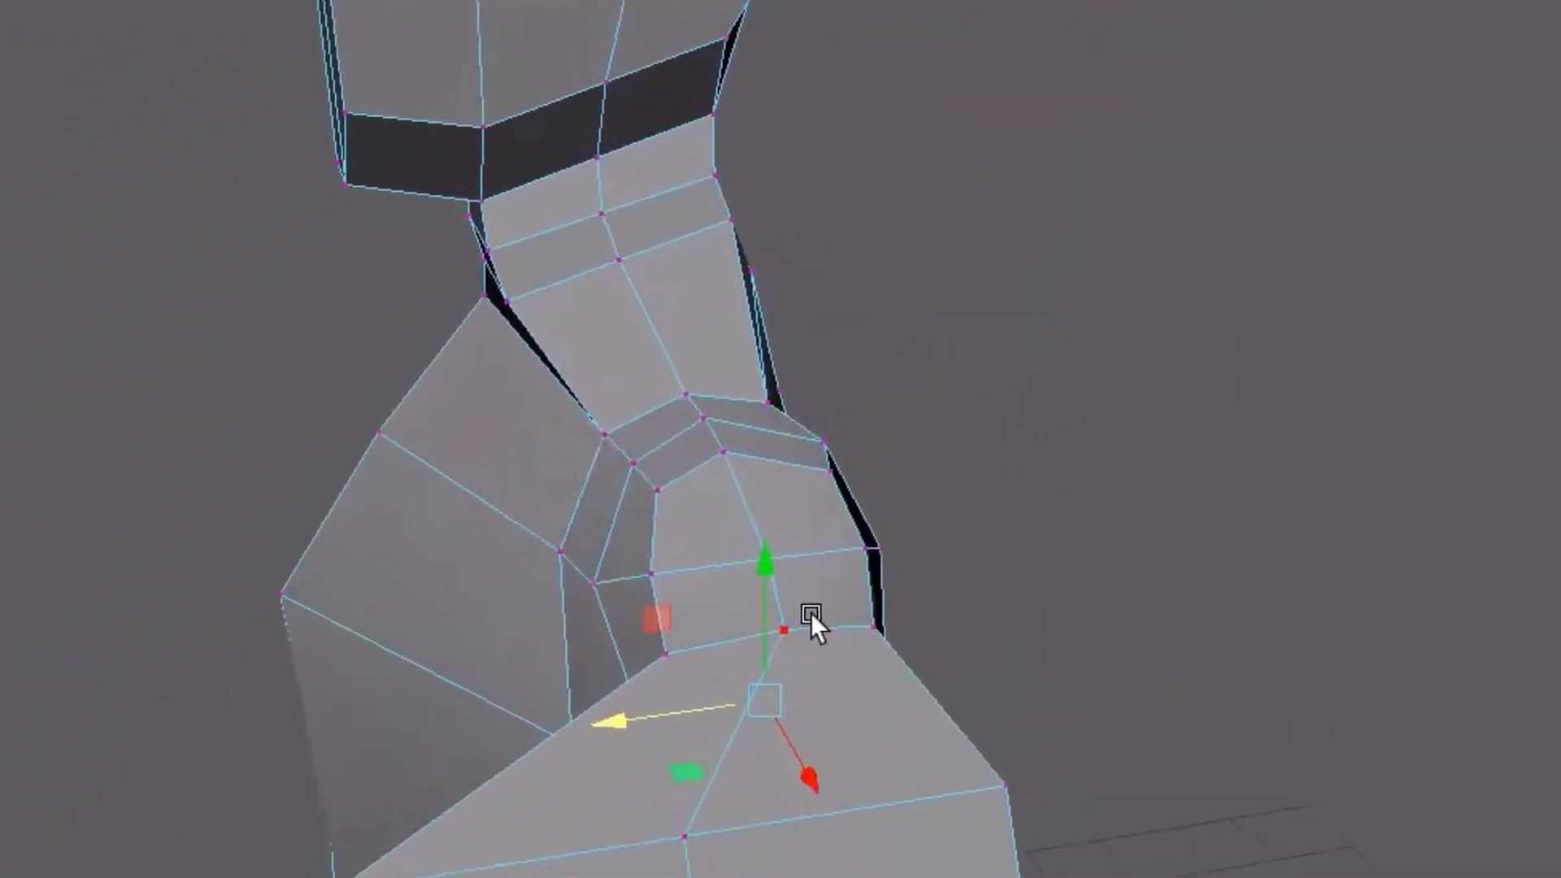
pyautogui.keyDown('alt'); pyautogui.moveTo(498, 868); pyautogui.dragTo(556, 819, button='middle'); pyautogui.keyUp('alt')
pyautogui.press('3')
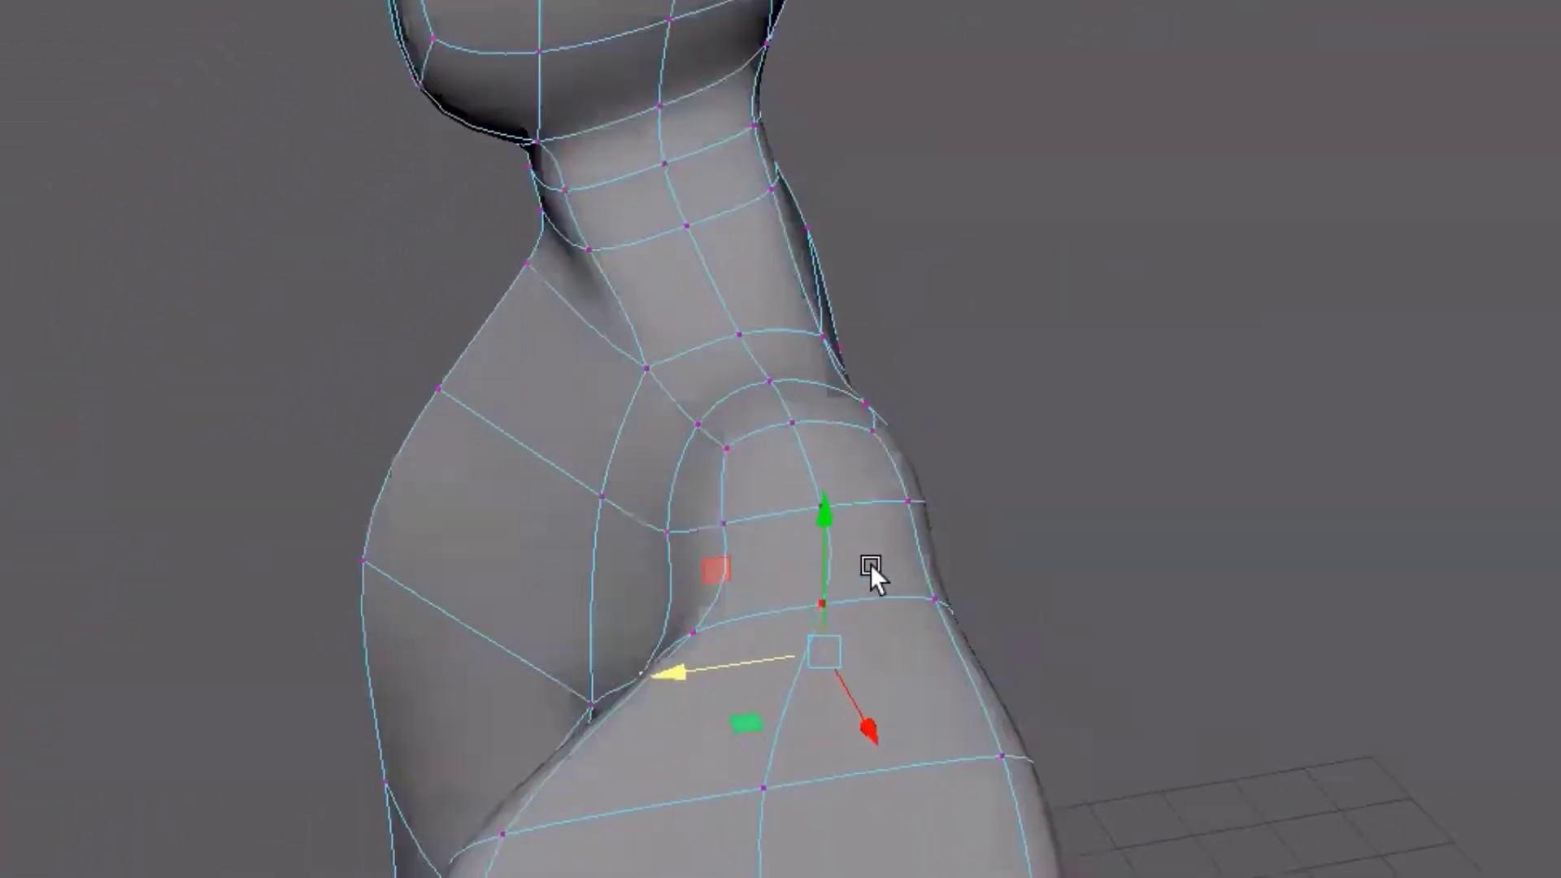
pyautogui.keyDown('alt'); pyautogui.moveTo(867, 608); pyautogui.dragTo(658, 737); pyautogui.keyUp('alt')
pyautogui.moveTo(674, 730); pyautogui.dragTo(676, 732)
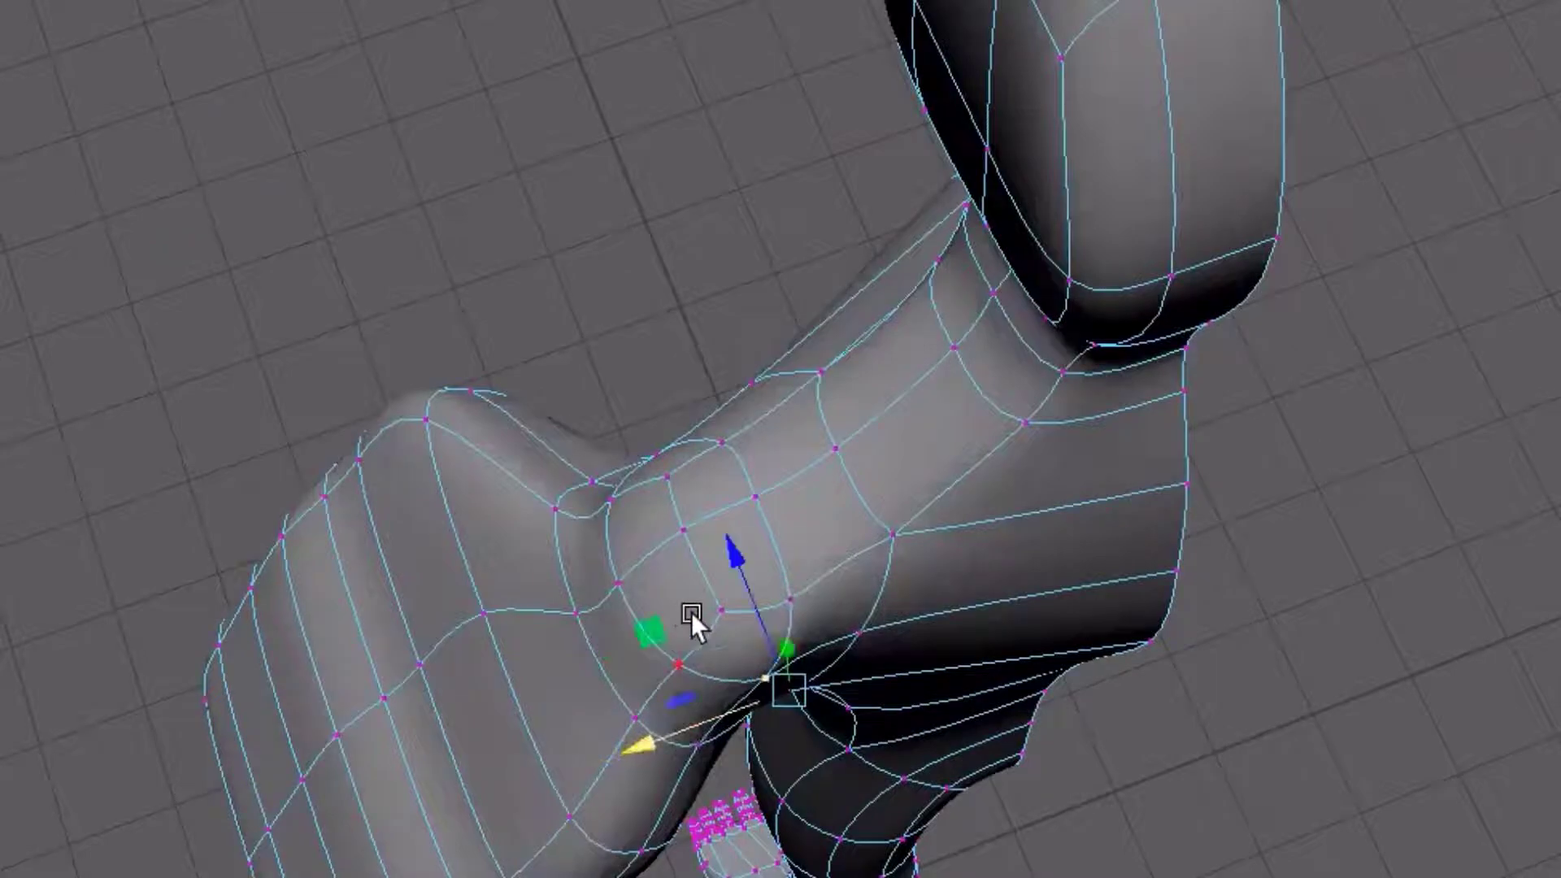
pyautogui.moveTo(744, 571); pyautogui.dragTo(750, 582)
# Examine the smoothed shoulder from behind, from above and in the side view against the arm reference
pyautogui.keyDown('alt'); pyautogui.moveTo(938, 845); pyautogui.dragTo(758, 733); pyautogui.keyUp('alt')
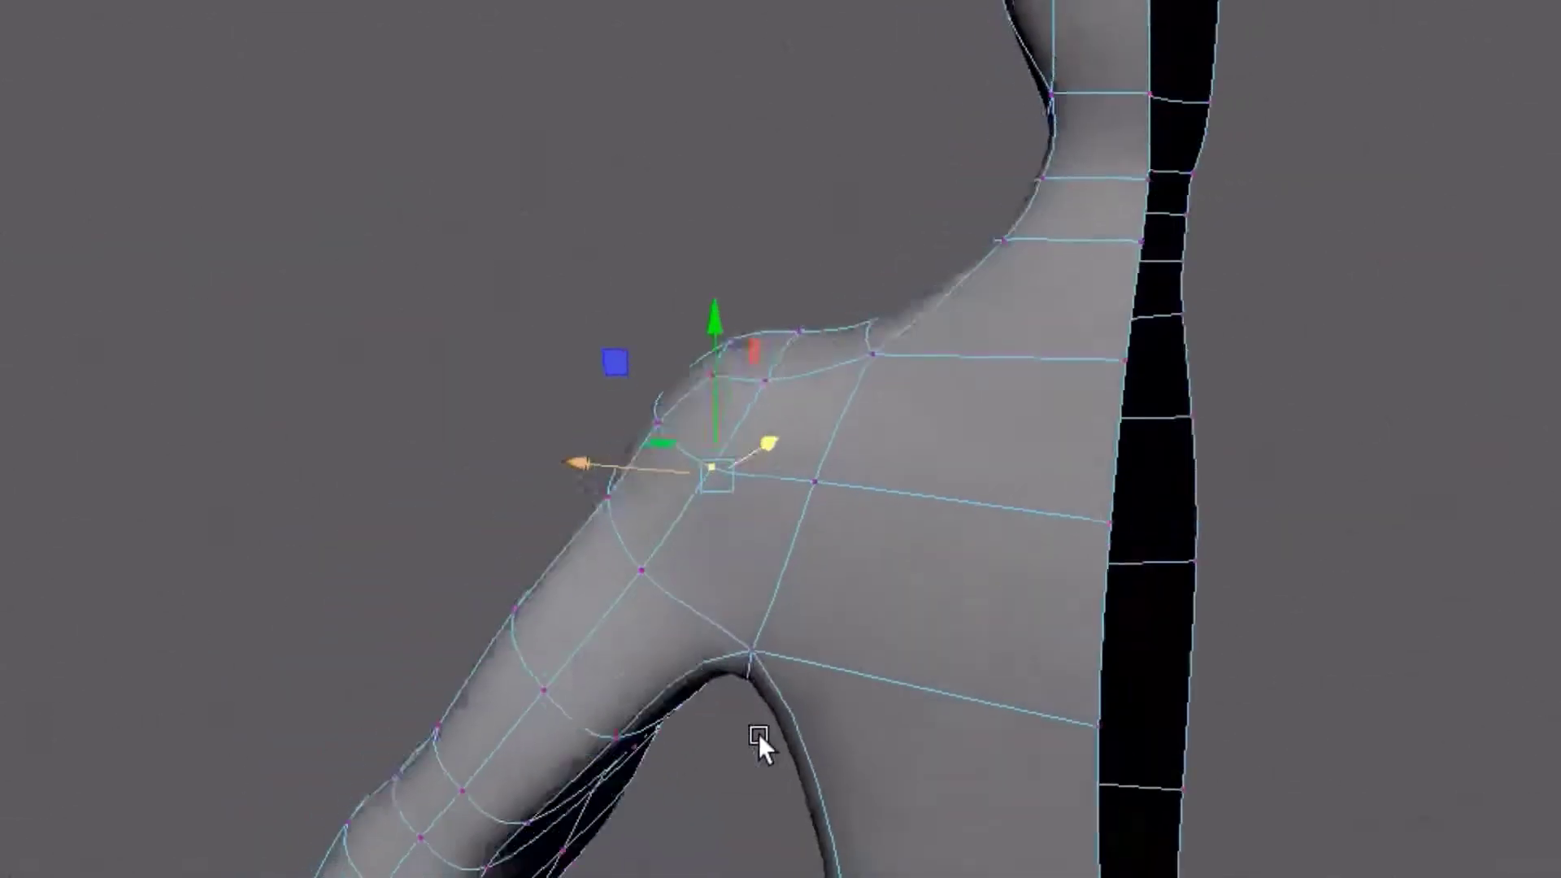
pyautogui.scroll(3, 691, 731)
pyautogui.scroll(-3, 621, 730)
pyautogui.keyDown('alt'); pyautogui.moveTo(621, 730); pyautogui.dragTo(1401, 753); pyautogui.keyUp('alt')
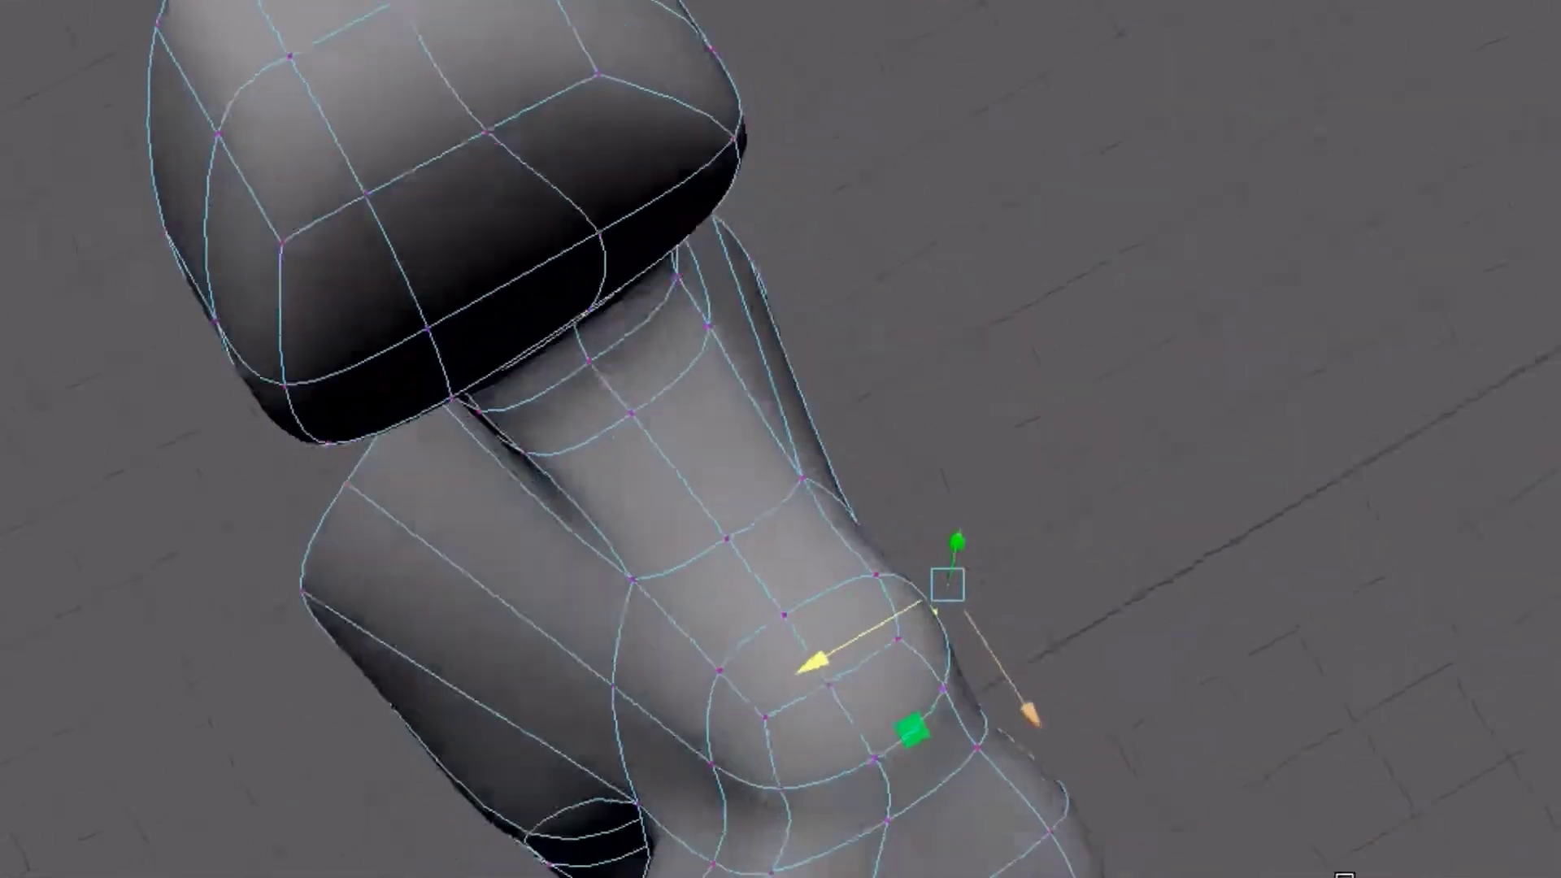
pyautogui.press('space')
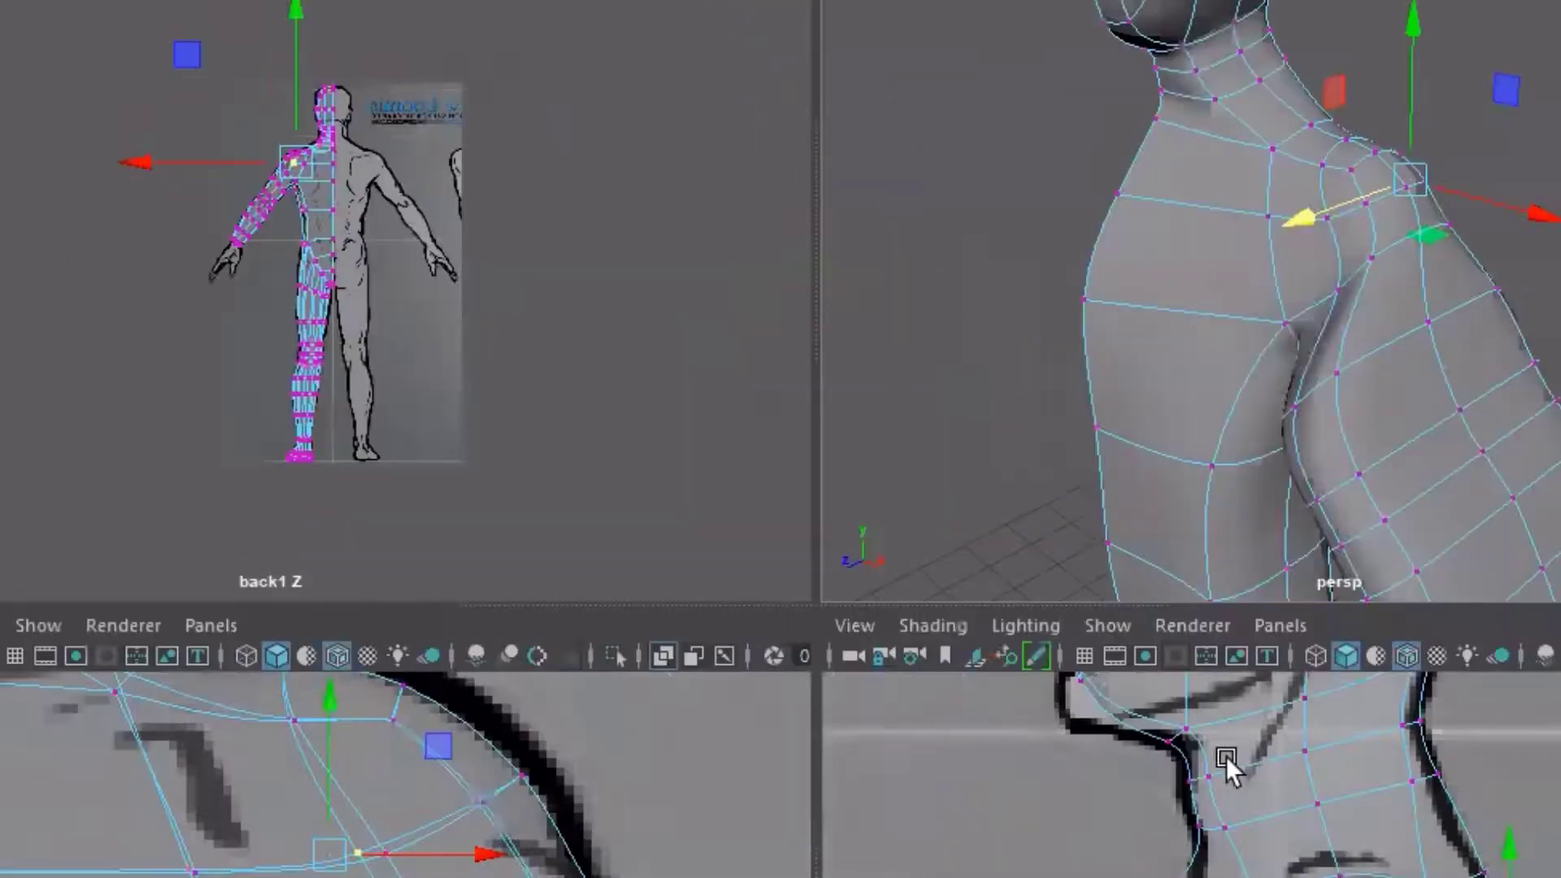
pyautogui.press('space')
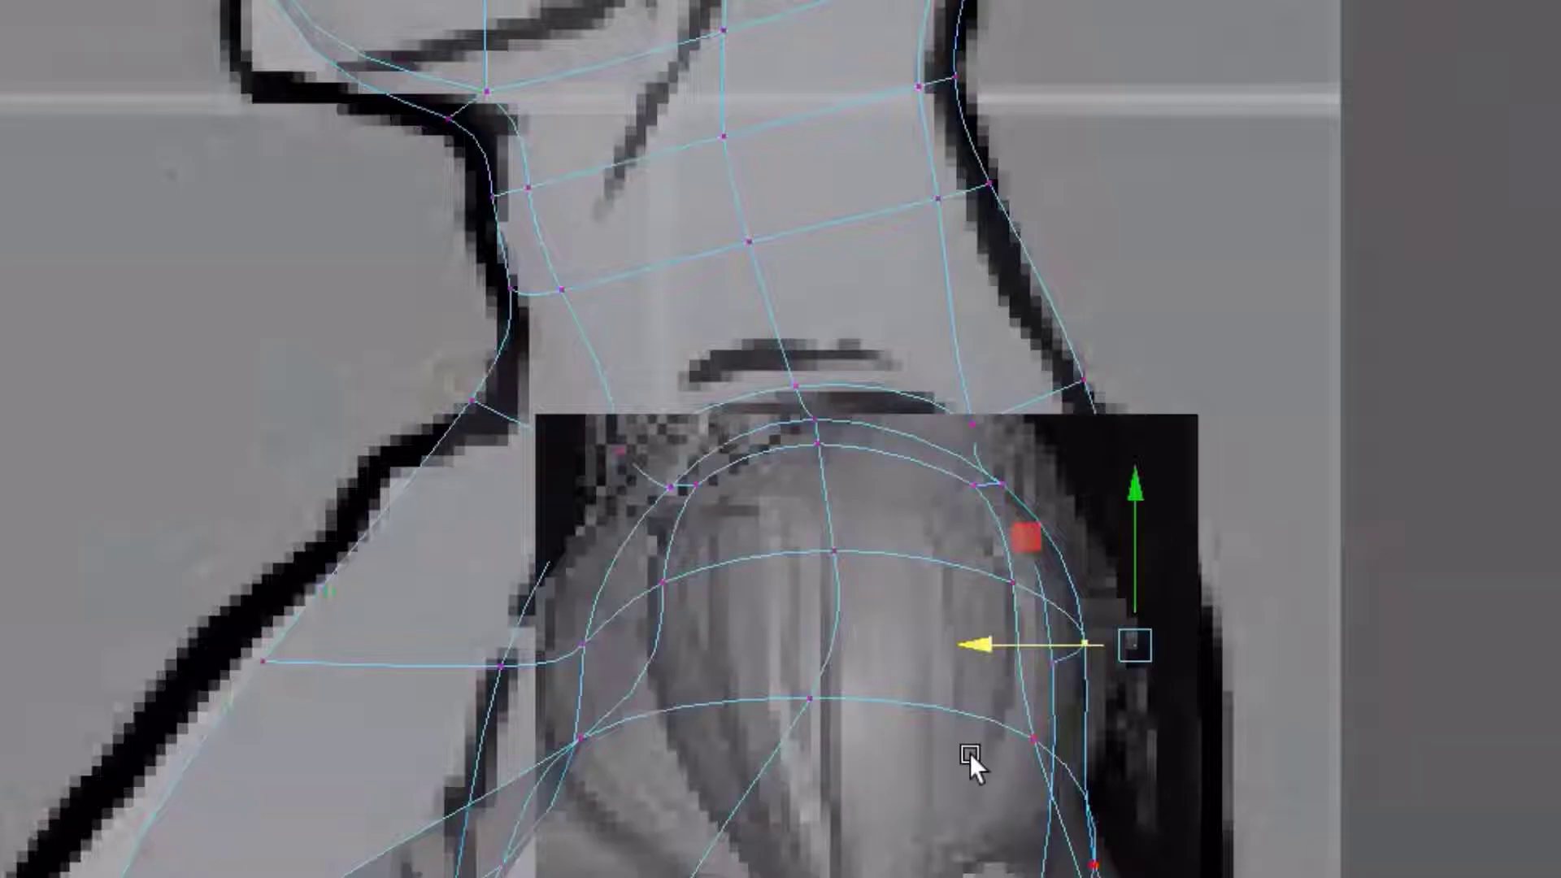
pyautogui.press('space')
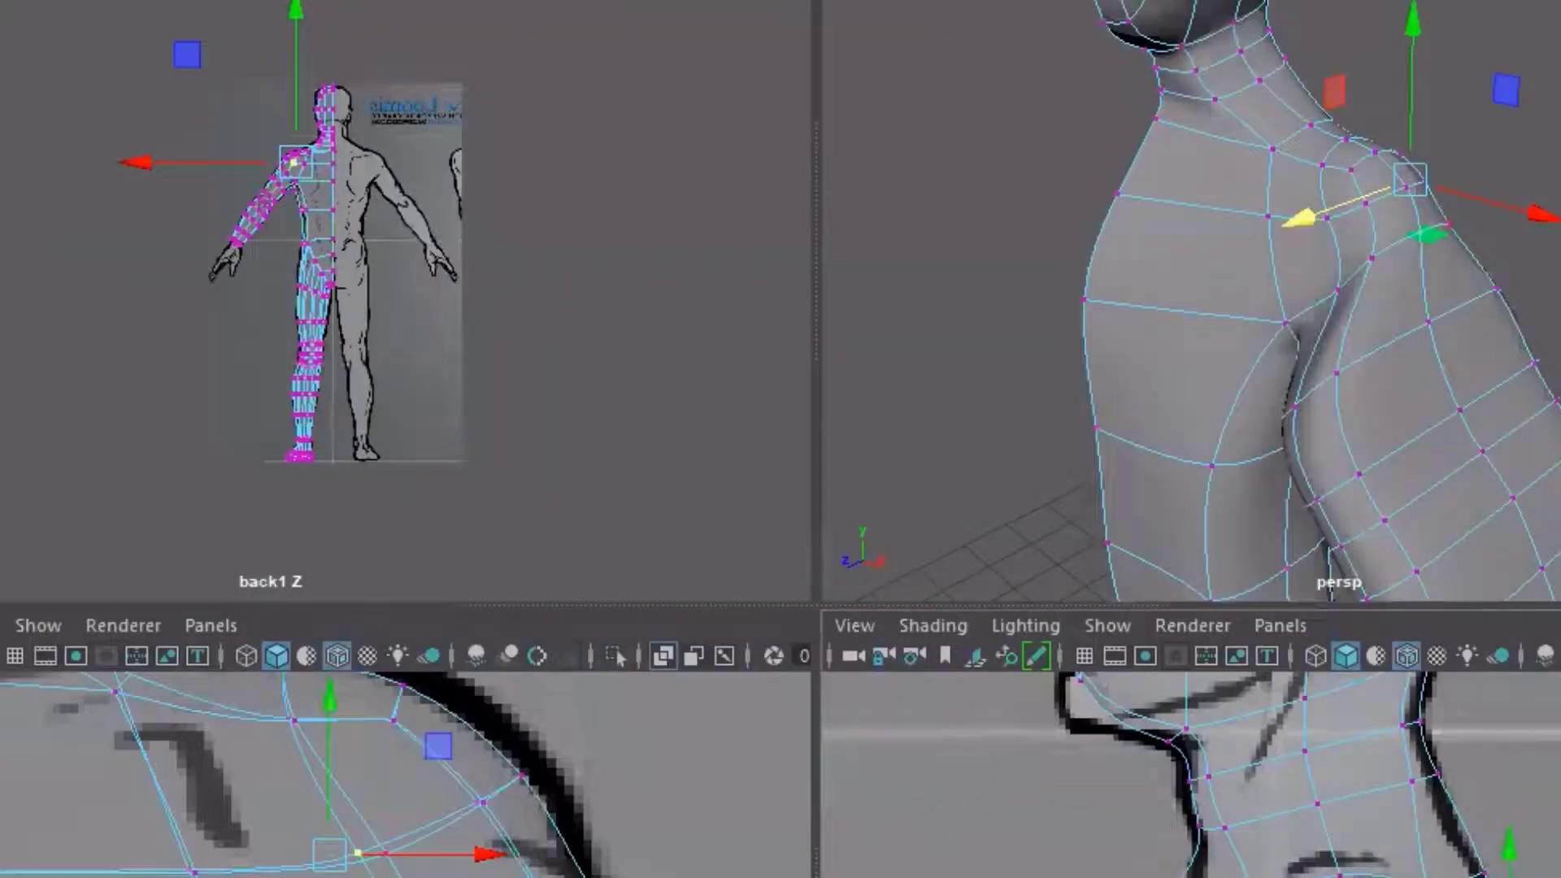
# Raise the inner top shoulder vertices to the front reference outline and move the adjacent outer vertices outward along the curve
pyautogui.scroll(5, 543, 875)
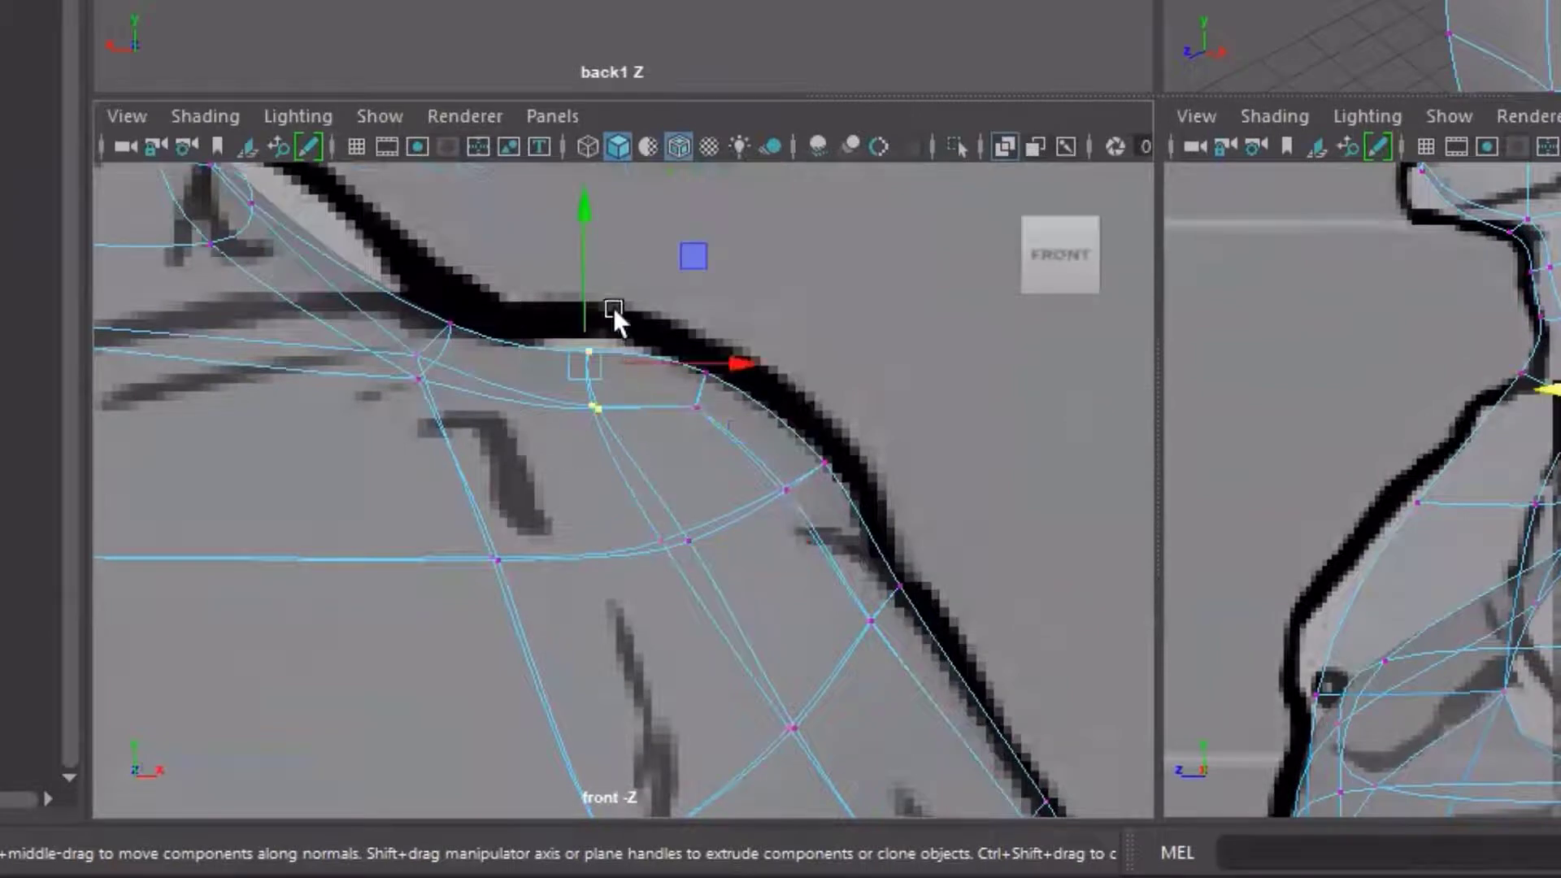
pyautogui.moveTo(588, 260); pyautogui.dragTo(606, 209)
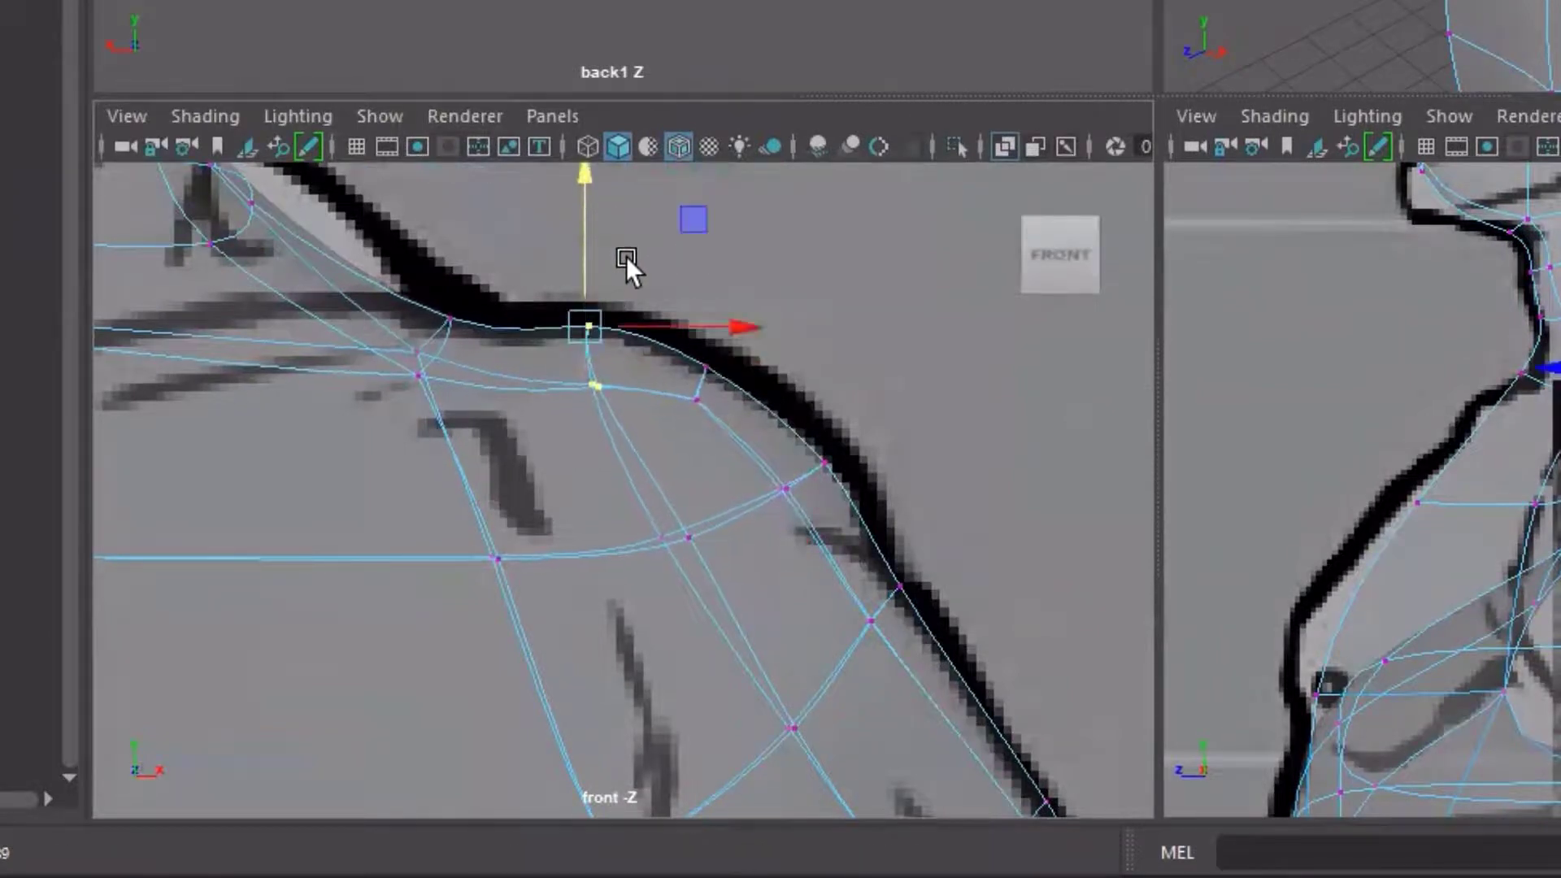
pyautogui.moveTo(644, 326); pyautogui.dragTo(647, 435)
pyautogui.click(818, 304)
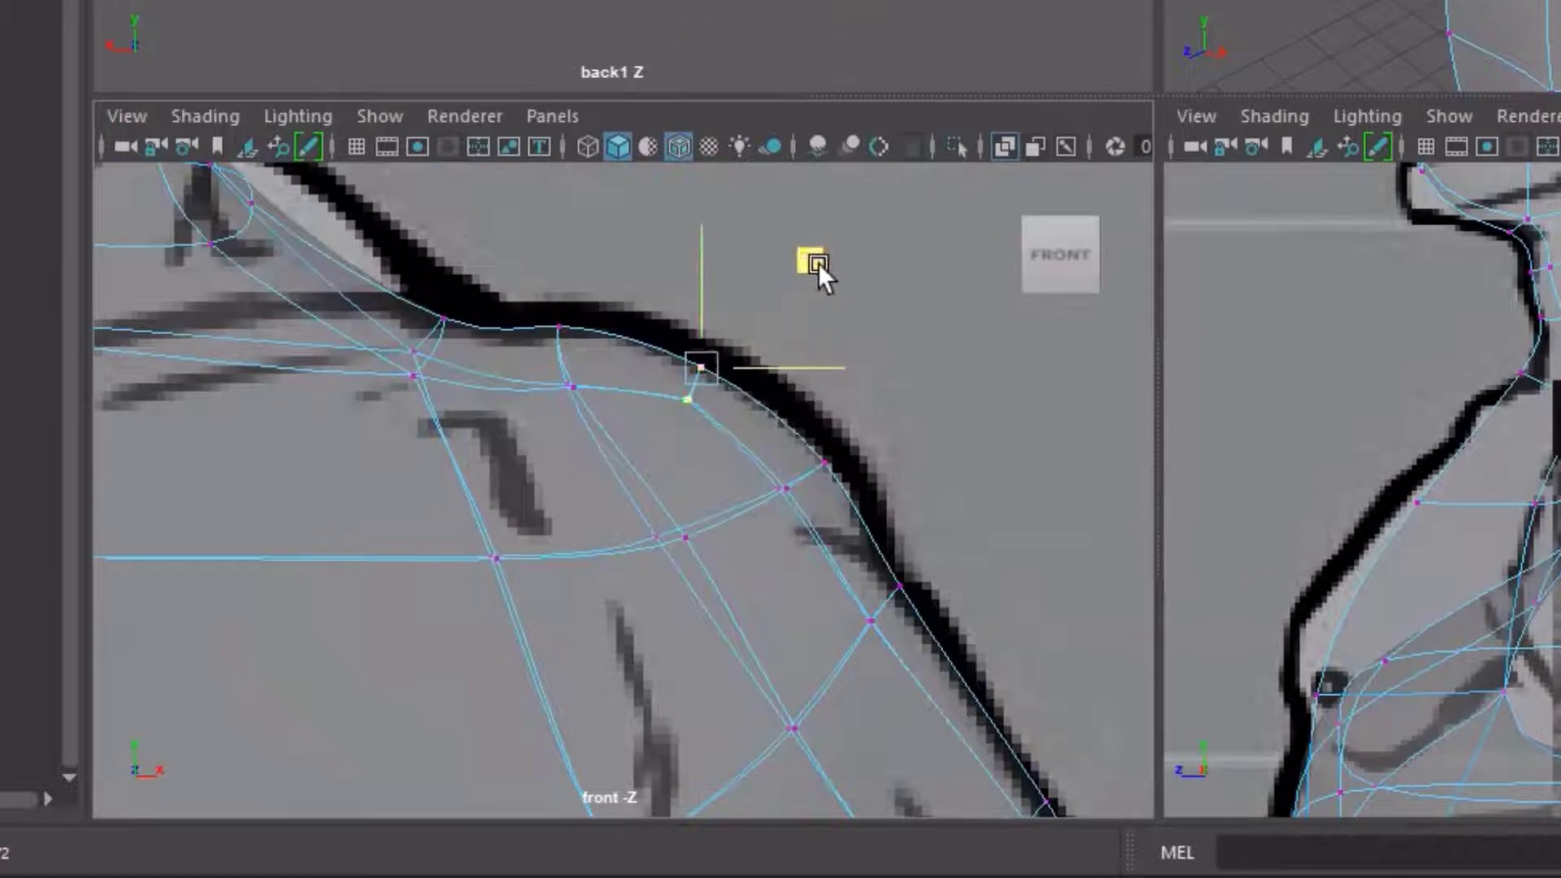
pyautogui.moveTo(817, 262); pyautogui.dragTo(865, 256)
# Move the outer deltoid vertices outward and down onto the front reference outline, then pull the inner chest-side vertex back inward
pyautogui.moveTo(920, 432); pyautogui.dragTo(671, 555)
pyautogui.click(951, 388)
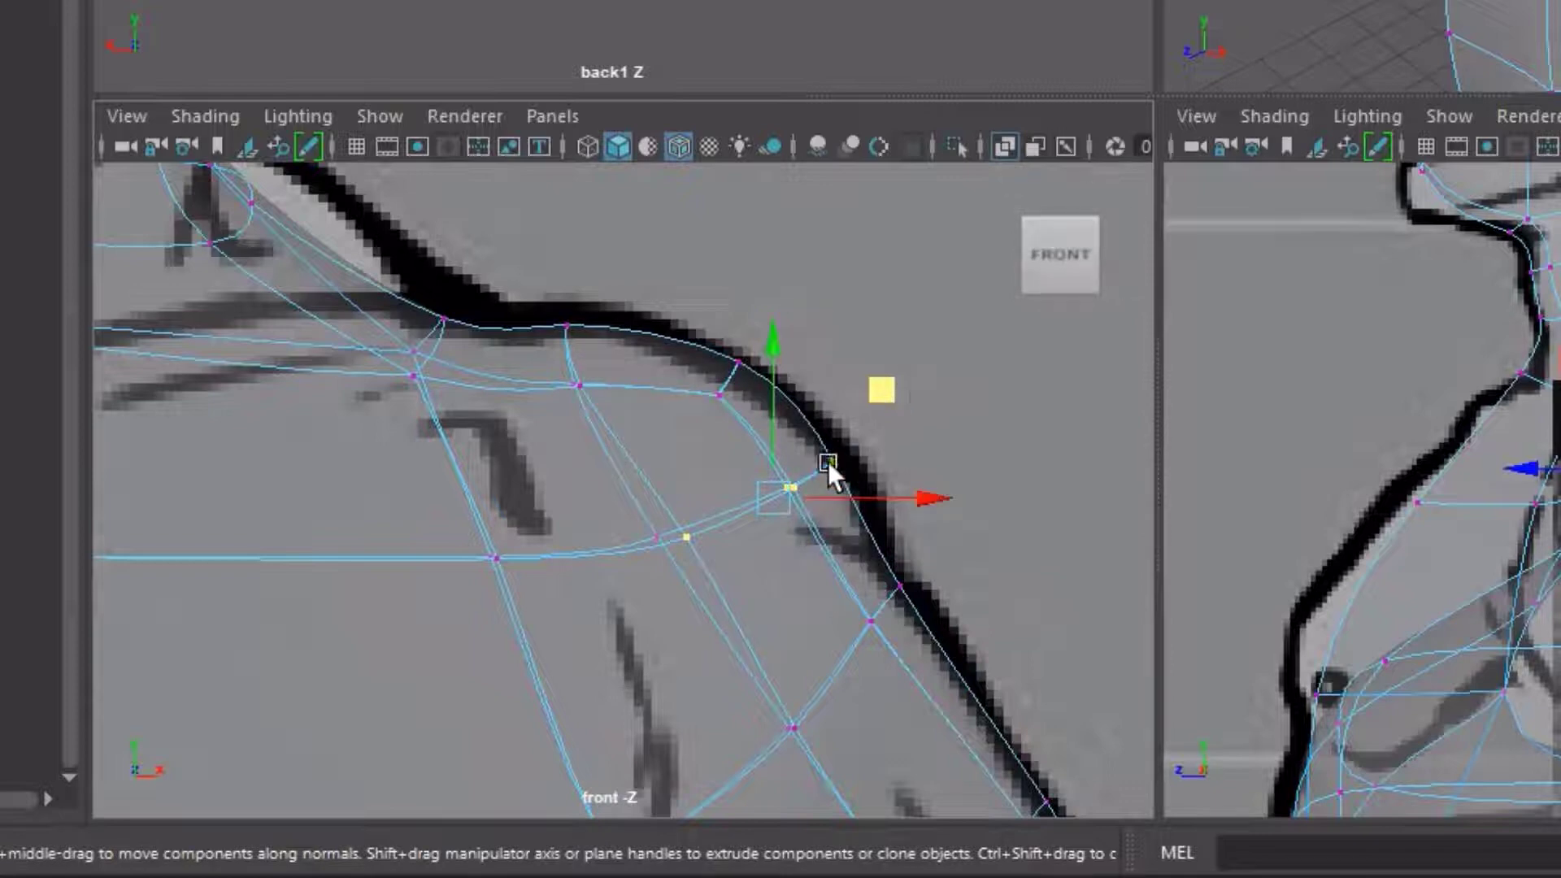
pyautogui.moveTo(778, 498); pyautogui.dragTo(824, 541)
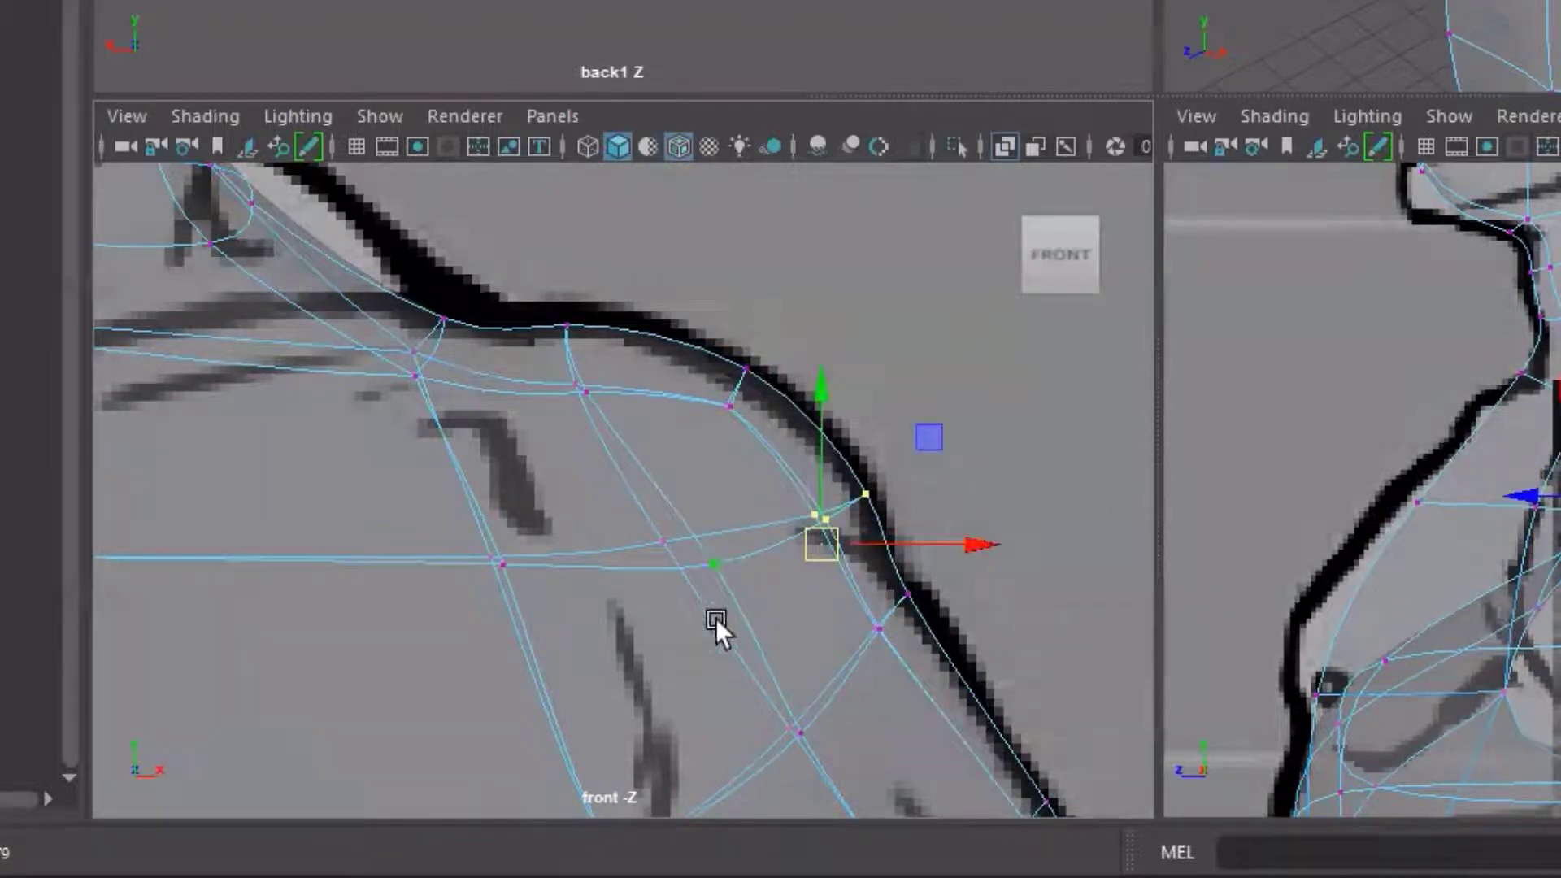
pyautogui.moveTo(613, 627); pyautogui.dragTo(769, 541)
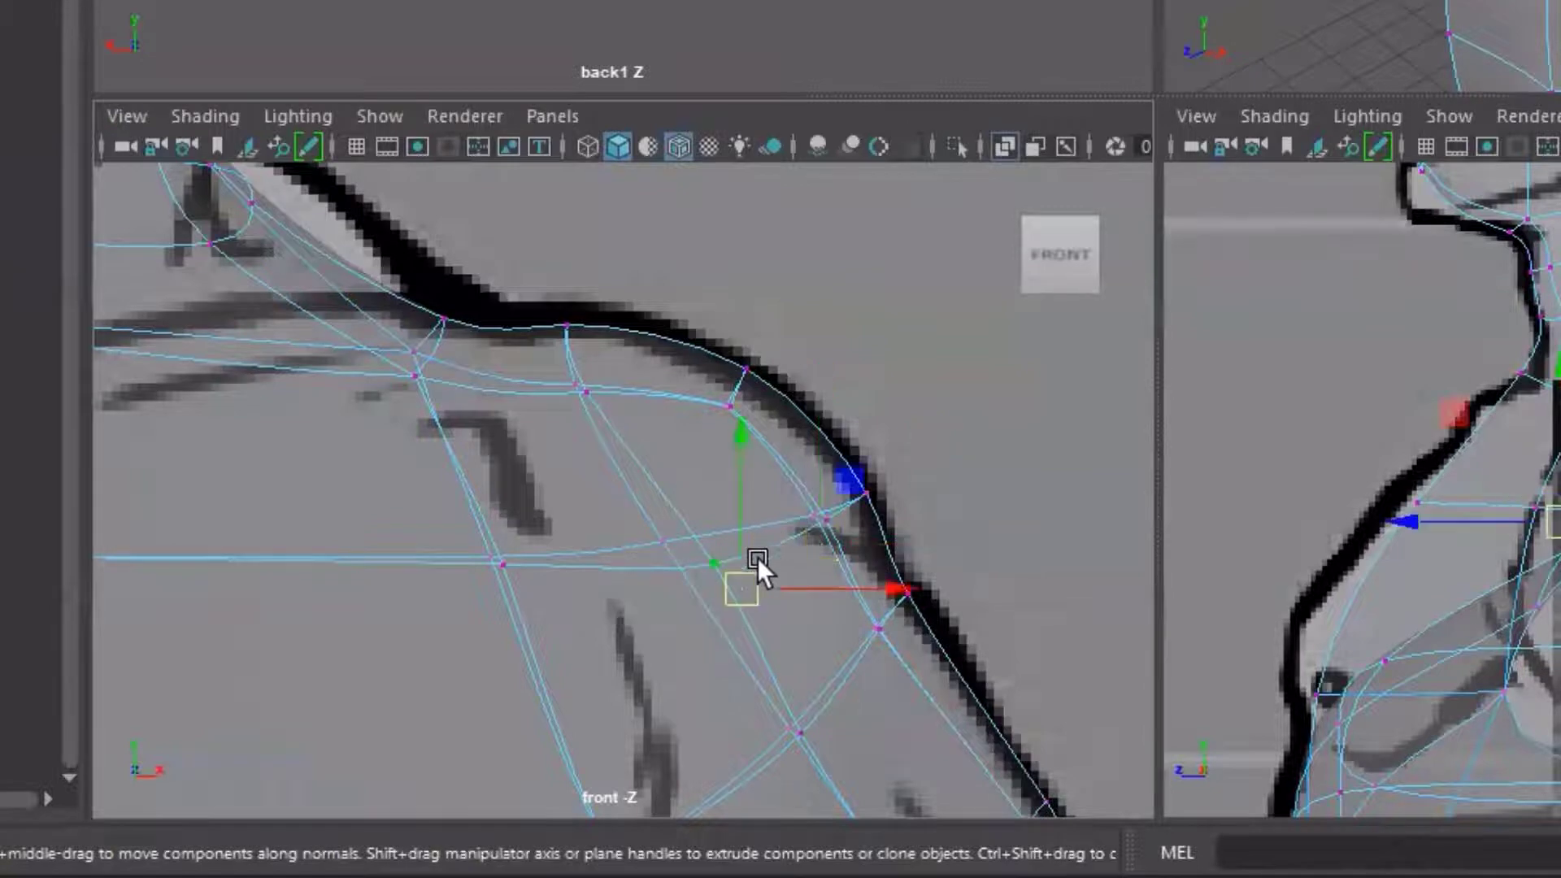
pyautogui.moveTo(844, 475); pyautogui.dragTo(783, 455, button='middle')
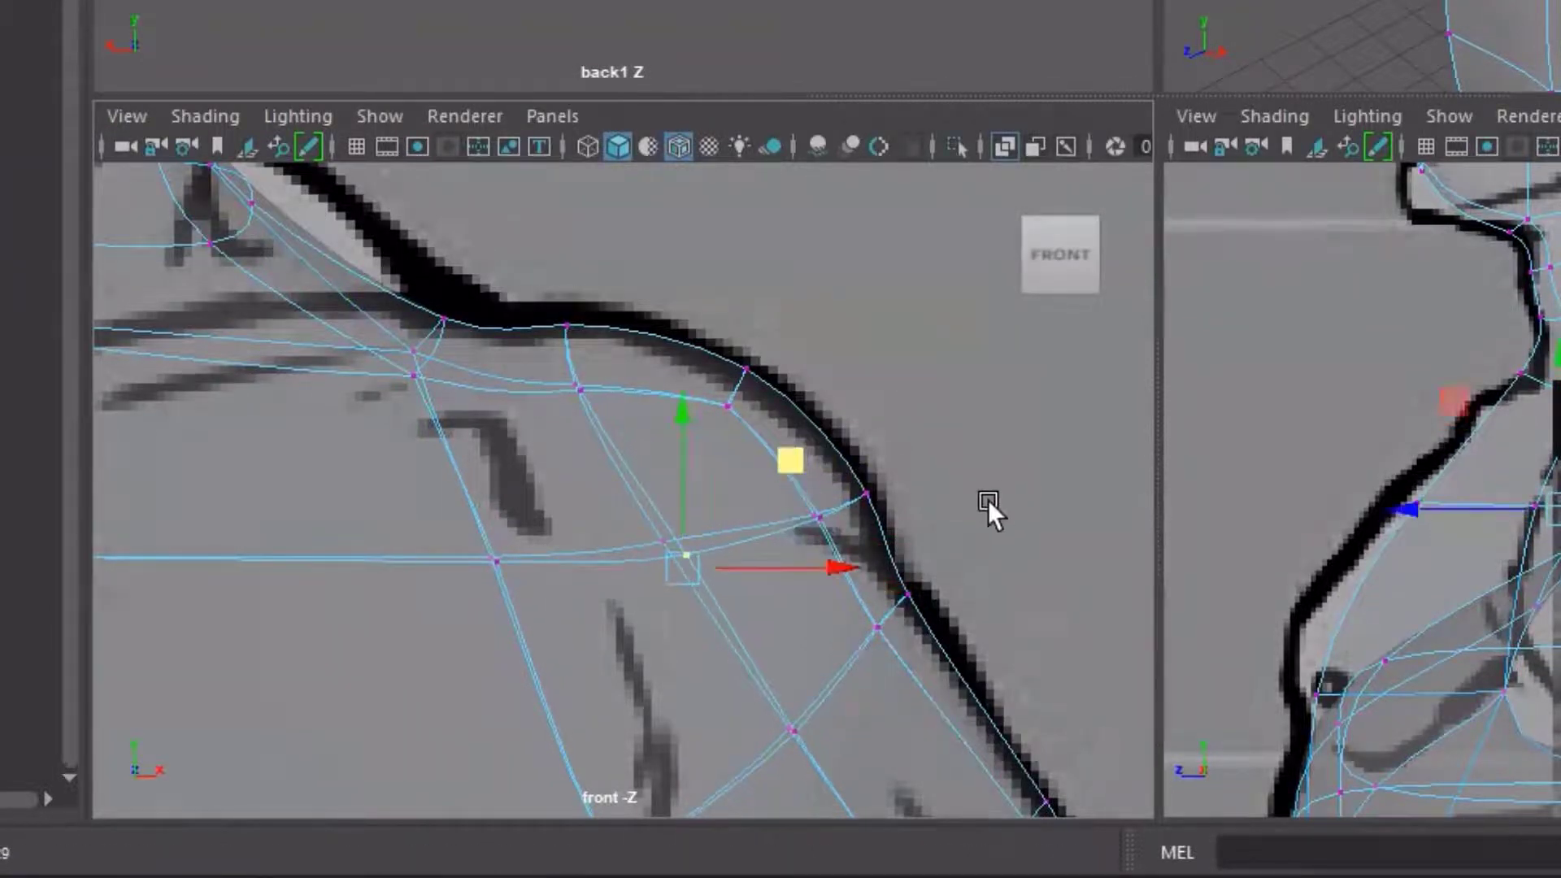
# Select the armpit vertices in the front view and move them outward to the armpit crease of the reference
pyautogui.click(991, 513)
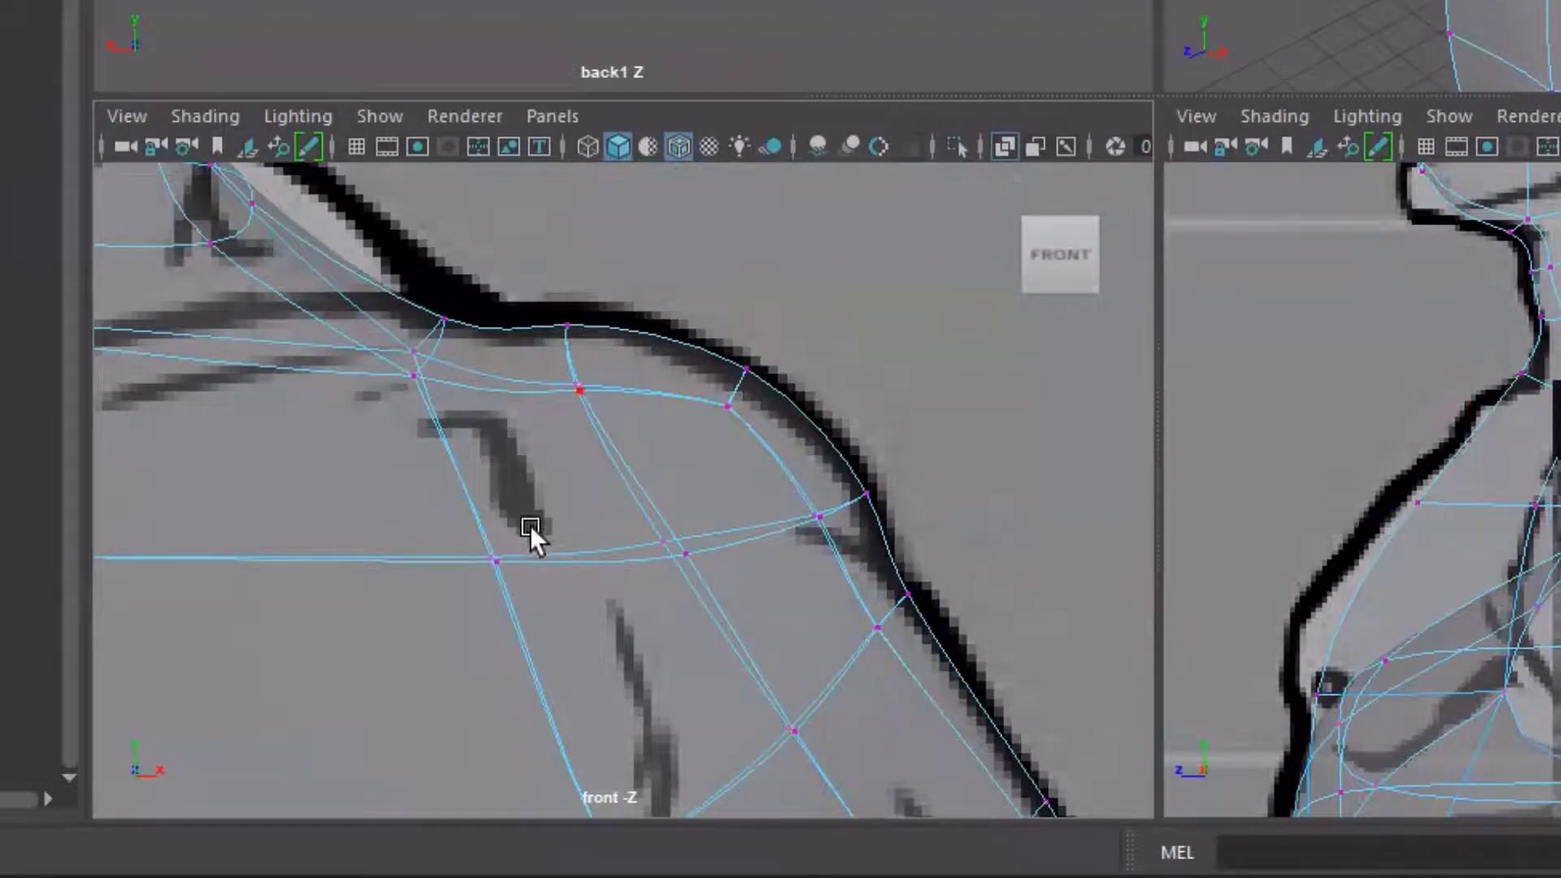
pyautogui.keyDown('alt'); pyautogui.moveTo(946, 634); pyautogui.dragTo(910, 411, button='middle'); pyautogui.keyUp('alt')
pyautogui.click(779, 569)
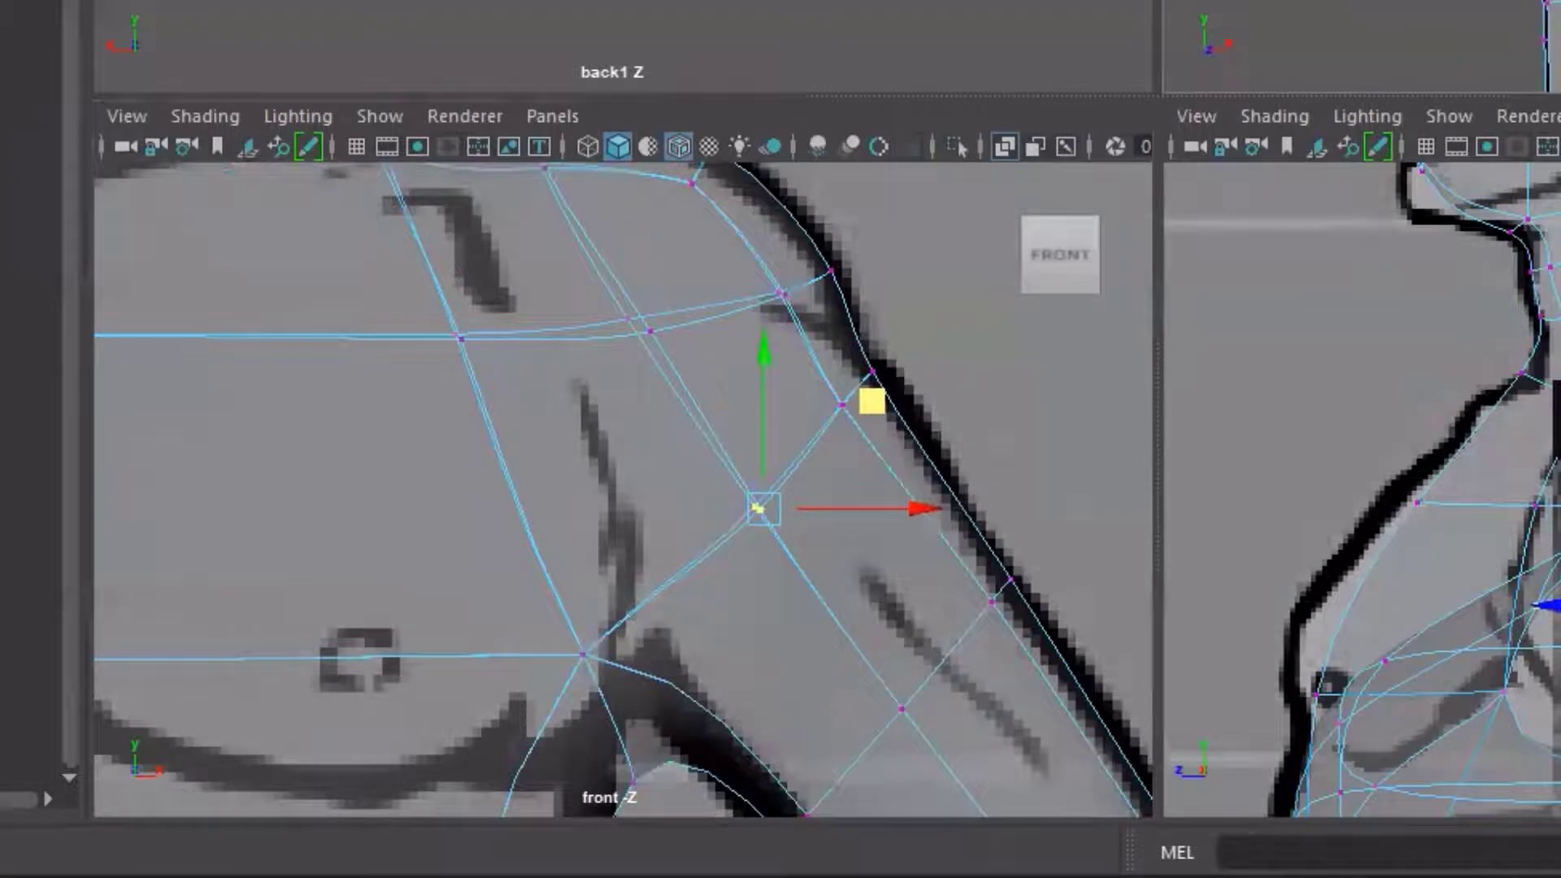
pyautogui.moveTo(504, 601); pyautogui.dragTo(593, 713)
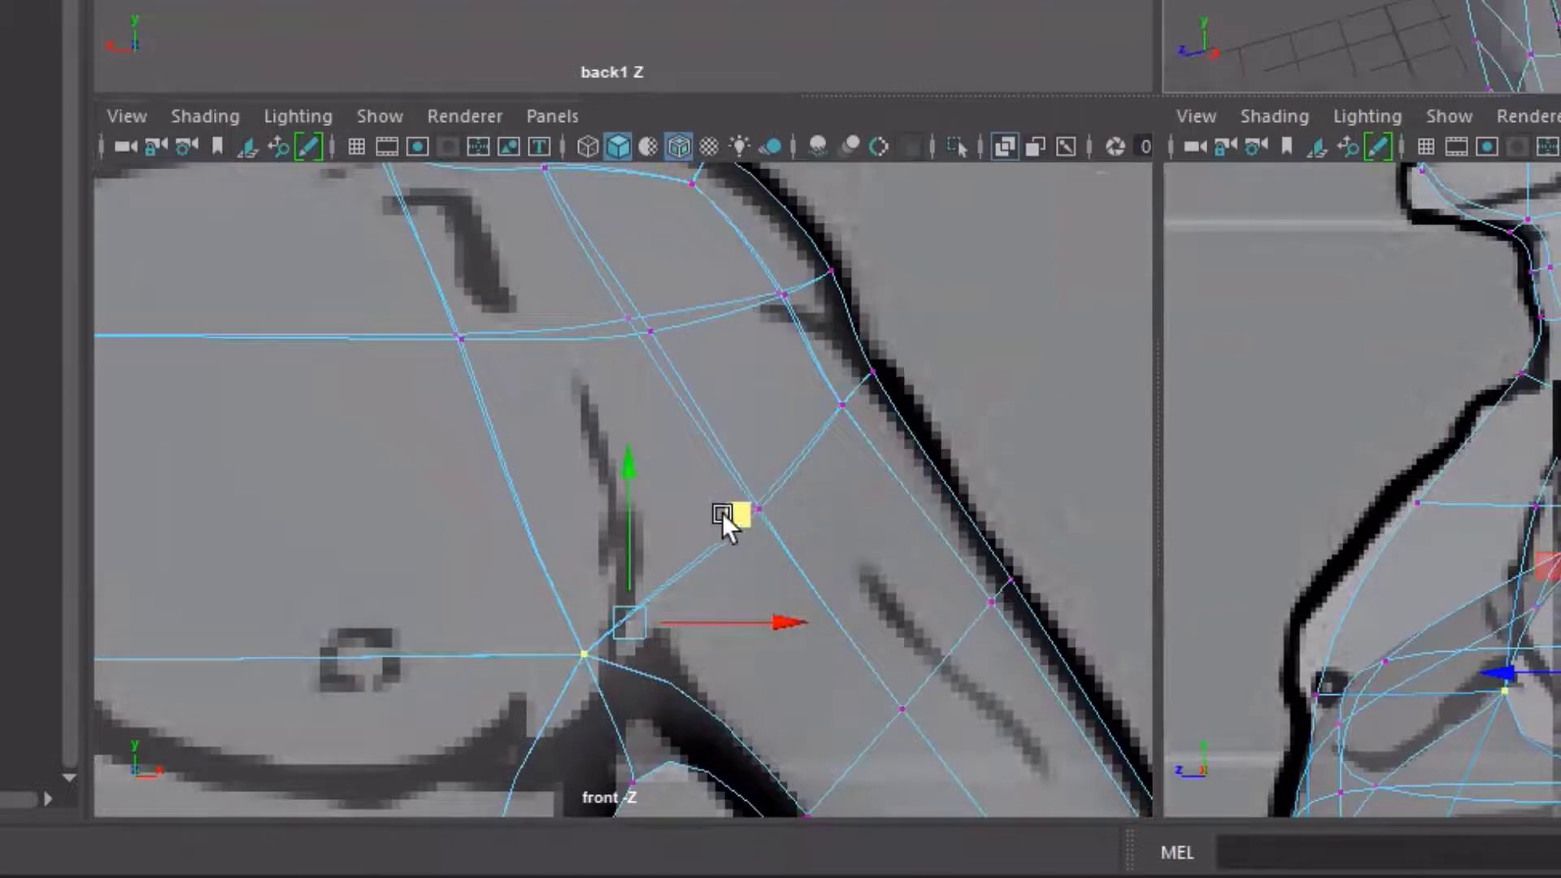
pyautogui.moveTo(721, 512); pyautogui.dragTo(821, 505)
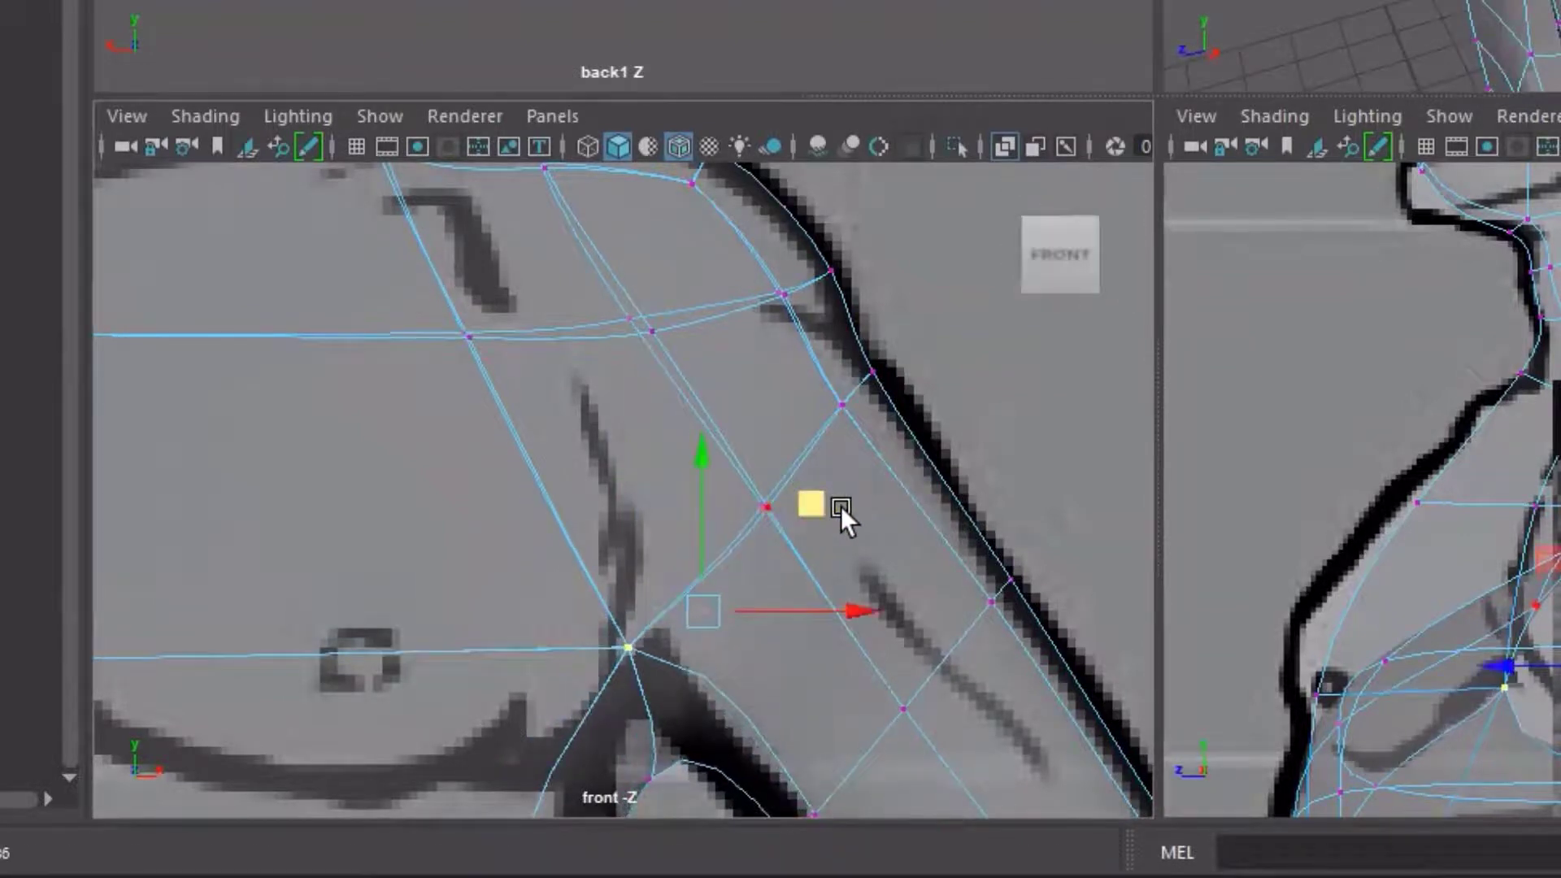
# Select the ring of vertices across the upper arm just below the armpit in the front view
pyautogui.scroll(-5, 856, 627)
pyautogui.scroll(5, 735, 547)
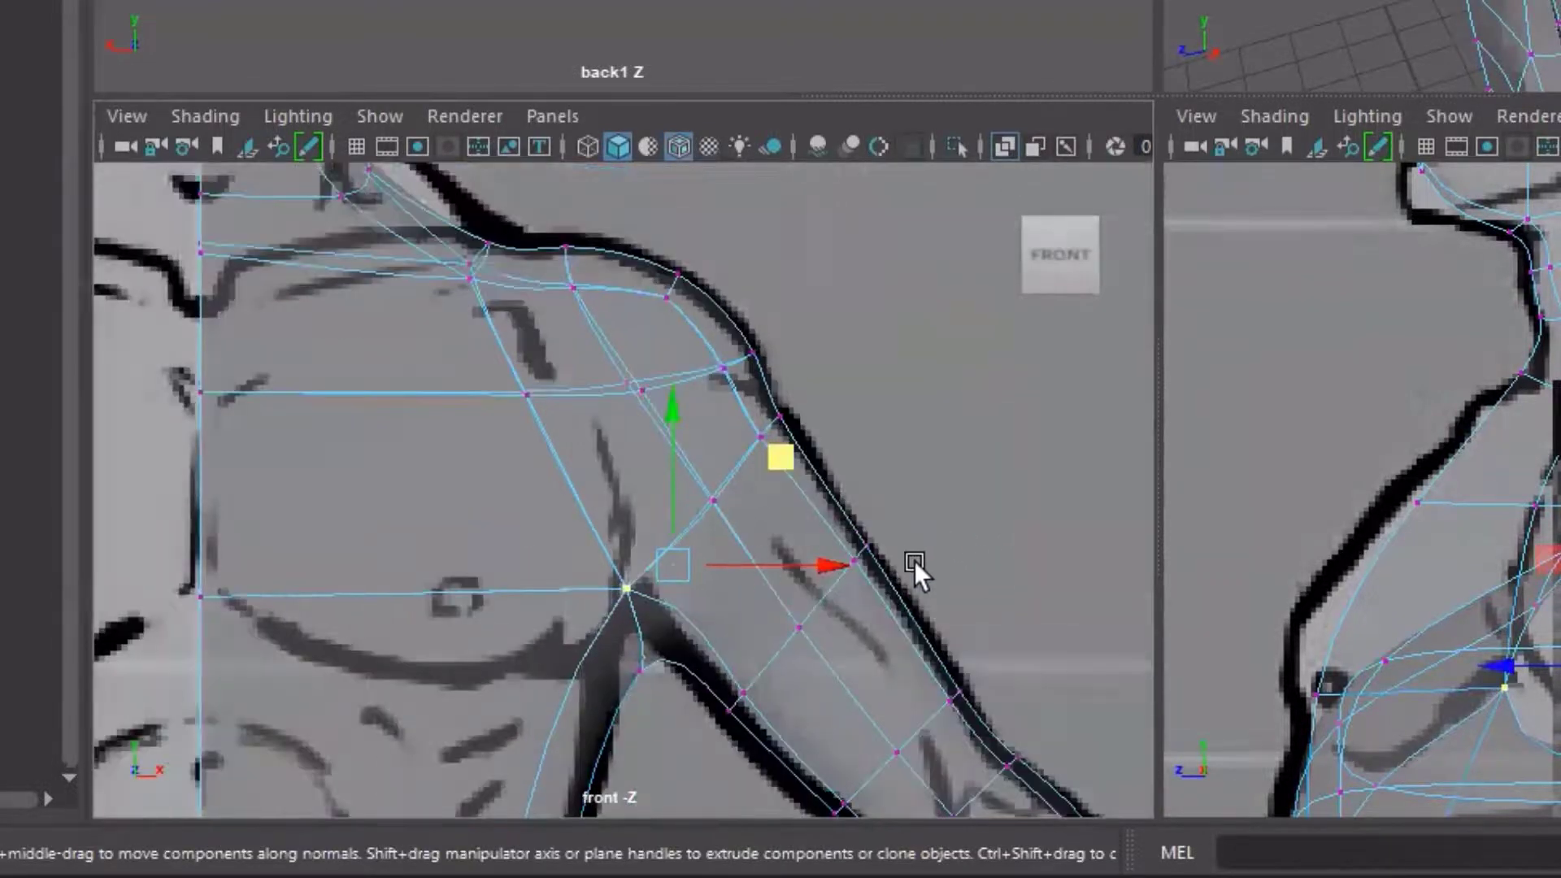
pyautogui.keyDown('alt'); pyautogui.moveTo(914, 559); pyautogui.dragTo(773, 352); pyautogui.keyUp('alt')
pyautogui.press('space')
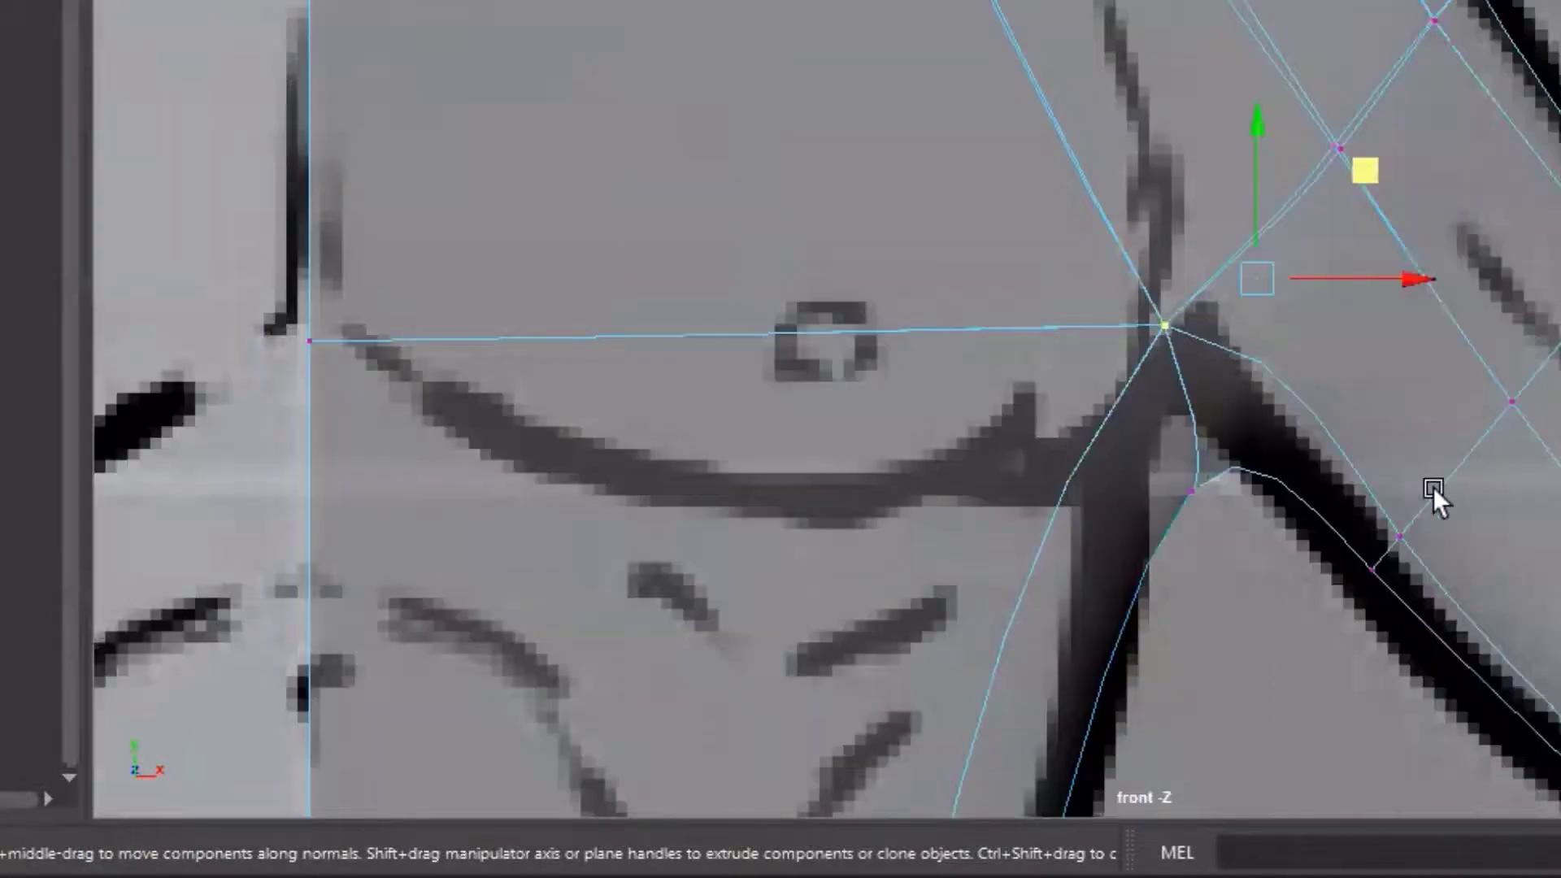
pyautogui.keyDown('alt'); pyautogui.moveTo(1547, 391); pyautogui.dragTo(1286, 128, button='middle'); pyautogui.keyUp('alt')
pyautogui.moveTo(1451, 39); pyautogui.dragTo(1189, 216)
pyautogui.keyDown('shift'); pyautogui.moveTo(1042, 446); pyautogui.dragTo(1222, 217); pyautogui.keyUp('shift')
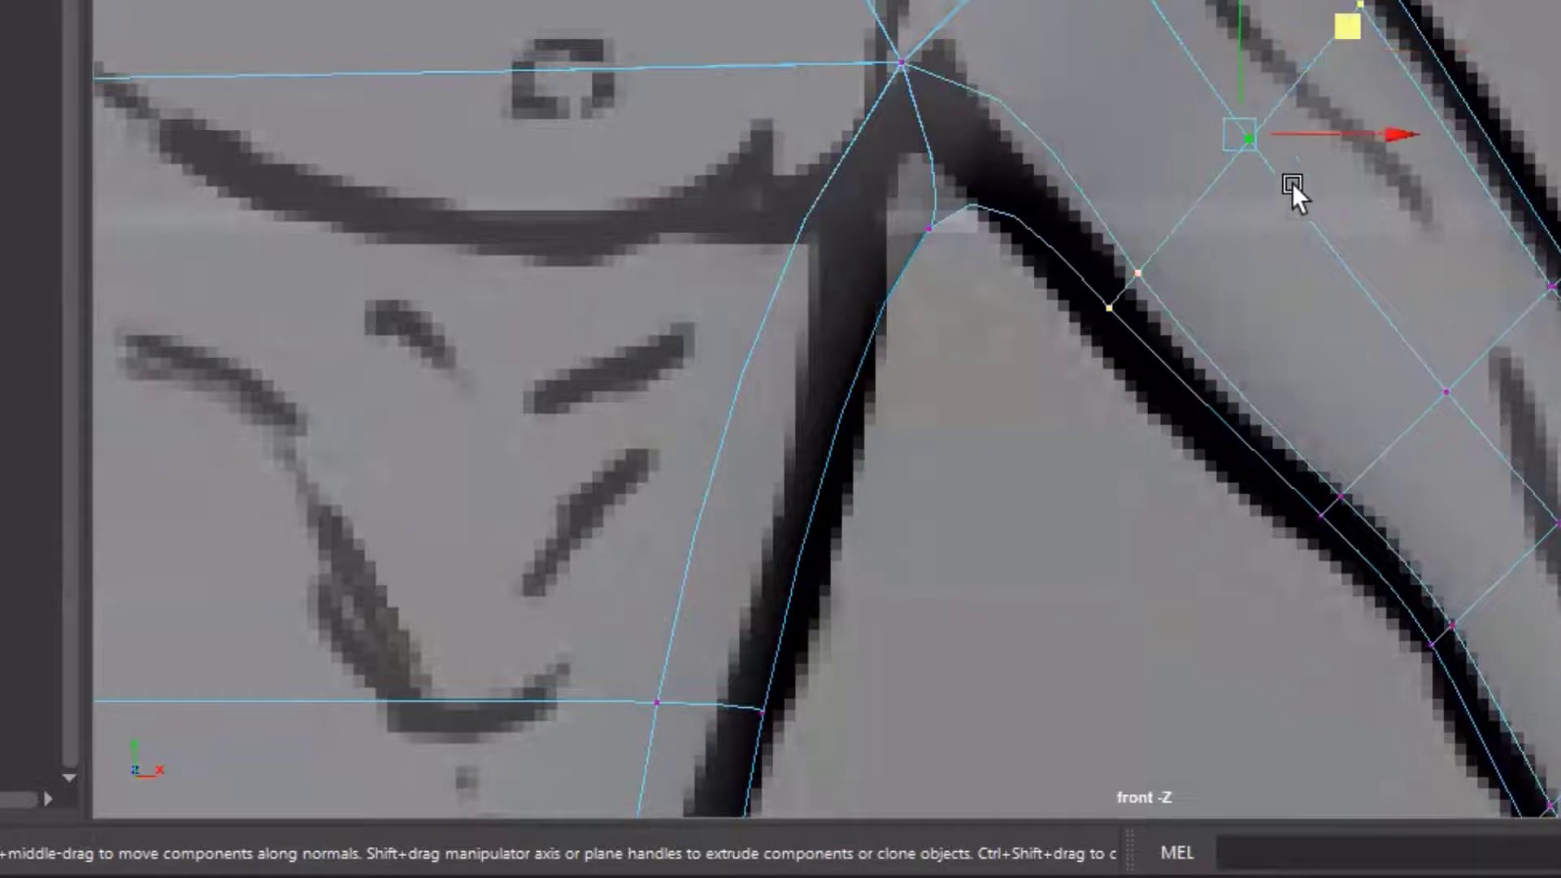
pyautogui.scroll(-5, 1537, 306)
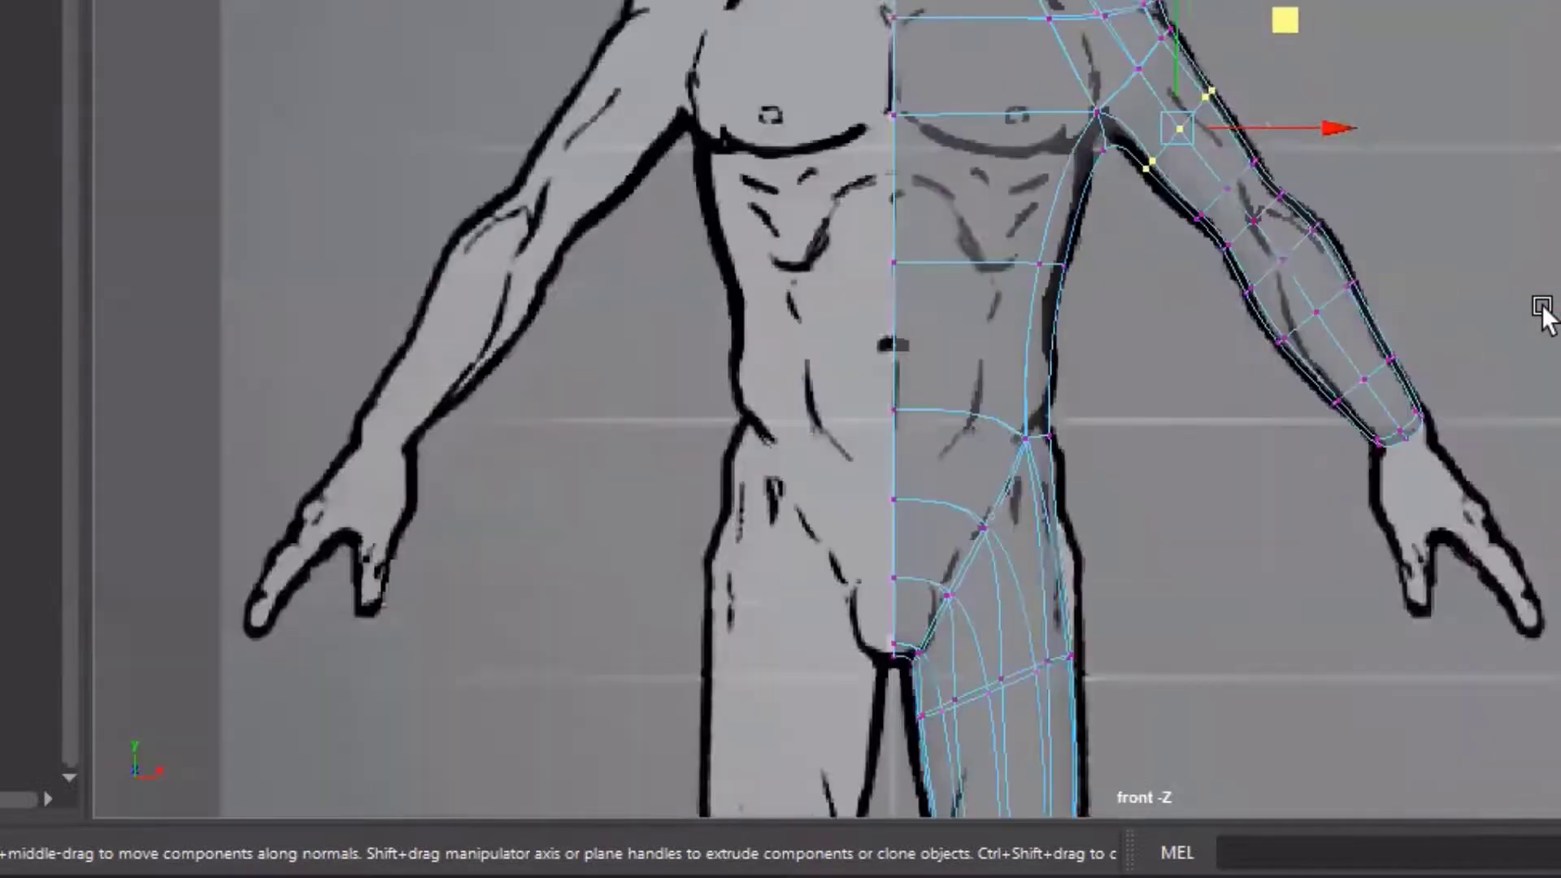
pyautogui.scroll(2, 1536, 307)
pyautogui.scroll(1, 1505, 265)
pyautogui.keyDown('alt'); pyautogui.moveTo(1557, 362); pyautogui.dragTo(1466, 118, button='middle'); pyautogui.keyUp('alt')
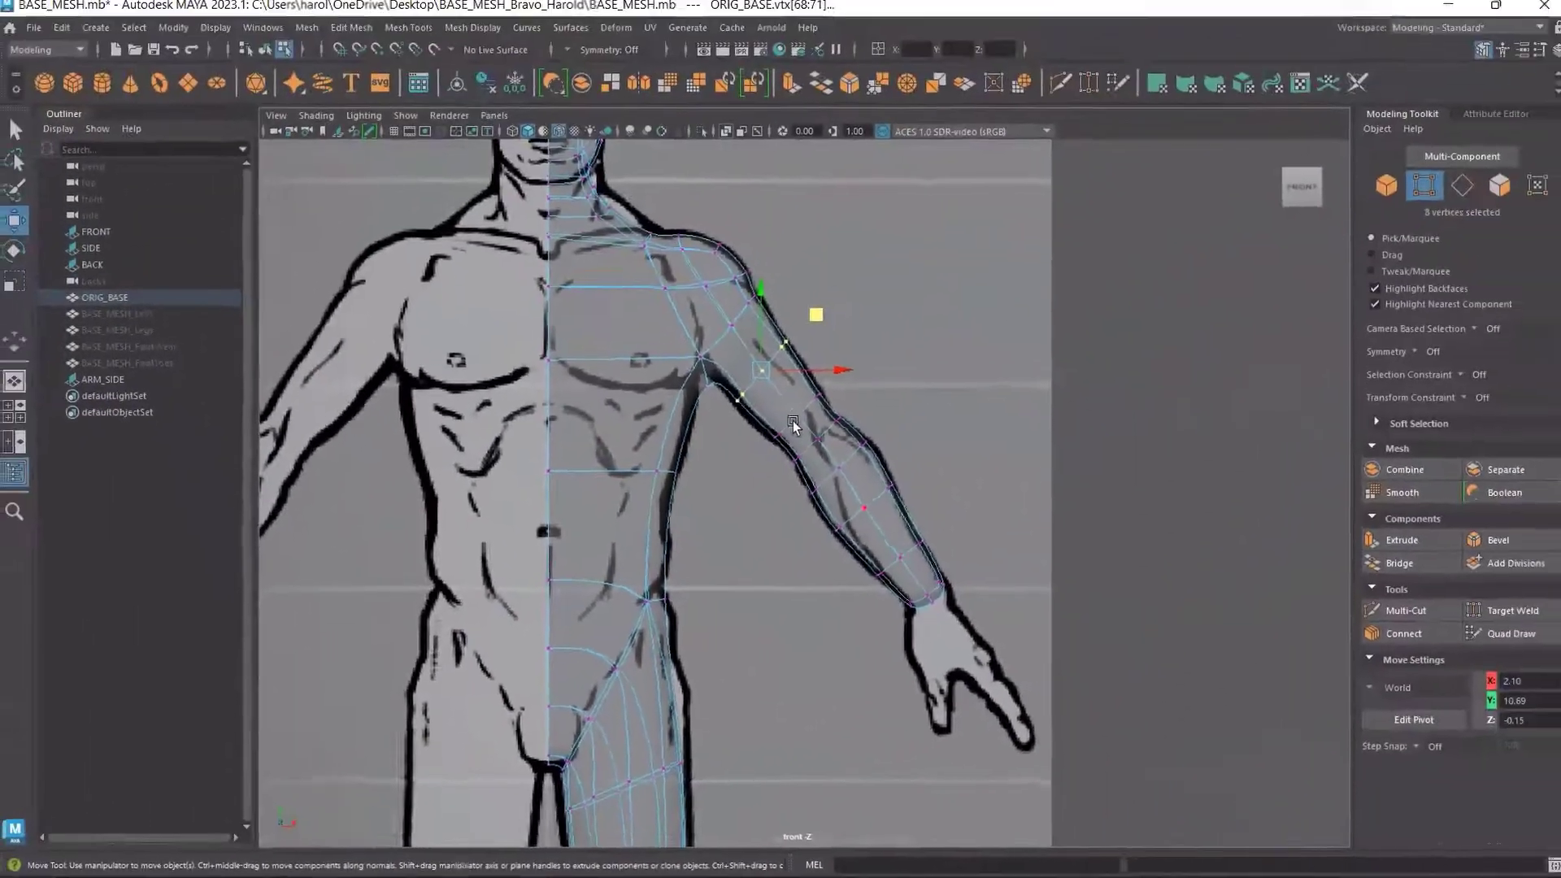
pyautogui.scroll(3, 787, 423)
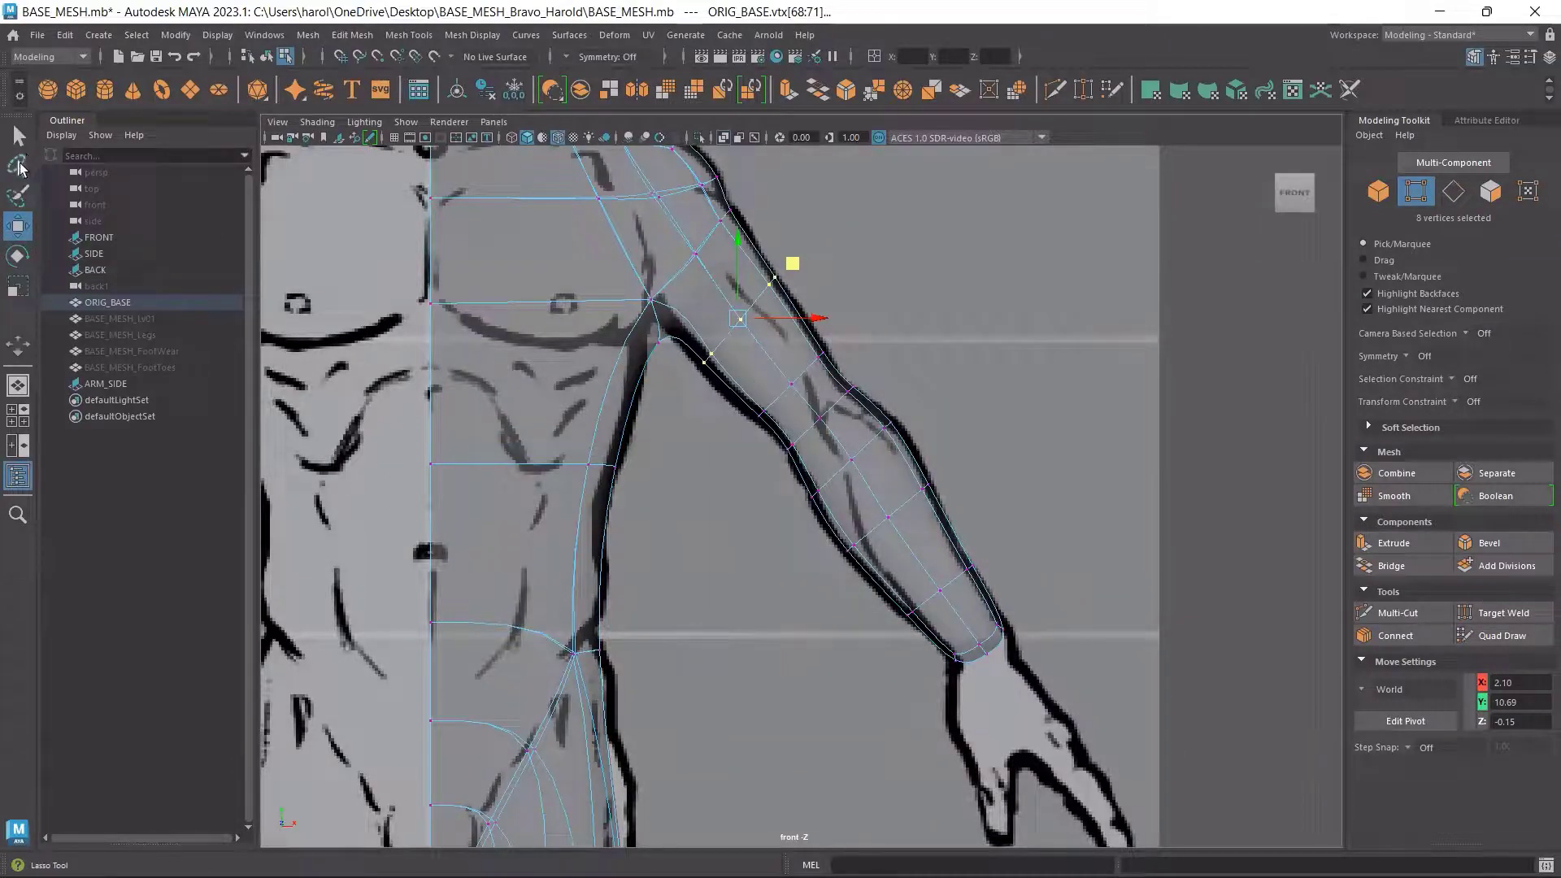
# Lasso-select all arm vertices from the upper-arm ring below the armpit down to the wrist in the front view
pyautogui.click(19, 167)
pyautogui.moveTo(736, 246)
pyautogui.mouseDown()
pyautogui.moveTo(679, 358)
pyautogui.moveTo(882, 756)
pyautogui.moveTo(1057, 335)
pyautogui.mouseUp()
pyautogui.moveTo(802, 223); pyautogui.dragTo(805, 226)
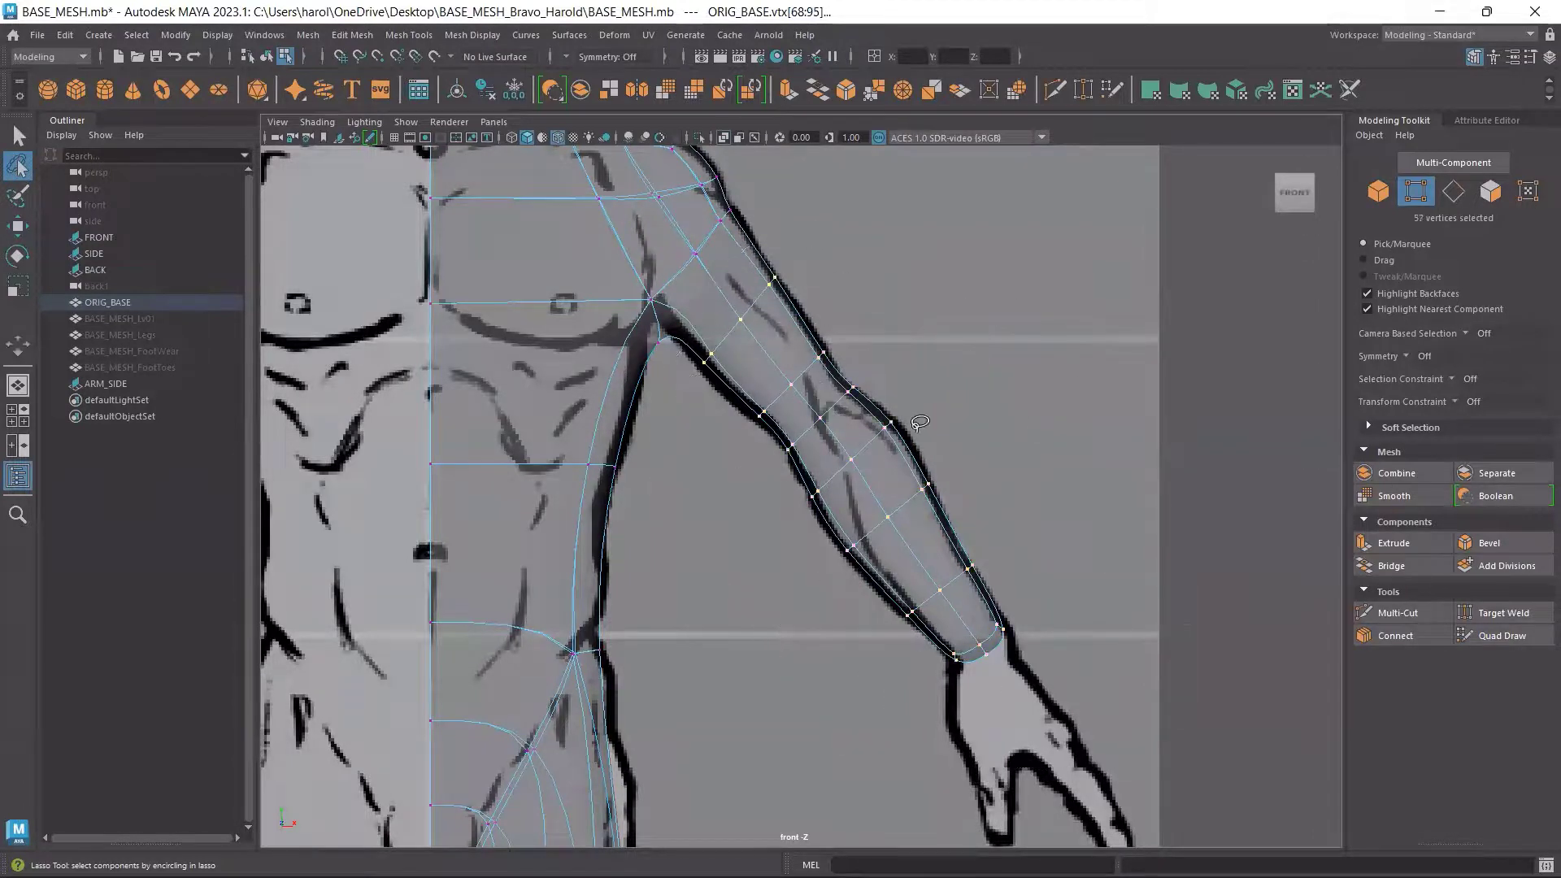
pyautogui.moveTo(728, 300)
pyautogui.mouseDown()
pyautogui.moveTo(699, 488)
pyautogui.moveTo(1044, 748)
pyautogui.moveTo(884, 294)
pyautogui.mouseUp()
pyautogui.click(884, 294)
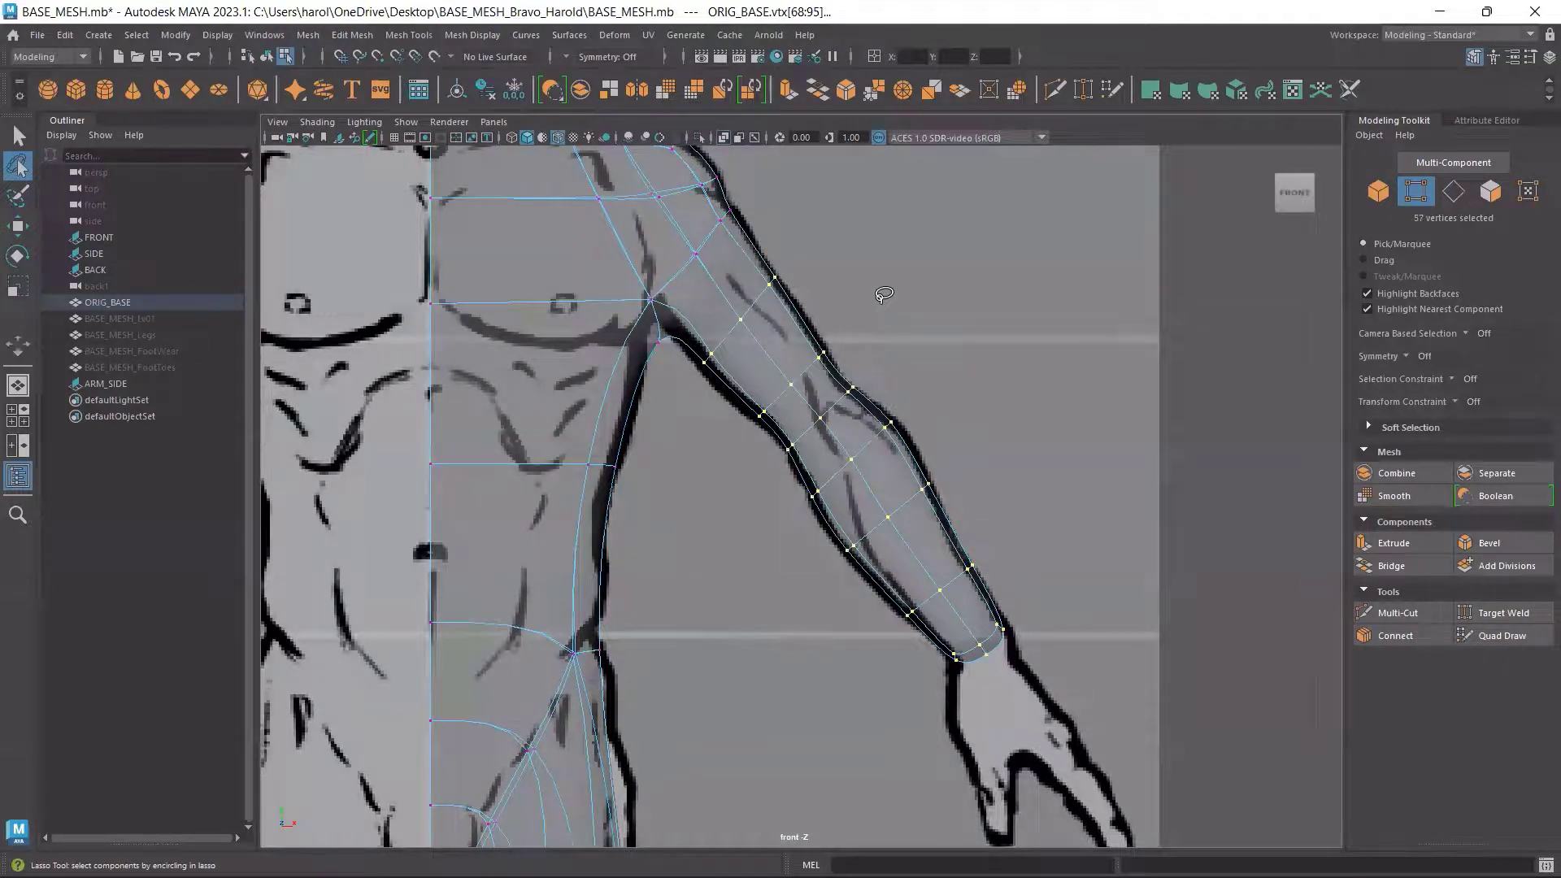
# Turn off the smooth preview and scale the selected arm vertices much narrower in depth in the side view
pyautogui.press('1')
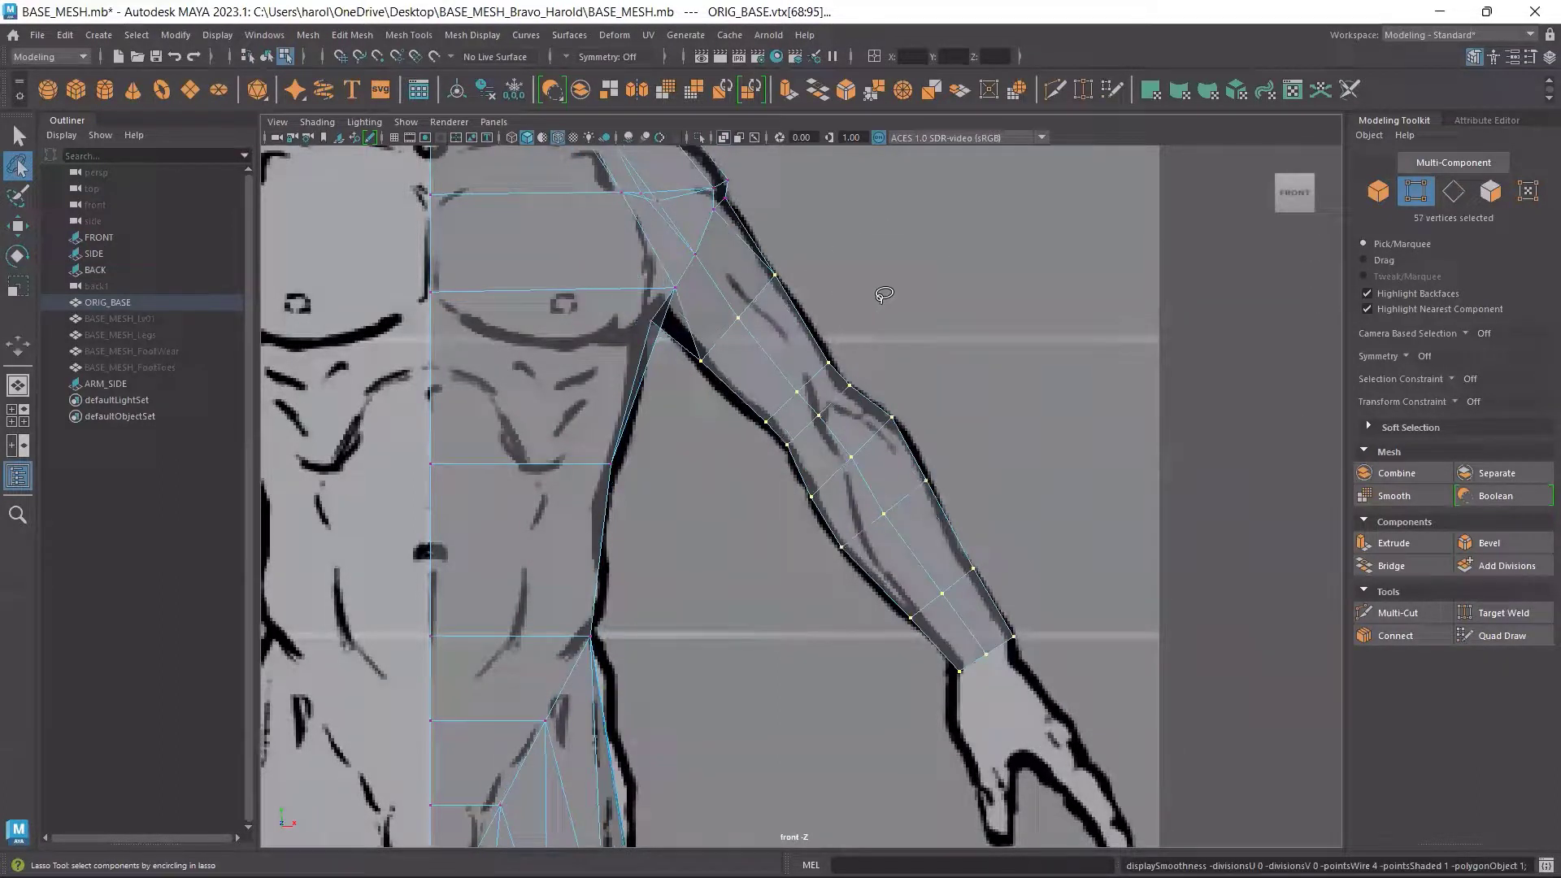
pyautogui.press('space')
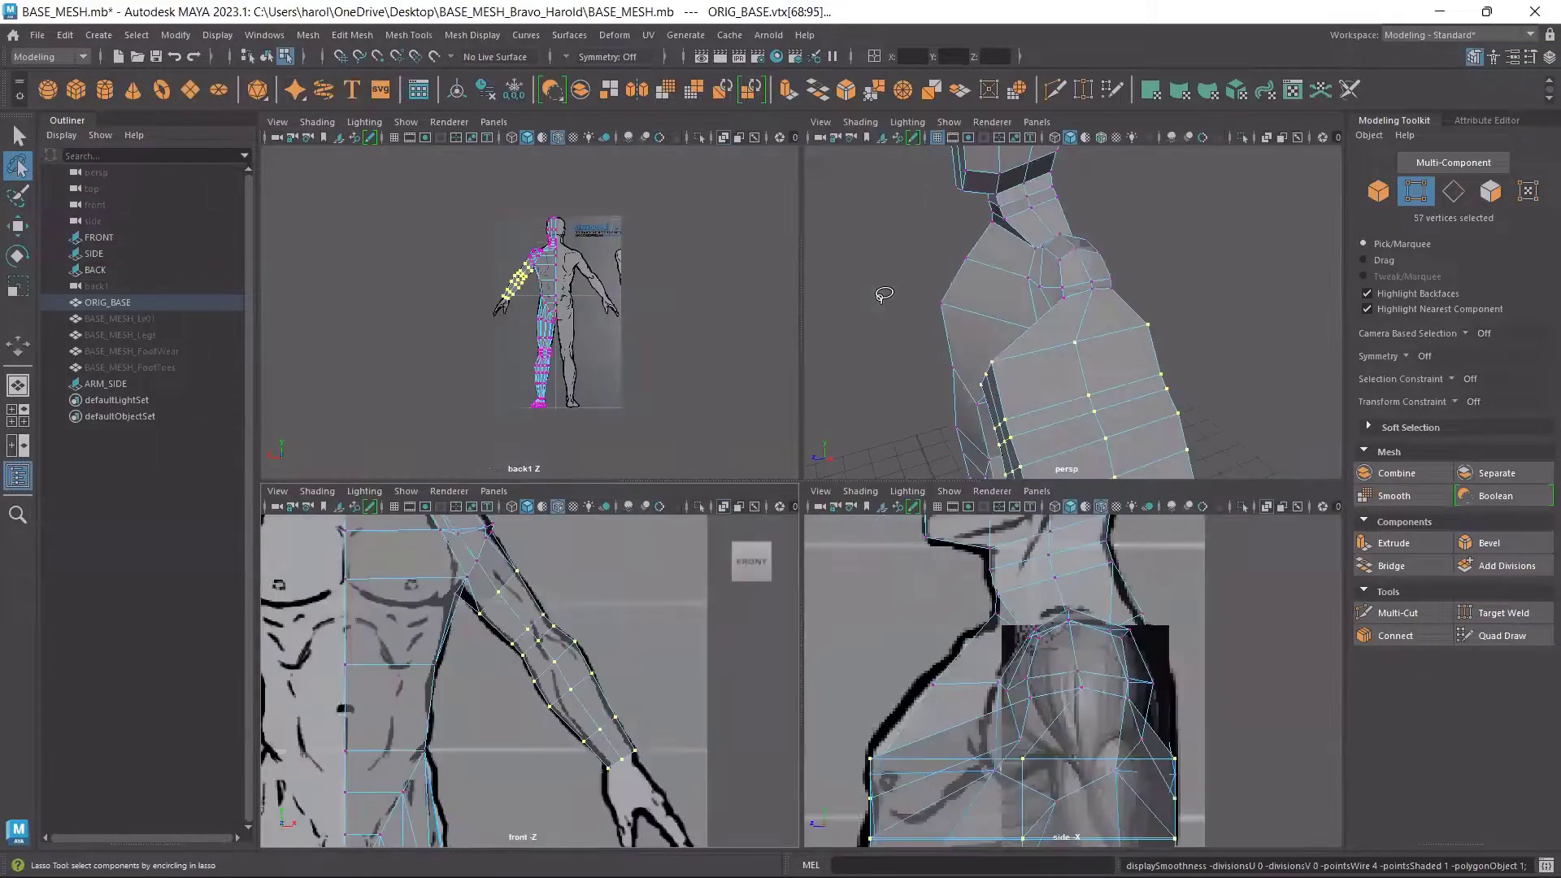
pyautogui.press('space')
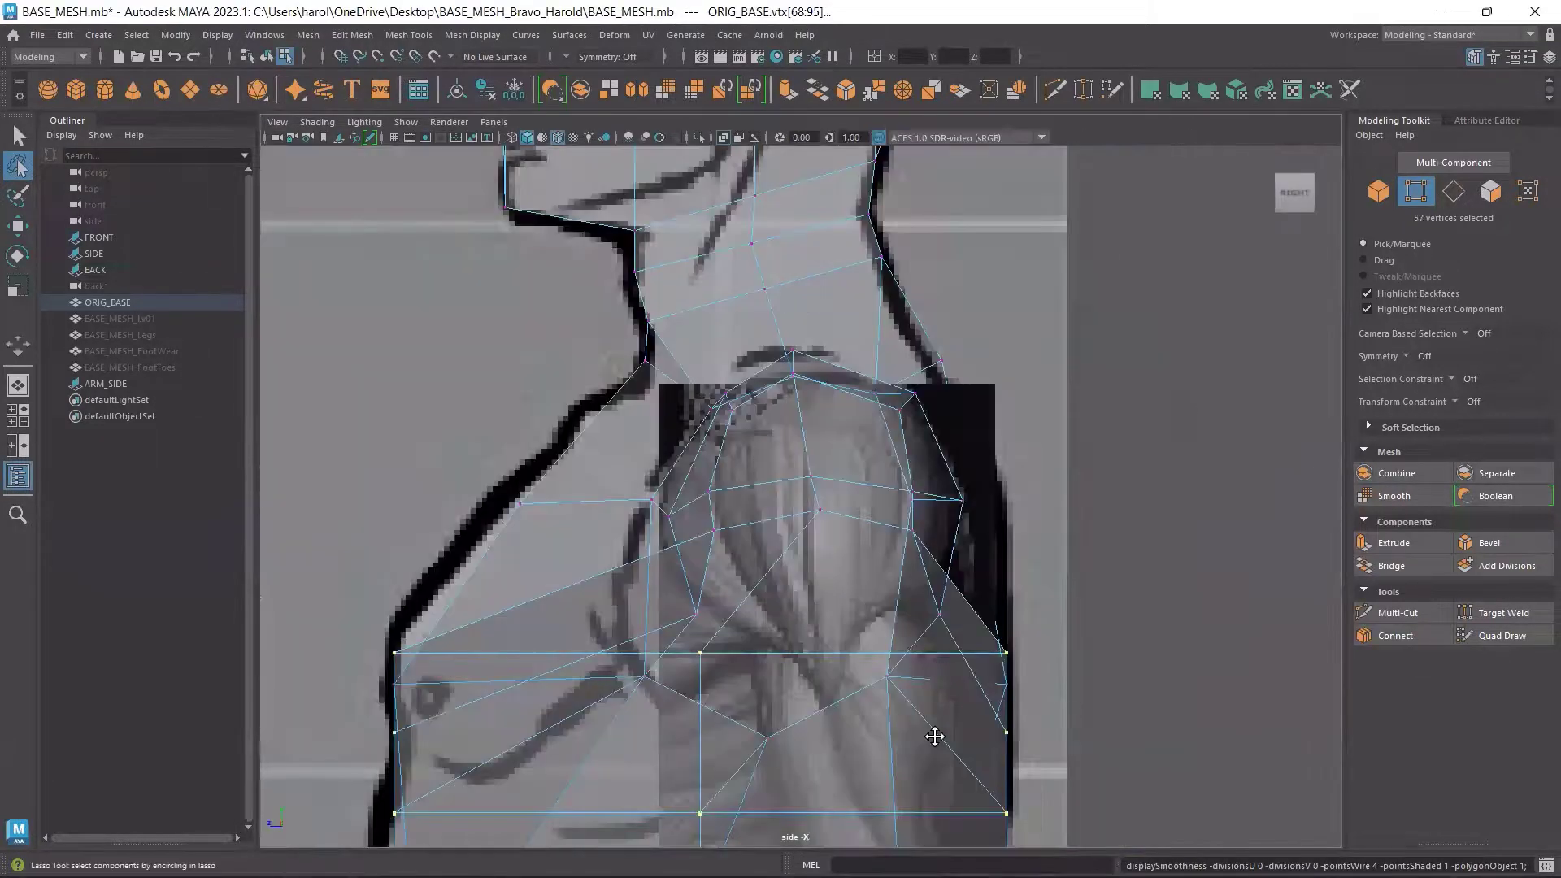
pyautogui.scroll(-10, 934, 735)
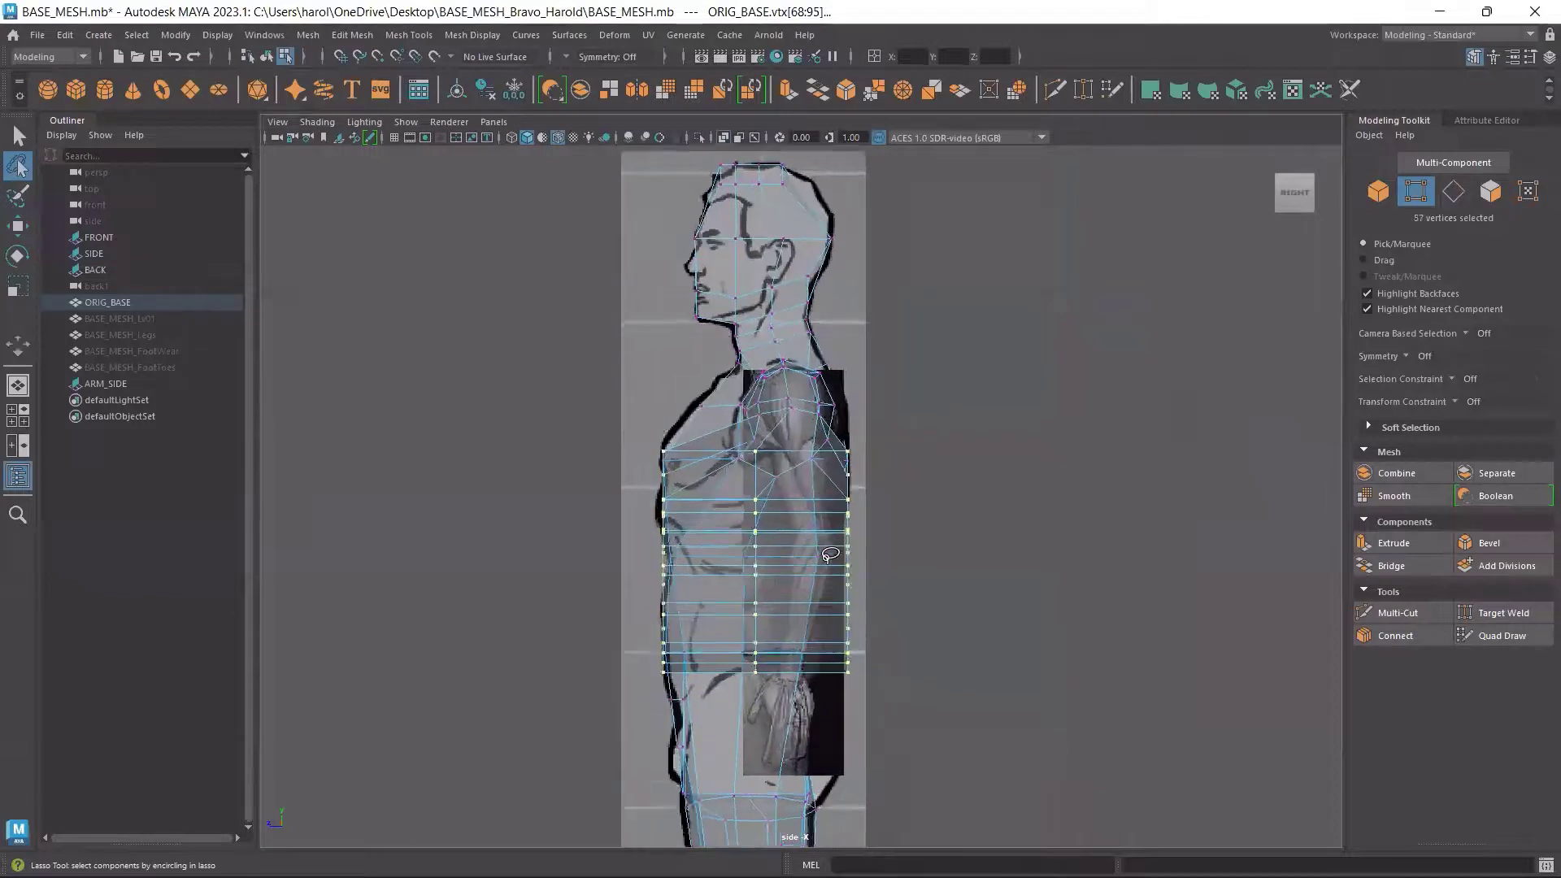
pyautogui.scroll(3, 830, 555)
pyautogui.press('r')
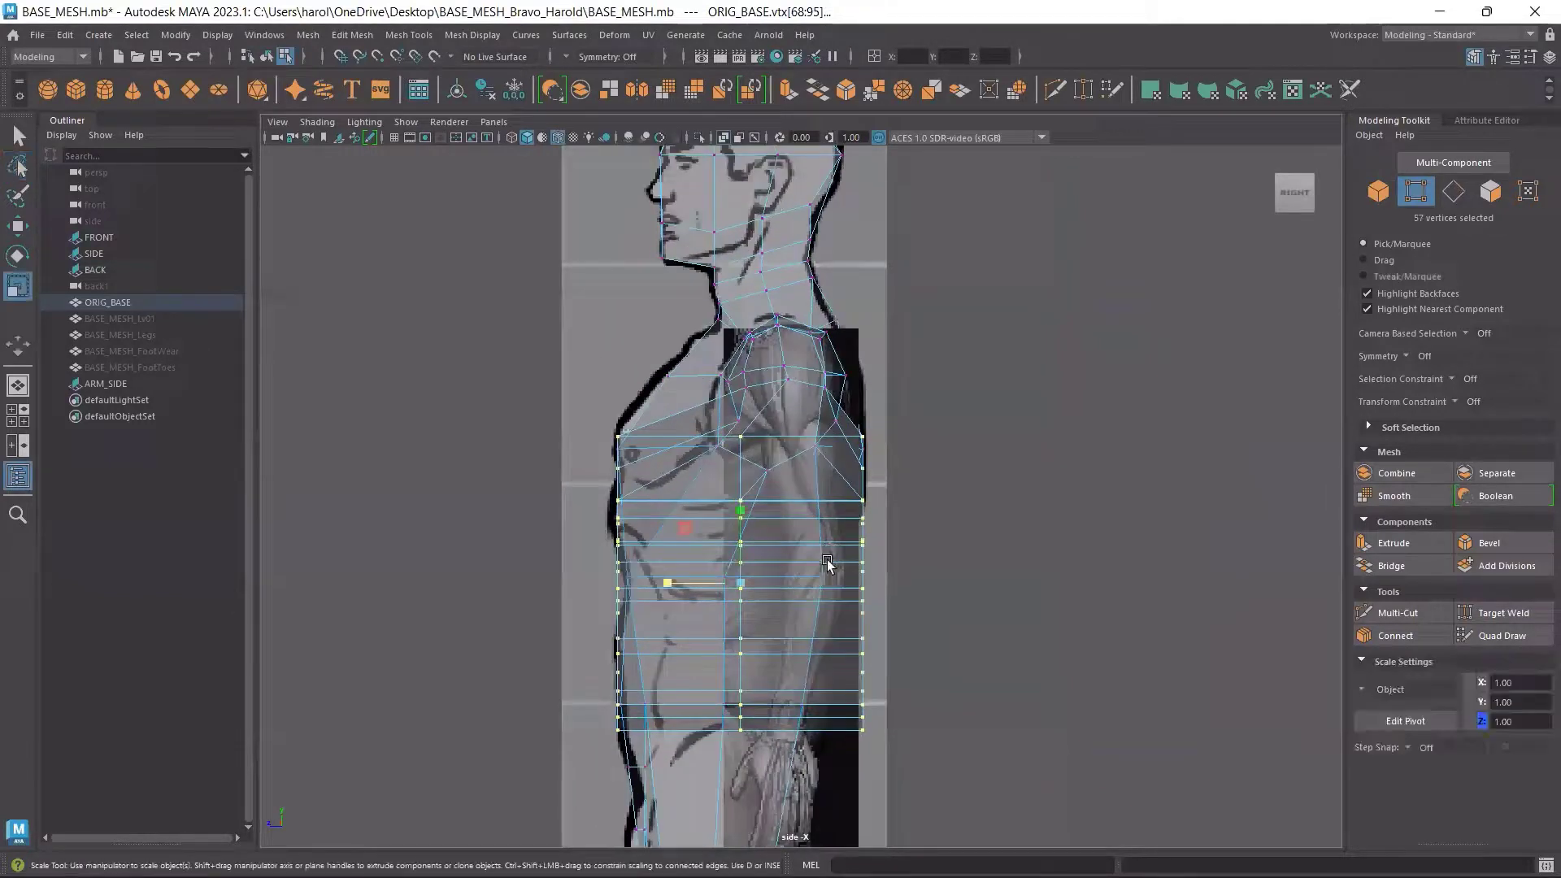
pyautogui.moveTo(663, 584); pyautogui.dragTo(710, 568)
# Move the selected arm vertices backward to Z -0.72, over the arm in the ARM_SIDE reference
pyautogui.press('w')
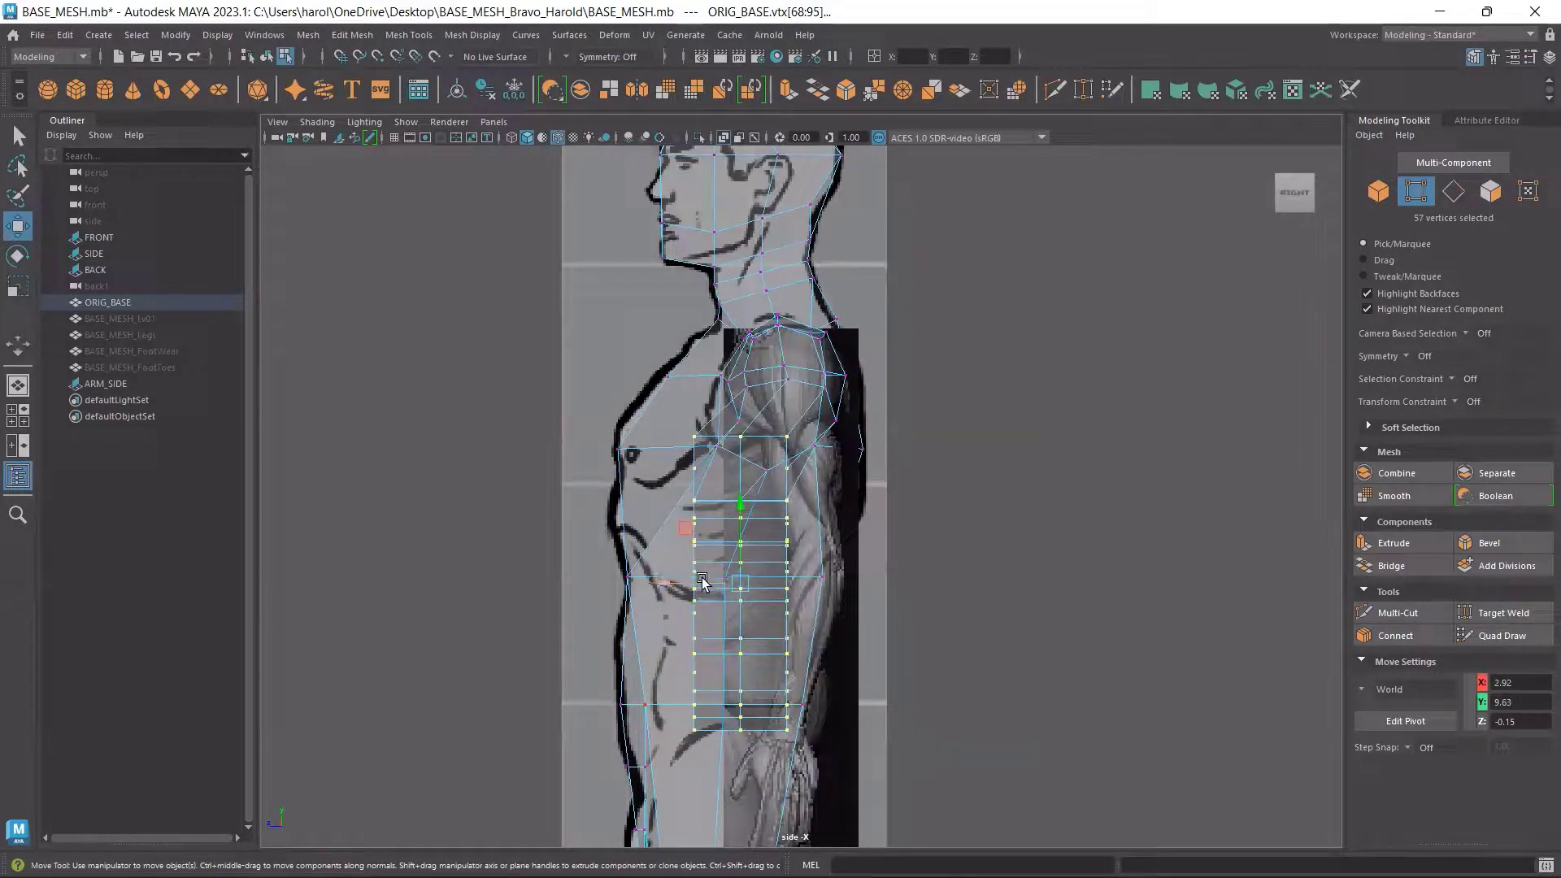
pyautogui.moveTo(669, 582); pyautogui.dragTo(731, 586)
pyautogui.scroll(2, 842, 593)
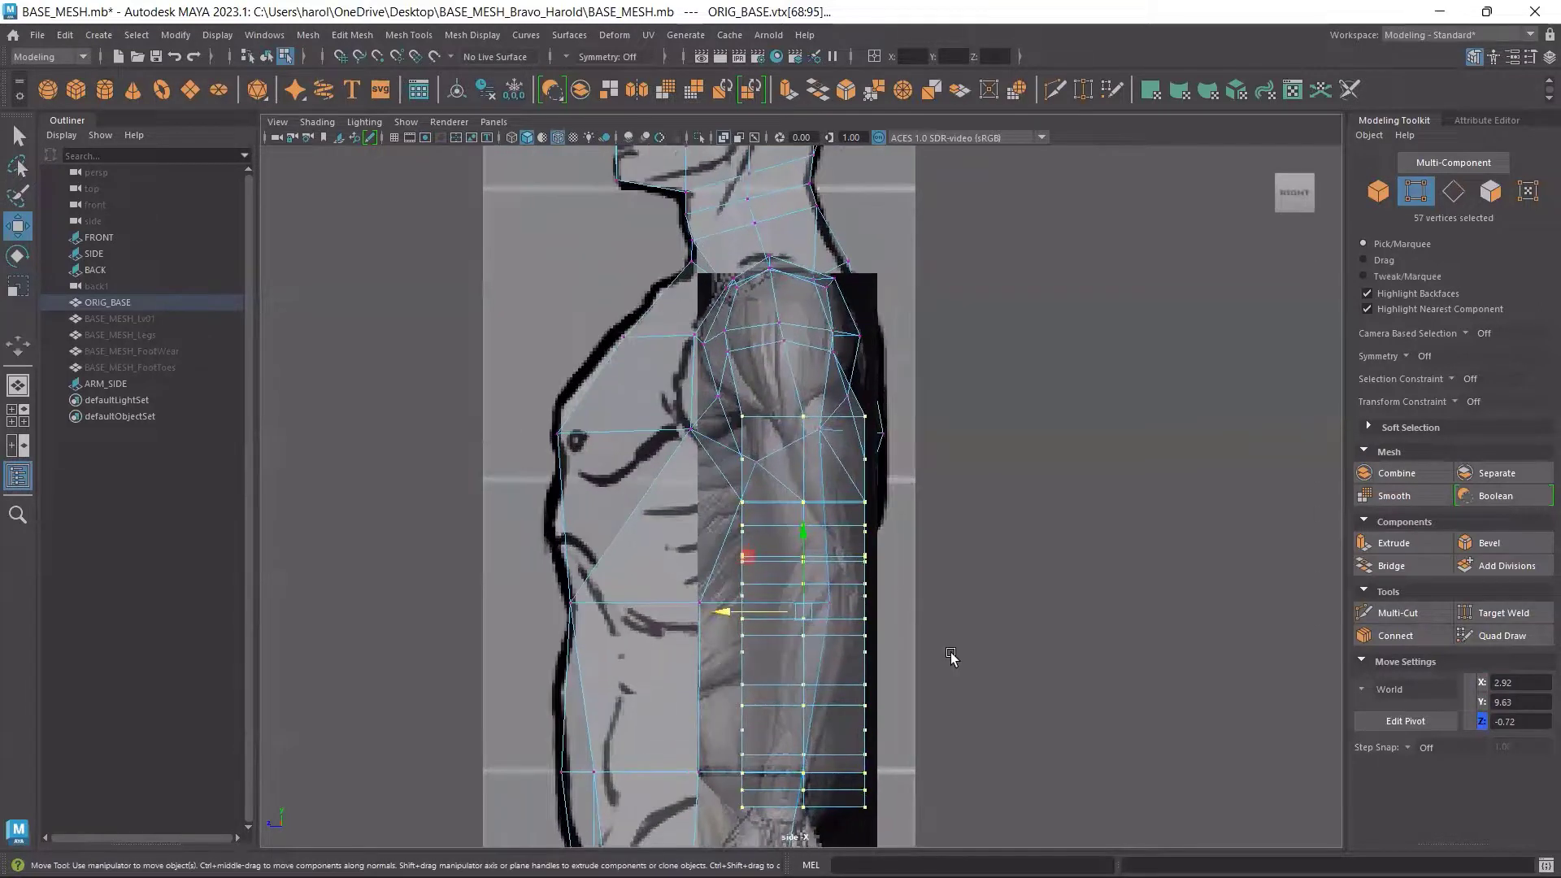
pyautogui.keyDown('alt'); pyautogui.moveTo(951, 657); pyautogui.dragTo(948, 462, button='middle'); pyautogui.keyUp('alt')
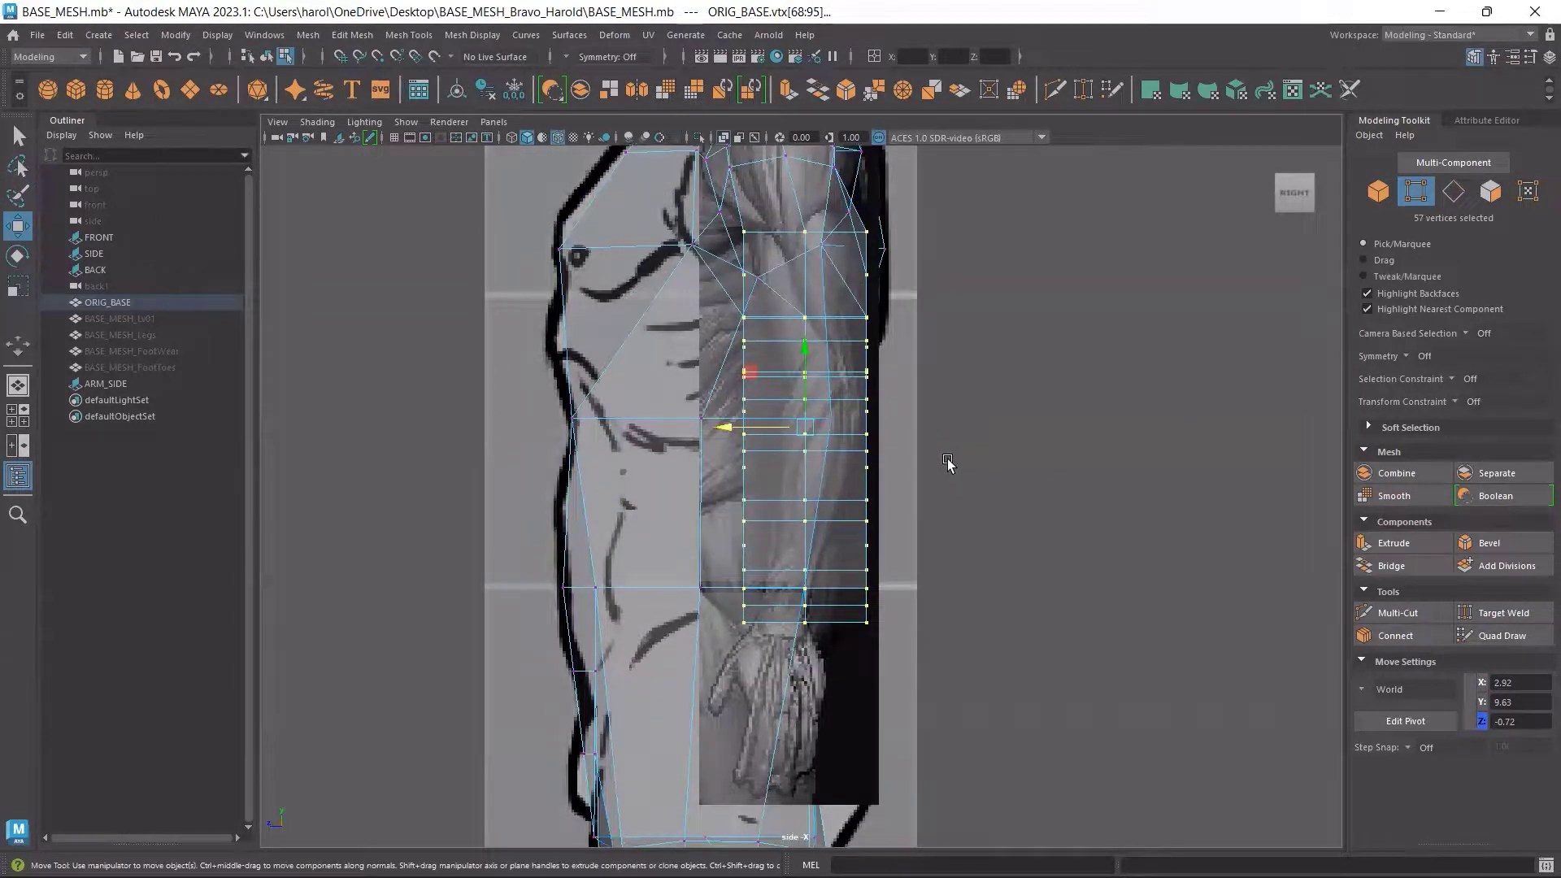
# Scale the selected arm vertices slightly narrower in depth to fit the side reference arm, and save the scene
pyautogui.press('r')
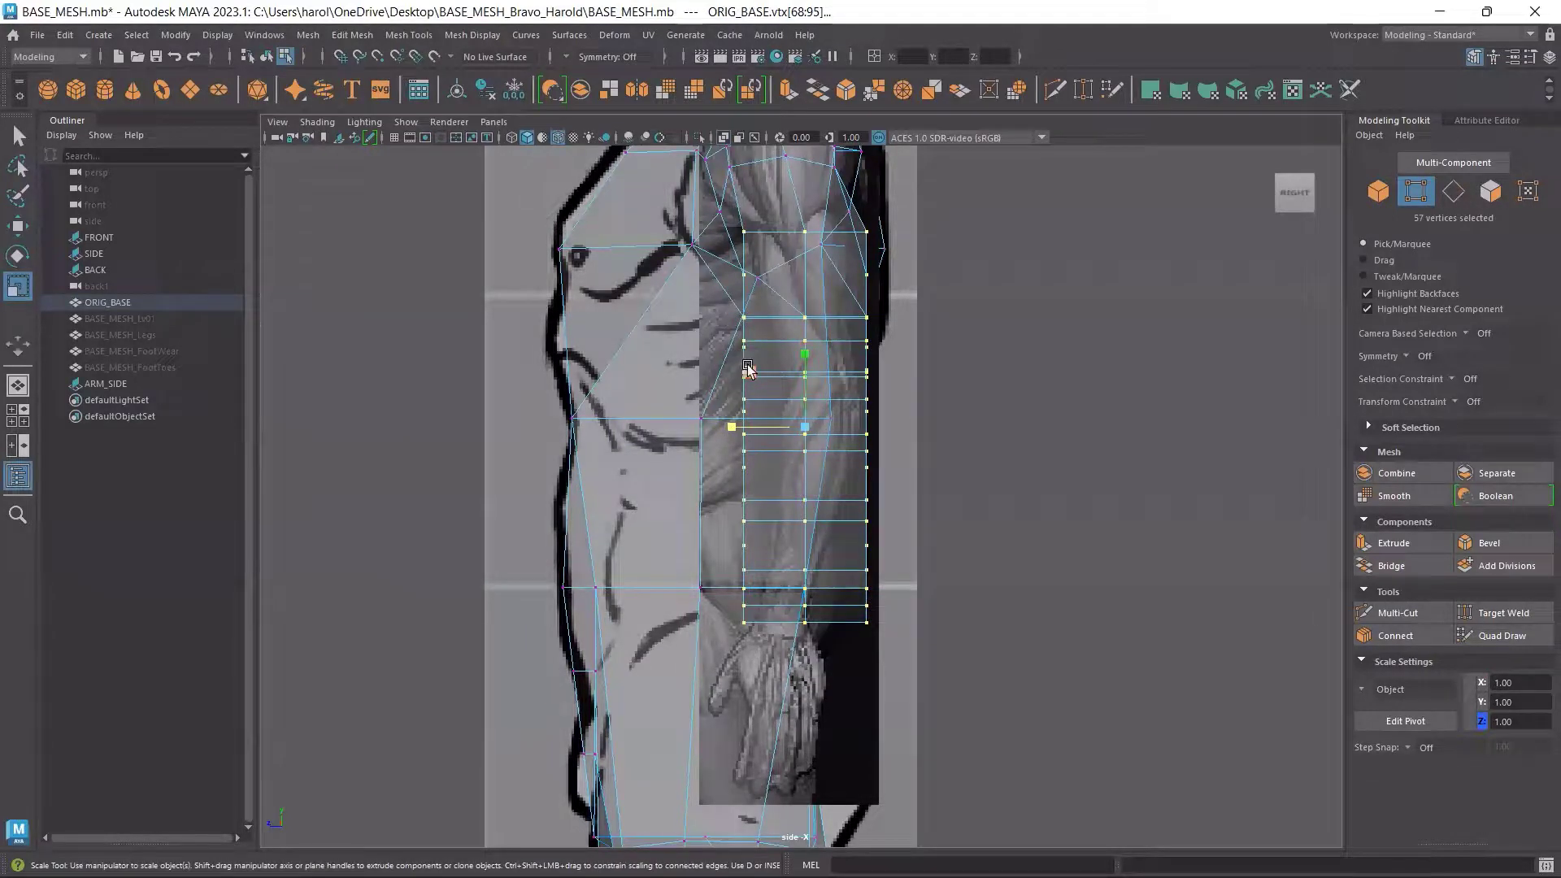
pyautogui.moveTo(788, 379); pyautogui.dragTo(894, 420)
pyautogui.hotkey('ctrl', 'z')
pyautogui.hotkey('ctrl', 'z')
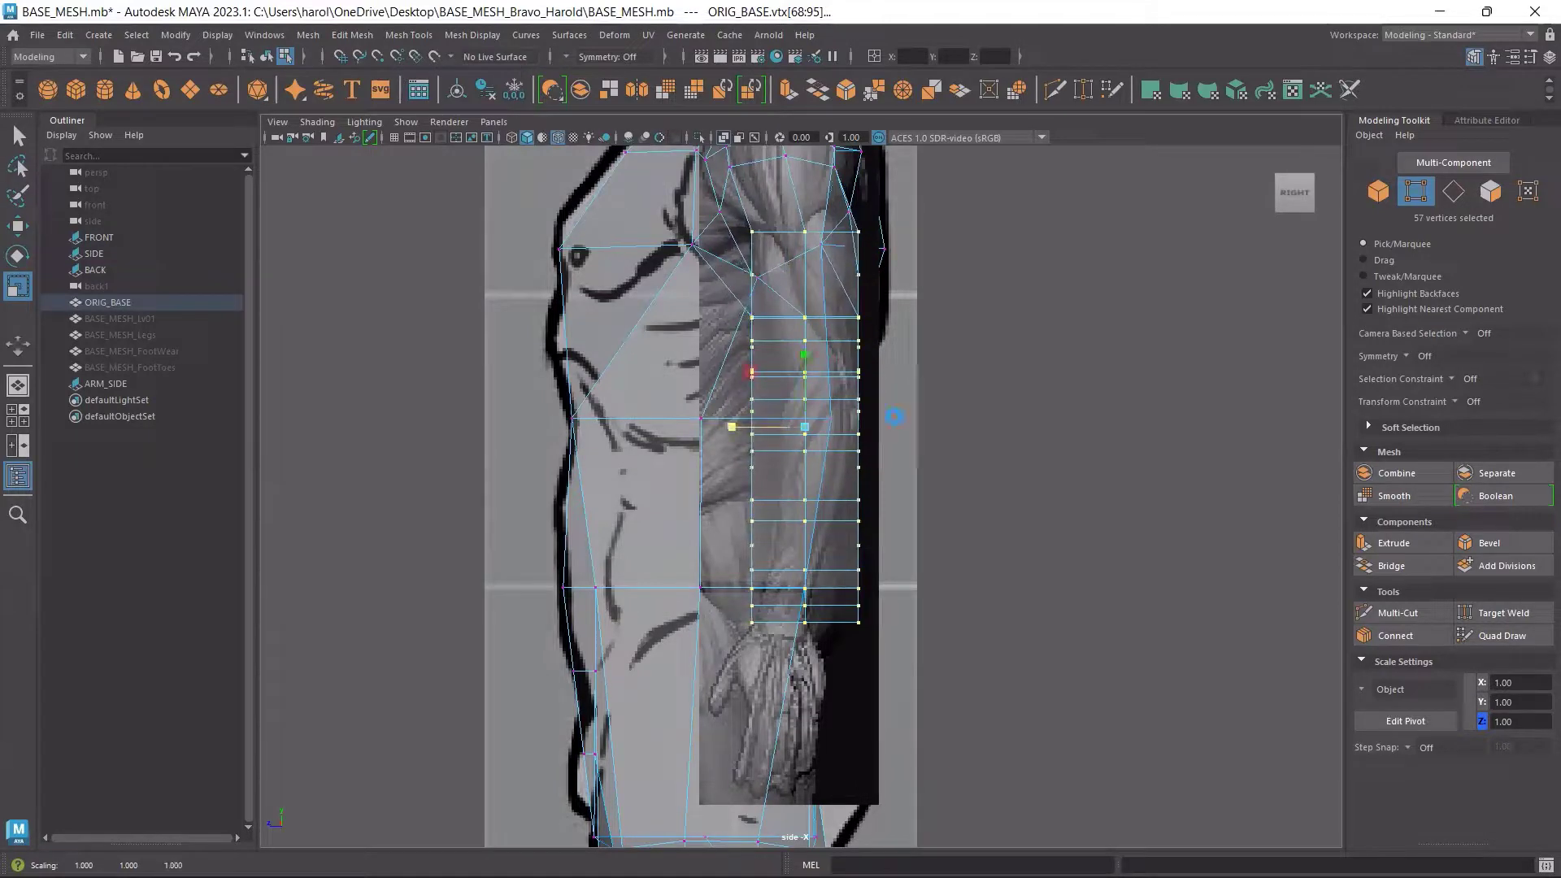
pyautogui.hotkey('ctrl', 's')
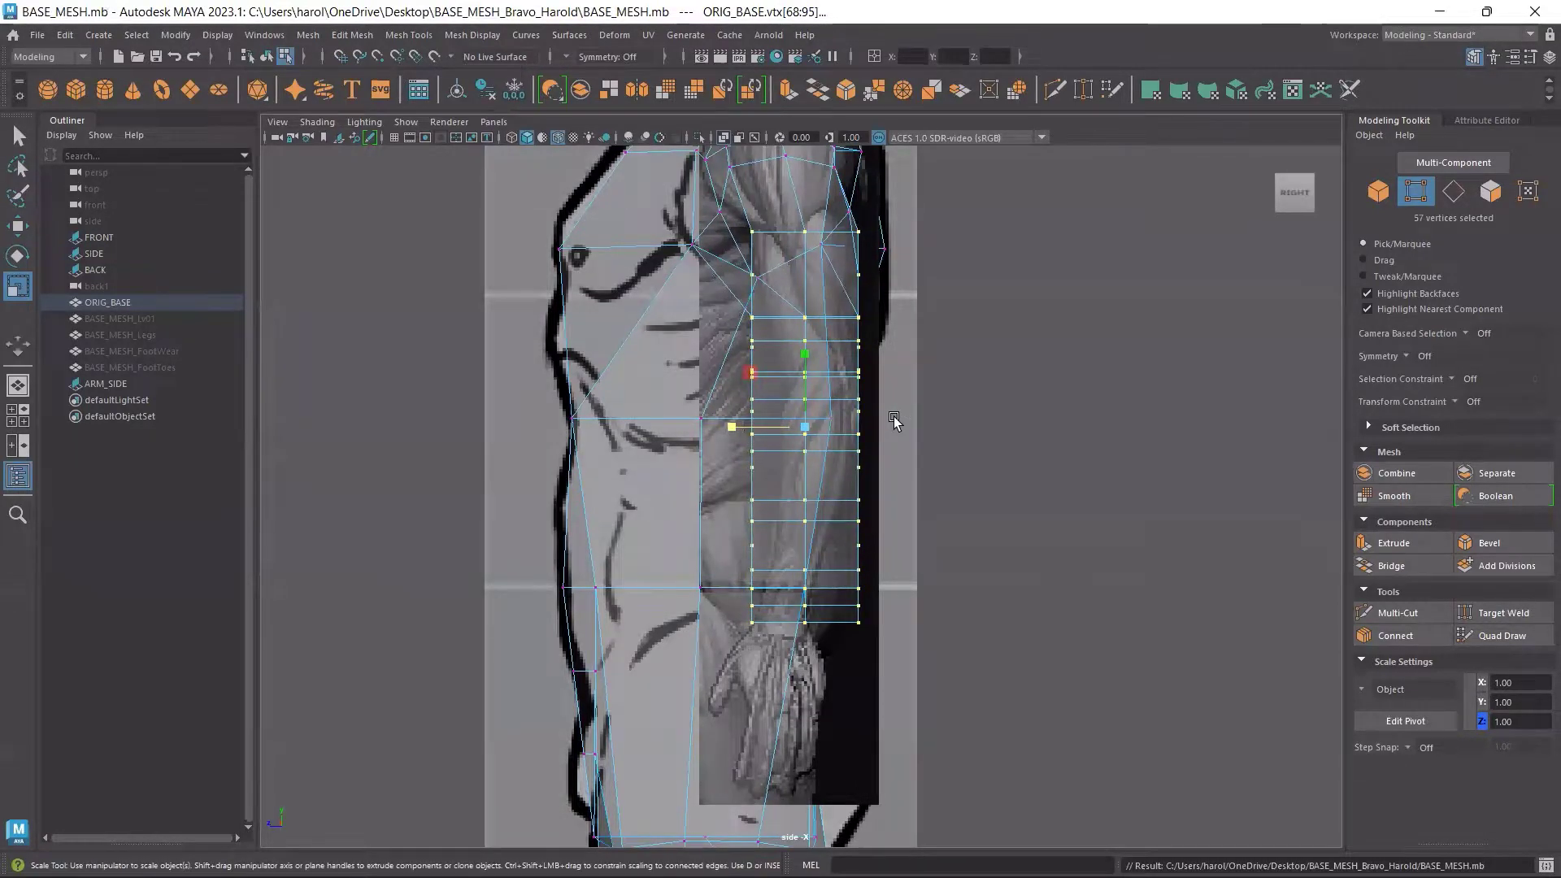
# Examine the shoulder and arm in the front view and in perspective
pyautogui.press('space')
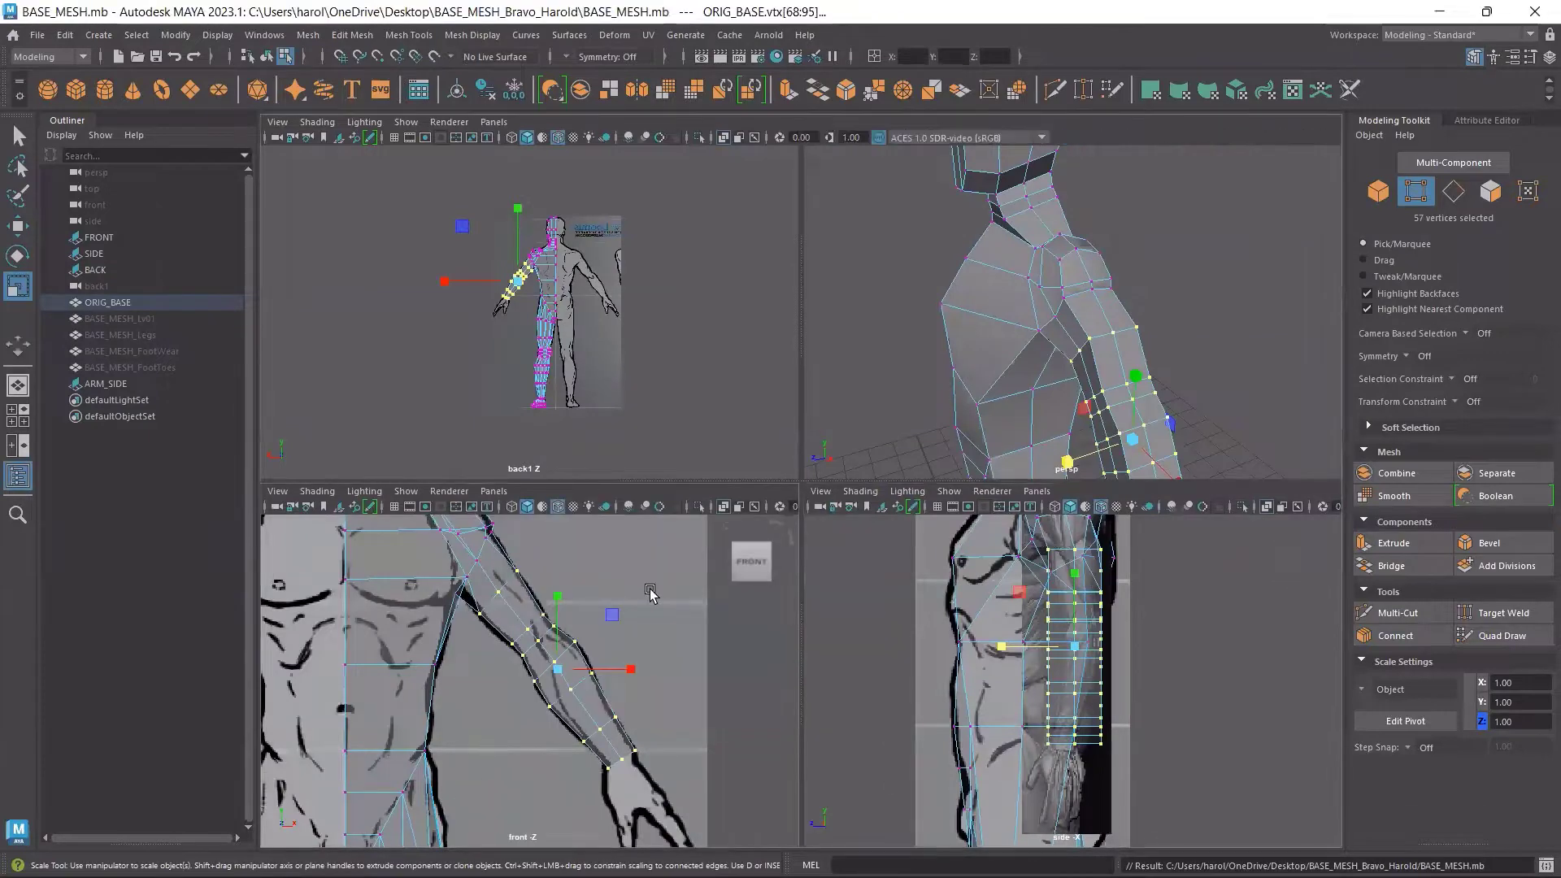
pyautogui.press('space')
pyautogui.scroll(-5, 780, 537)
pyautogui.scroll(3, 772, 512)
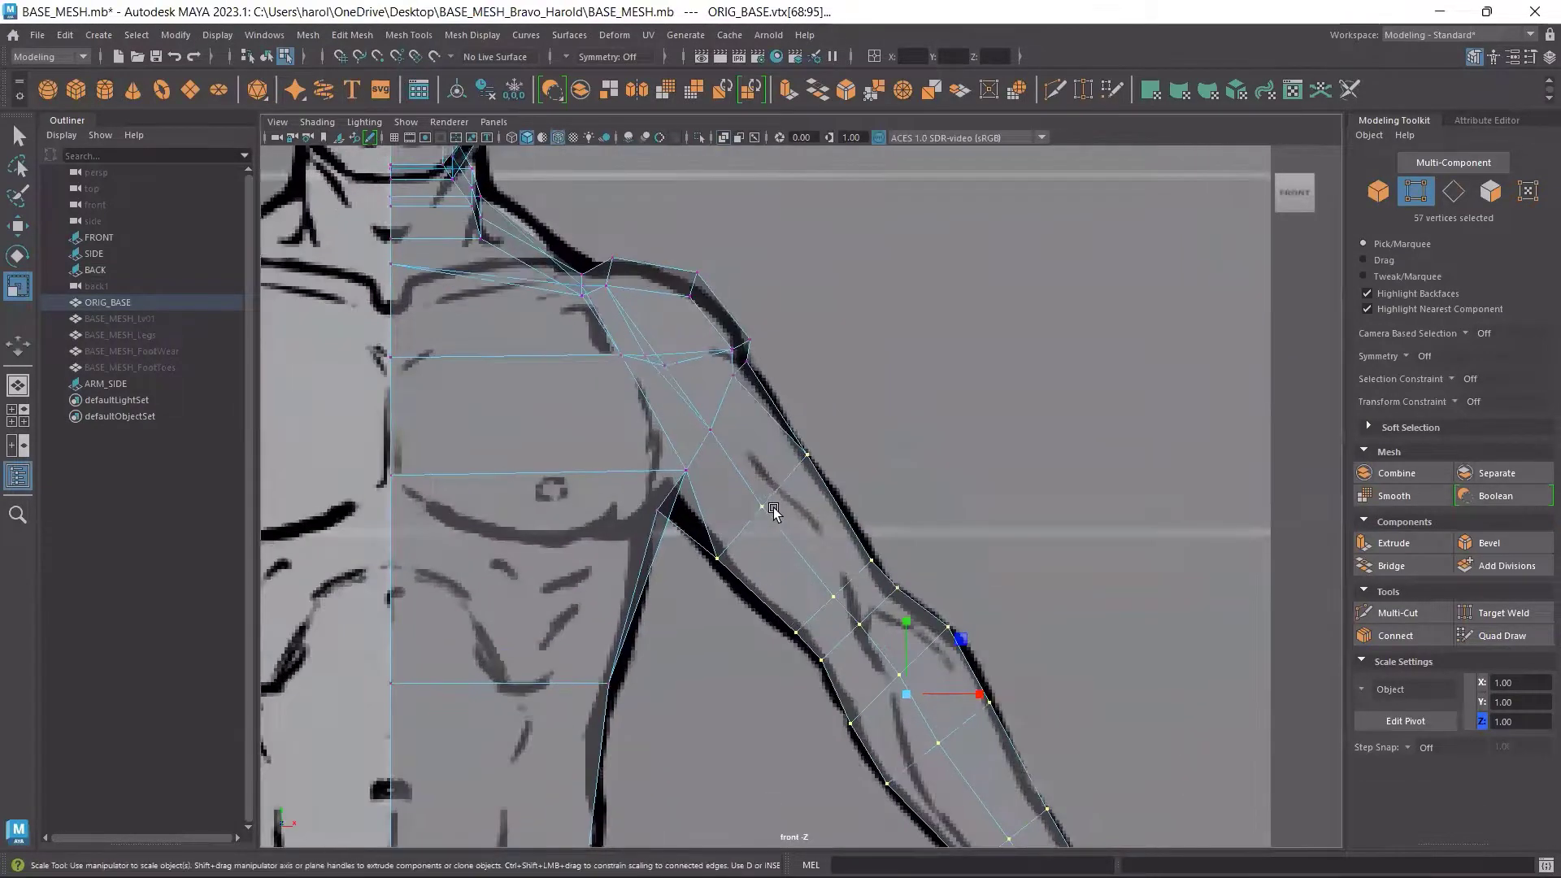
pyautogui.press('space')
pyautogui.press('space')
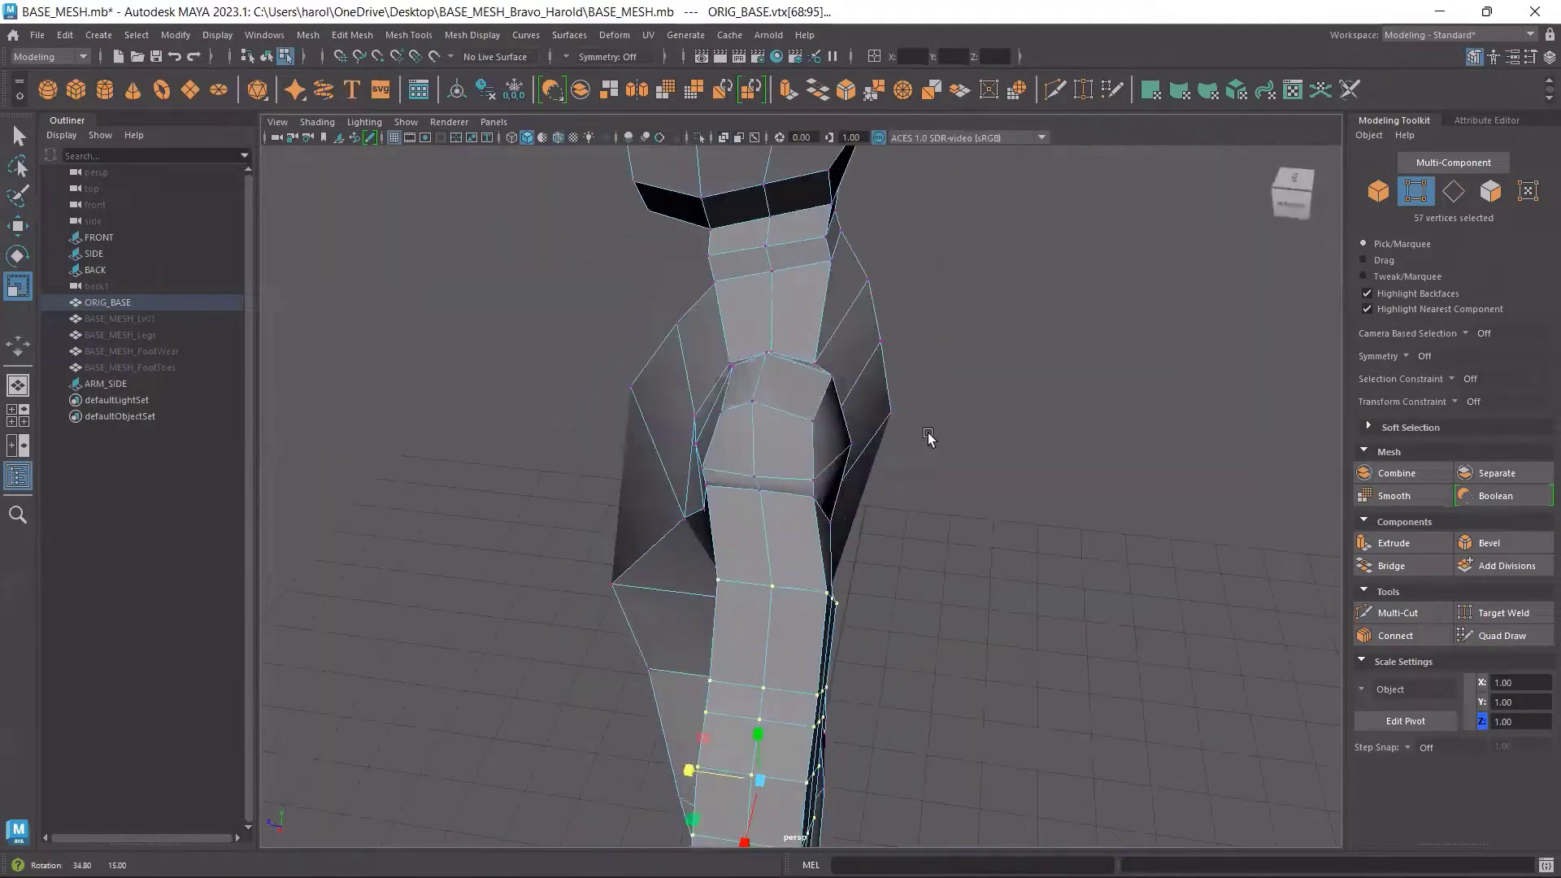